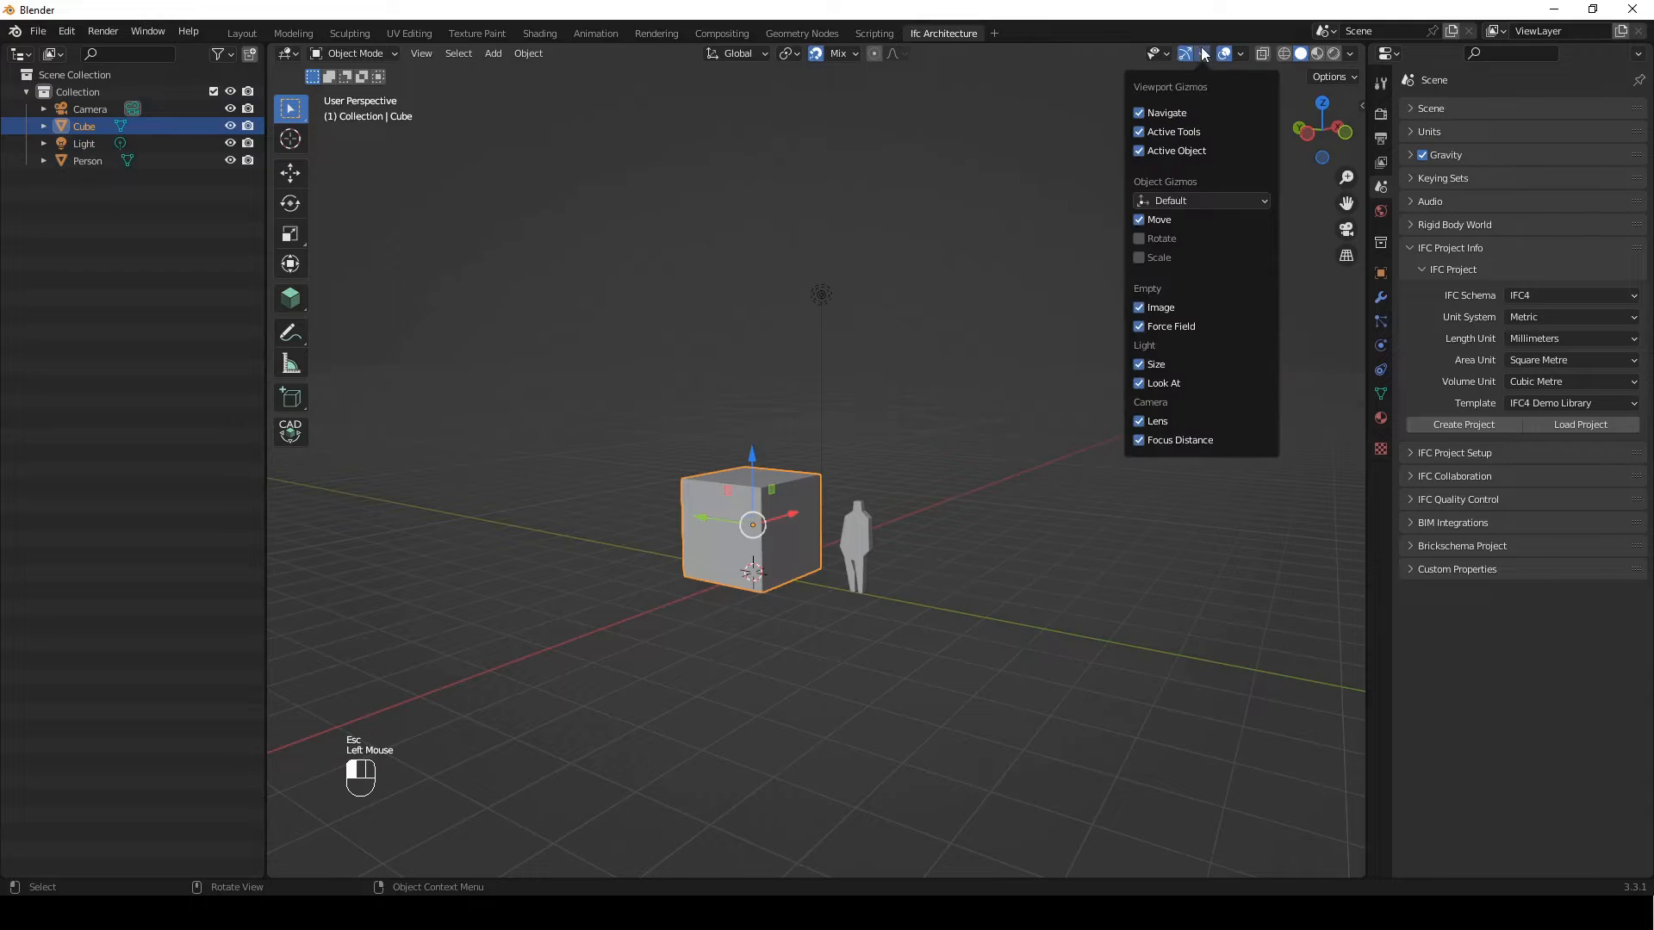
pyautogui.moveTo(753, 453); pyautogui.dragTo(831, 389)
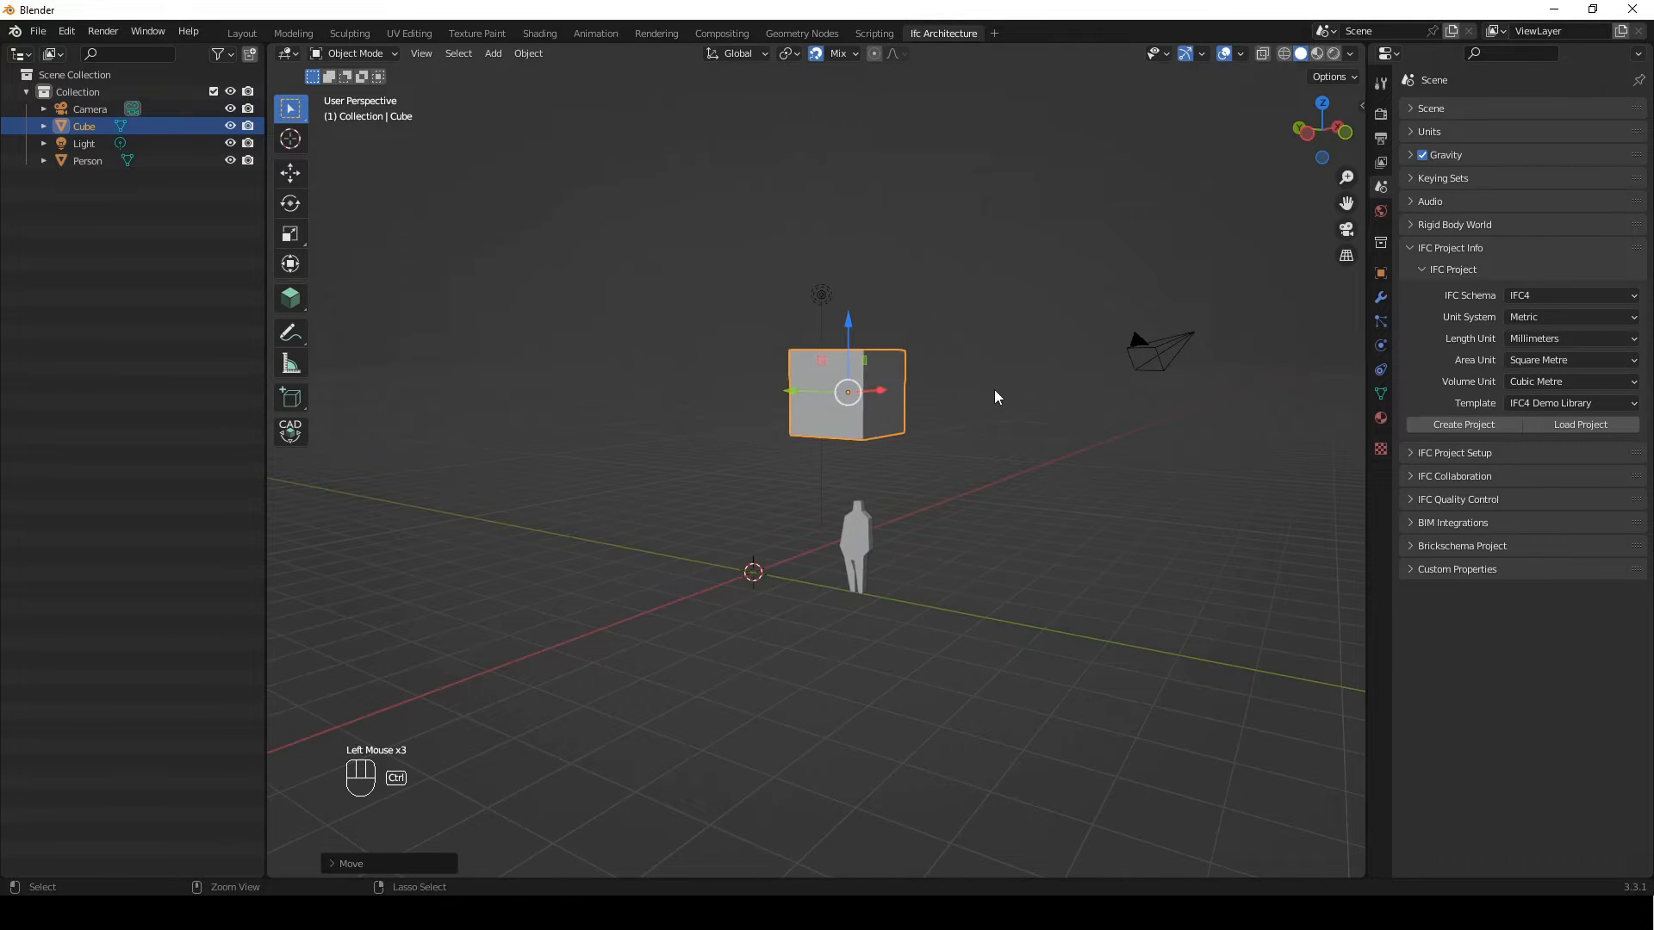
pyautogui.hotkey('ctrl', 'z')
pyautogui.hotkey('ctrl', 'z')
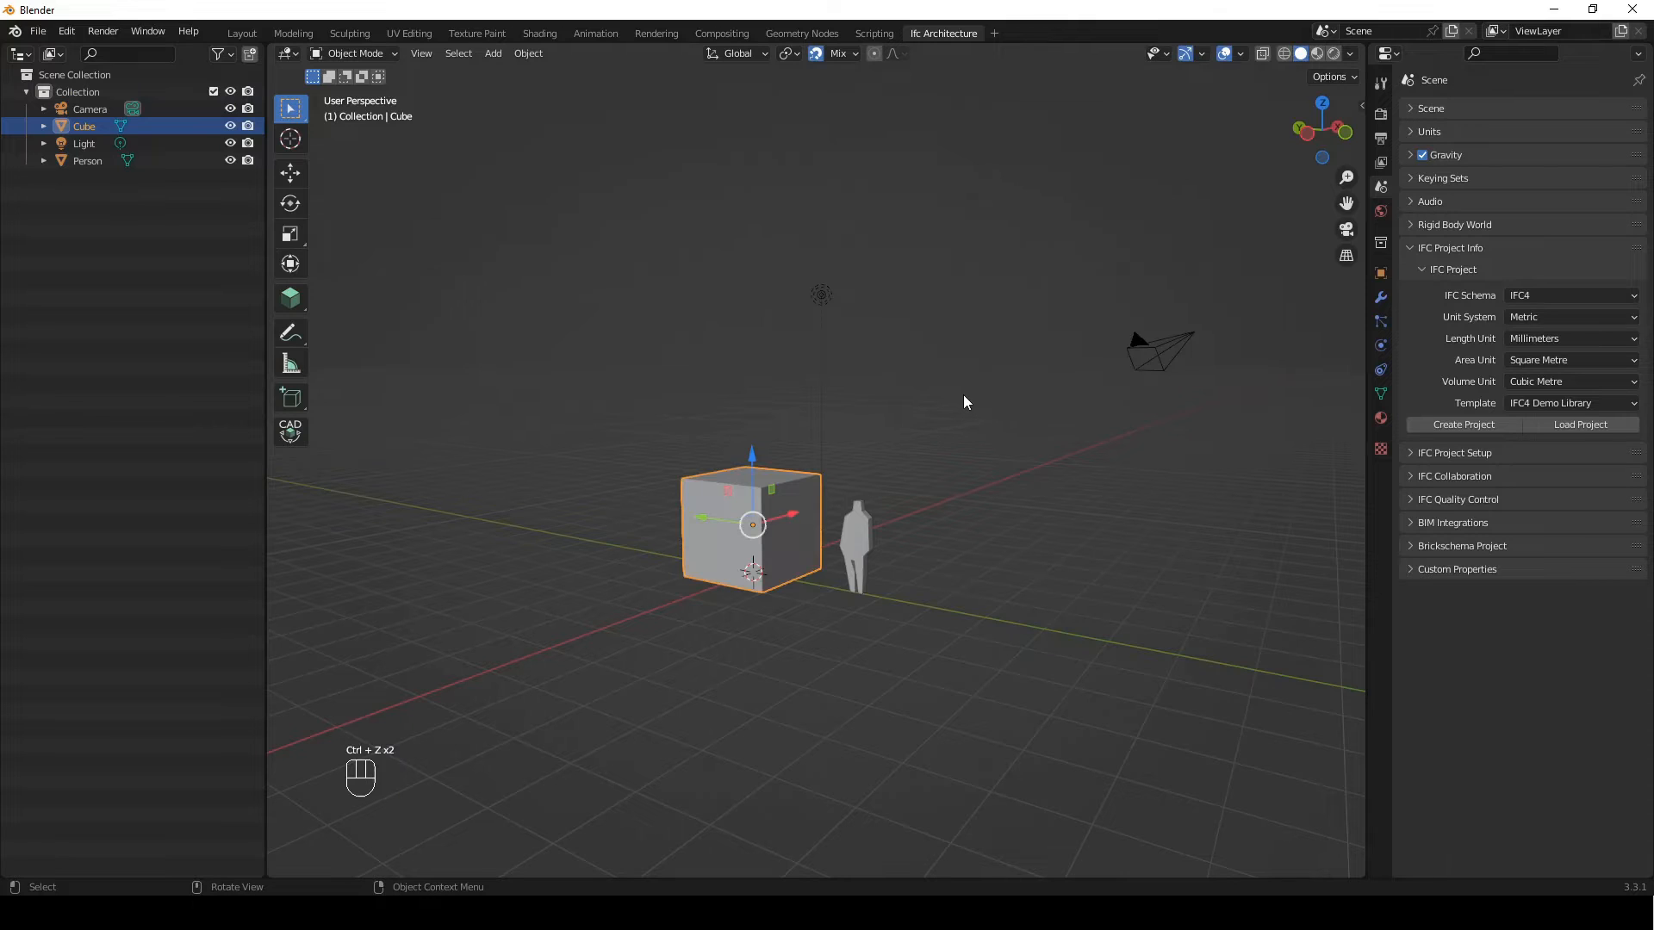
pyautogui.click(439, 720)
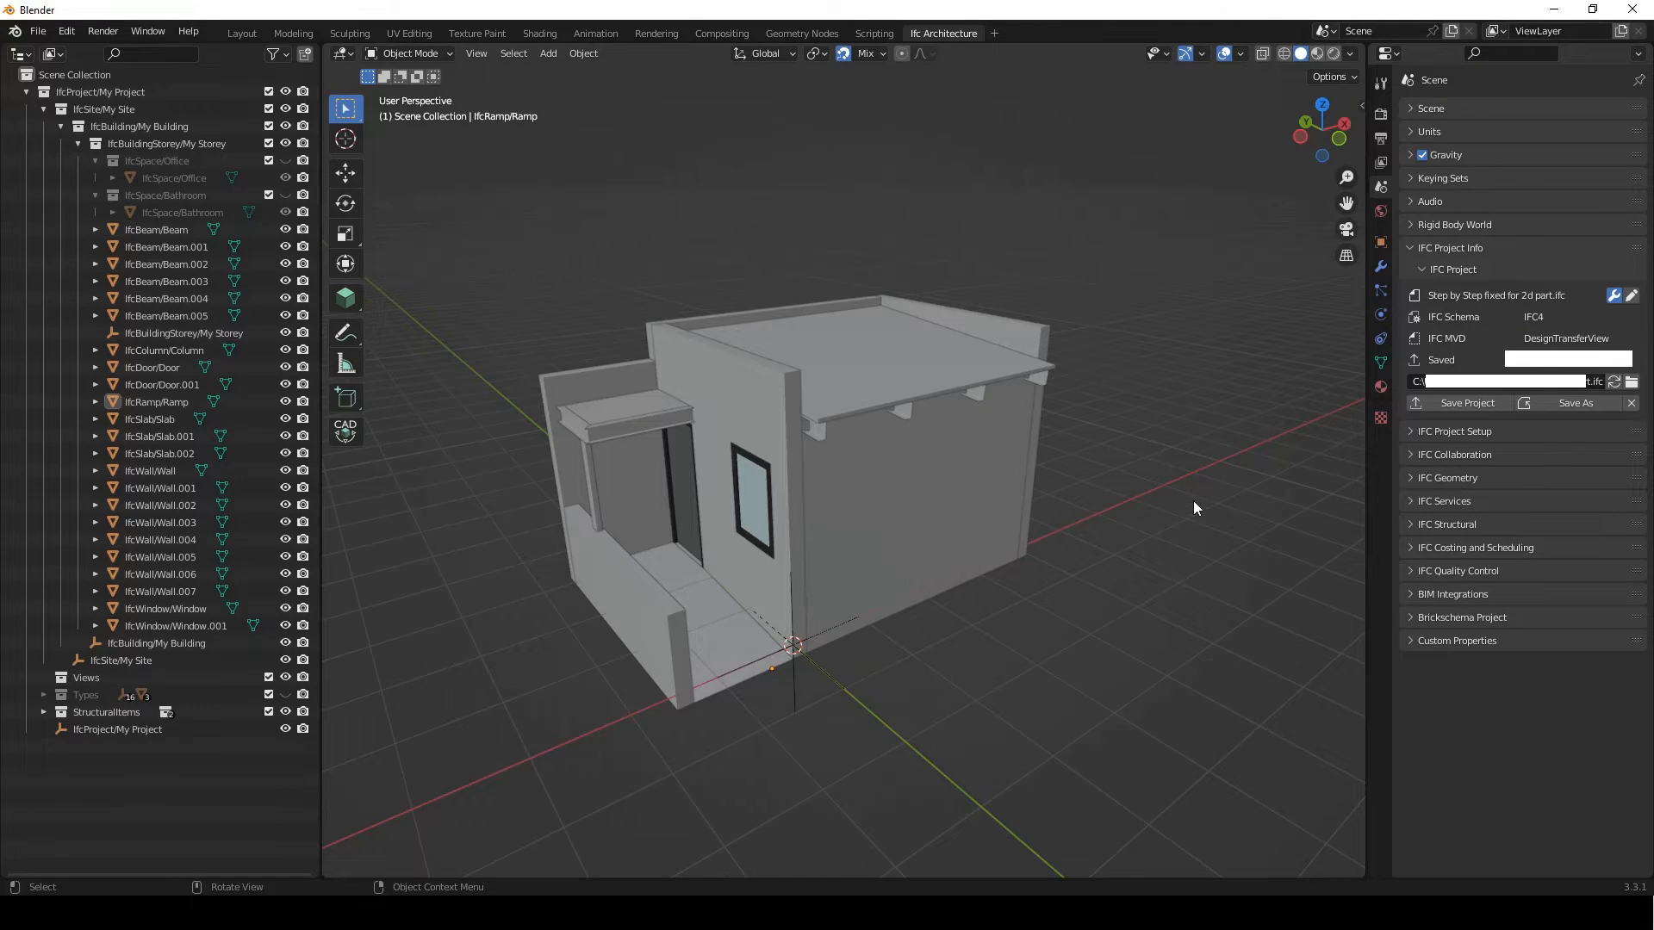
# Turn on the Screencast Keys display and open the BIM Documentation tools
pyautogui.press('n')
pyautogui.click(1209, 101)
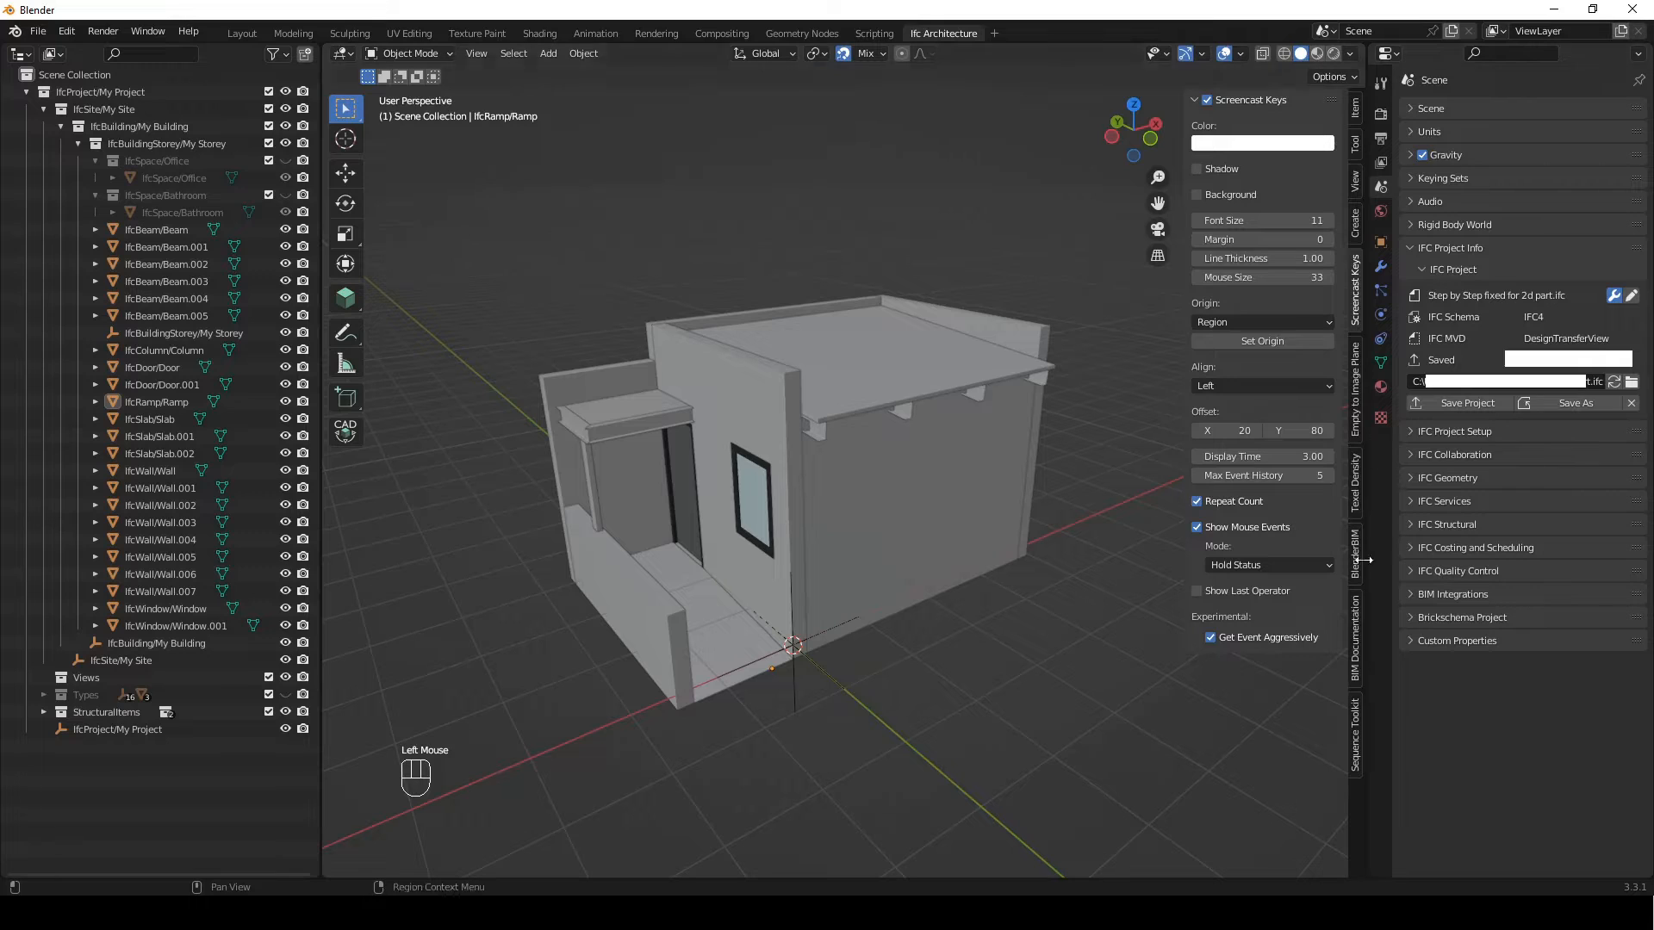
pyautogui.click(1354, 668)
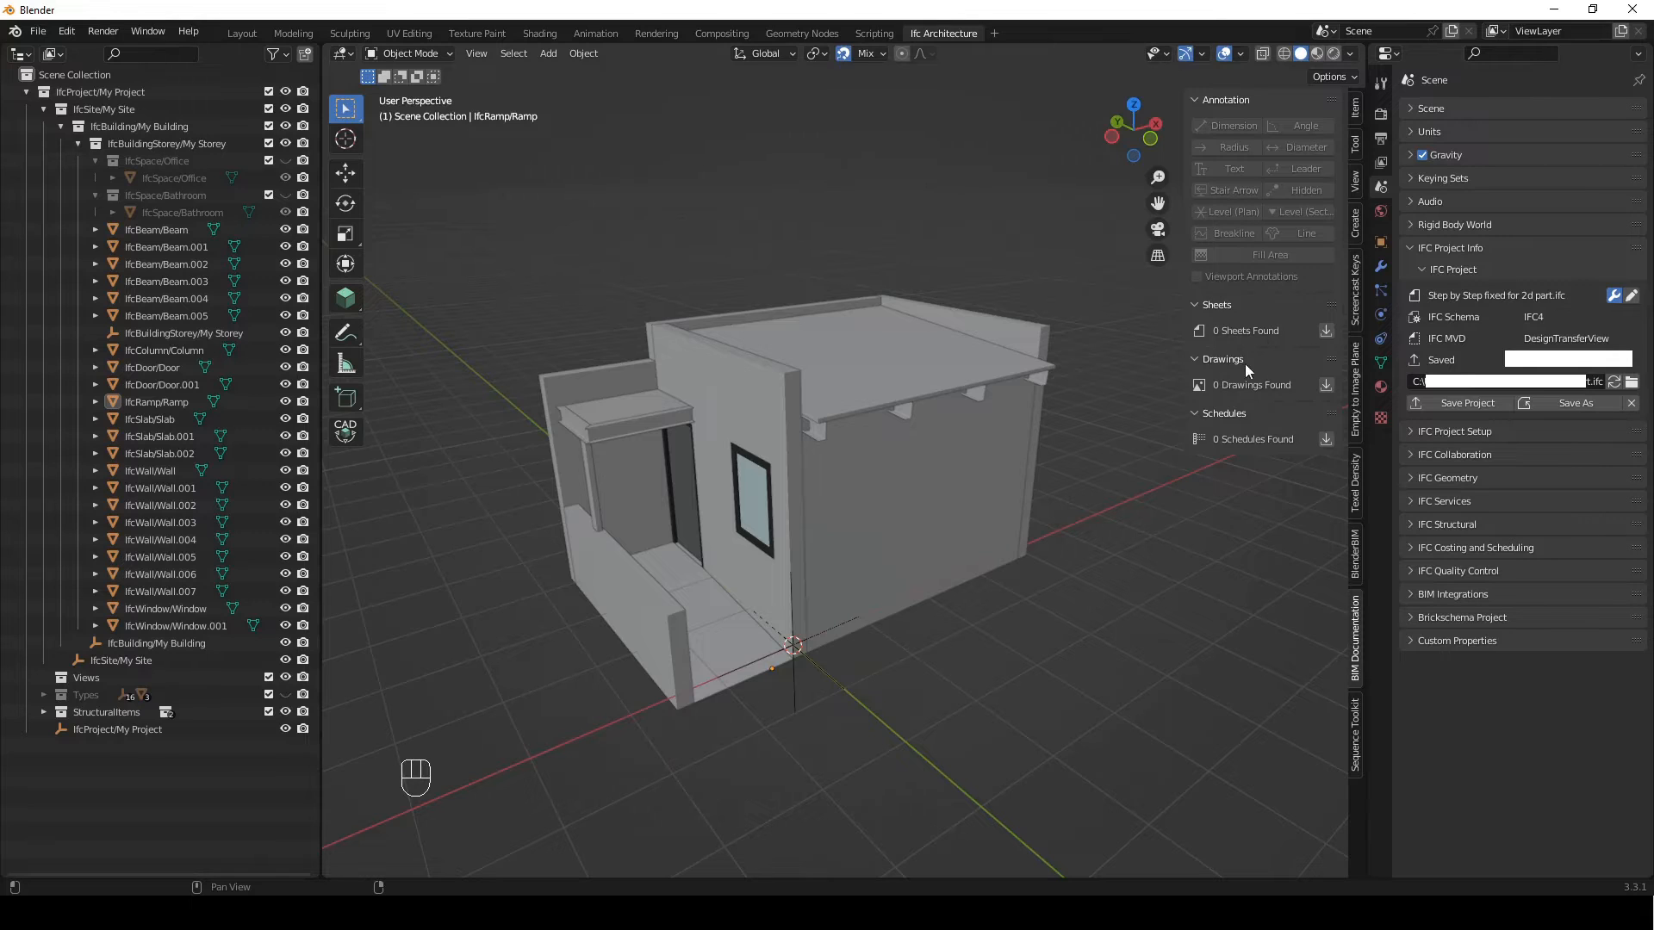
# Load the project's drawings and add a plan drawing for My Storey
pyautogui.click(1325, 384)
pyautogui.click(1273, 385)
pyautogui.click(1274, 423)
pyautogui.click(1309, 385)
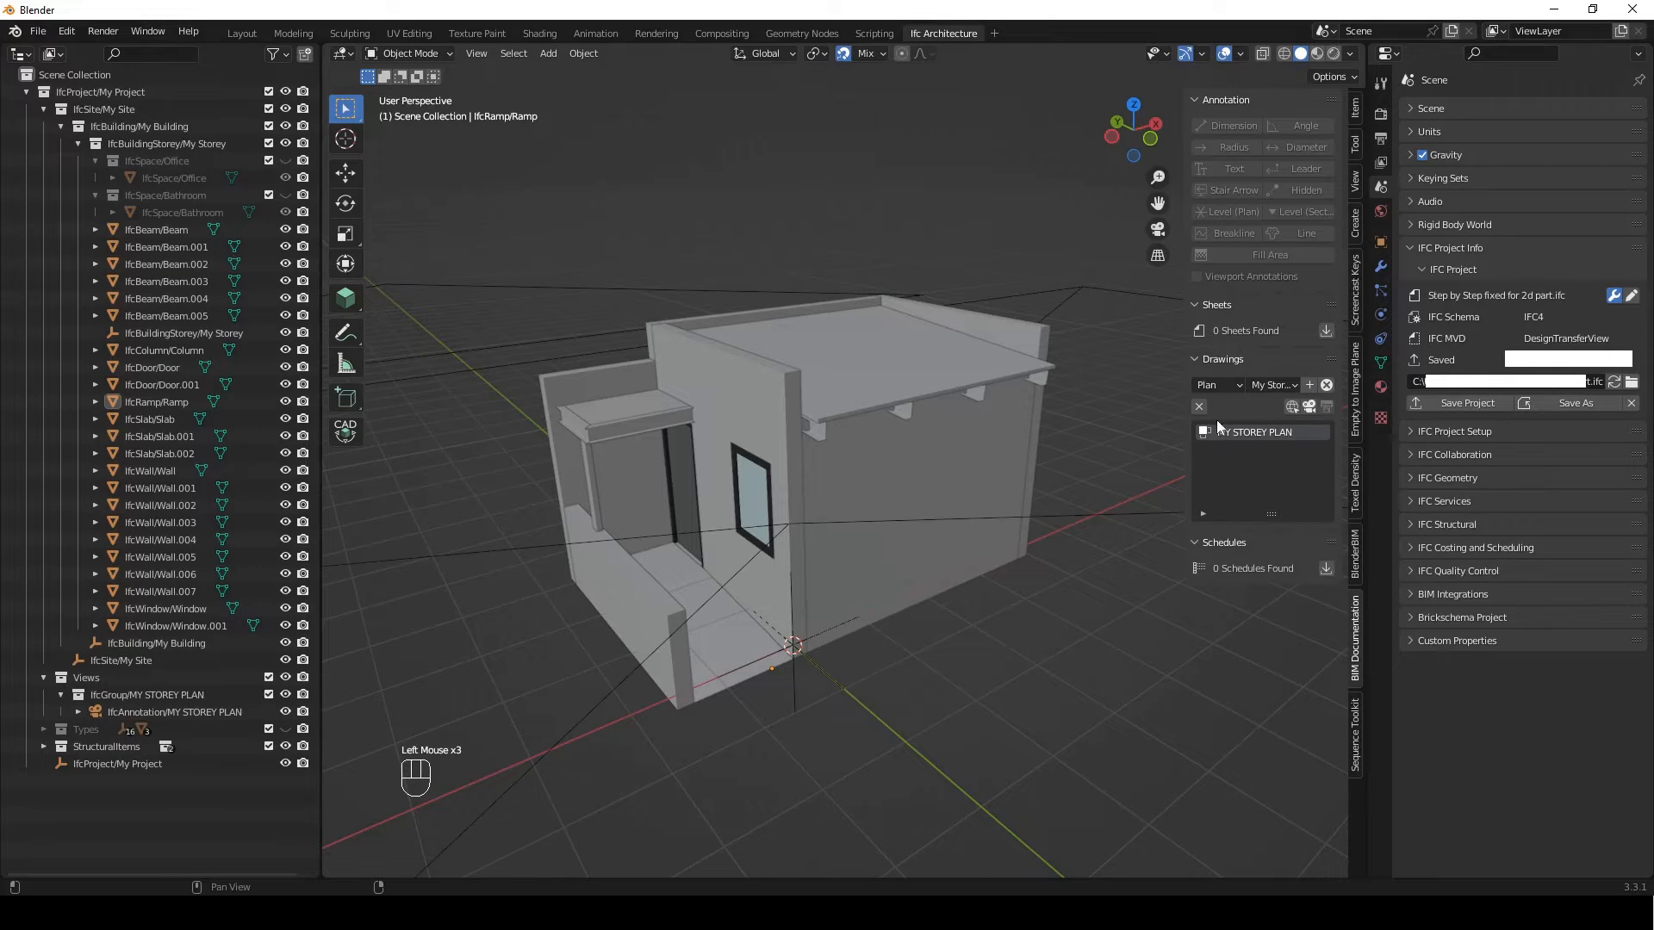
# Select the storey plan's camera in the model and activate the MY STOREY PLAN drawing view
pyautogui.scroll(-2, 860, 563)
pyautogui.scroll(-1, 860, 563)
pyautogui.click(1032, 494)
pyautogui.moveTo(1032, 494); pyautogui.dragTo(948, 586, button='middle')
pyautogui.scroll(-2, 860, 587)
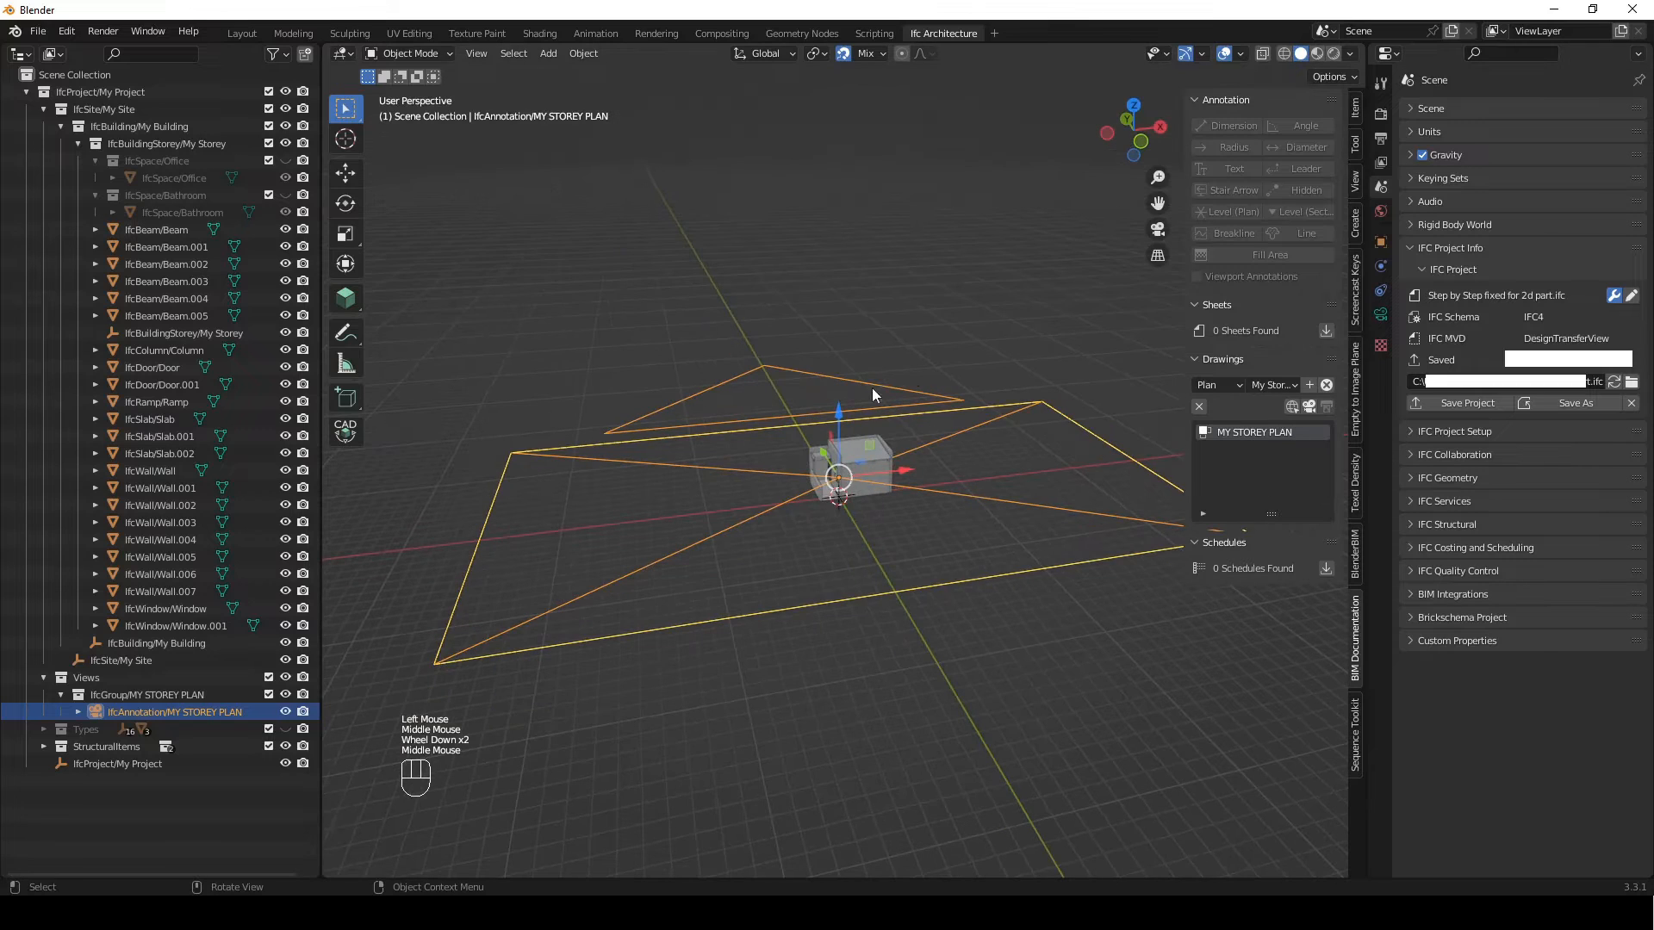
pyautogui.click(1311, 408)
pyautogui.keyDown('shift'); pyautogui.moveTo(930, 454); pyautogui.dragTo(787, 425, button='middle'); pyautogui.keyUp('shift')
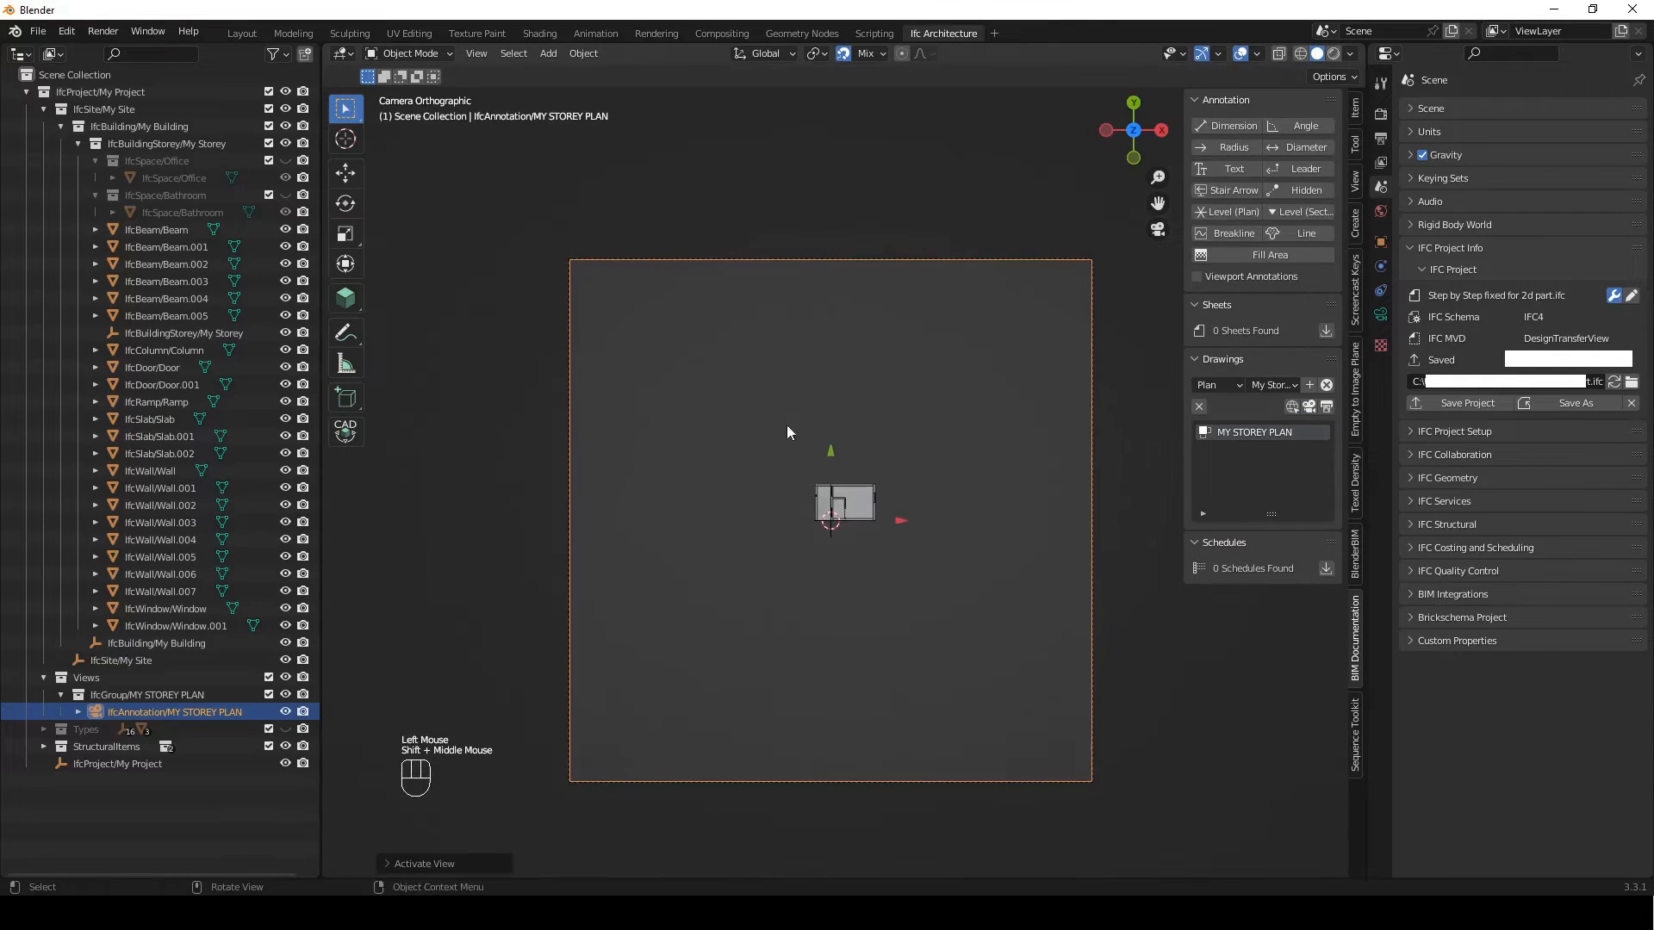
# Set the plan camera's orthographic scale to 10
pyautogui.click(1382, 317)
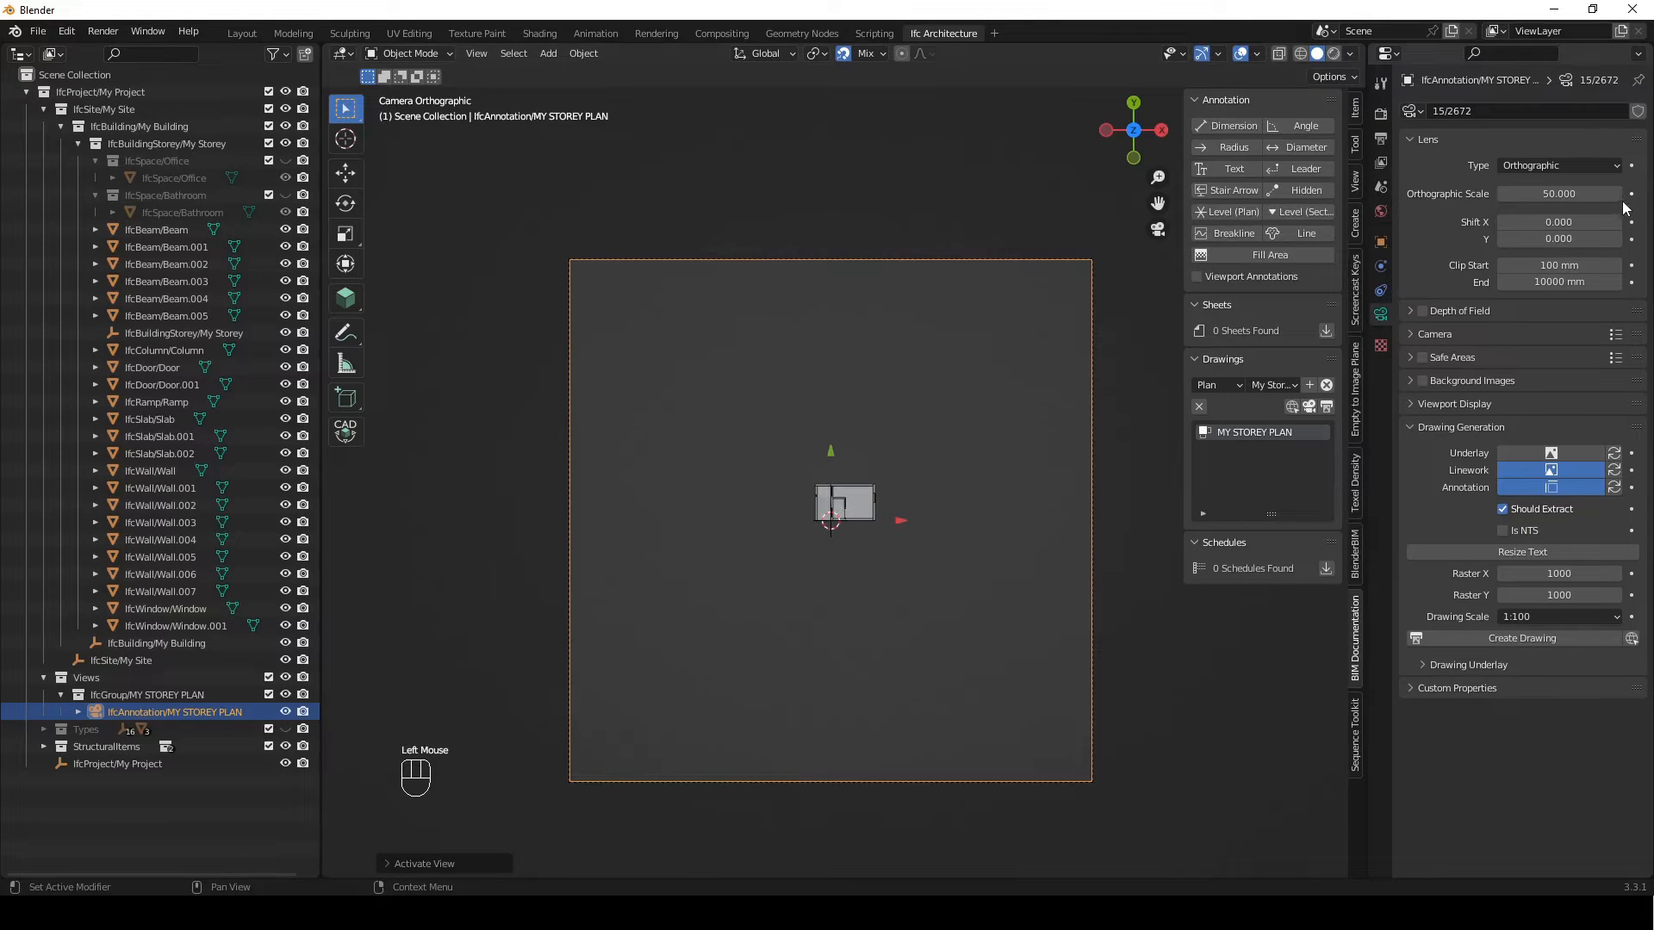
pyautogui.doubleClick(1577, 194)
pyautogui.write('10')
pyautogui.press('Return')
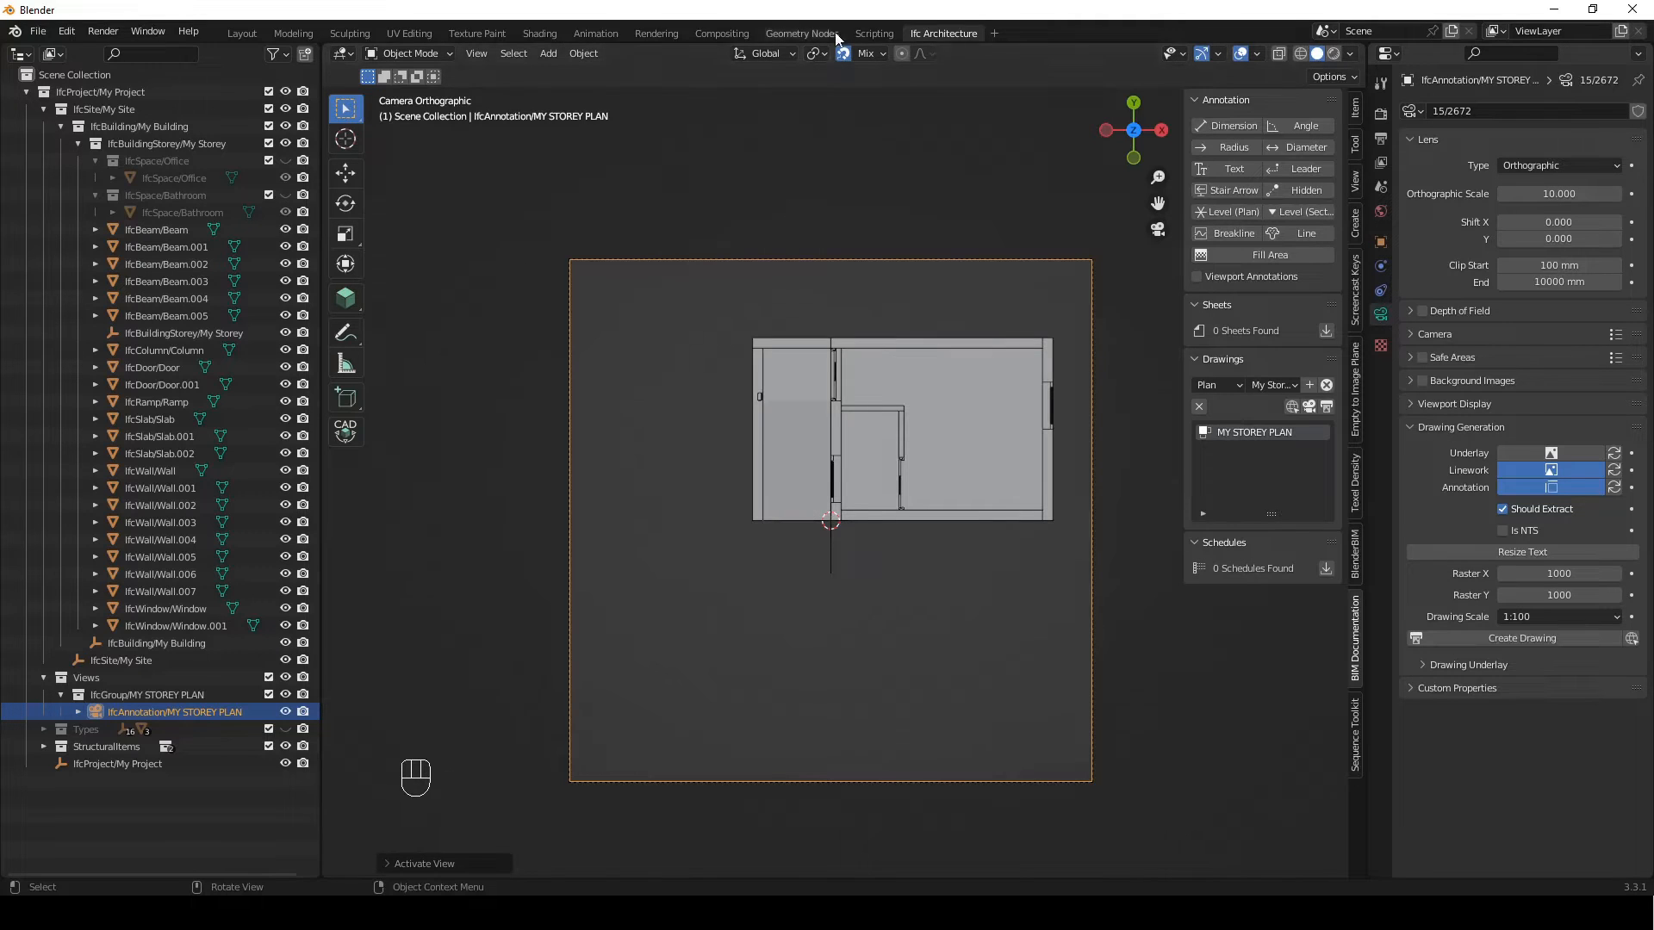
# Move the plan camera with snapping off so the building sits centred in the frame, and re-enable snapping
pyautogui.click(845, 55)
pyautogui.press('g')
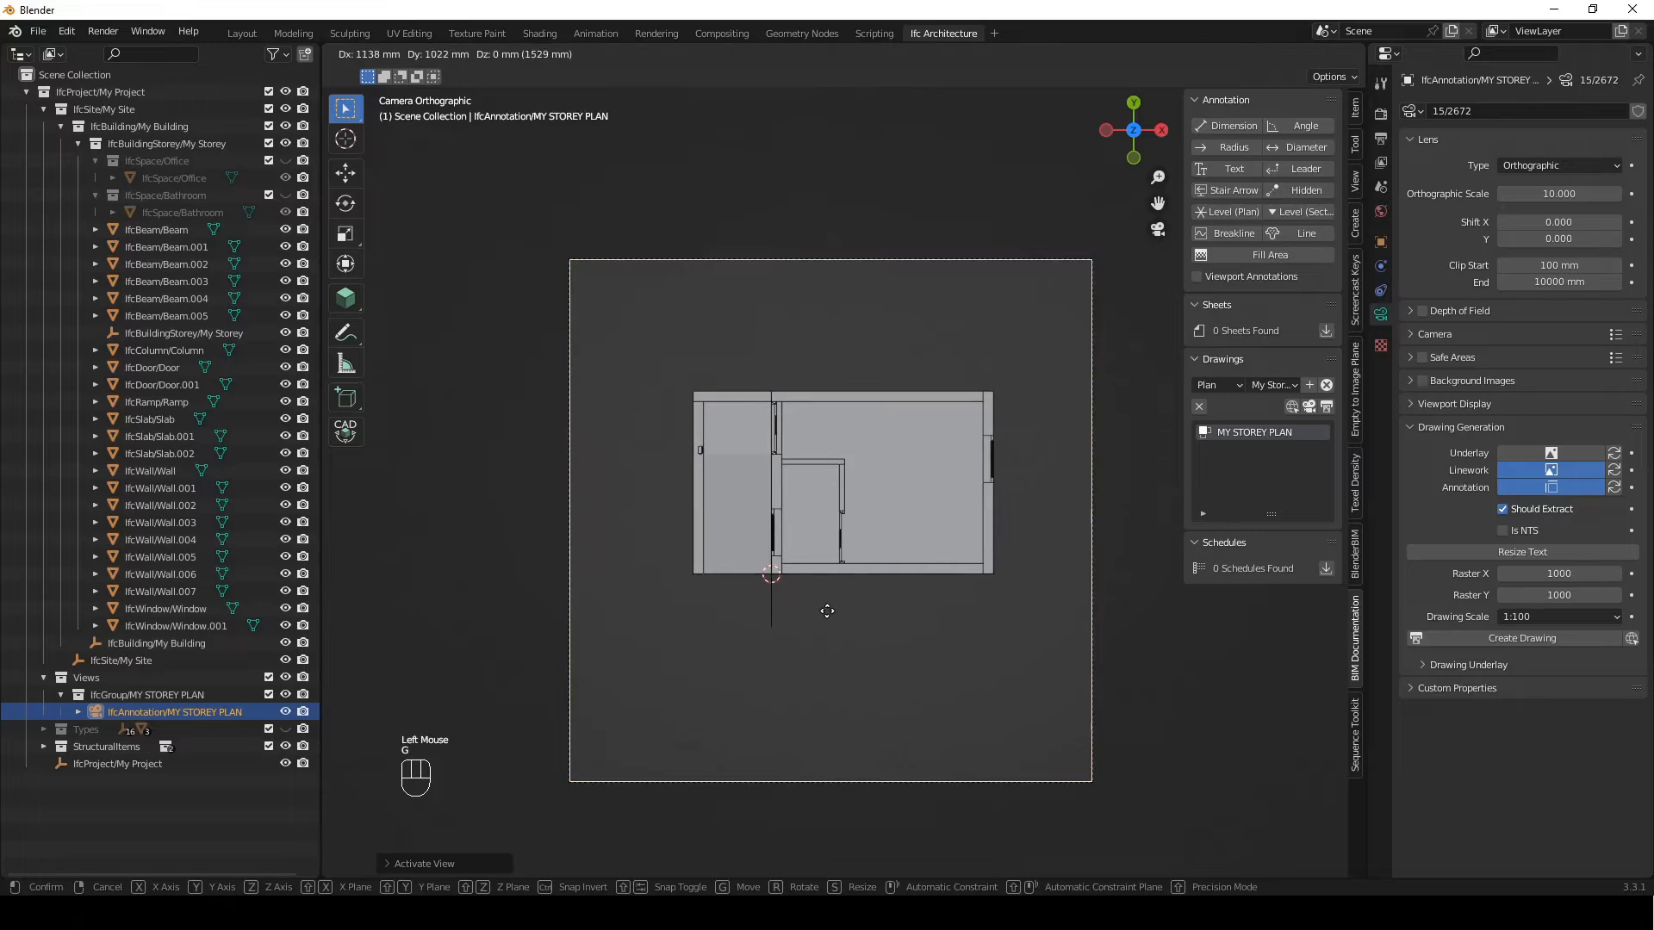
pyautogui.click(835, 577)
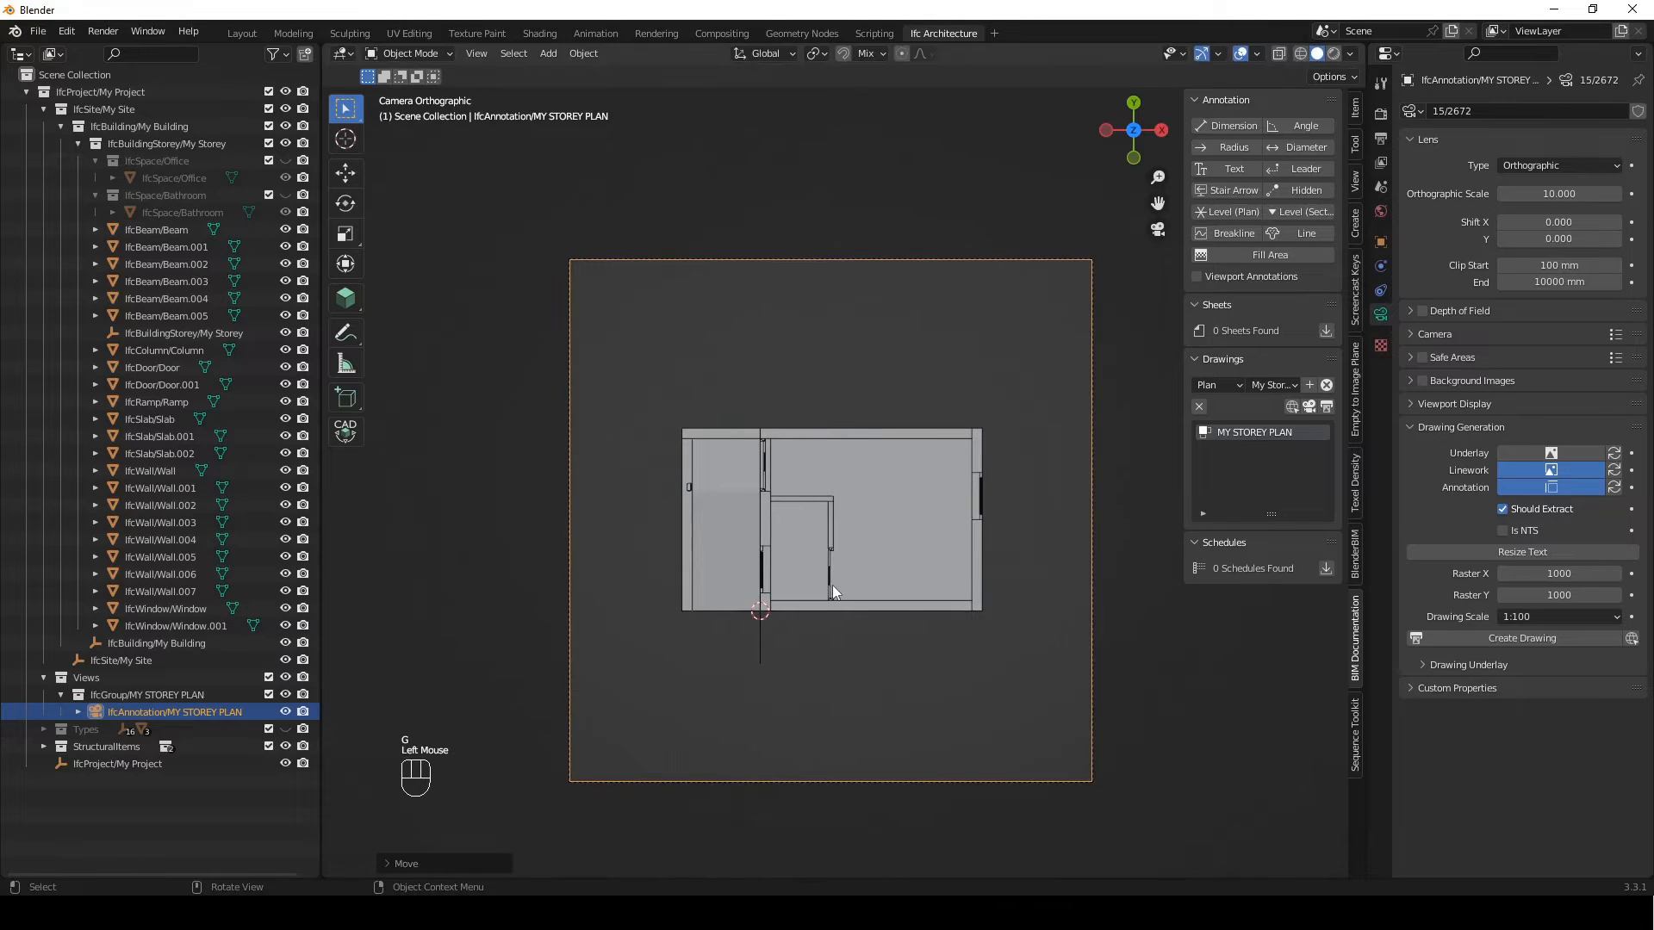
pyautogui.click(843, 54)
# Set the plan's drawing scale to 1:50 and its Raster X to 1200
pyautogui.click(1520, 619)
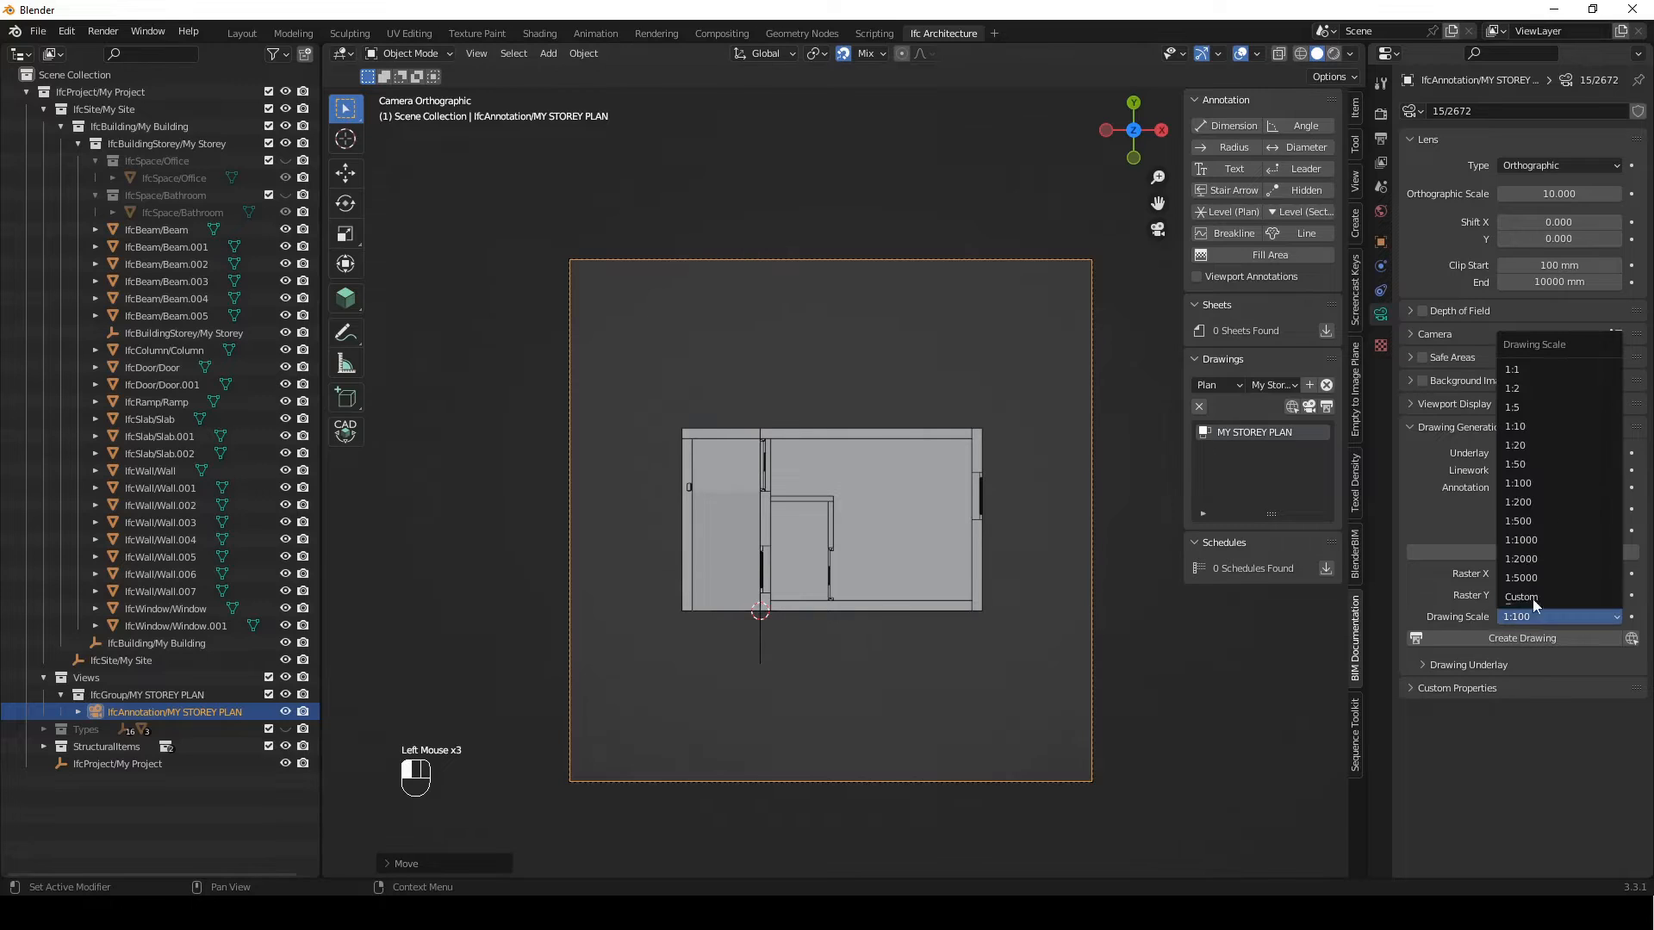
pyautogui.click(1542, 465)
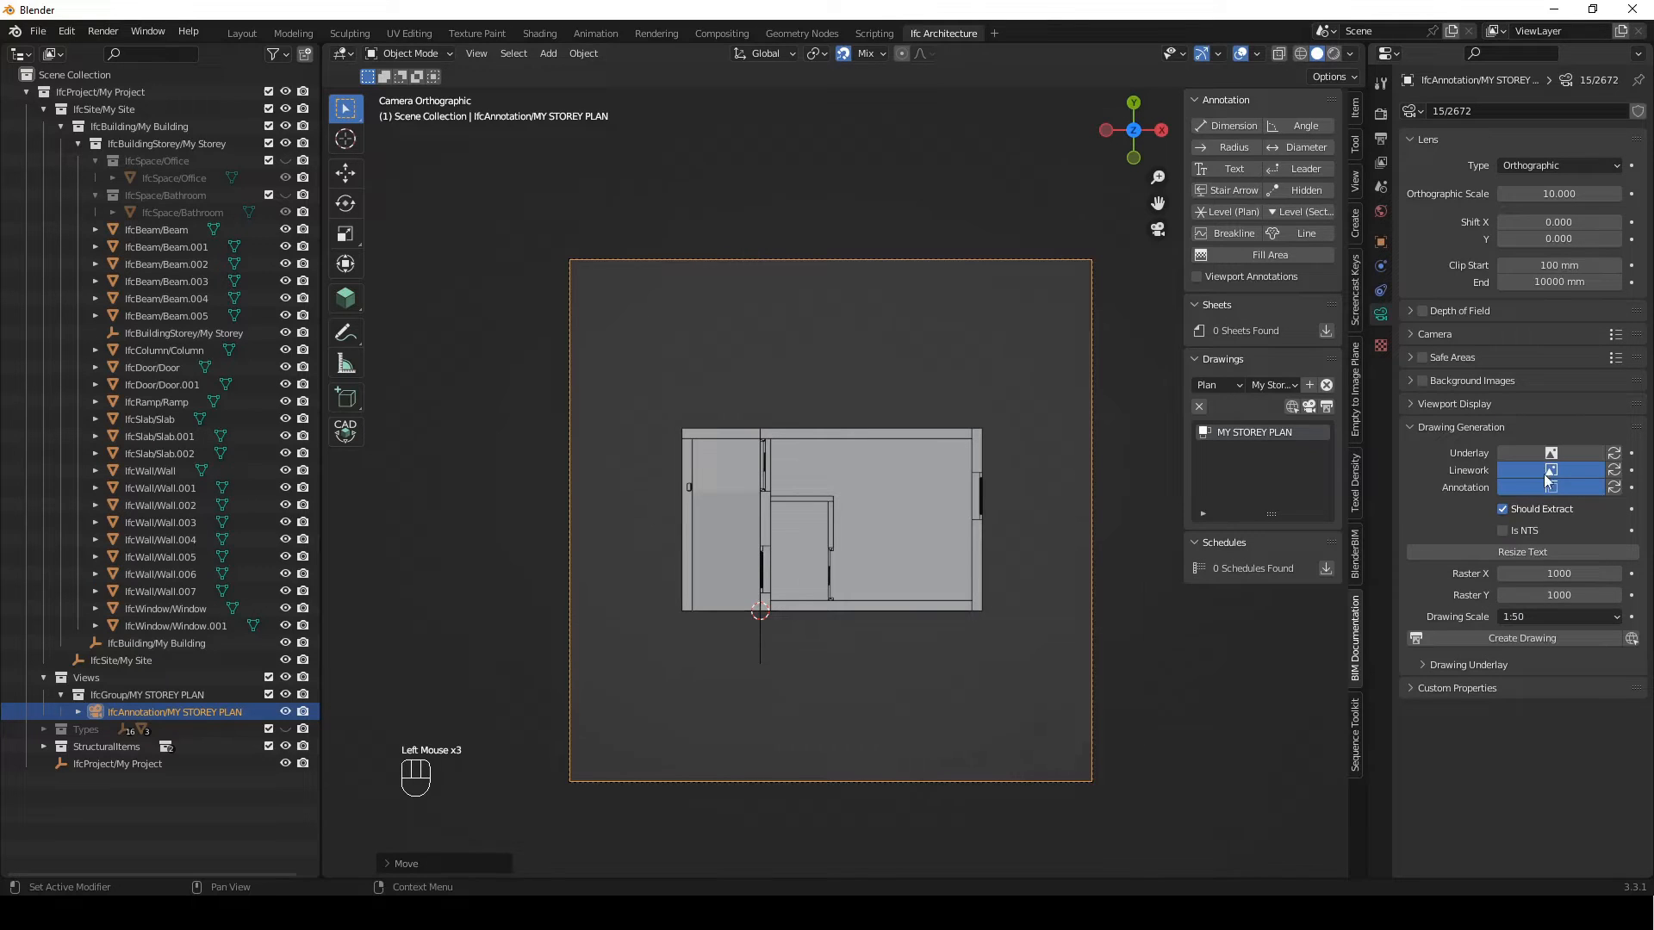
pyautogui.click(1539, 574)
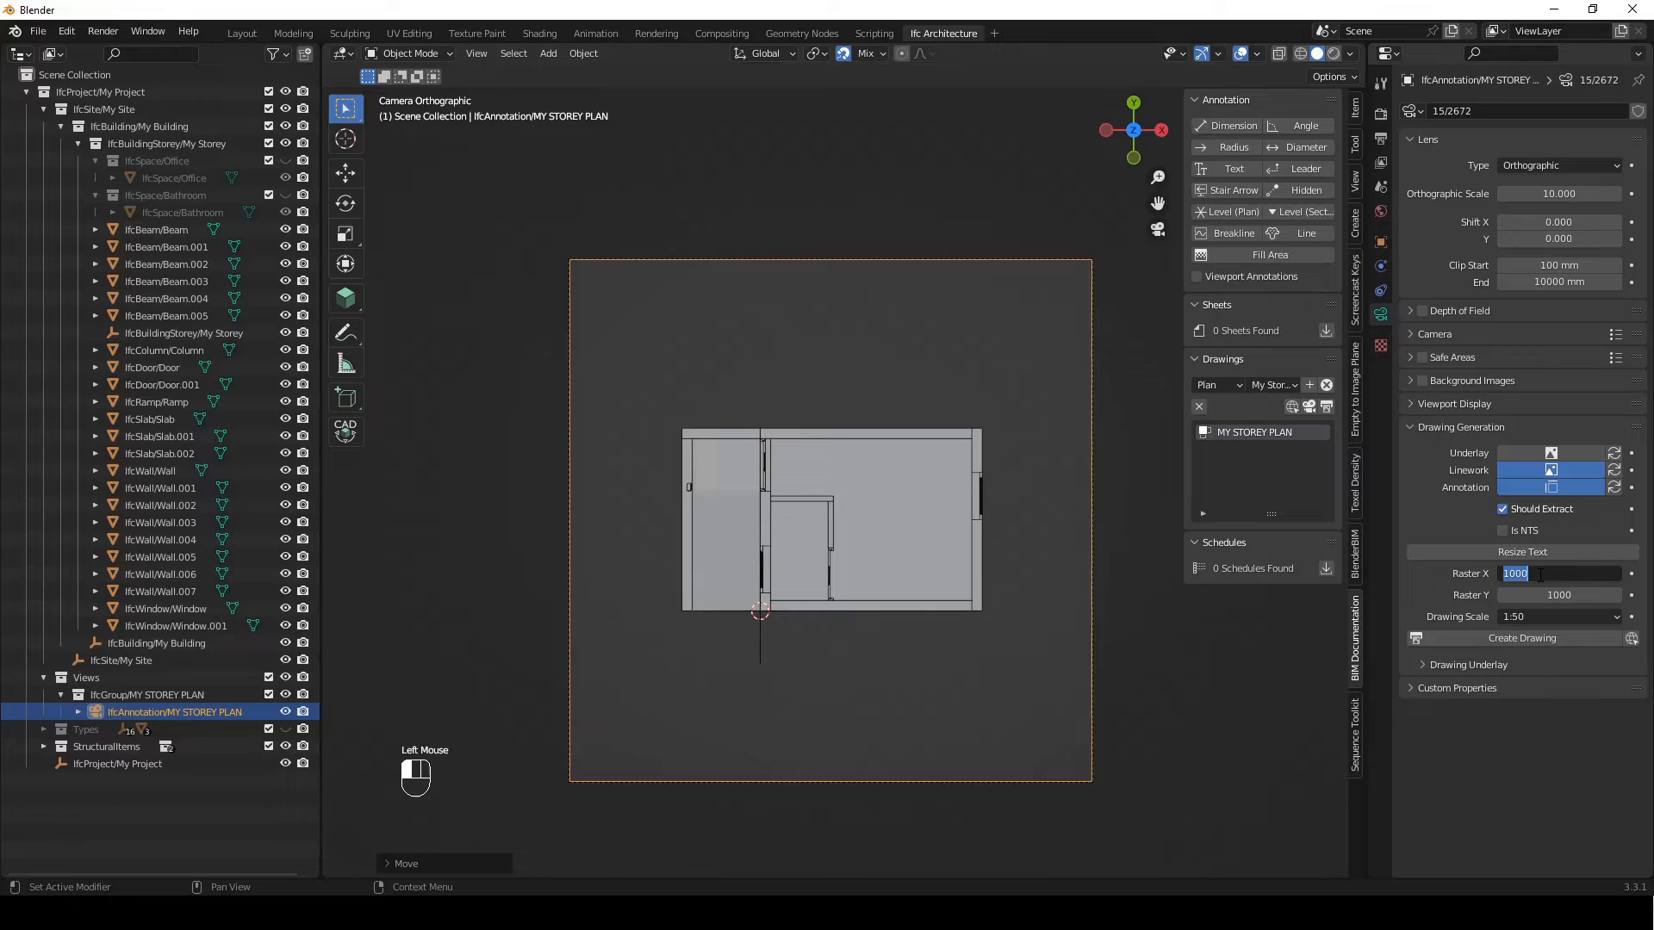
pyautogui.write('1200')
pyautogui.press('Return')
pyautogui.click(1235, 680)
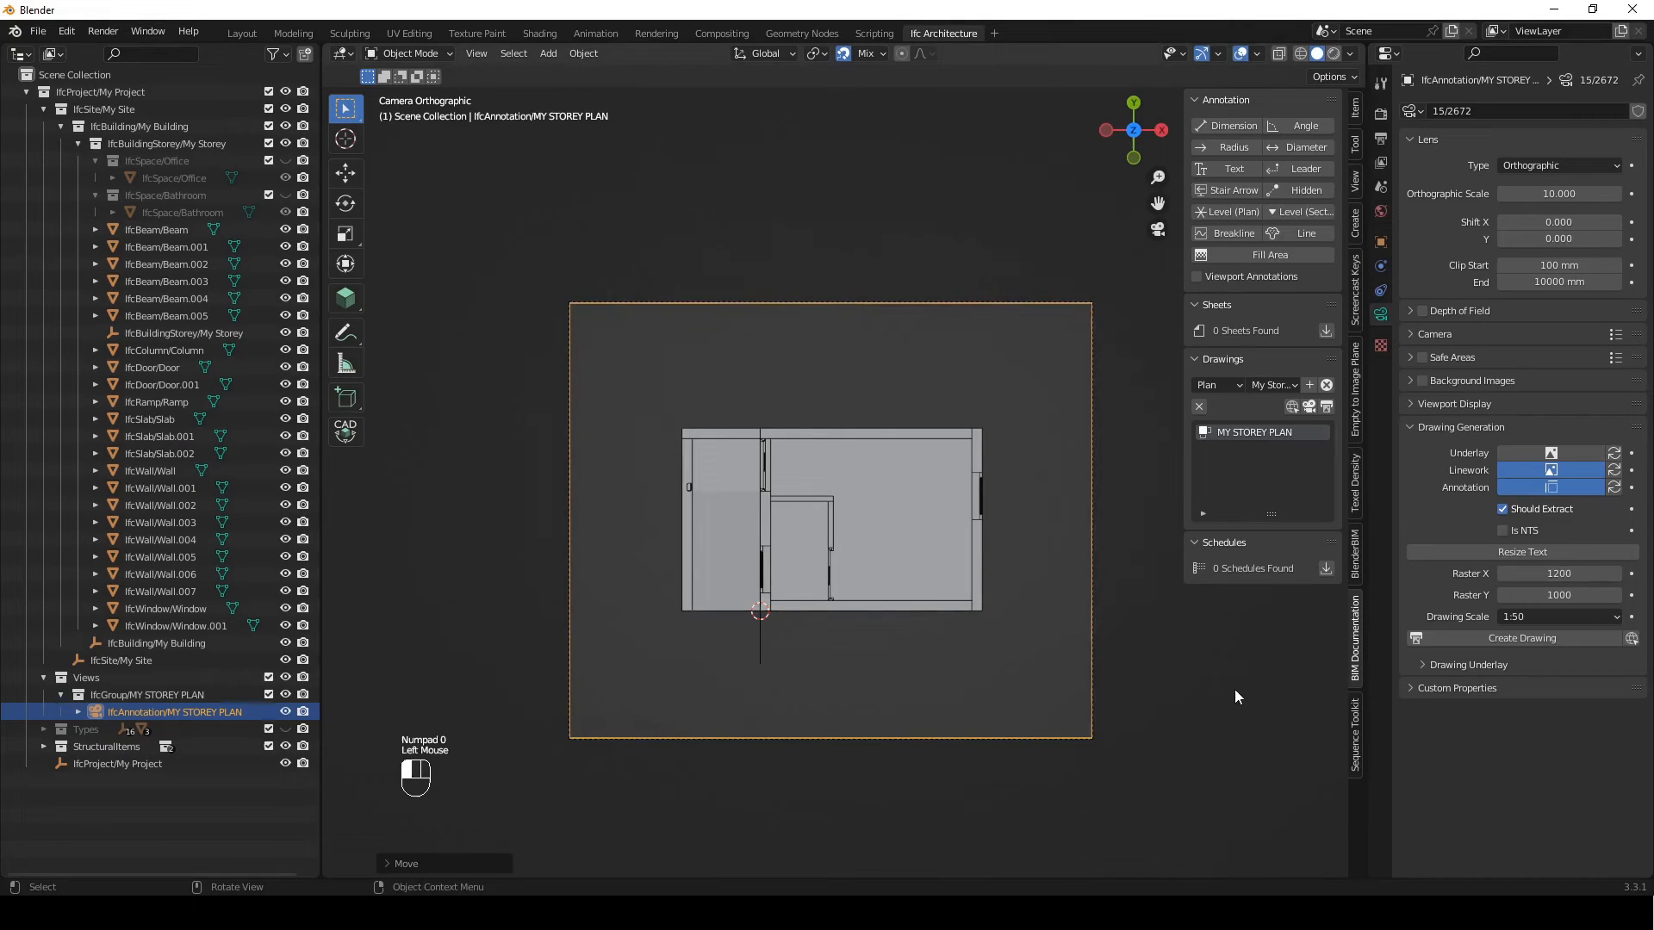
# Generate the MY STOREY PLAN drawing, check the SVG in the browser, and return to Blender
pyautogui.keyDown('shift'); pyautogui.moveTo(1077, 536); pyautogui.dragTo(852, 519, button='middle'); pyautogui.keyUp('shift')
pyautogui.scroll(1, 864, 544)
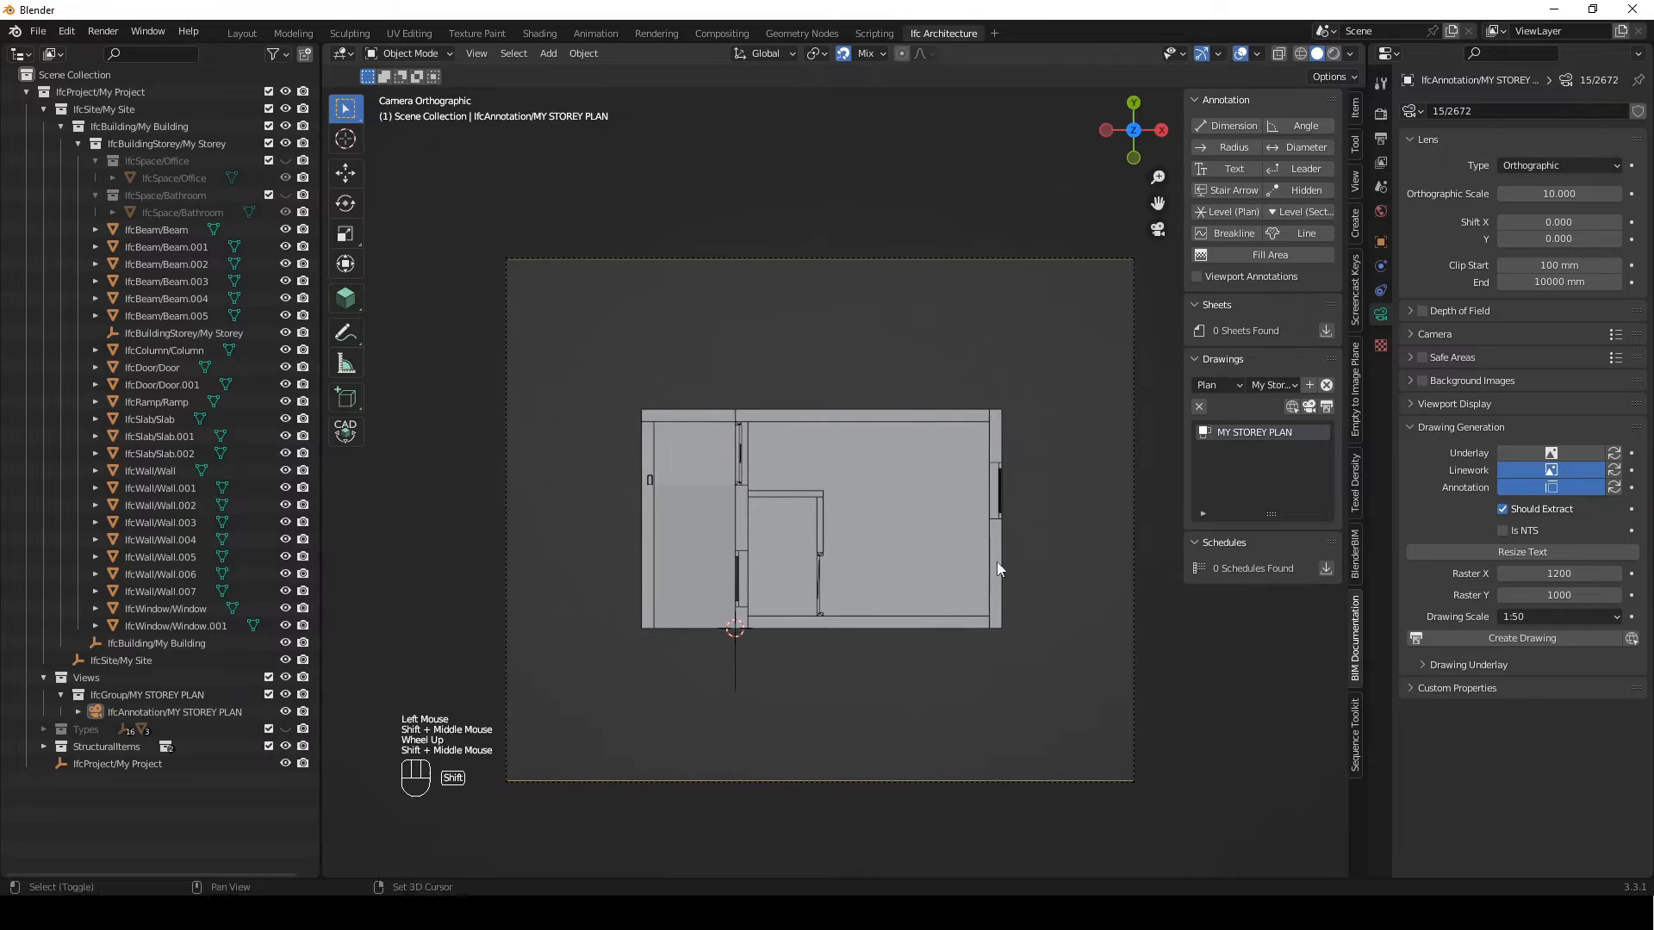
pyautogui.keyDown('shift'); pyautogui.moveTo(803, 612); pyautogui.dragTo(811, 613, button='middle'); pyautogui.keyUp('shift')
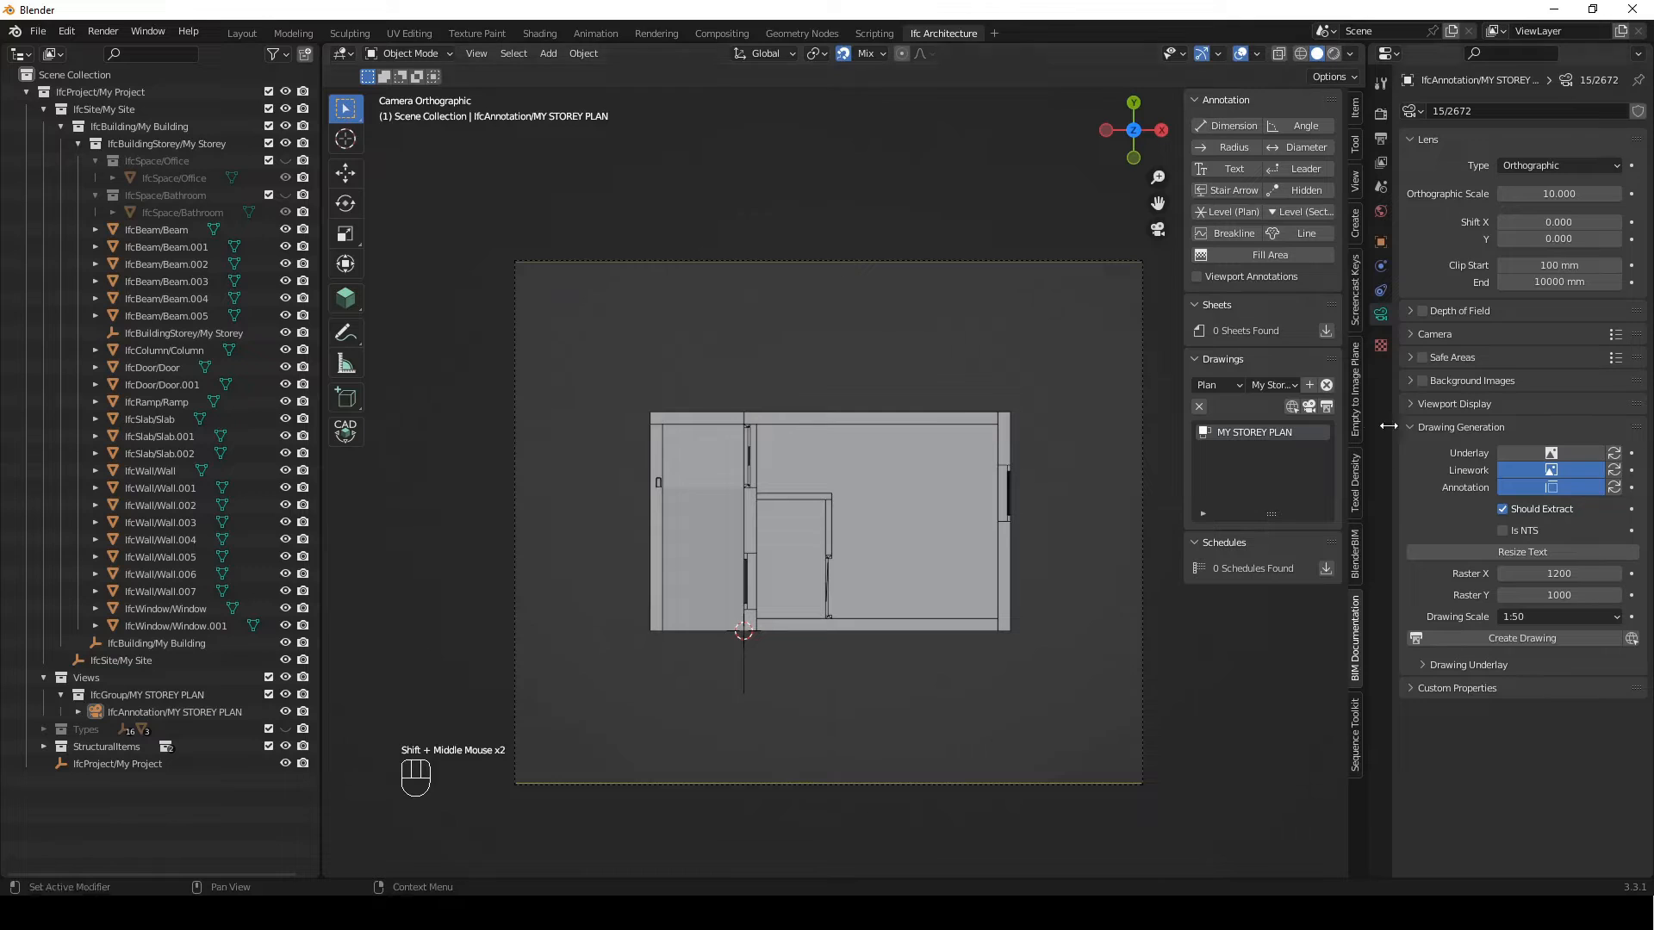
pyautogui.click(1331, 405)
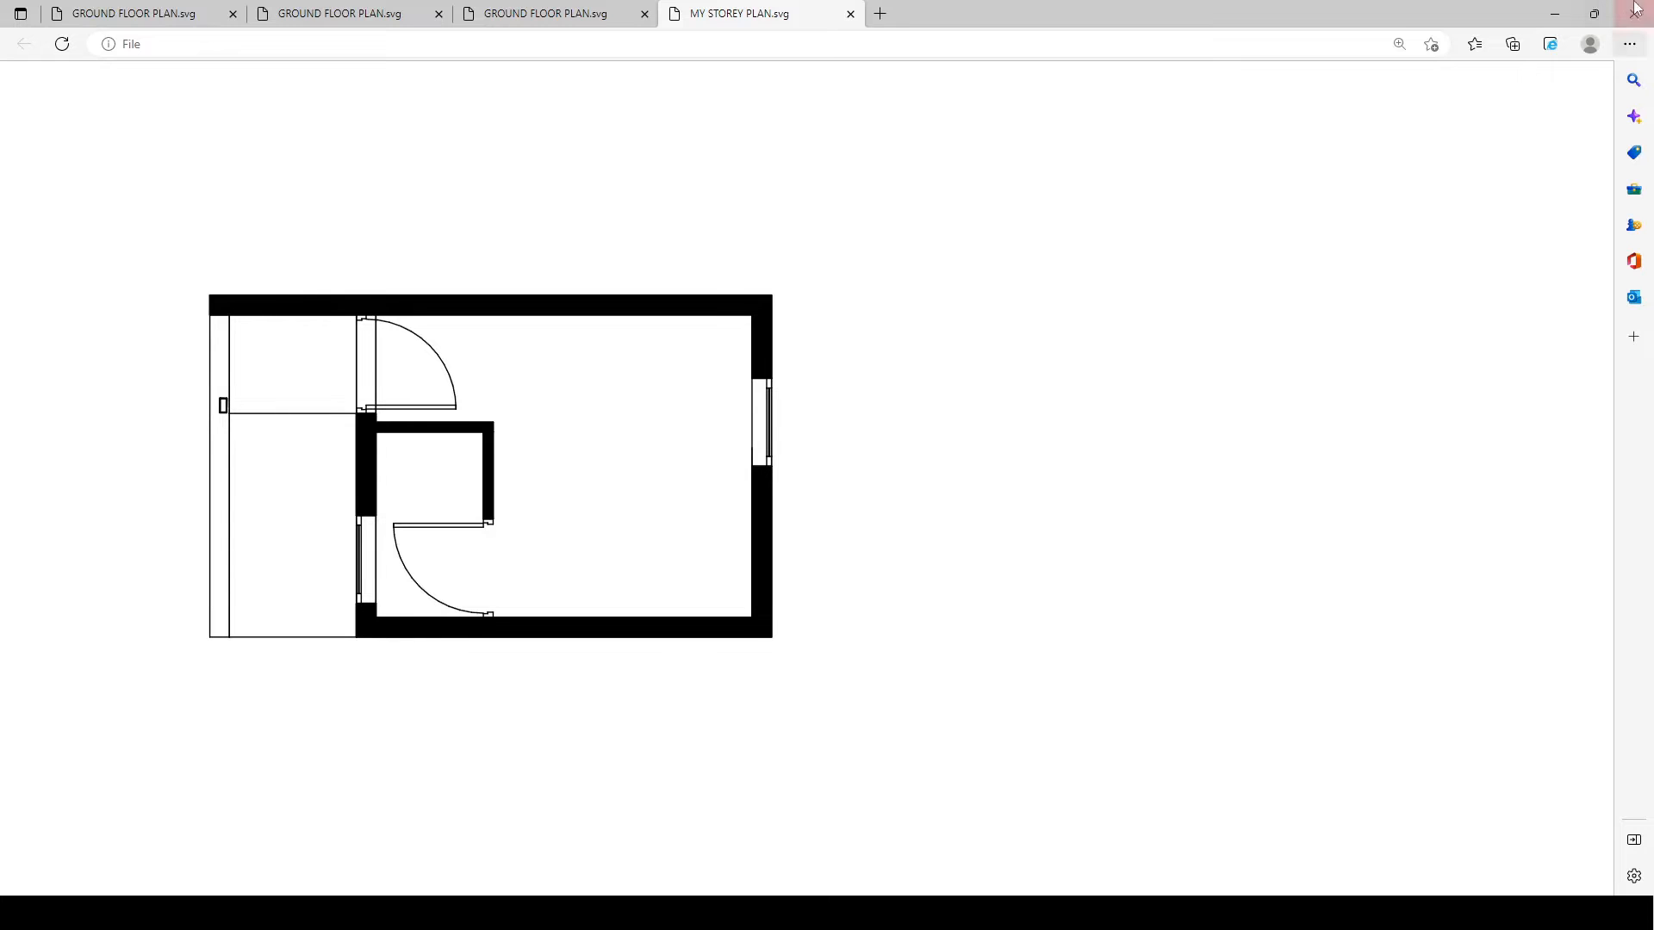
pyautogui.click(1555, 14)
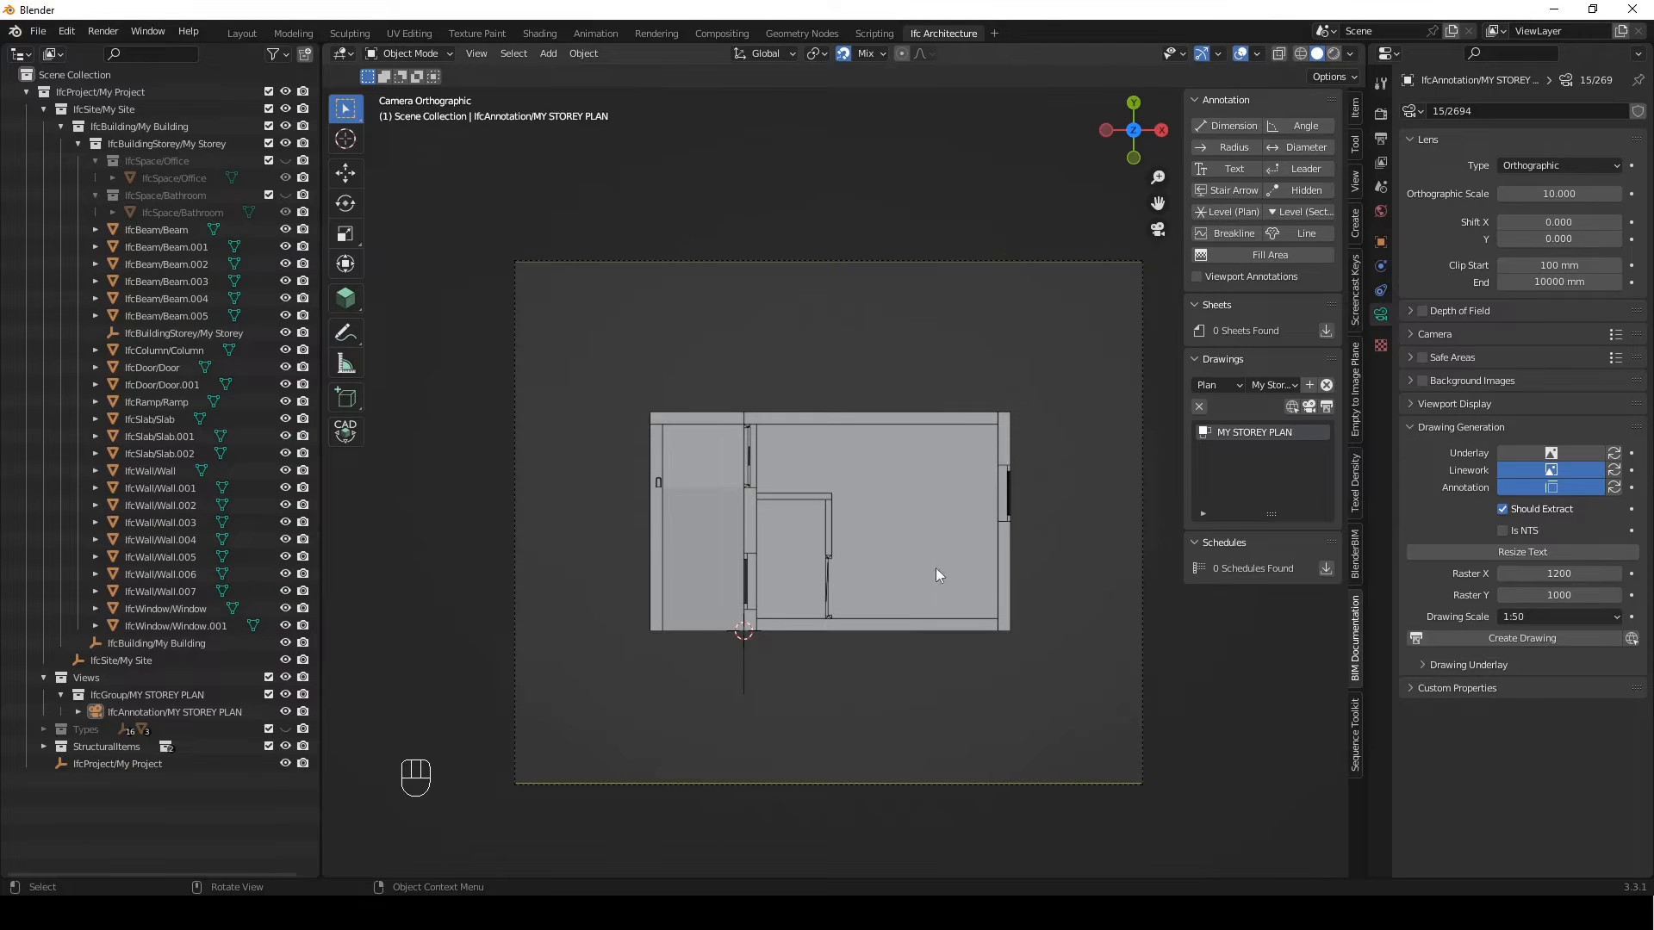
# Turn on viewport annotations and add a dimension annotation to the plan
pyautogui.keyDown('shift'); pyautogui.moveTo(1011, 585); pyautogui.dragTo(1018, 591, button='middle'); pyautogui.keyUp('shift')
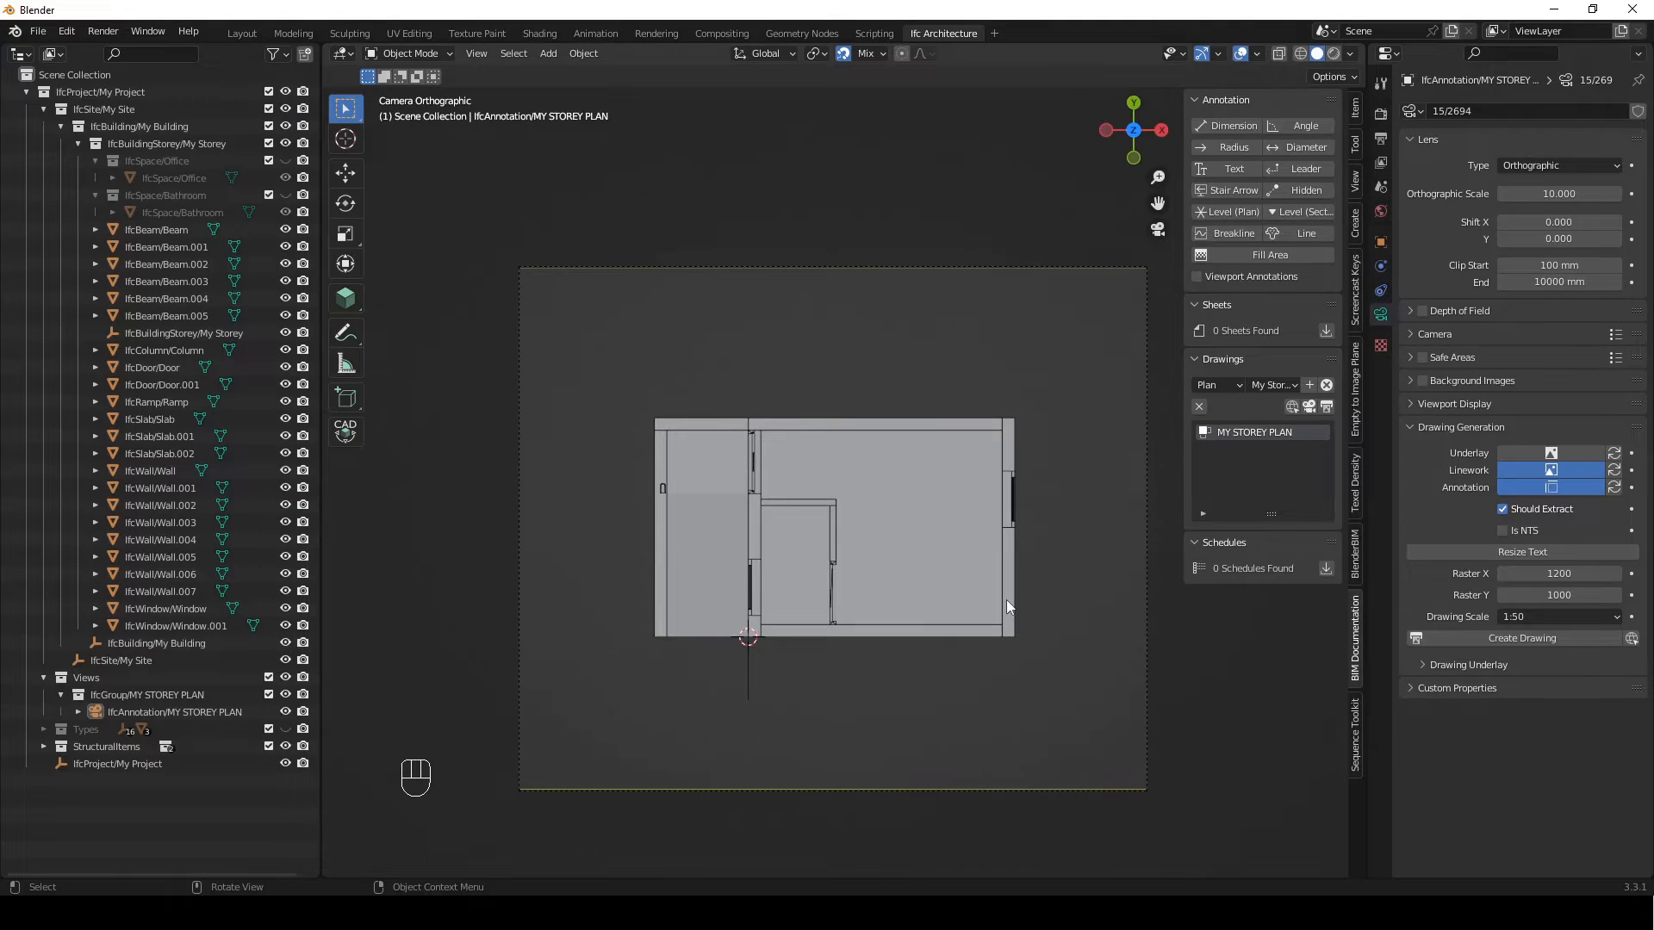
pyautogui.click(1196, 277)
pyautogui.click(1232, 126)
# Place the dimension along the plan's right outer wall, snapping its two ends to the building's outer corners
pyautogui.scroll(1, 824, 424)
pyautogui.moveTo(862, 326); pyautogui.dragTo(764, 612)
pyautogui.keyDown('shift'); pyautogui.moveTo(943, 656); pyautogui.dragTo(892, 628, button='middle'); pyautogui.keyUp('shift')
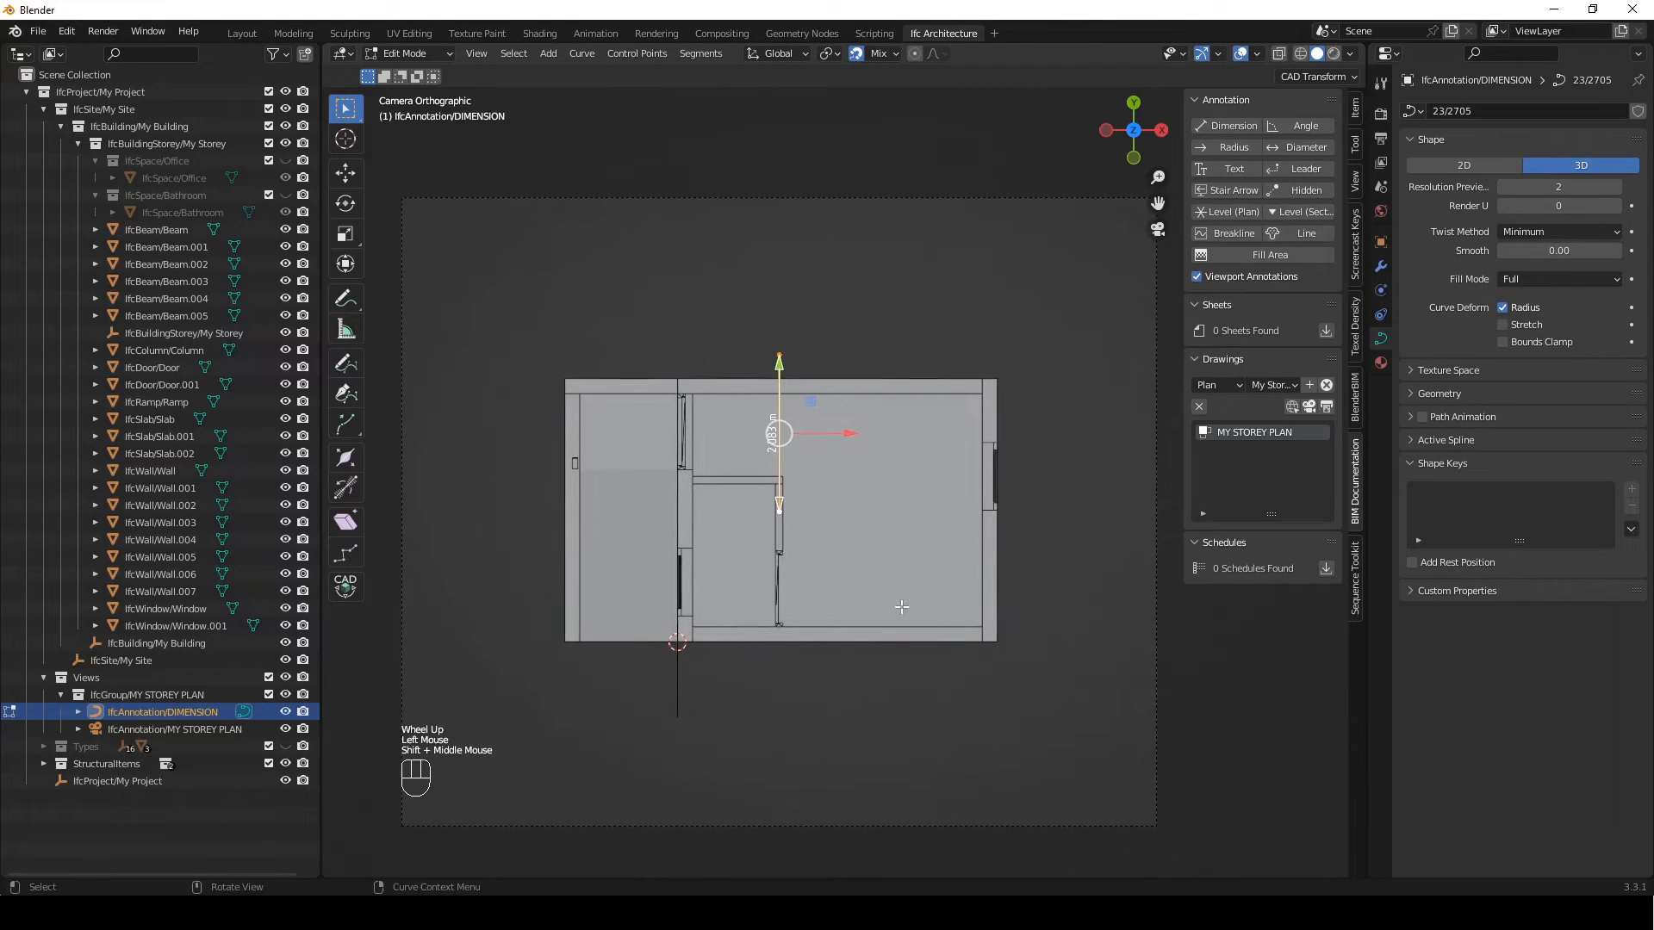
pyautogui.press('g')
pyautogui.click(999, 639)
pyautogui.moveTo(1037, 442); pyautogui.dragTo(854, 582)
pyautogui.press('g')
pyautogui.press('y')
pyautogui.click(990, 379)
# Offset the whole dimension line 400 mm along X away from the outer wall
pyautogui.moveTo(1081, 324); pyautogui.dragTo(952, 713)
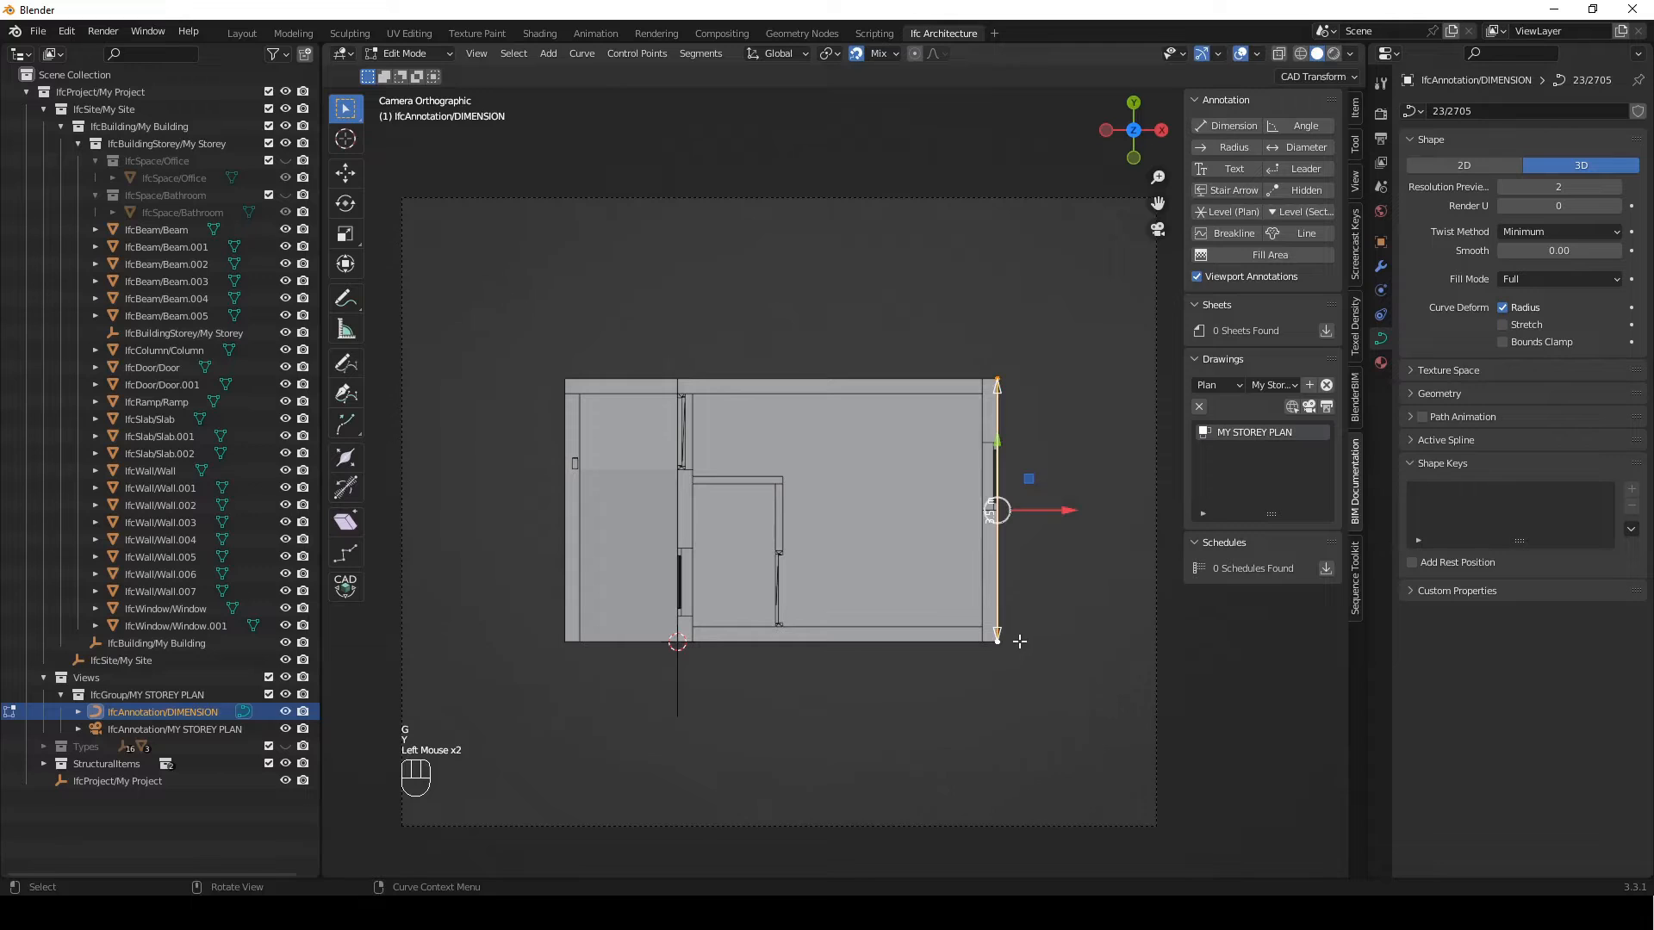
pyautogui.press('g')
pyautogui.press('x')
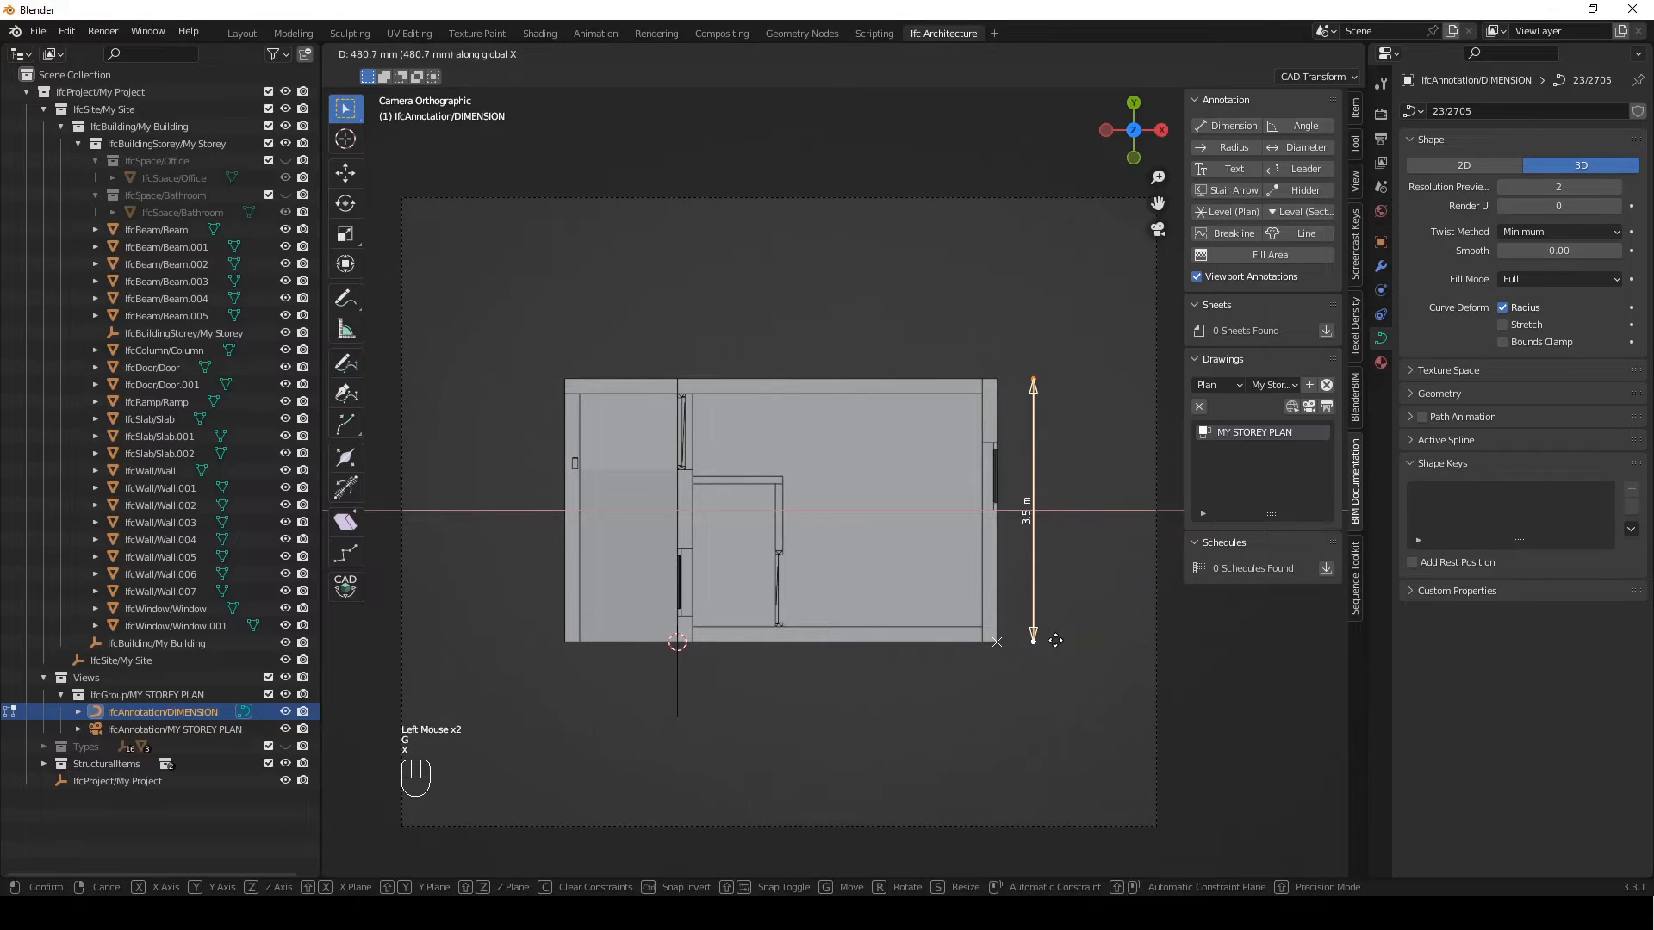
pyautogui.press('KP_4')
pyautogui.press('KP_0')
pyautogui.press('KP_0')
pyautogui.press('Return')
# Move the dimension's upper end down along Y to the lower edge of the window in the right wall
pyautogui.moveTo(1042, 349); pyautogui.dragTo(951, 438)
pyautogui.press('g')
pyautogui.press('y')
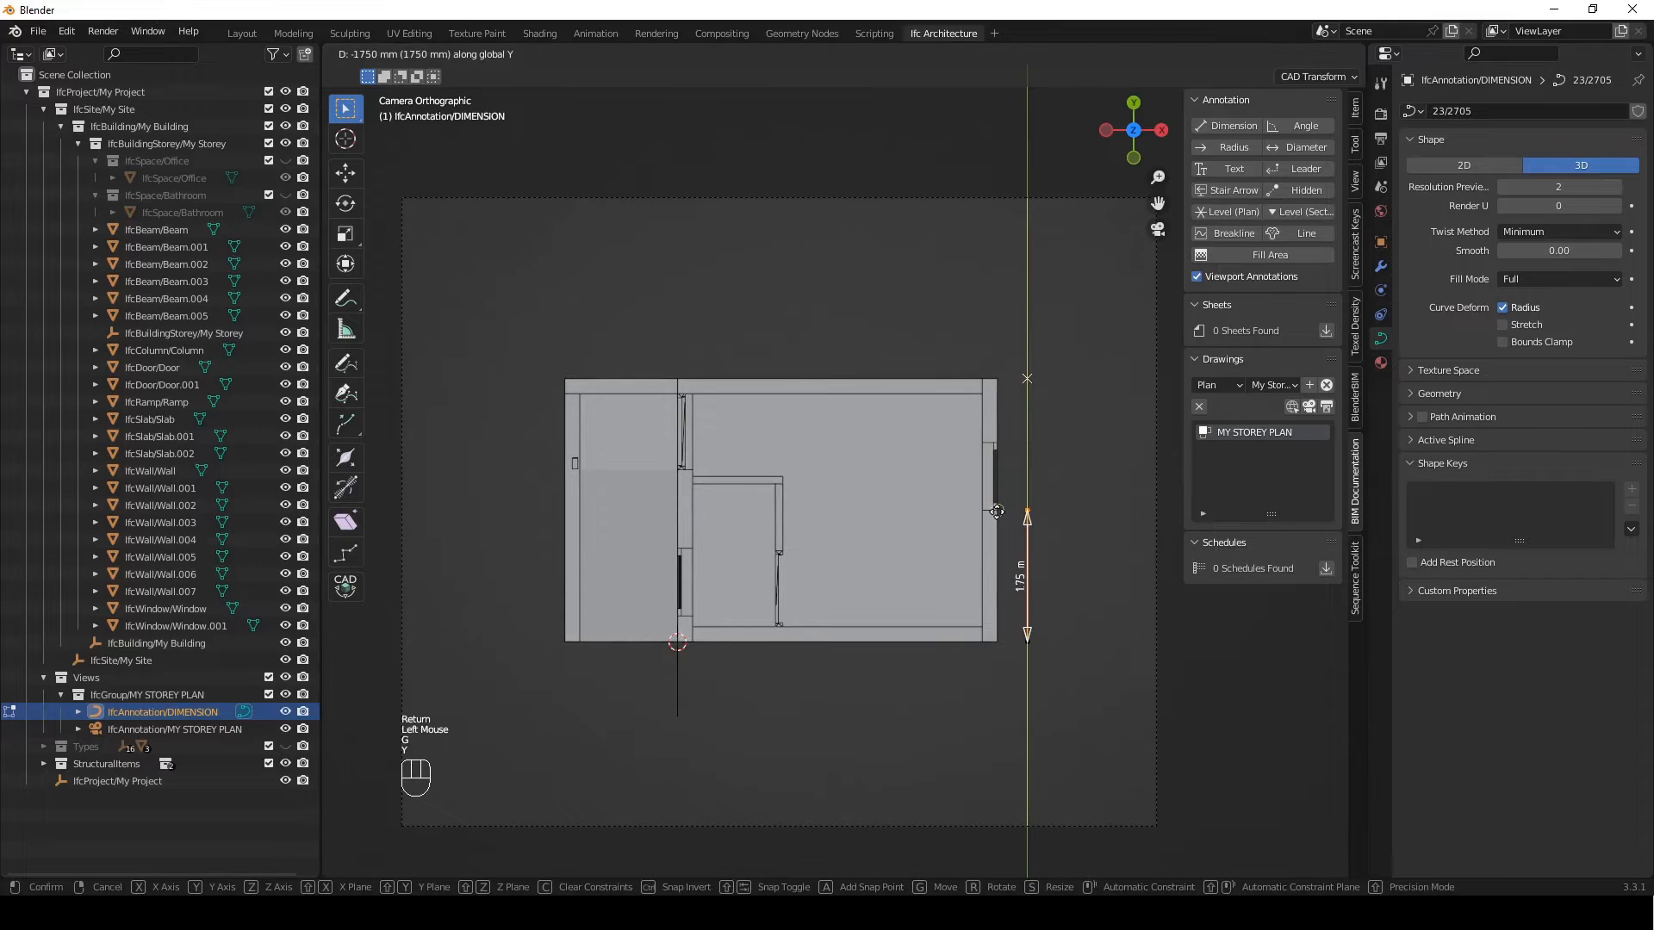
pyautogui.click(994, 510)
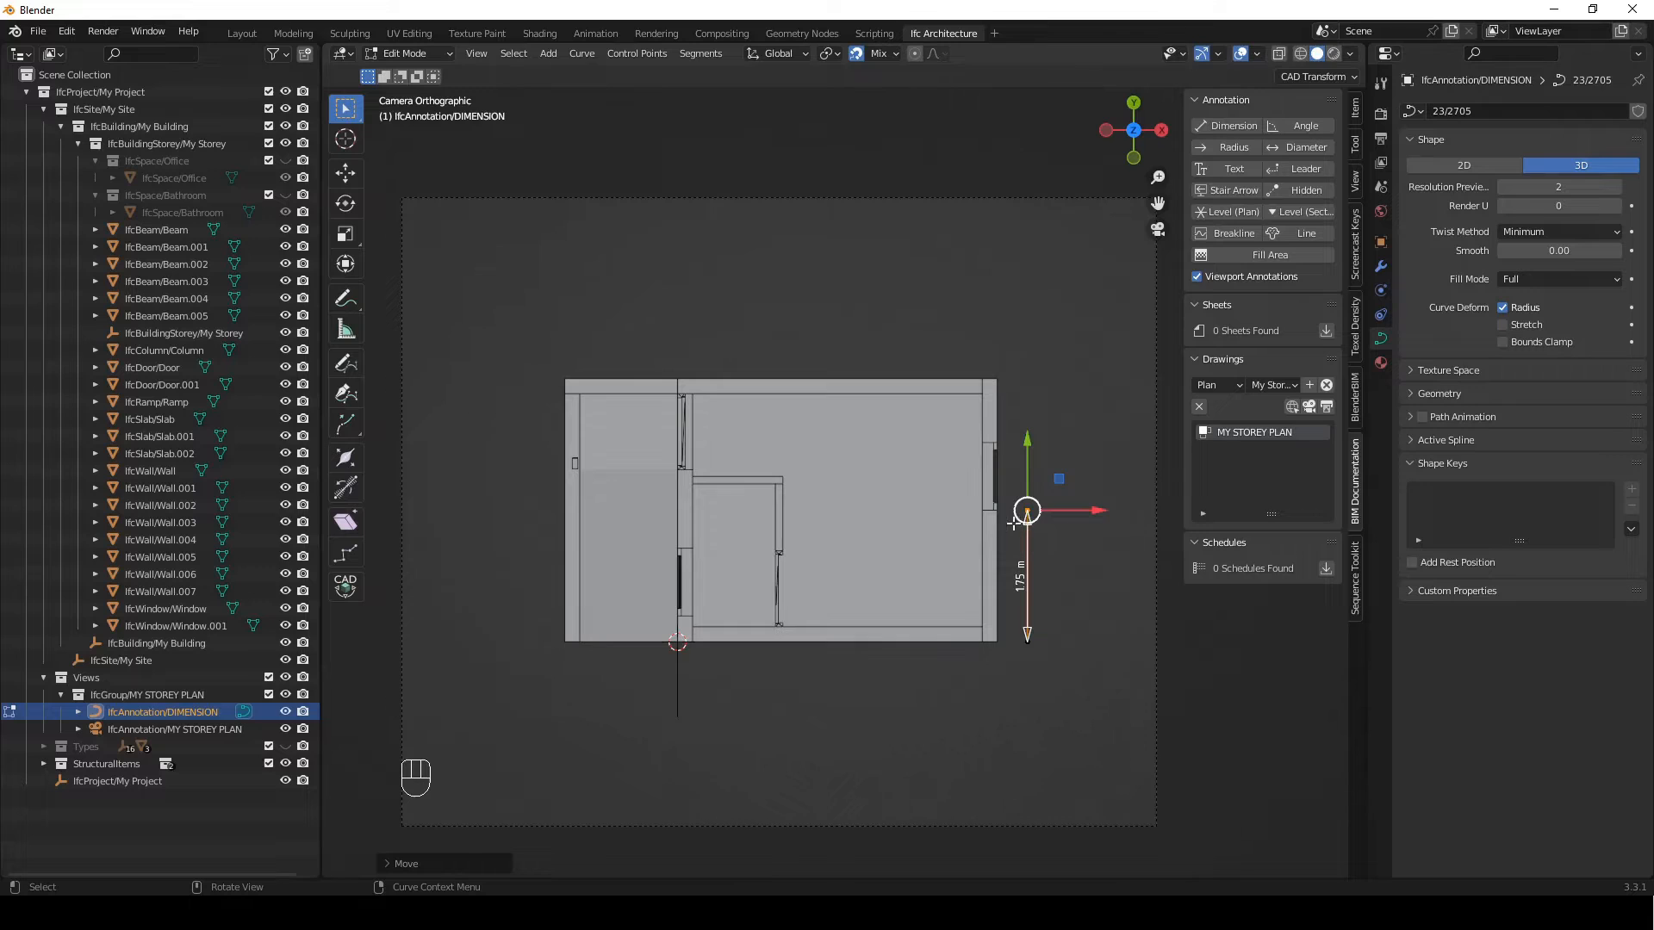
# Extrude the dimension along Y to the window's upper edge and on to the building's upper outer corner
pyautogui.press('e')
pyautogui.press('y')
pyautogui.click(989, 431)
pyautogui.press('e')
pyautogui.press('y')
pyautogui.click(994, 379)
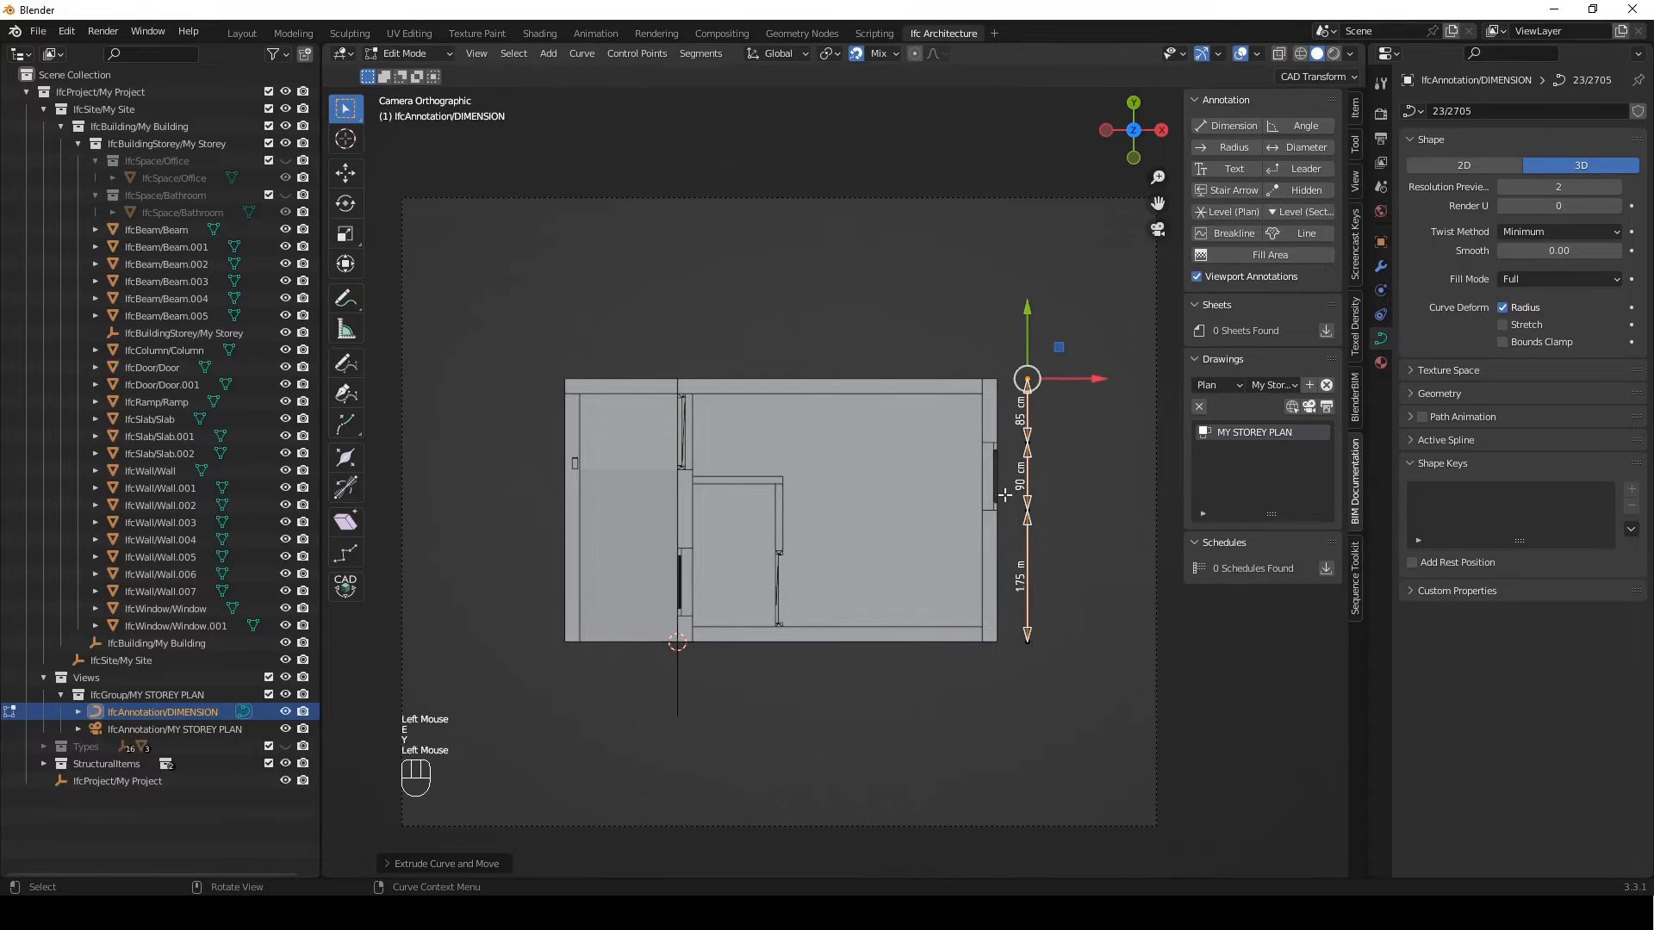
# Duplicate the dimension's lowest segment 400 mm along X to start a second dimension line
pyautogui.moveTo(1004, 496); pyautogui.dragTo(1078, 715)
pyautogui.hotkey('shift', 'd')
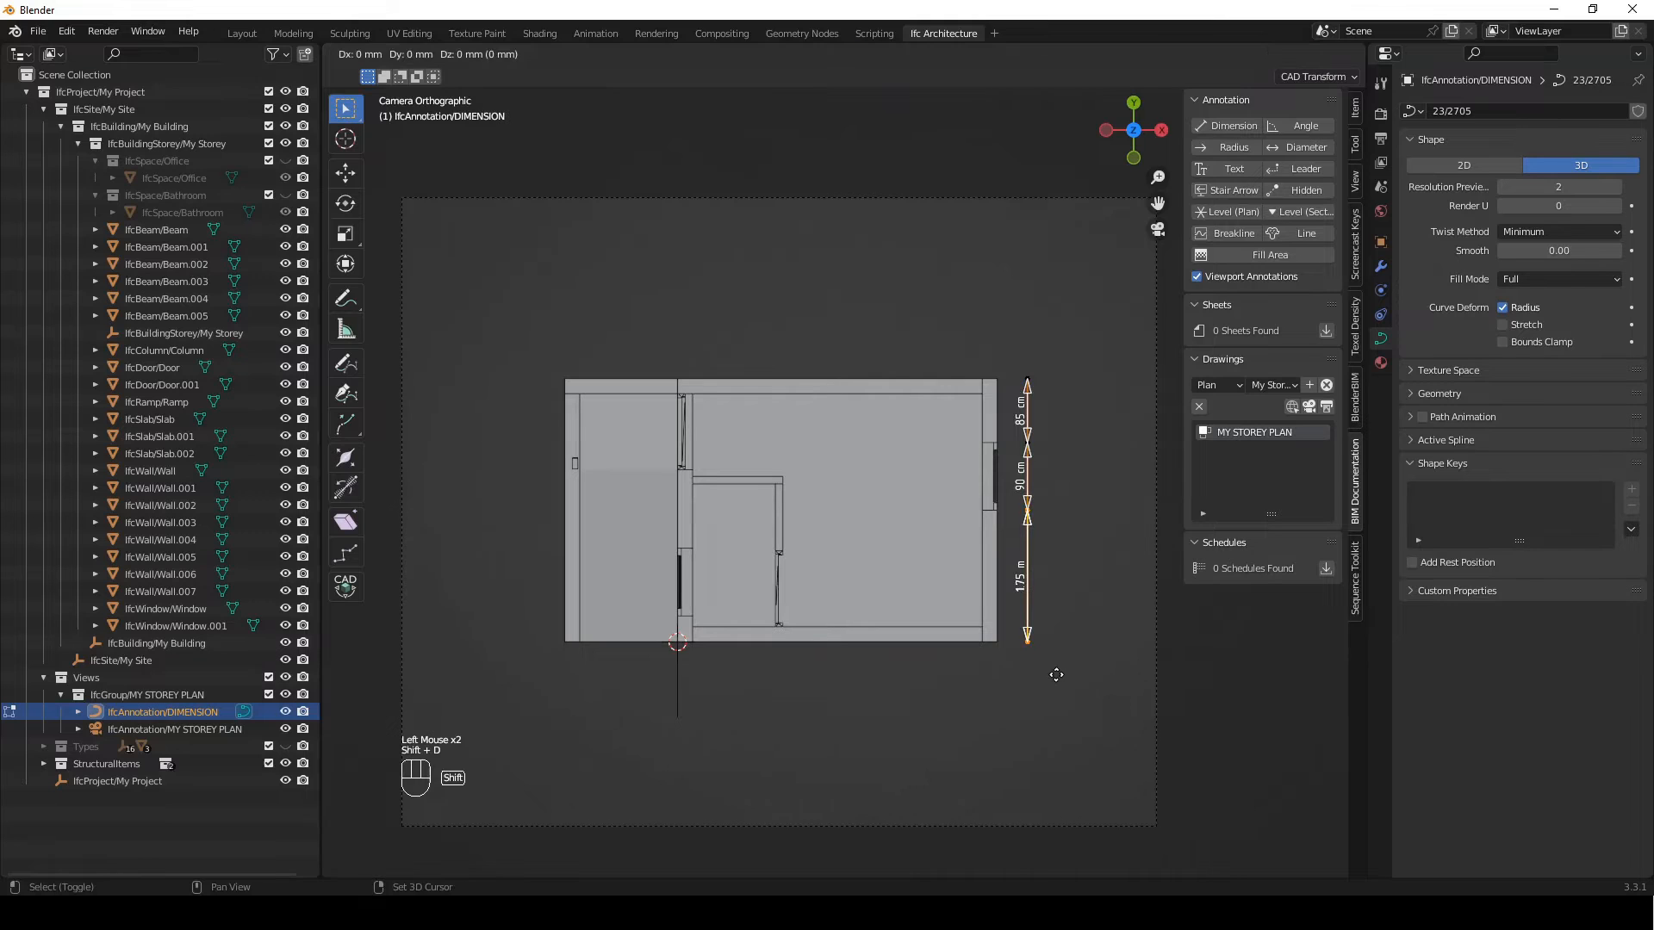
pyautogui.press('x')
pyautogui.press('KP_4')
pyautogui.press('KP_0')
pyautogui.press('KP_0')
pyautogui.press('Return')
# Shorten the duplicated segment to the lower wall's thickness and extrude it along Y across the room and upper wall
pyautogui.click(1061, 509)
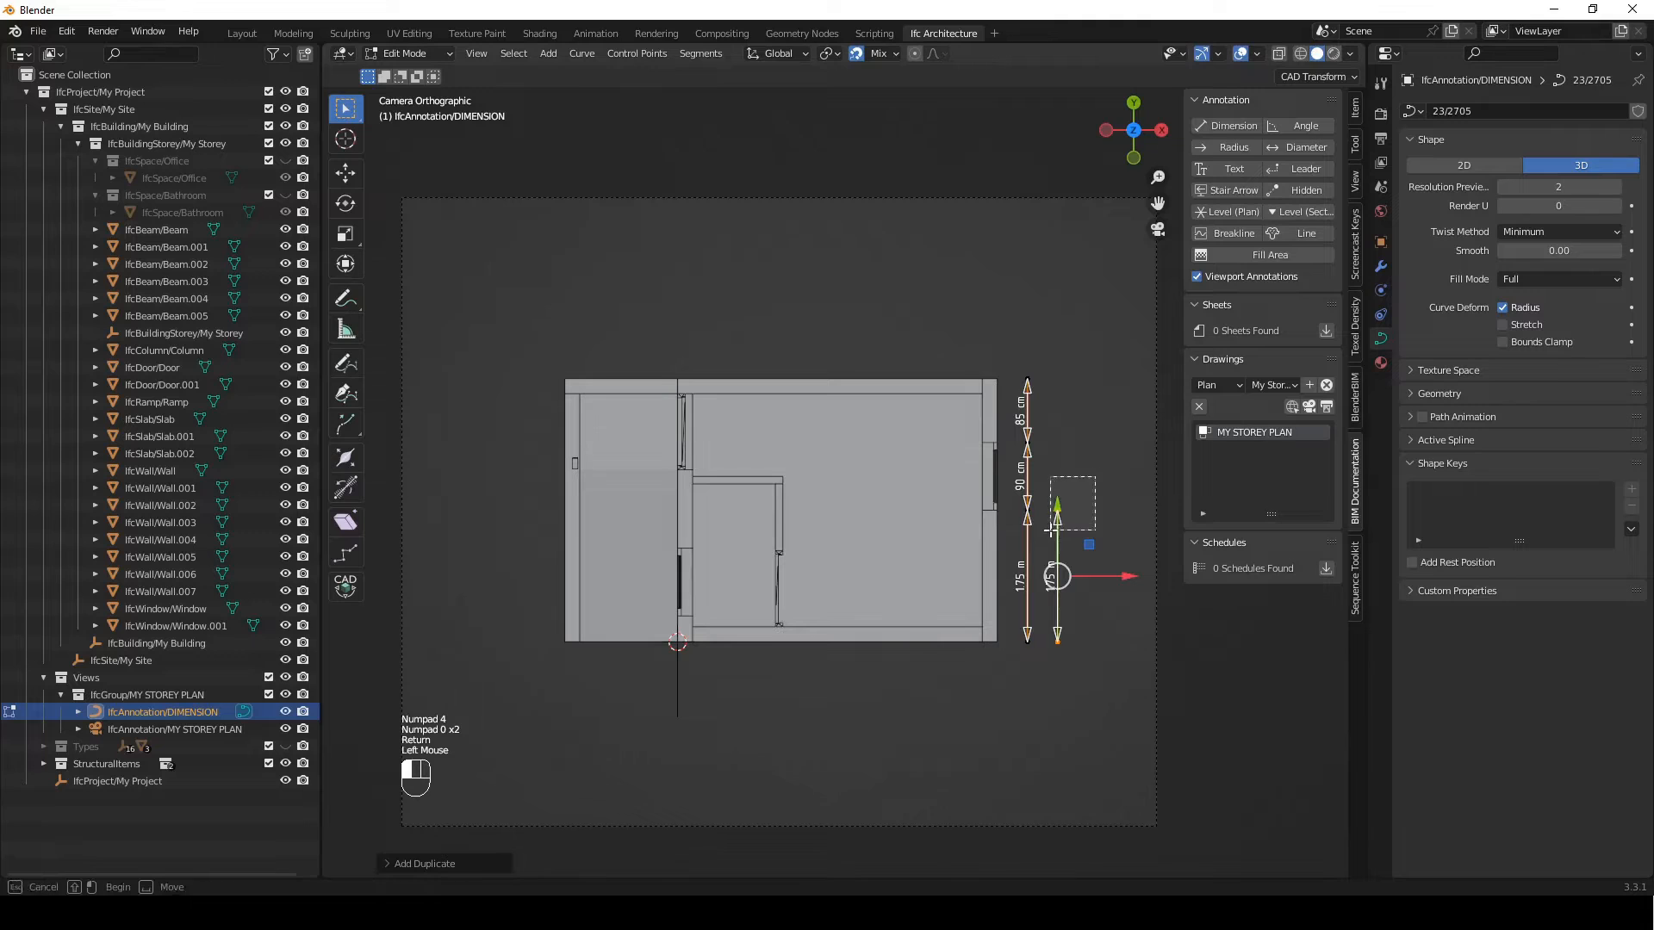
pyautogui.press('g')
pyautogui.press('y')
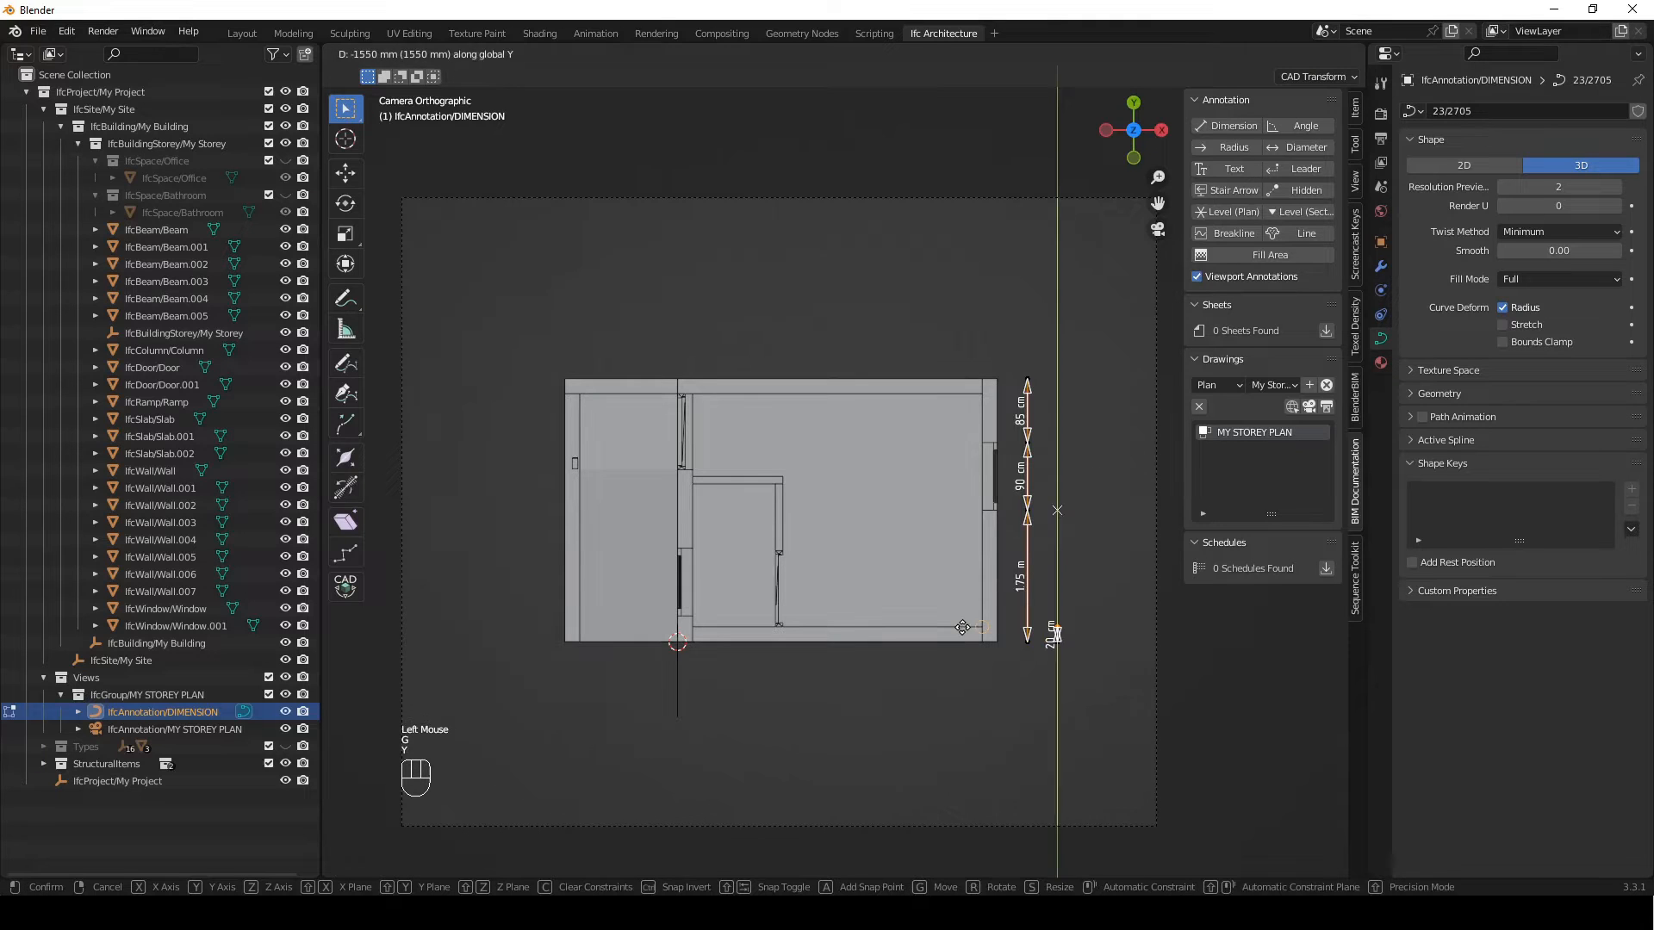
pyautogui.click(958, 629)
pyautogui.press('e')
pyautogui.press('y')
pyautogui.click(1083, 386)
# Duplicate the upper wall-thickness segment of the second dimension line 400 mm along X
pyautogui.moveTo(1120, 321); pyautogui.dragTo(1043, 426)
pyautogui.hotkey('shift', 'd')
pyautogui.write('x')
pyautogui.write('400')
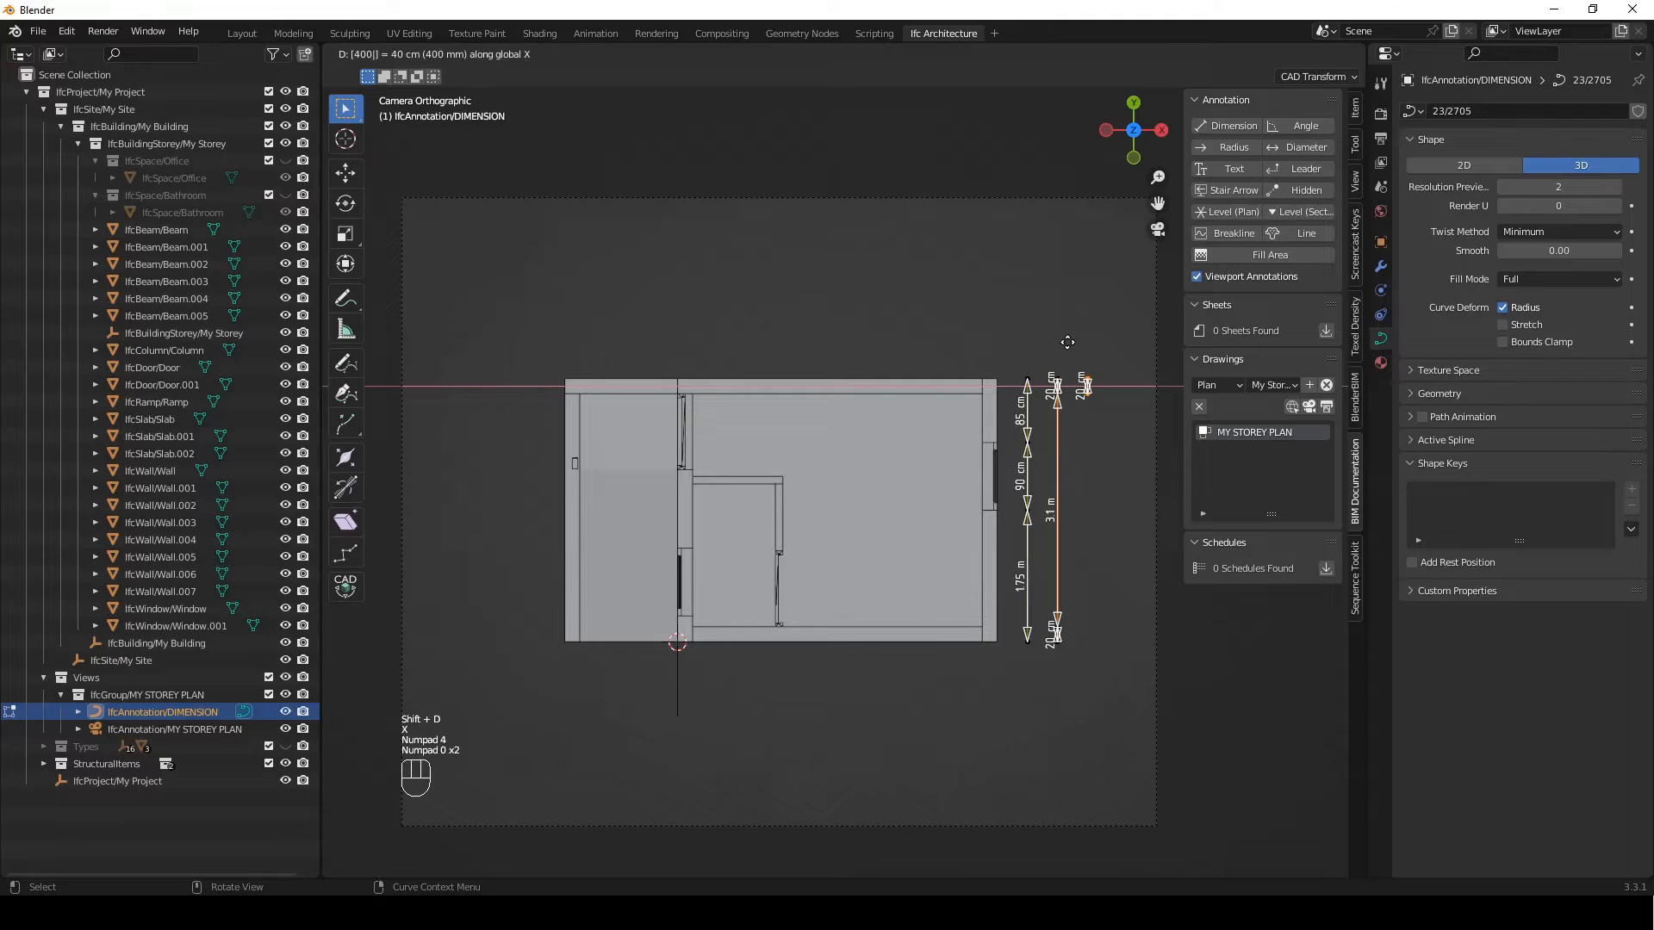
pyautogui.press('Return')
# Stretch the copied segment's lower end along Y to the building's lower outer edge as an overall dimension
pyautogui.moveTo(1138, 467); pyautogui.dragTo(1077, 394)
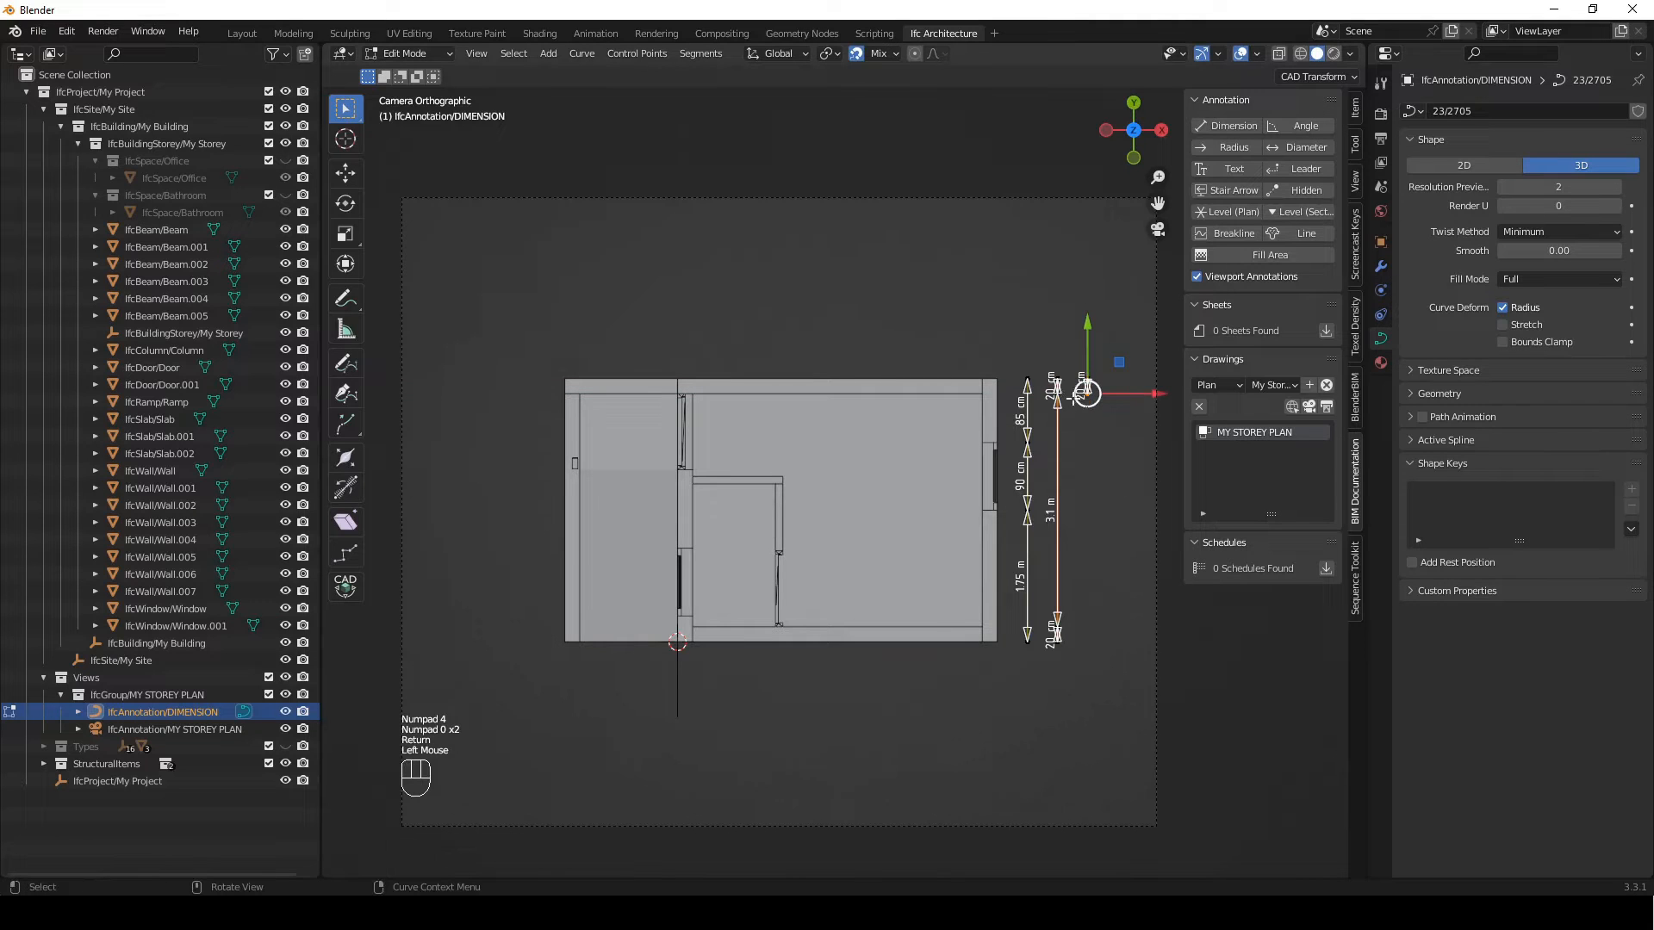
pyautogui.press('g')
pyautogui.press('y')
pyautogui.click(1025, 558)
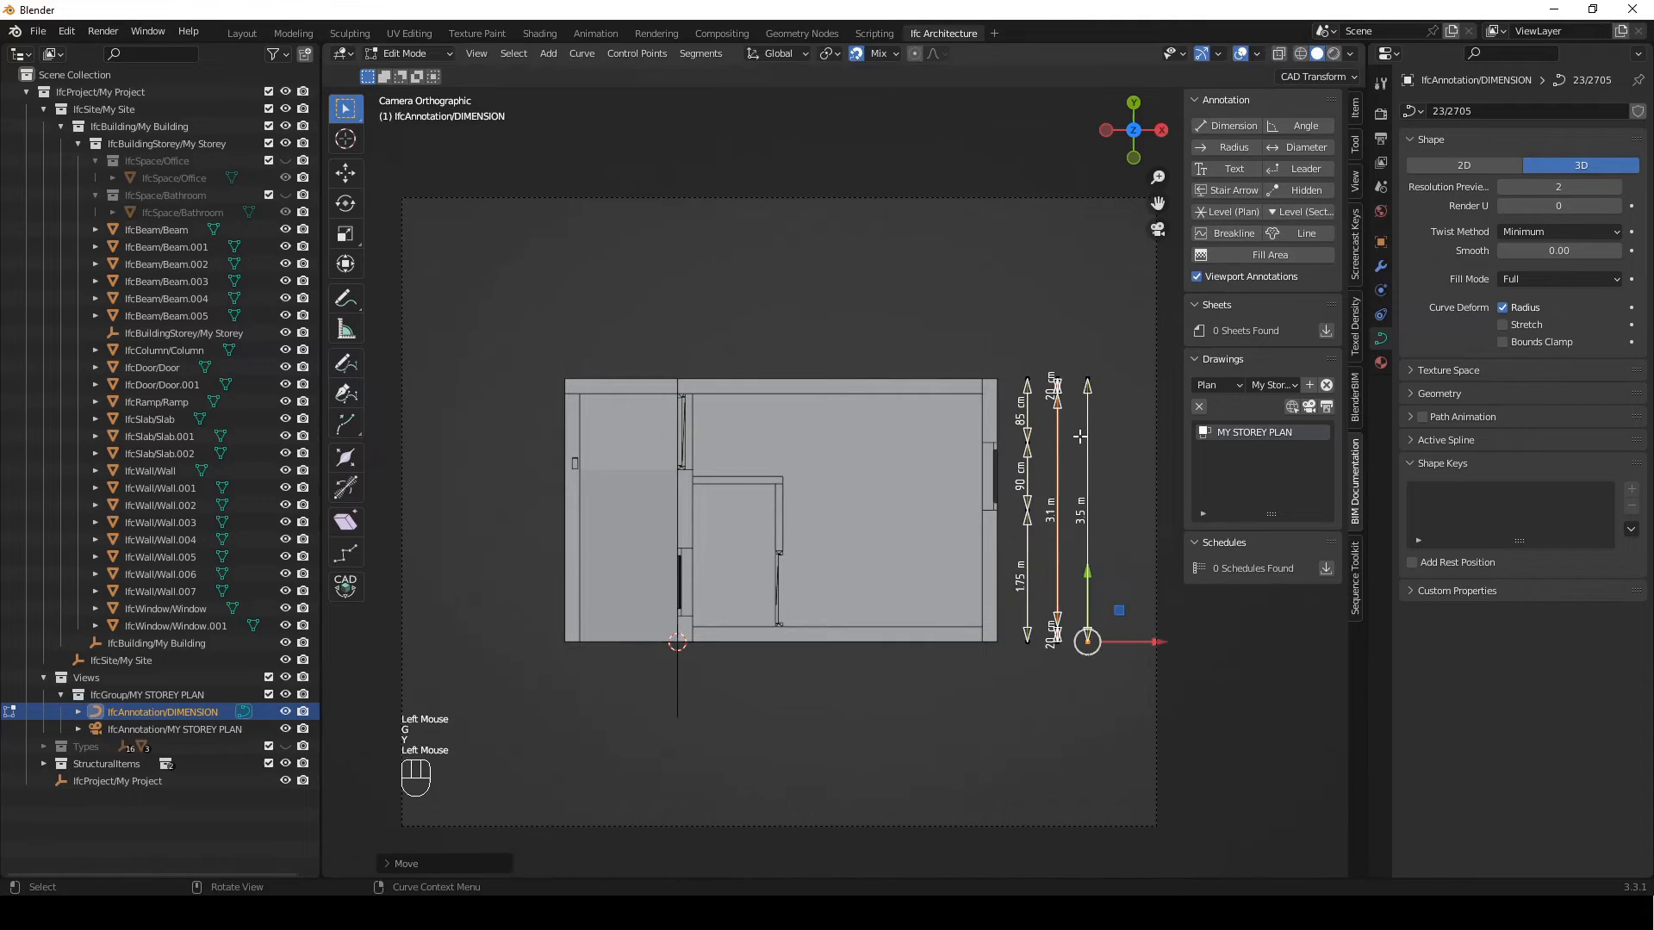
# Duplicate the overall vertical dimension, rotate the copy -90° about Z and snap it to the building's upper right corner
pyautogui.keyDown('shift'); pyautogui.click(1086, 380); pyautogui.keyUp('shift')
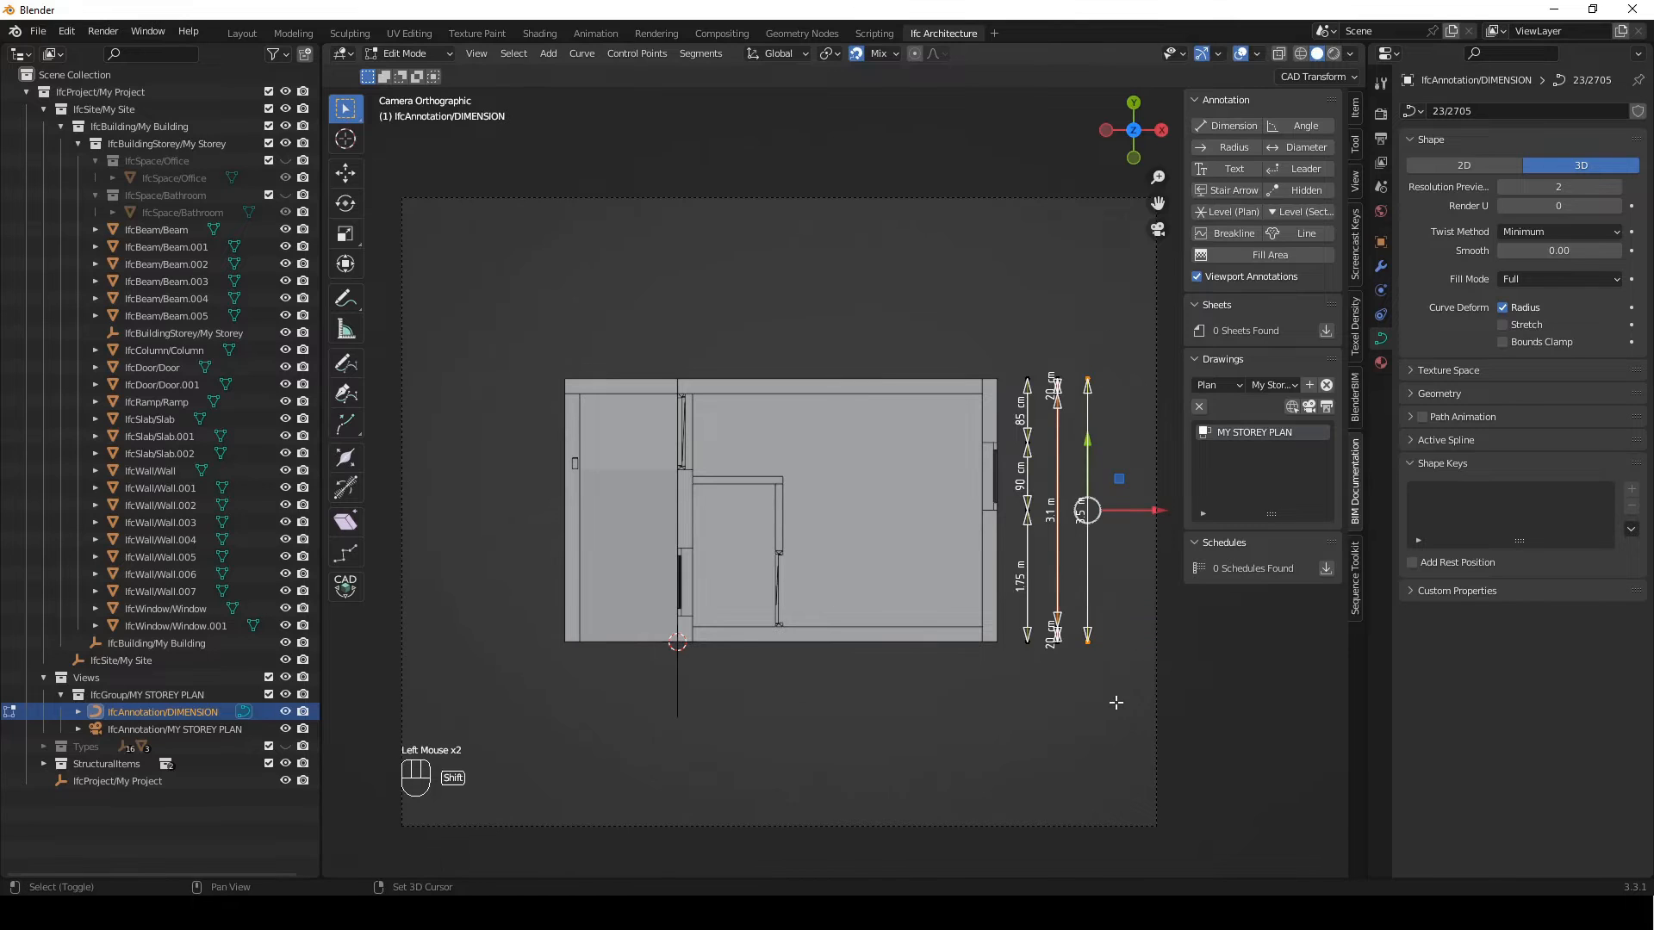
pyautogui.hotkey('shift', 'd')
pyautogui.click(836, 407)
pyautogui.press('r')
pyautogui.press('z')
pyautogui.press('KP_Subtract')
pyautogui.press('KP_9')
pyautogui.press('KP_0')
pyautogui.press('Return')
pyautogui.press('g')
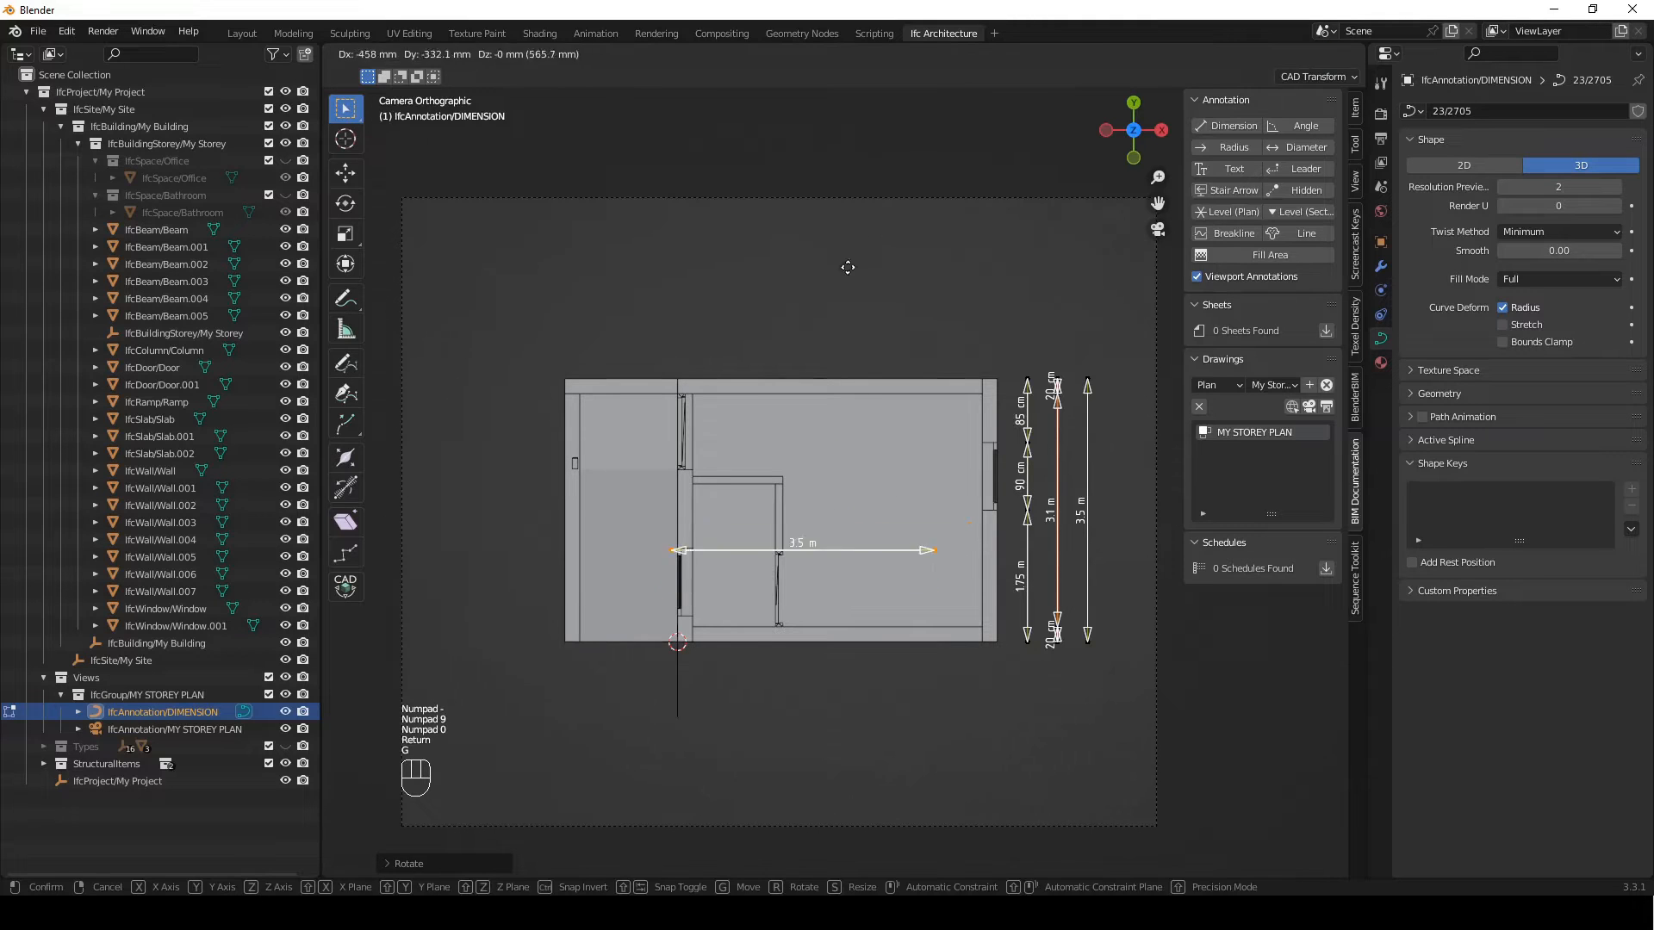
pyautogui.click(914, 333)
# Move the rotated dimension's left end along X to the interior cross wall's left face, and extrude it to the building's left outer edge
pyautogui.moveTo(758, 352); pyautogui.dragTo(704, 412)
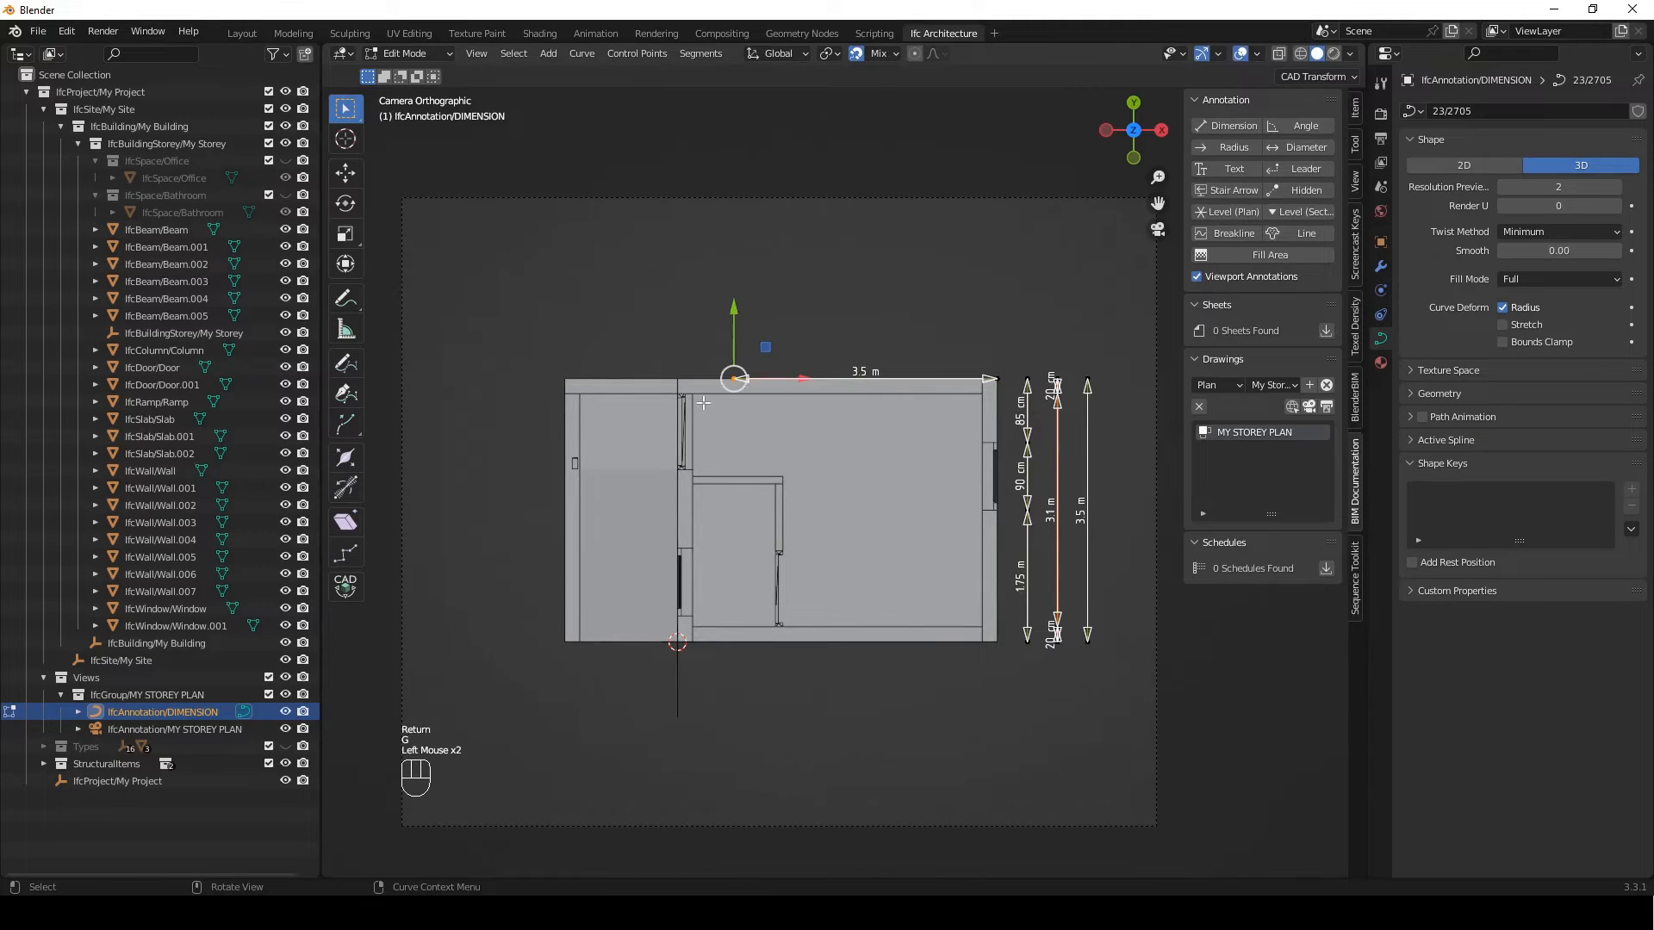
pyautogui.press('g')
pyautogui.press('x')
pyautogui.click(650, 393)
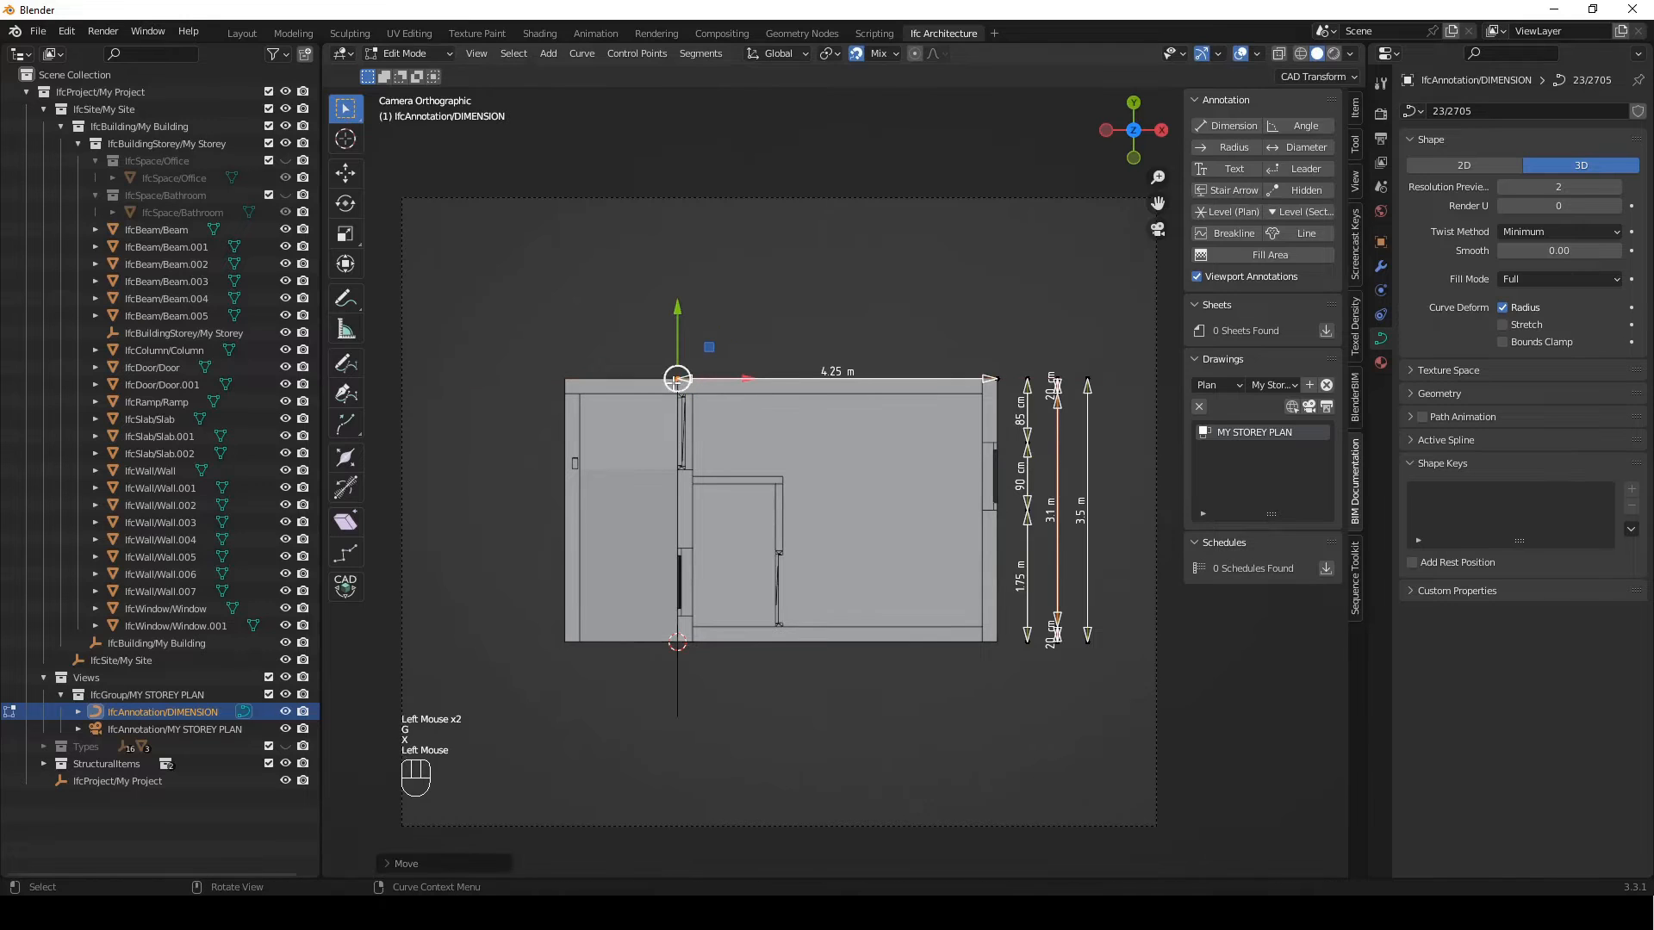
pyautogui.press('e')
pyautogui.press('x')
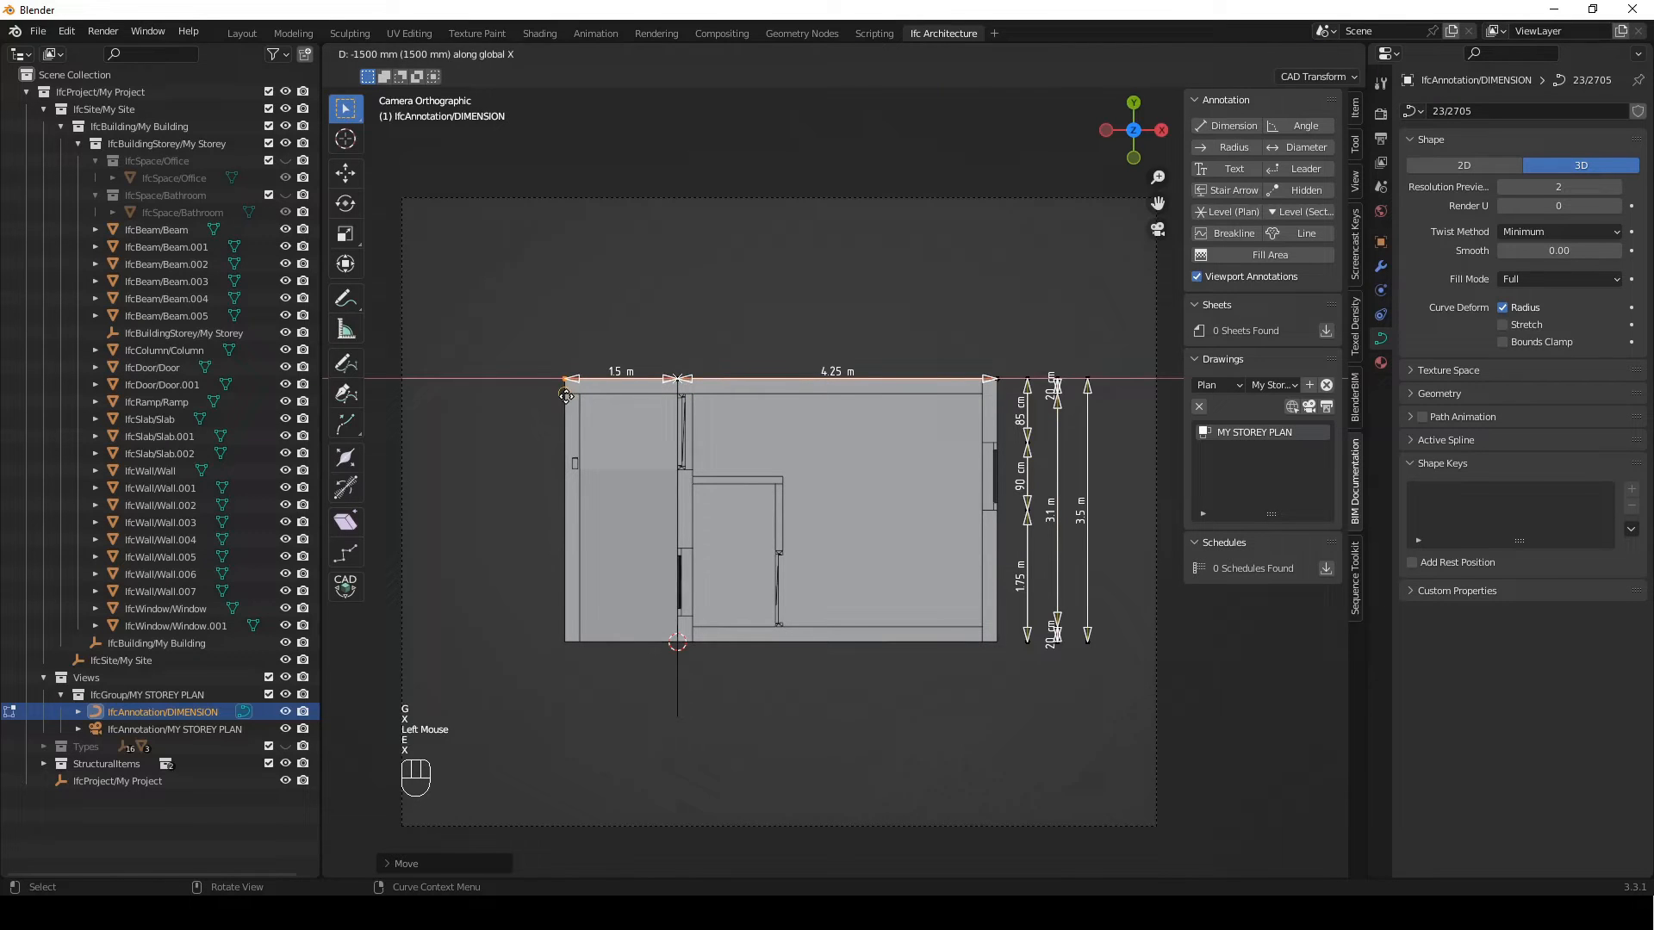
pyautogui.click(564, 378)
# Move the whole two-segment horizontal dimension line 400 mm along Y, away from the building's upper edge
pyautogui.moveTo(517, 340); pyautogui.dragTo(1012, 400)
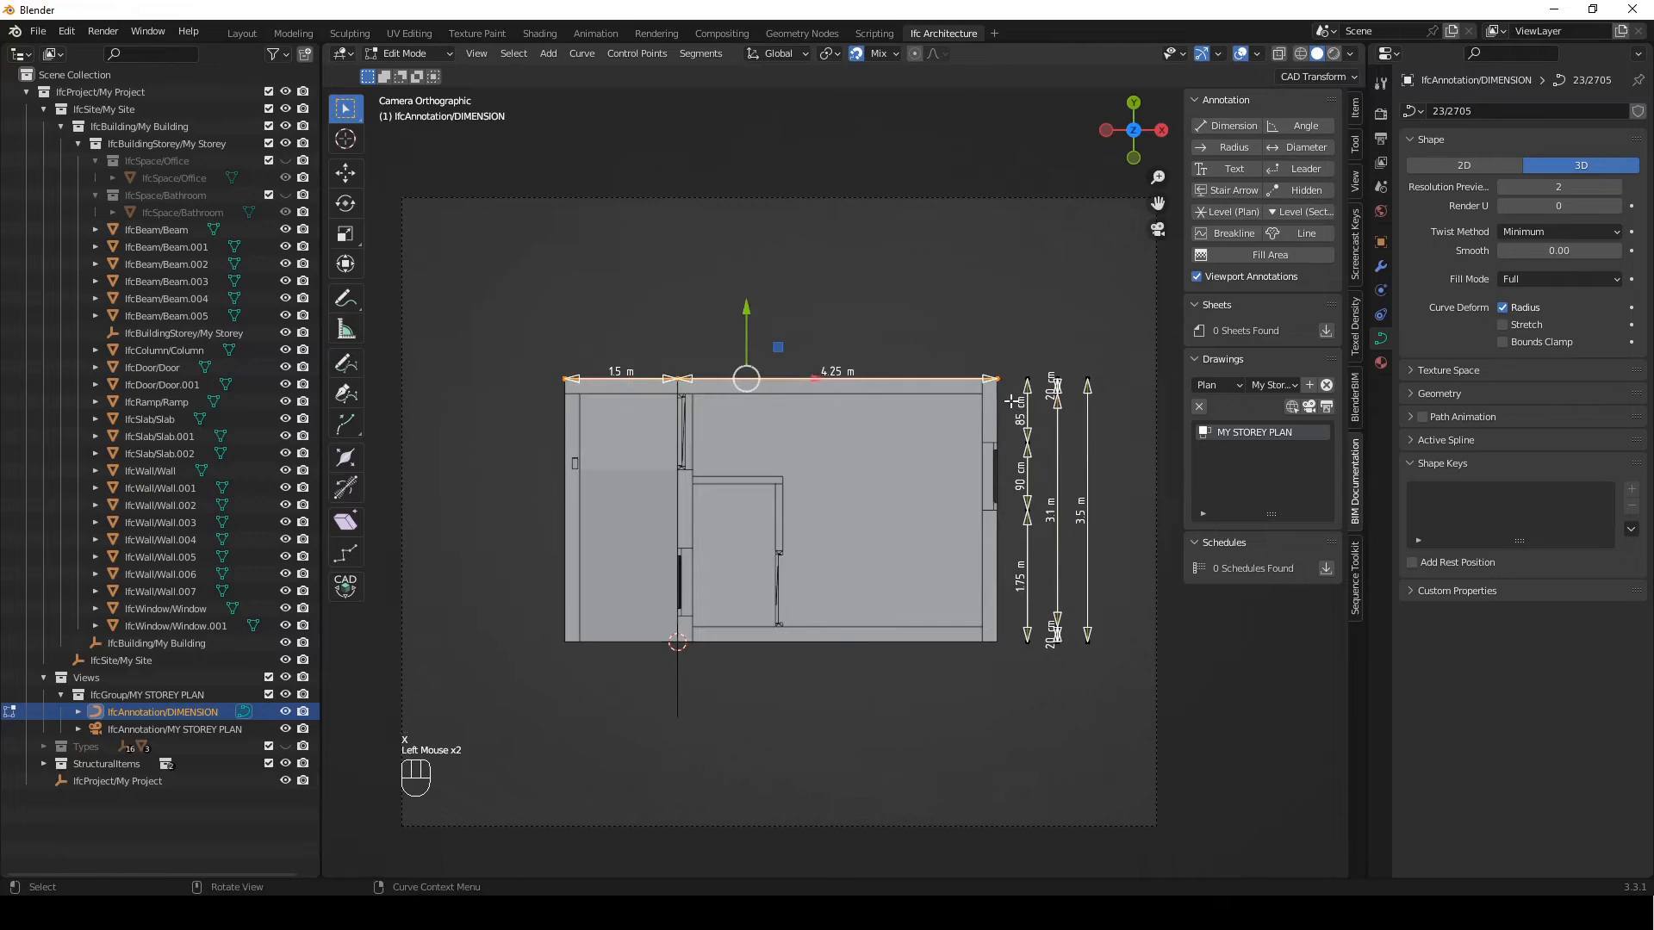
pyautogui.press('g')
pyautogui.press('y')
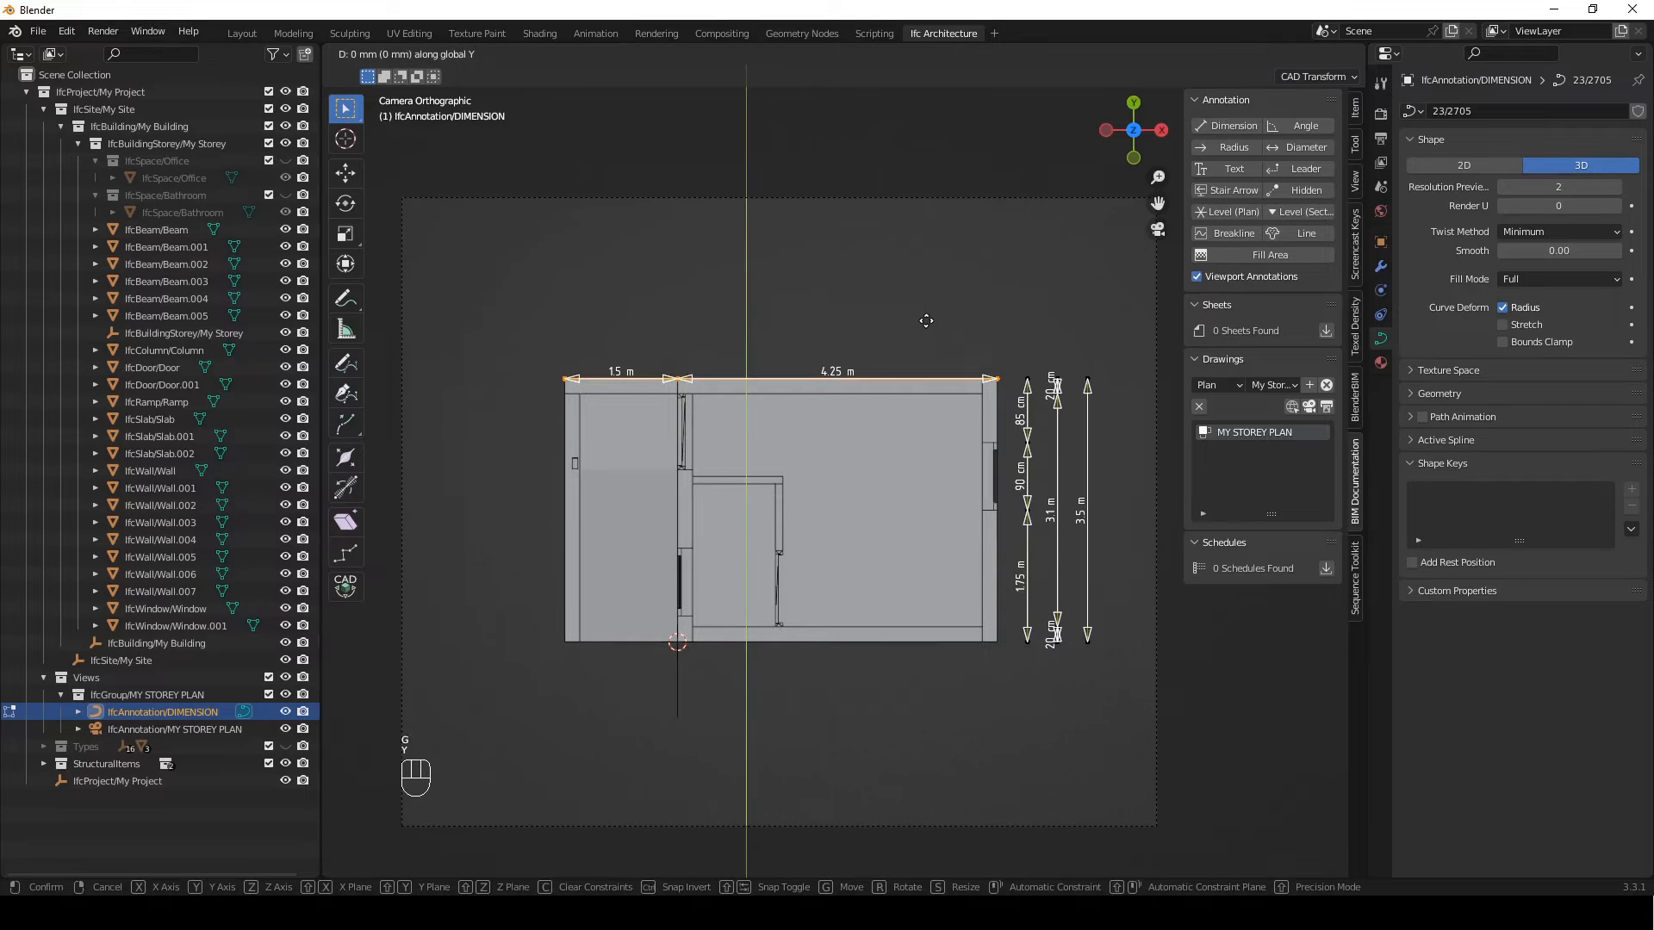
pyautogui.press('KP_4')
pyautogui.press('KP_0')
pyautogui.press('KP_0')
pyautogui.press('Return')
# Duplicate the horizontal line's longer segment 400 mm along Y to start a second upper dimension line
pyautogui.moveTo(1021, 323); pyautogui.dragTo(656, 354)
pyautogui.hotkey('shift', 'd')
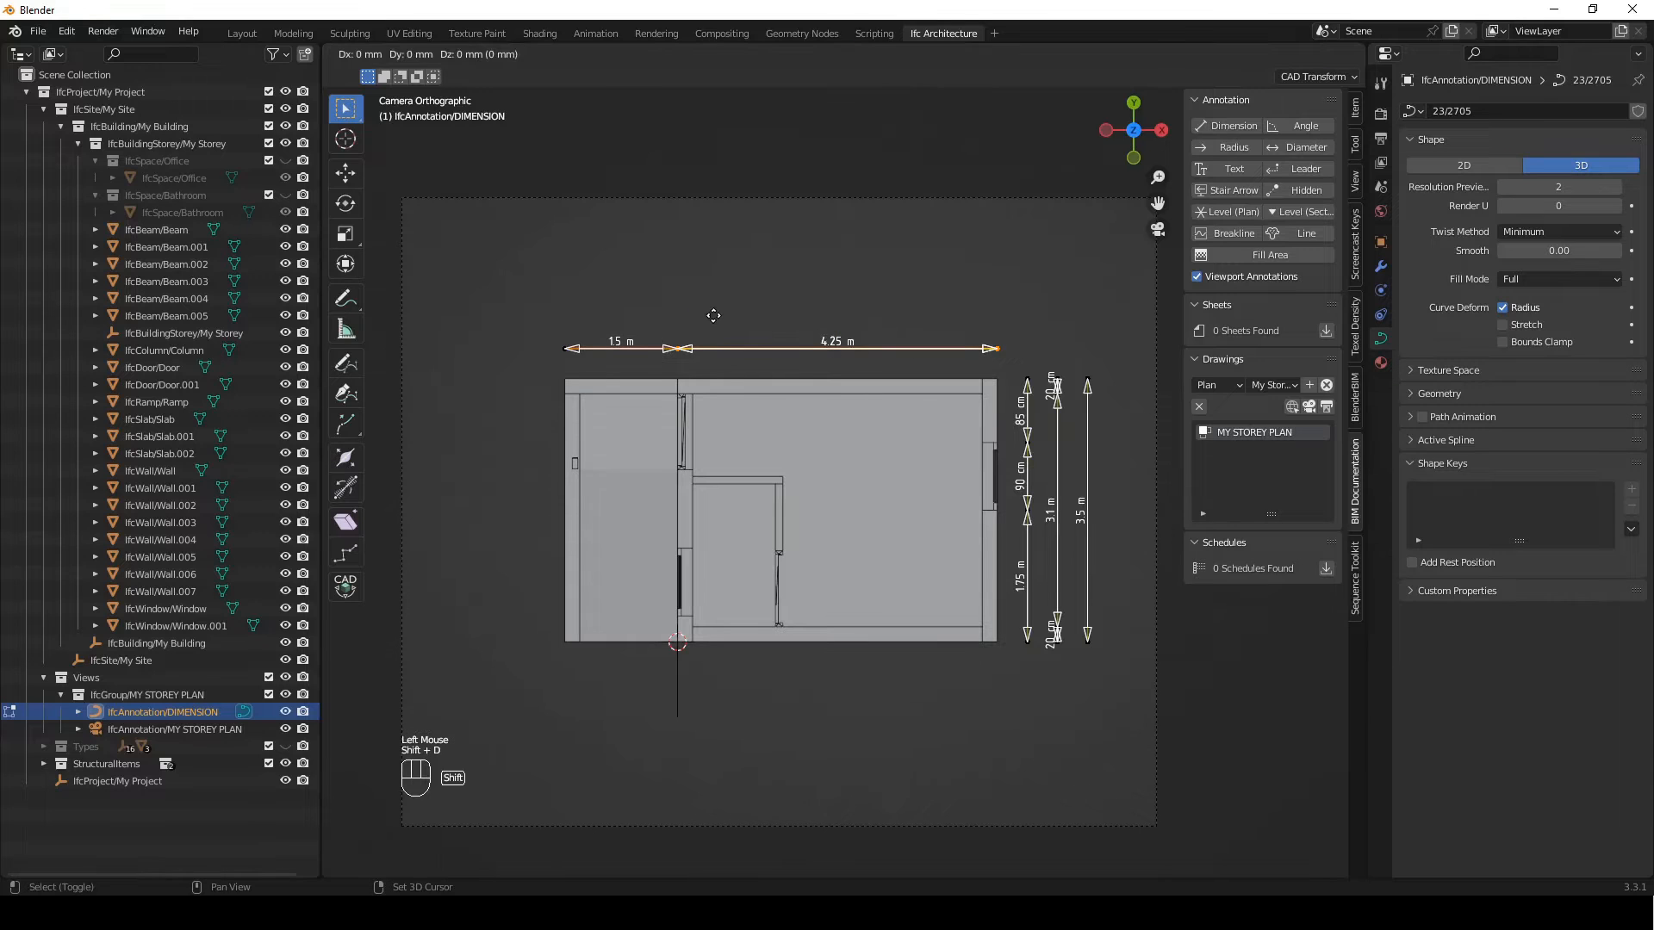
pyautogui.press('y')
pyautogui.press('KP_4')
pyautogui.press('KP_0')
pyautogui.press('KP_0')
pyautogui.press('Return')
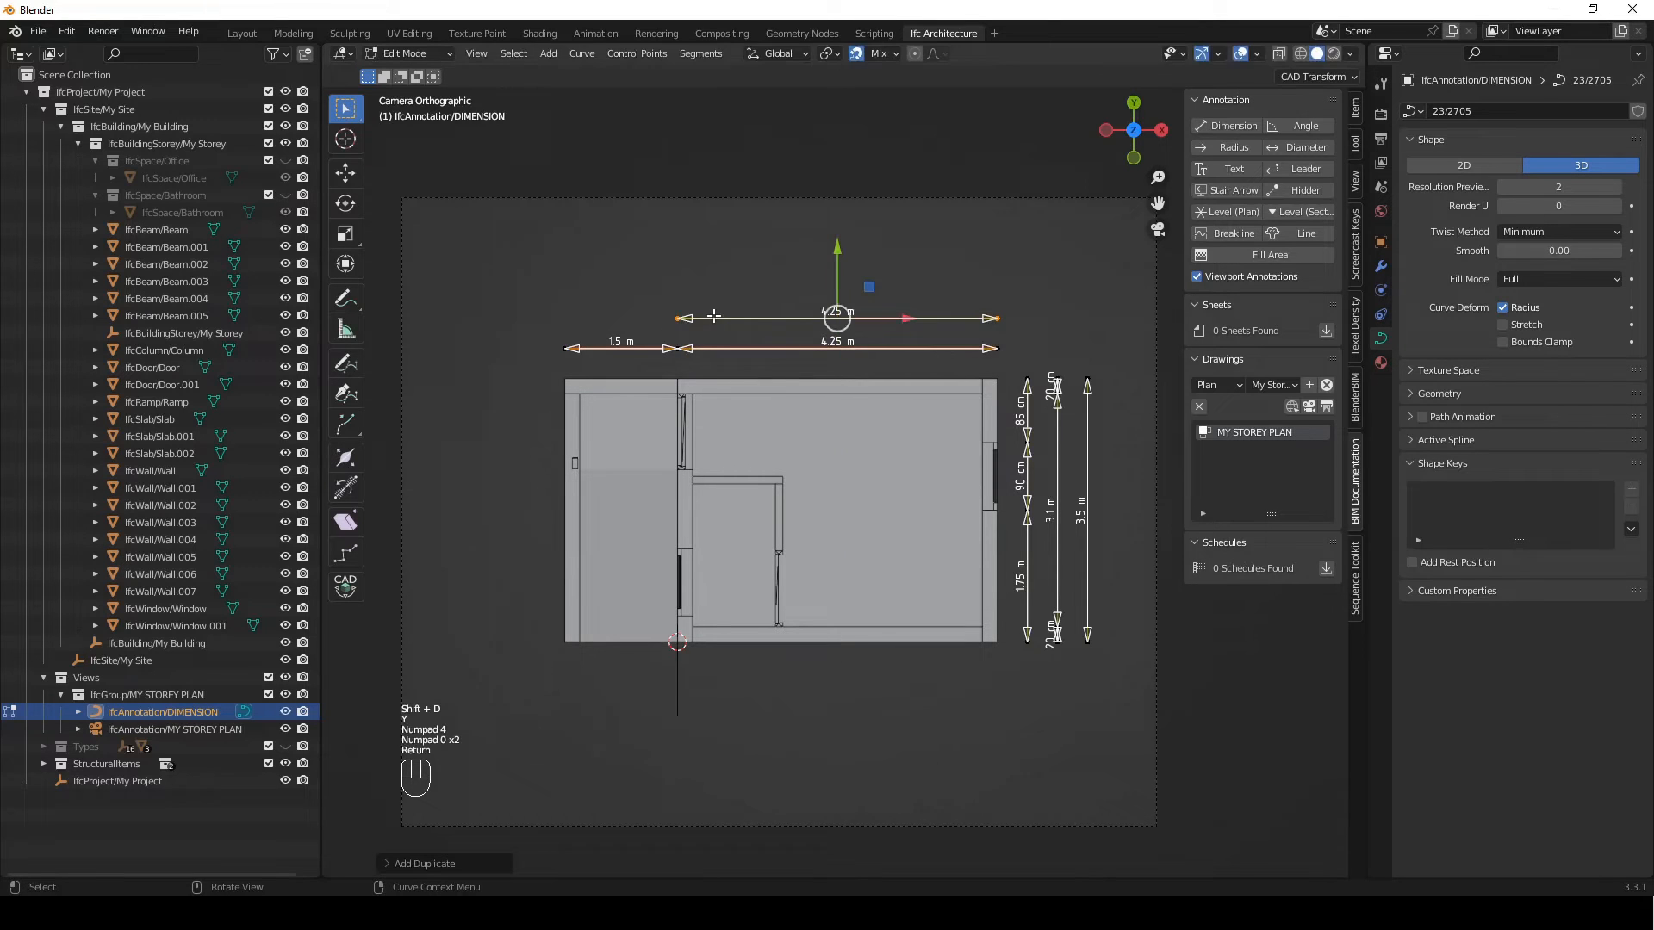
# Shorten the duplicated segment along X to the right outer wall's thickness
pyautogui.click(678, 319)
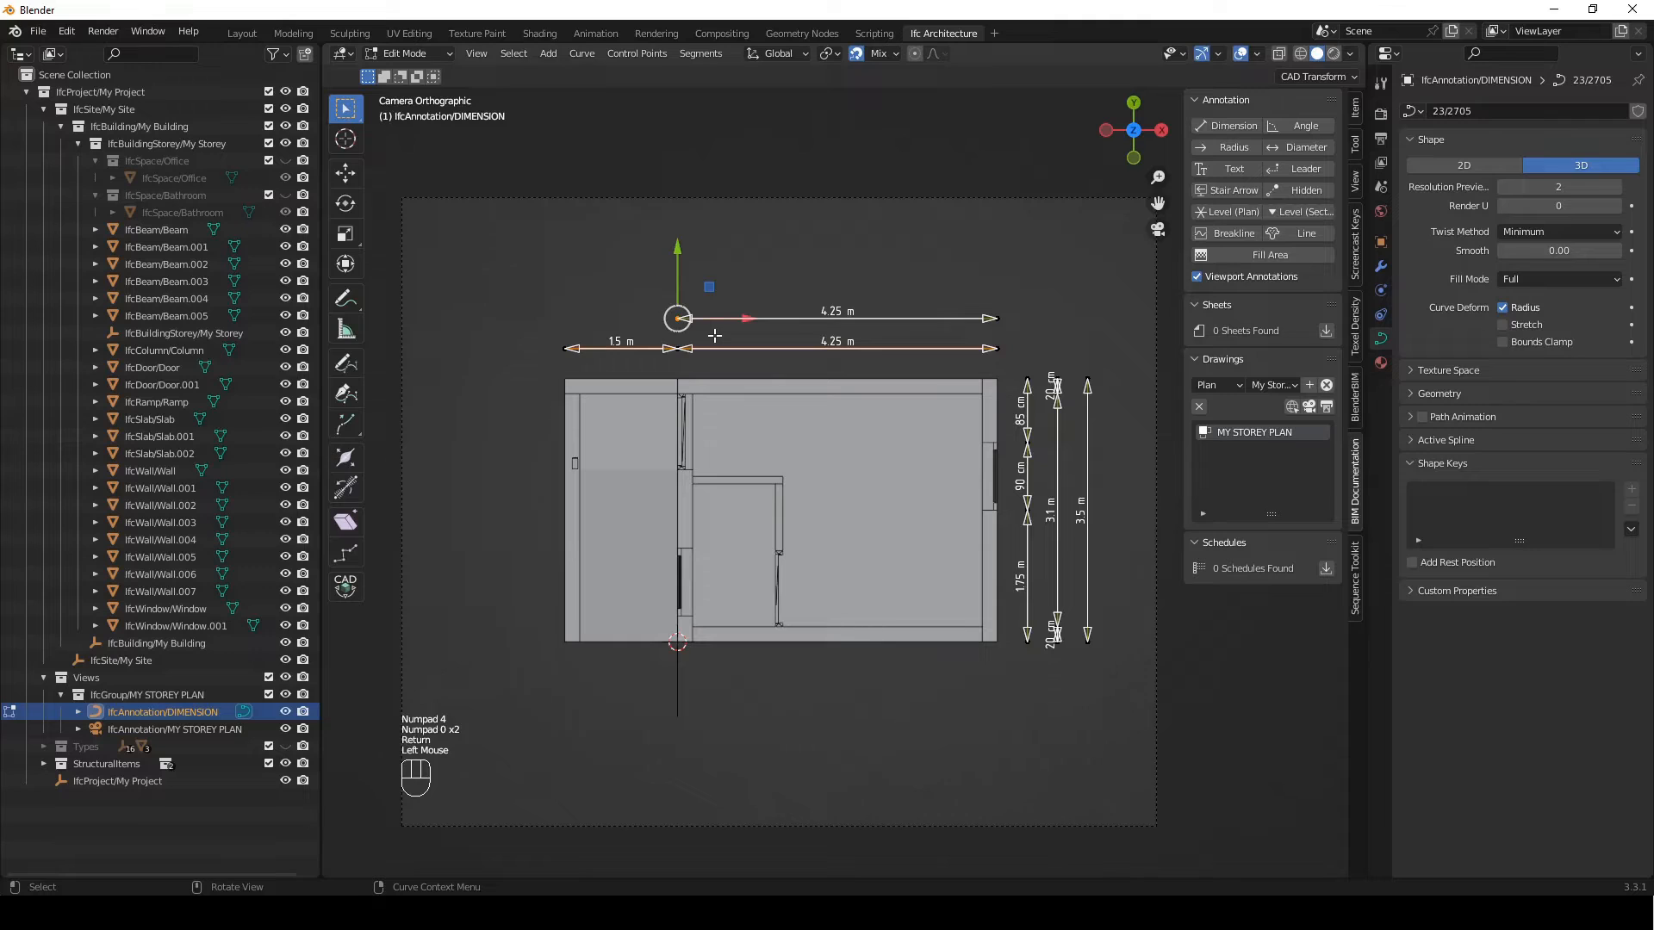
pyautogui.press('g')
pyautogui.press('x')
pyautogui.click(980, 418)
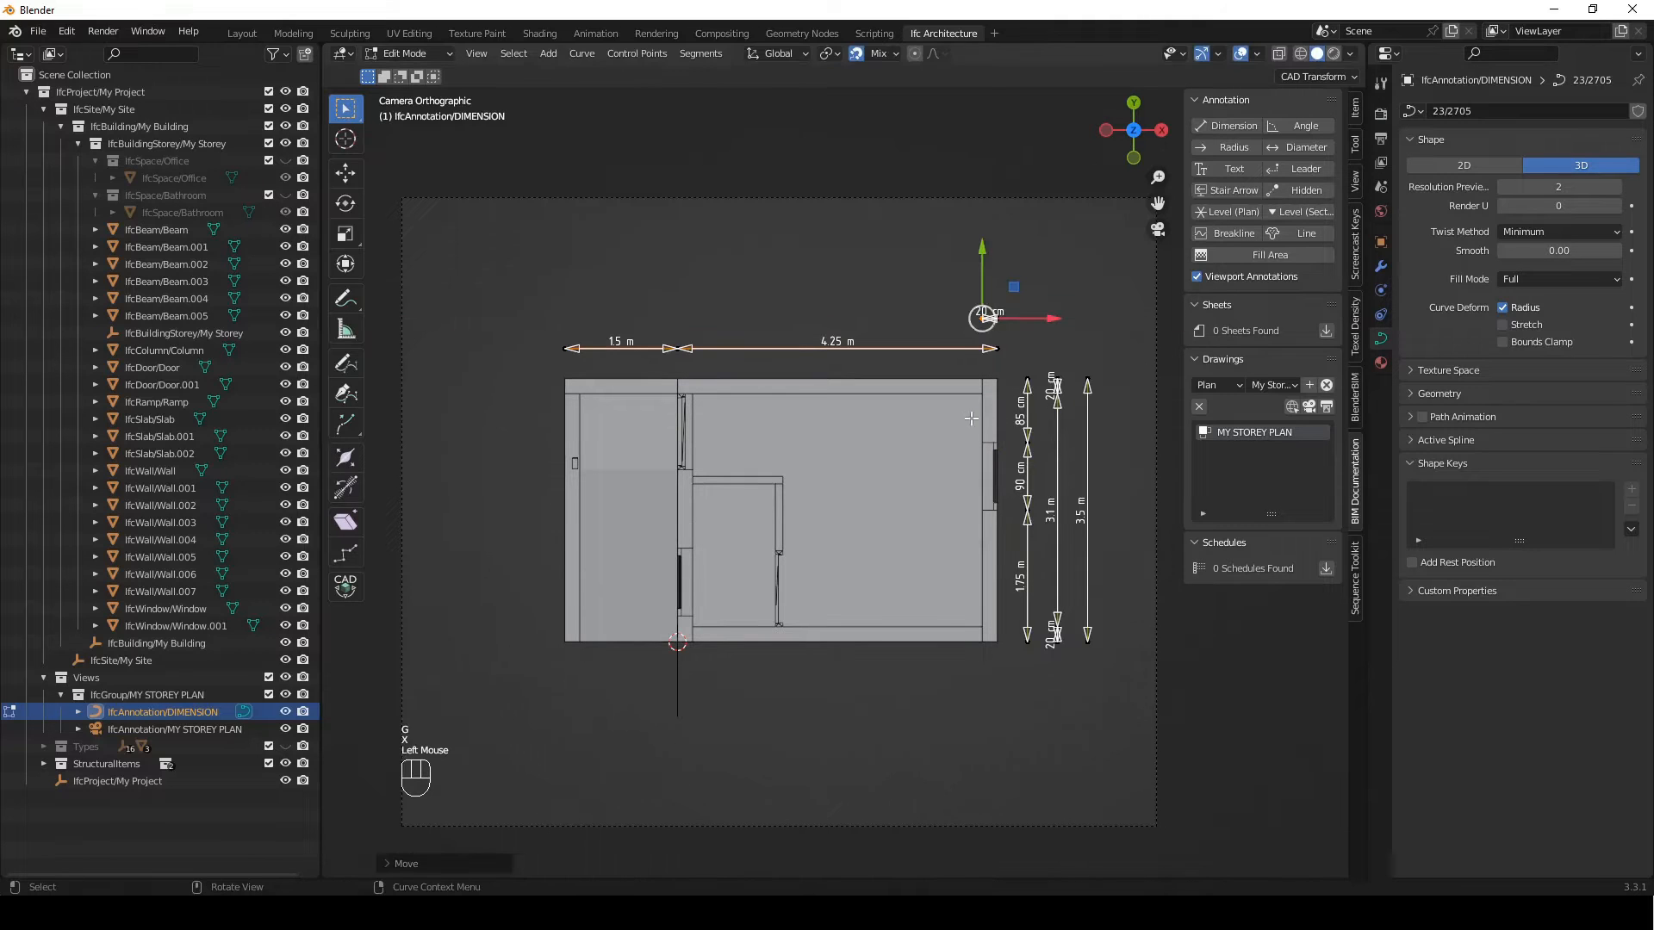
# Extrude the second upper dimension line along X across the main room, interior wall, left room and left outer wall
pyautogui.press('e')
pyautogui.press('x')
pyautogui.click(696, 429)
pyautogui.press('e')
pyautogui.press('x')
pyautogui.click(678, 422)
pyautogui.press('e')
pyautogui.press('x')
pyautogui.click(583, 417)
pyautogui.press('e')
pyautogui.press('x')
pyautogui.click(564, 415)
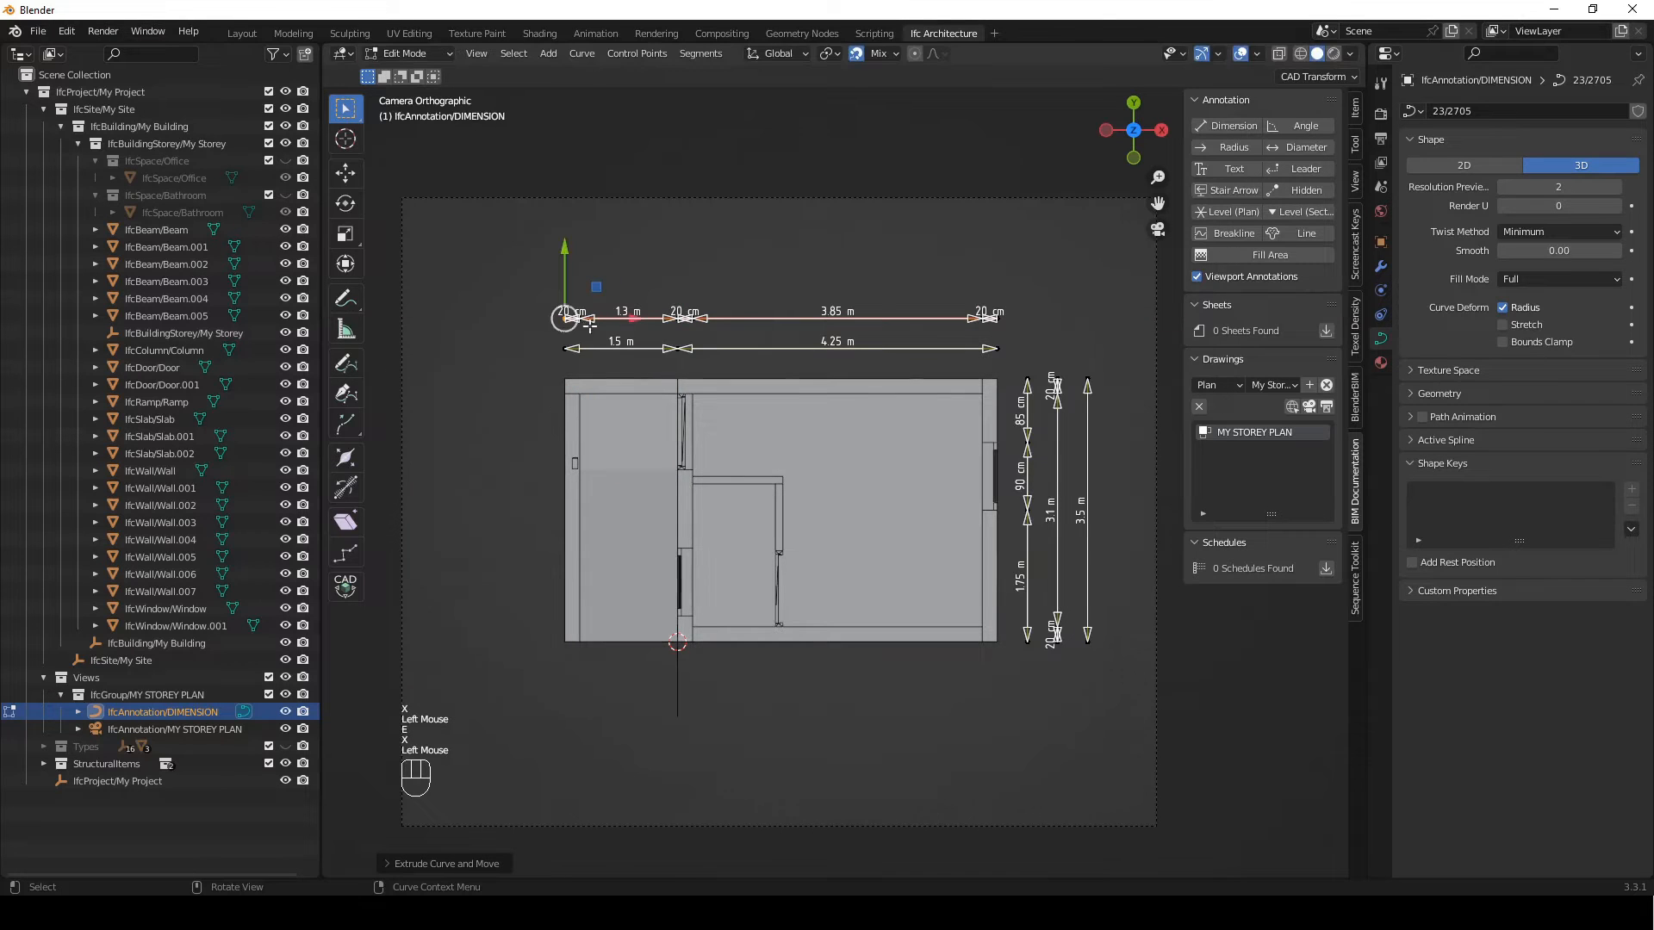
# Duplicate the second upper line's right wall-thickness segment 400 mm along Y
pyautogui.doubleClick(997, 349)
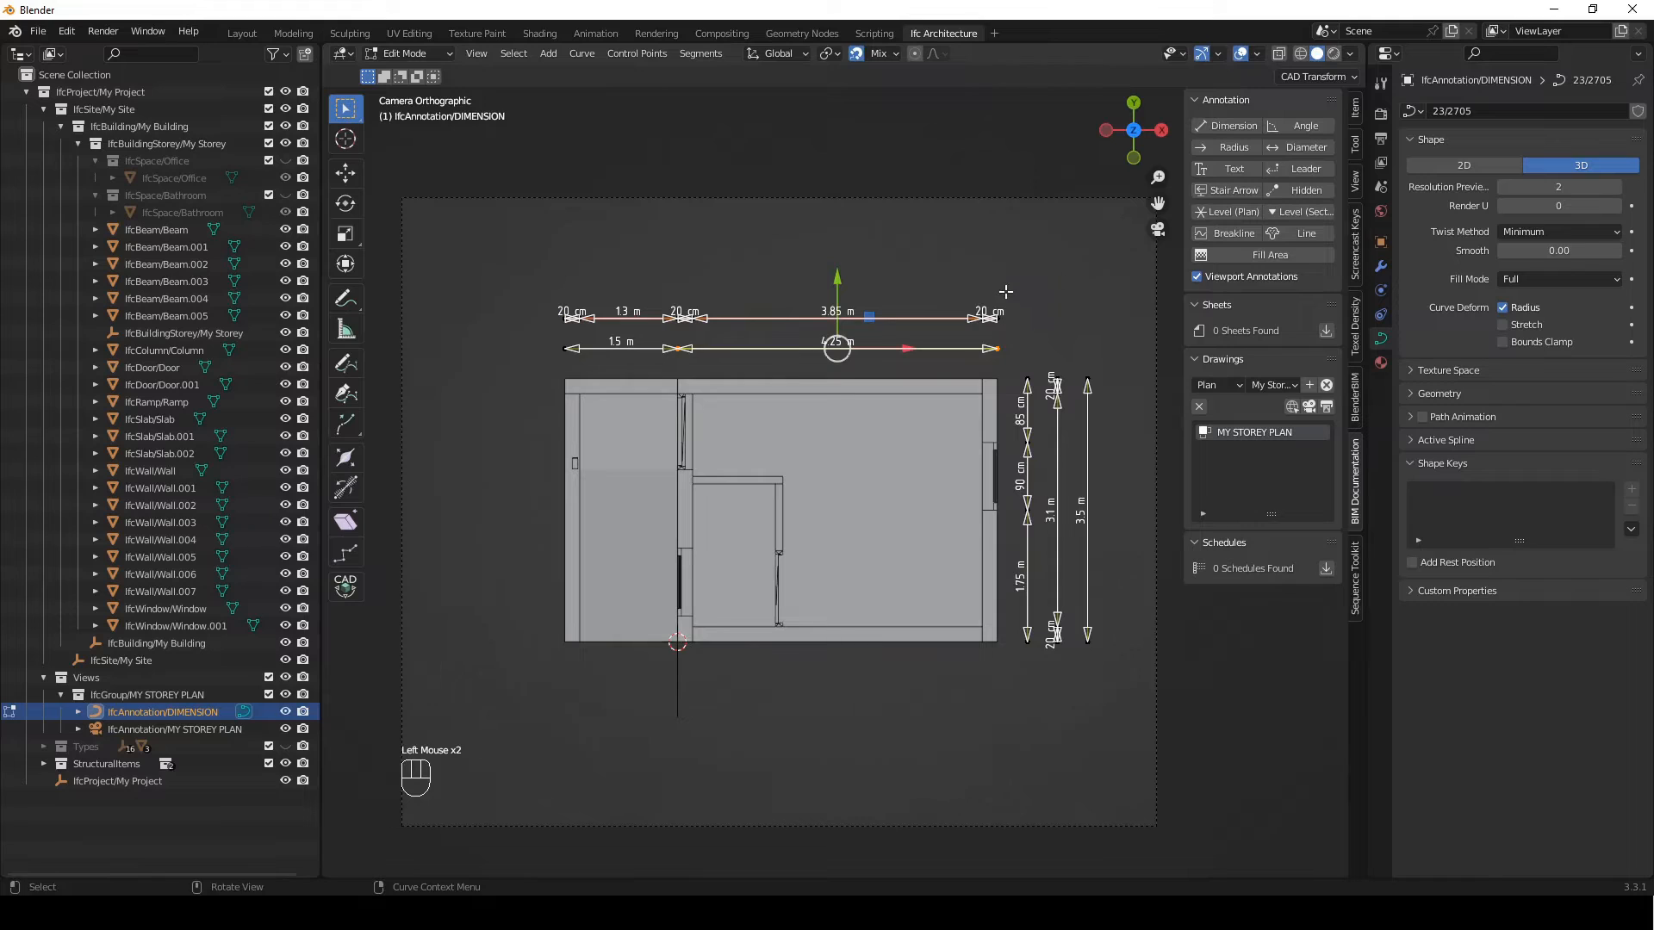
pyautogui.click(991, 317)
pyautogui.hotkey('shift', 'd')
pyautogui.press('y')
pyautogui.press('KP_4')
pyautogui.press('KP_0')
pyautogui.press('KP_0')
pyautogui.press('Return')
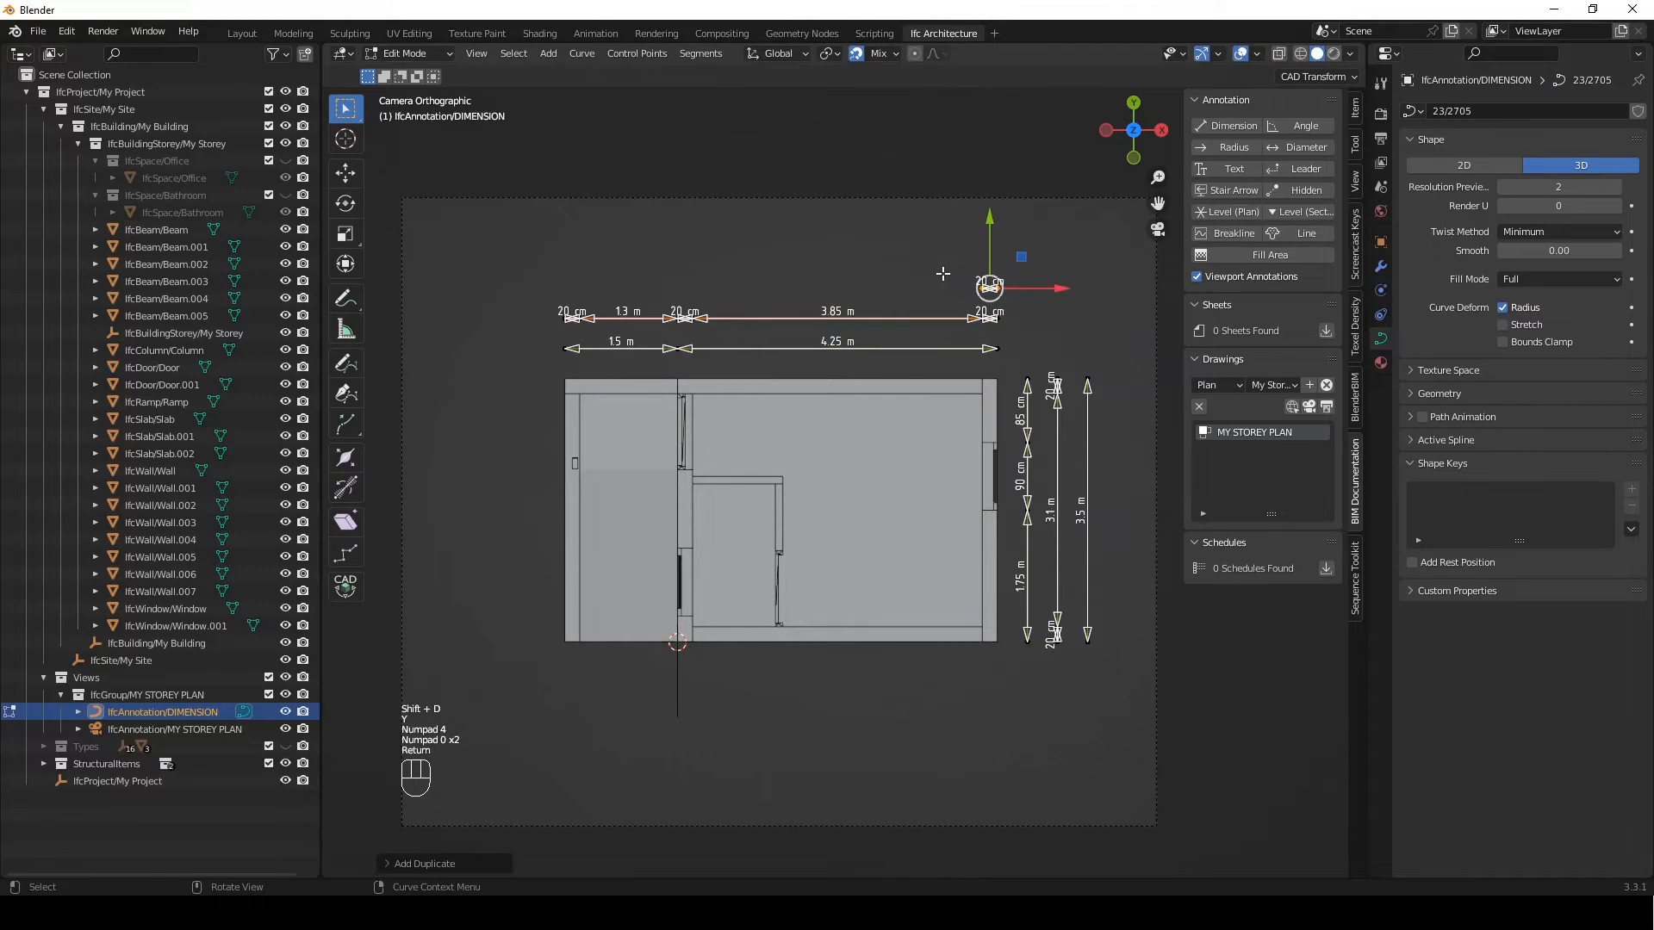
# Stretch the copied segment's left end along X to the building's left outer edge as an overall width dimension
pyautogui.click(982, 288)
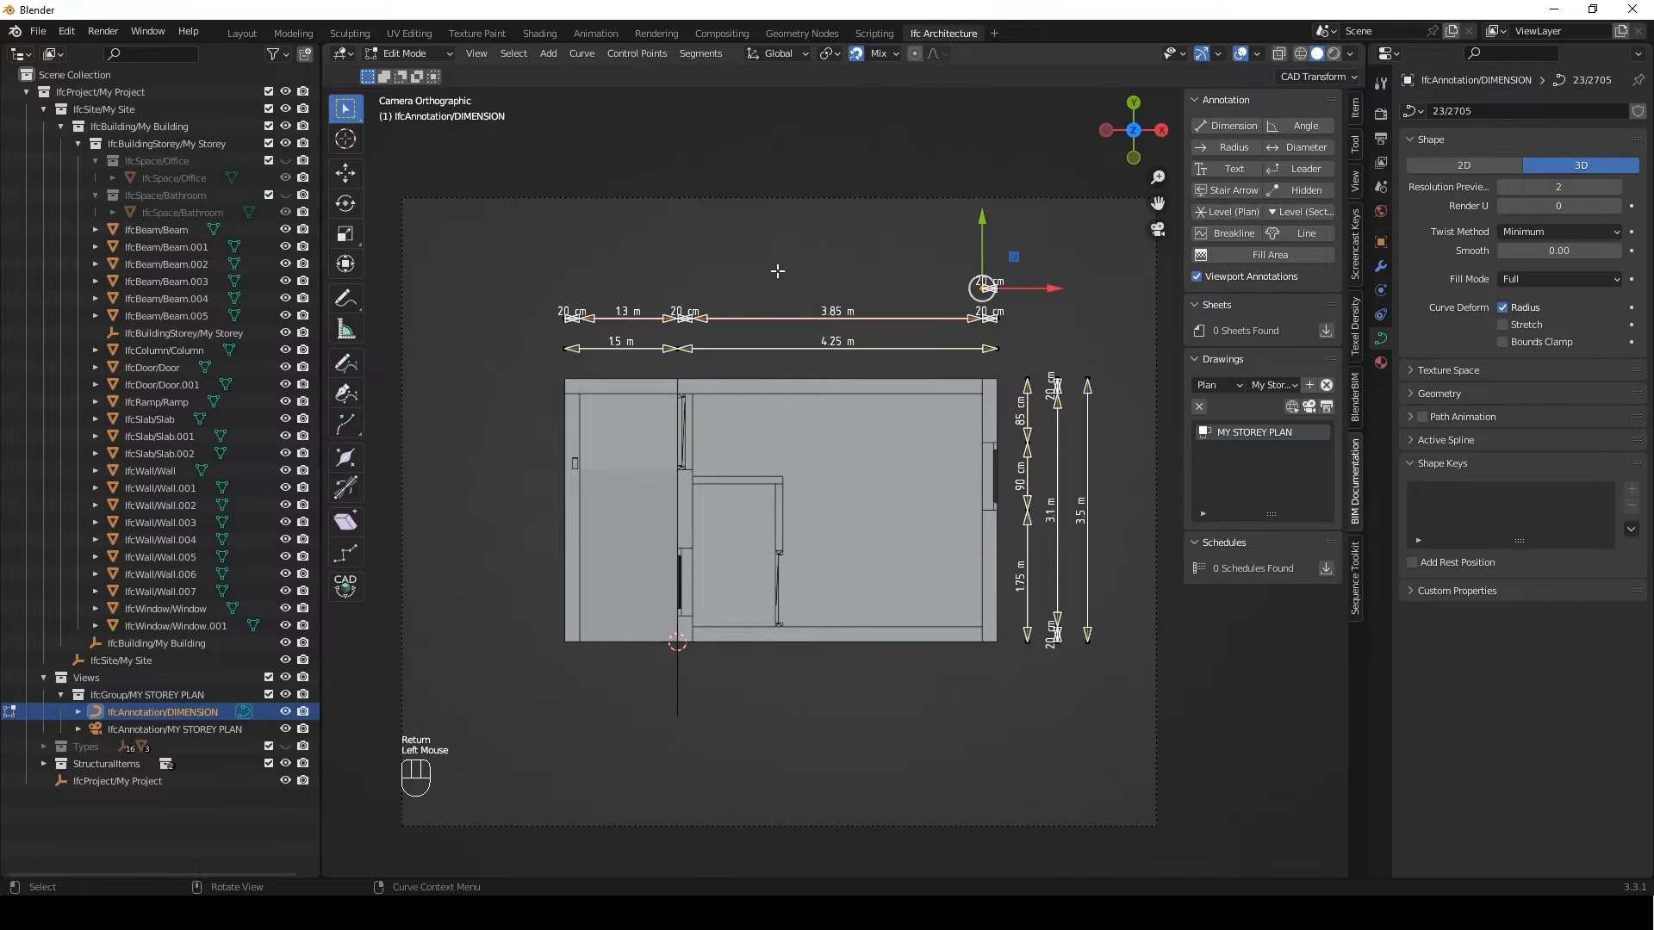
pyautogui.press('g')
pyautogui.press('y')
pyautogui.press('x')
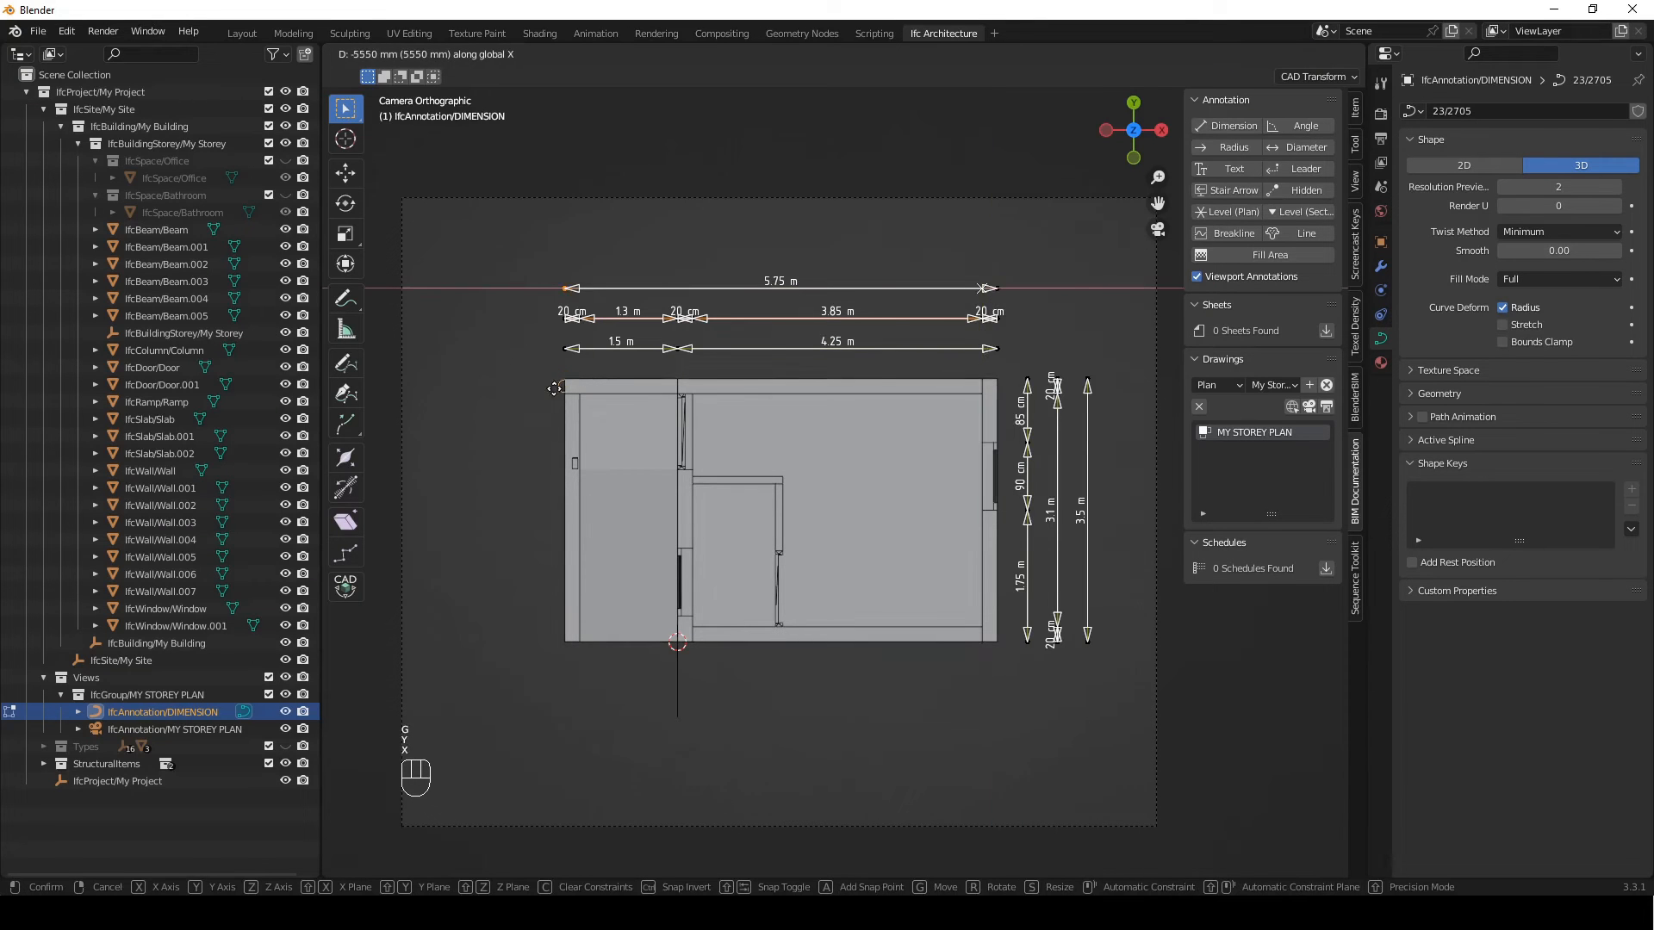
pyautogui.click(556, 388)
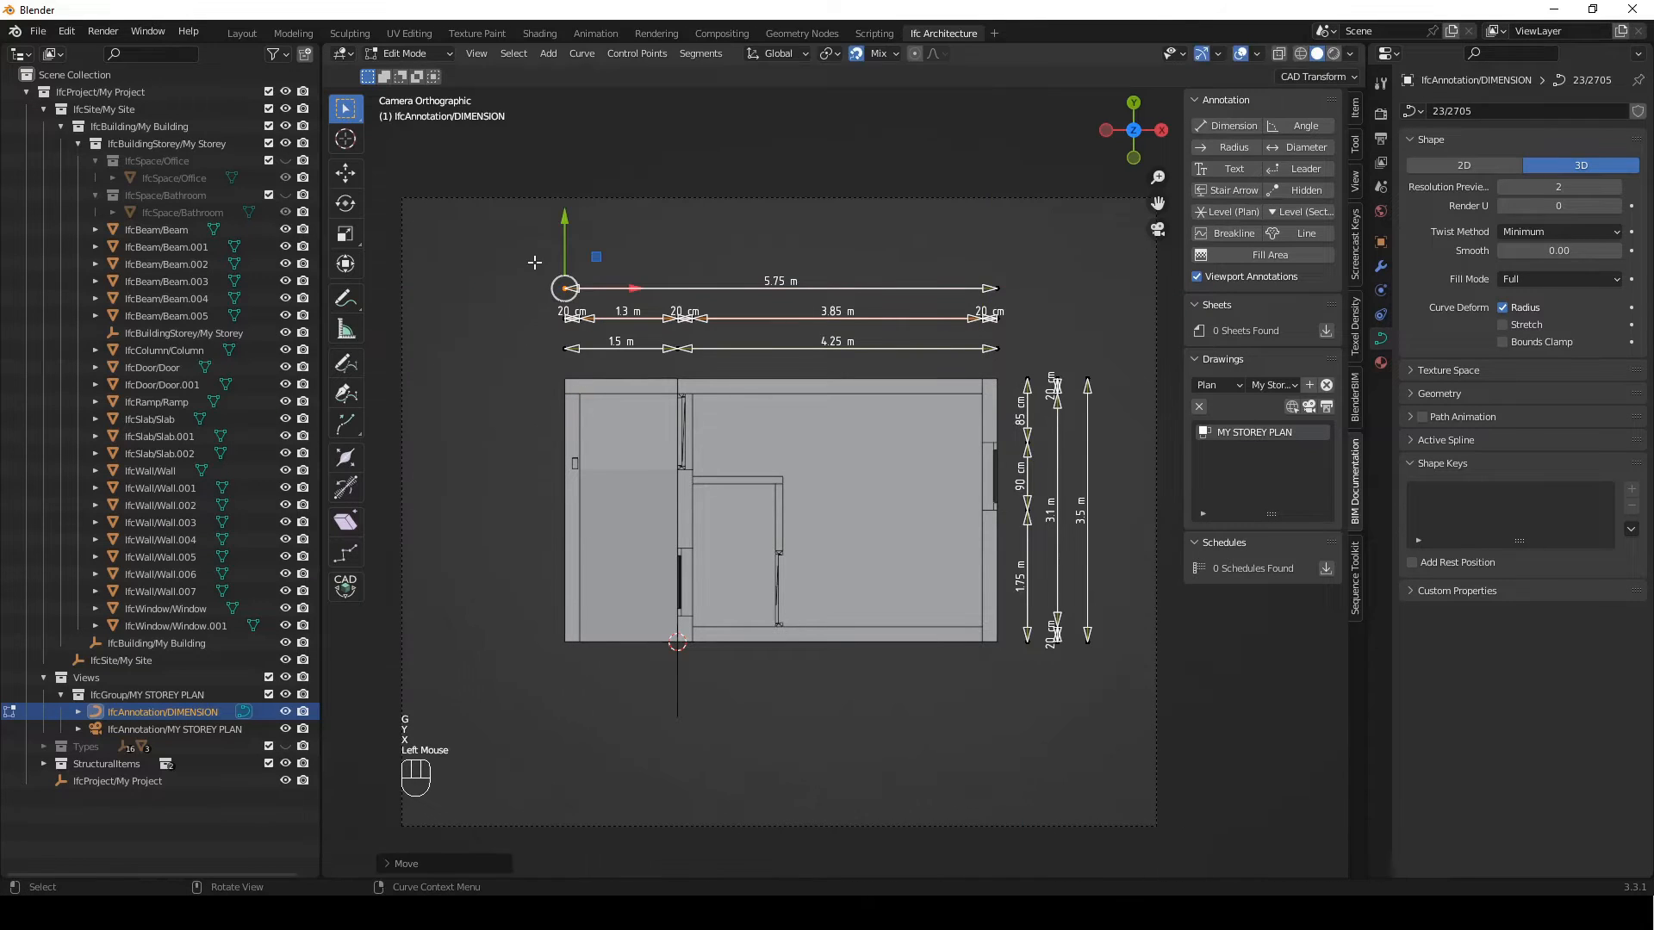
# Duplicate the two-segment upper dimension line along Y onto the building's lower outer edge
pyautogui.click(565, 348)
pyautogui.keyDown('shift'); pyautogui.click(996, 347); pyautogui.keyUp('shift')
pyautogui.hotkey('shift', 'd')
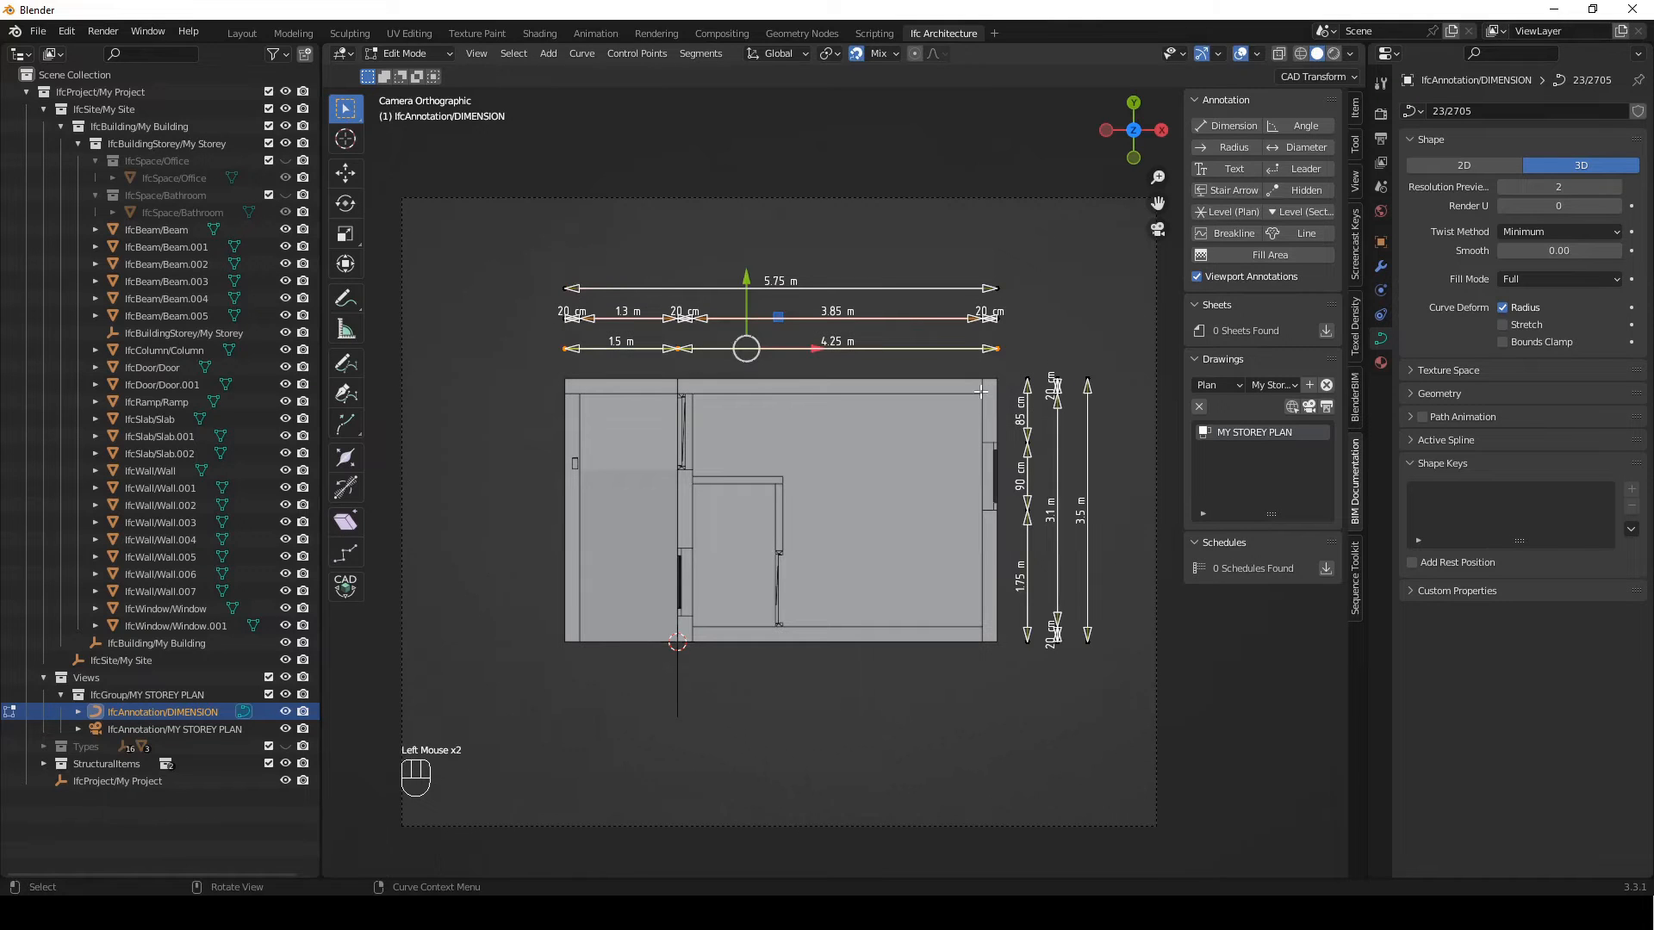
pyautogui.press('y')
pyautogui.click(991, 672)
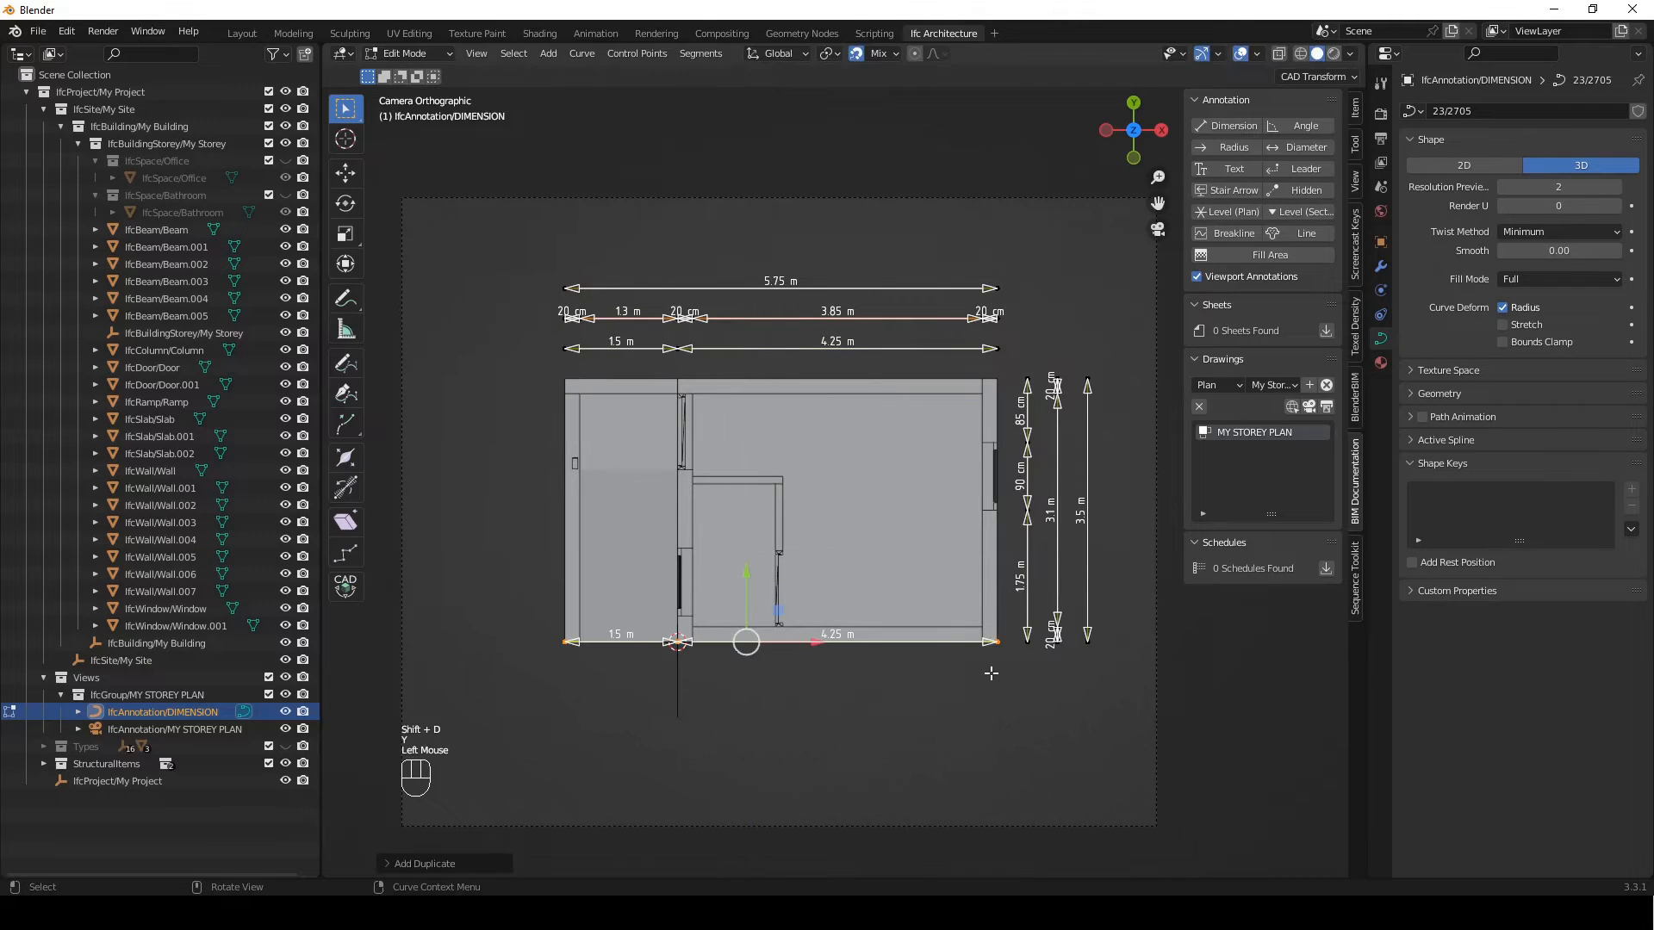
# Move the copied two-segment dimension line -400 mm along Y, below the building
pyautogui.press('g')
pyautogui.press('y')
pyautogui.press('KP_Subtract')
pyautogui.press('KP_4')
pyautogui.press('KP_0')
pyautogui.press('KP_0')
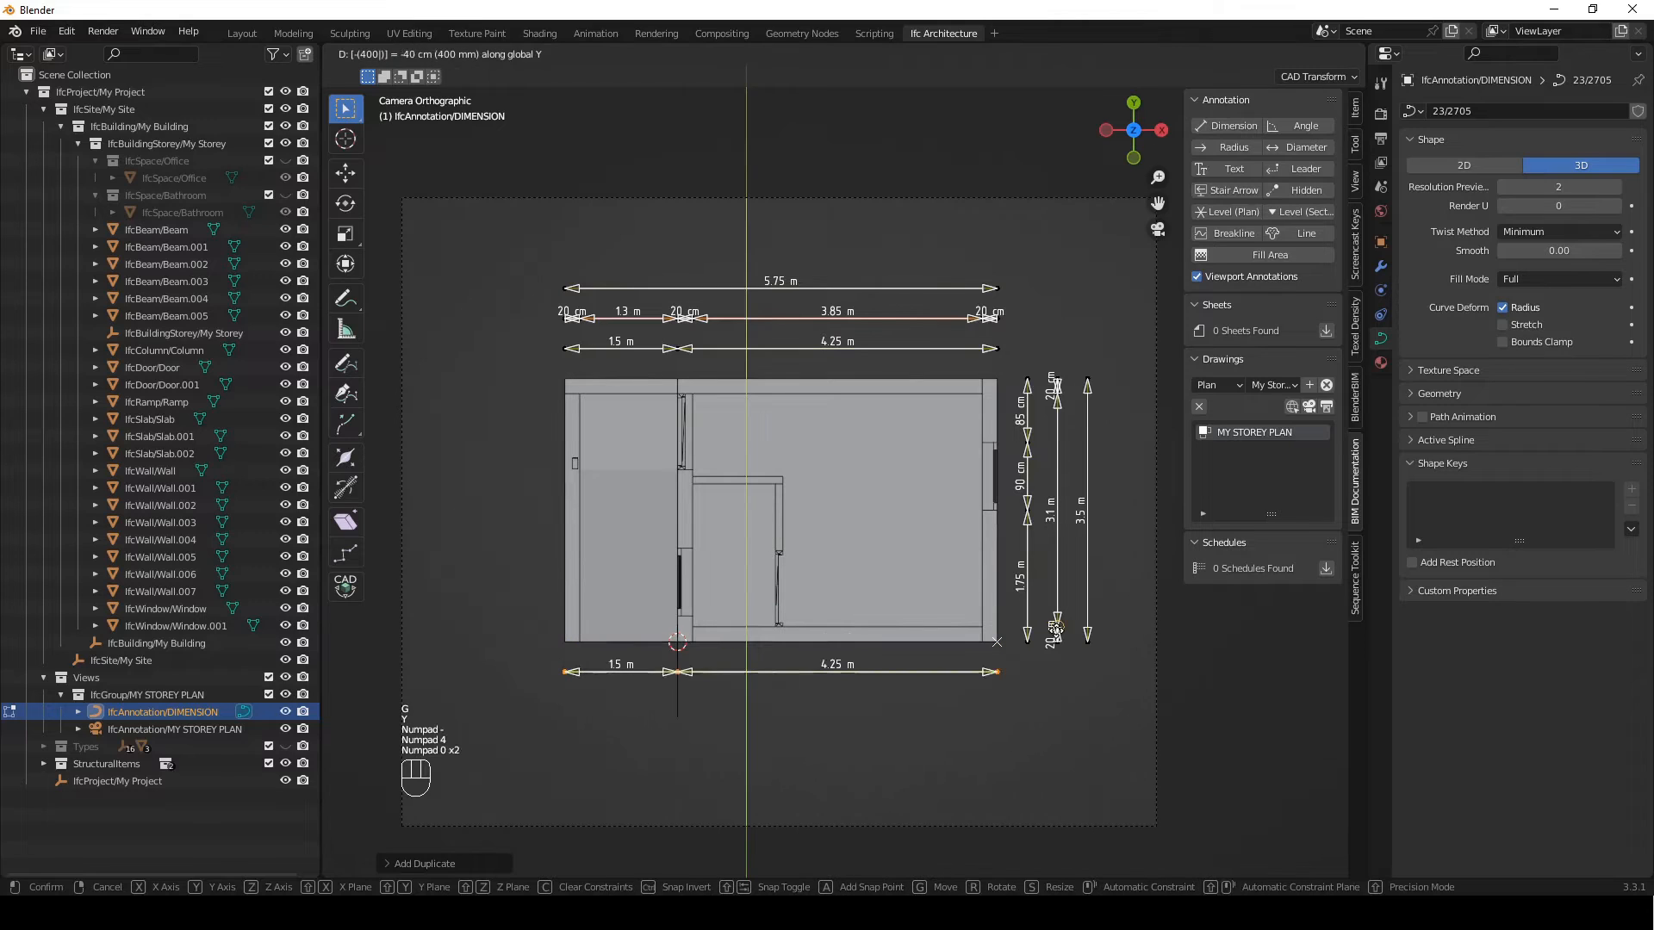
pyautogui.press('Return')
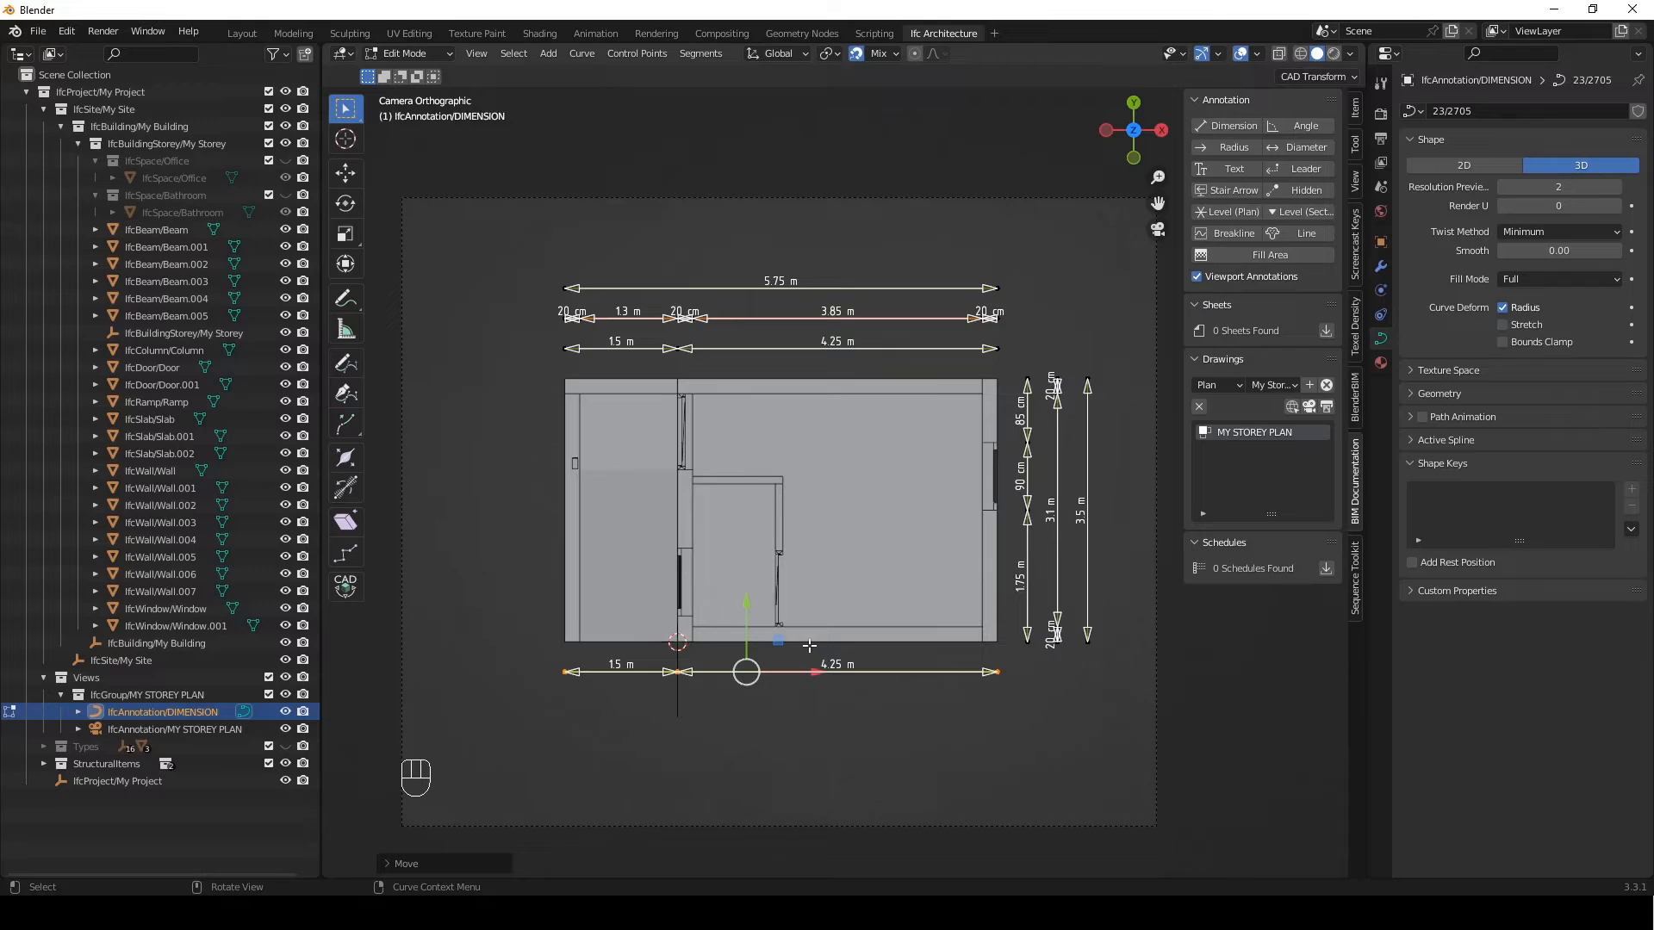
# Reshape the lower dimension line to span the right wall's thickness and the room up to the bathroom partition's right face
pyautogui.click(686, 667)
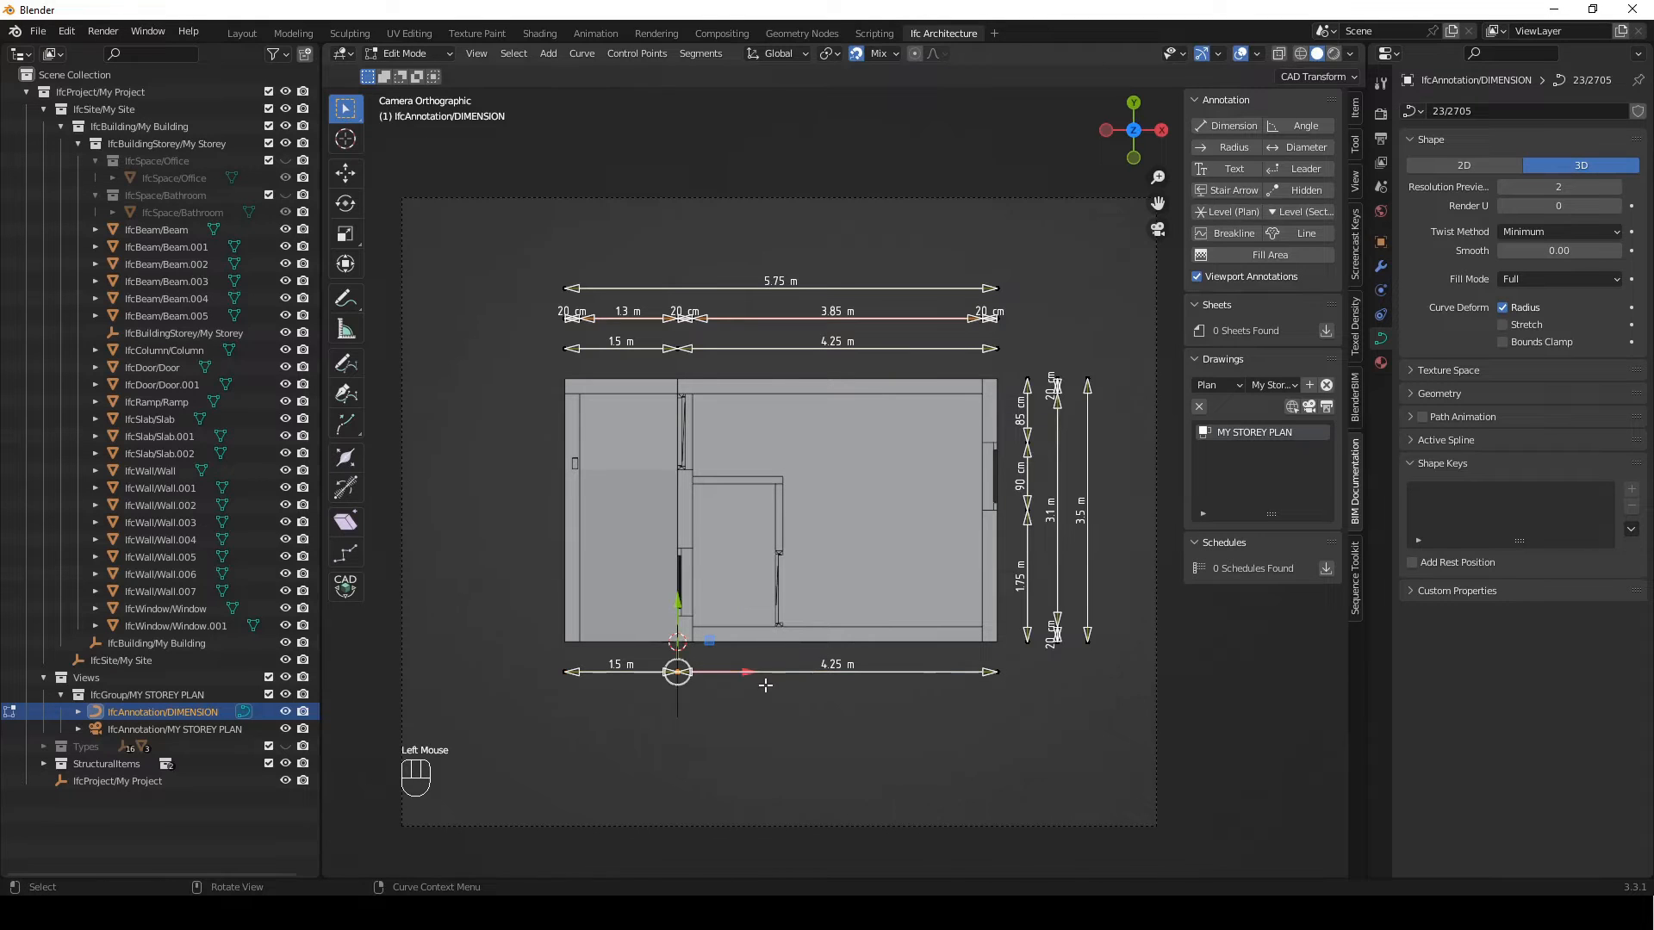
pyautogui.press('g')
pyautogui.press('x')
pyautogui.click(991, 680)
pyautogui.moveTo(622, 645); pyautogui.dragTo(474, 718)
pyautogui.press('g')
pyautogui.click(783, 673)
# Extrude the lower dimension line along X across the partition, bathroom, interior wall, left room and left outer wall
pyautogui.press('e')
pyautogui.press('x')
pyautogui.click(742, 534)
pyautogui.press('e')
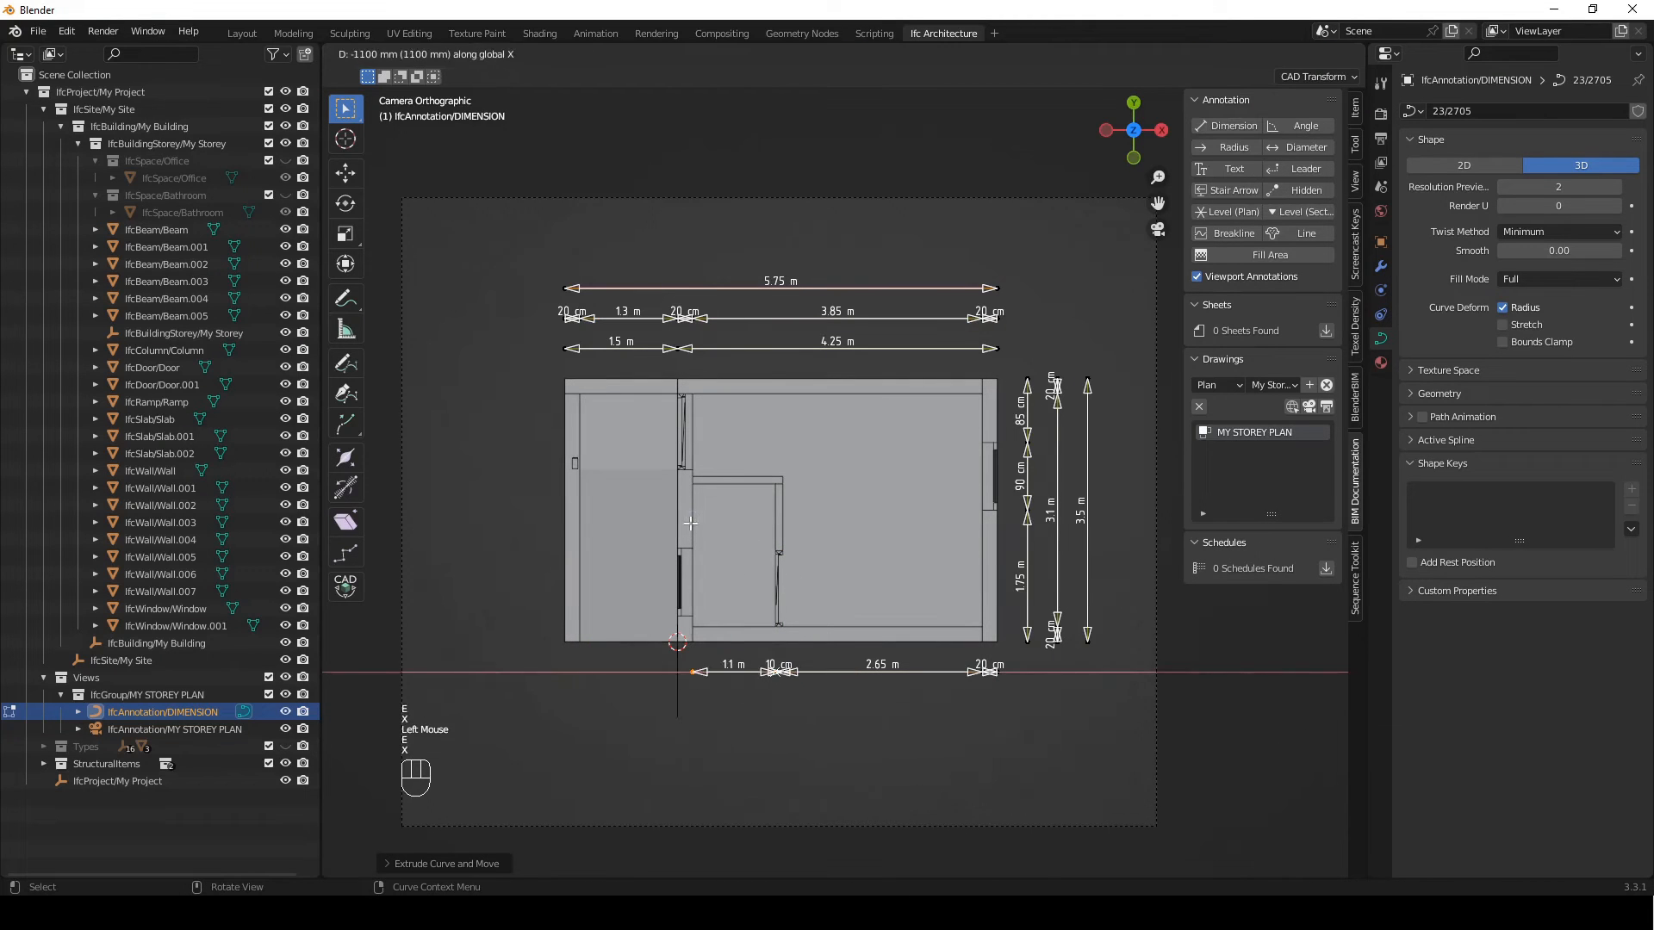
pyautogui.press('x')
pyautogui.click(671, 520)
pyautogui.press('e')
pyautogui.press('x')
pyautogui.click(579, 518)
pyautogui.press('e')
pyautogui.press('x')
pyautogui.click(563, 517)
pyautogui.click(903, 433)
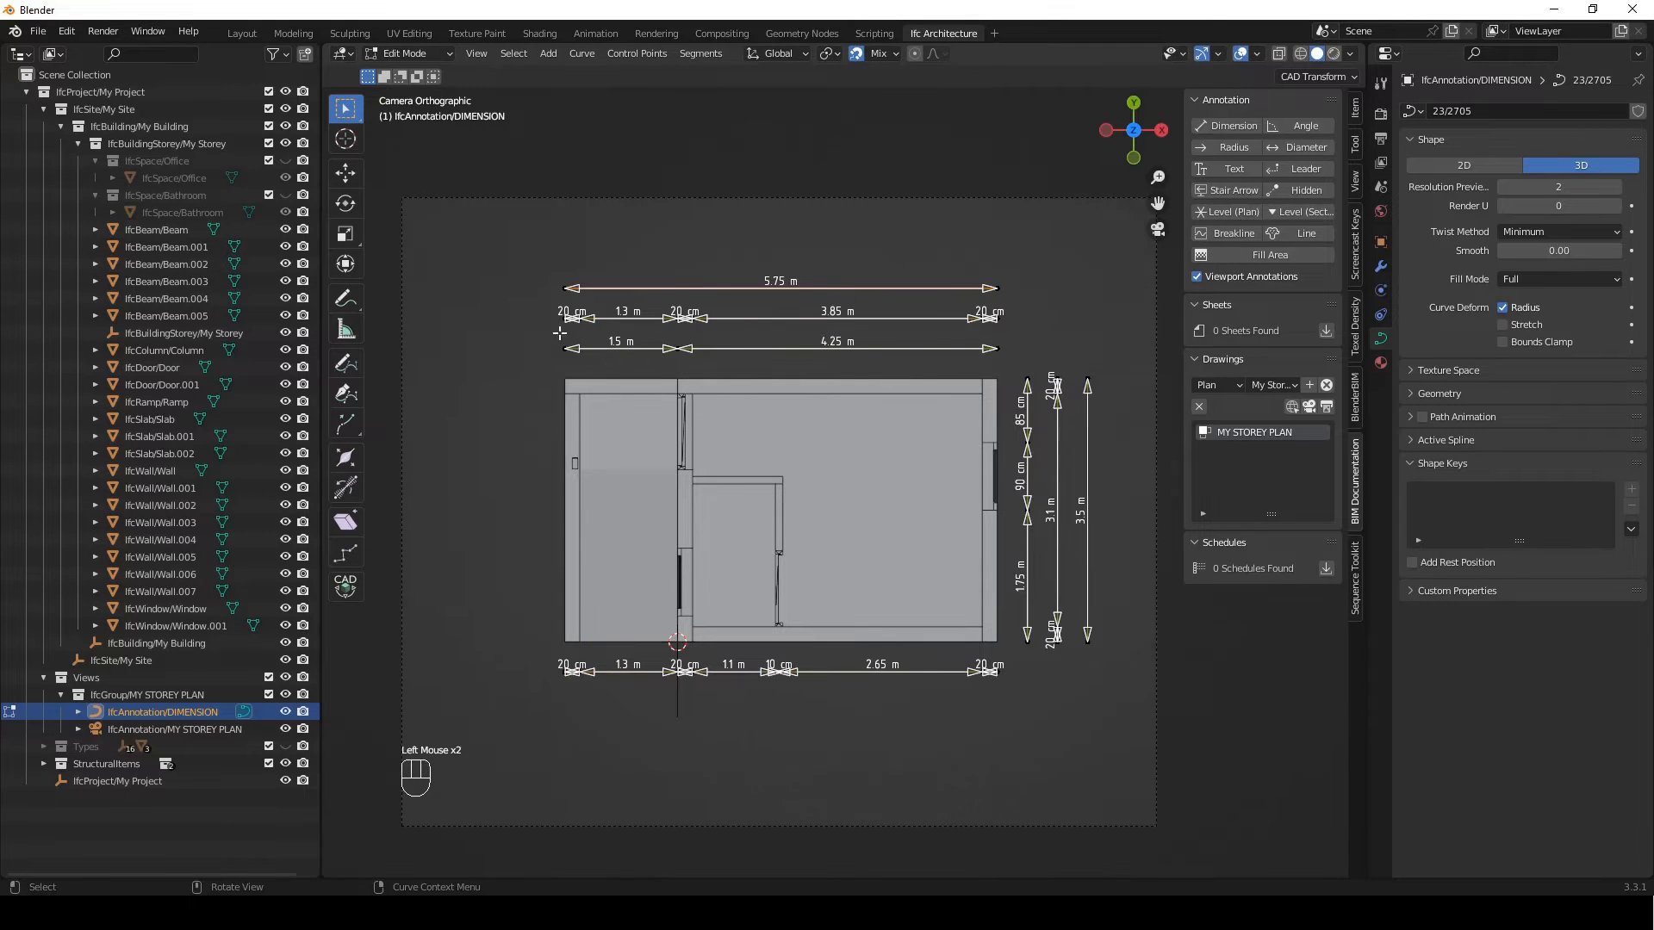
# Duplicate the overall vertical dimension along X onto the building's left outer edge
pyautogui.keyDown('shift'); pyautogui.moveTo(1076, 371); pyautogui.dragTo(1115, 693); pyautogui.keyUp('shift')
pyautogui.hotkey('shift', 'd')
pyautogui.press('x')
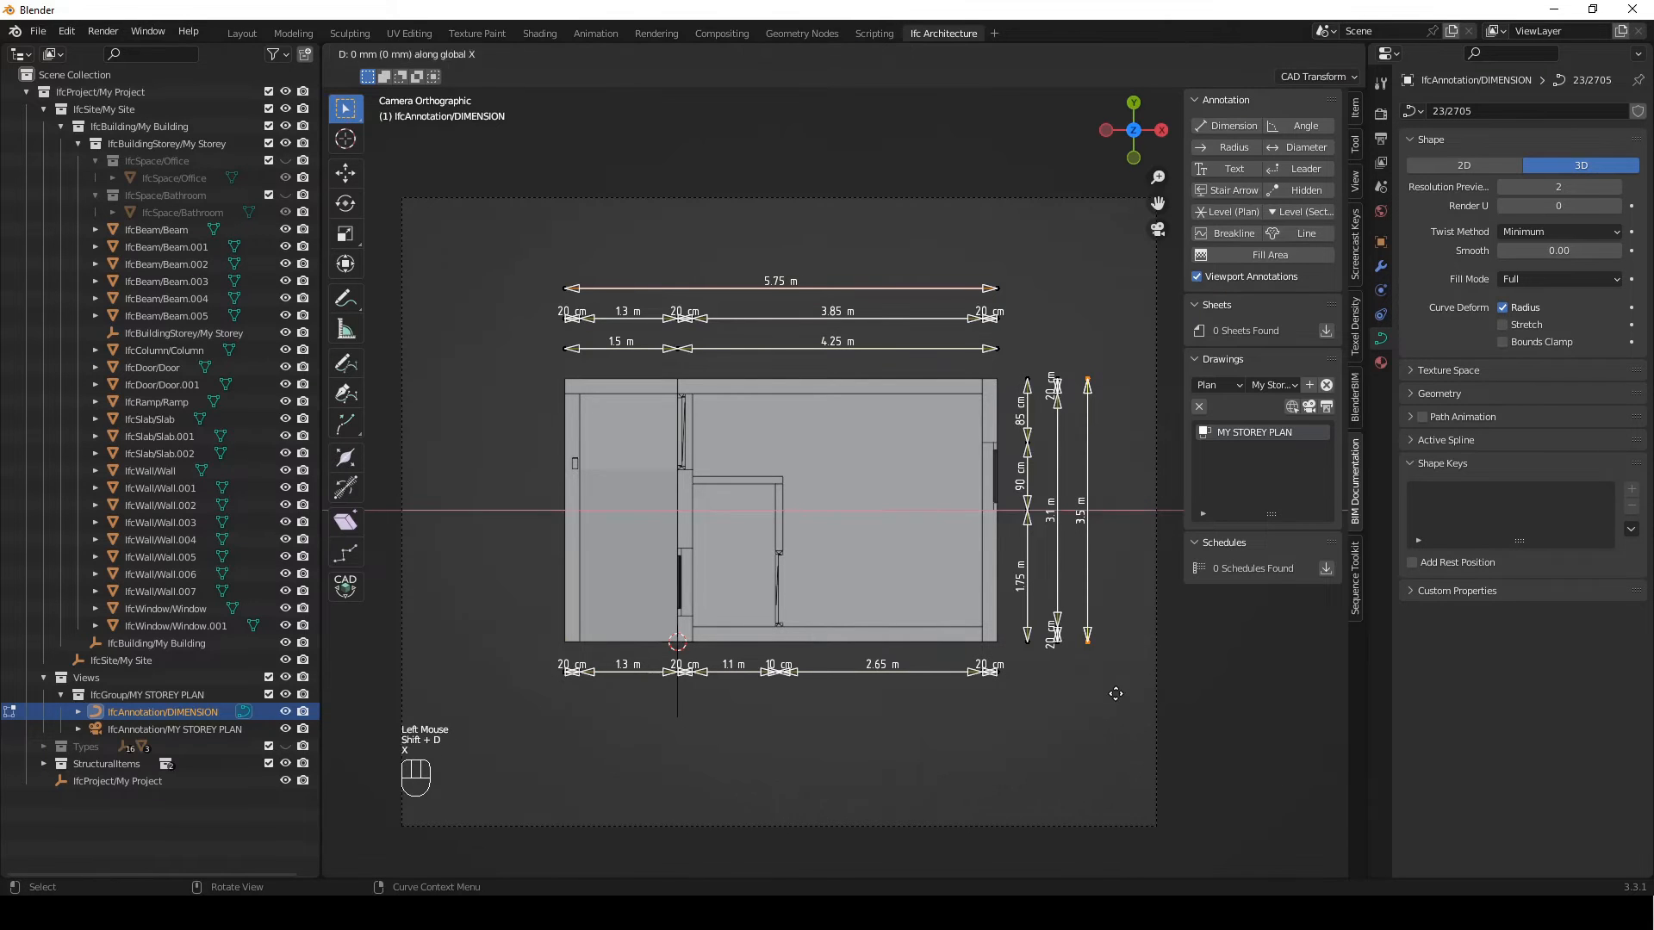
pyautogui.click(531, 553)
# Move the copied vertical dimension -400 mm along X, clear of the building's left side
pyautogui.press('g')
pyautogui.press('x')
pyautogui.press('KP_Subtract')
pyautogui.press('KP_4')
pyautogui.press('KP_0')
pyautogui.press('KP_0')
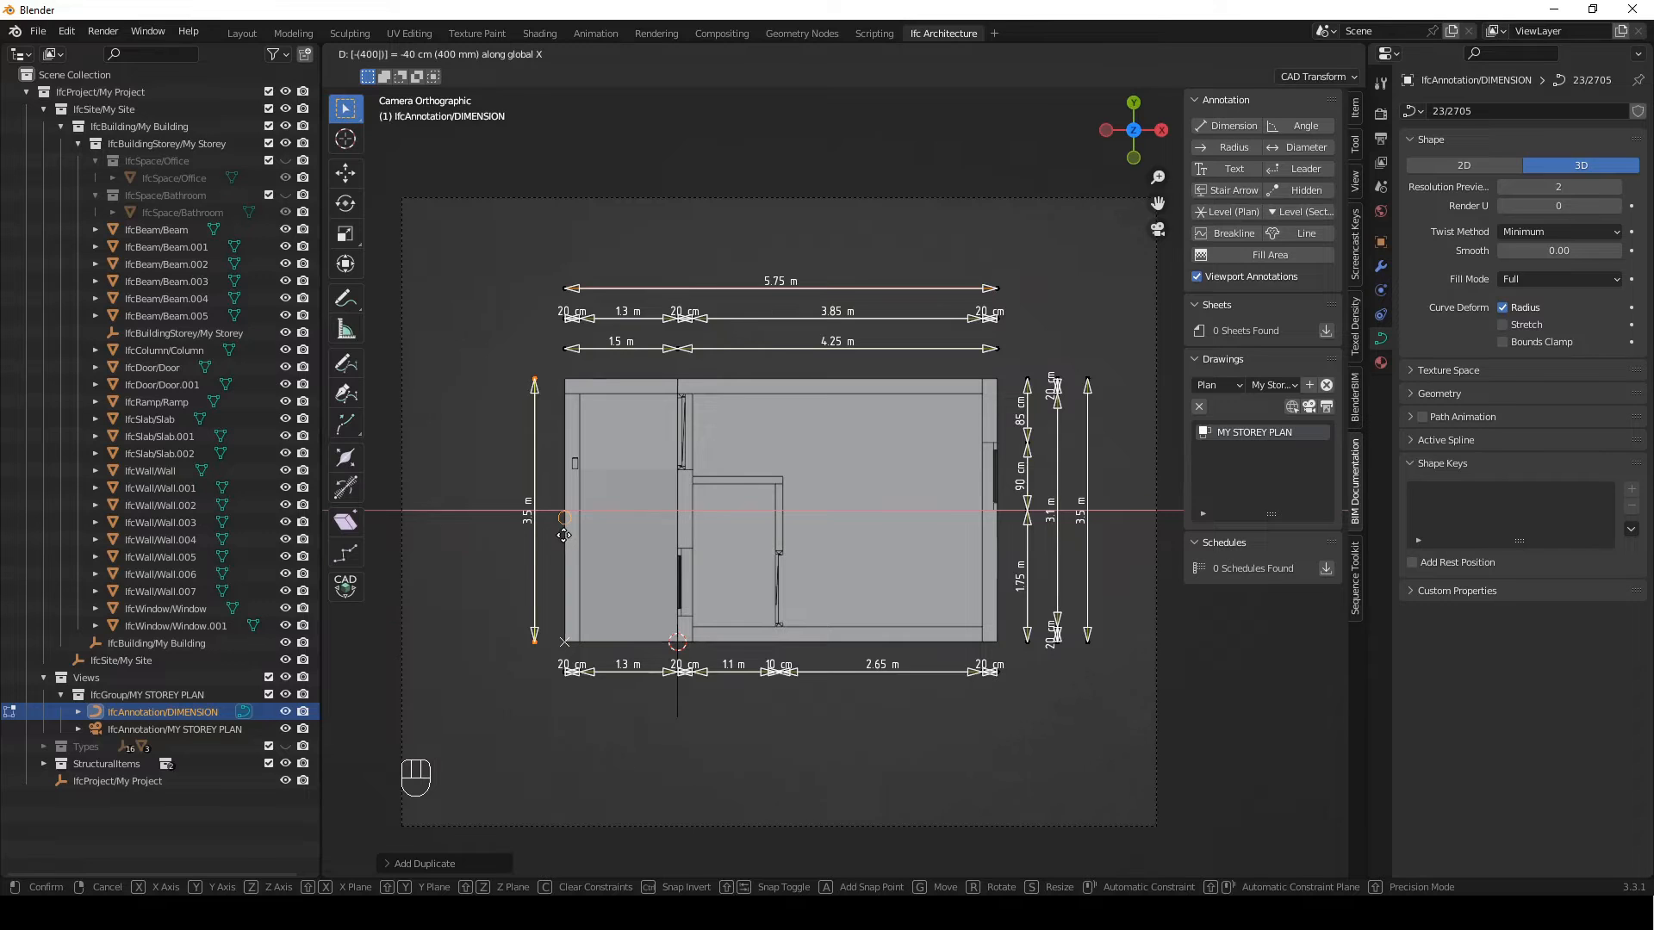
pyautogui.click(563, 535)
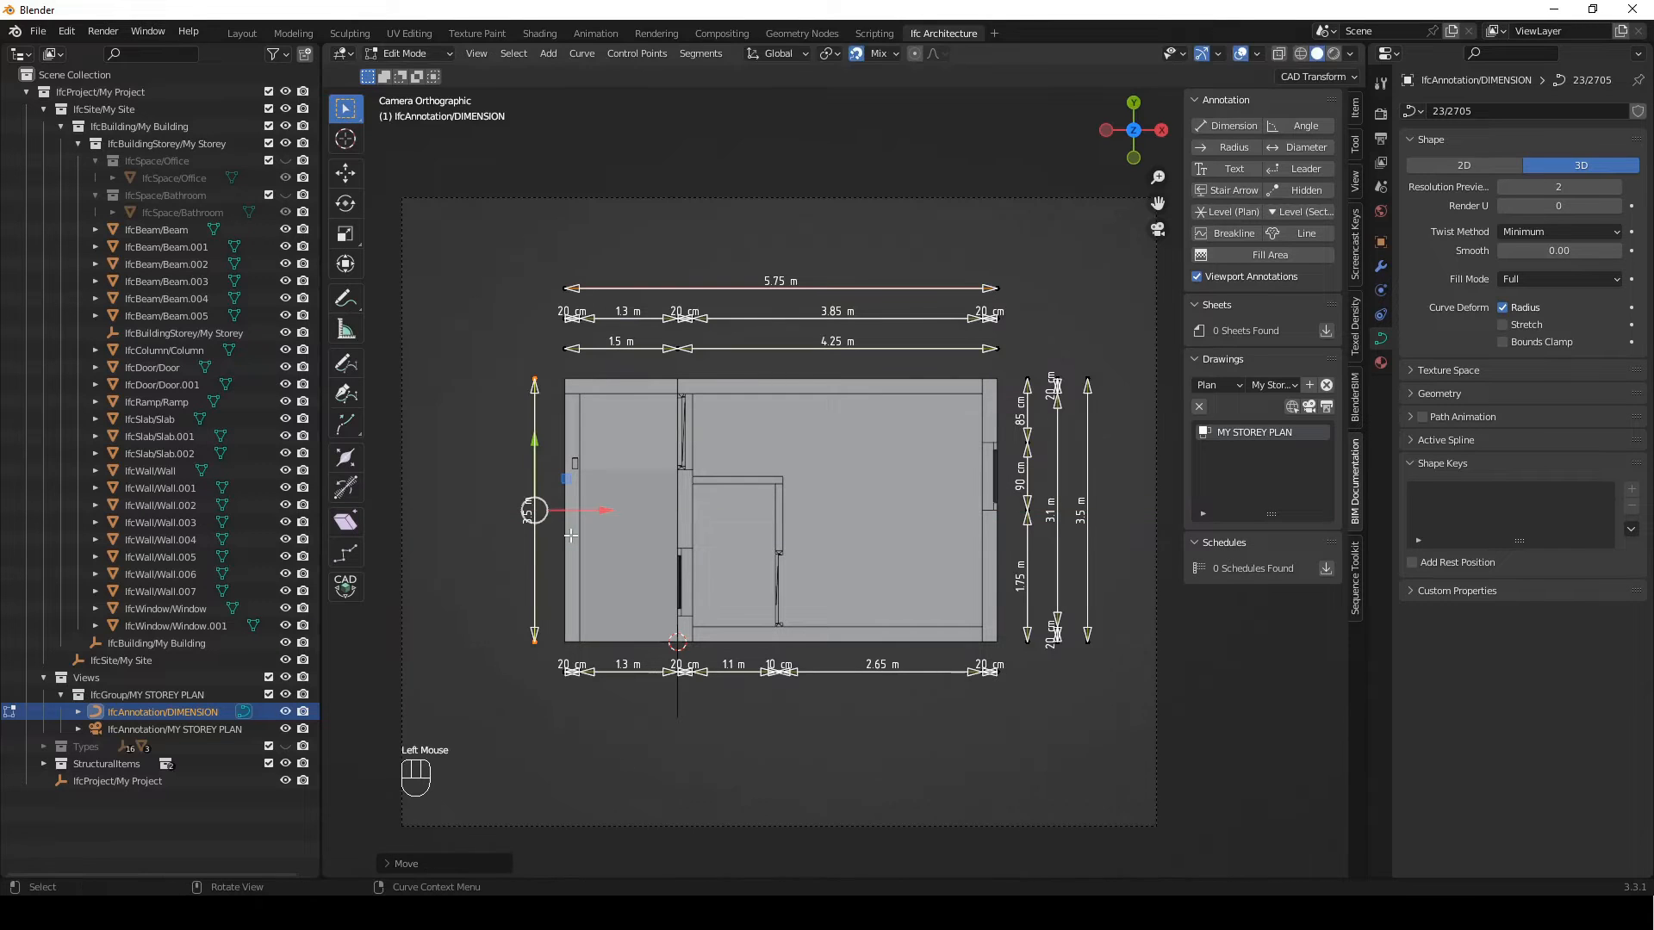
# Move the copied vertical dimension's upper end along Y to the lower edge of the interior wall's window opening
pyautogui.doubleClick(534, 379)
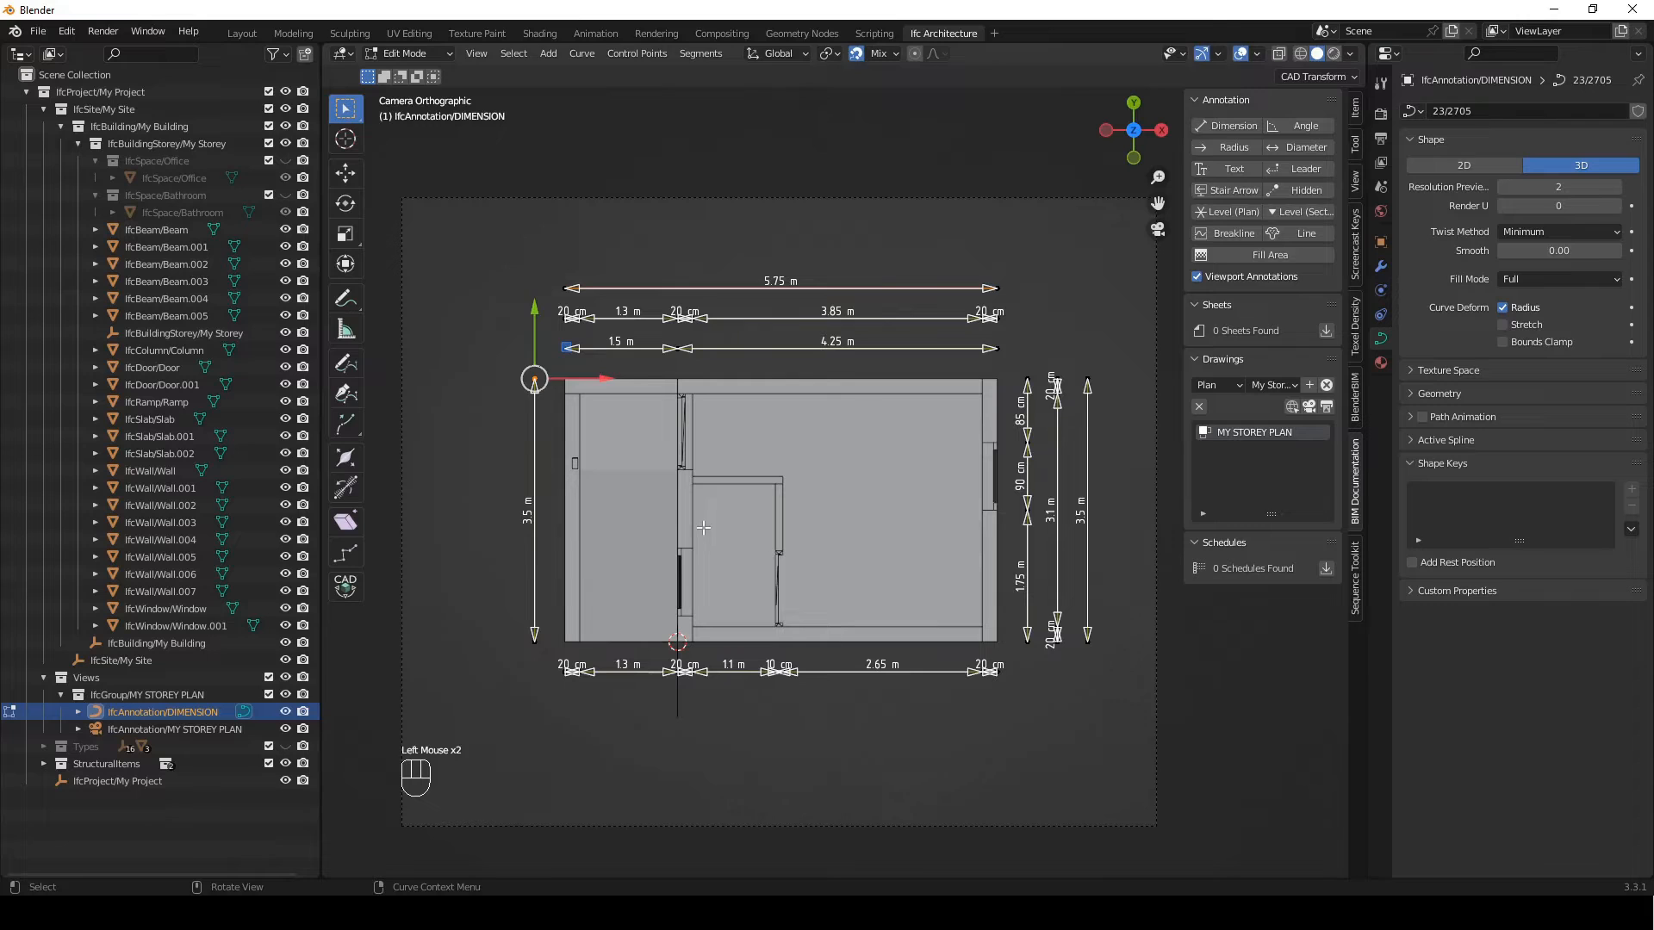
pyautogui.press('g')
pyautogui.press('y')
pyautogui.click(694, 590)
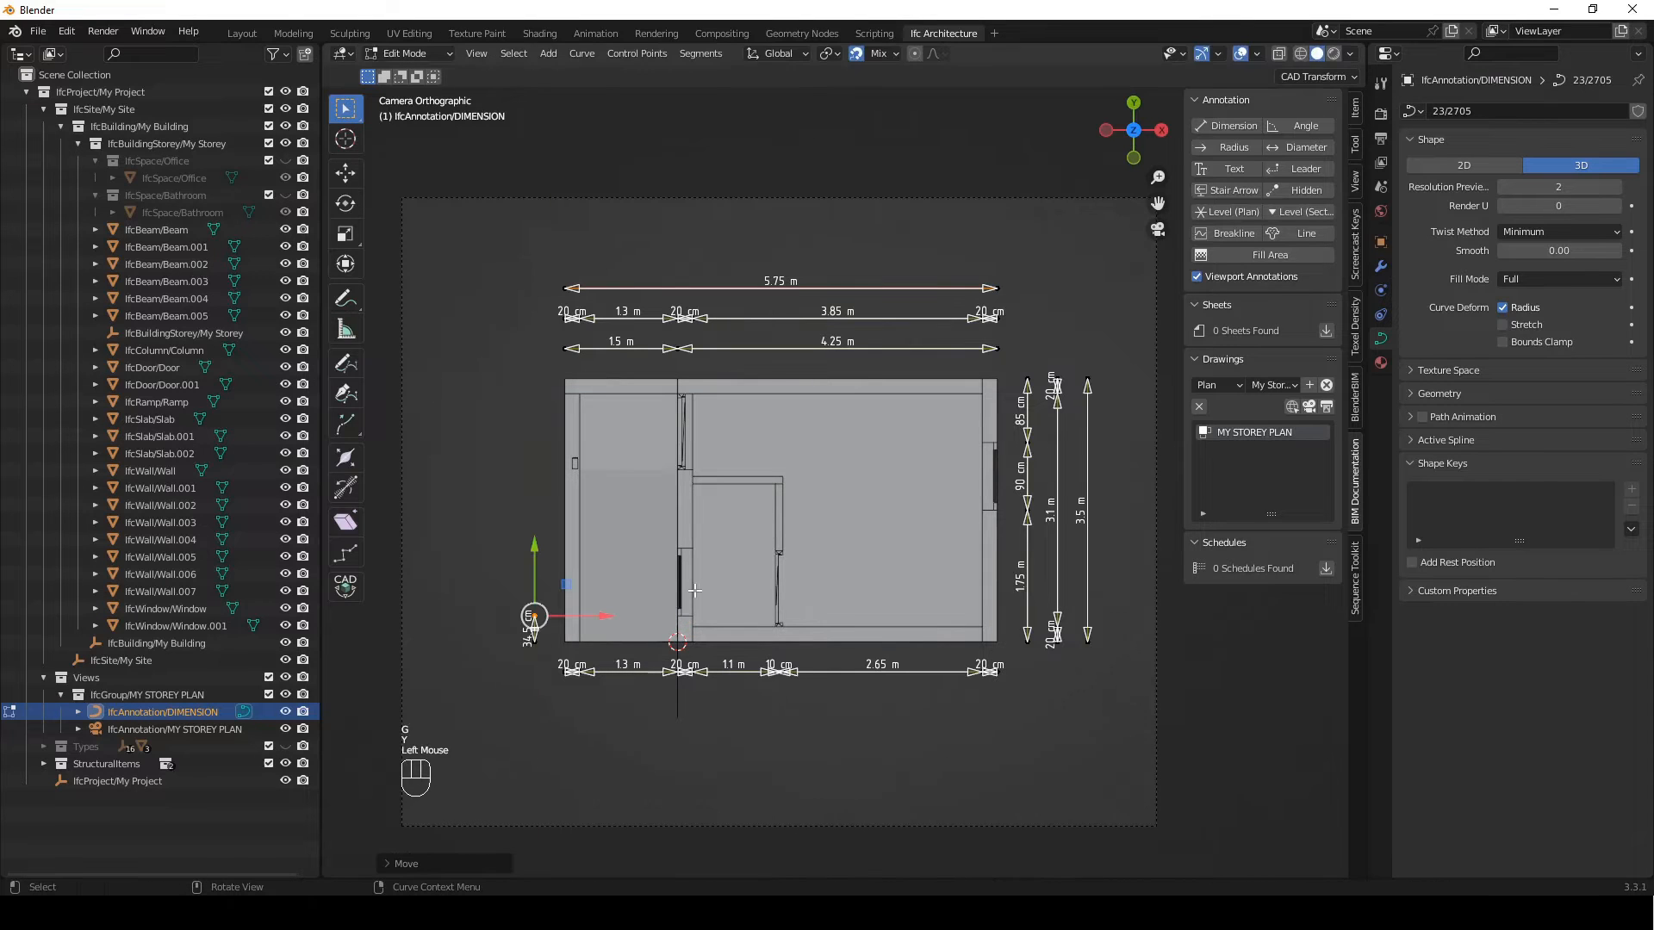
# Extrude the left vertical dimension along Y across the window opening, wall section, door opening and upper outer wall
pyautogui.press('e')
pyautogui.press('y')
pyautogui.click(687, 548)
pyautogui.press('e')
pyautogui.press('y')
pyautogui.click(691, 474)
pyautogui.press('e')
pyautogui.press('y')
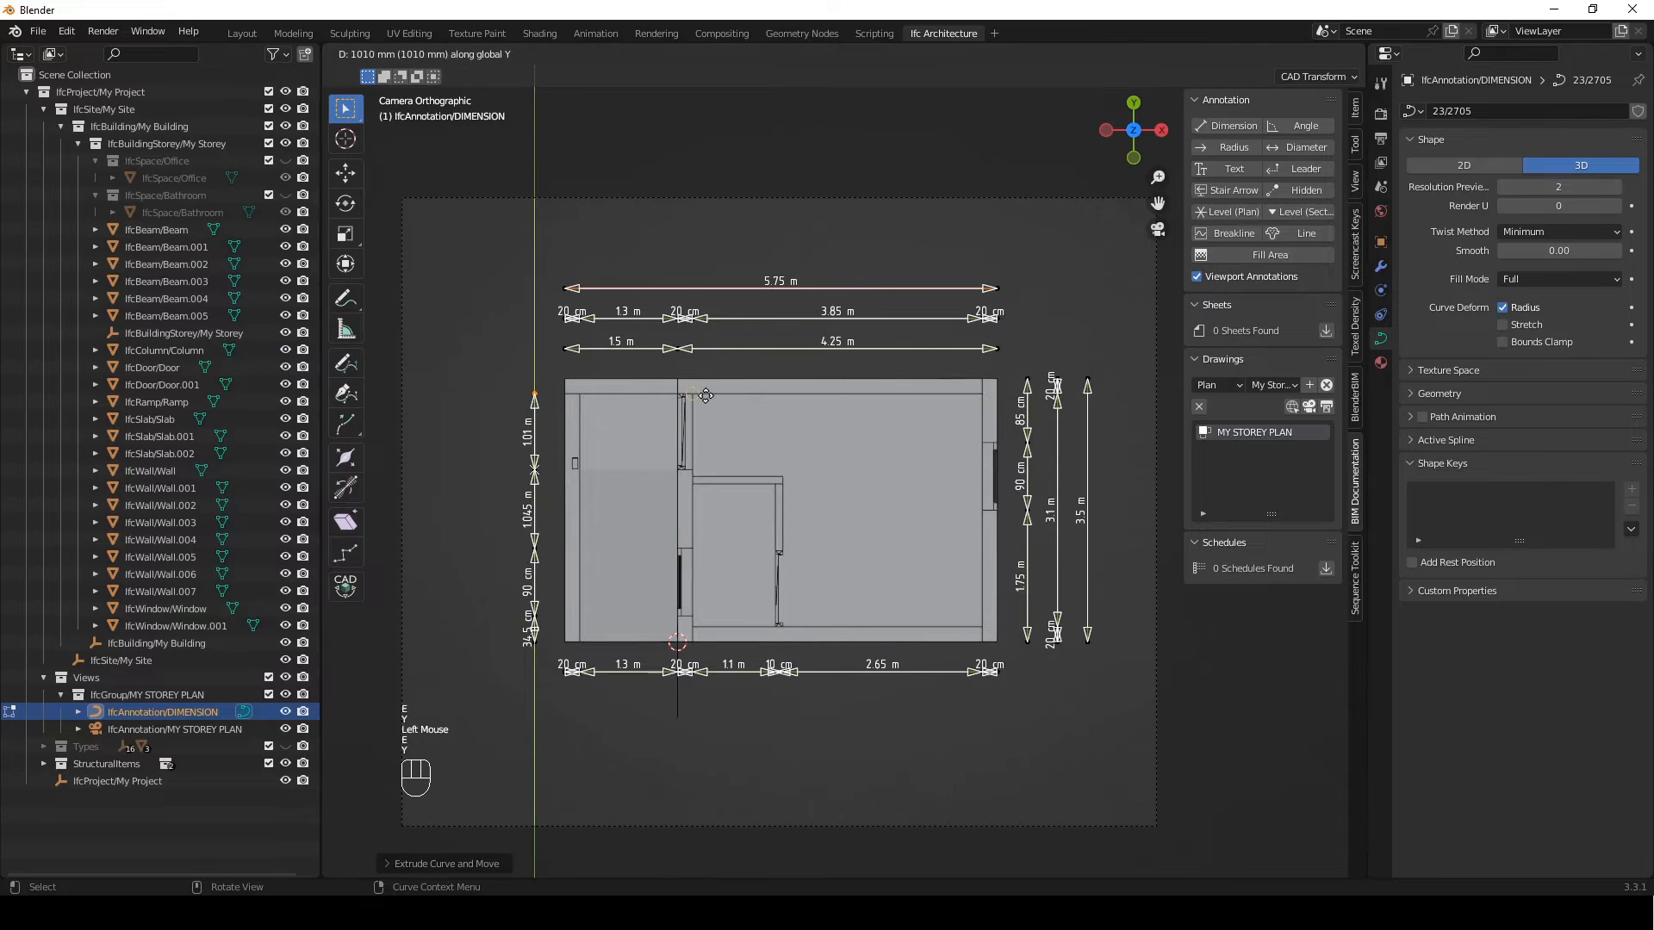
pyautogui.click(637, 390)
# Duplicate the left line's upper wall-thickness segment -400 mm along X to start a second left dimension line
pyautogui.moveTo(494, 358); pyautogui.dragTo(549, 415)
pyautogui.hotkey('shift', 'd')
pyautogui.press('x')
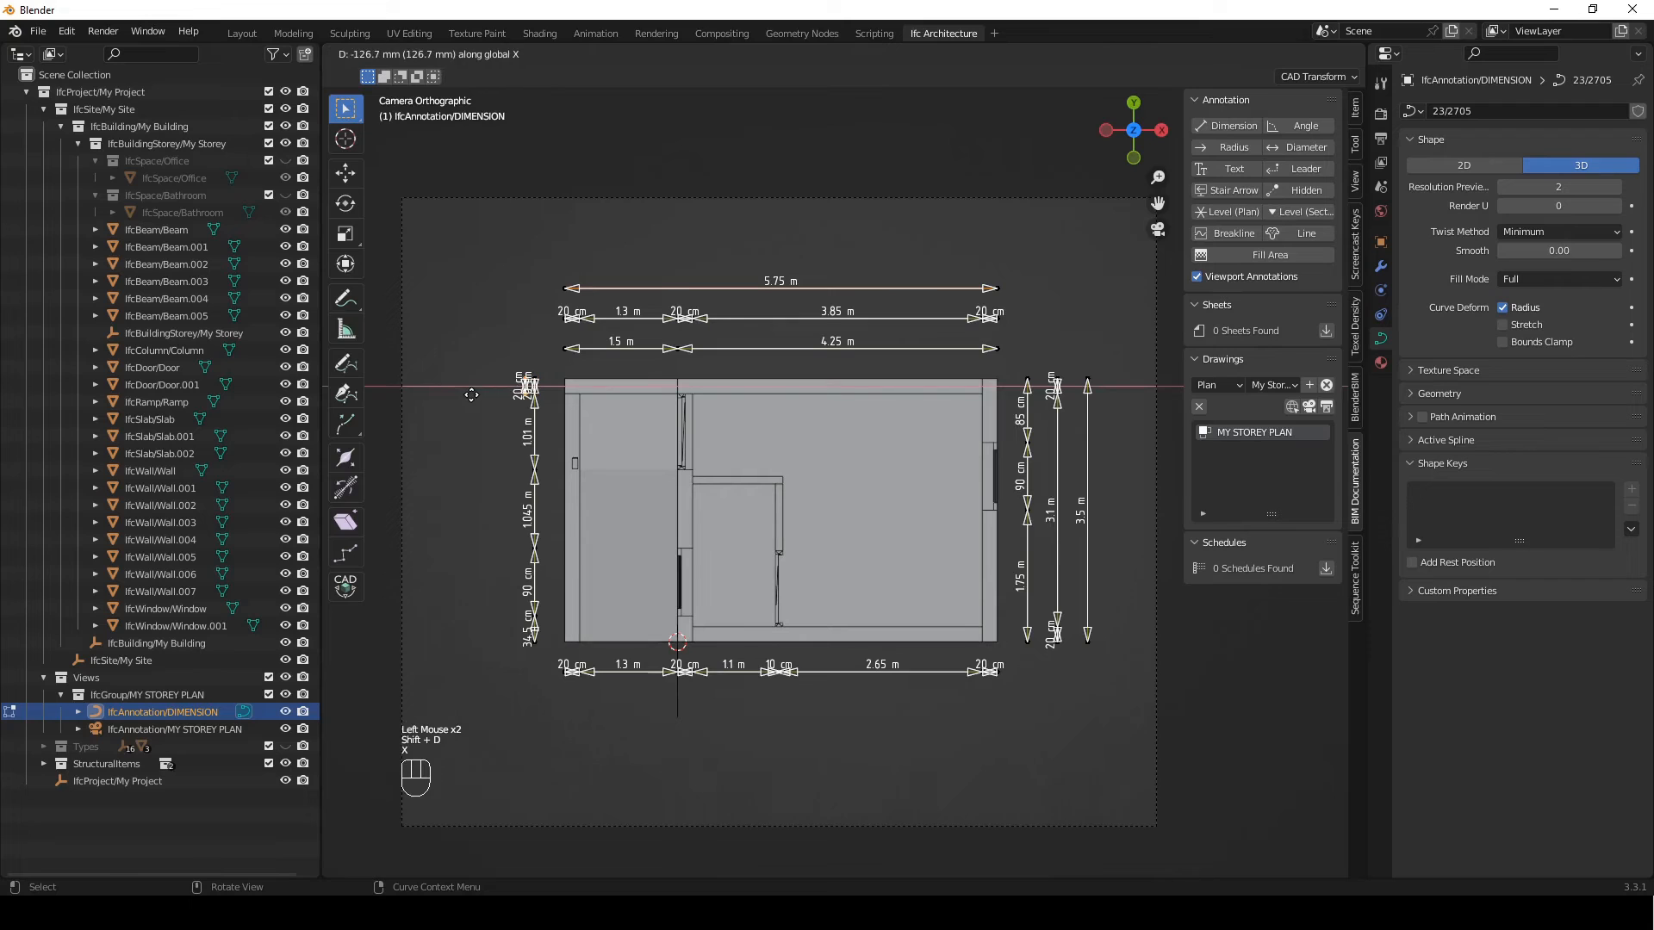
pyautogui.press('KP_Subtract')
pyautogui.press('KP_4')
pyautogui.press('KP_0')
pyautogui.press('KP_0')
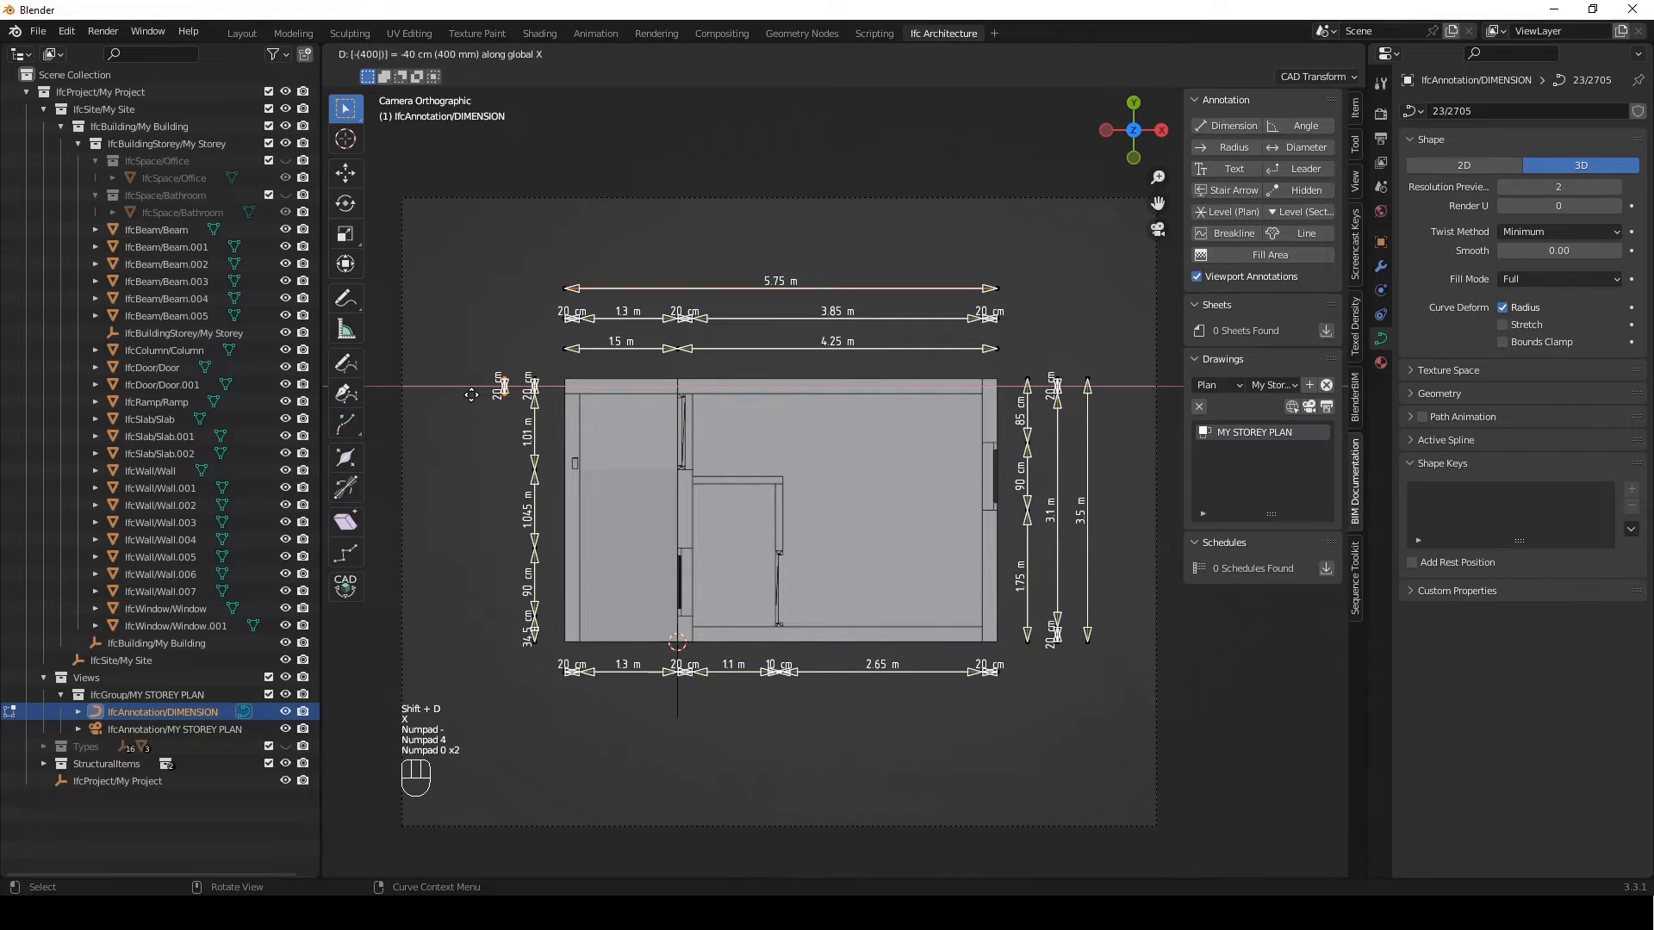
pyautogui.press('Return')
# Extrude the second left line downward along Y across the room, bathroom partition, bathroom and lower wall, and finish editing the dimension
pyautogui.click(478, 397)
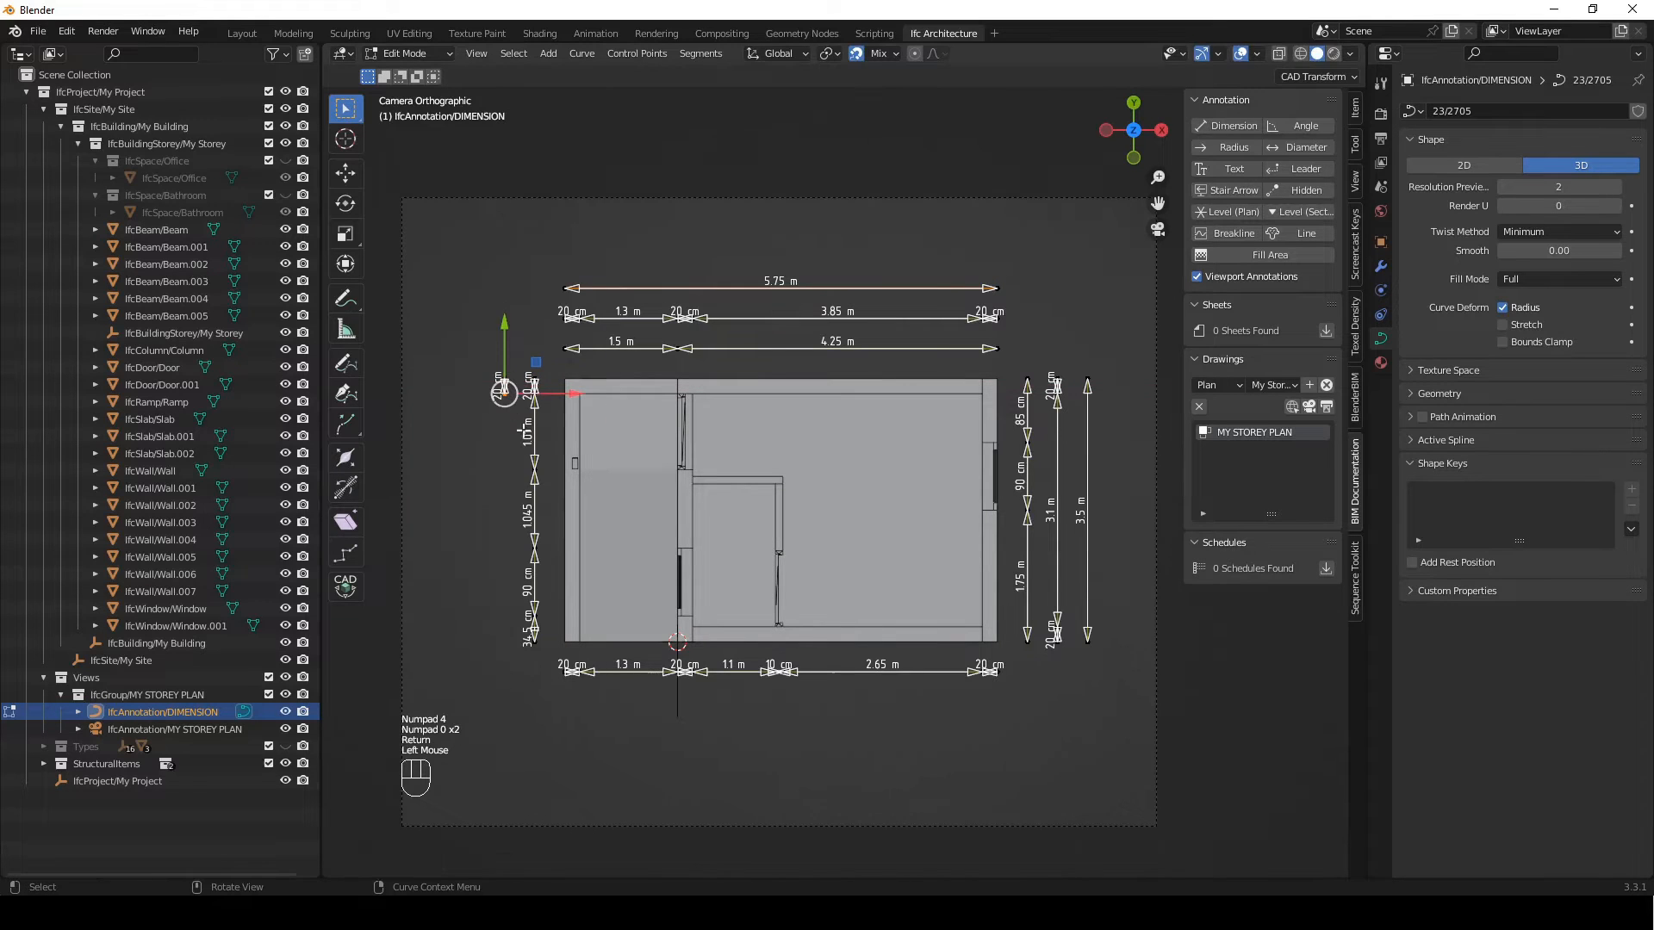
pyautogui.press('e')
pyautogui.press('y')
pyautogui.click(736, 489)
pyautogui.press('e')
pyautogui.press('y')
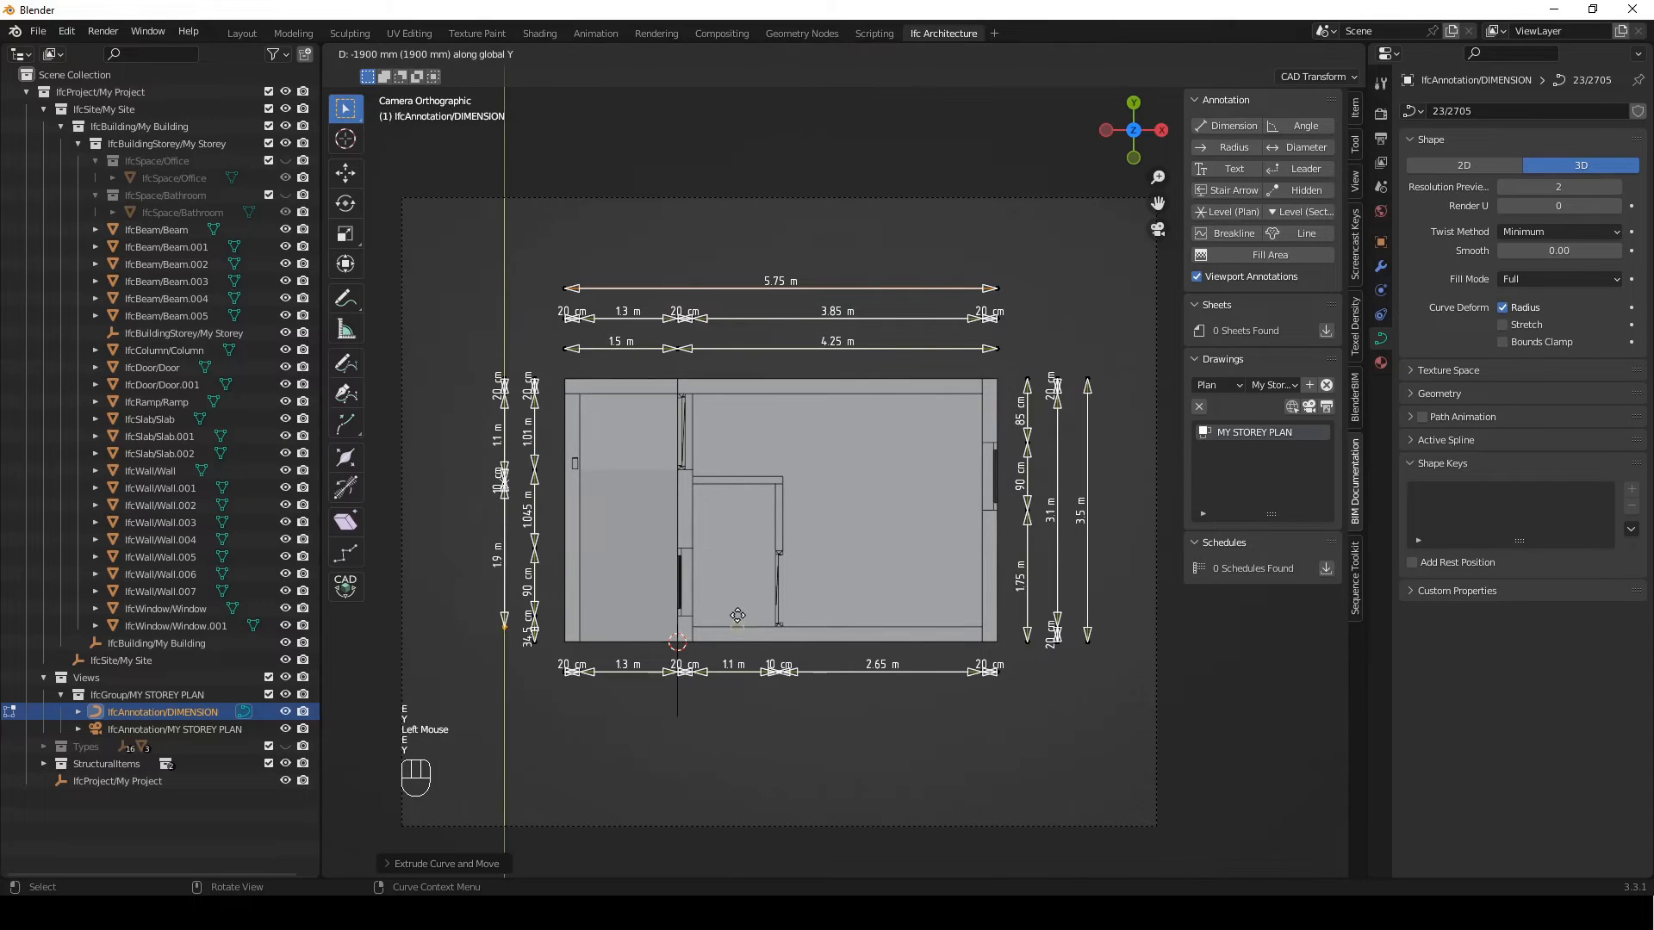
pyautogui.click(737, 646)
pyautogui.press('Tab')
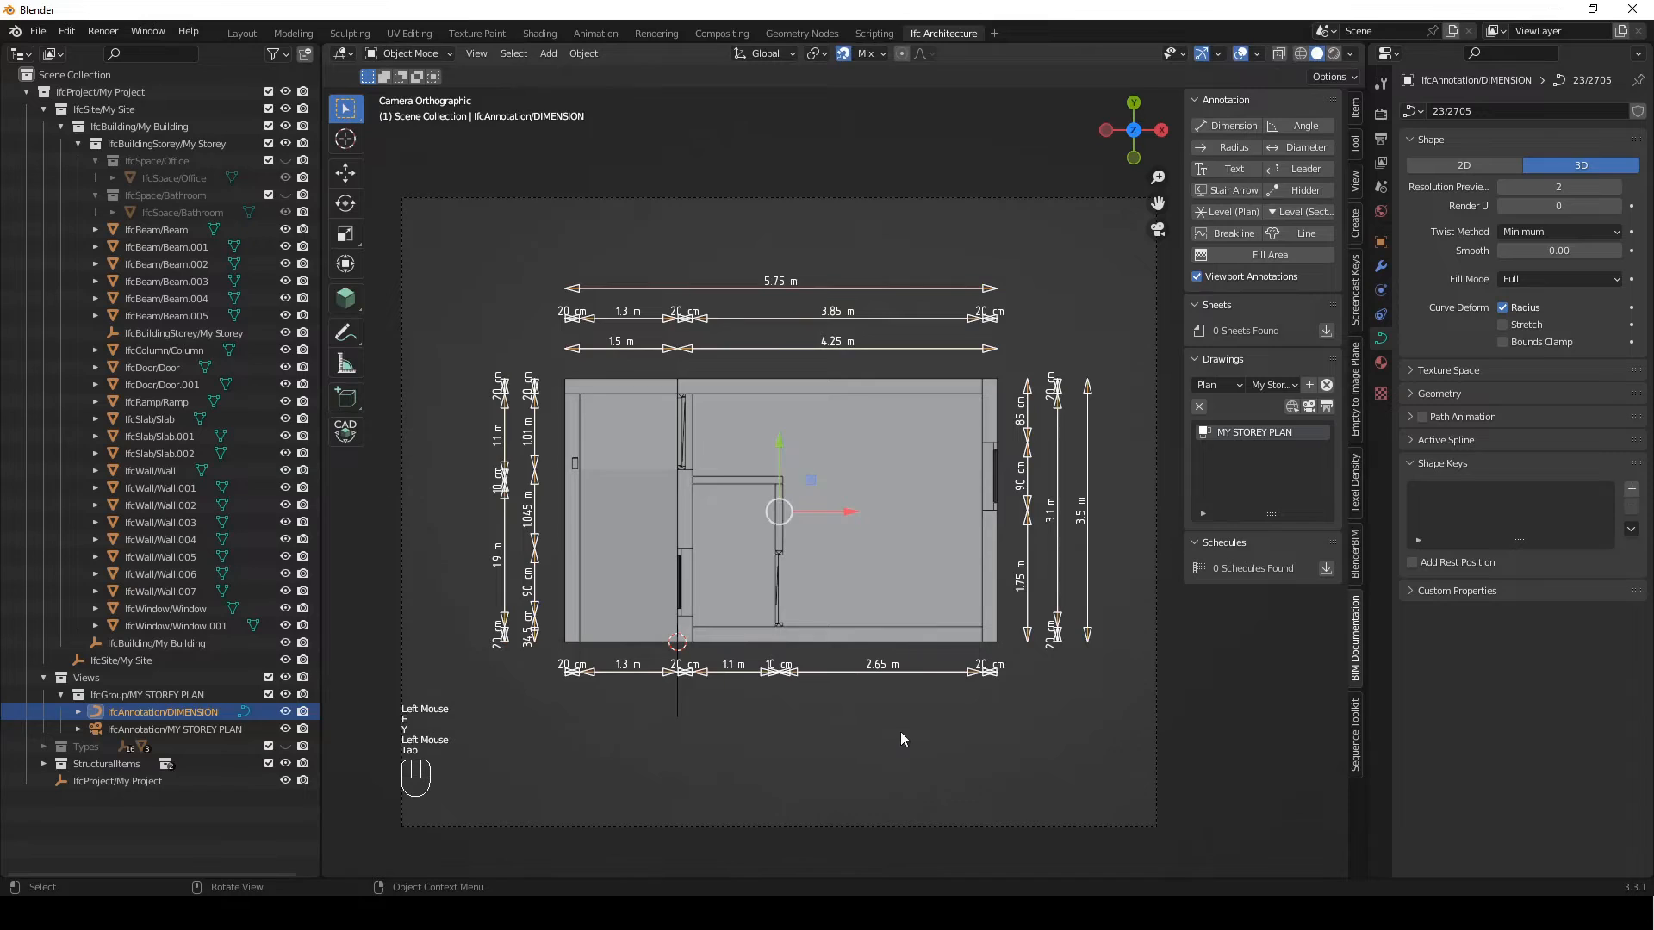
# Add a Line annotation to the plan and place its lower end at the ramp's lower-left corner
pyautogui.click(901, 731)
pyautogui.keyDown('shift'); pyautogui.moveTo(908, 636); pyautogui.dragTo(870, 623, button='middle'); pyautogui.keyUp('shift')
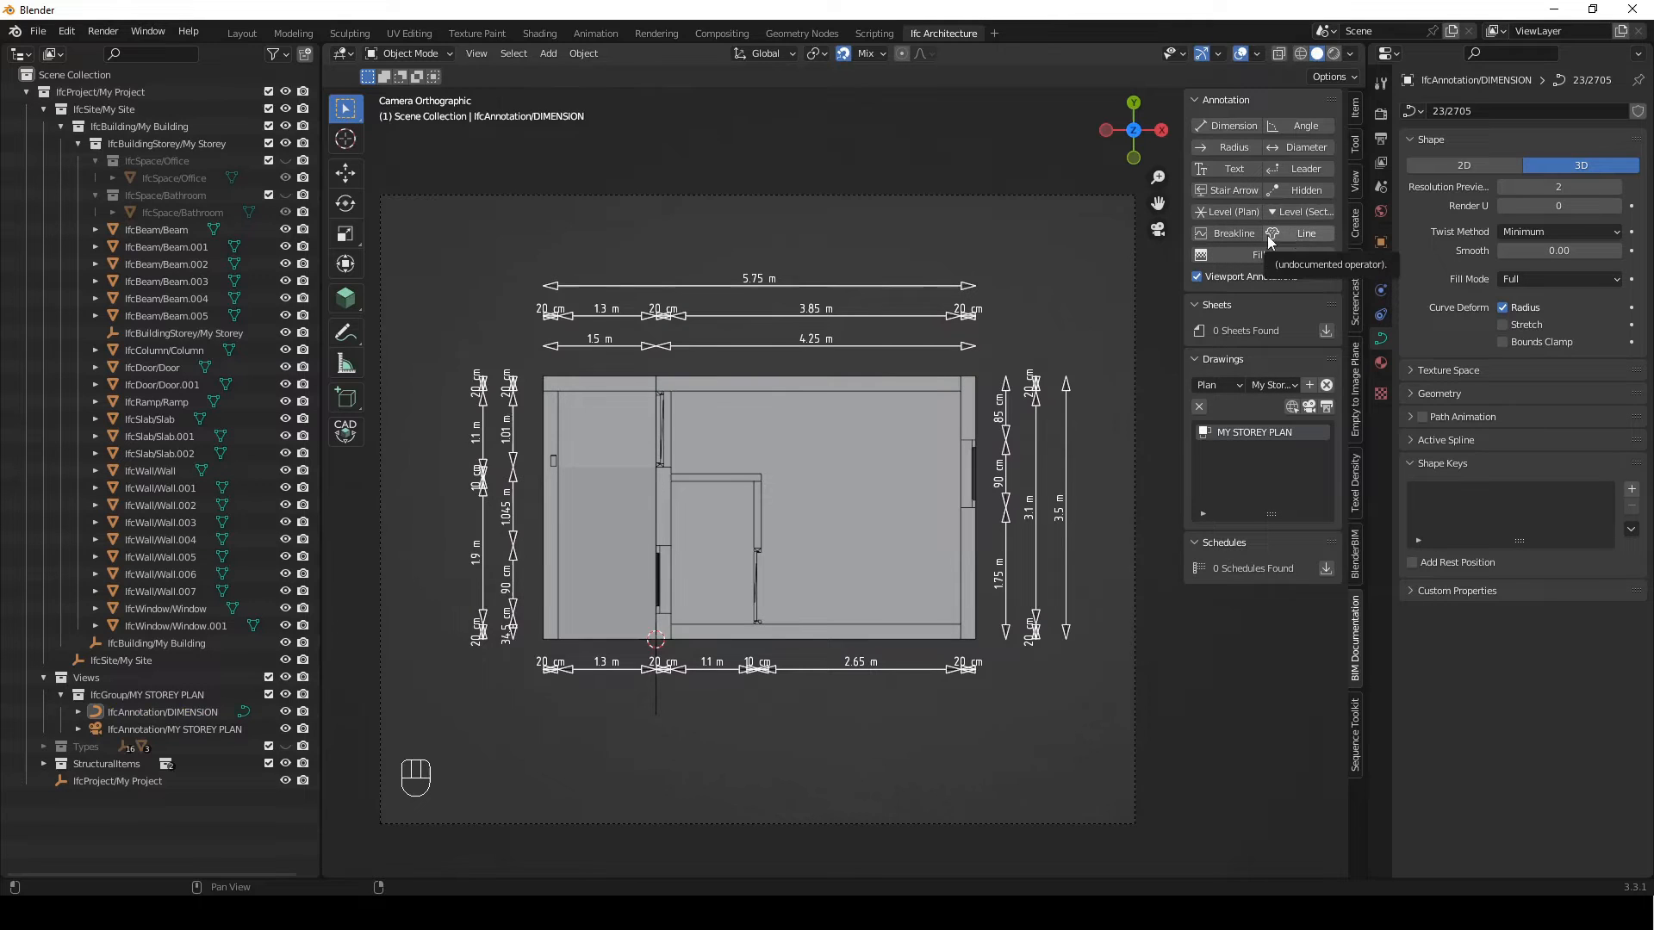
pyautogui.click(1299, 244)
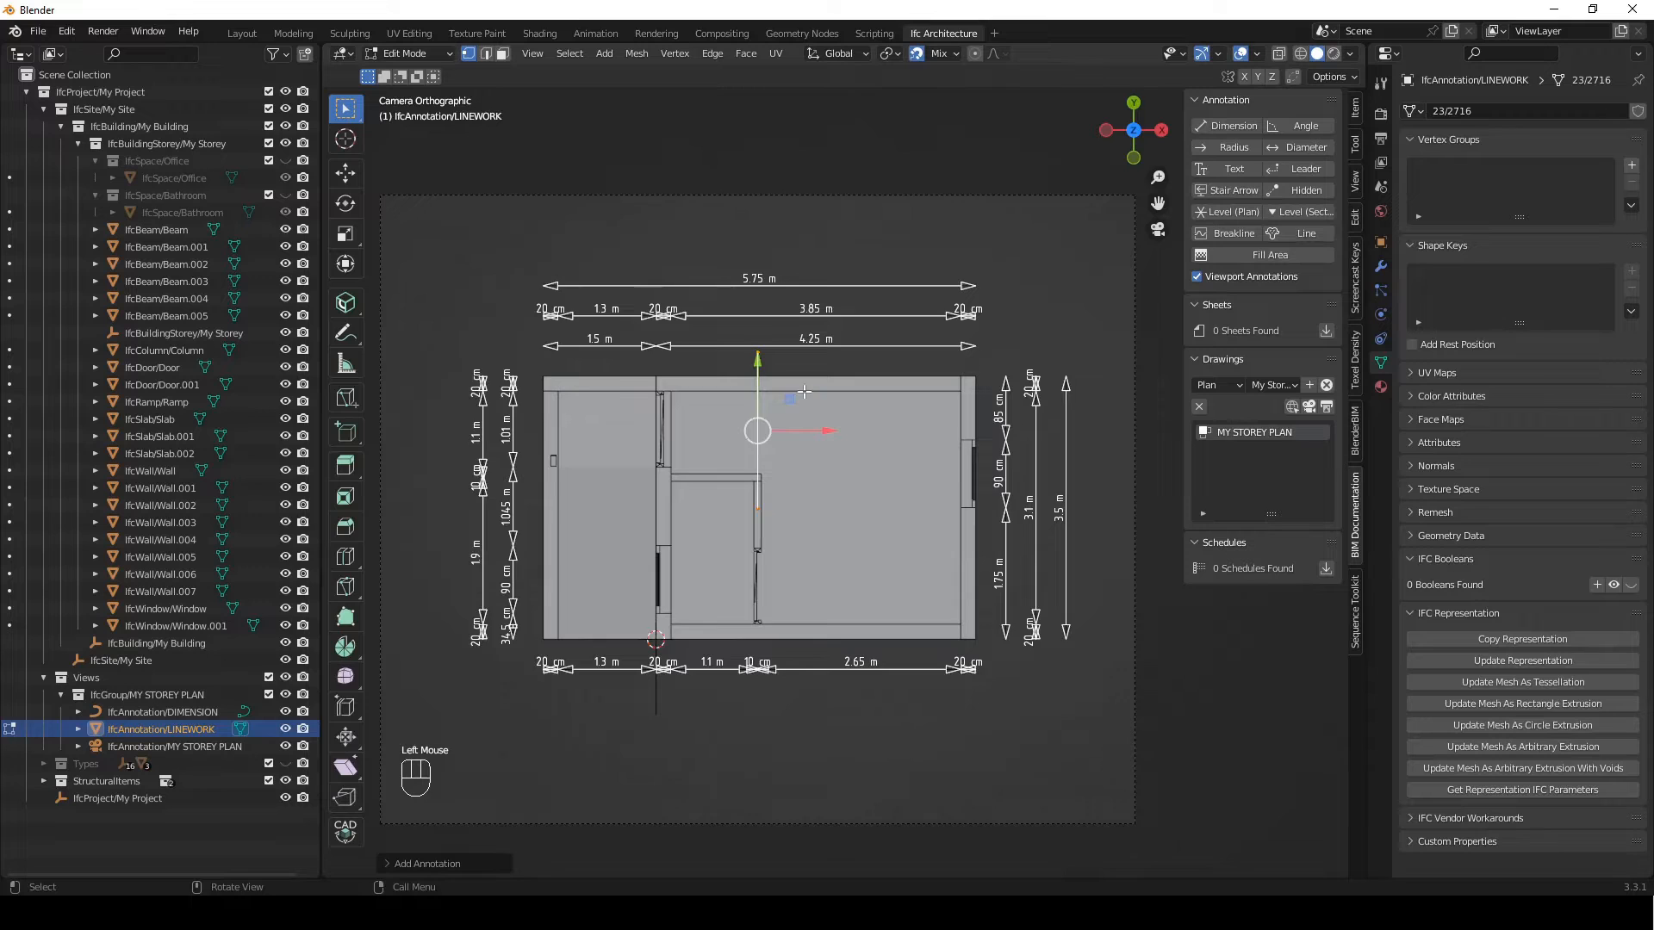
pyautogui.scroll(1, 758, 417)
pyautogui.keyDown('shift'); pyautogui.moveTo(767, 506); pyautogui.dragTo(845, 501, button='middle'); pyautogui.keyUp('shift')
pyautogui.scroll(1, 939, 462)
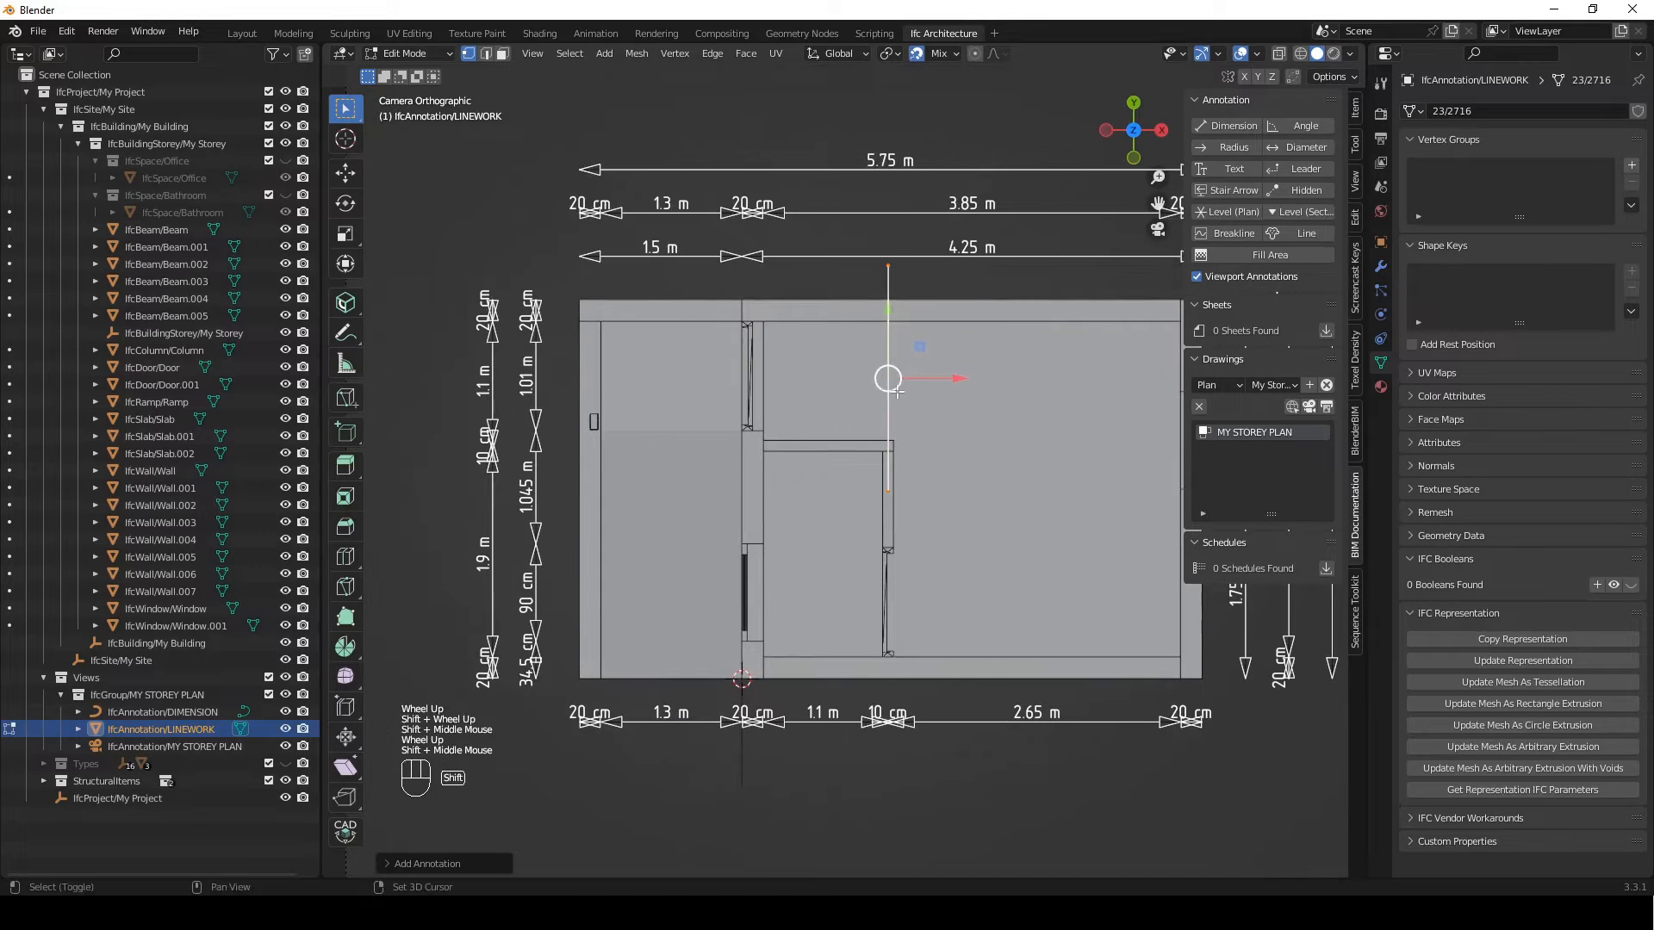
pyautogui.press('g')
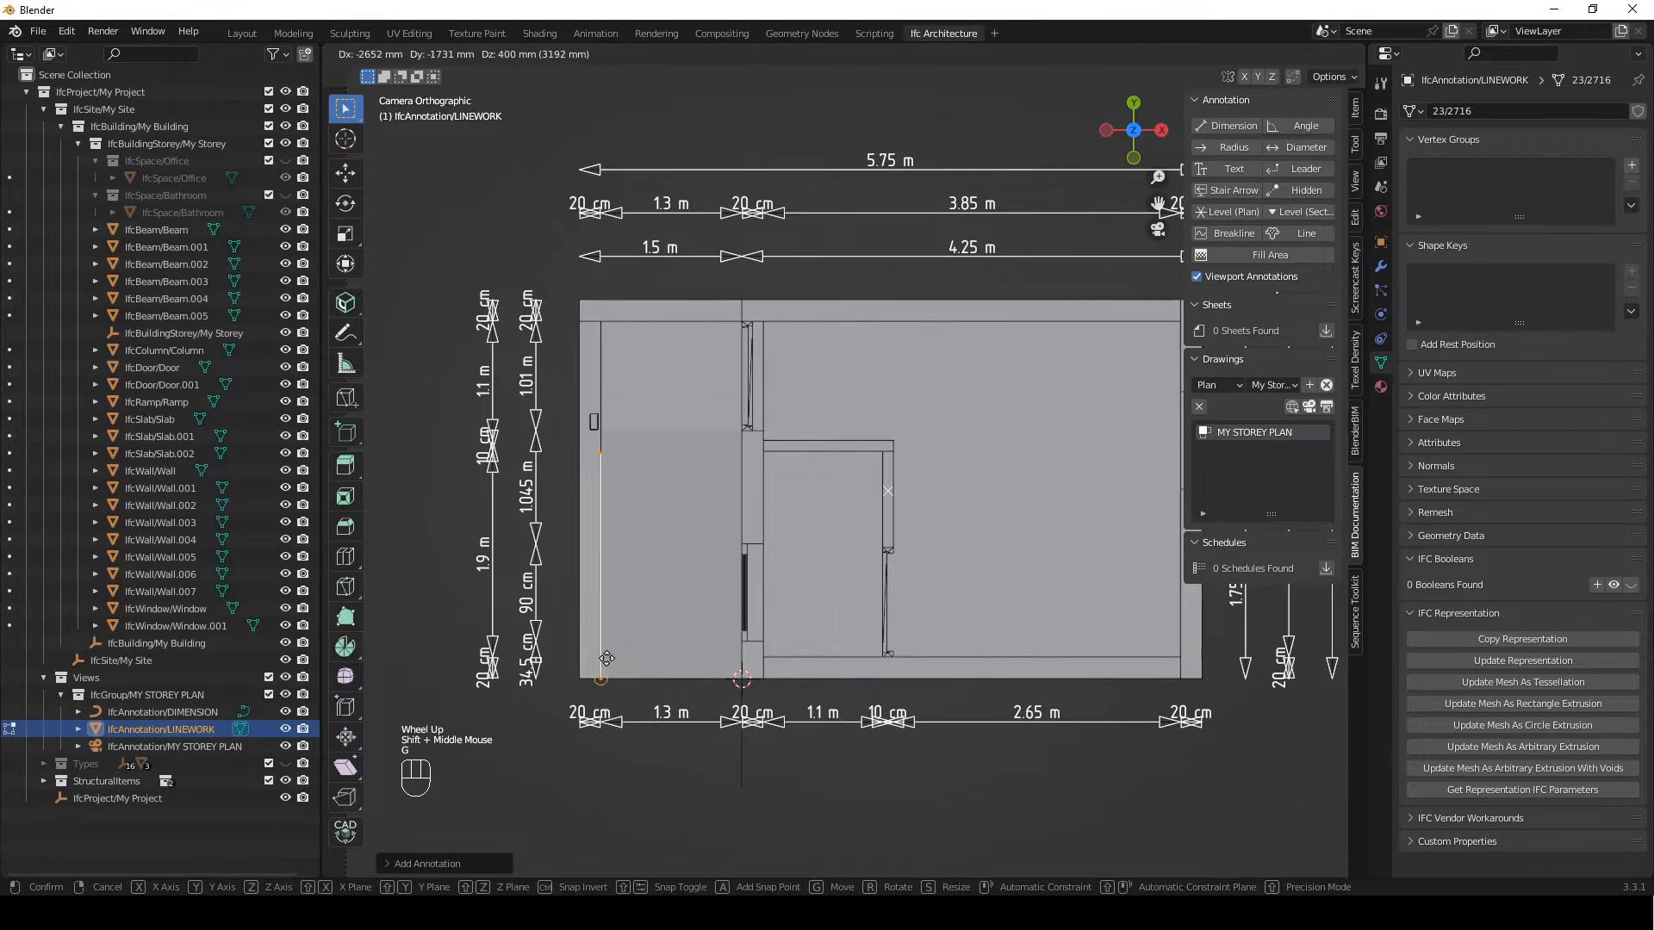
pyautogui.click(646, 459)
# Move the line's upper end to the midpoint of the ramp's upper edge
pyautogui.click(586, 494)
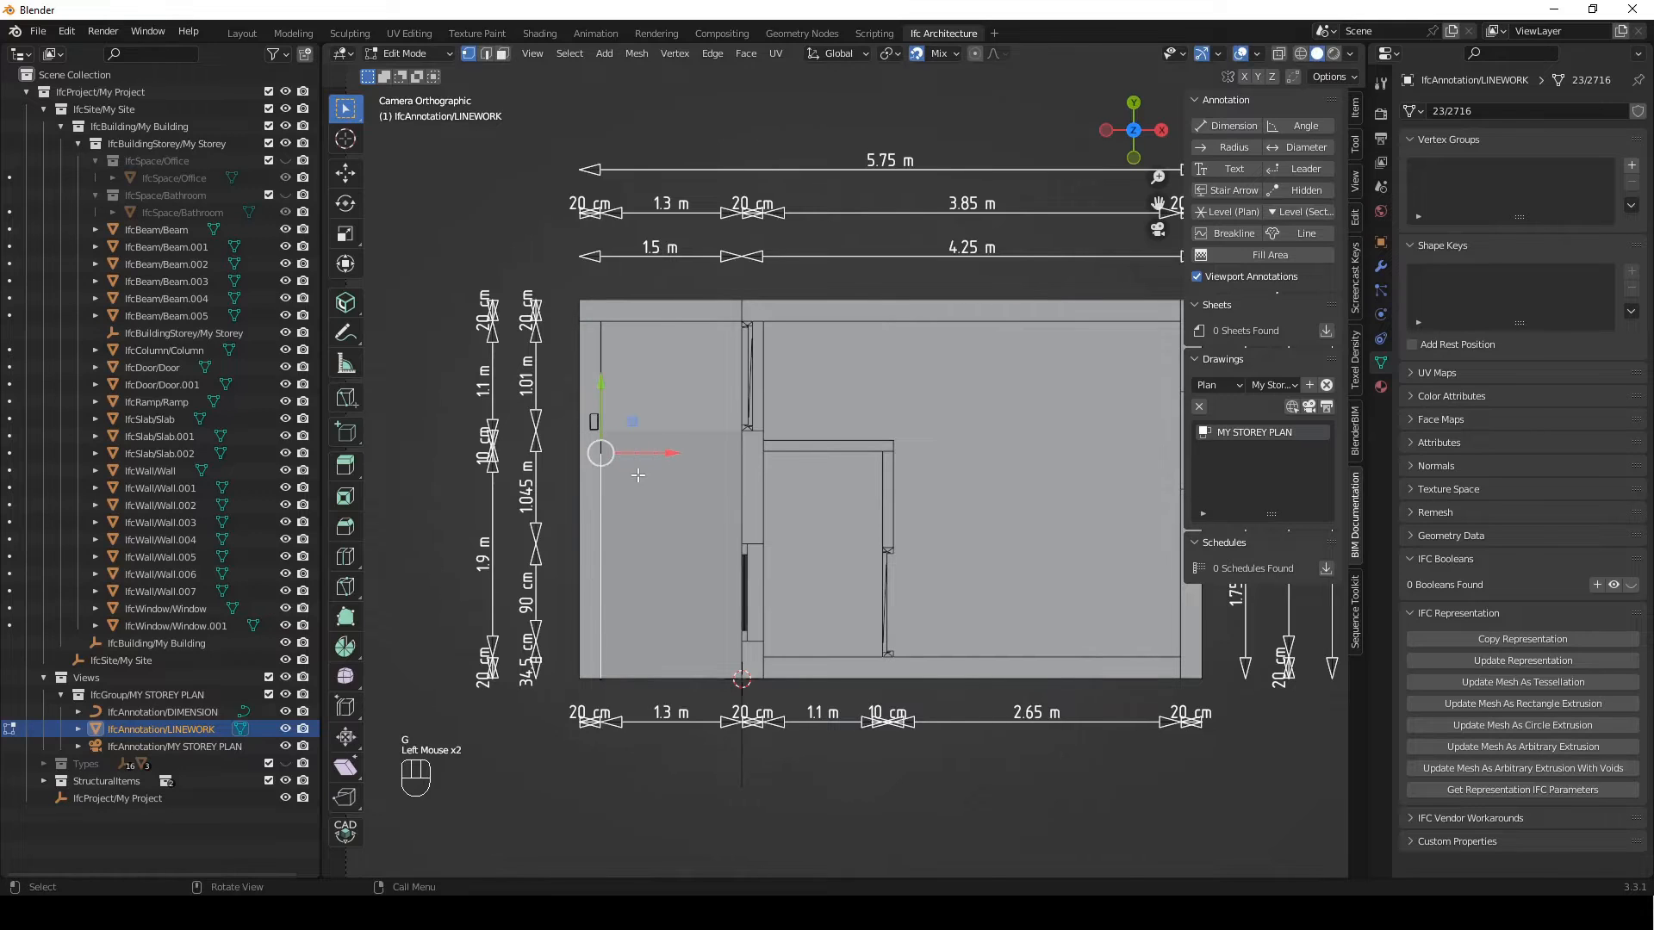
pyautogui.press('g')
pyautogui.click(671, 430)
pyautogui.moveTo(703, 399); pyautogui.dragTo(648, 465)
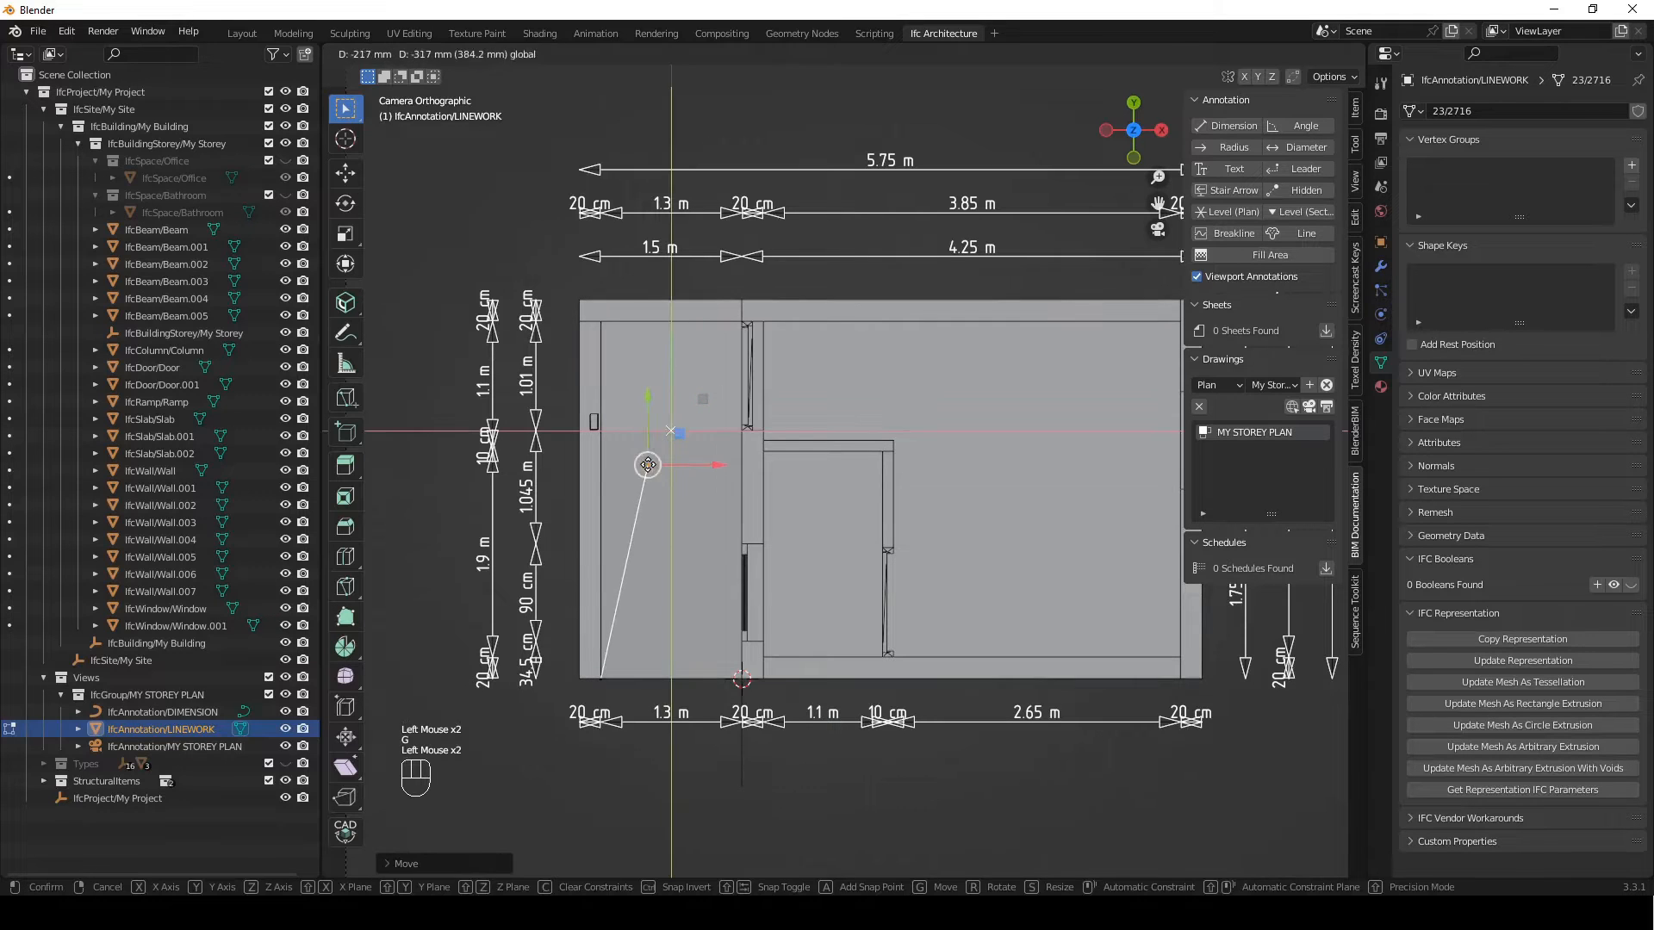
pyautogui.click(671, 431)
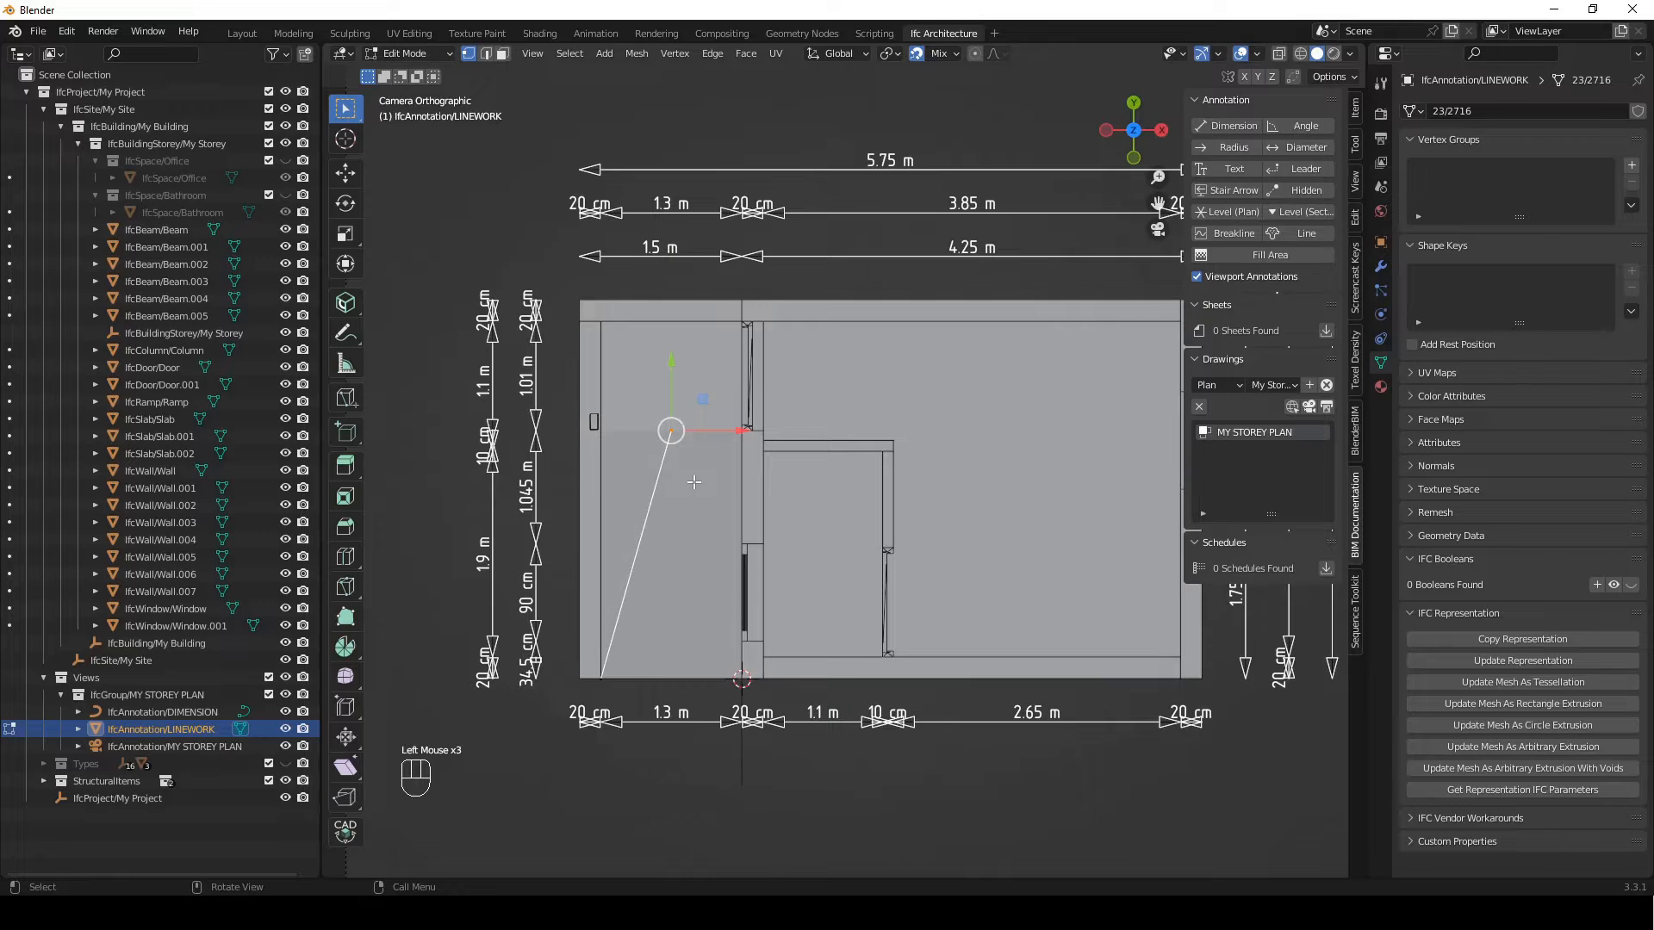
# Extrude the line from its apex to the ramp's lower-right corner and finish editing the linework
pyautogui.press('e')
pyautogui.click(741, 676)
pyautogui.keyDown('shift'); pyautogui.moveTo(765, 465); pyautogui.dragTo(725, 470, button='middle'); pyautogui.keyUp('shift')
pyautogui.press('Tab')
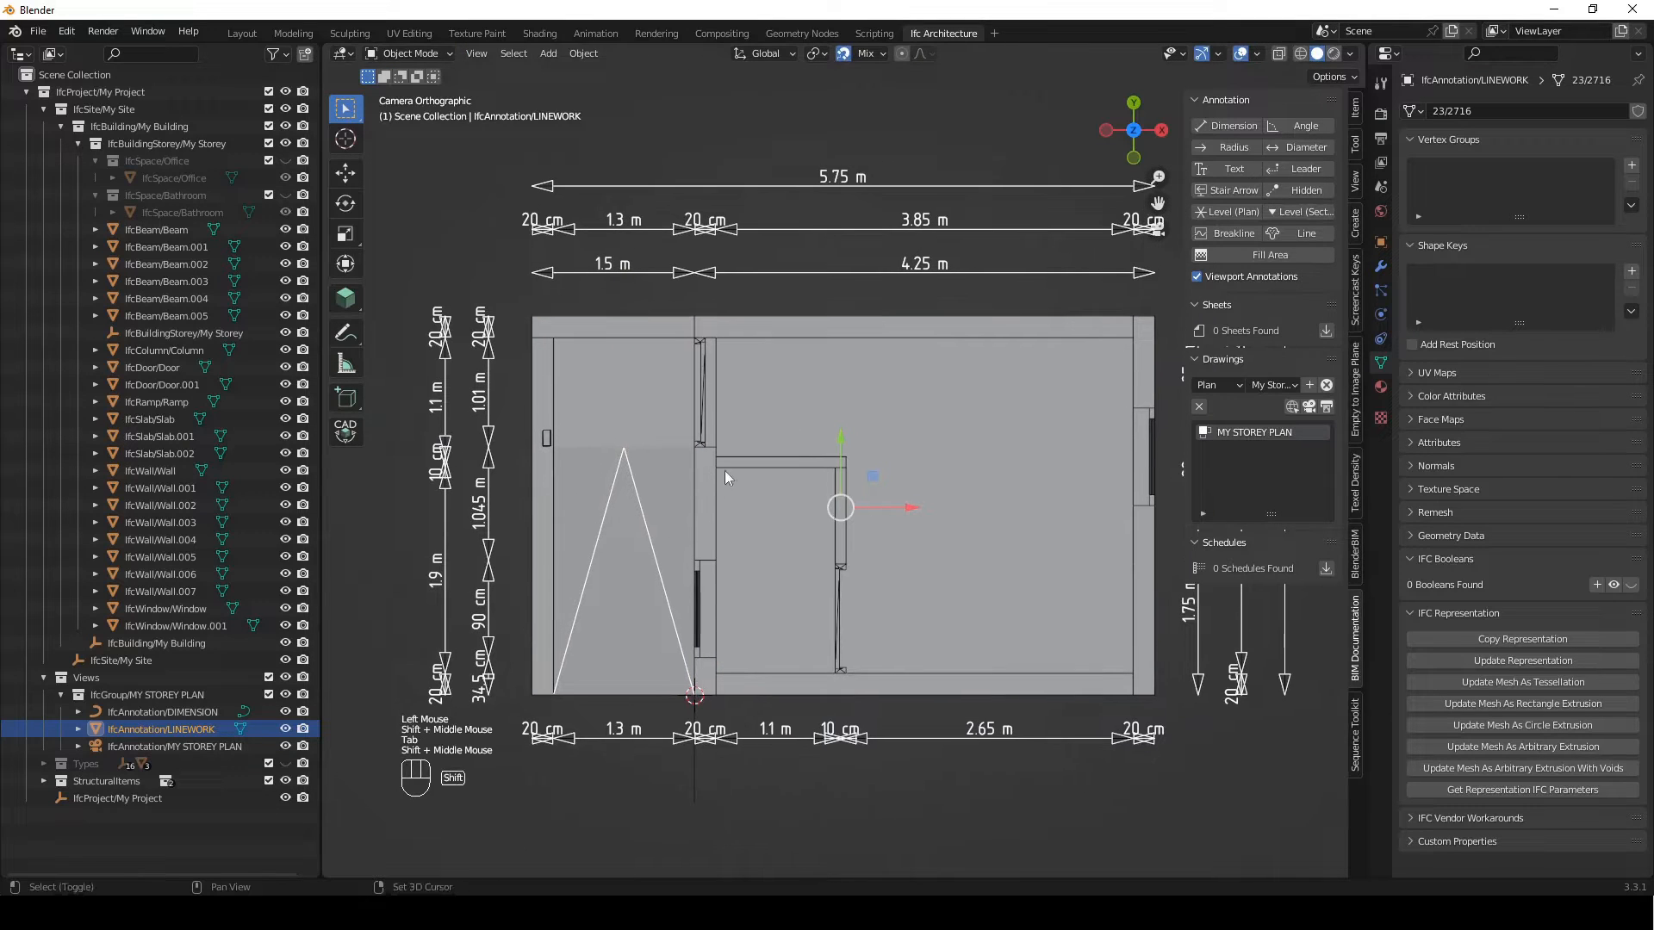
# Add a Hidden line annotation and place its lower end at the upper-left corner of the small column in the left wall
pyautogui.click(1283, 188)
pyautogui.scroll(1, 704, 449)
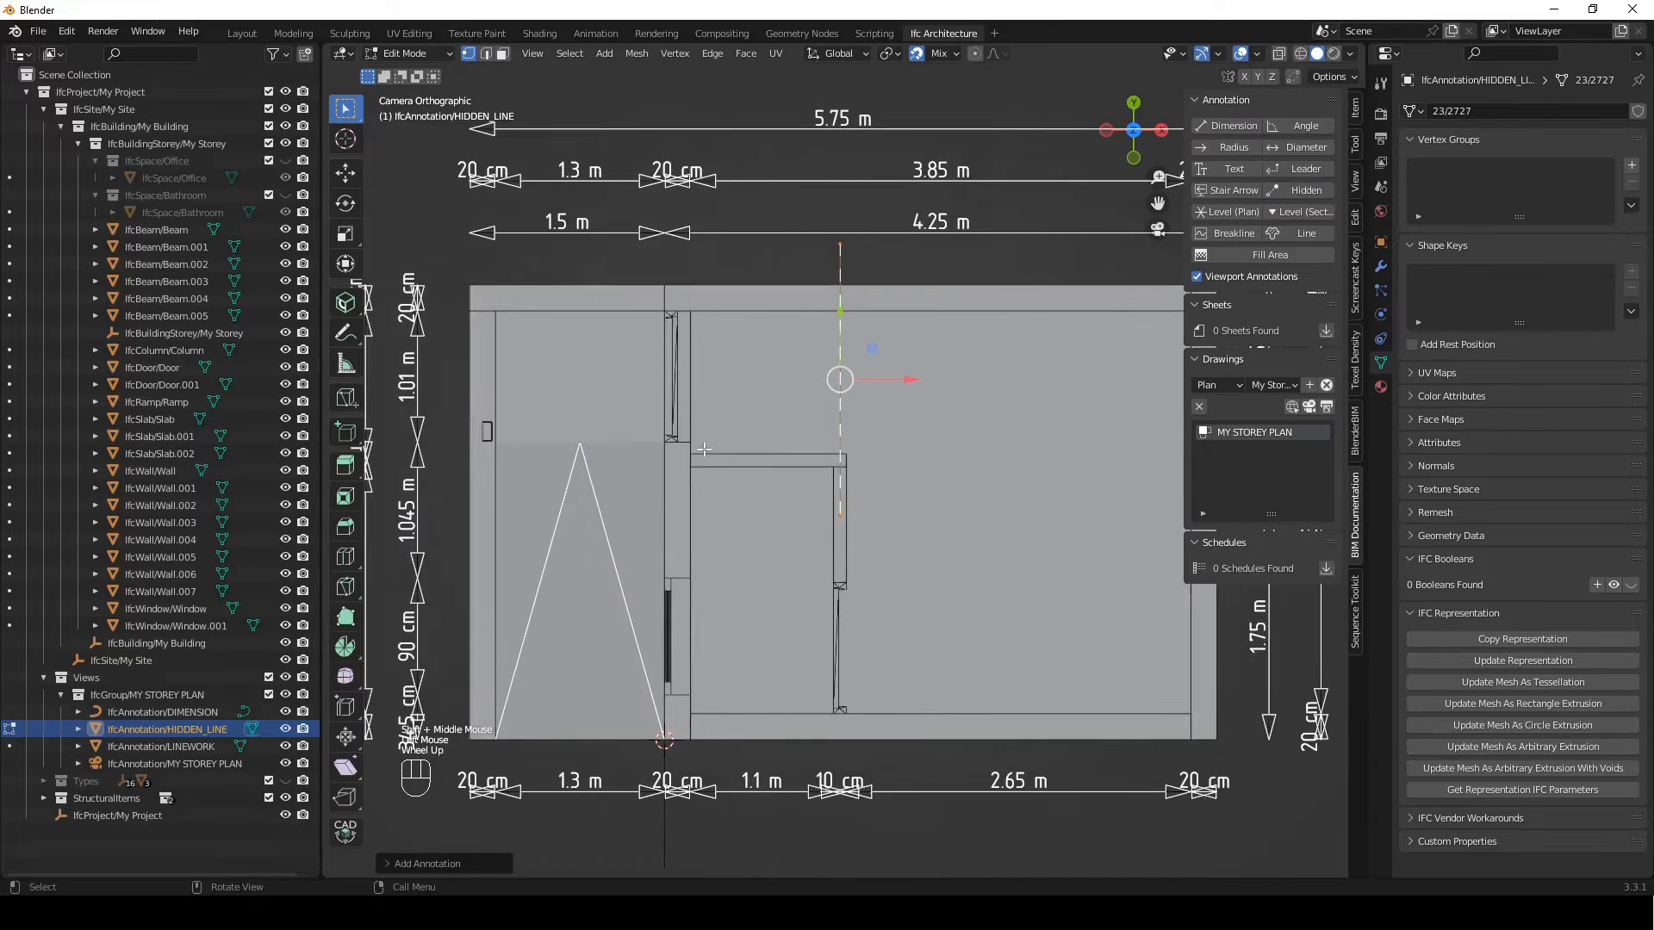
pyautogui.keyDown('shift'); pyautogui.moveTo(704, 448); pyautogui.dragTo(722, 448, button='middle'); pyautogui.keyUp('shift')
pyautogui.scroll(2, 703, 443)
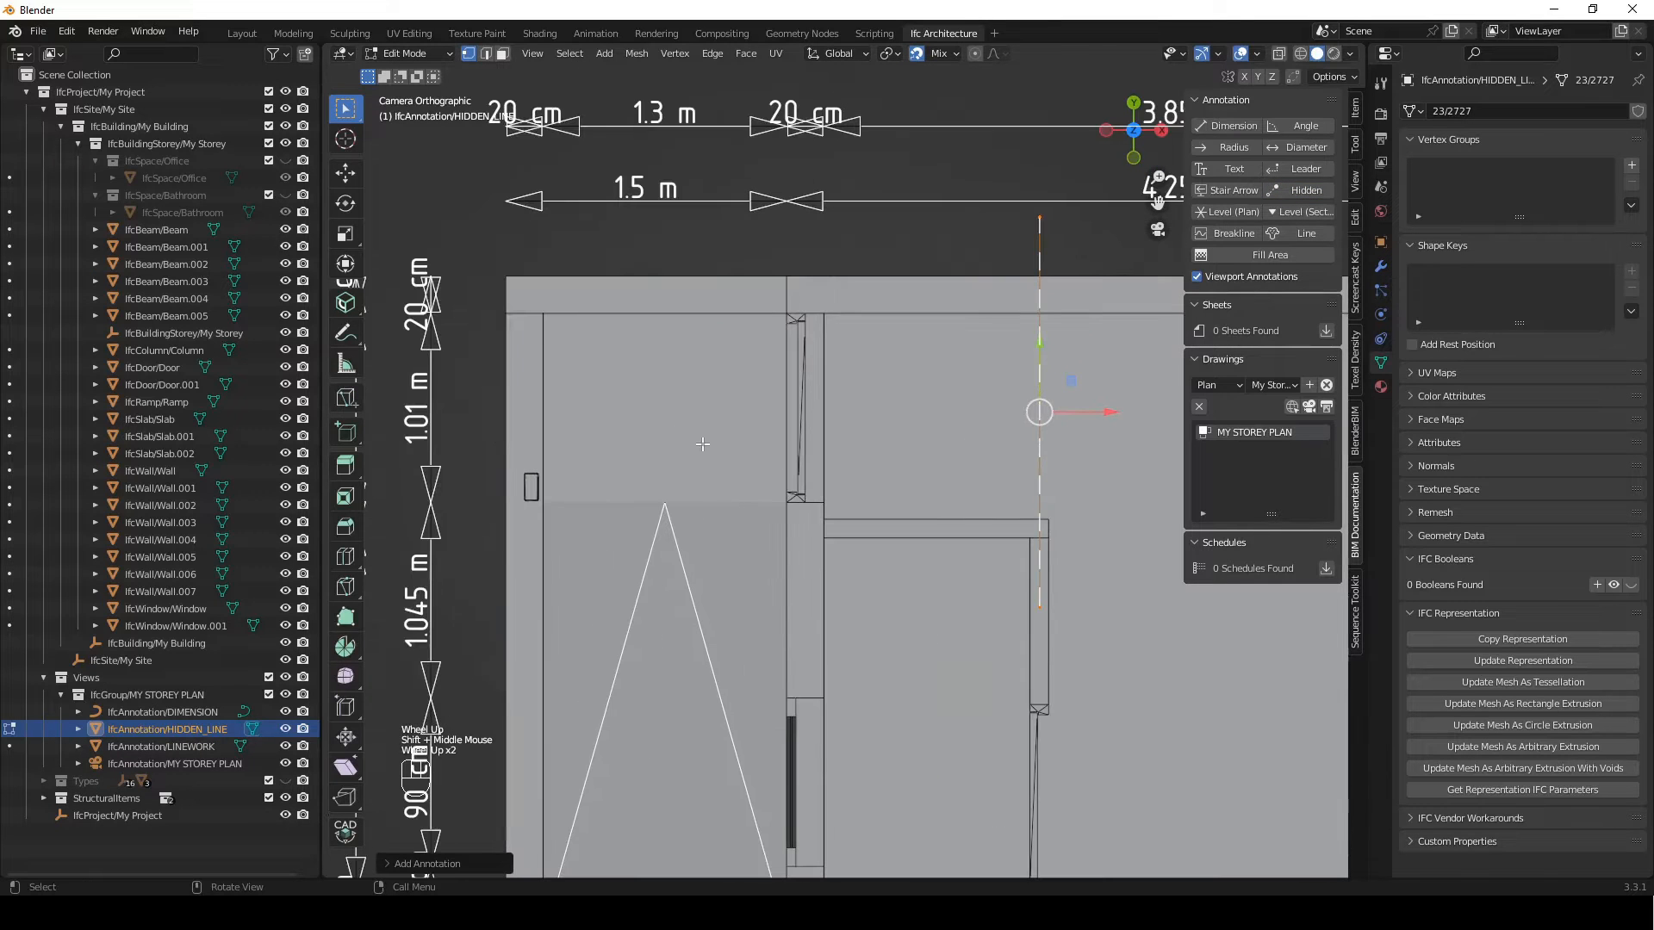
pyautogui.press('g')
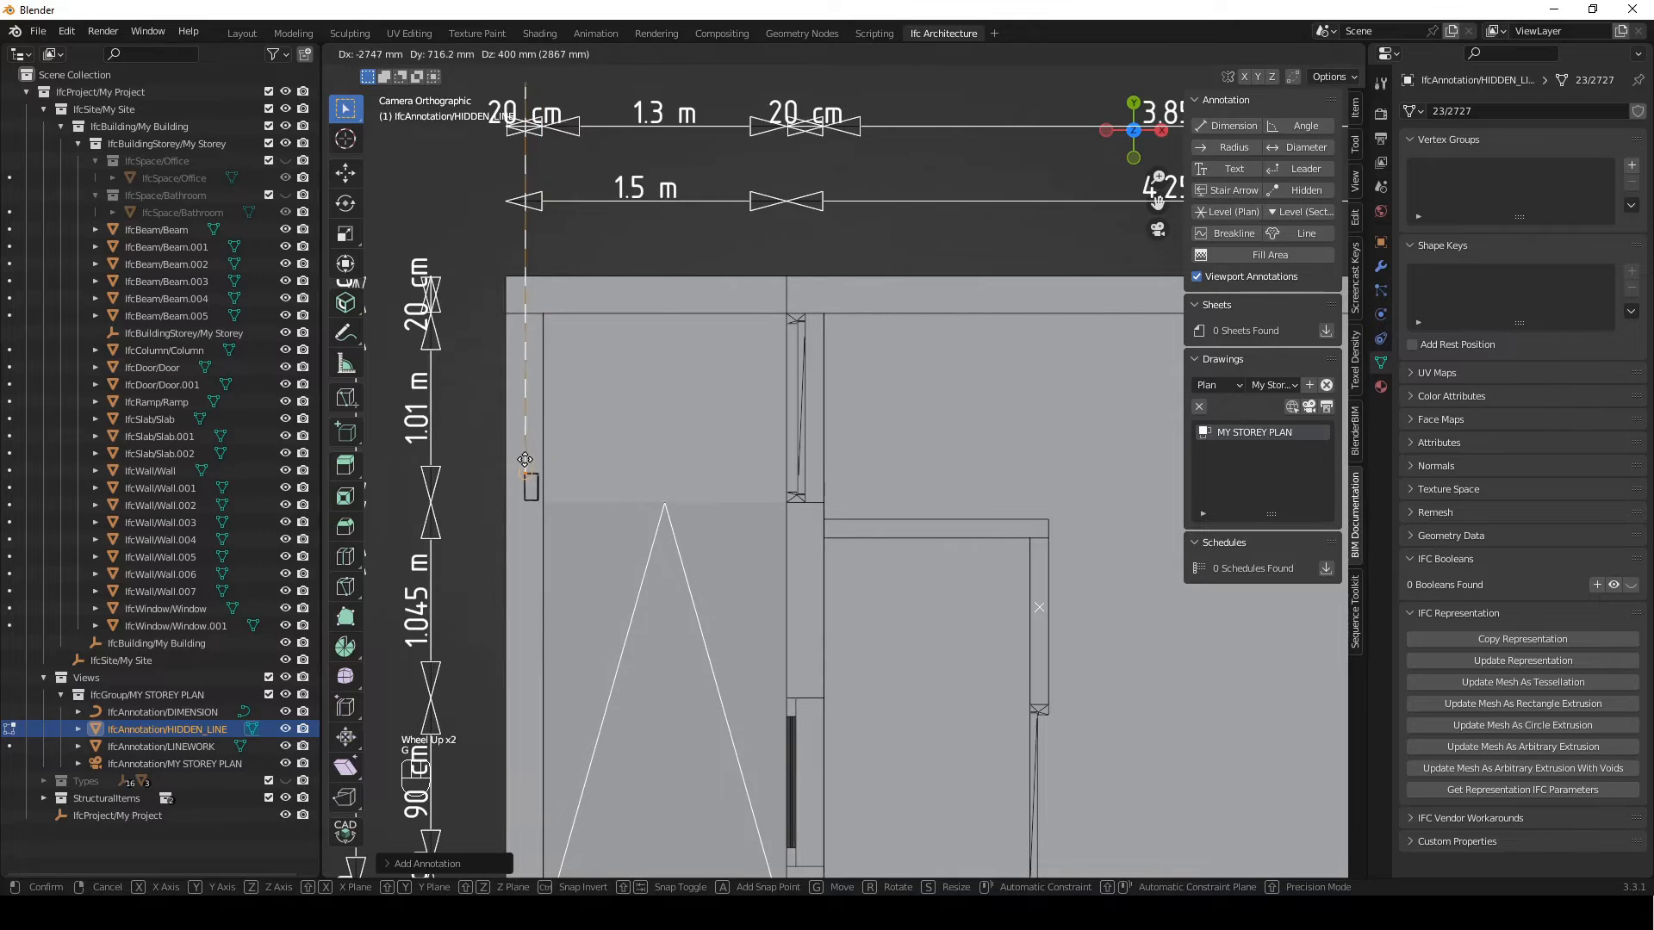
pyautogui.click(523, 463)
# Move the hidden line's upper end along Y to the inner edge of the upper outer wall
pyautogui.scroll(-2, 524, 462)
pyautogui.keyDown('shift'); pyautogui.moveTo(765, 249); pyautogui.dragTo(767, 273, button='middle'); pyautogui.keyUp('shift')
pyautogui.scroll(2, 683, 405)
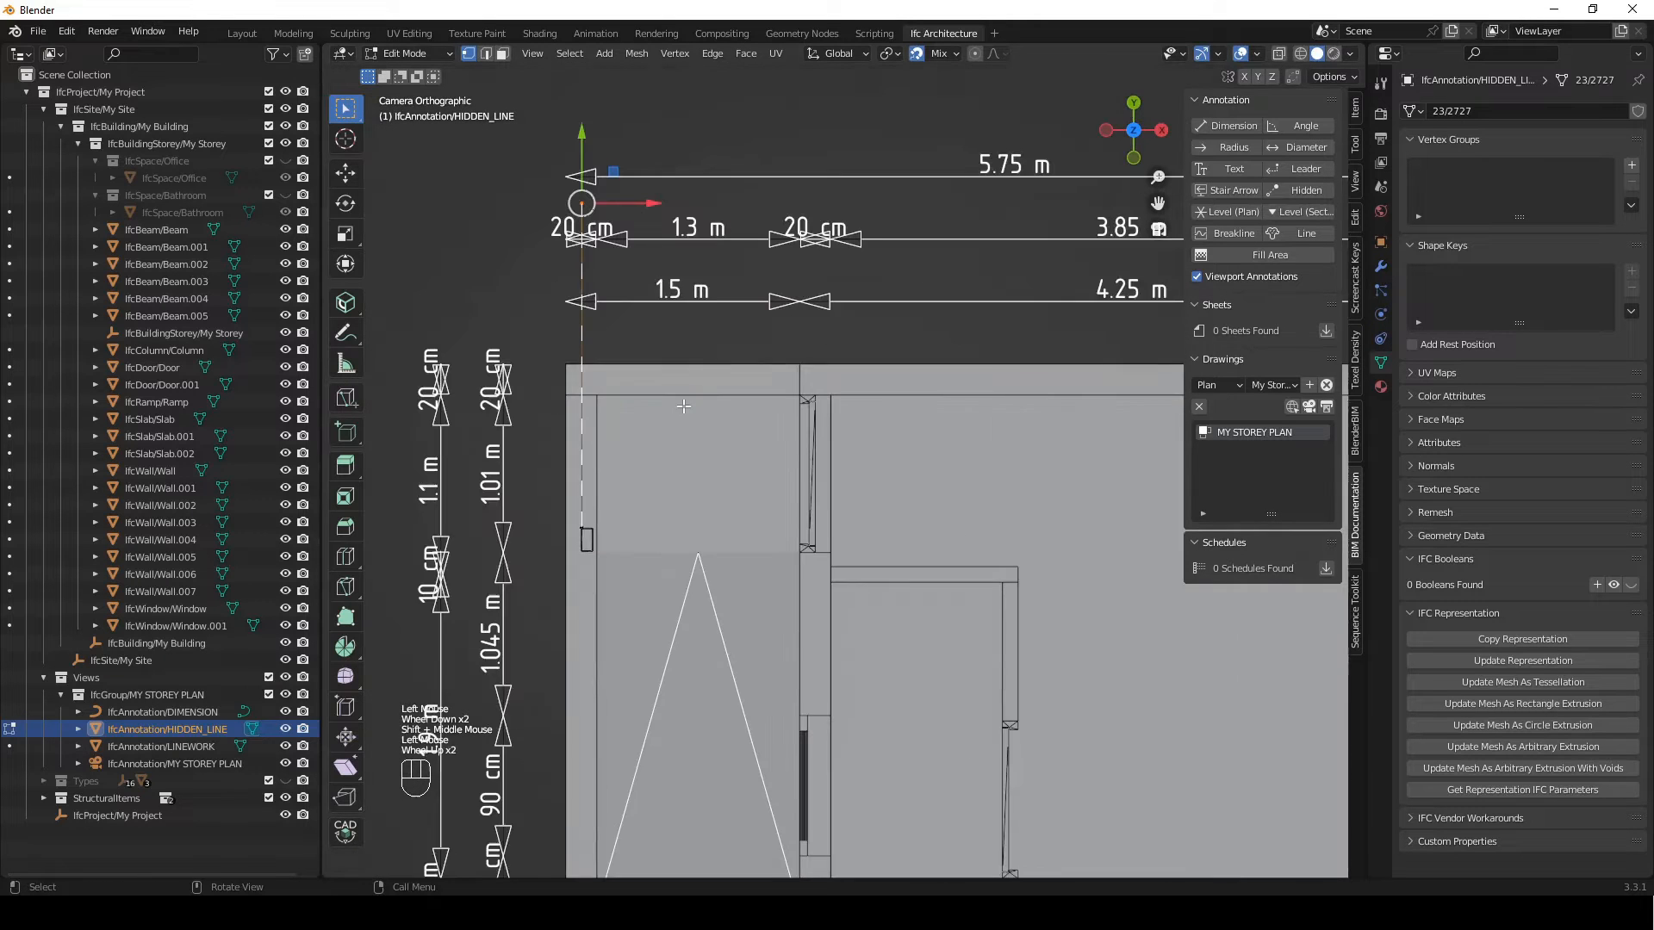
pyautogui.keyDown('shift'); pyautogui.moveTo(689, 410); pyautogui.dragTo(696, 465, button='middle'); pyautogui.keyUp('shift')
pyautogui.press('g')
pyautogui.press('y')
pyautogui.click(612, 566)
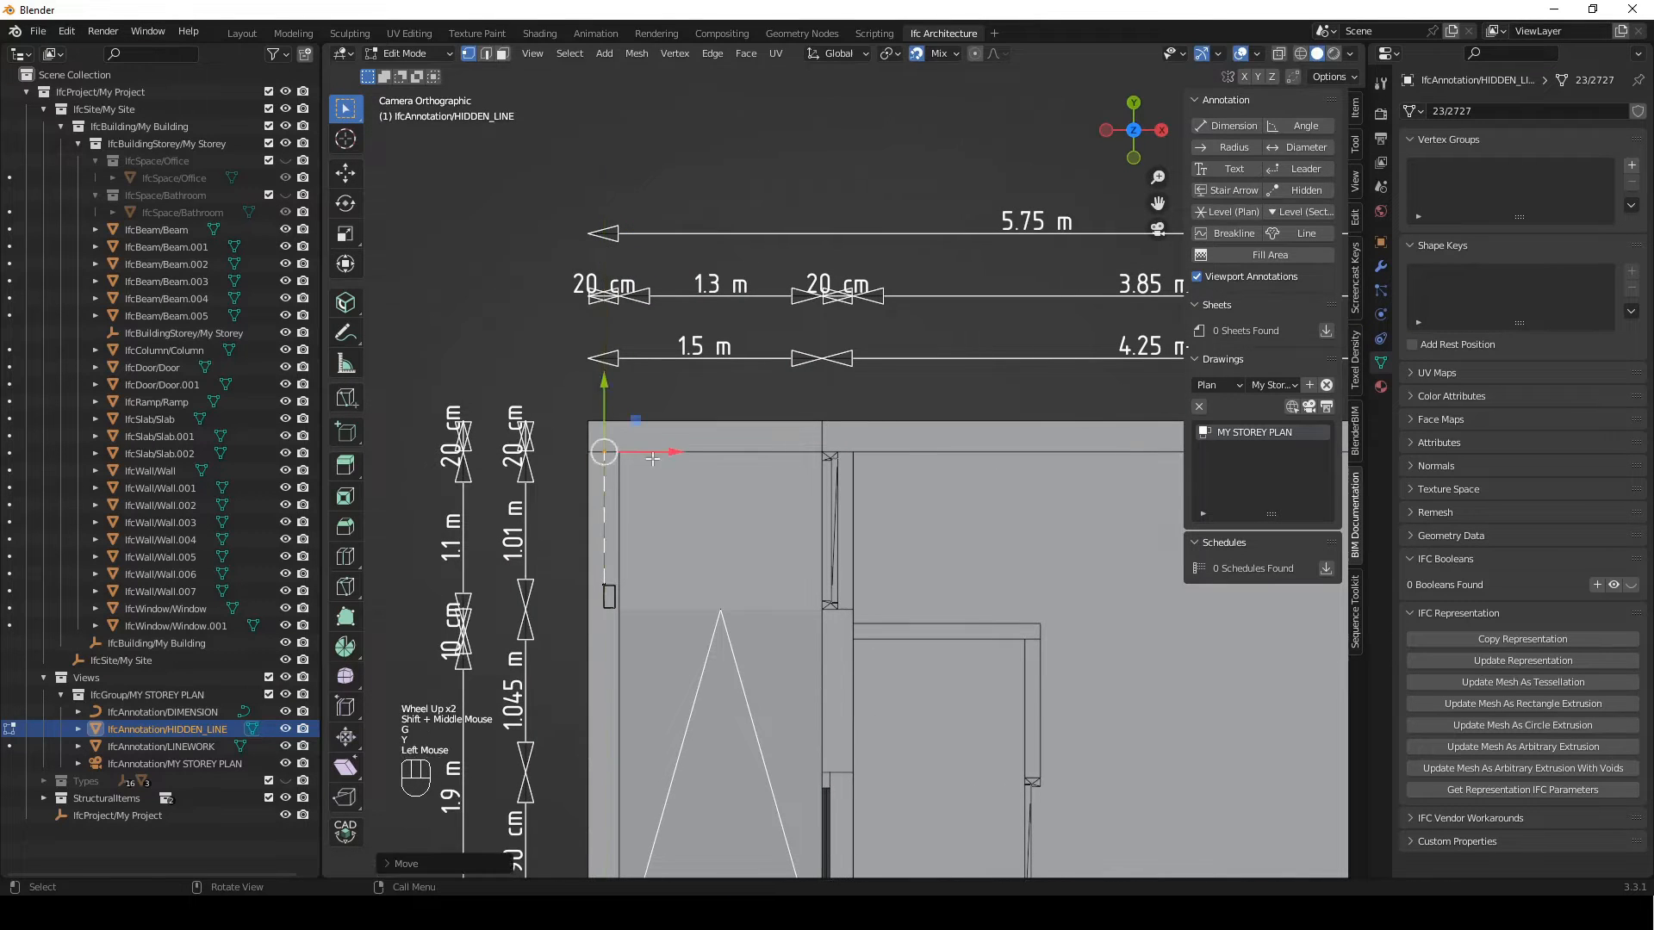
# Move the hidden line's lower end along Y to the column's lower-left corner
pyautogui.scroll(2, 613, 565)
pyautogui.keyDown('shift'); pyautogui.moveTo(612, 566); pyautogui.dragTo(787, 320, button='middle'); pyautogui.keyUp('shift')
pyautogui.moveTo(644, 455); pyautogui.dragTo(563, 507)
pyautogui.moveTo(664, 359); pyautogui.dragTo(590, 439)
pyautogui.press('g')
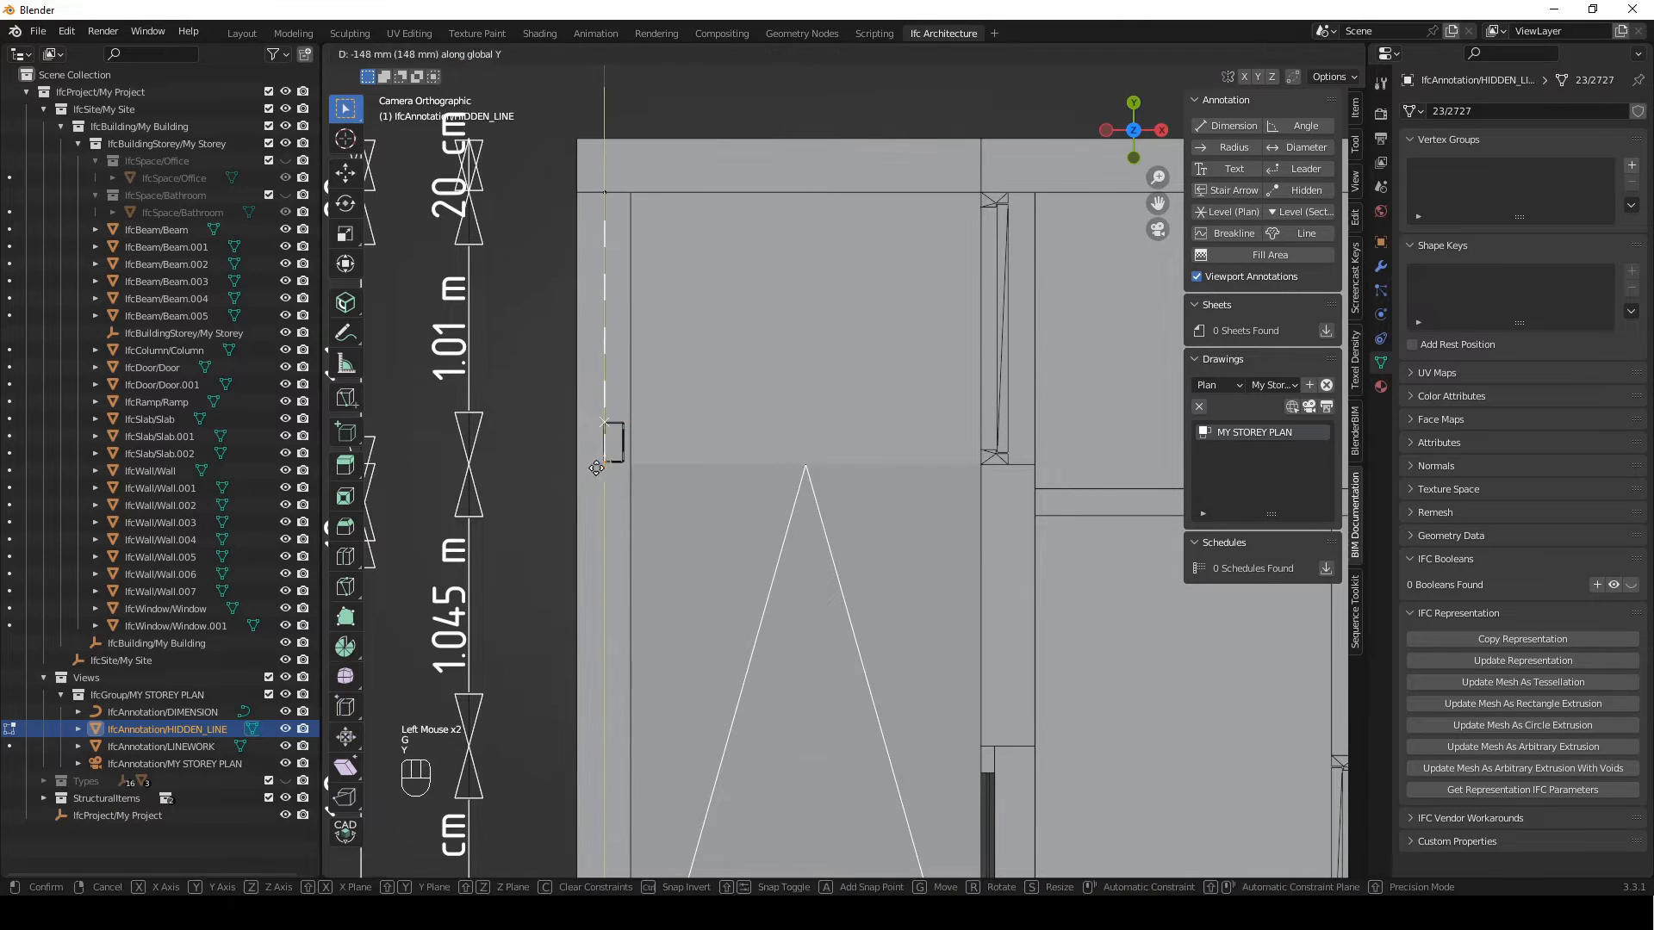
pyautogui.press('y')
pyautogui.click(604, 463)
# Extrude the hidden line along X from the column to the interior wall and finish editing it
pyautogui.press('e')
pyautogui.press('x')
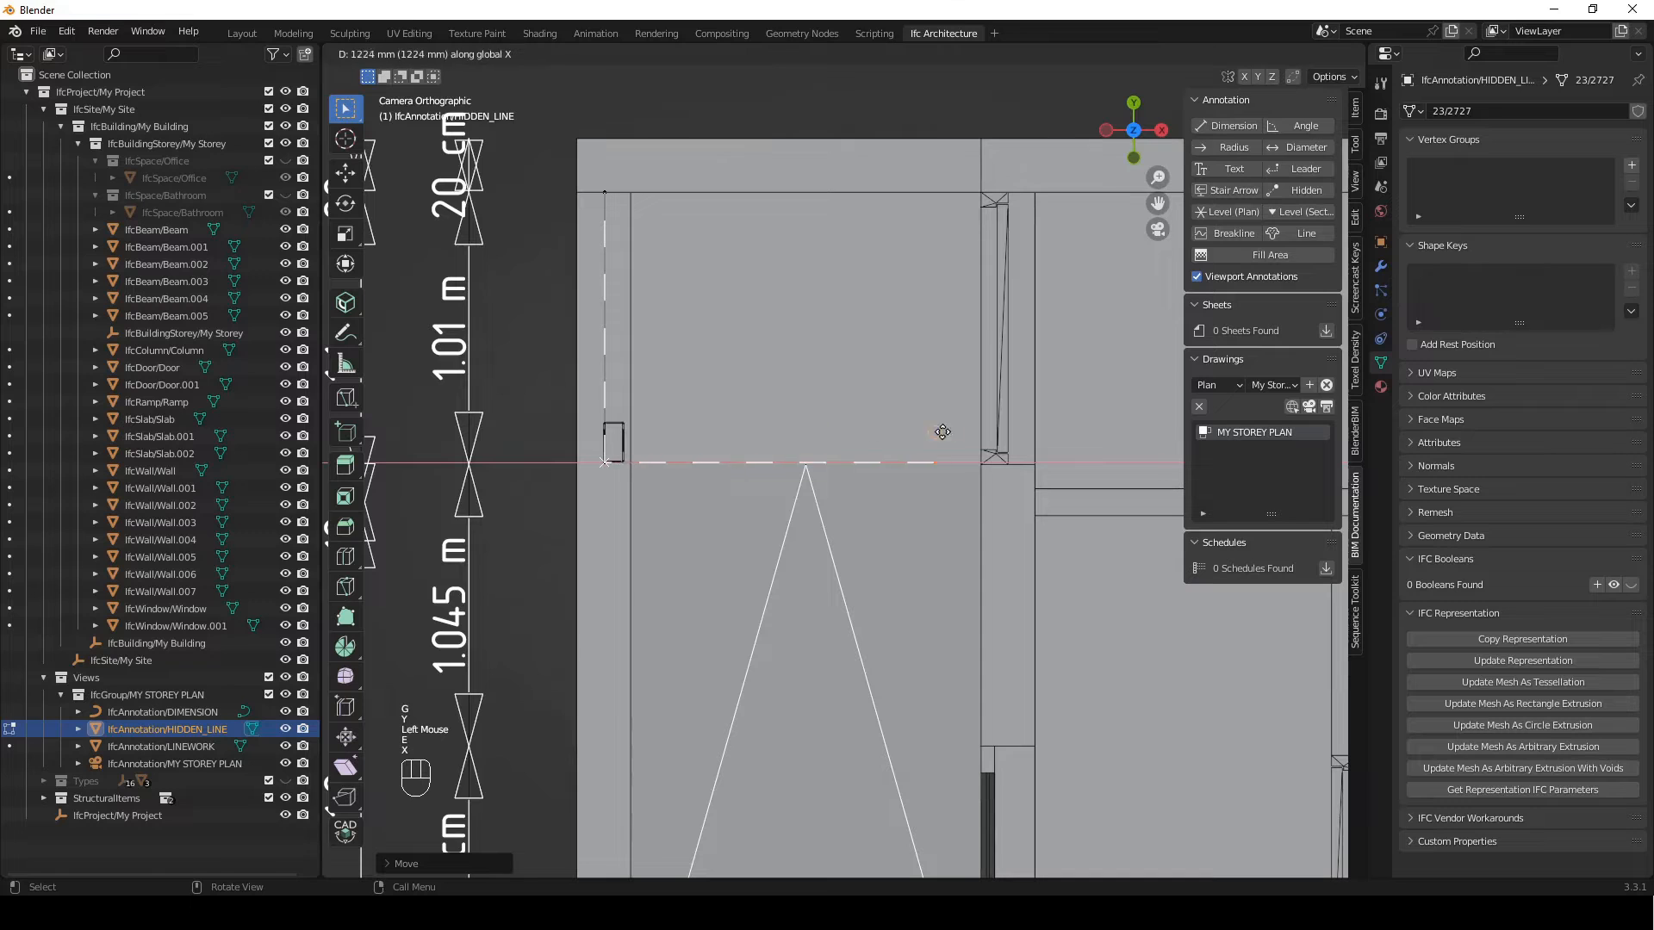
pyautogui.click(966, 455)
pyautogui.keyDown('shift'); pyautogui.moveTo(978, 457); pyautogui.dragTo(922, 480, button='middle'); pyautogui.keyUp('shift')
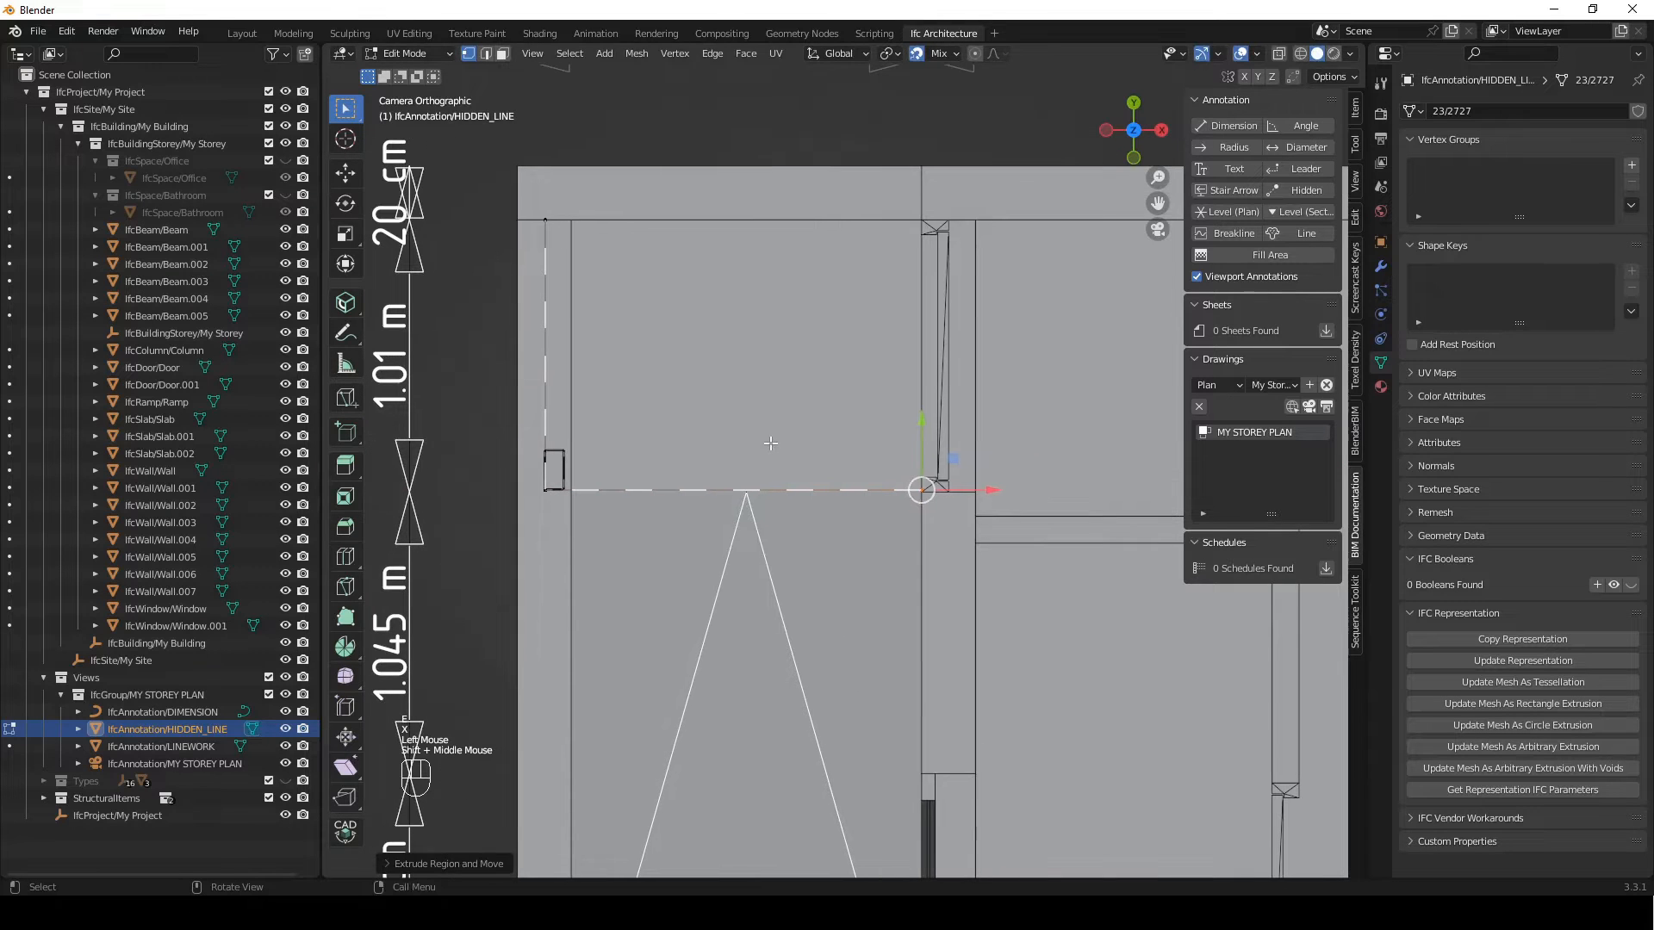
pyautogui.press('Tab')
pyautogui.scroll(-2, 774, 444)
pyautogui.keyDown('shift'); pyautogui.moveTo(937, 403); pyautogui.dragTo(784, 463, button='middle'); pyautogui.keyUp('shift')
pyautogui.scroll(-1, 786, 466)
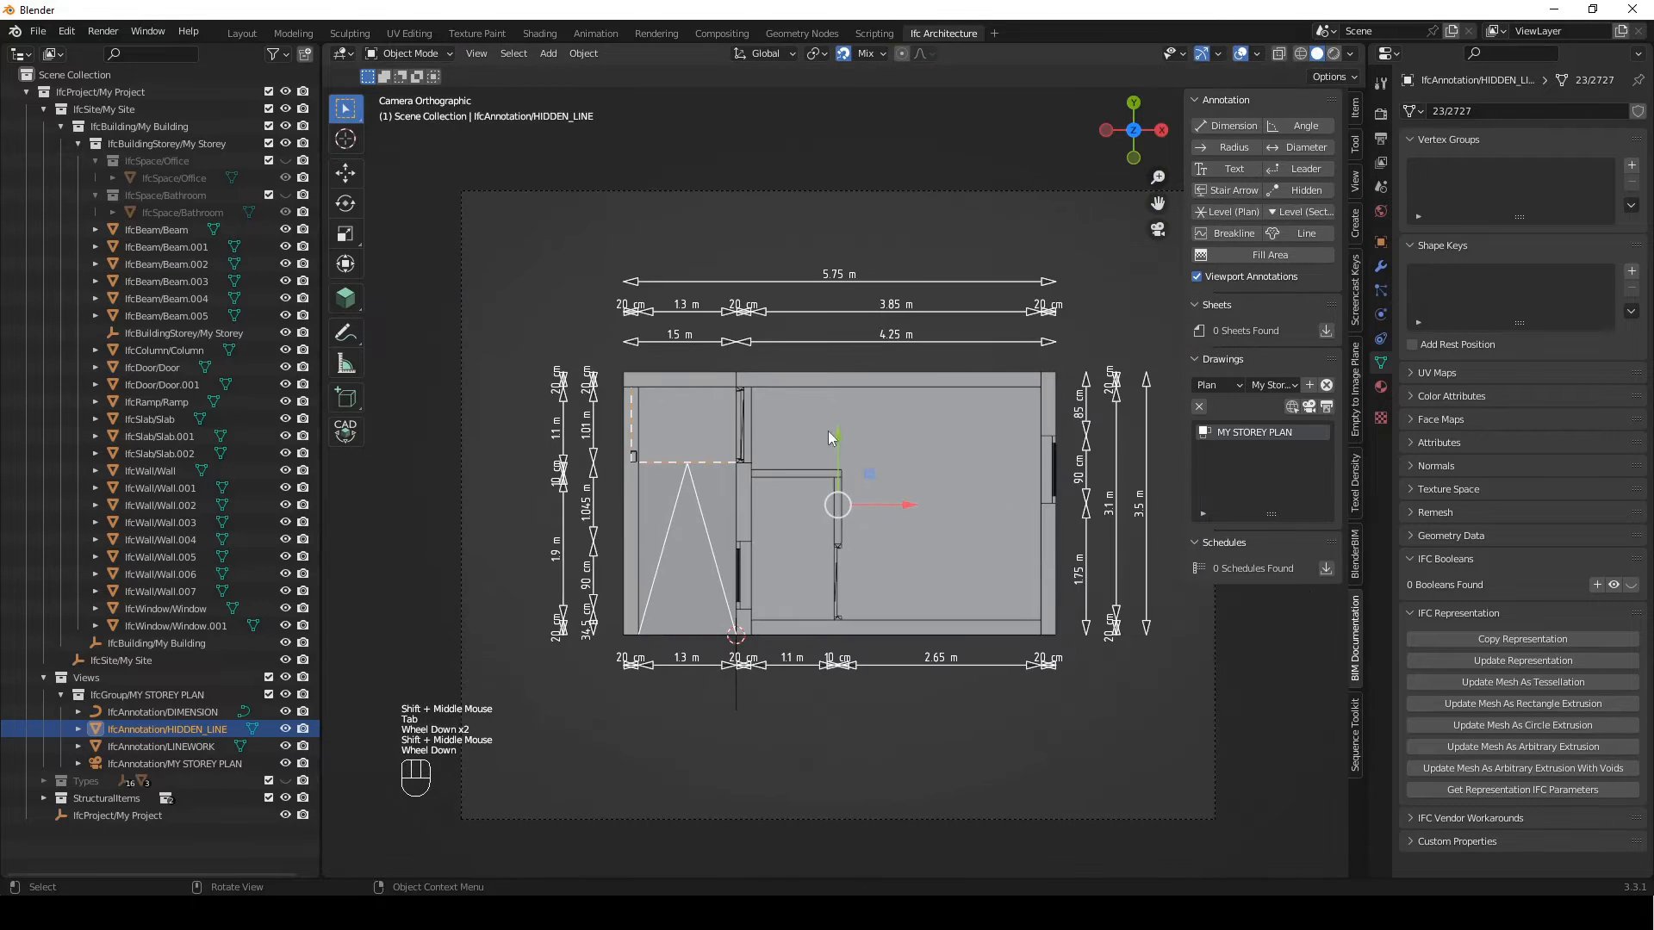
# Working in the top view, move the horizontal hidden line segment along Y onto the beam's lower edge
pyautogui.keyDown('shift'); pyautogui.moveTo(504, 443); pyautogui.dragTo(521, 465, button='middle'); pyautogui.keyUp('shift')
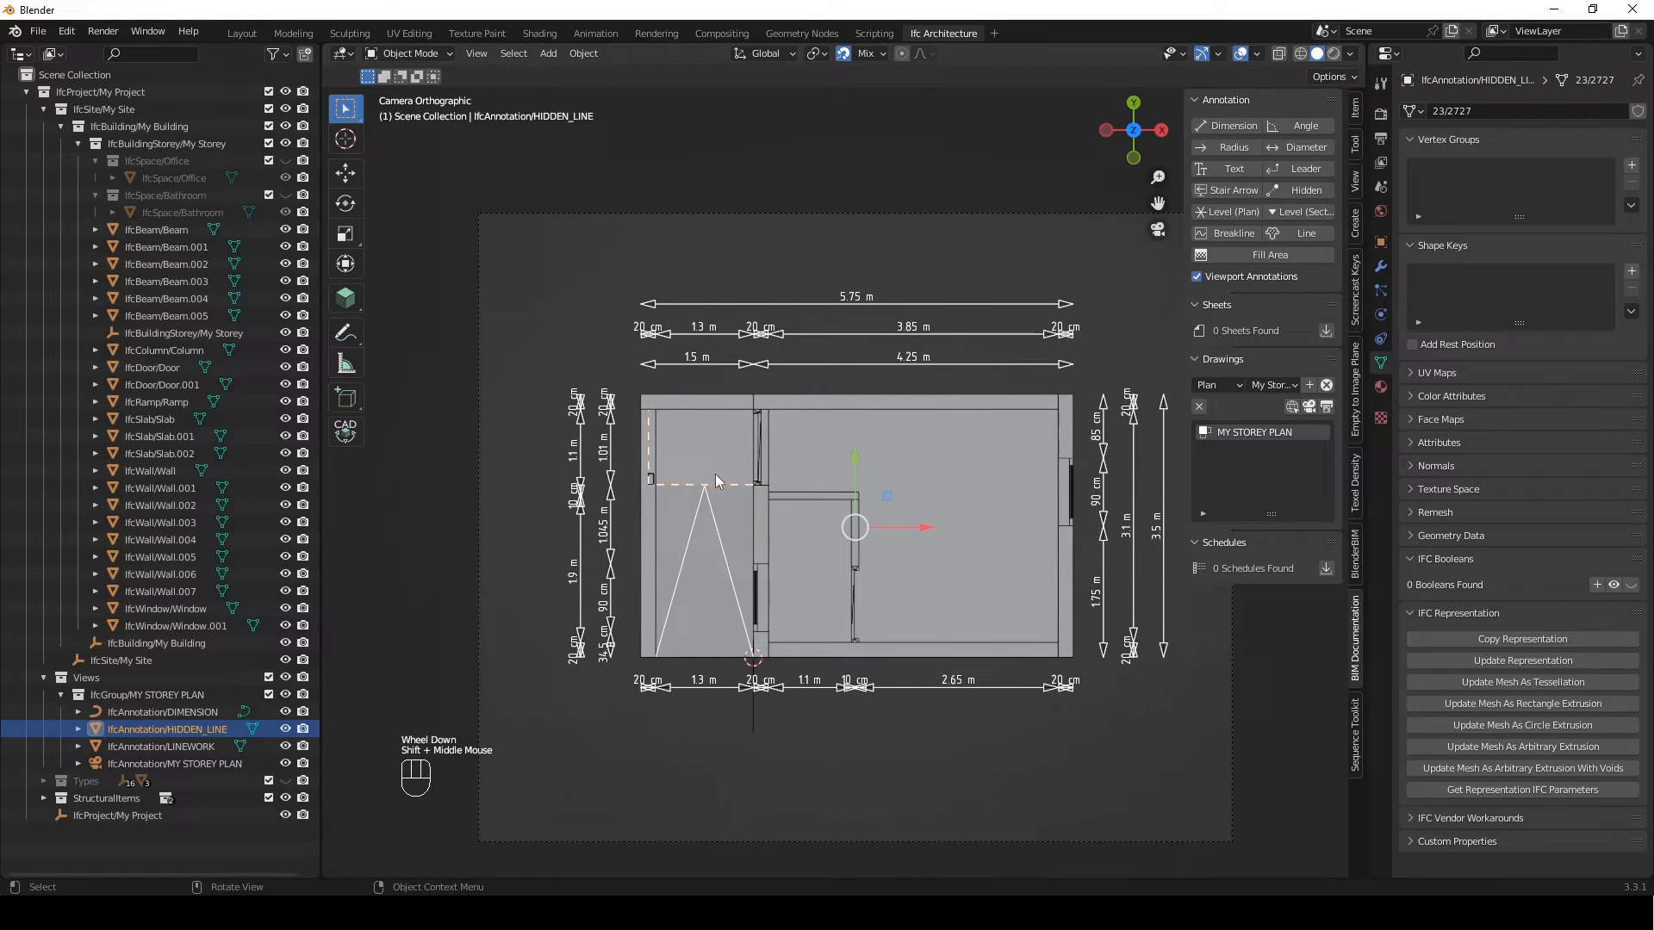
pyautogui.keyDown('shift'); pyautogui.moveTo(864, 288); pyautogui.dragTo(841, 266, button='middle'); pyautogui.keyUp('shift')
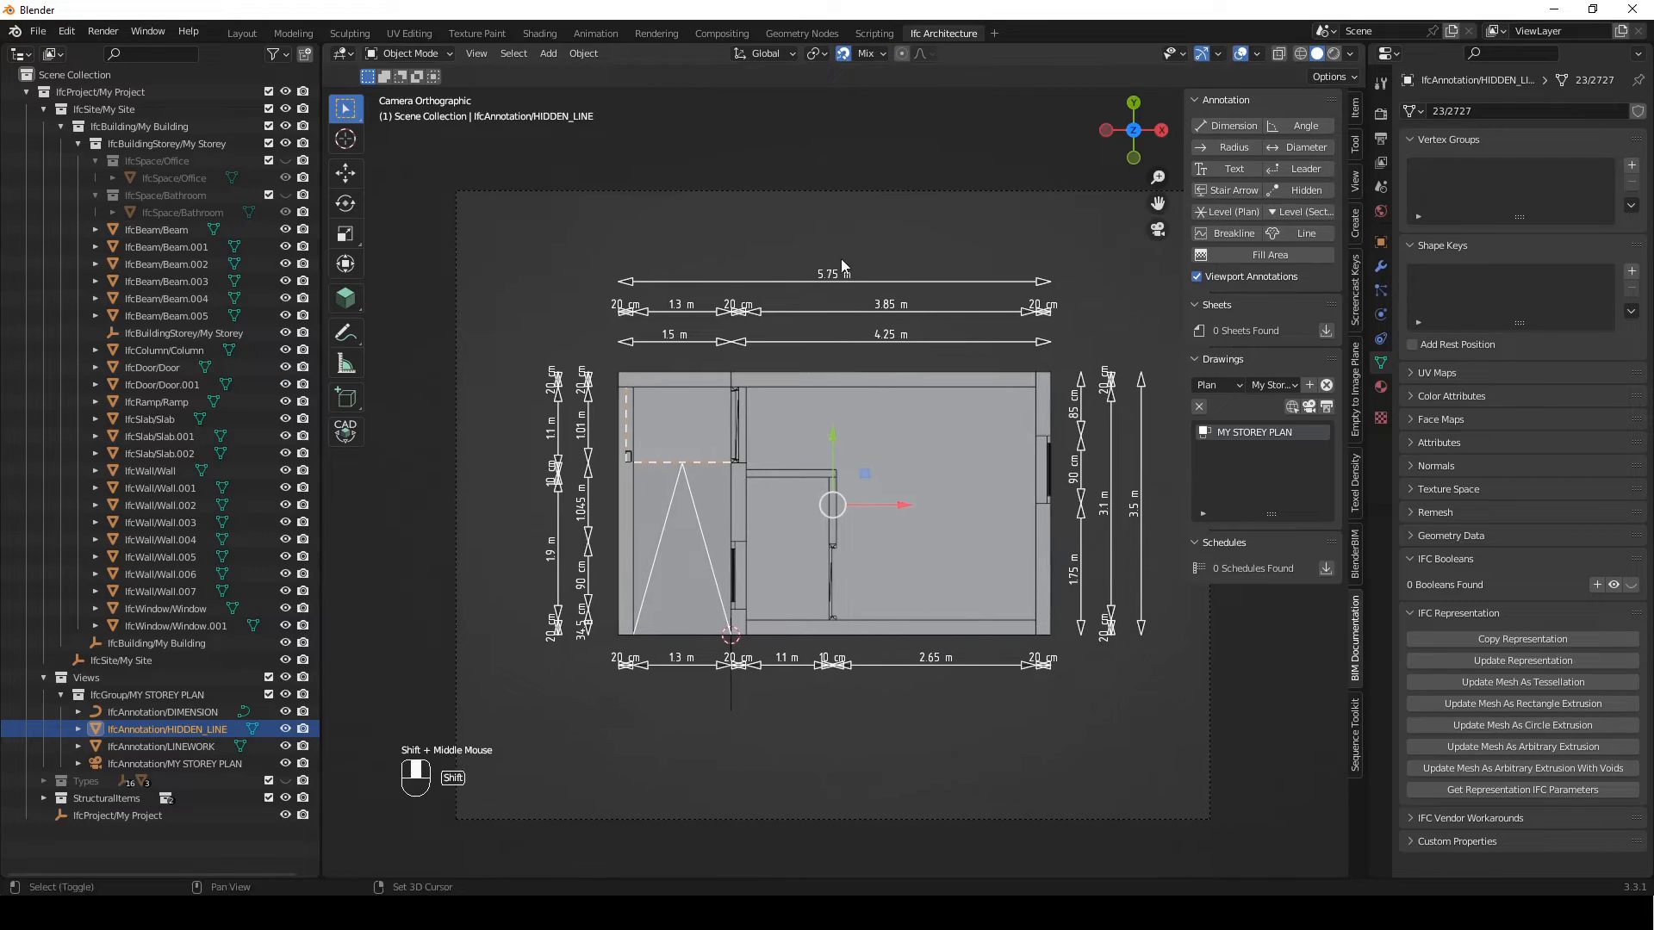
pyautogui.click(395, 590)
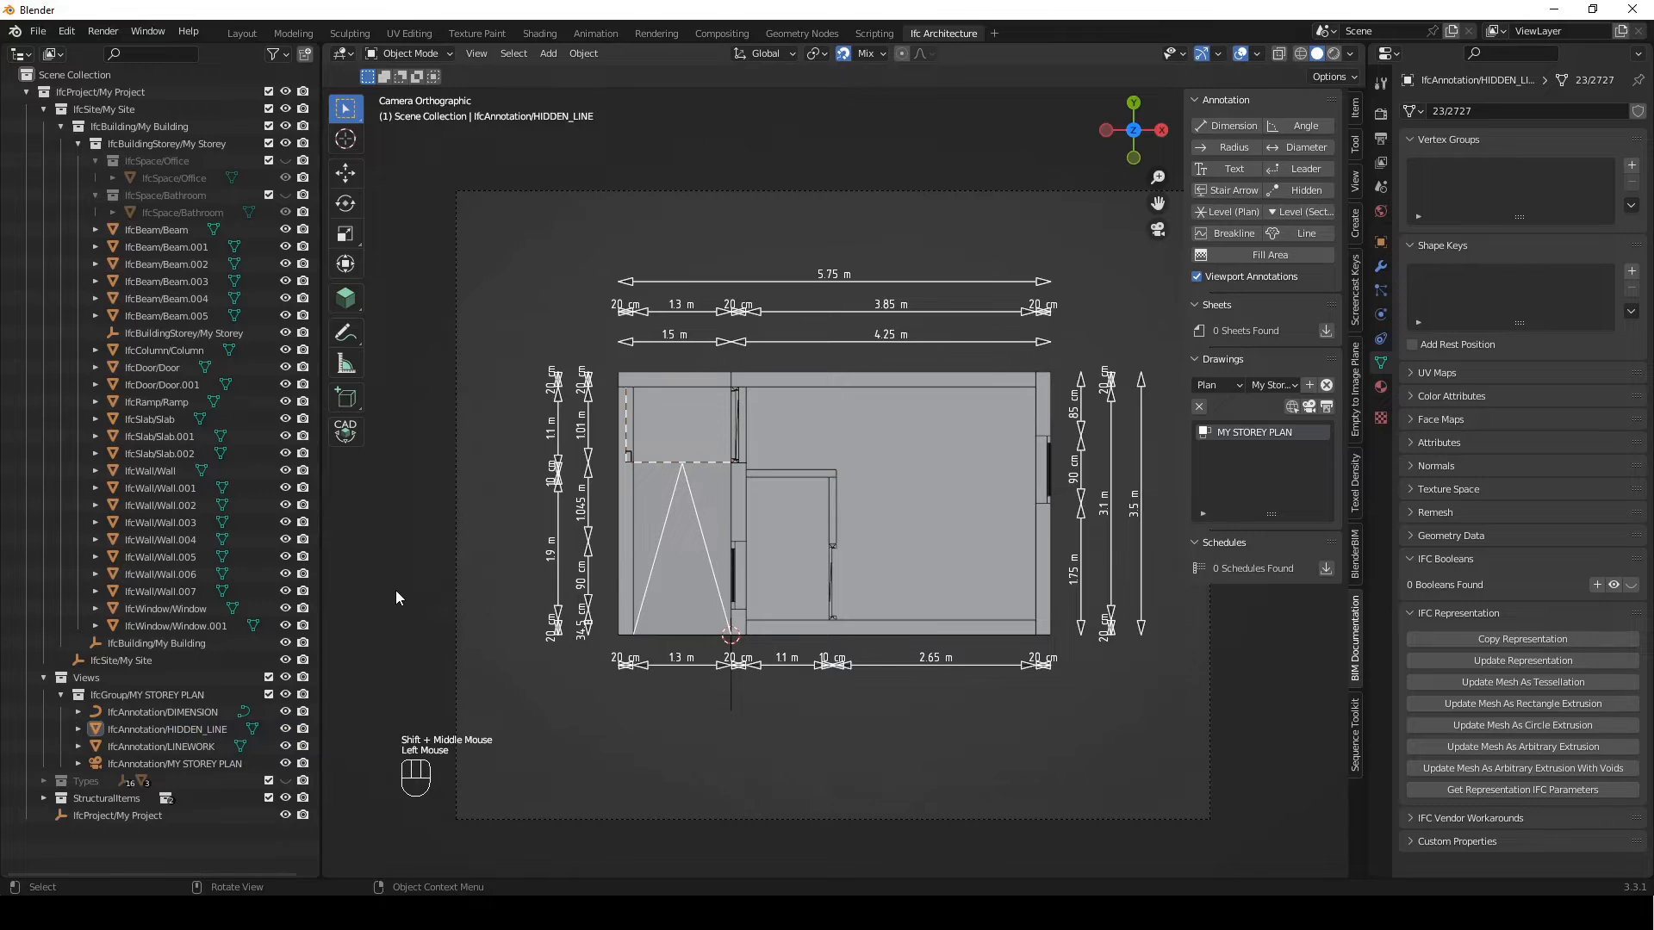
pyautogui.press('KP_7')
pyautogui.scroll(3, 850, 374)
pyautogui.keyDown('shift'); pyautogui.moveTo(849, 374); pyautogui.dragTo(804, 431, button='middle'); pyautogui.keyUp('shift')
pyautogui.scroll(2, 687, 389)
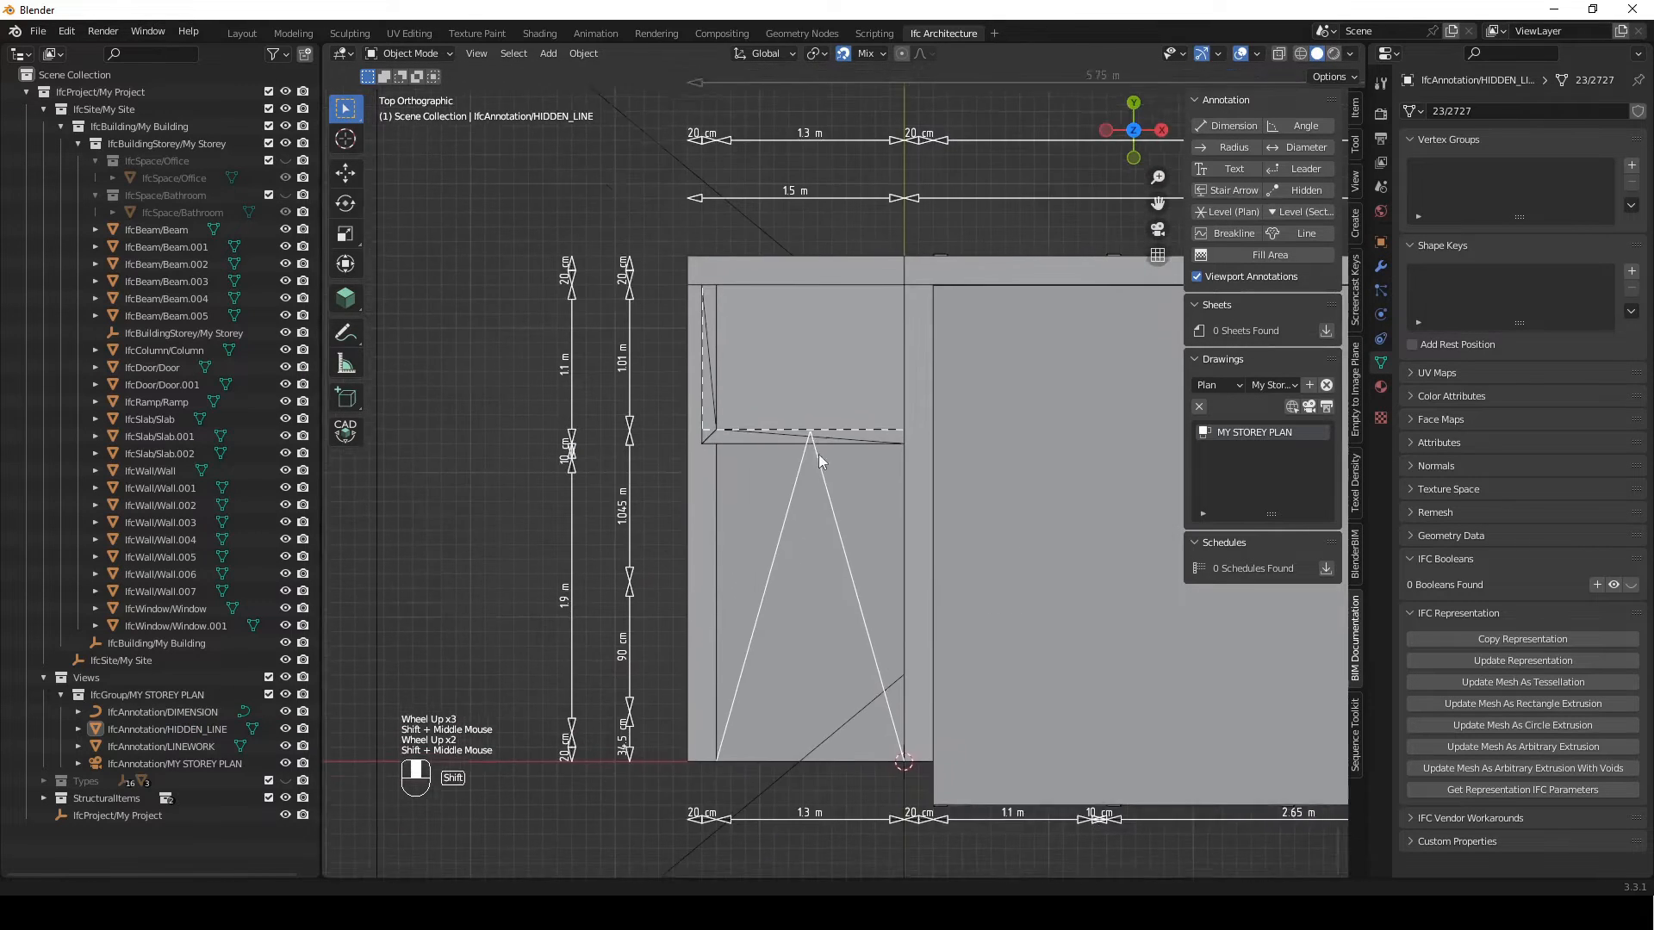
pyautogui.scroll(3, 768, 488)
pyautogui.moveTo(768, 488)
pyautogui.keyDown('shift'); pyautogui.mouseDown(button='middle')
pyautogui.moveTo(776, 515)
pyautogui.moveTo(752, 501)
pyautogui.mouseUp(button='middle'); pyautogui.keyUp('shift')
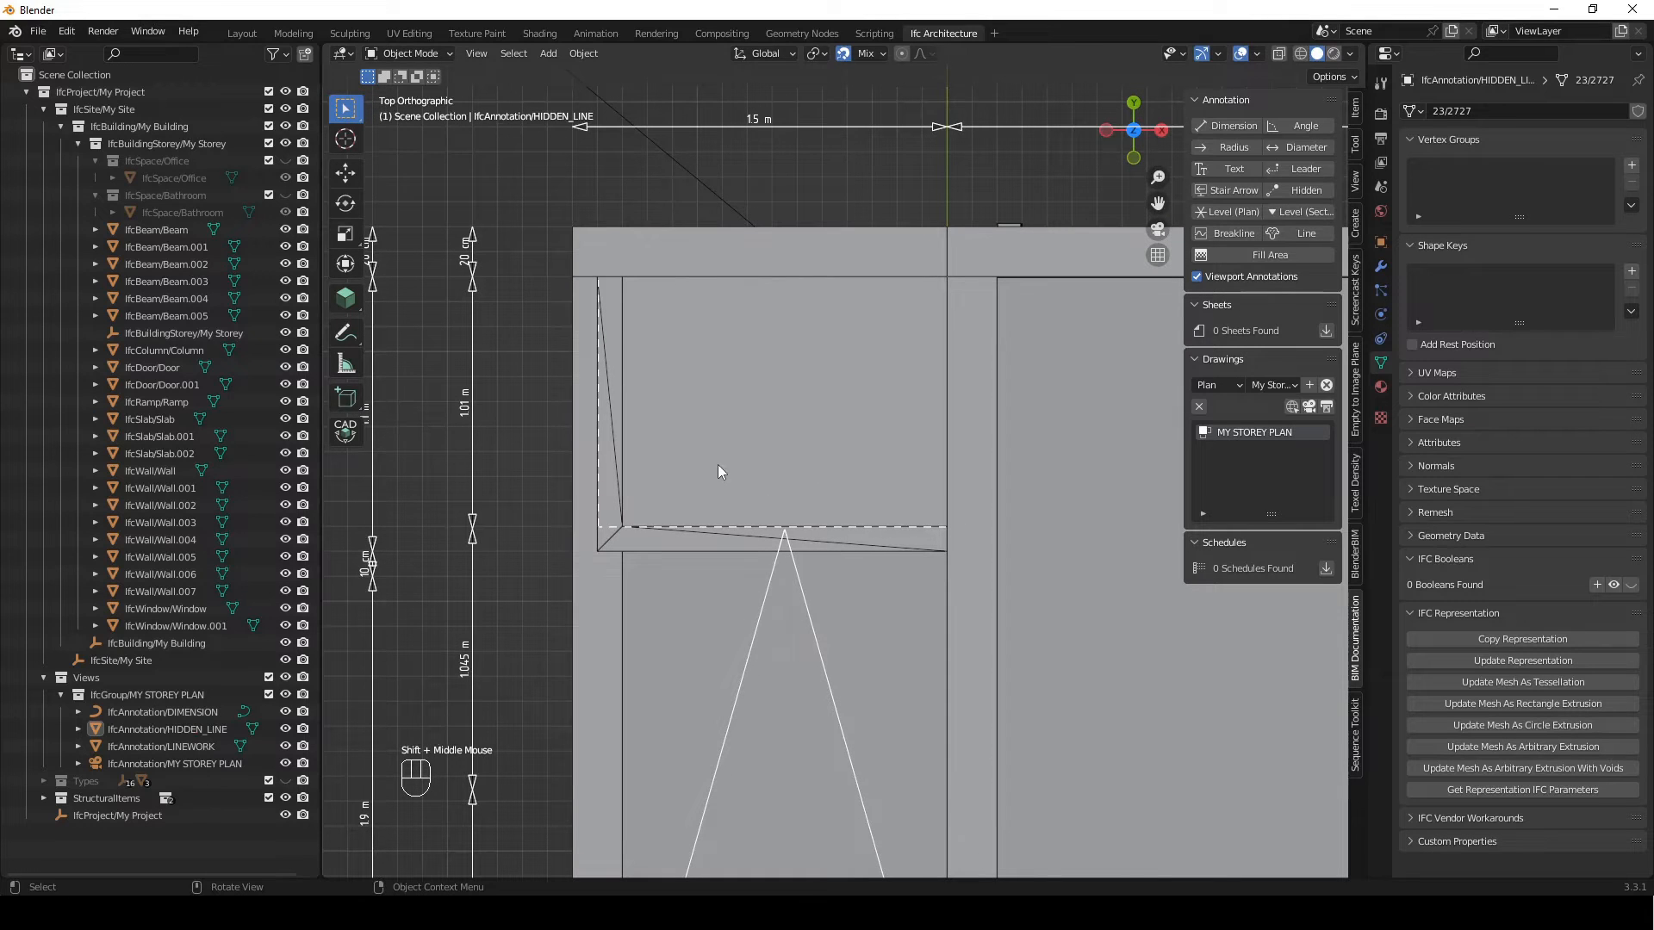
pyautogui.press('Tab')
pyautogui.moveTo(1034, 463); pyautogui.dragTo(591, 567)
pyautogui.press('g')
pyautogui.press('y')
pyautogui.click(674, 554)
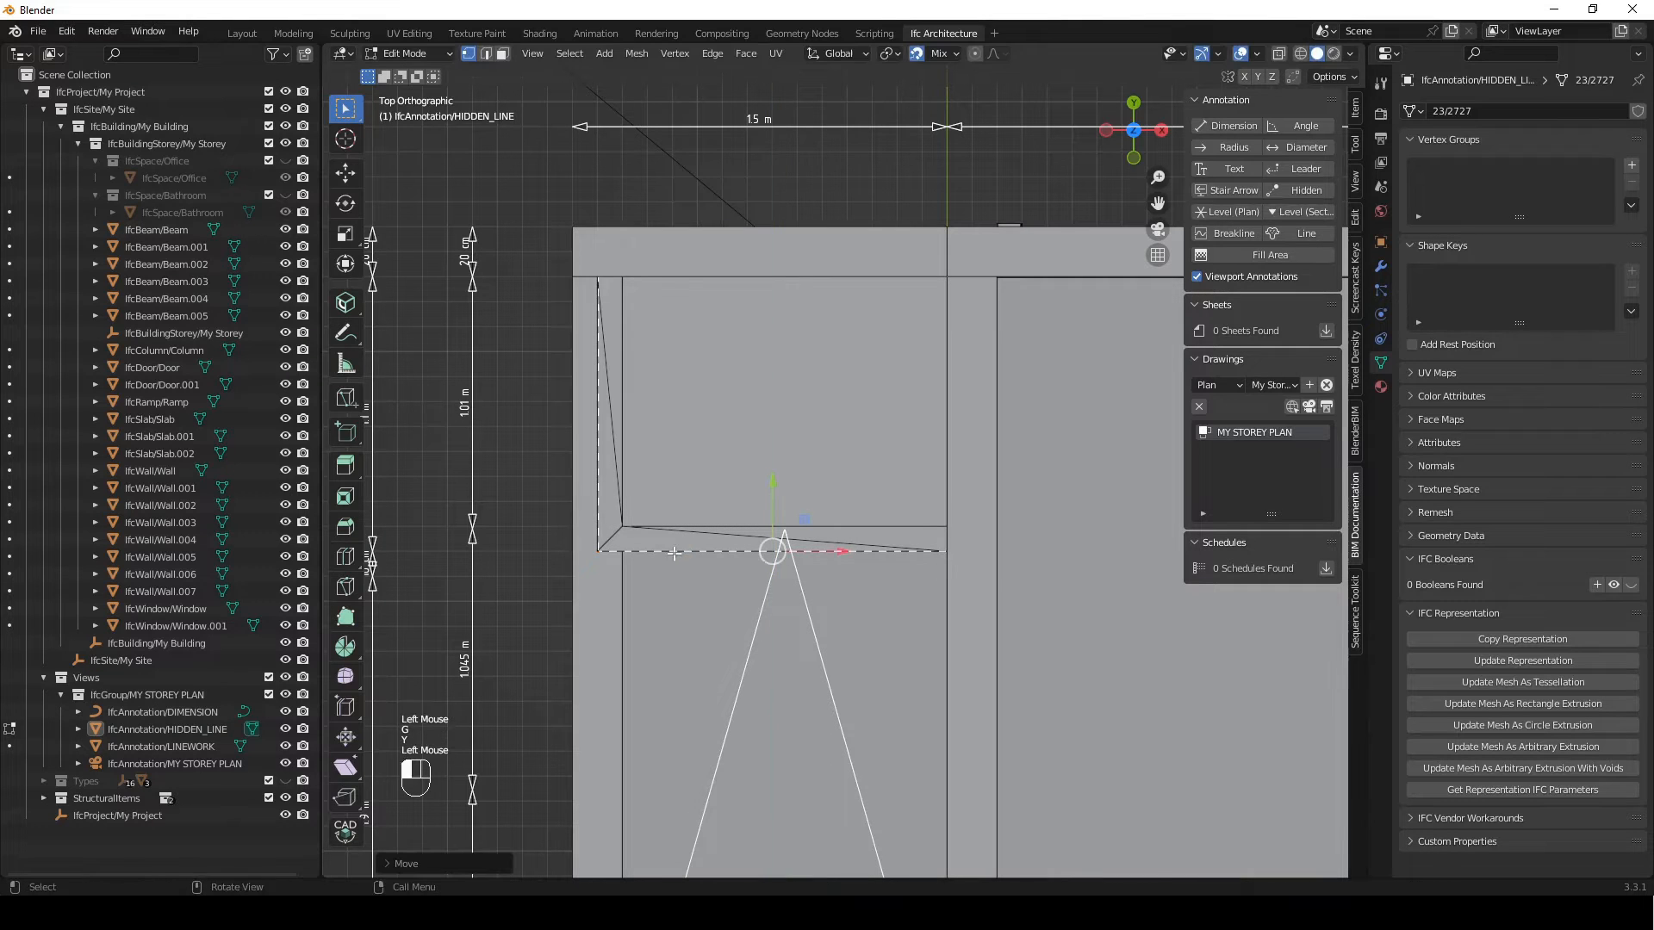
# Align the vertical hidden line segment along X with the beam's outer edge and finish editing it
pyautogui.click(622, 498)
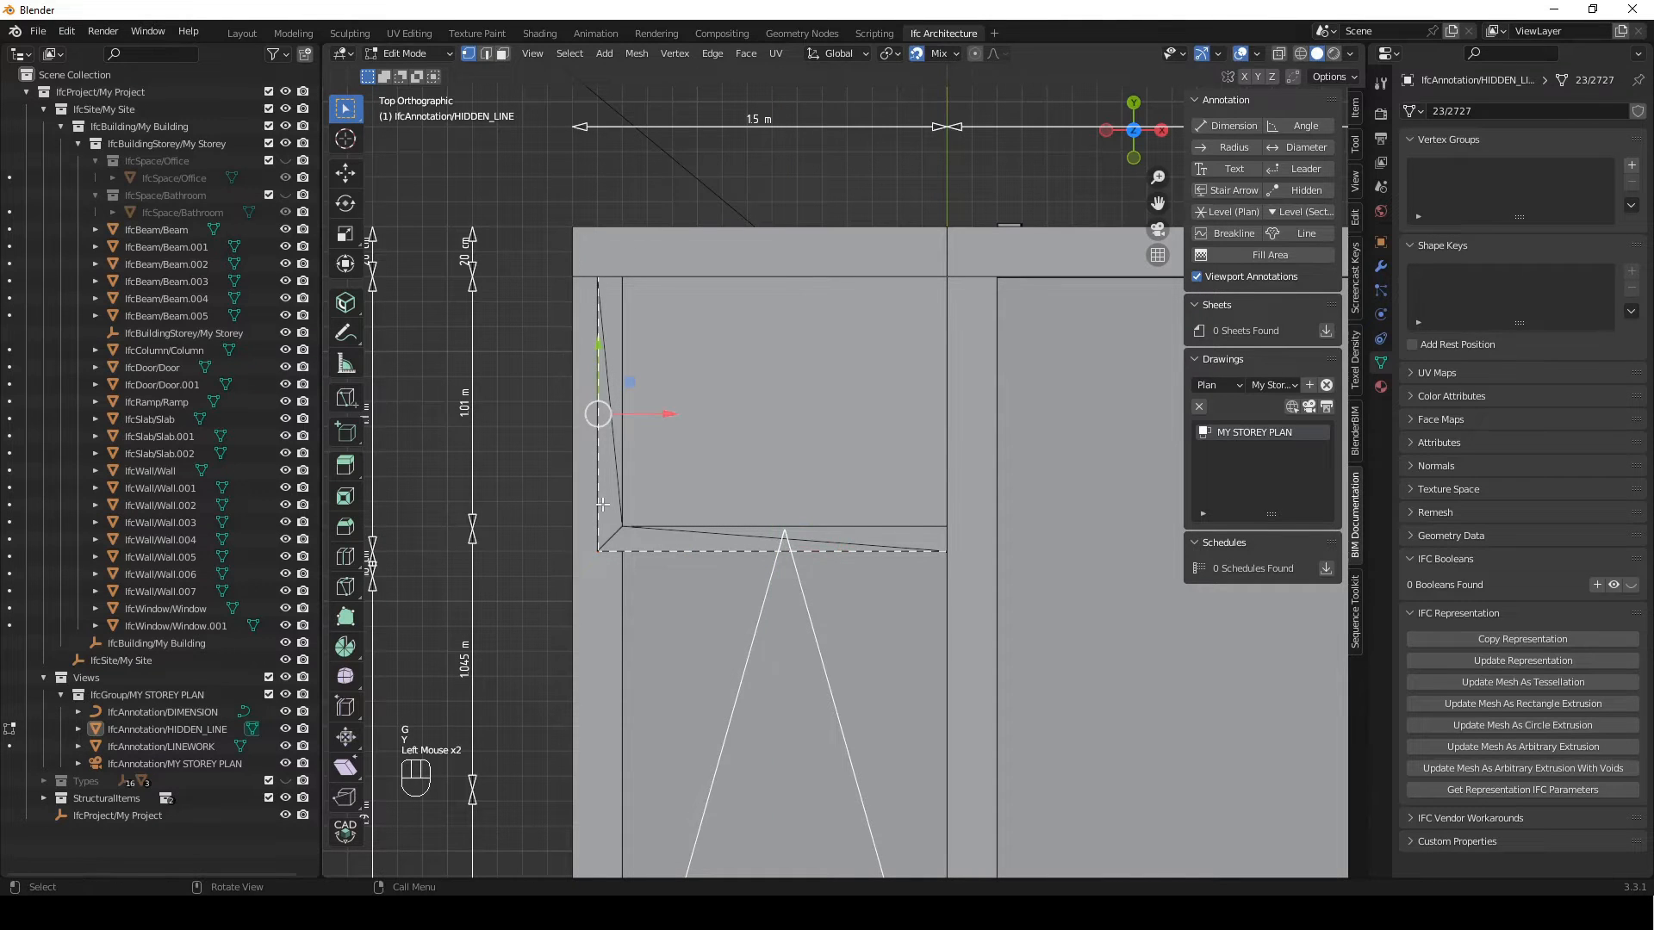
pyautogui.press('g')
pyautogui.press('x')
pyautogui.click(594, 502)
pyautogui.press('Tab')
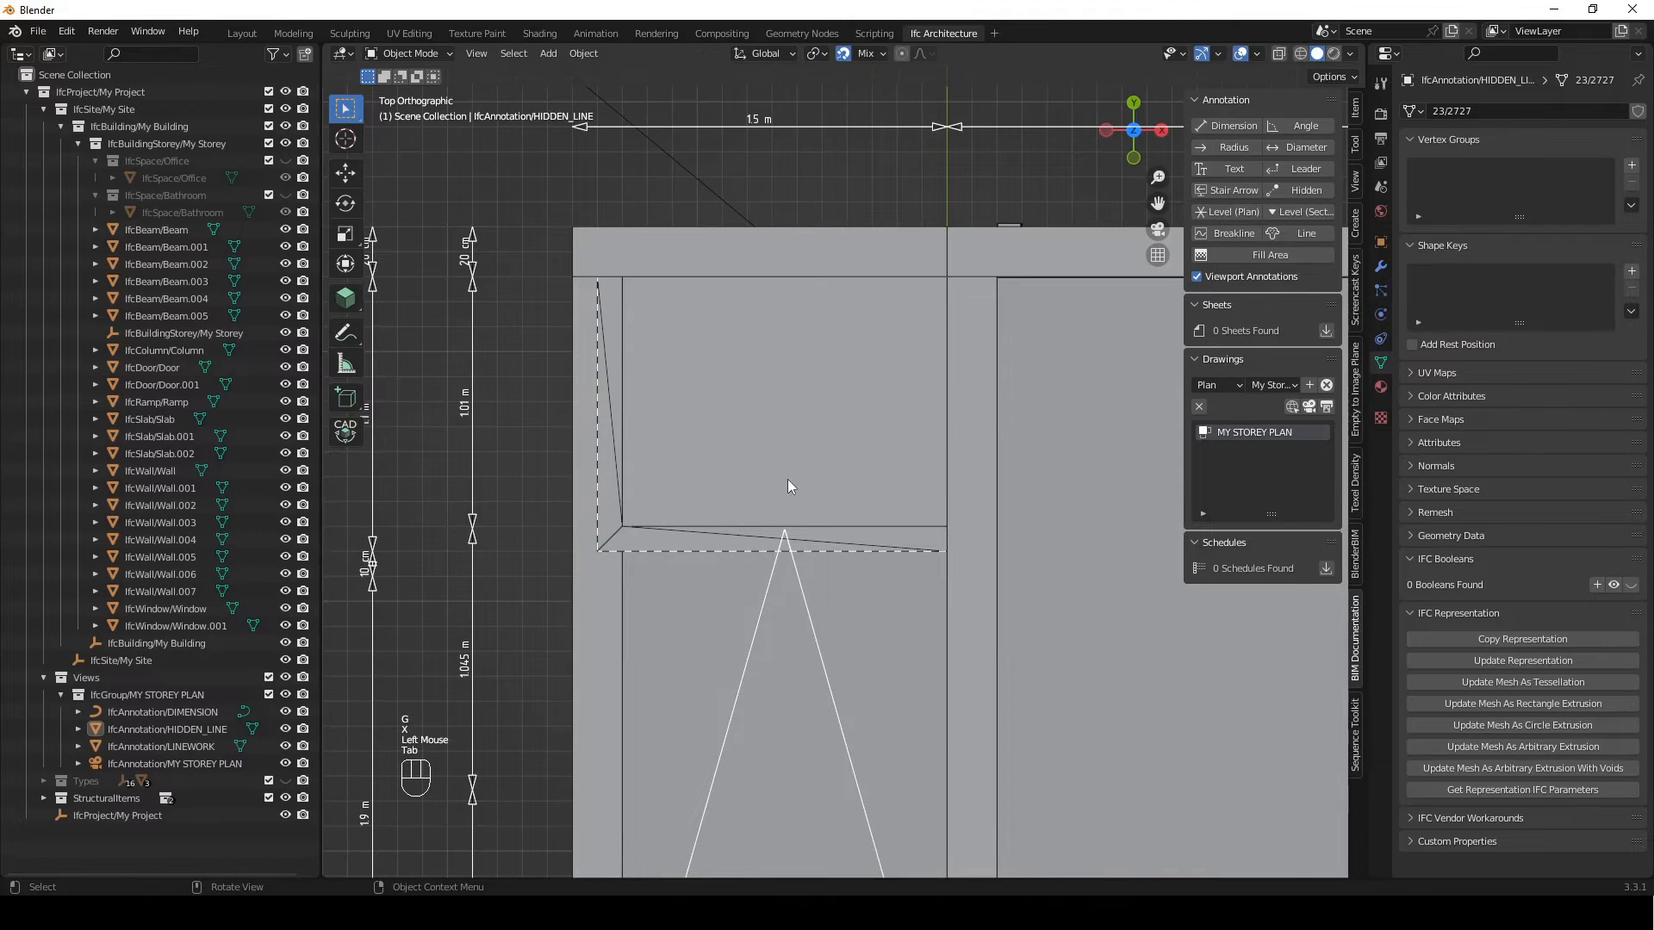
# Return to the camera view and examine how the hidden lines and ramp lines sit in the storey plan
pyautogui.scroll(-2, 787, 479)
pyautogui.keyDown('shift'); pyautogui.moveTo(689, 263); pyautogui.dragTo(515, 265, button='middle'); pyautogui.keyUp('shift')
pyautogui.scroll(-2, 514, 266)
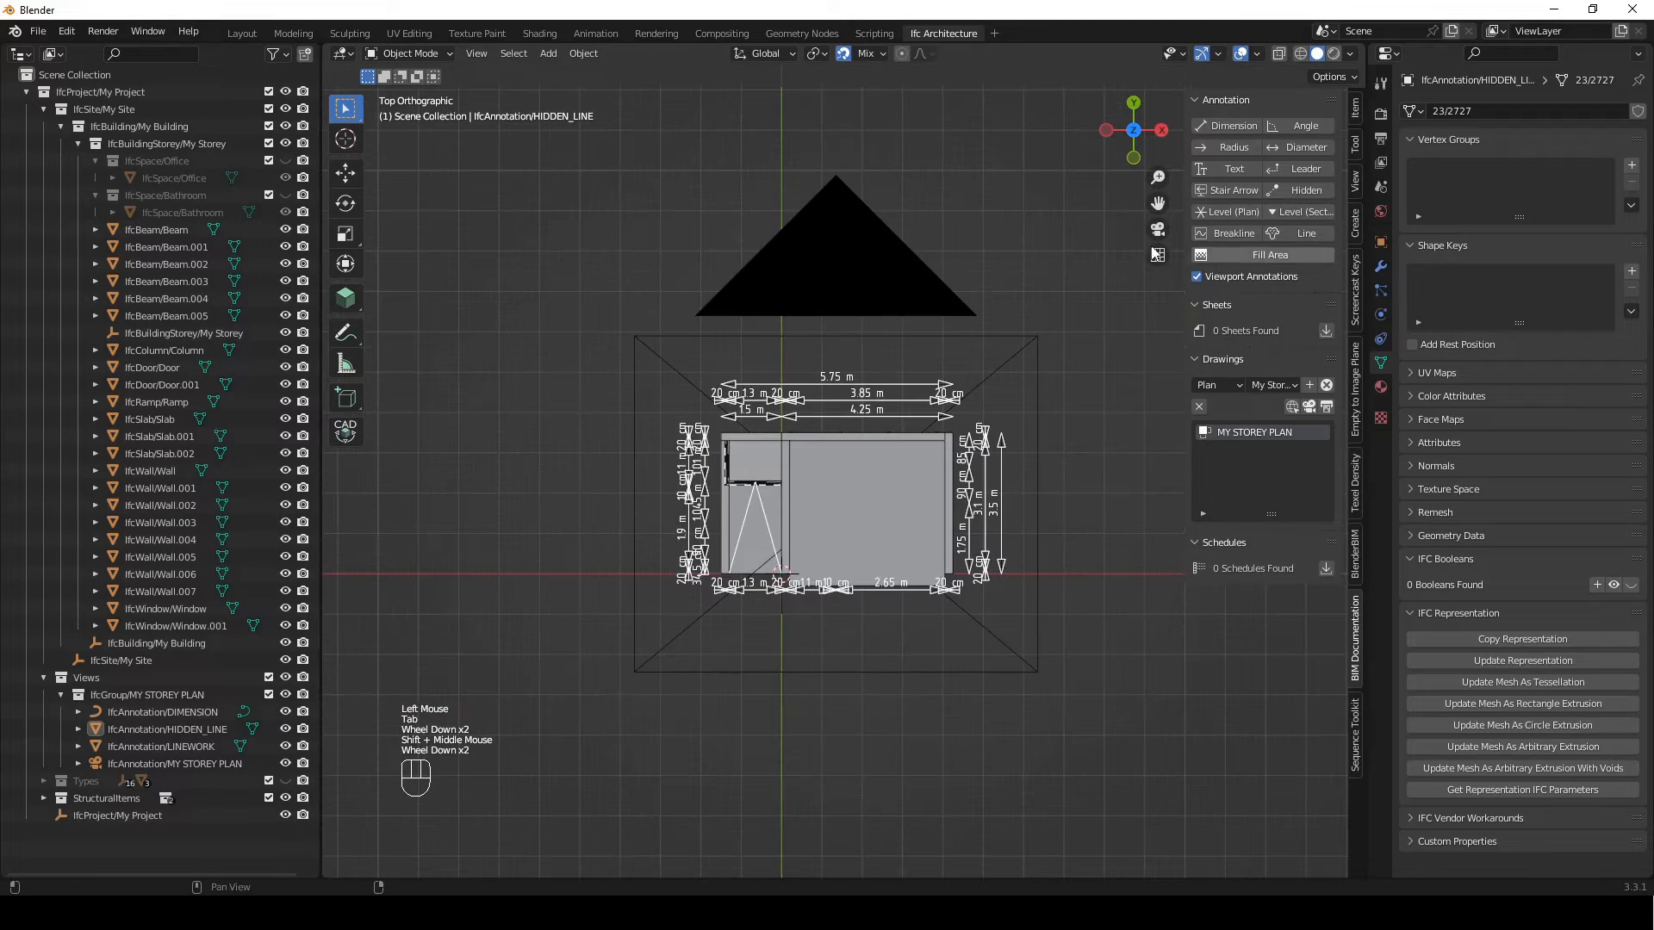
pyautogui.click(1039, 273)
pyautogui.press('KP_0')
pyautogui.scroll(1, 693, 319)
pyautogui.keyDown('shift'); pyautogui.moveTo(508, 457); pyautogui.dragTo(753, 500, button='middle'); pyautogui.keyUp('shift')
pyautogui.scroll(2, 917, 427)
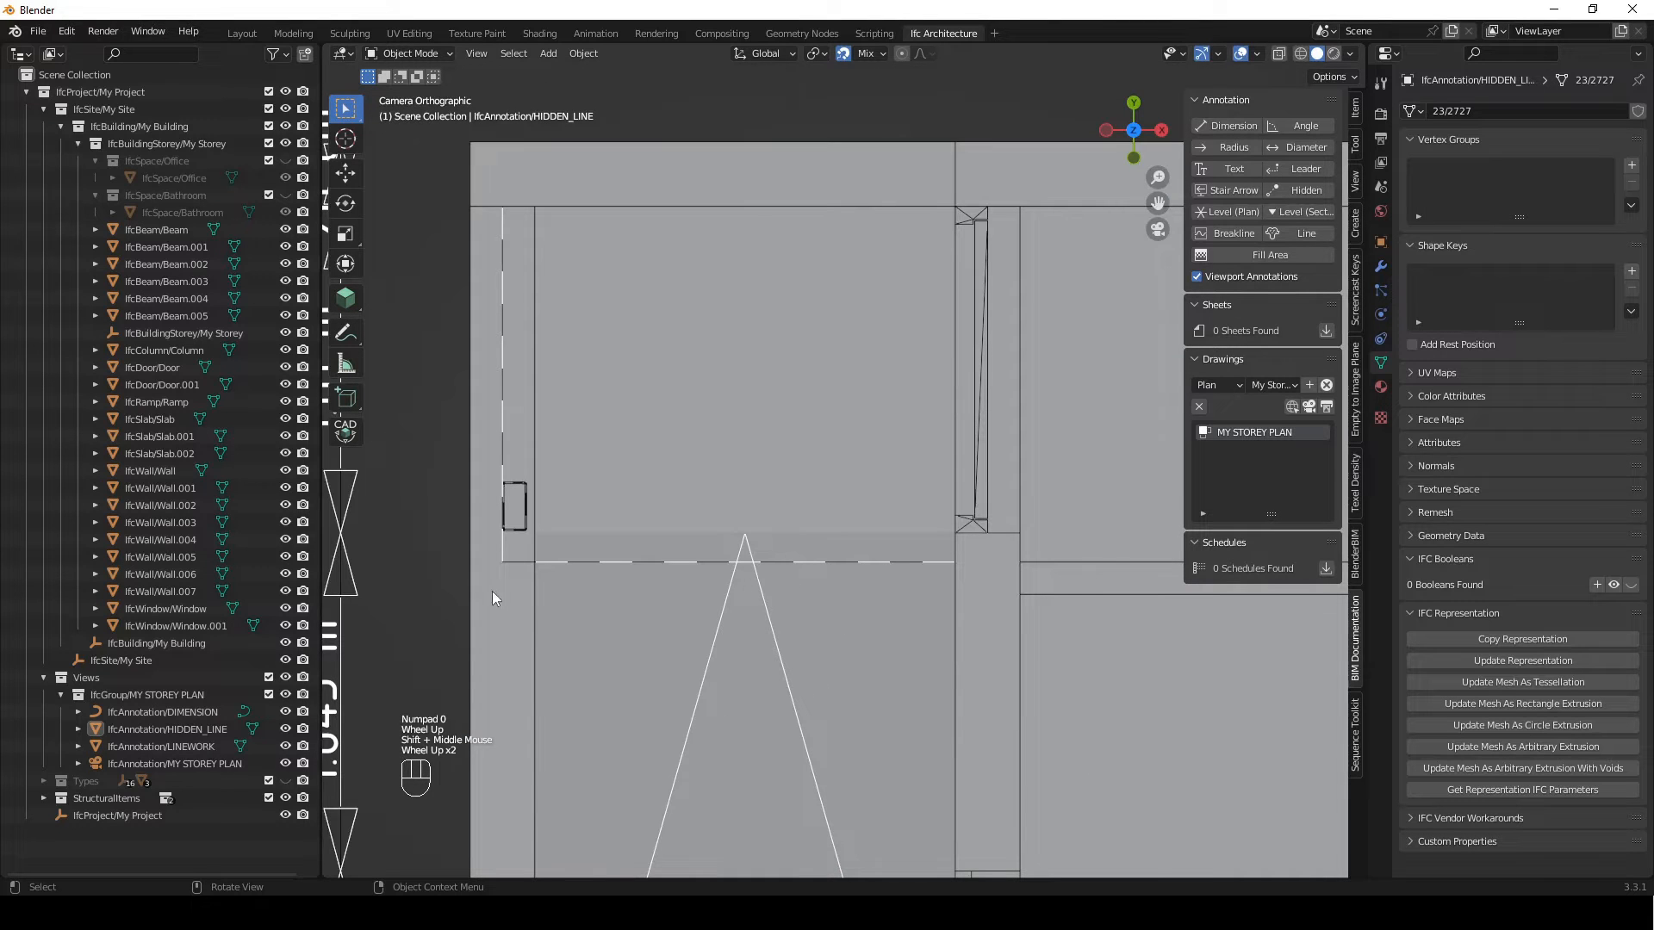
pyautogui.scroll(-2, 994, 570)
pyautogui.keyDown('shift'); pyautogui.moveTo(818, 517); pyautogui.dragTo(704, 498, button='middle'); pyautogui.keyUp('shift')
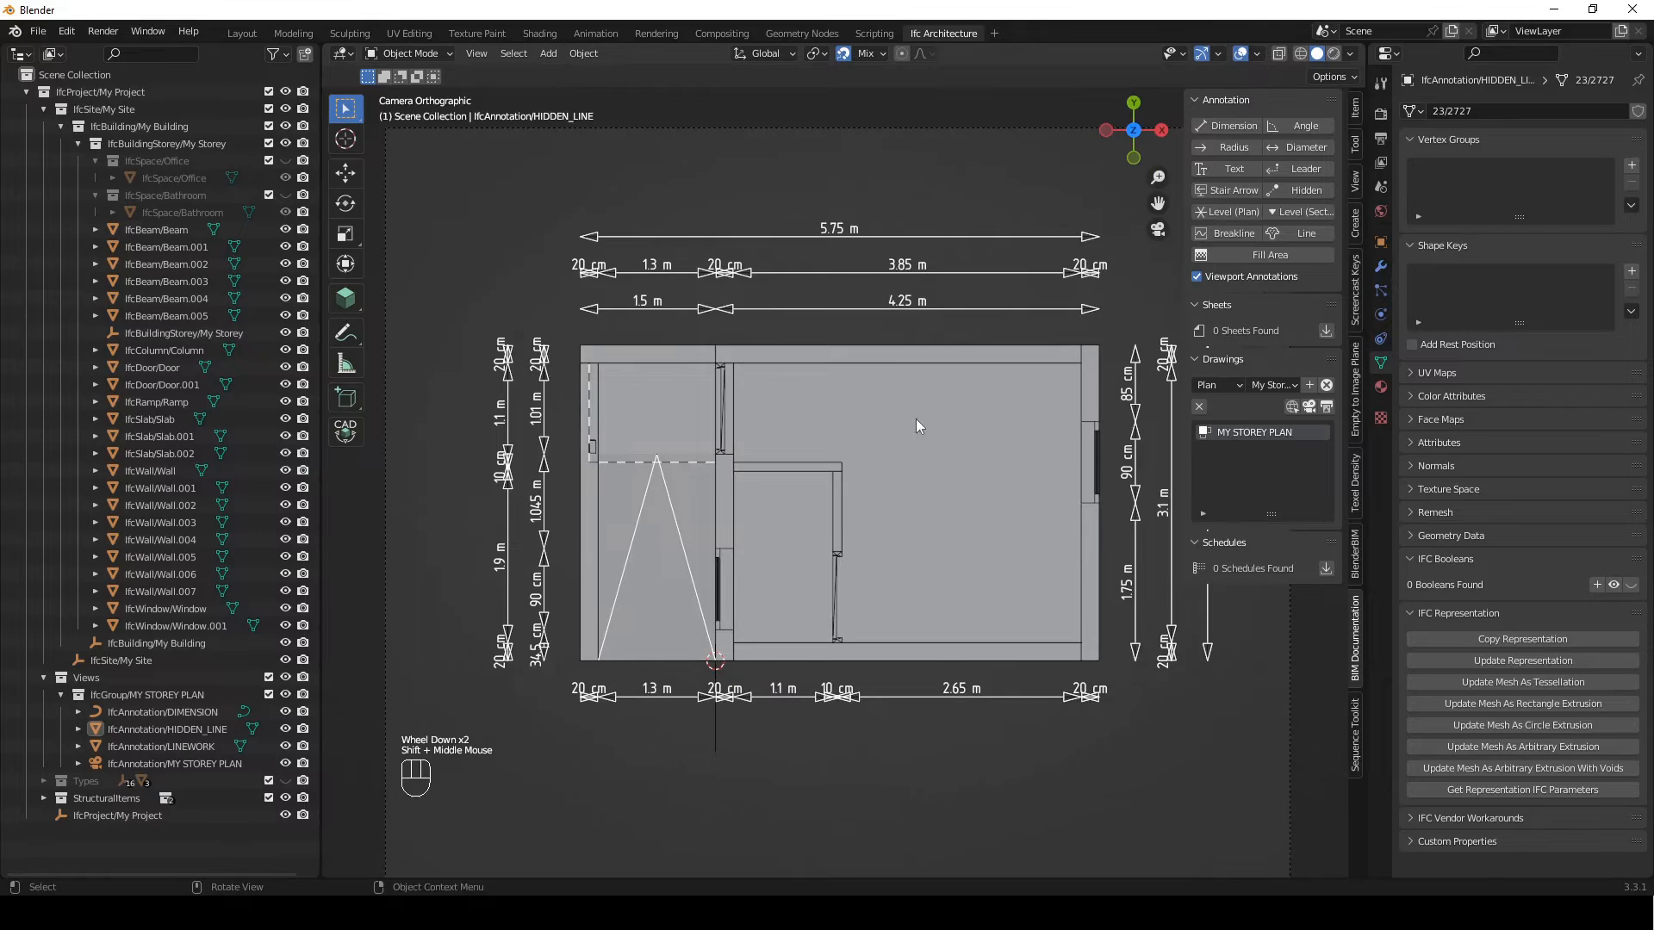
pyautogui.keyDown('shift'); pyautogui.moveTo(832, 434); pyautogui.dragTo(797, 451, button='middle'); pyautogui.keyUp('shift')
pyautogui.scroll(-1, 789, 405)
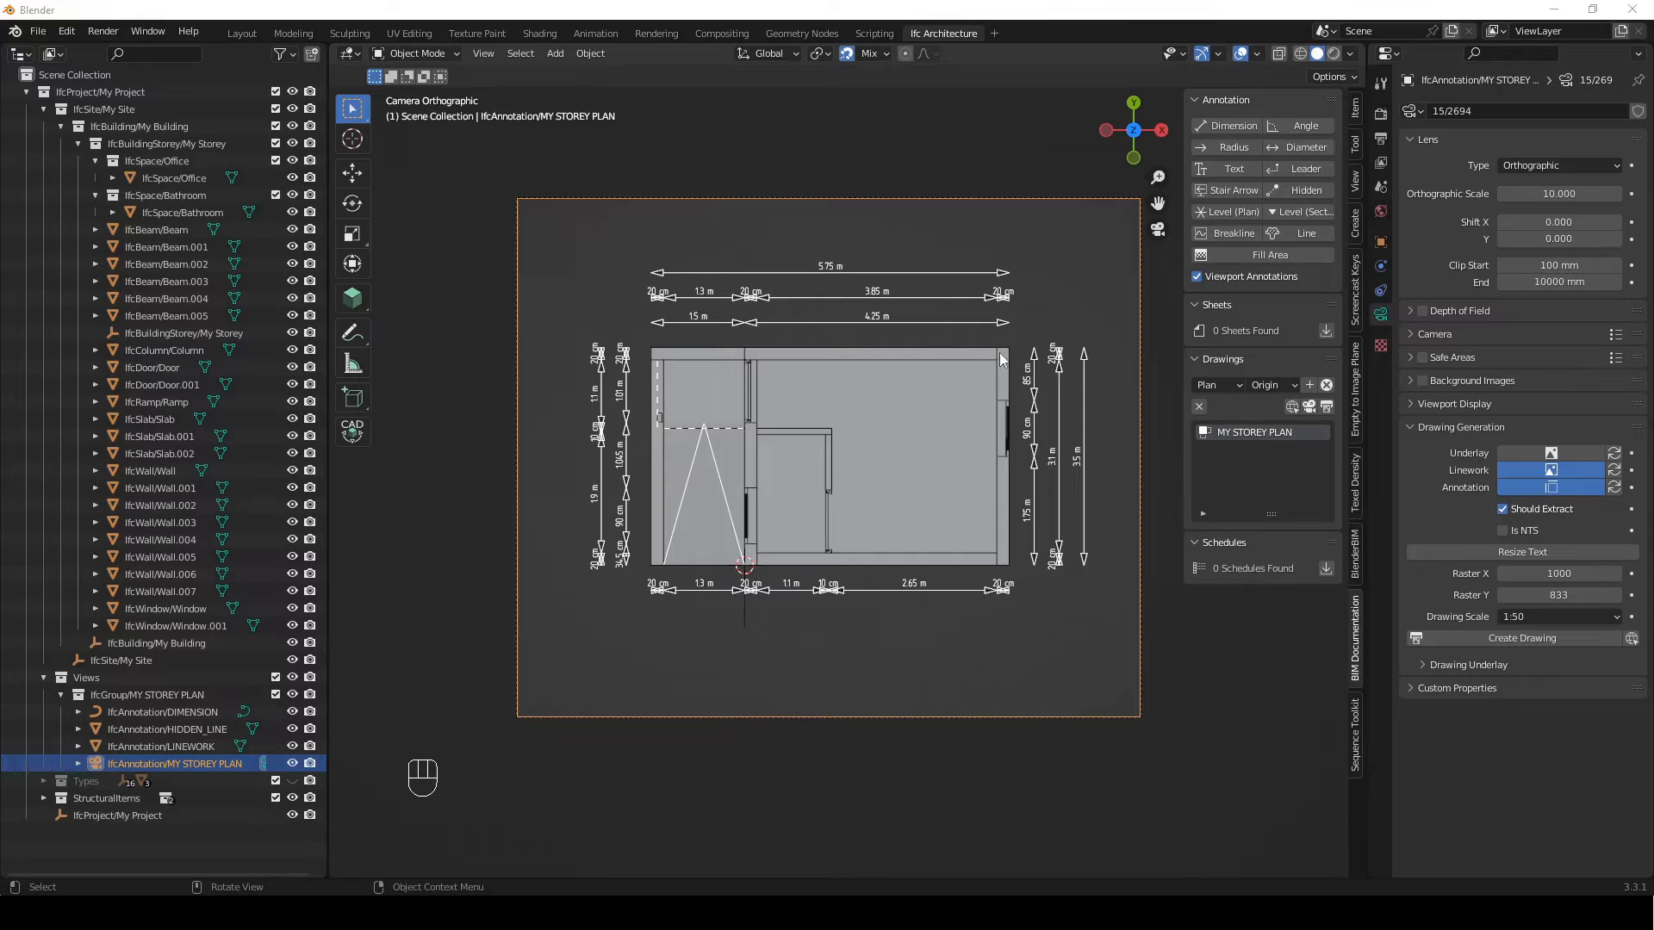
# Add a Text annotation to the storey plan and place it at the middle of the ramp's lower edge
pyautogui.click(1356, 657)
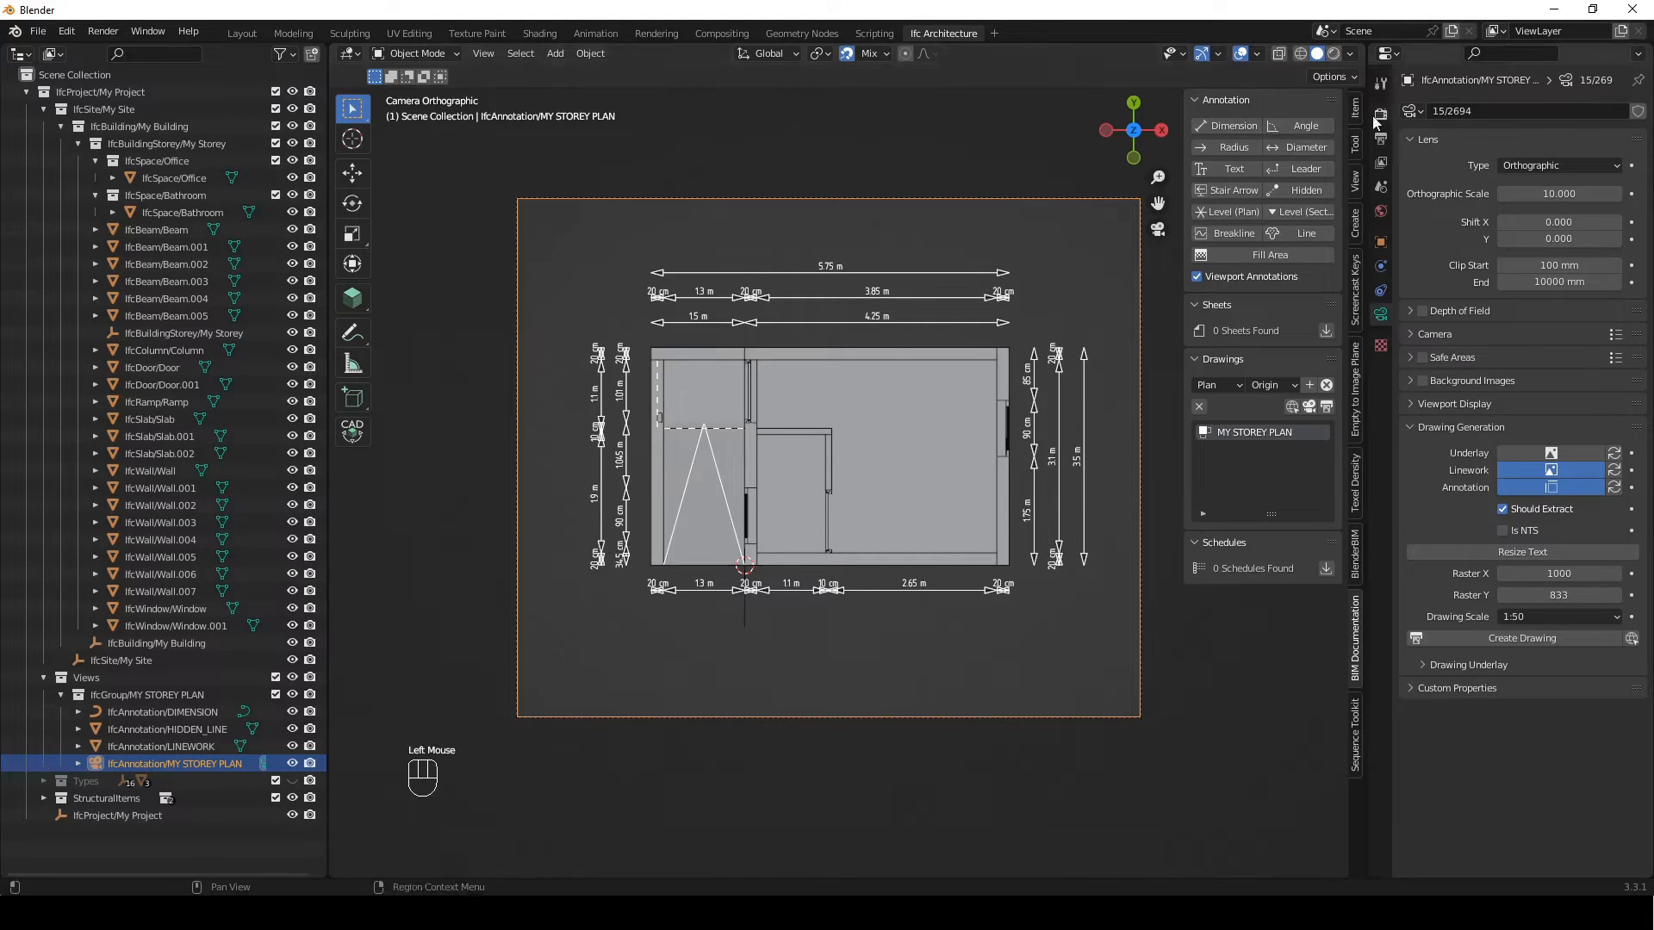
pyautogui.click(1244, 170)
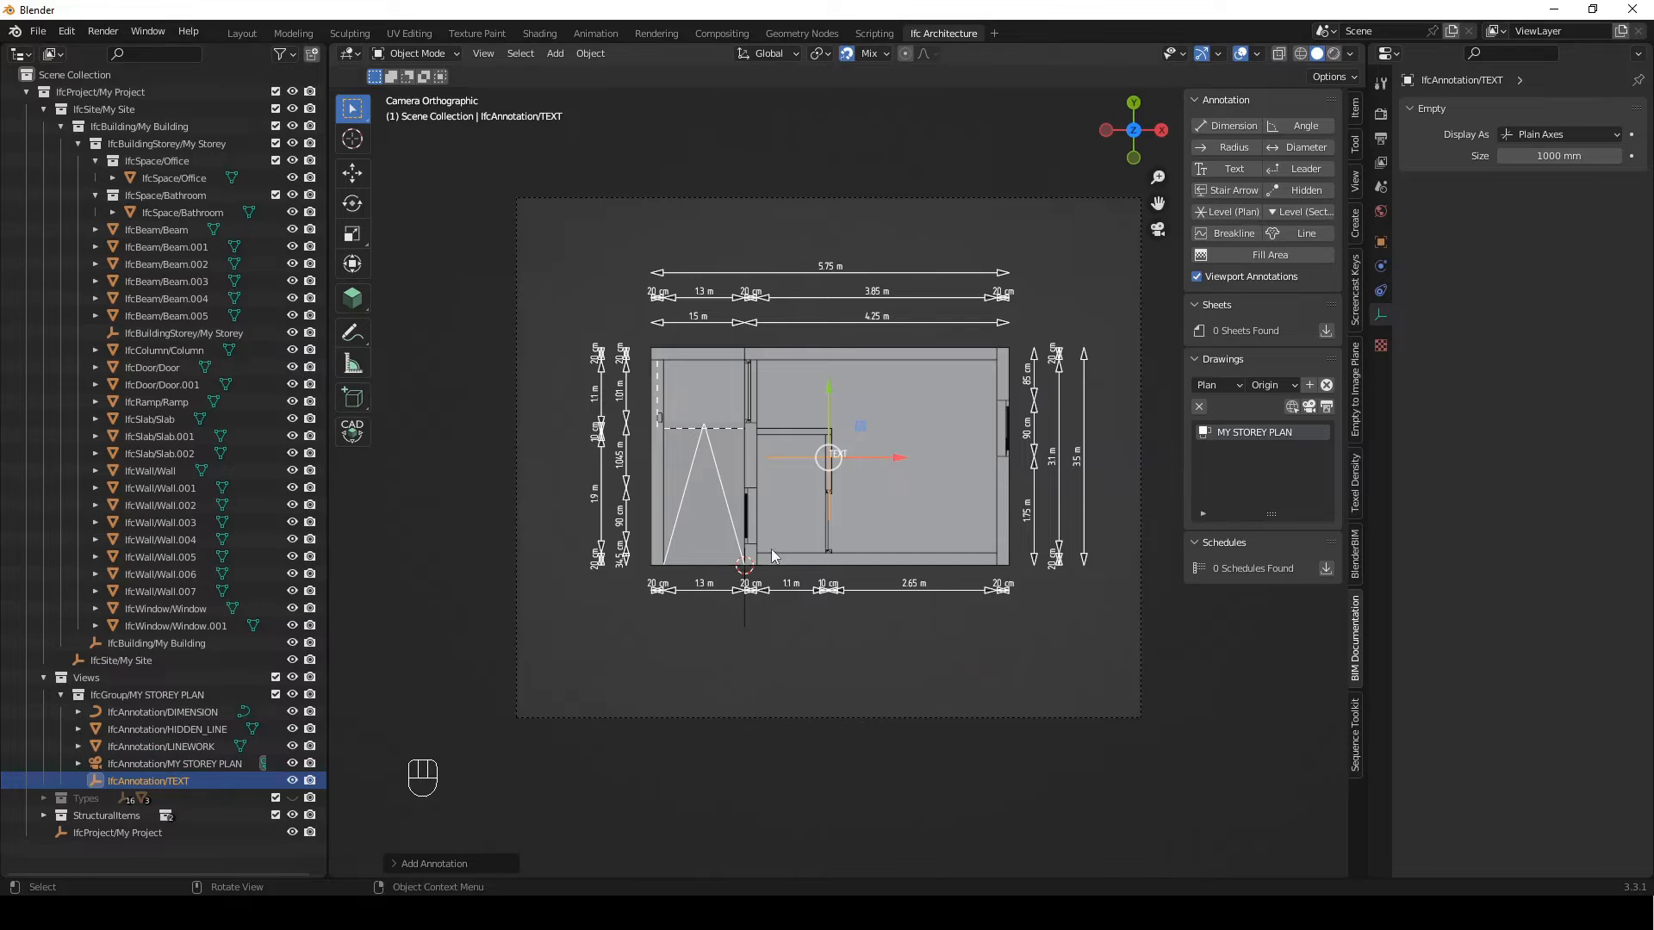
pyautogui.press('g')
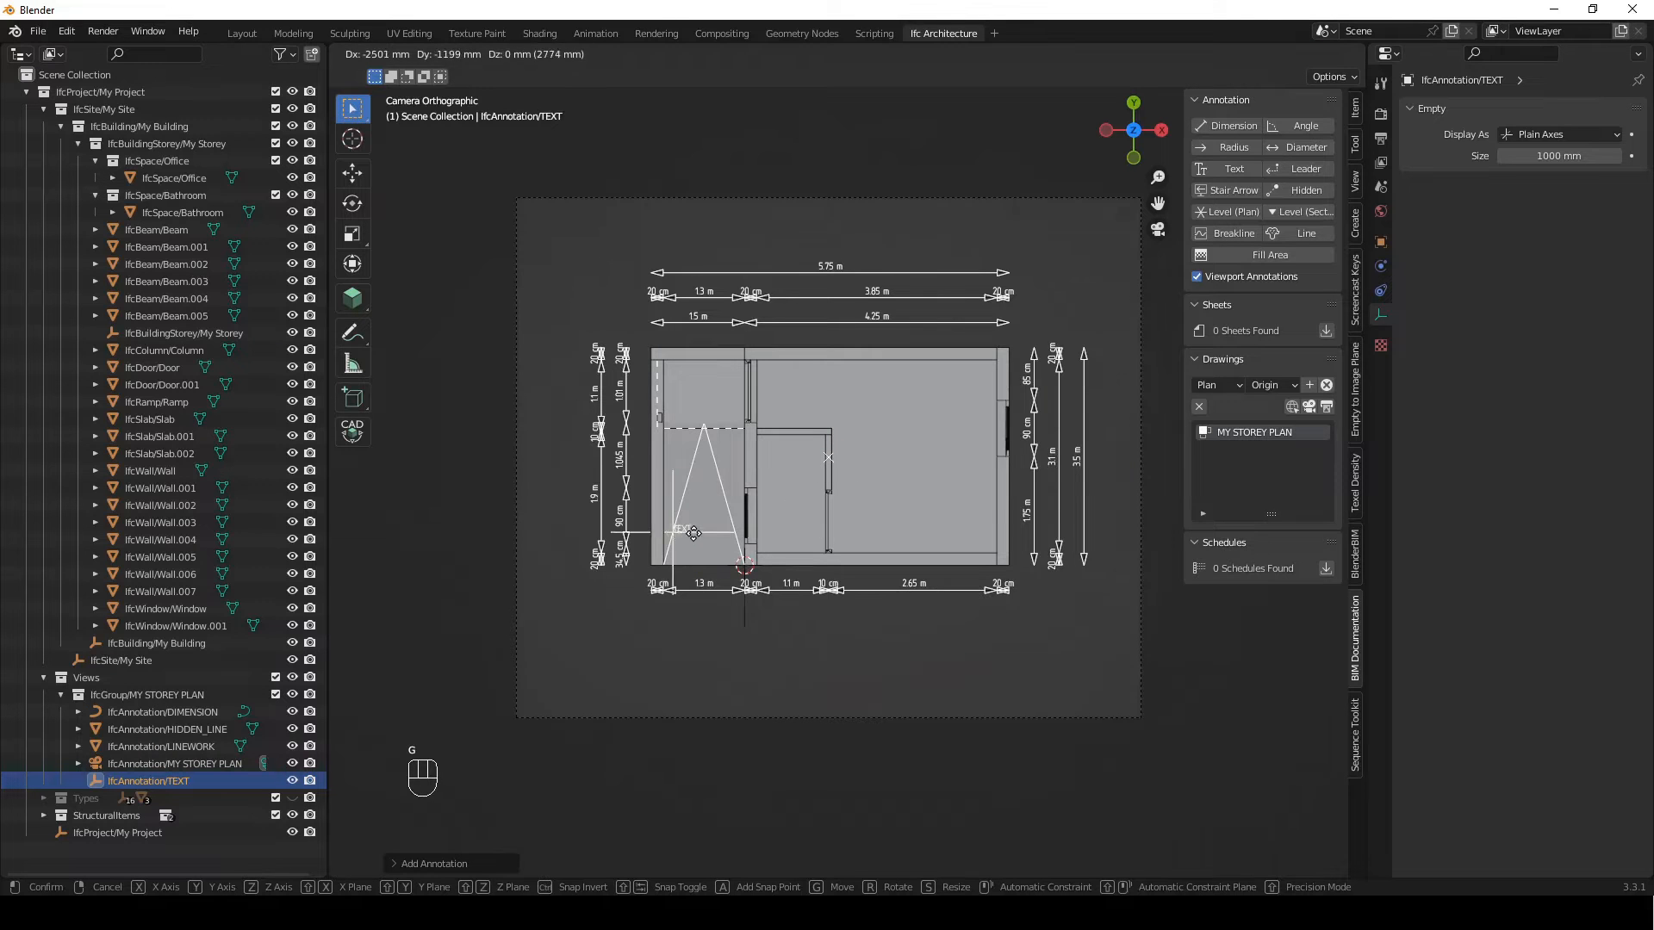
pyautogui.click(696, 568)
# Move the text label up inside the lower end of the ramp triangle and show its object properties
pyautogui.scroll(2, 758, 552)
pyautogui.keyDown('shift'); pyautogui.moveTo(817, 530); pyautogui.dragTo(997, 465, button='middle'); pyautogui.keyUp('shift')
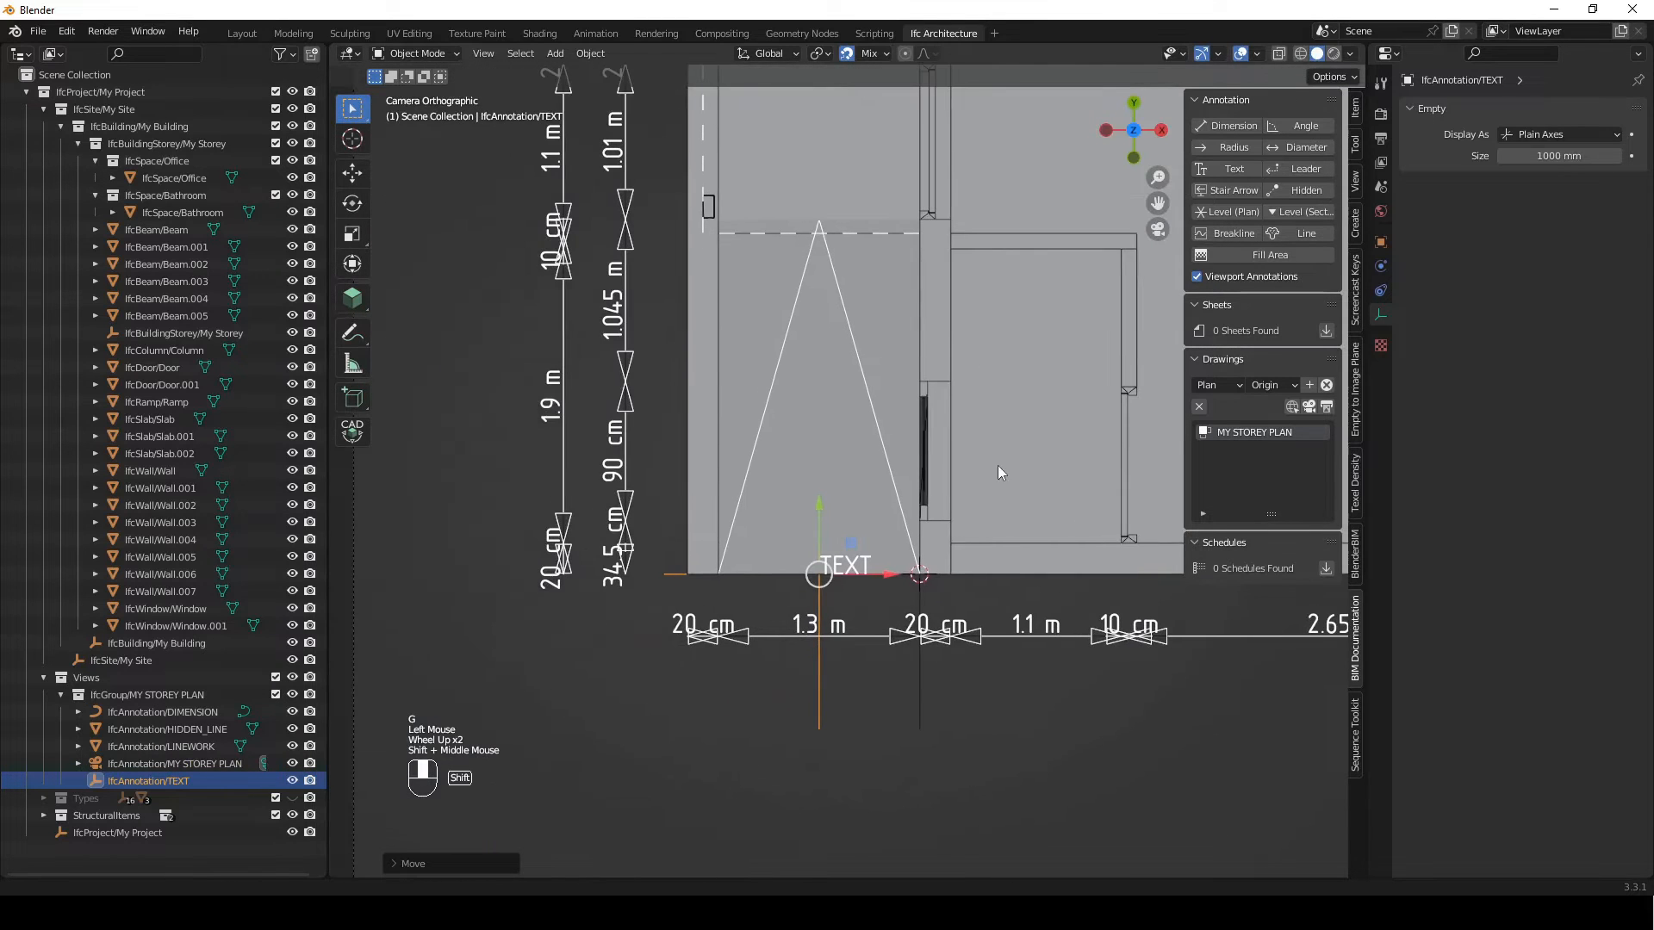
pyautogui.press('g')
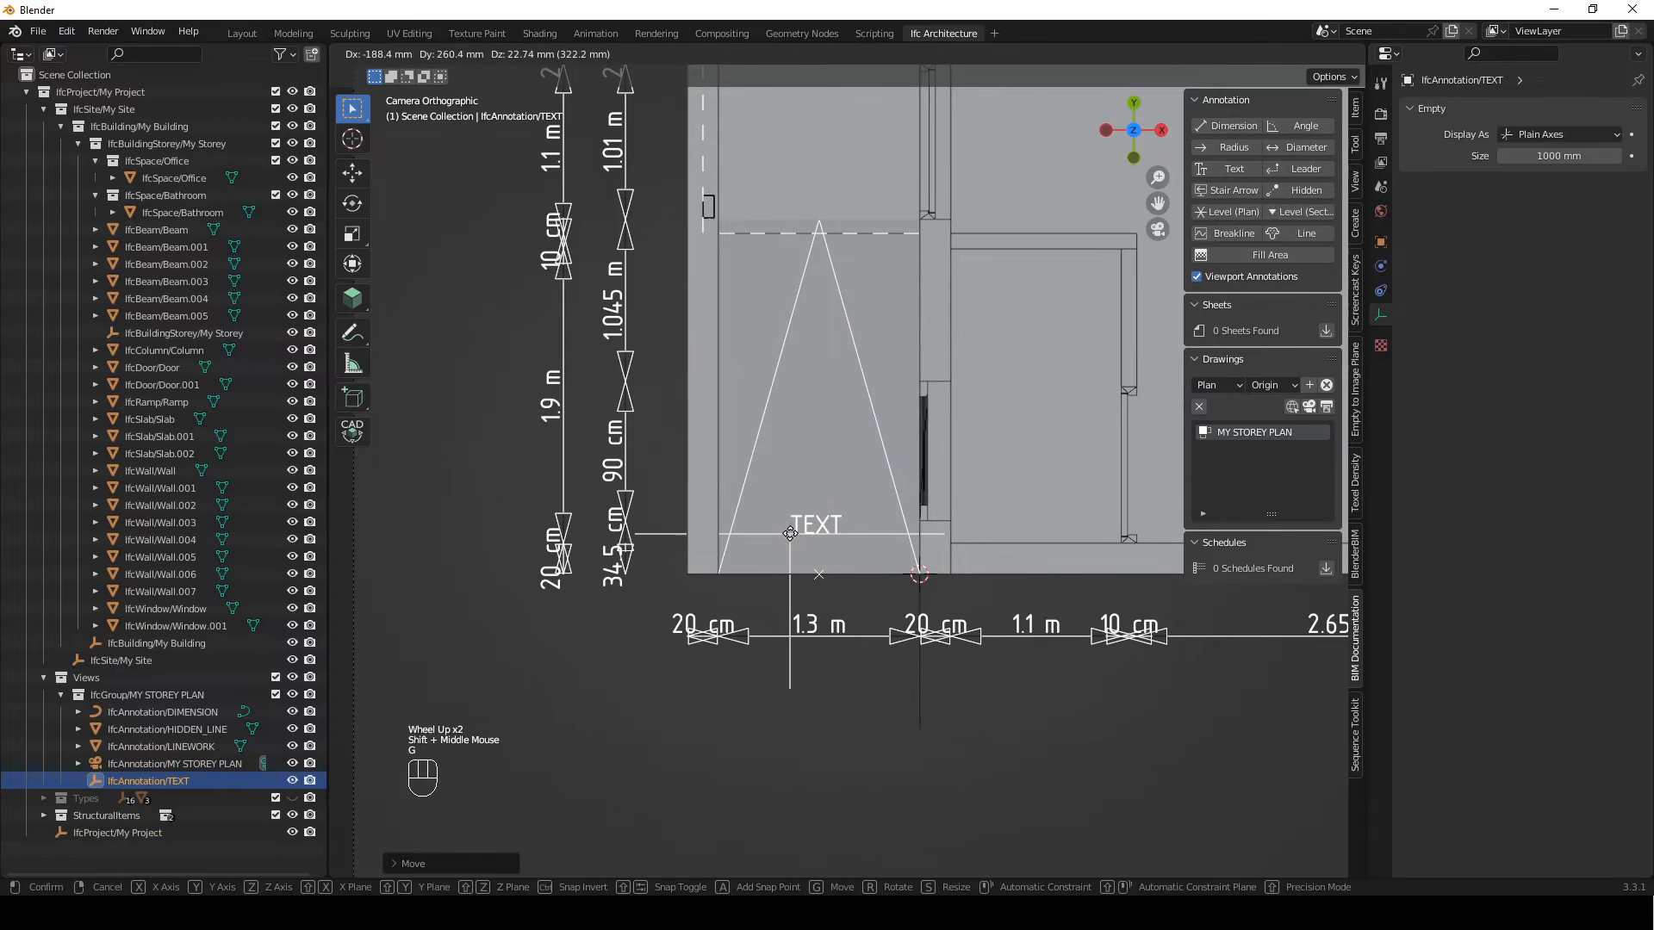
pyautogui.click(789, 534)
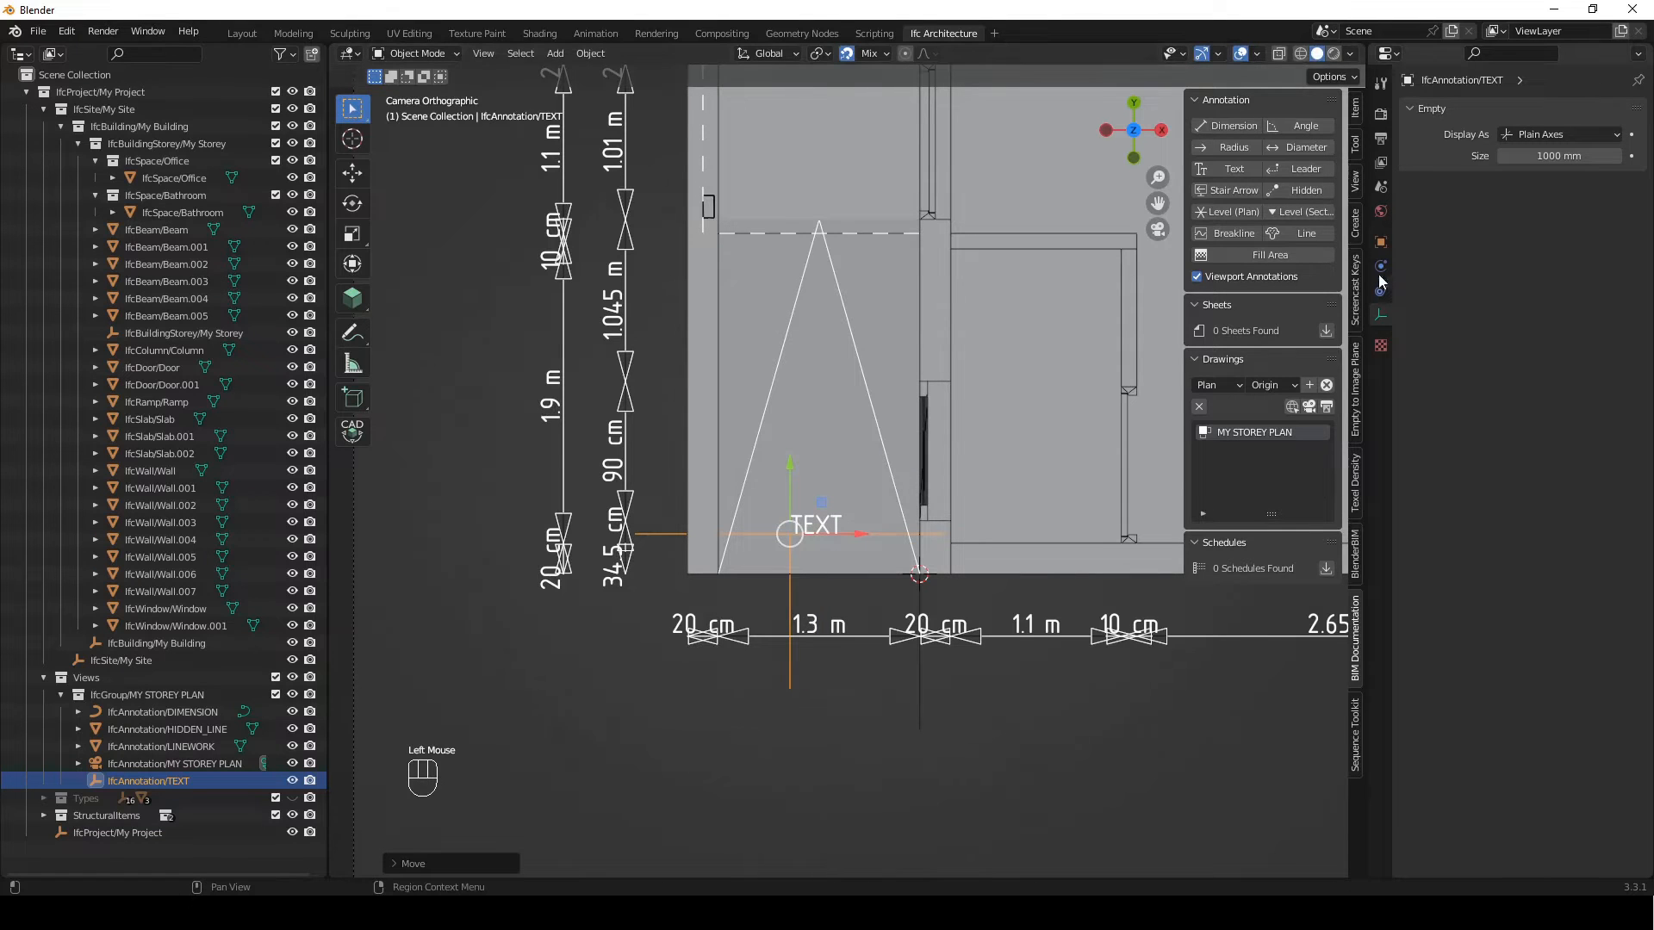
pyautogui.click(1381, 244)
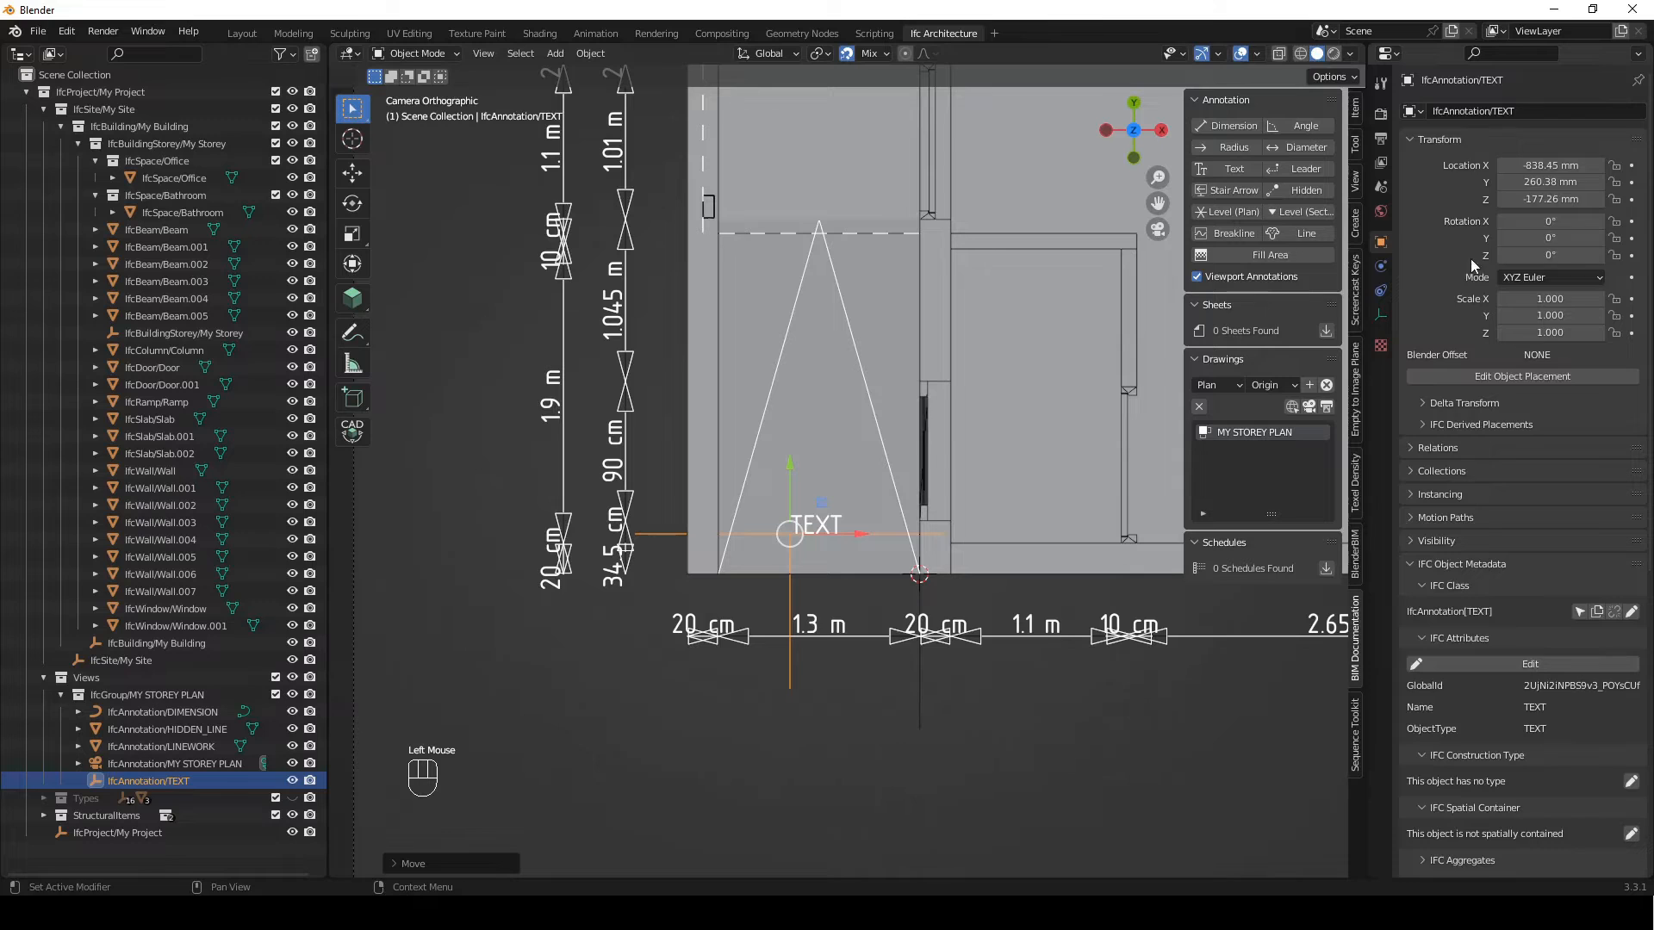
# Set the ramp label's text literal to "Ramp" and apply the text edit
pyautogui.click(1452, 141)
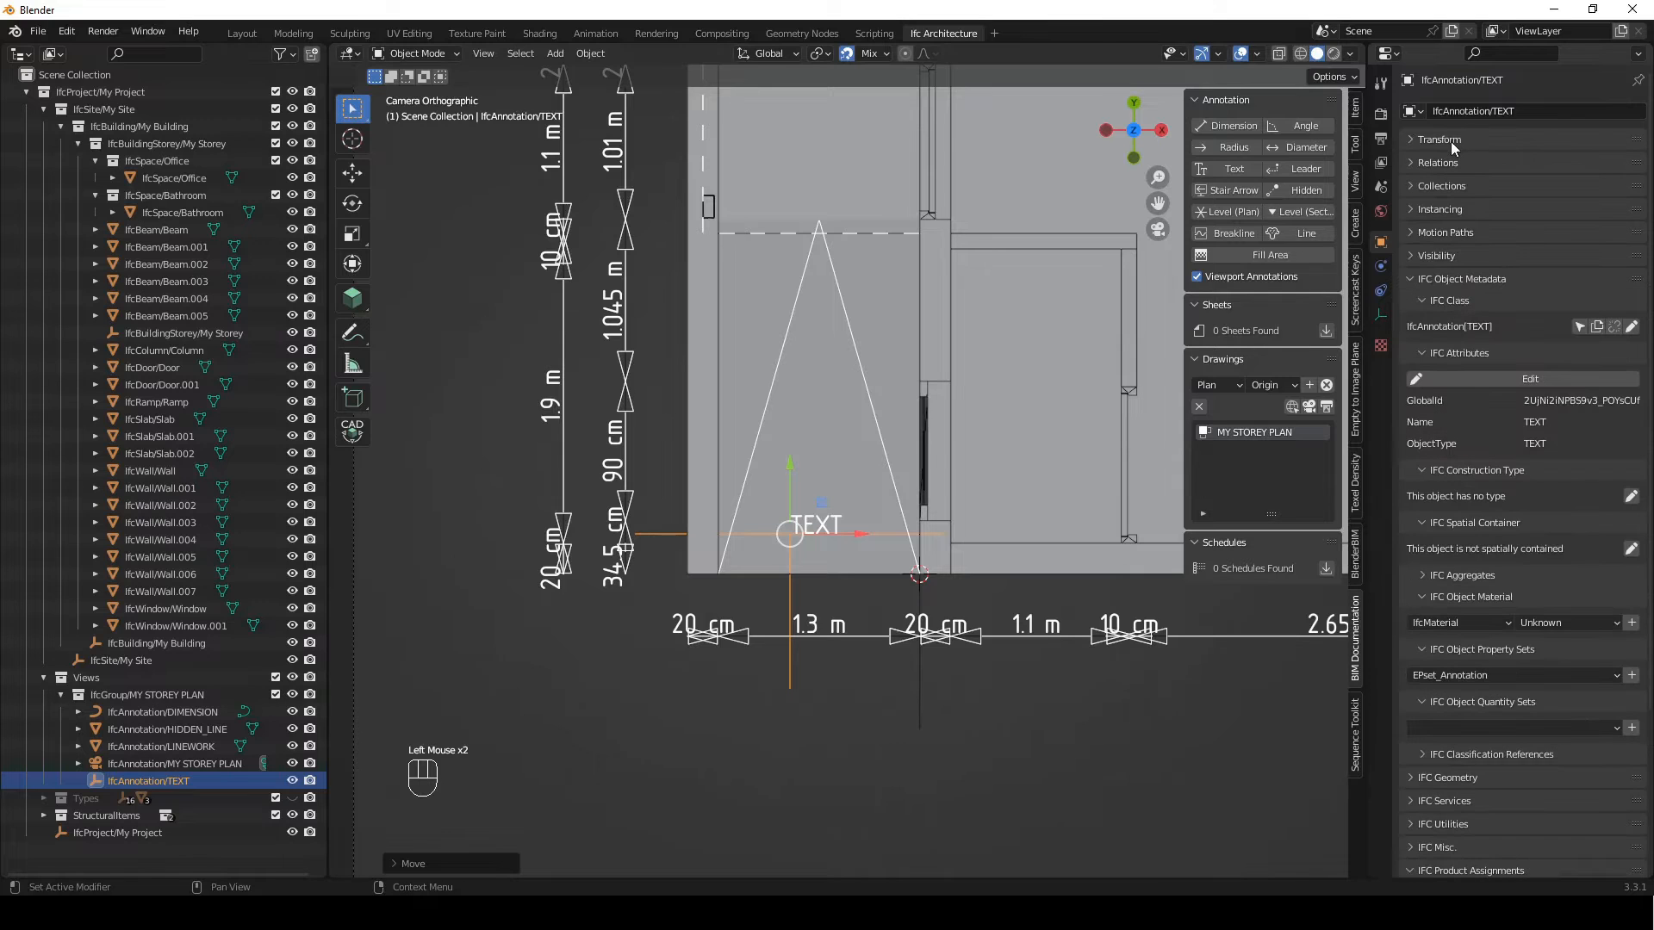
pyautogui.click(1442, 280)
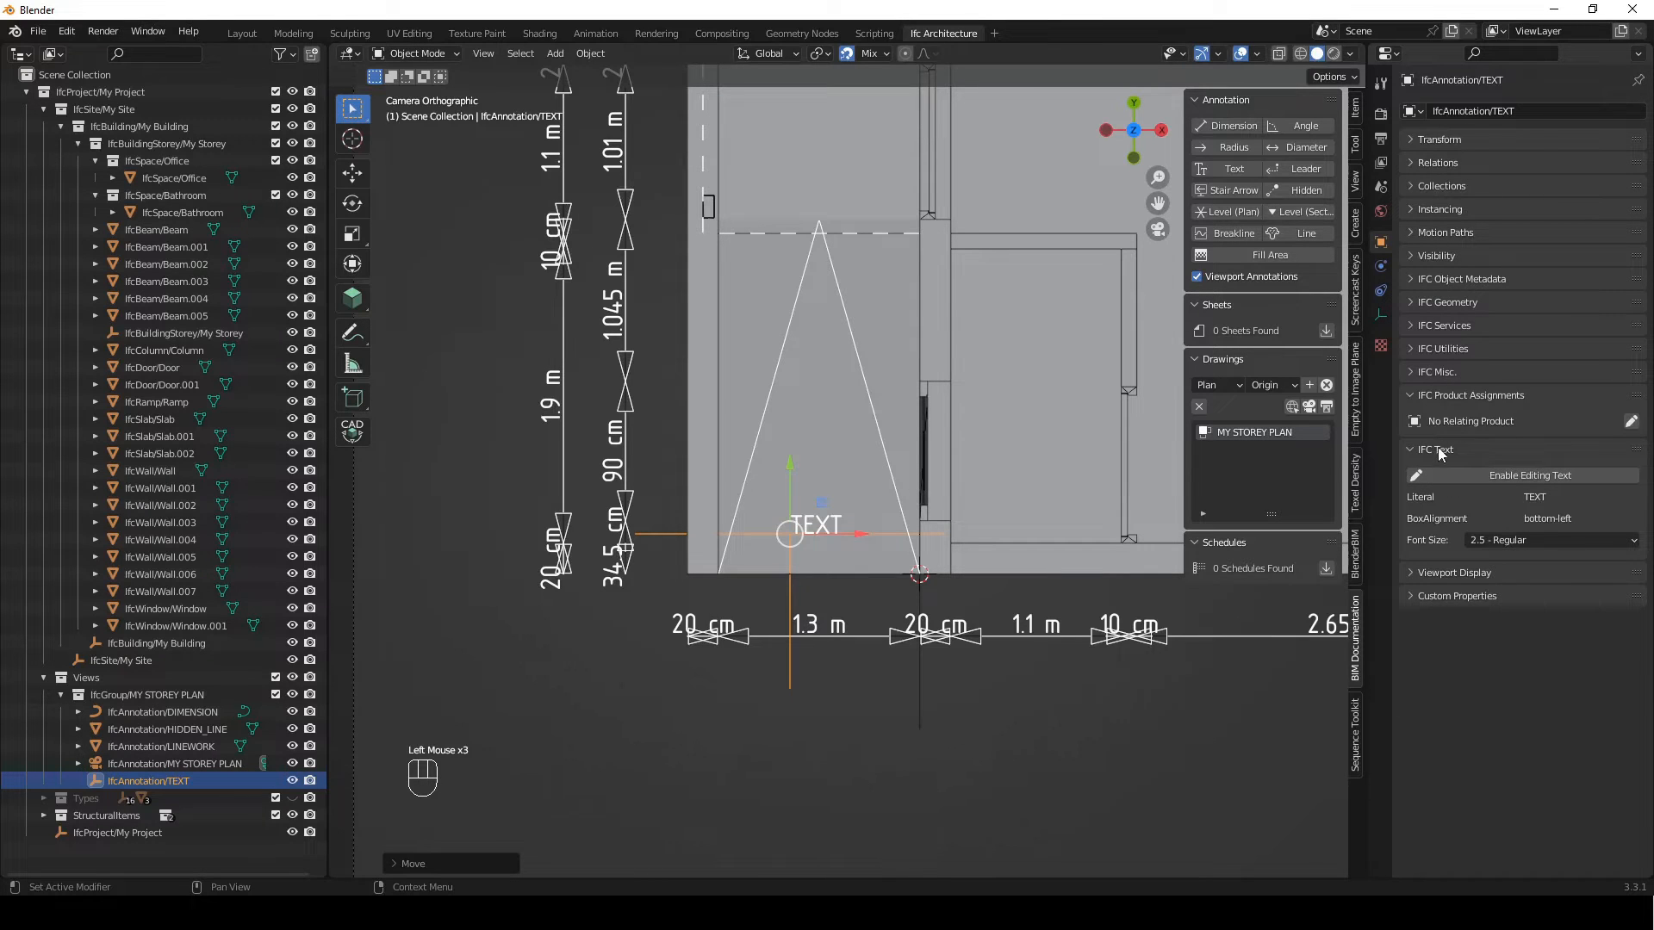
pyautogui.click(1510, 479)
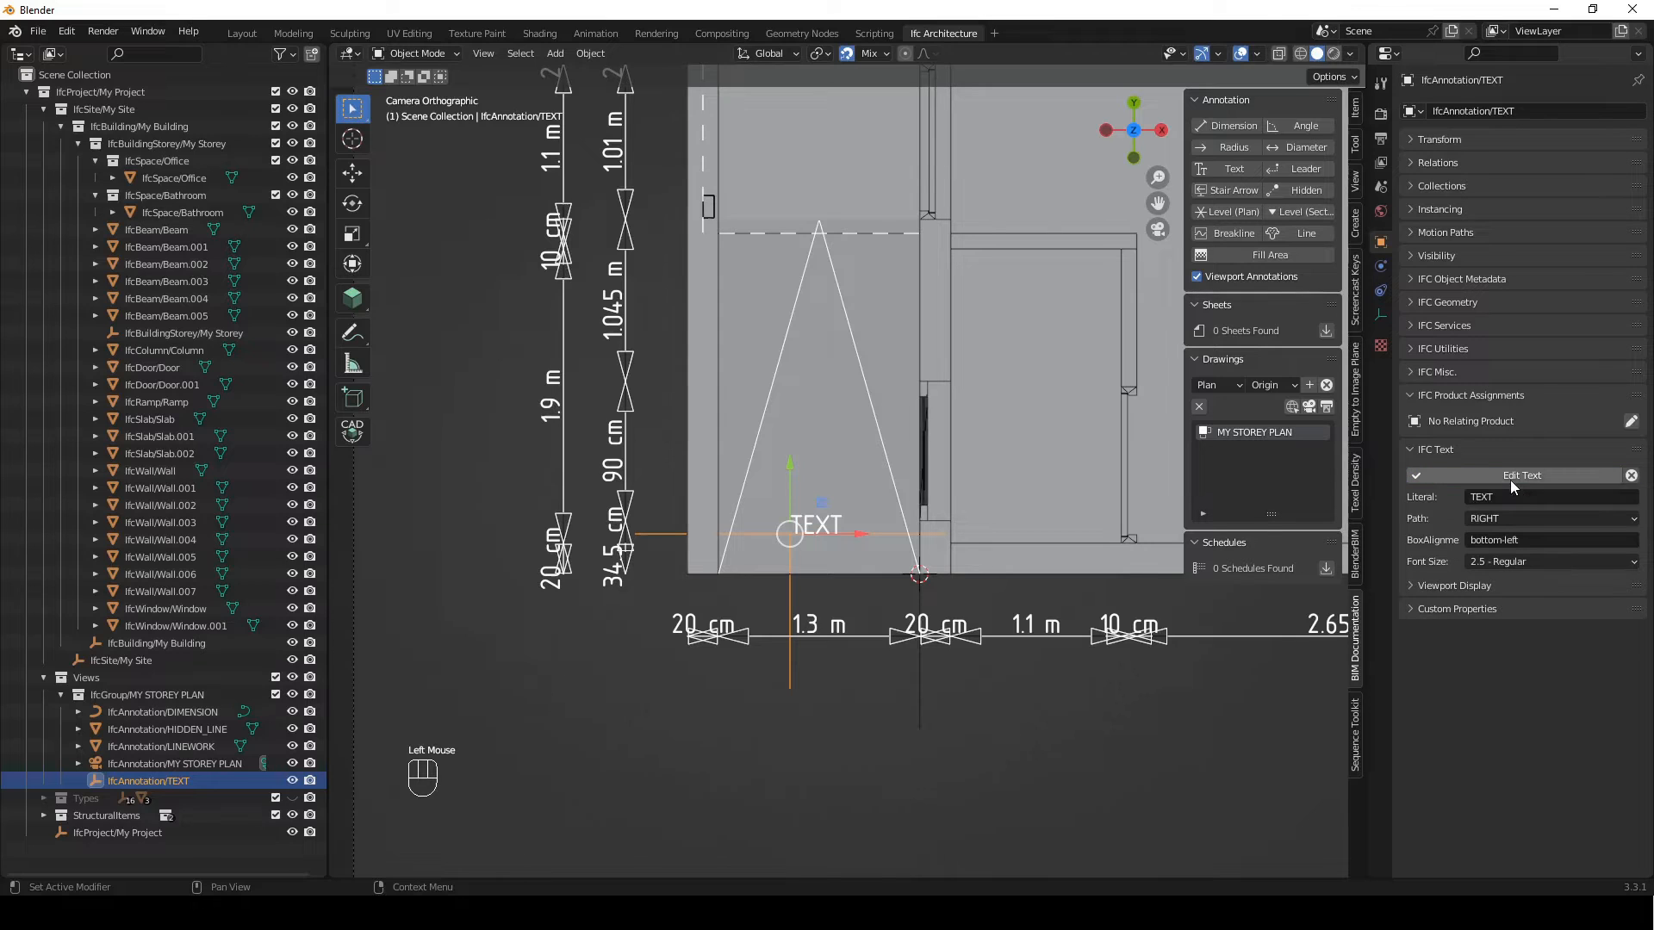
pyautogui.click(1514, 500)
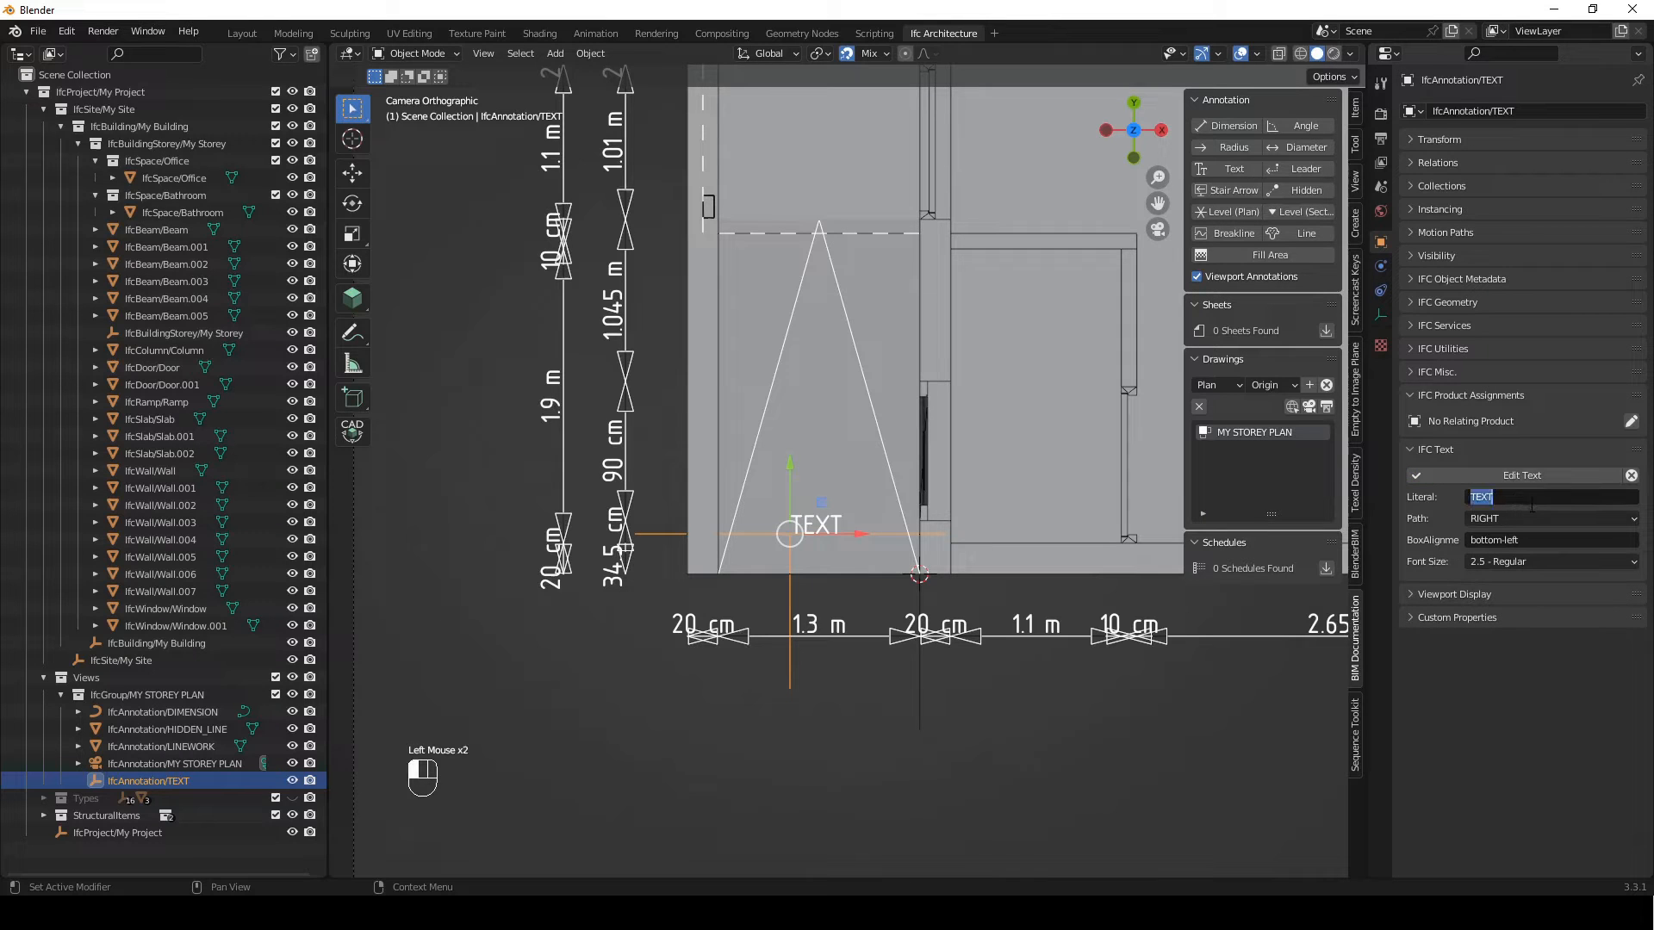
pyautogui.write('Ra')
pyautogui.doubleClick(1567, 476)
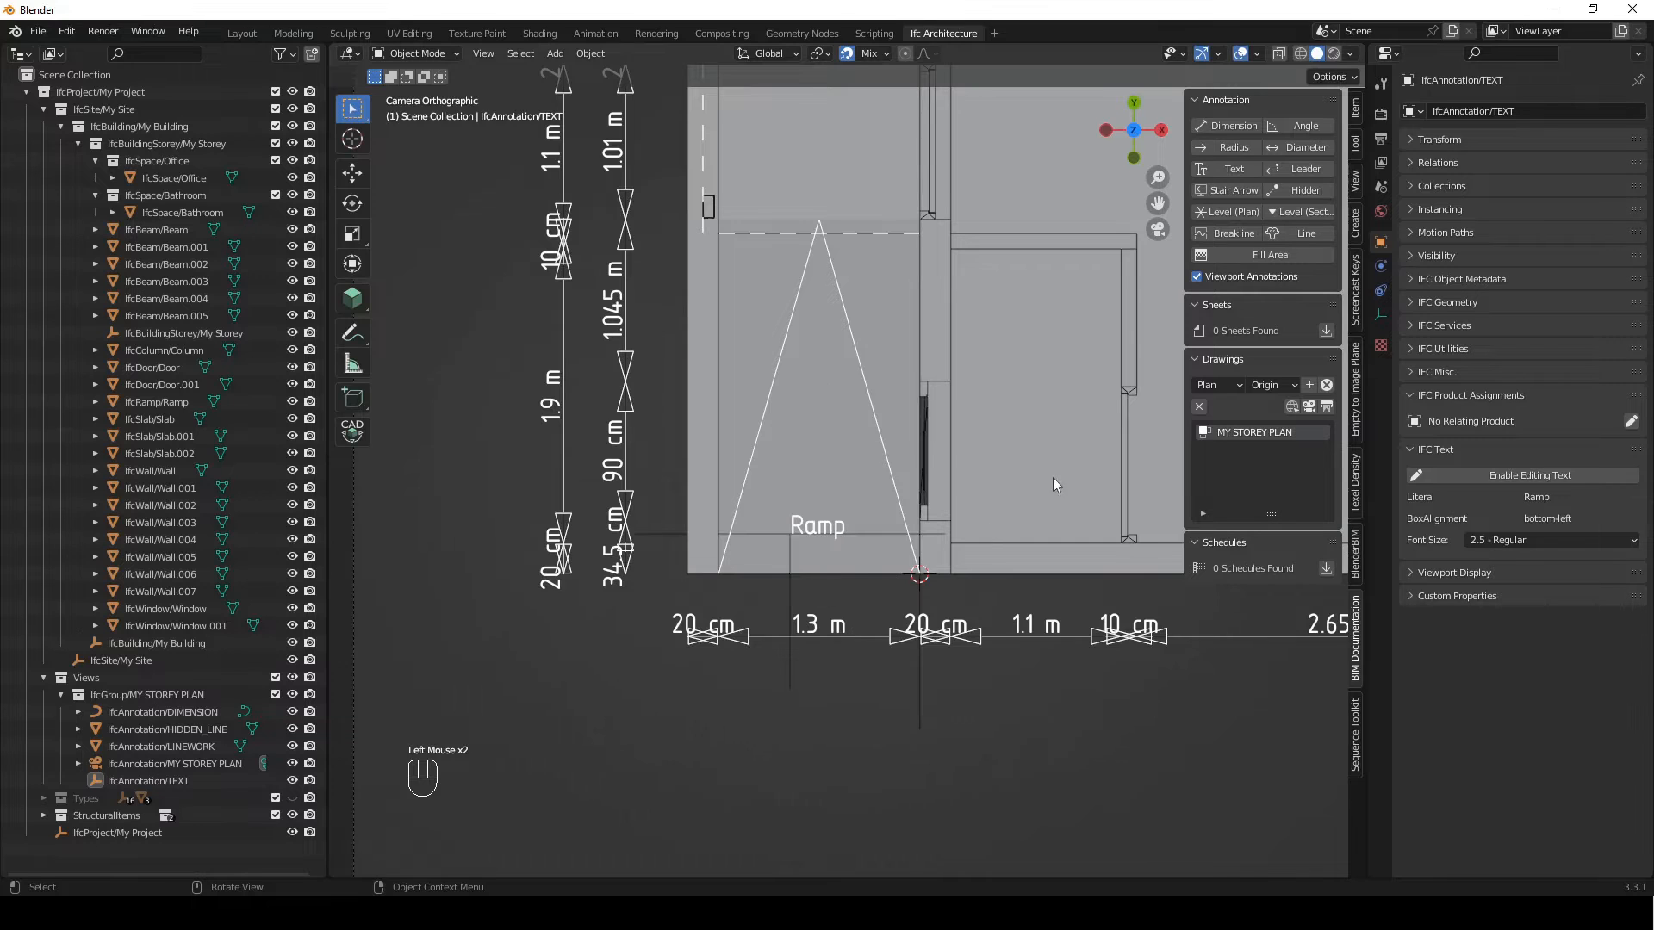
# Add a Leader annotation to the storey plan and place its arrowhead on the small column beside the ramp
pyautogui.keyDown('shift'); pyautogui.moveTo(1052, 477); pyautogui.dragTo(778, 521, button='middle'); pyautogui.keyUp('shift')
pyautogui.scroll(-2, 784, 482)
pyautogui.moveTo(791, 442)
pyautogui.keyDown('shift'); pyautogui.mouseDown(button='middle')
pyautogui.moveTo(856, 596)
pyautogui.moveTo(804, 569)
pyautogui.mouseUp(button='middle'); pyautogui.keyUp('shift')
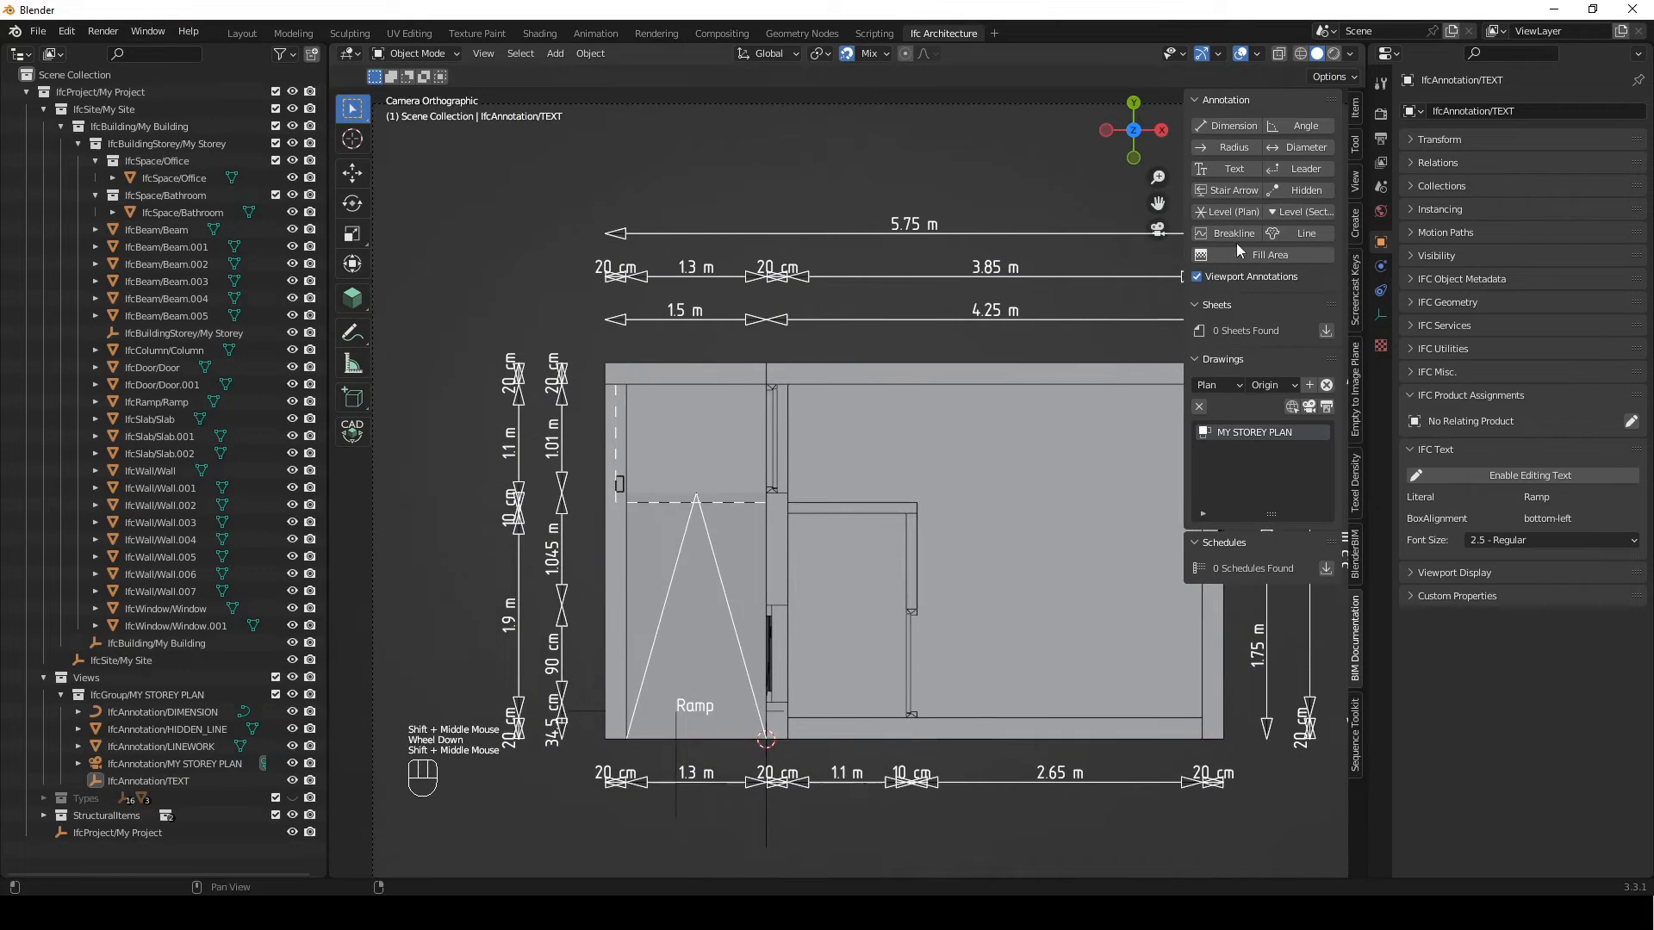
pyautogui.click(1304, 169)
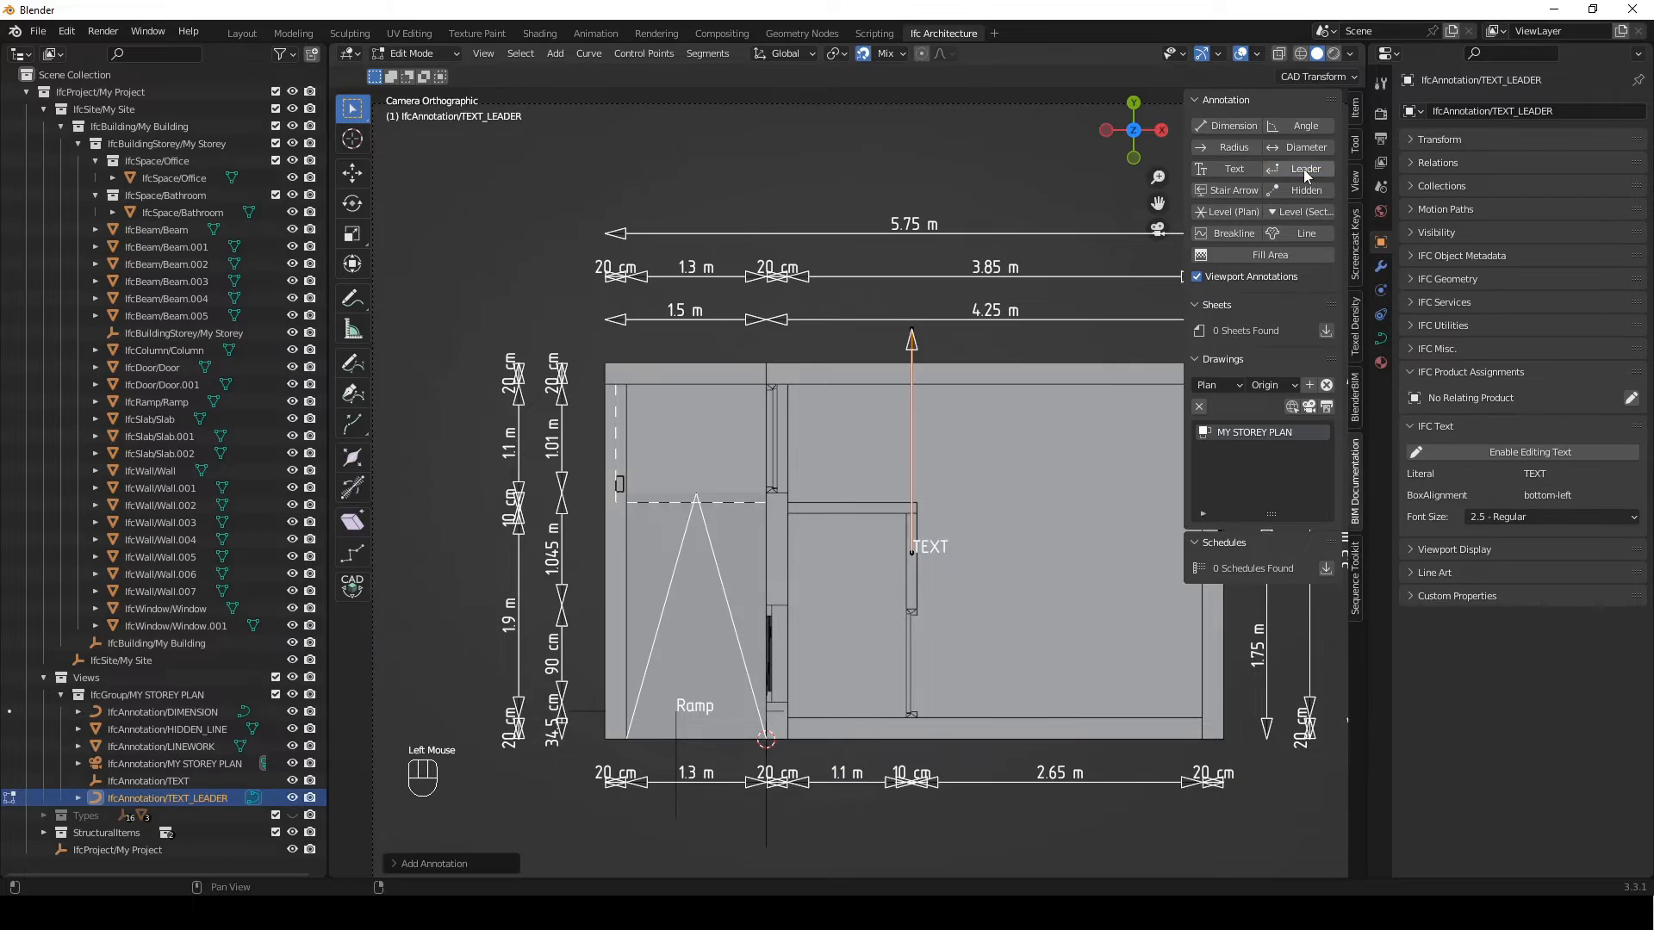
pyautogui.click(957, 293)
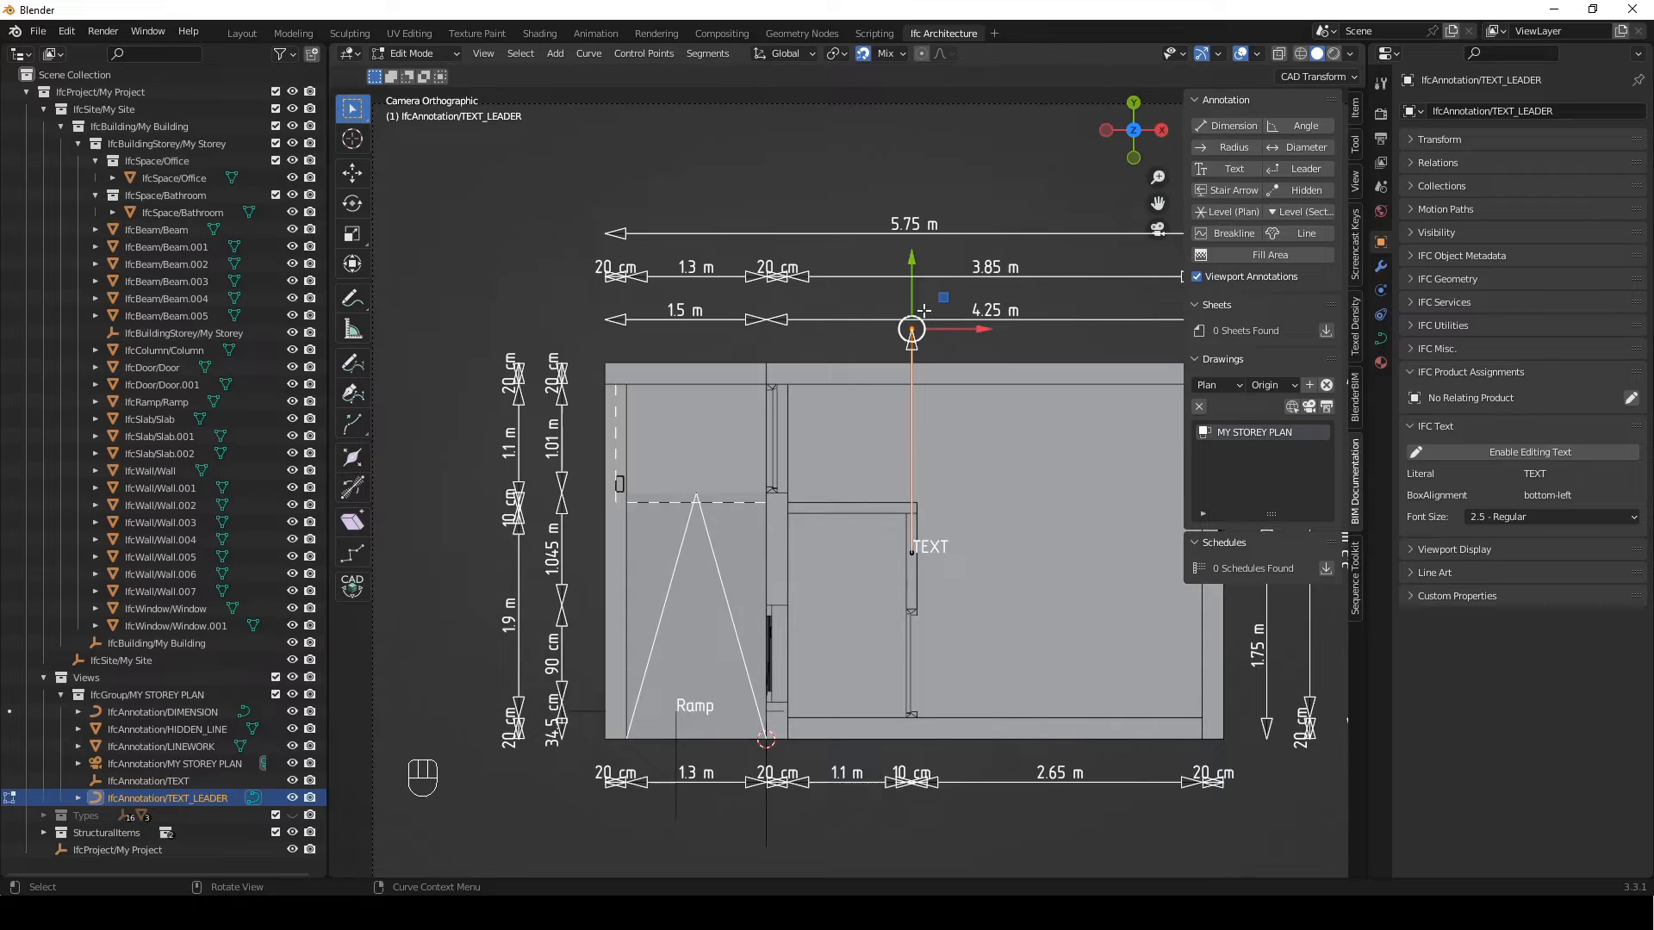
pyautogui.press('g')
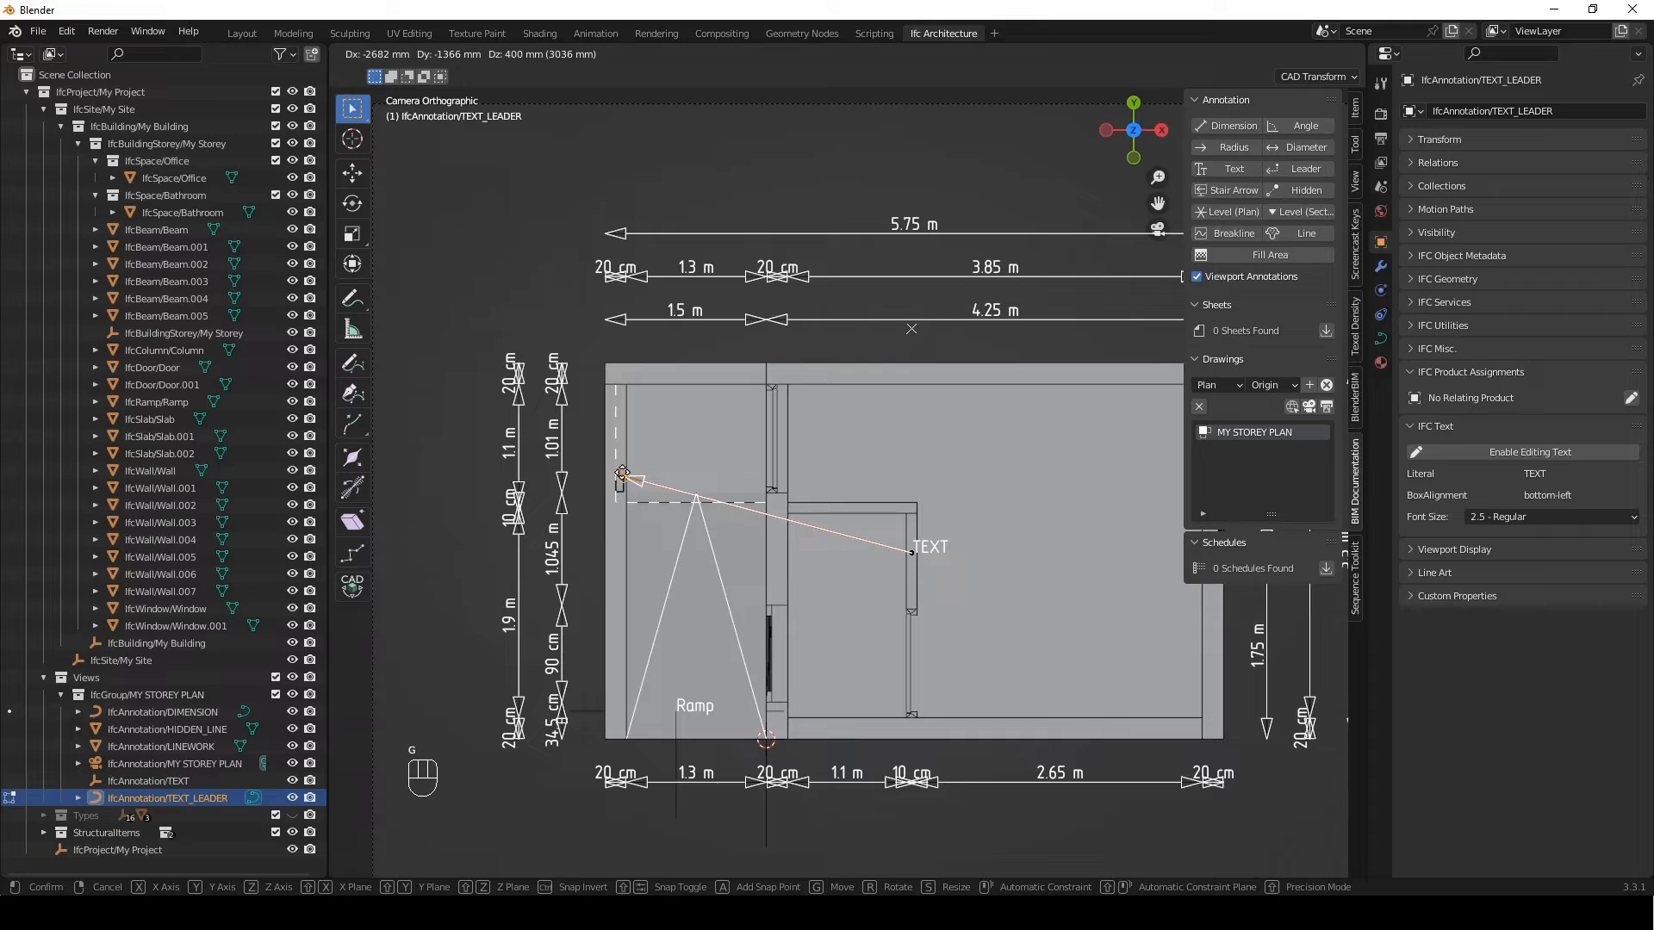
pyautogui.click(622, 473)
# Move the leader's text end outside the plan, above the building's upper-left corner
pyautogui.click(911, 552)
pyautogui.press('g')
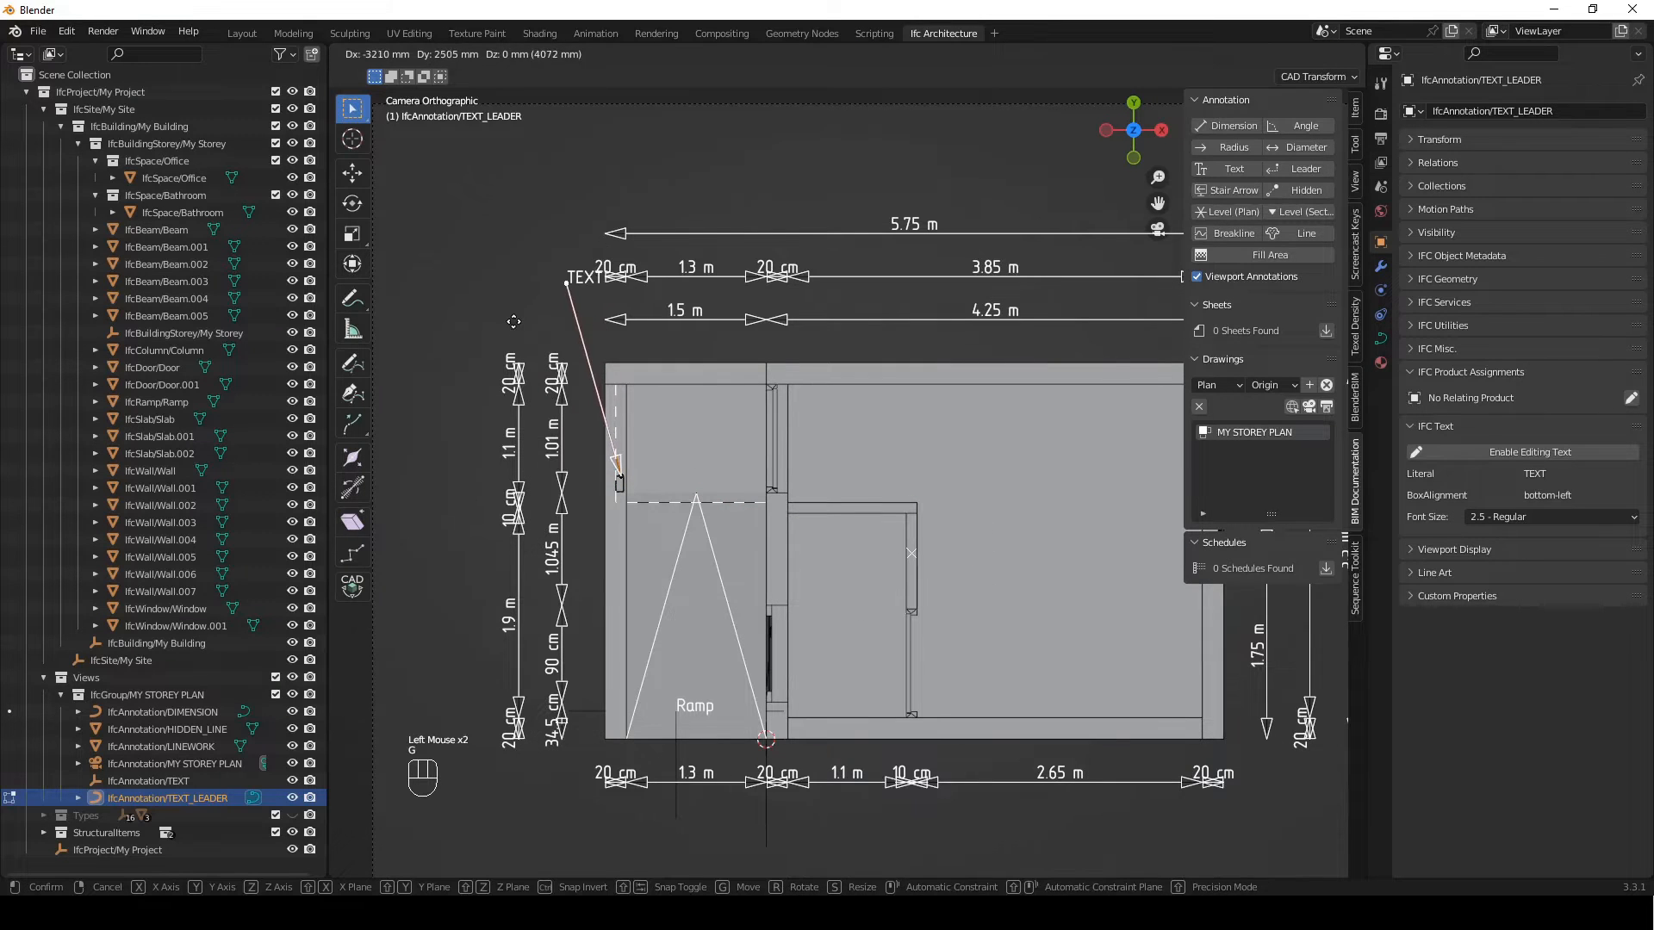
pyautogui.click(510, 322)
# Extrude the leader's text end -300 mm along X as a horizontal landing and finish editing the curve
pyautogui.press('e')
pyautogui.press('x')
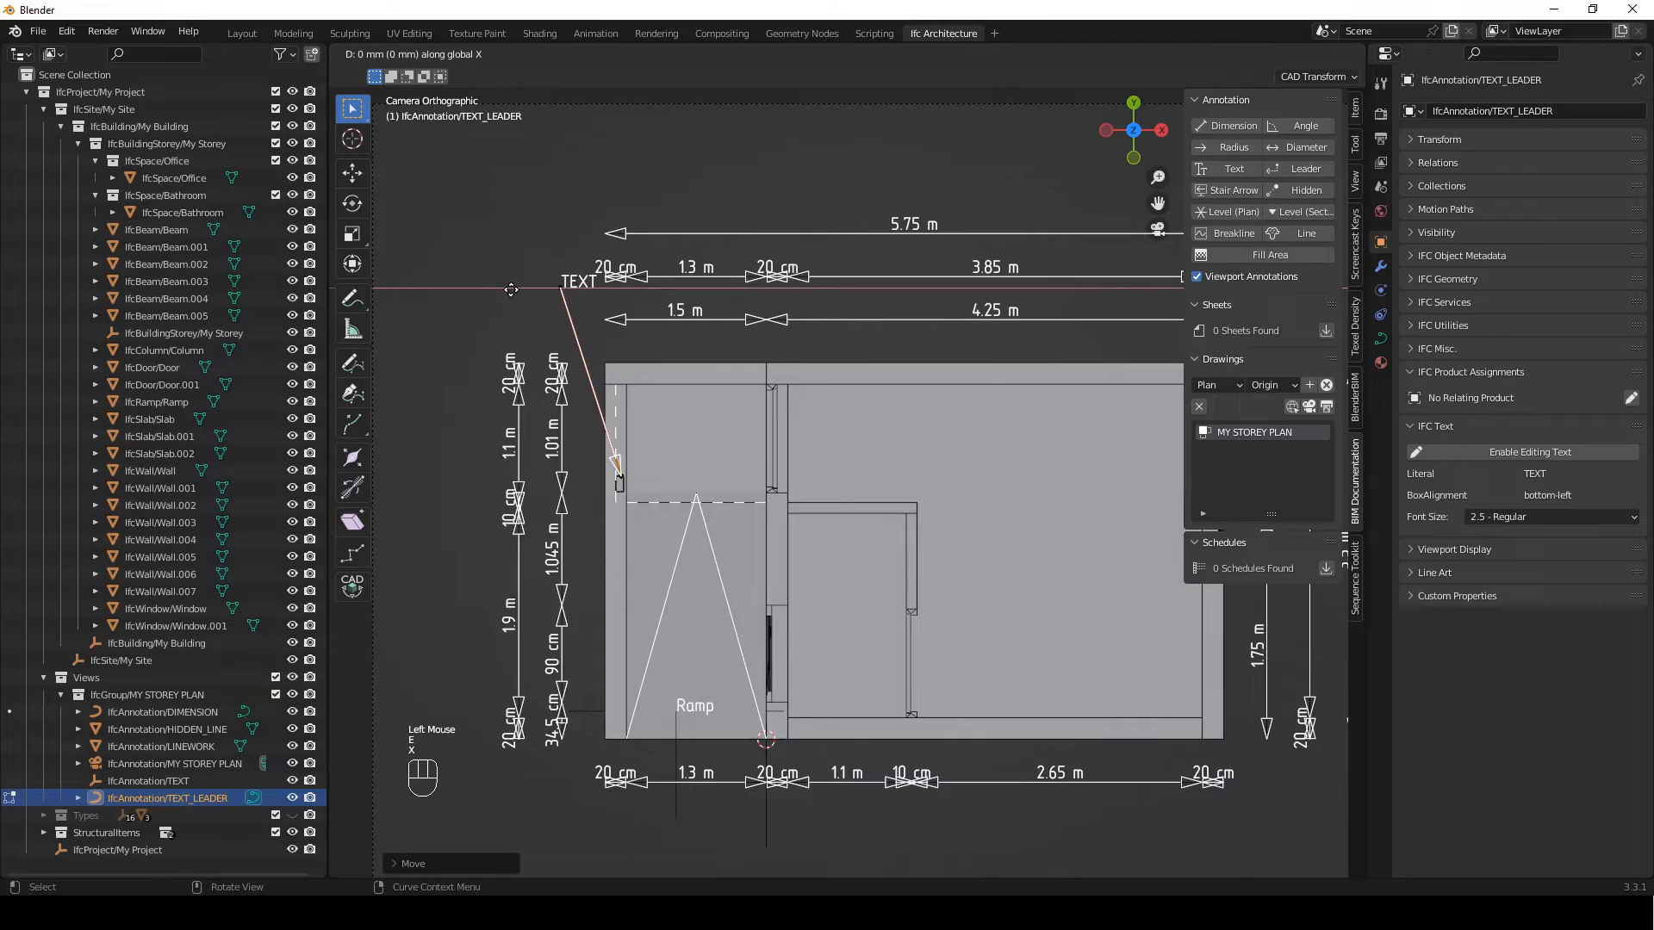
pyautogui.press('KP_Subtract')
pyautogui.press('KP_3')
pyautogui.press('KP_0')
pyautogui.press('KP_0')
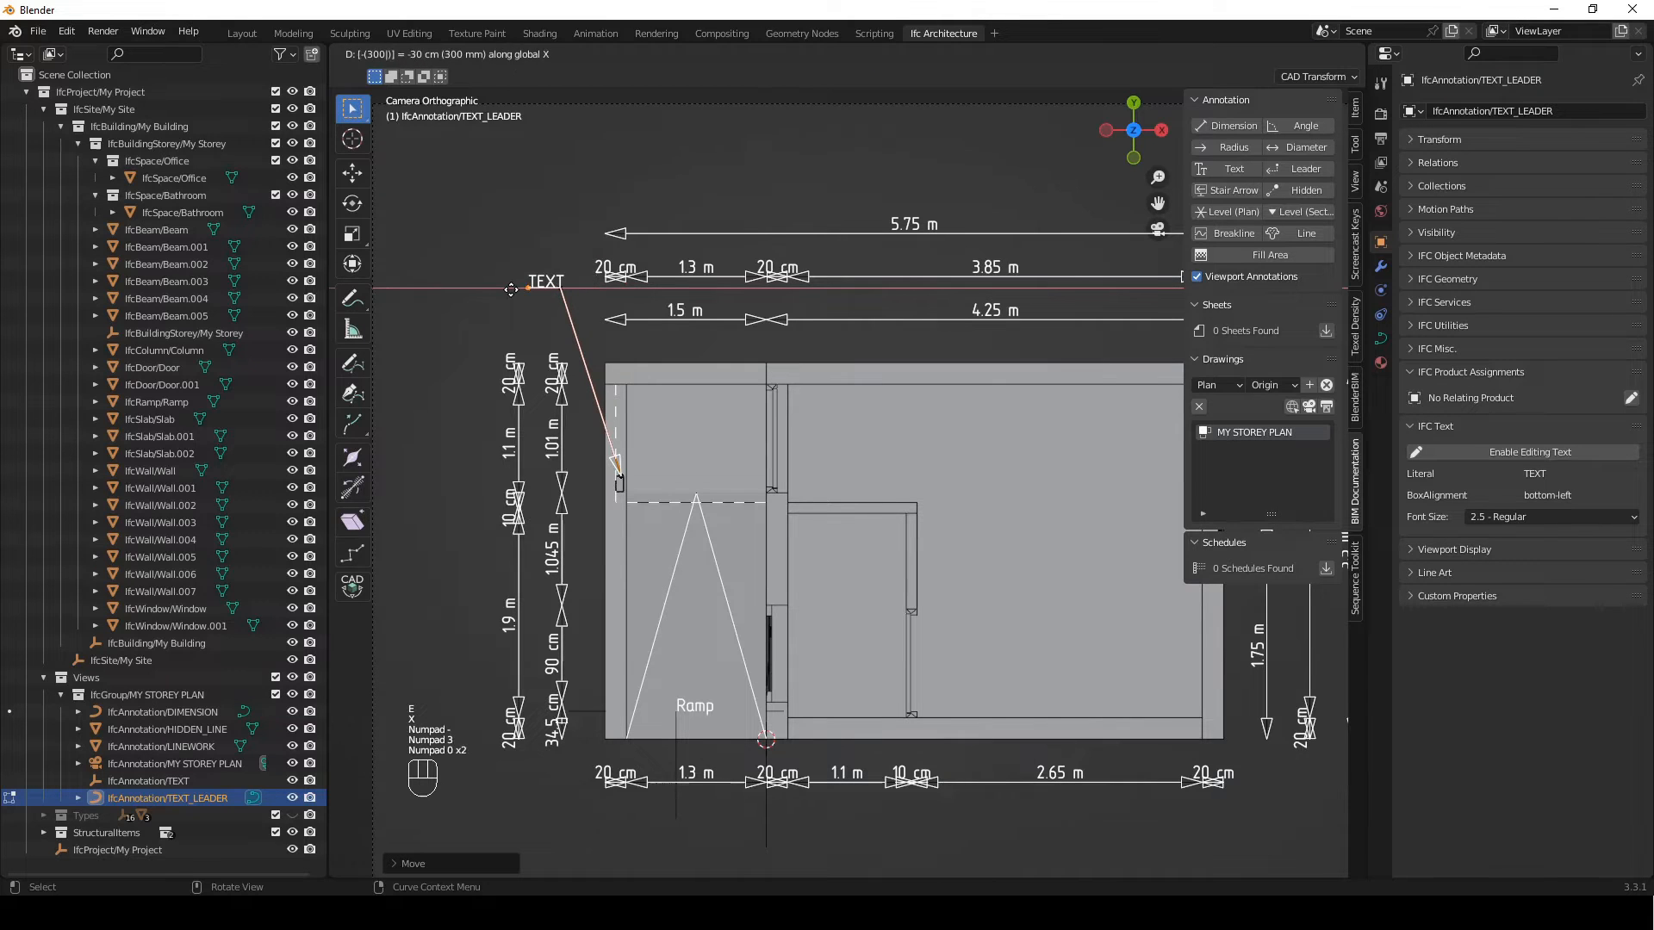
pyautogui.press('Return')
pyautogui.press('Tab')
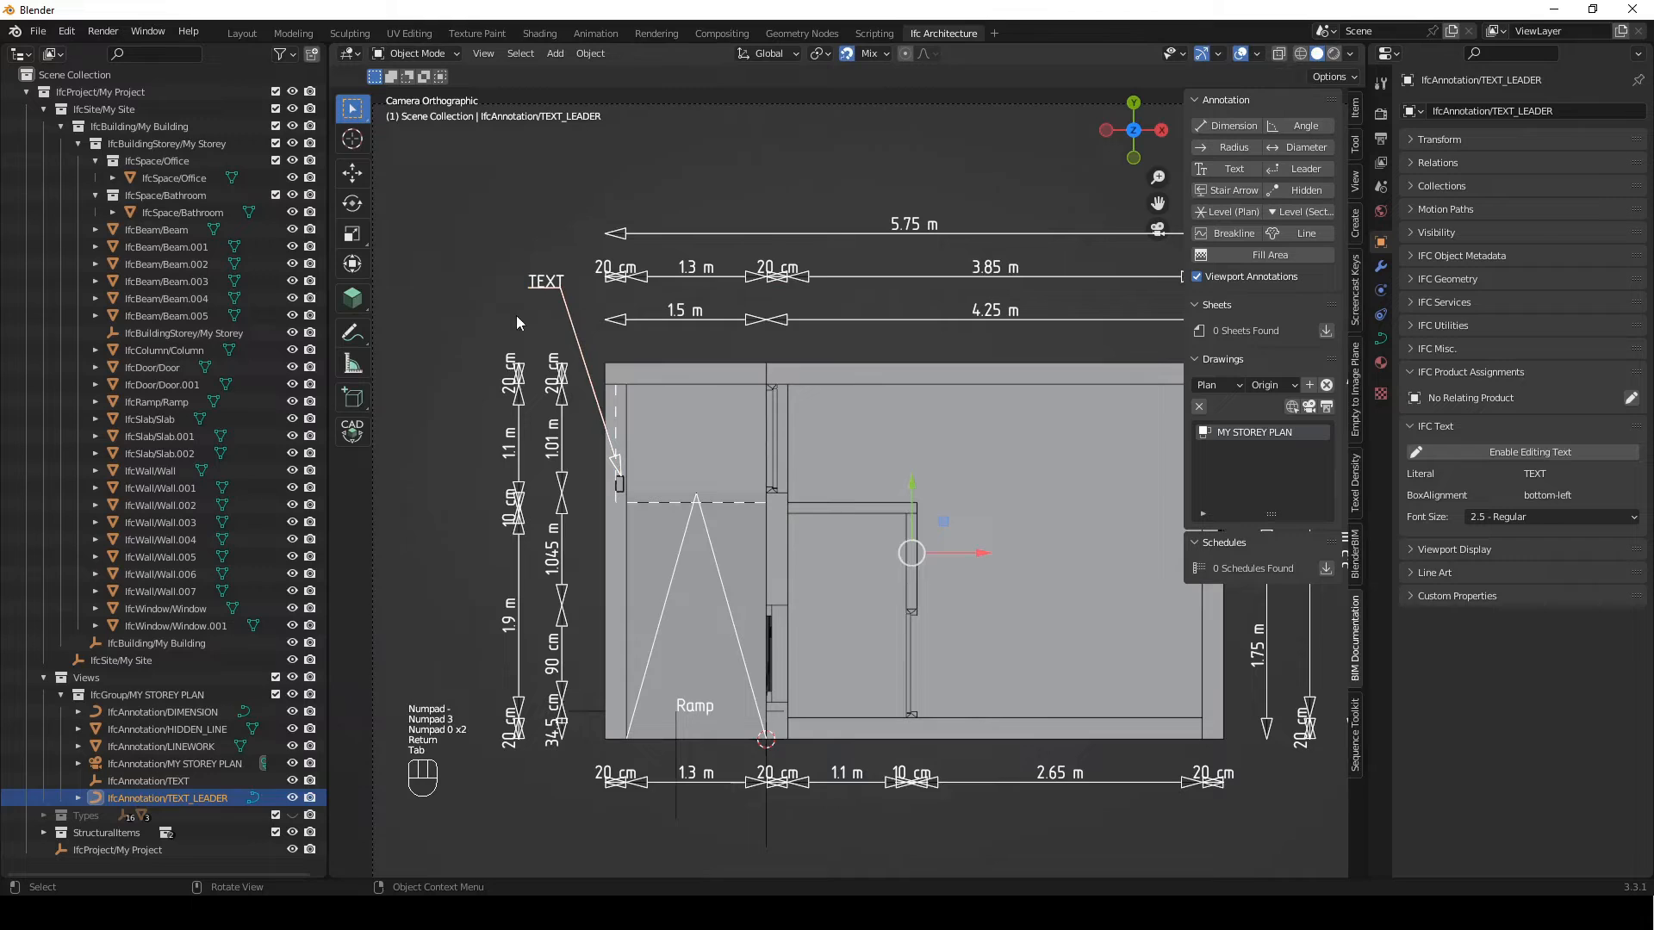
pyautogui.click(509, 317)
# Assign IfcColumn/Column as the relating product of the text leader
pyautogui.click(558, 292)
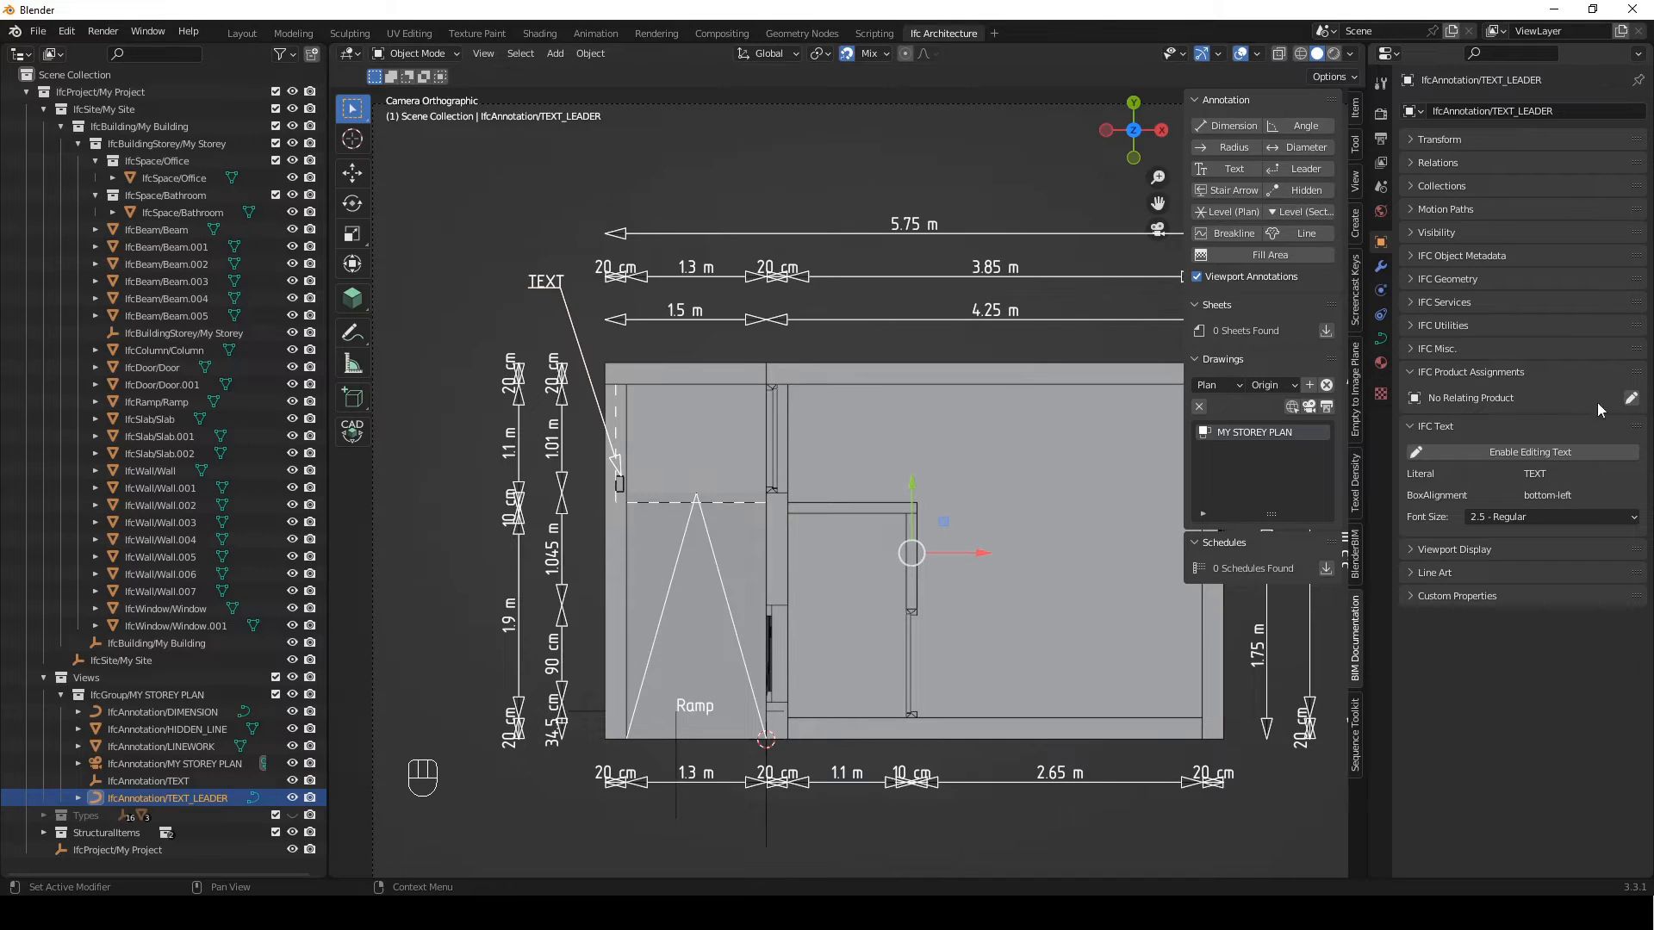
pyautogui.click(1630, 398)
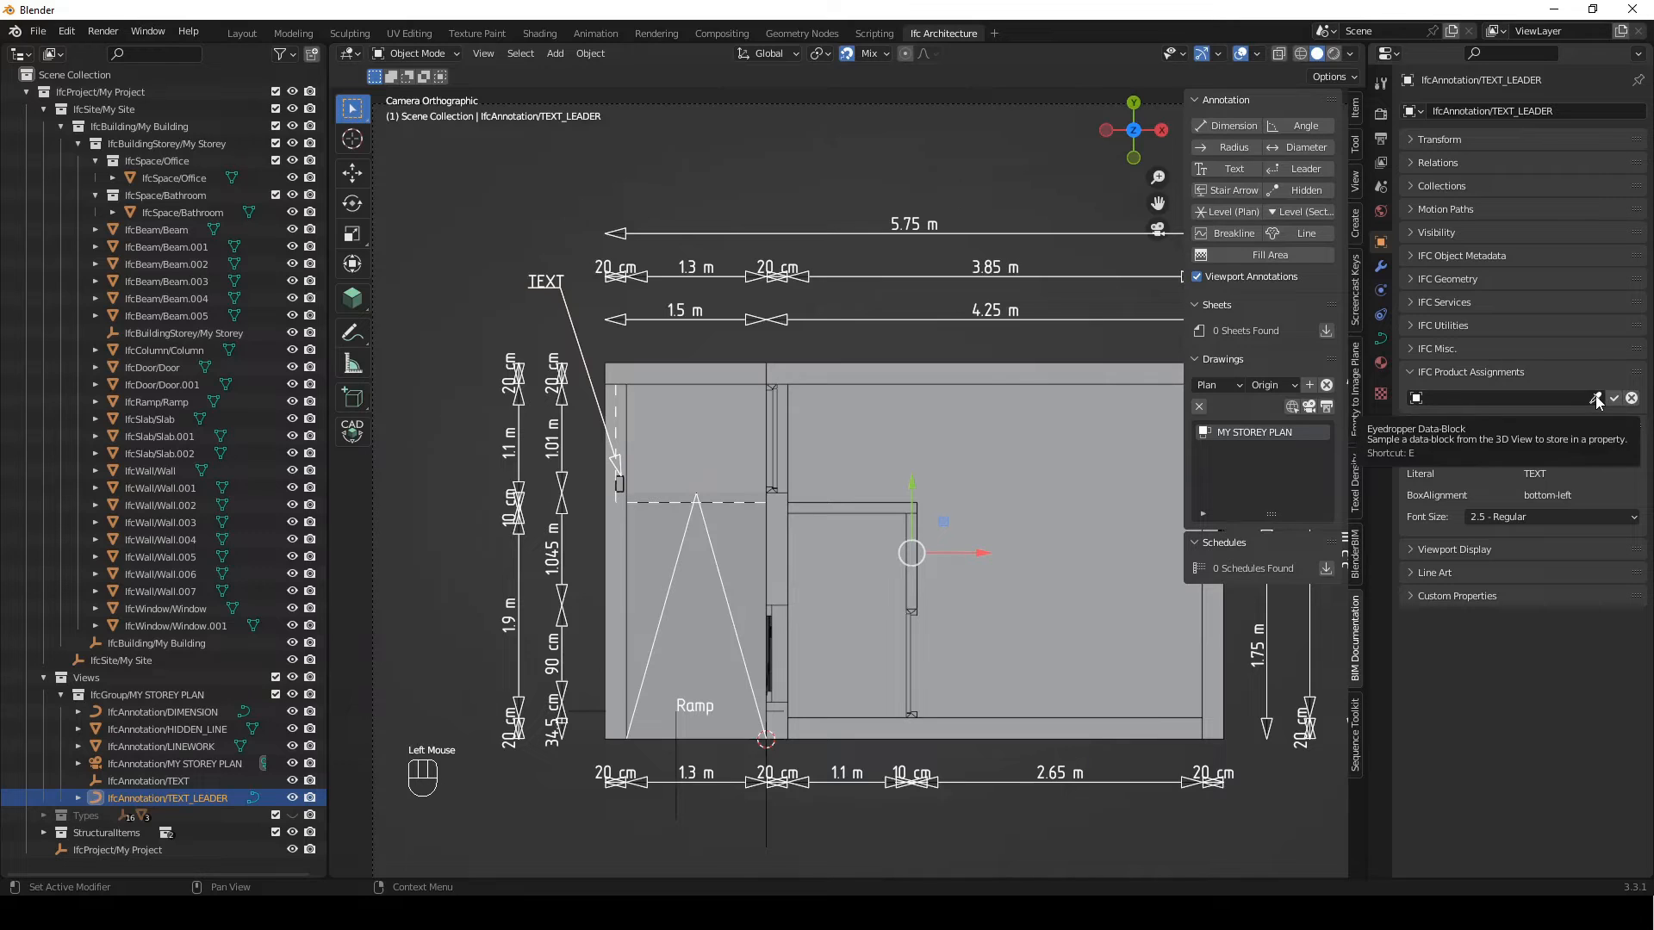
pyautogui.click(1595, 398)
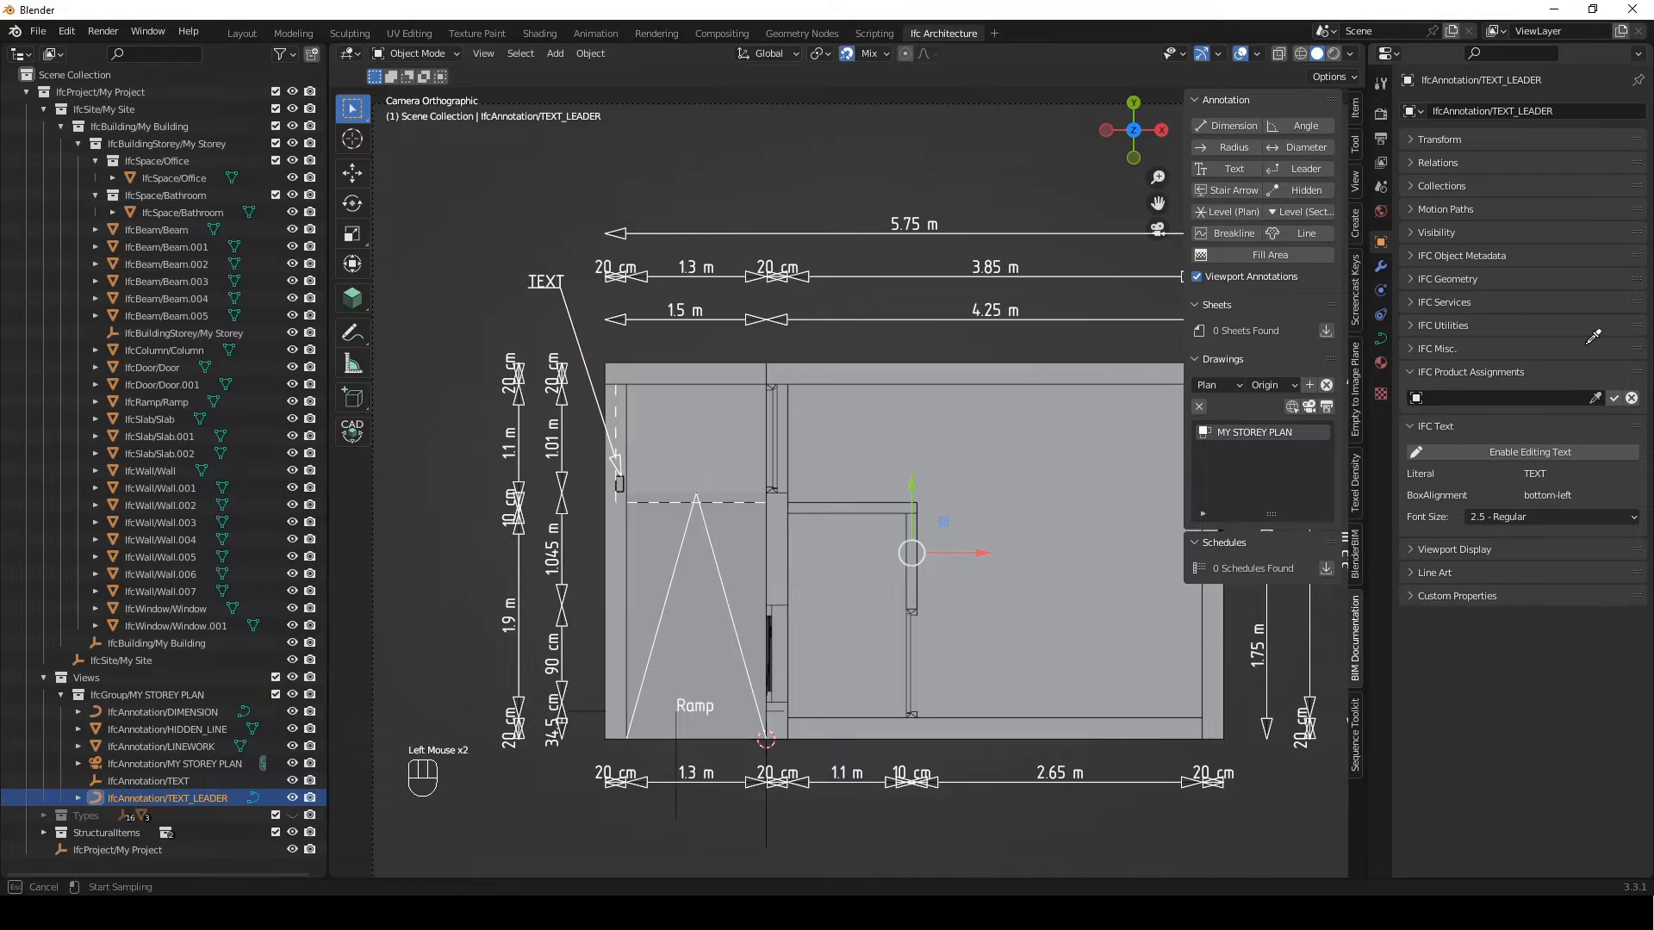
pyautogui.click(625, 476)
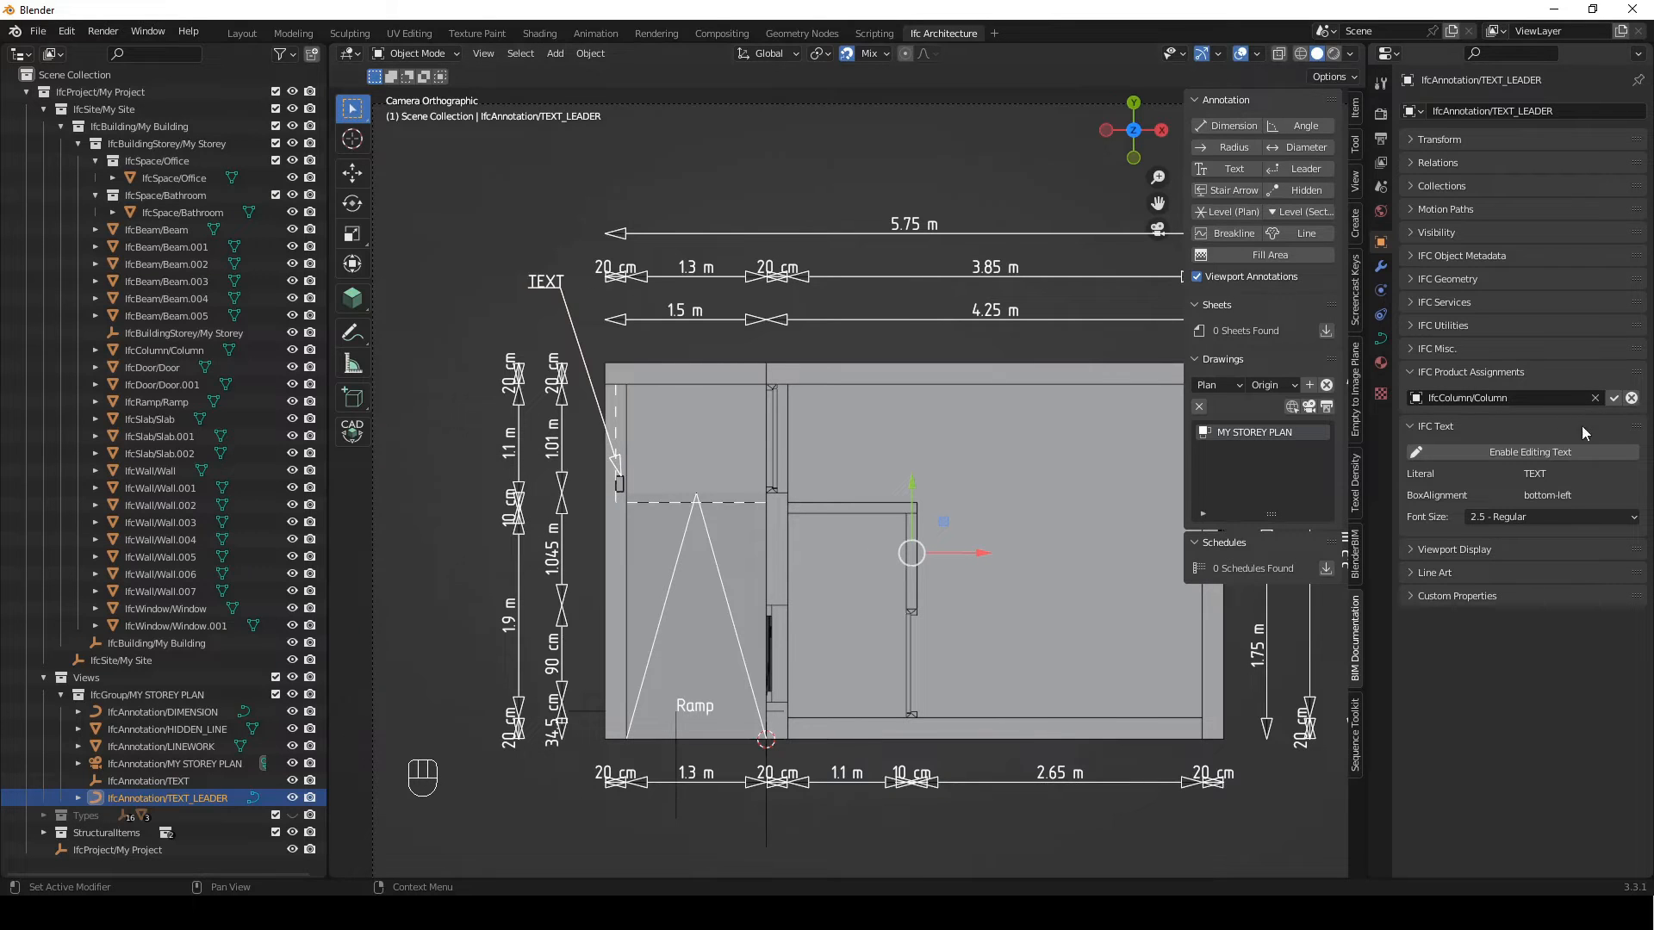
pyautogui.click(1613, 399)
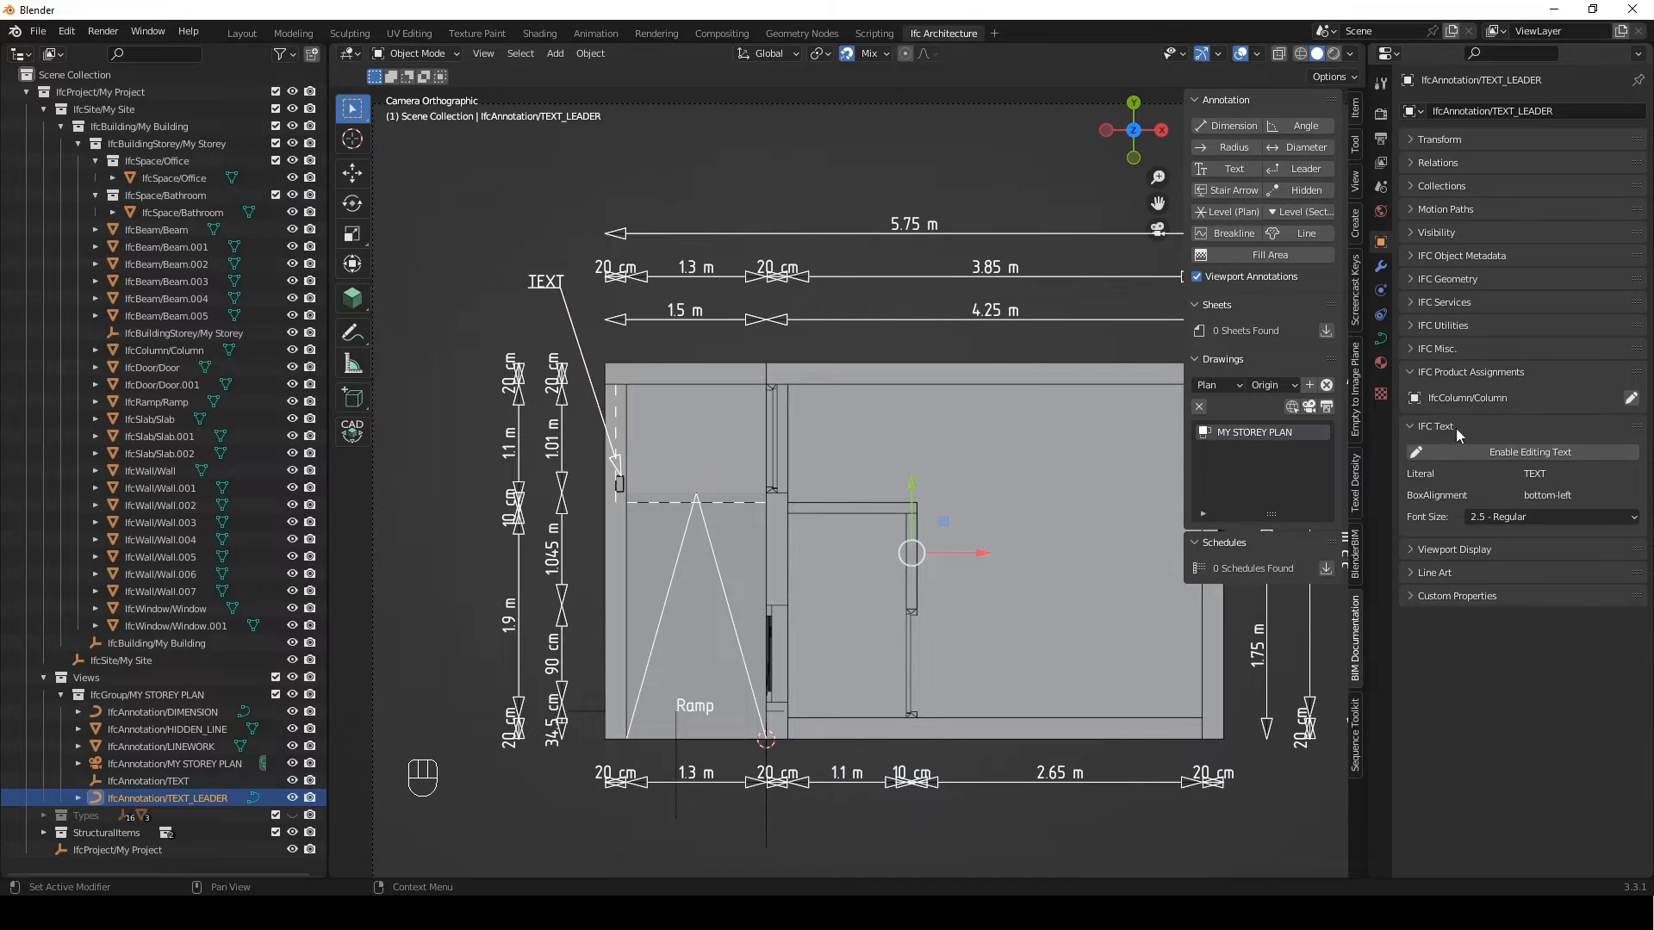
# Set the leader's text literal to {{Name}} and apply the text edit
pyautogui.click(1514, 455)
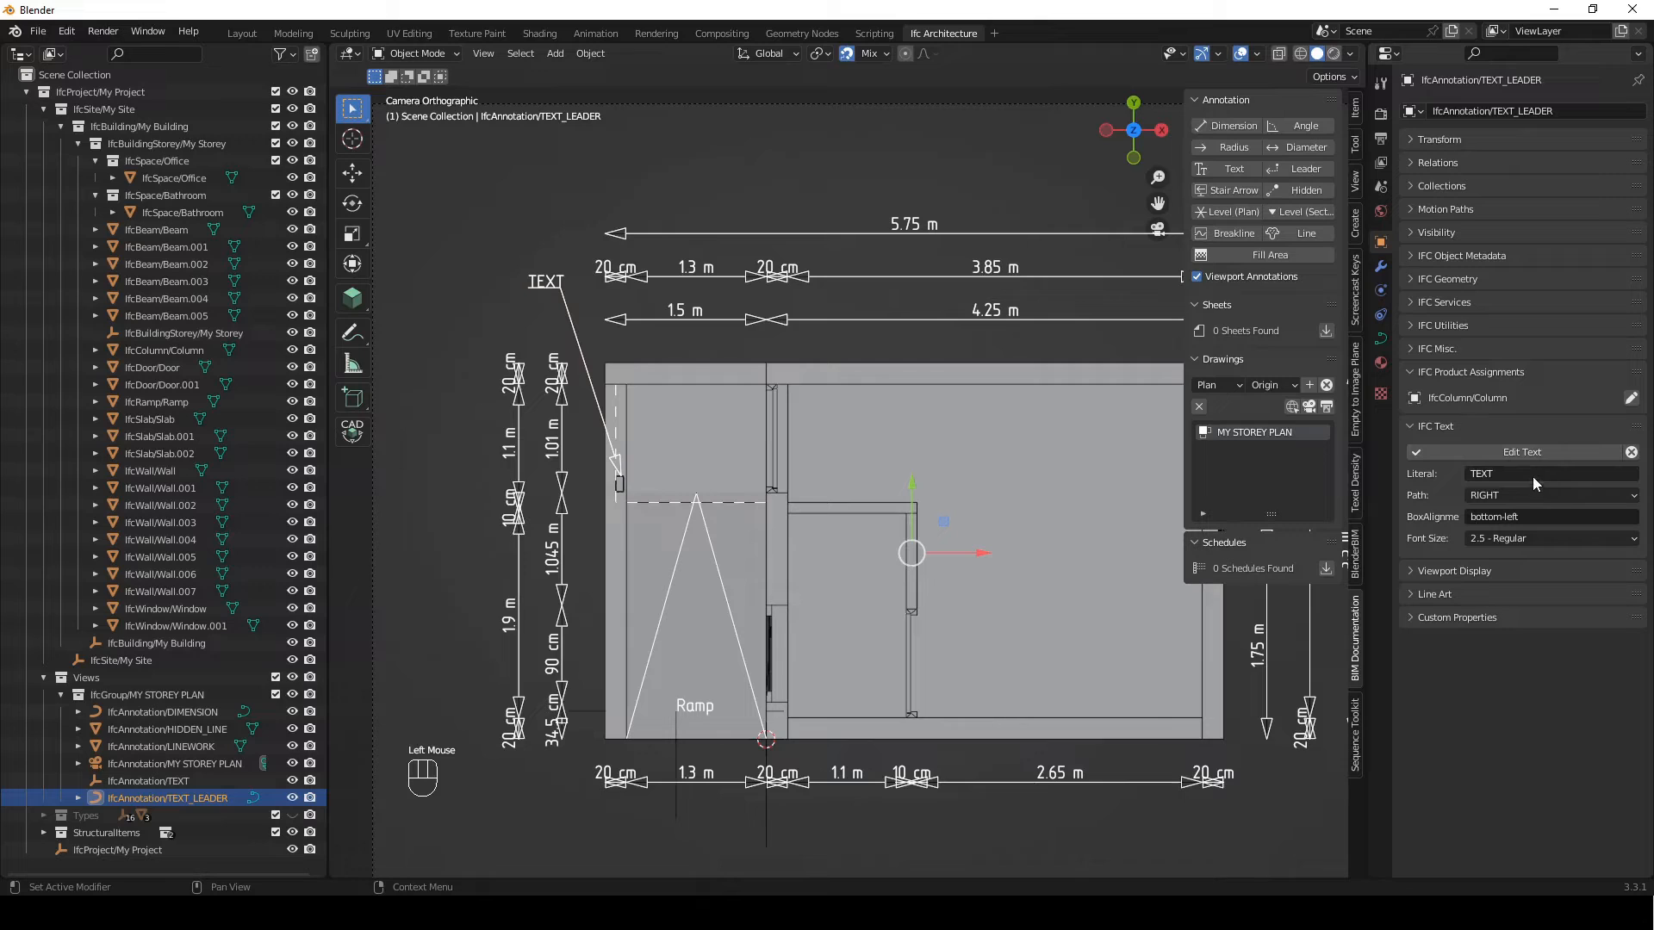
pyautogui.doubleClick(1530, 475)
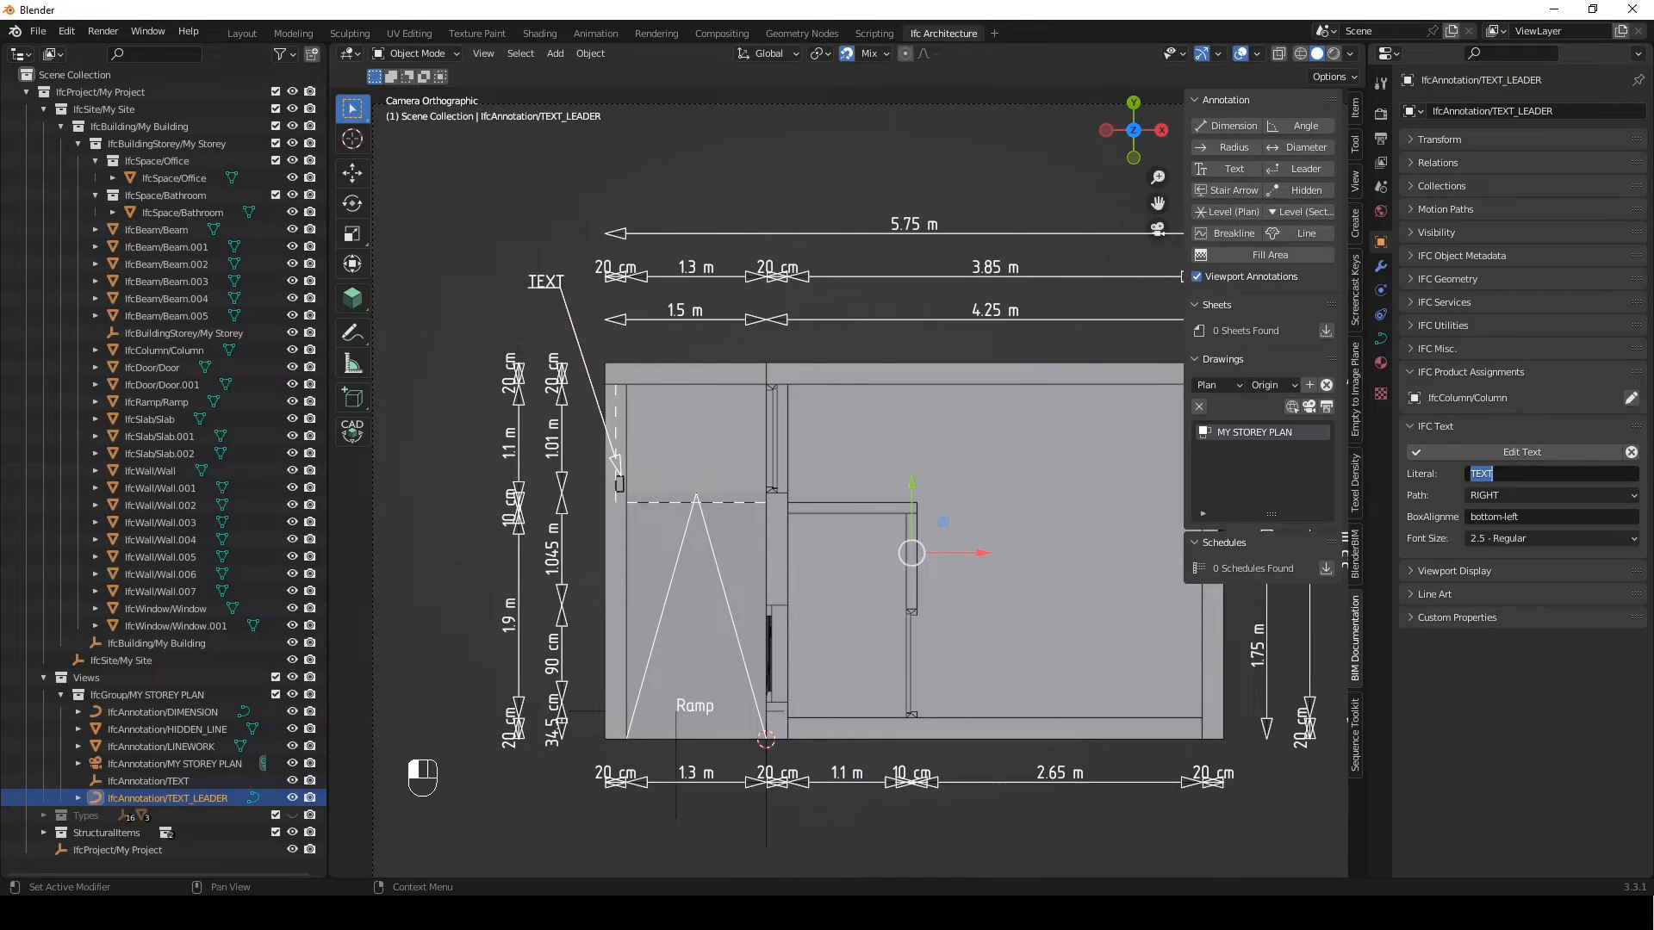
pyautogui.hotkey('alt', 'Tab')
pyautogui.write('{{Name}}')
pyautogui.moveTo(1484, 474)
pyautogui.mouseDown()
pyautogui.moveTo(1474, 485)
pyautogui.moveTo(1521, 475)
pyautogui.moveTo(1467, 473)
pyautogui.mouseUp()
pyautogui.click(1532, 456)
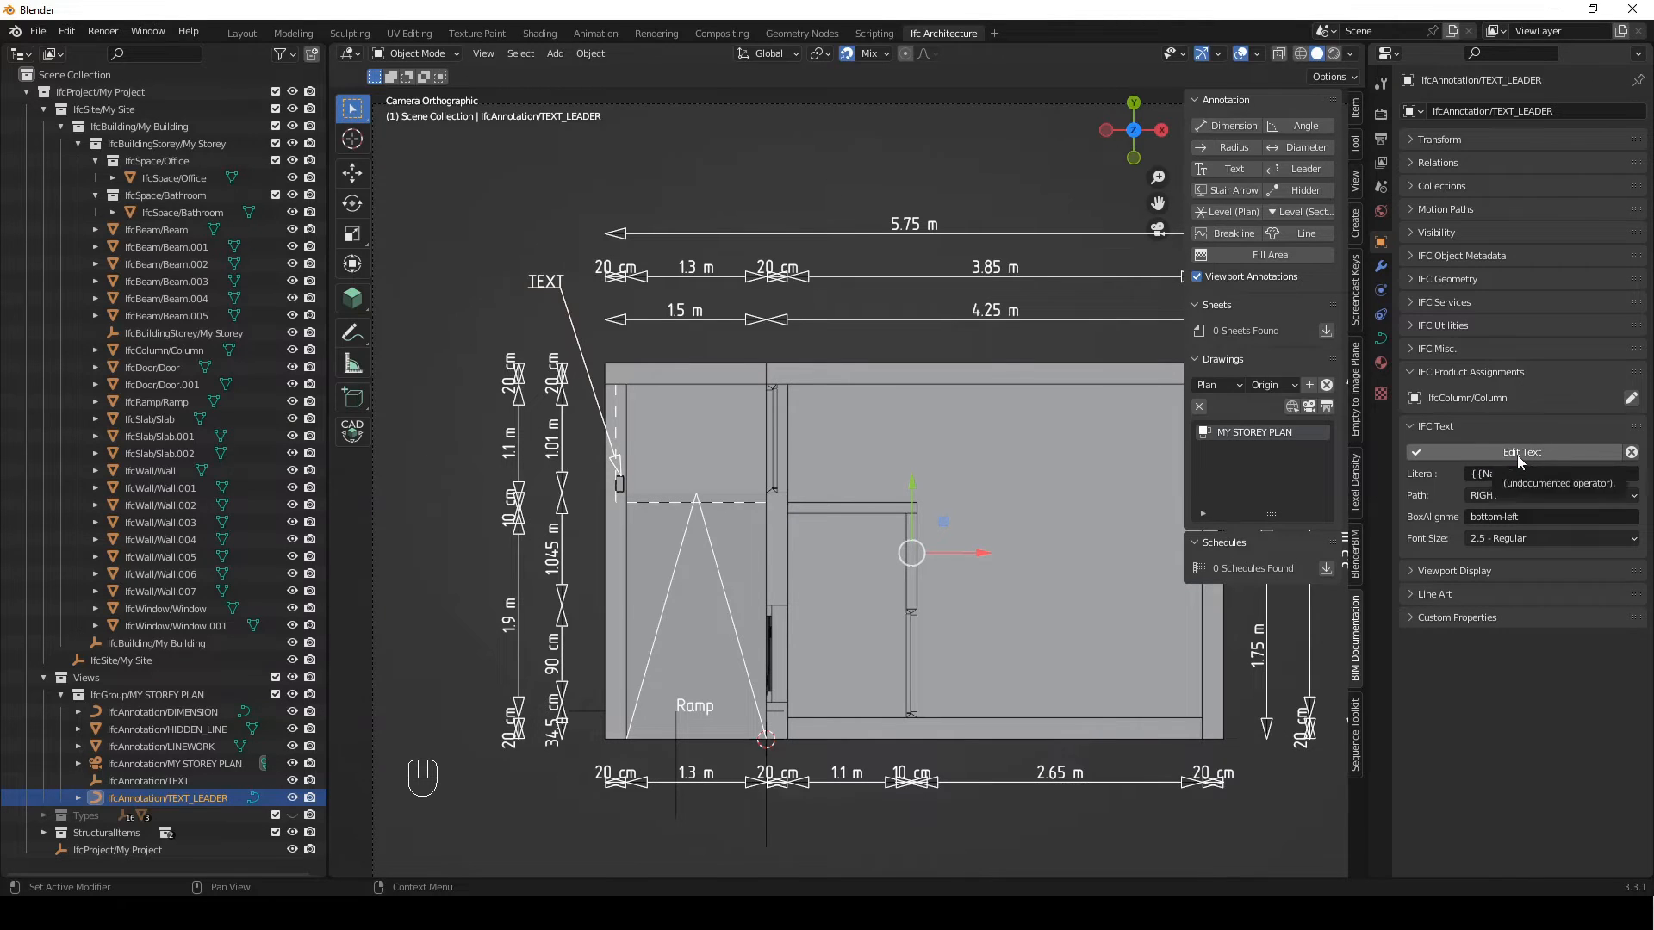
pyautogui.click(1516, 455)
pyautogui.click(550, 286)
pyautogui.click(550, 286)
# Set the leader text's box alignment to bottom-right, apply it and deselect the leader
pyautogui.click(1554, 454)
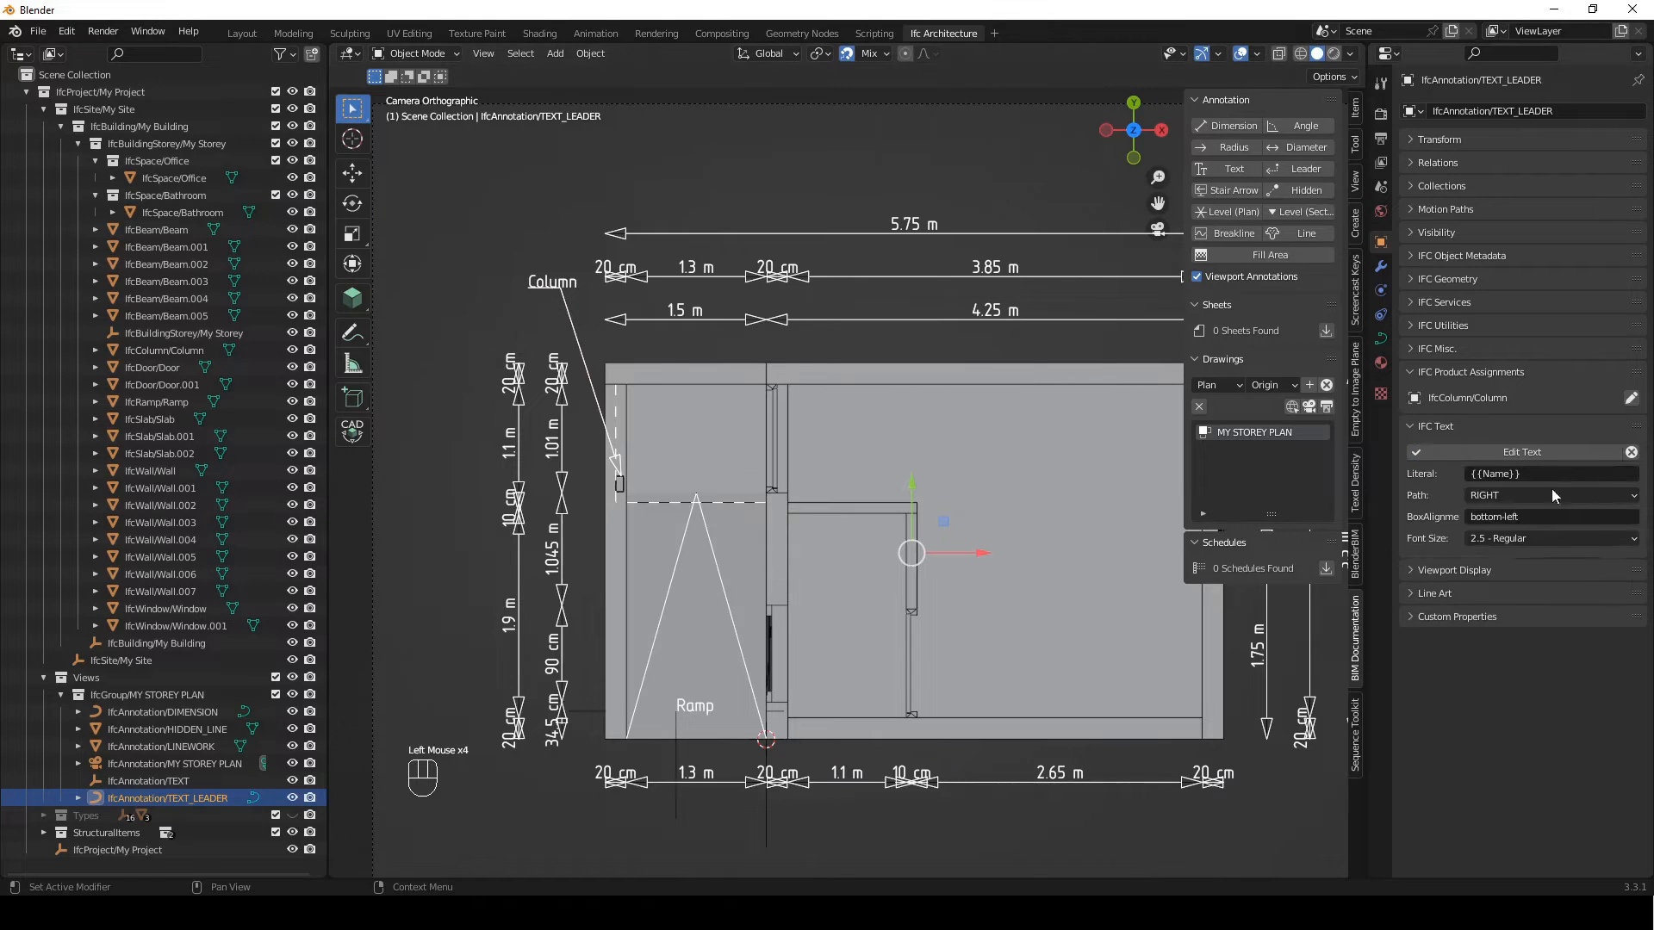
pyautogui.click(1546, 517)
pyautogui.click(1554, 515)
pyautogui.press('BackSpace')
pyautogui.press('BackSpace')
pyautogui.press('BackSpace')
pyautogui.press('BackSpace')
pyautogui.press('BackSpace')
pyautogui.write('-right')
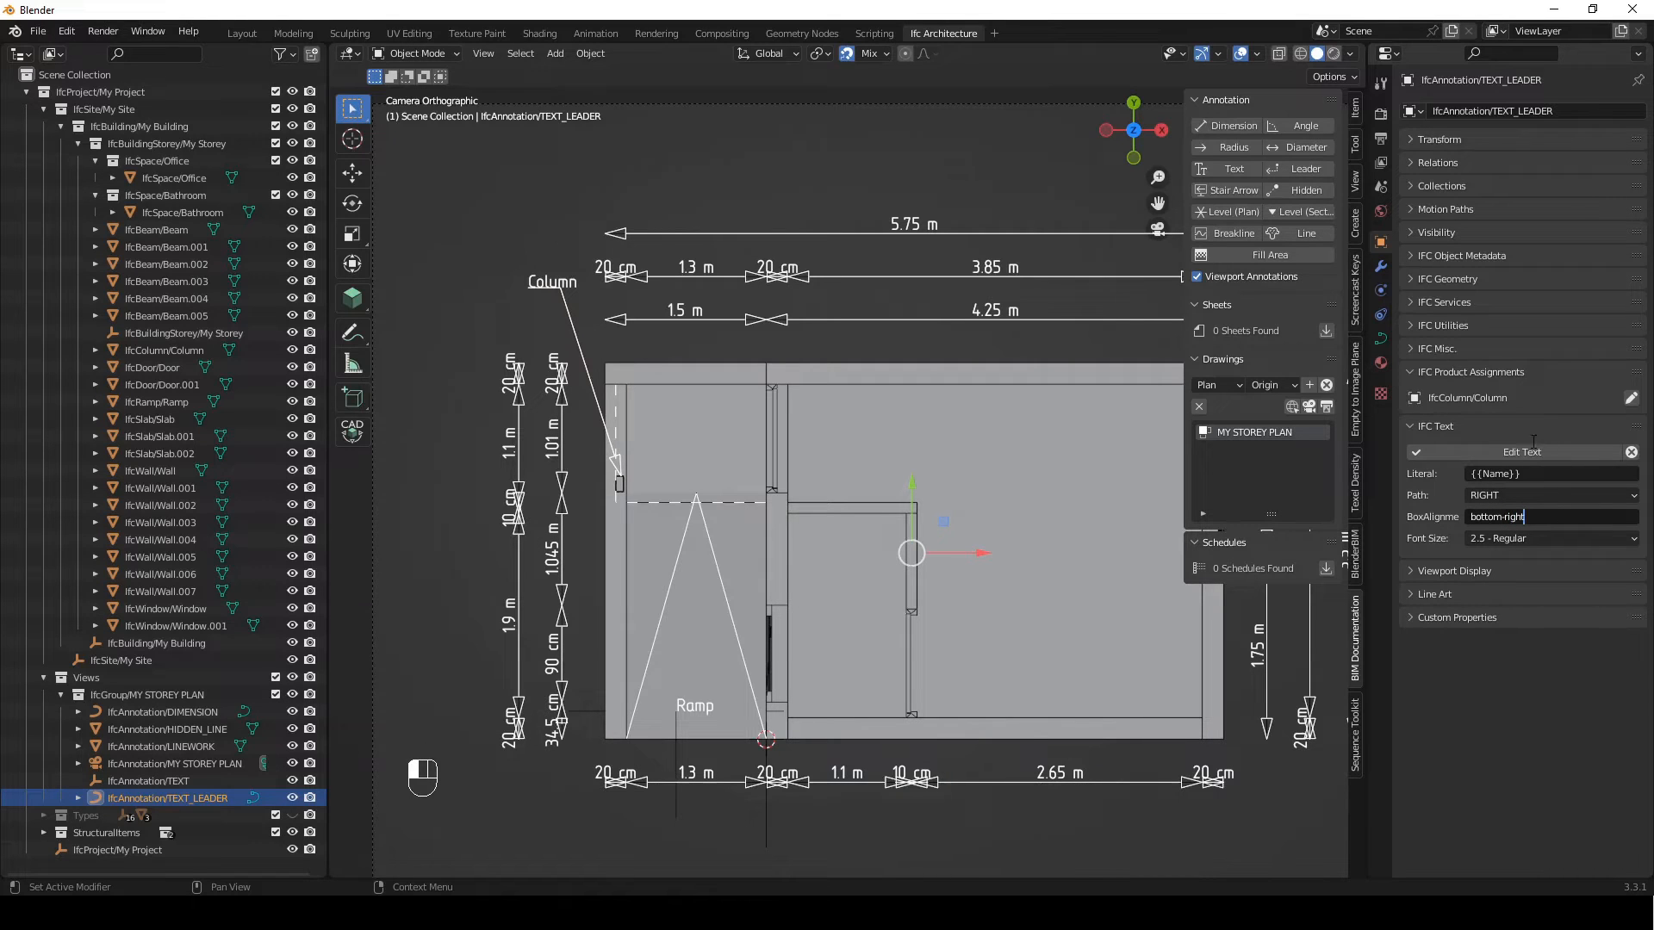
pyautogui.click(1542, 452)
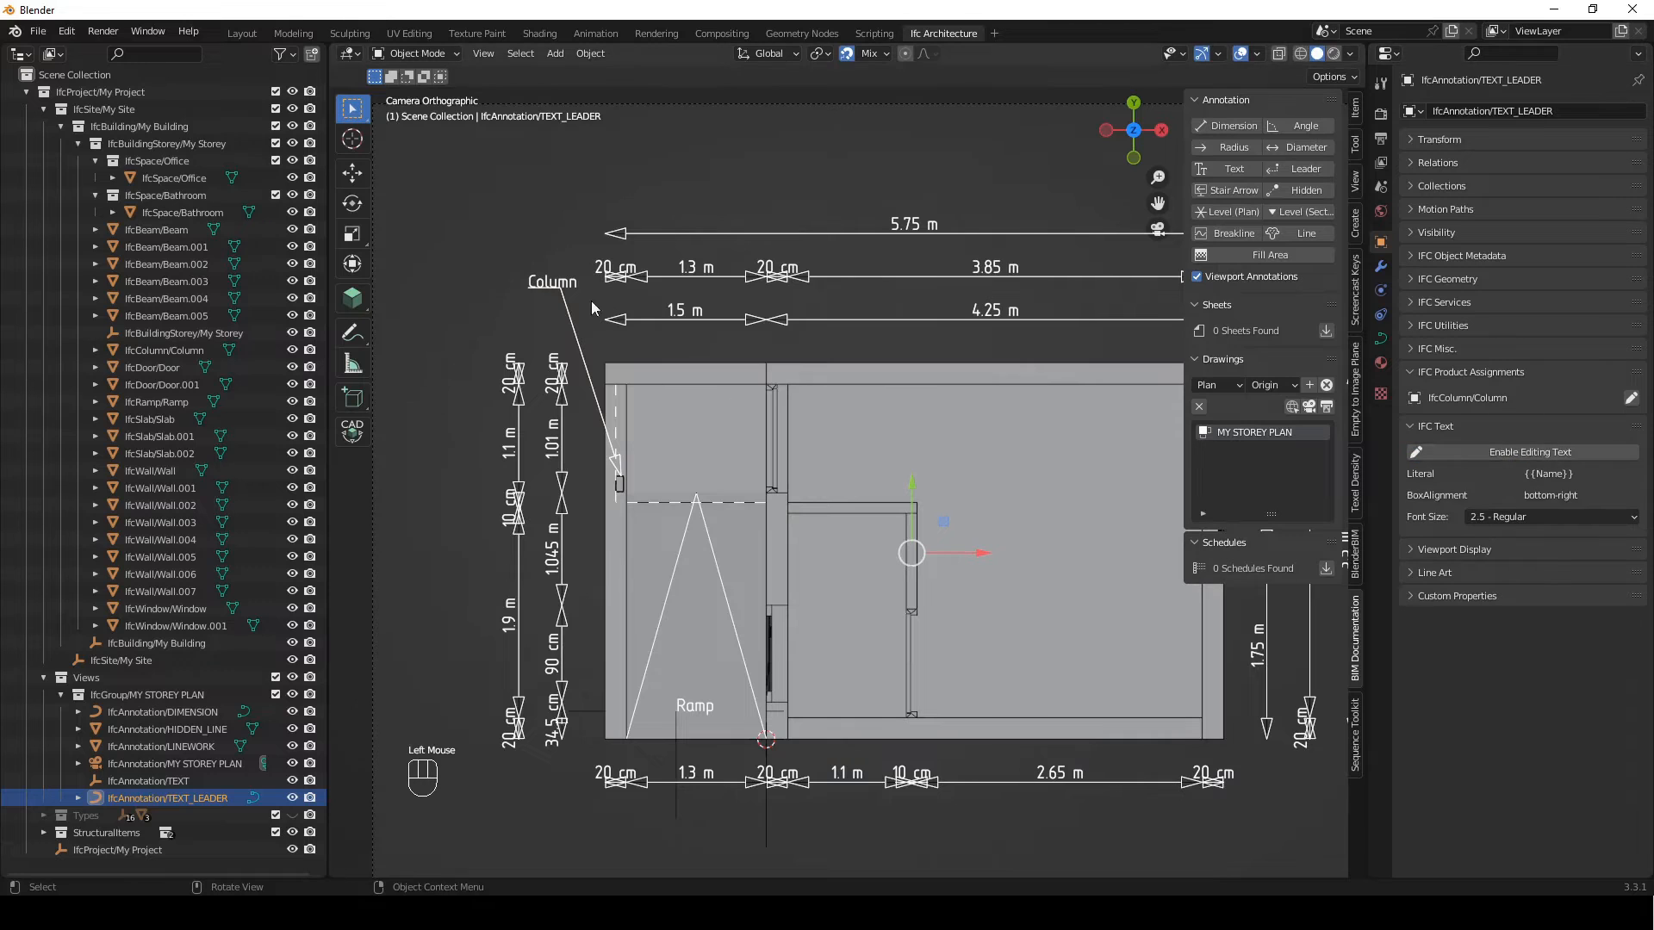
pyautogui.click(536, 253)
# Add a second Text annotation and move it along X and Y to the middle of the large office room
pyautogui.scroll(-2, 682, 384)
pyautogui.moveTo(680, 384)
pyautogui.keyDown('shift'); pyautogui.mouseDown(button='middle')
pyautogui.moveTo(828, 436)
pyautogui.moveTo(834, 418)
pyautogui.mouseUp(button='middle'); pyautogui.keyUp('shift')
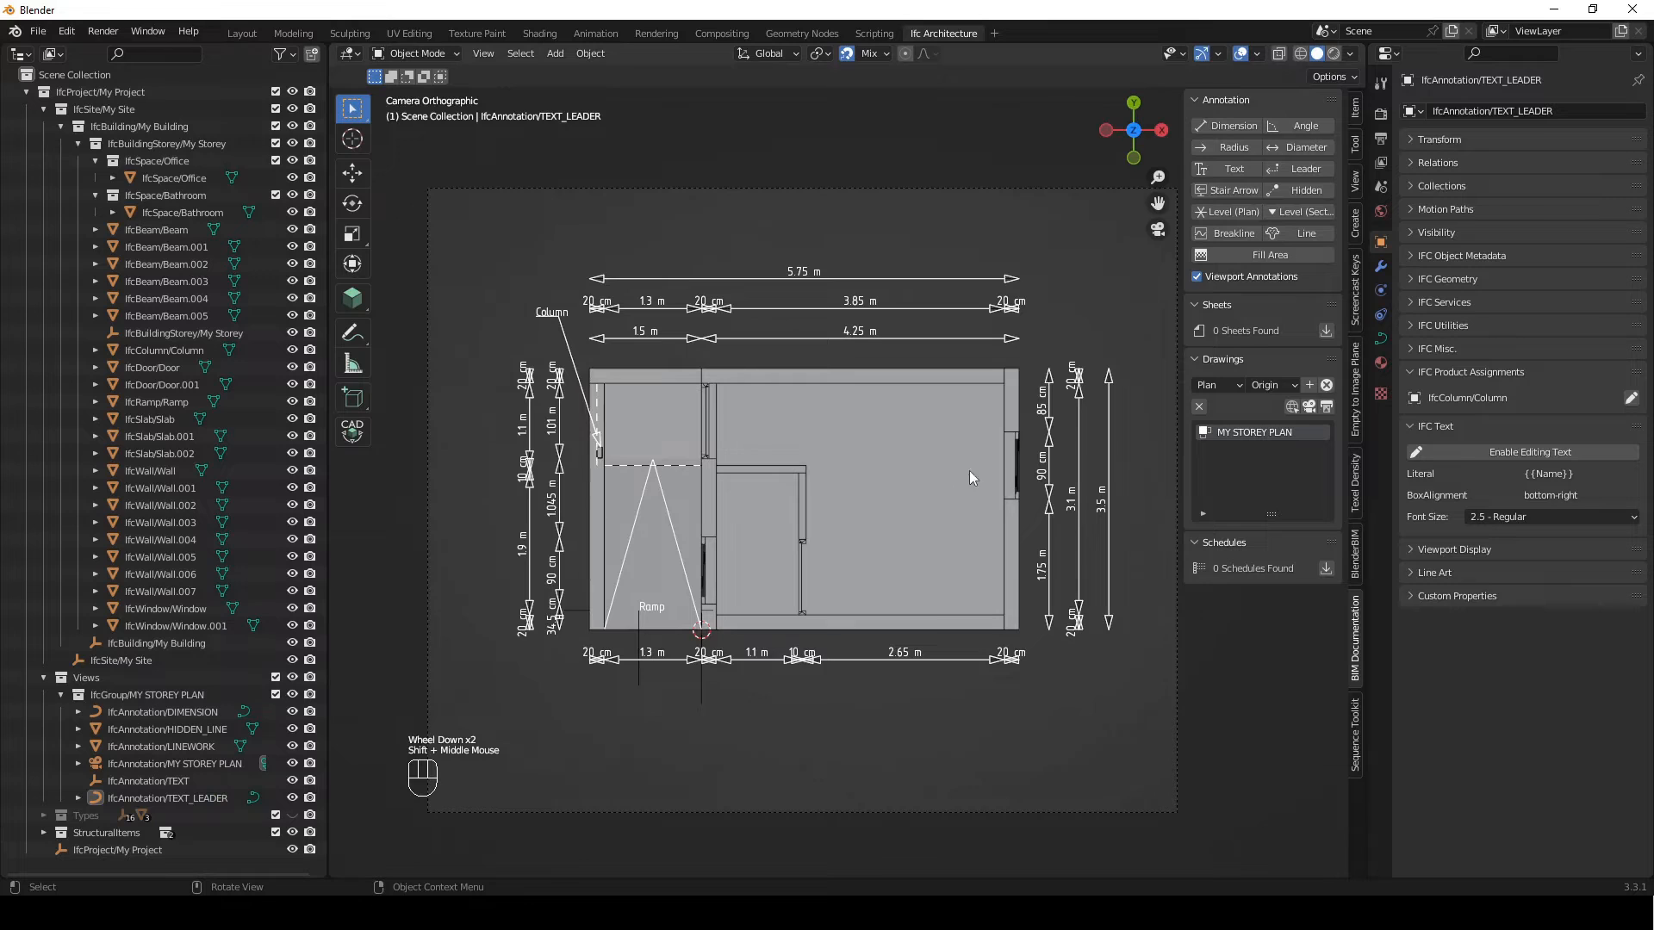
pyautogui.click(1233, 170)
pyautogui.scroll(2, 944, 457)
pyautogui.keyDown('shift'); pyautogui.moveTo(840, 584); pyautogui.dragTo(681, 544, button='middle'); pyautogui.keyUp('shift')
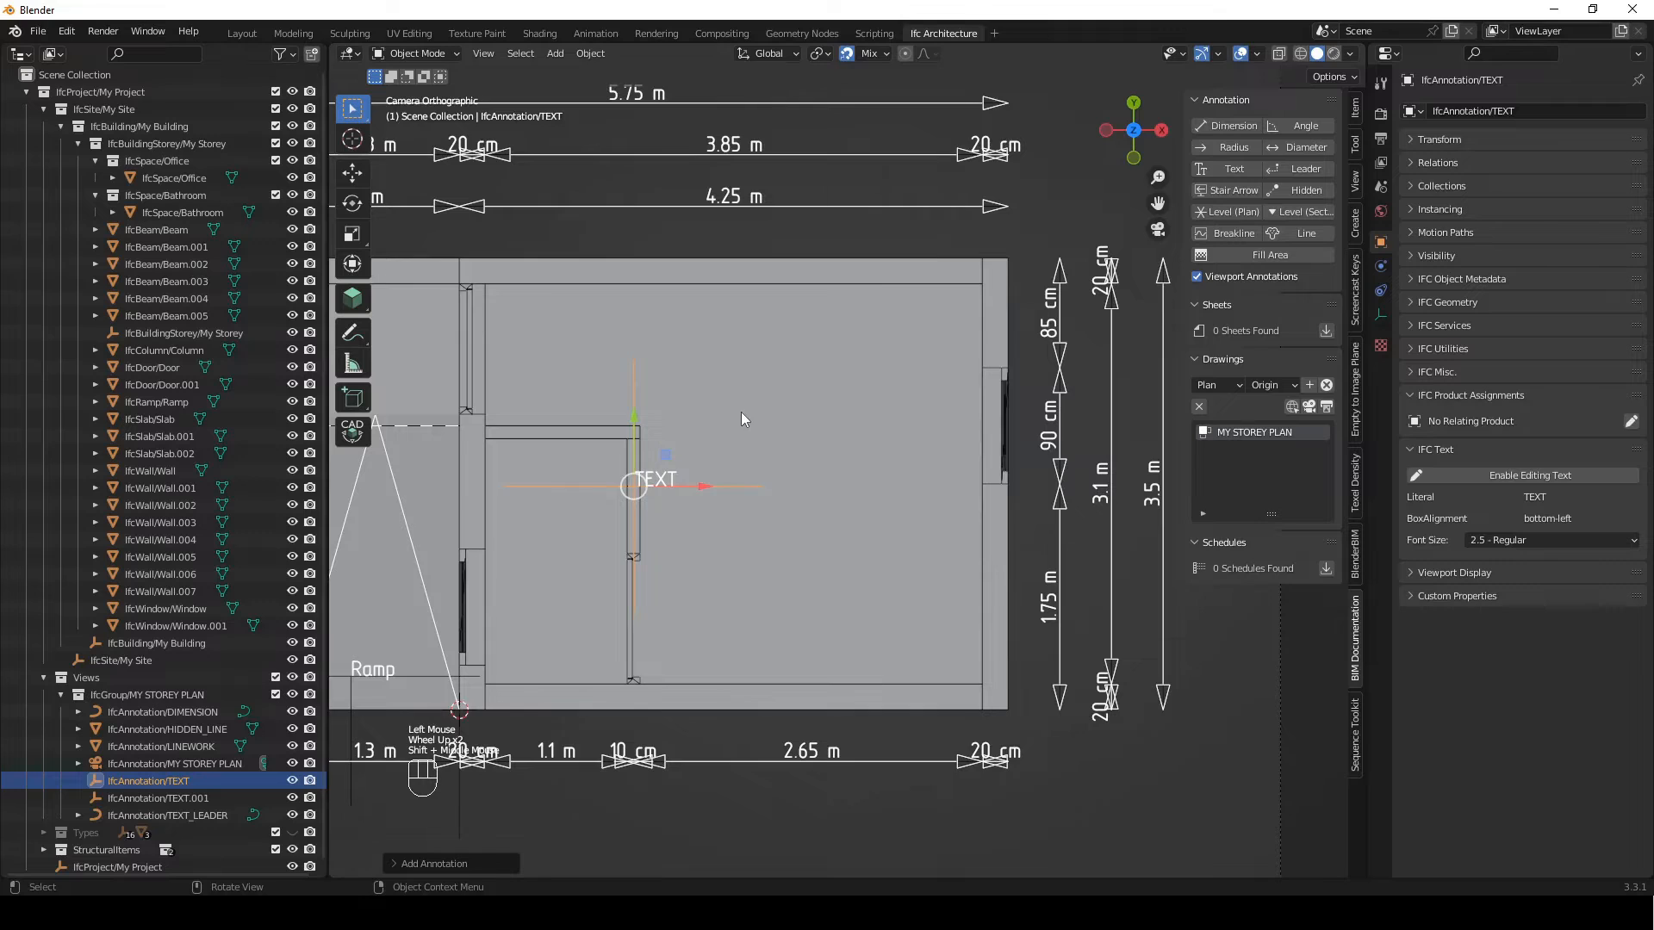
pyautogui.press('g')
pyautogui.press('y')
pyautogui.press('x')
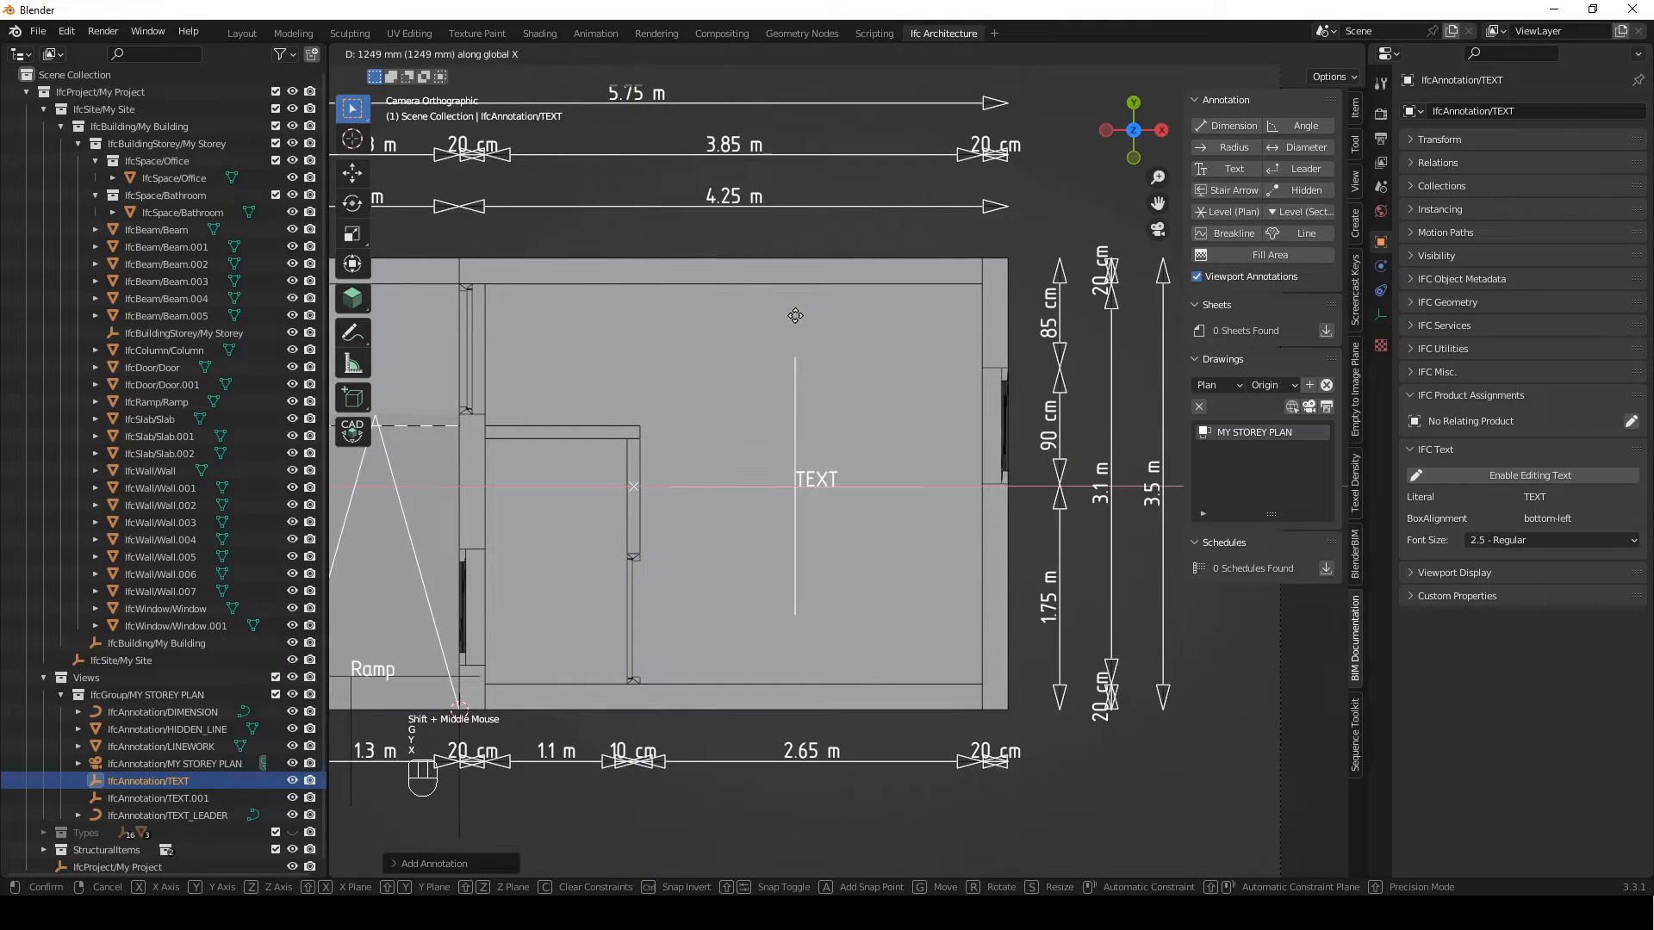
pyautogui.click(793, 288)
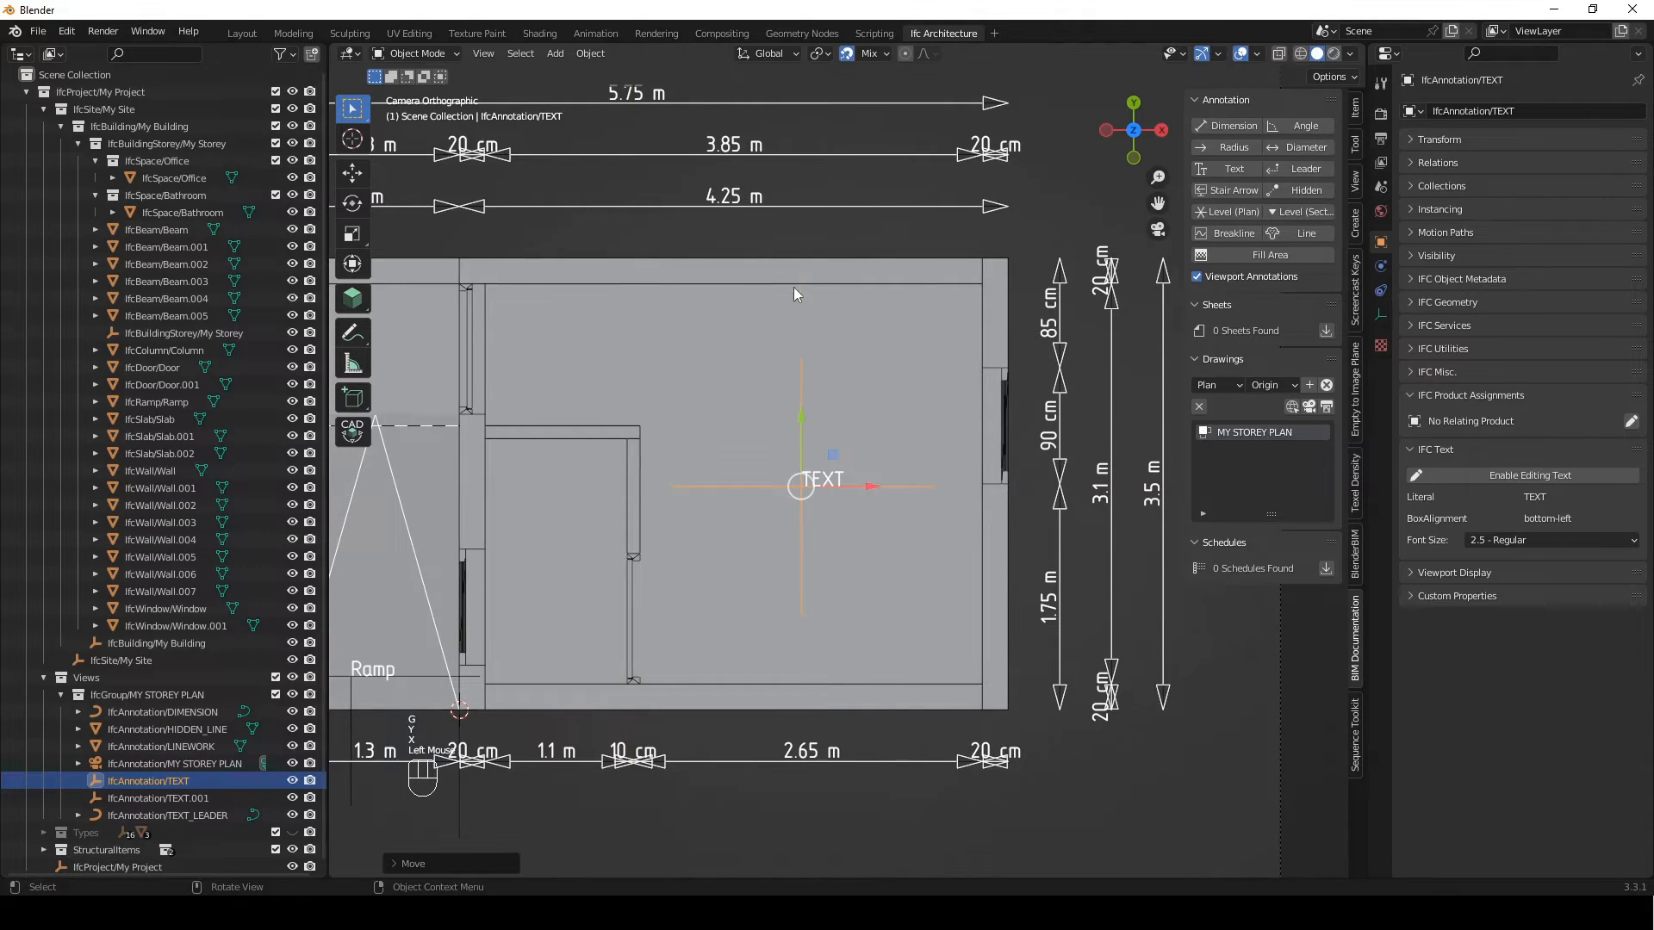
pyautogui.press('g')
pyautogui.press('y')
pyautogui.click(953, 513)
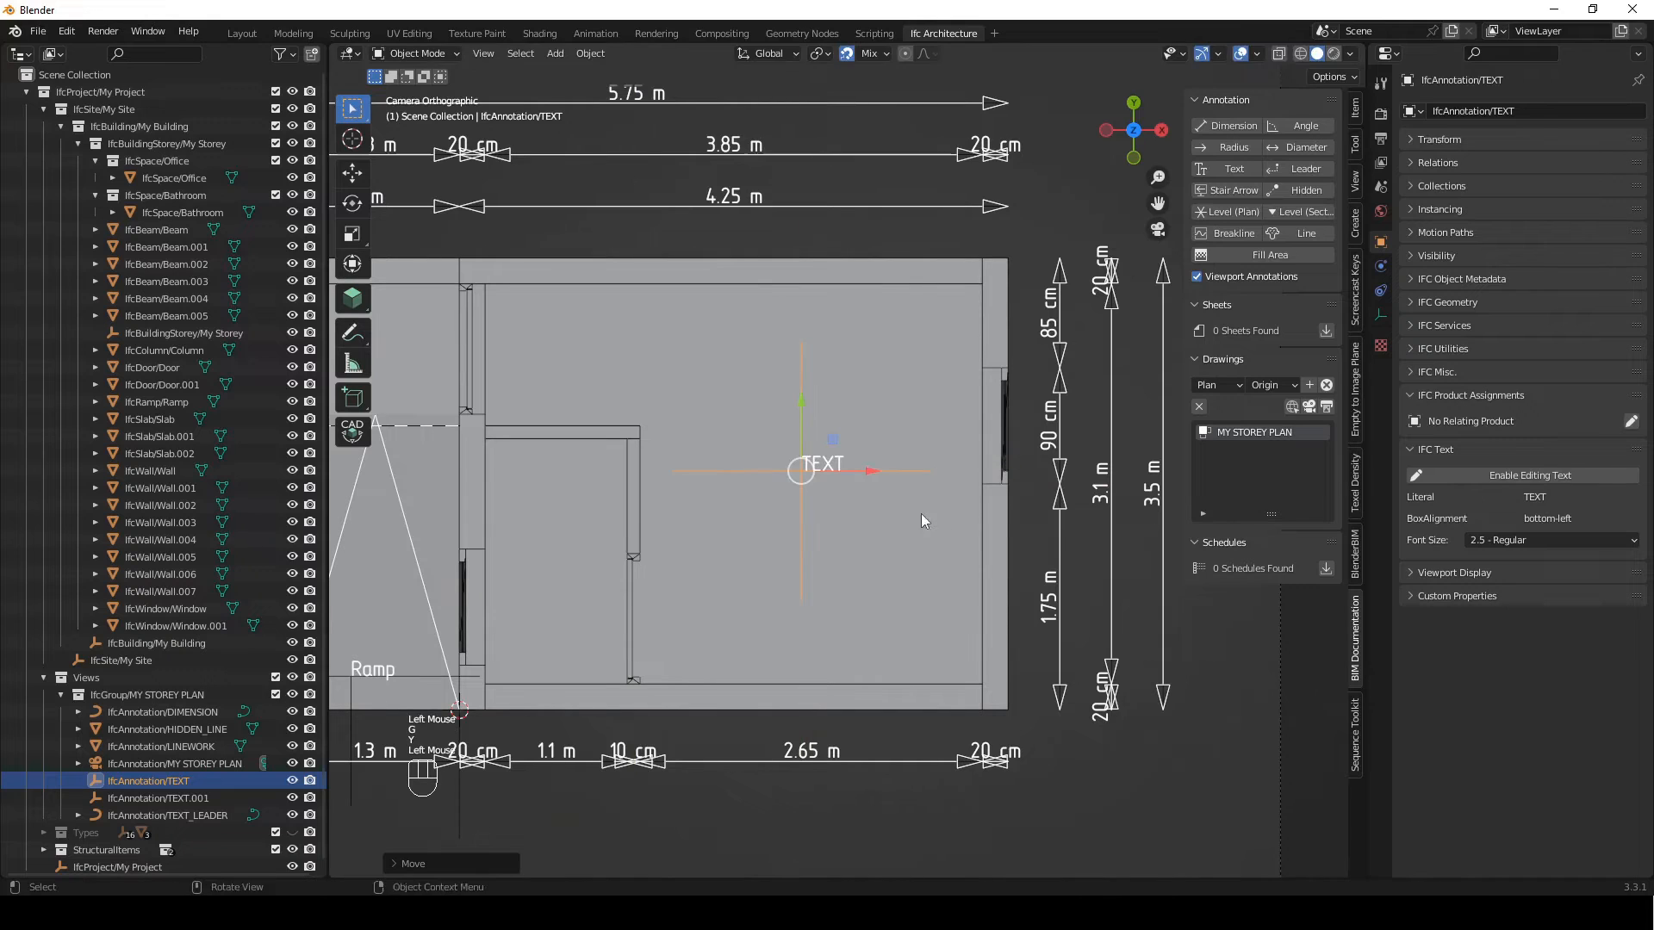
# Assign IfcSpace/Office as the relating product of the new room text
pyautogui.keyDown('shift'); pyautogui.moveTo(751, 462); pyautogui.dragTo(777, 465, button='middle'); pyautogui.keyUp('shift')
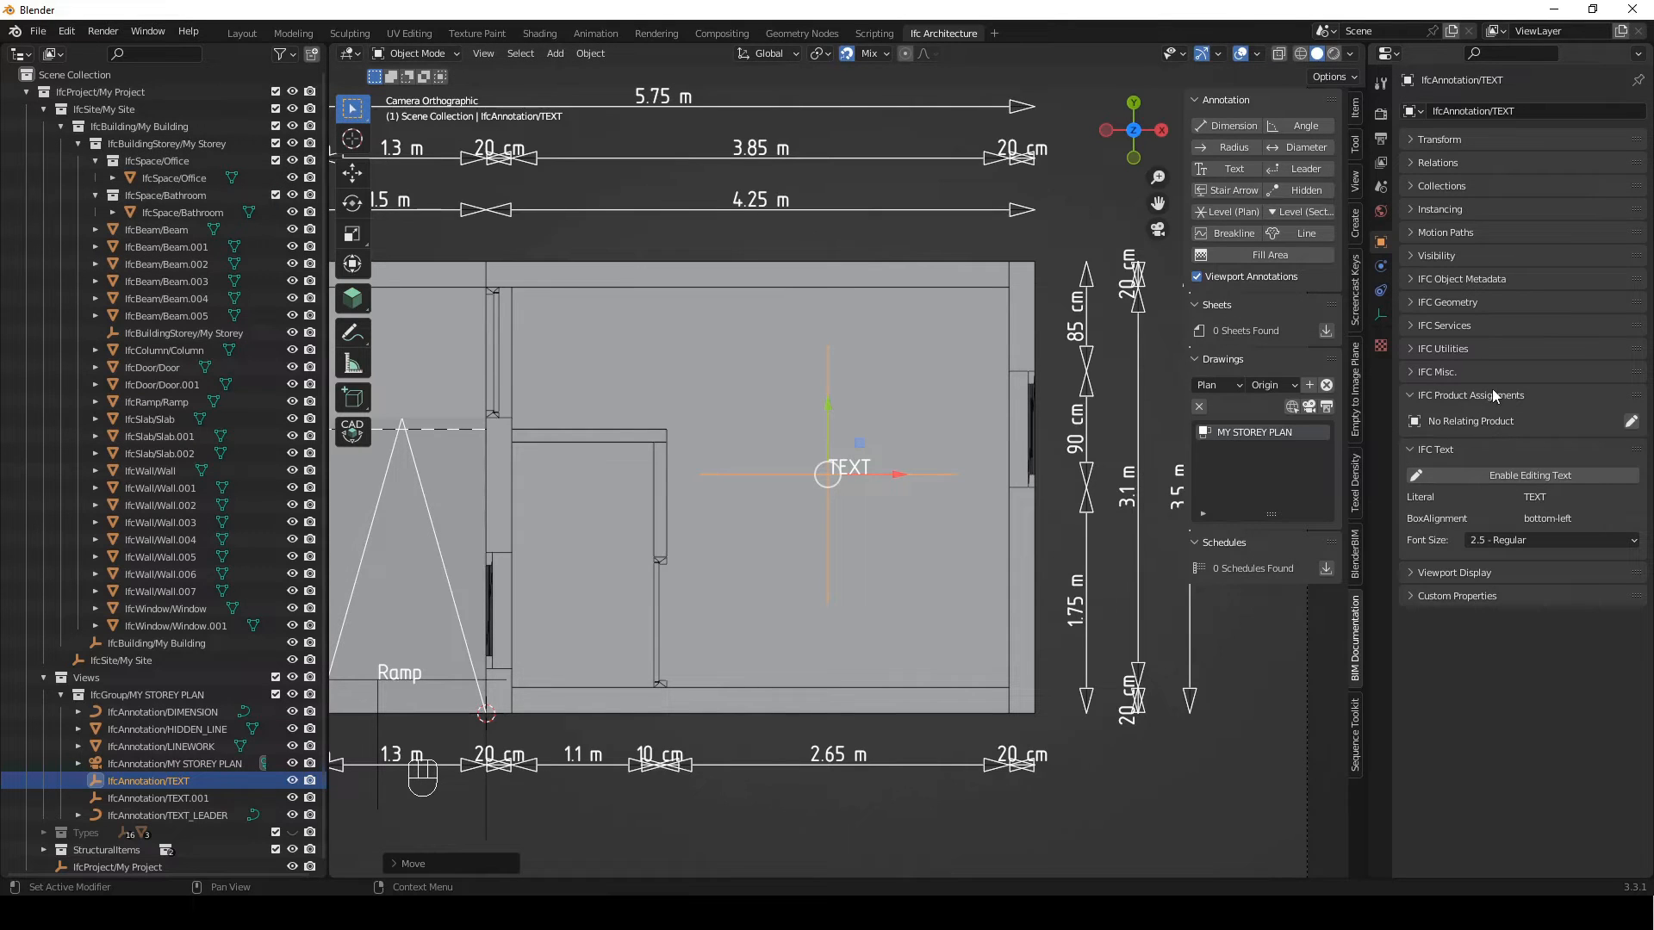
pyautogui.click(1630, 422)
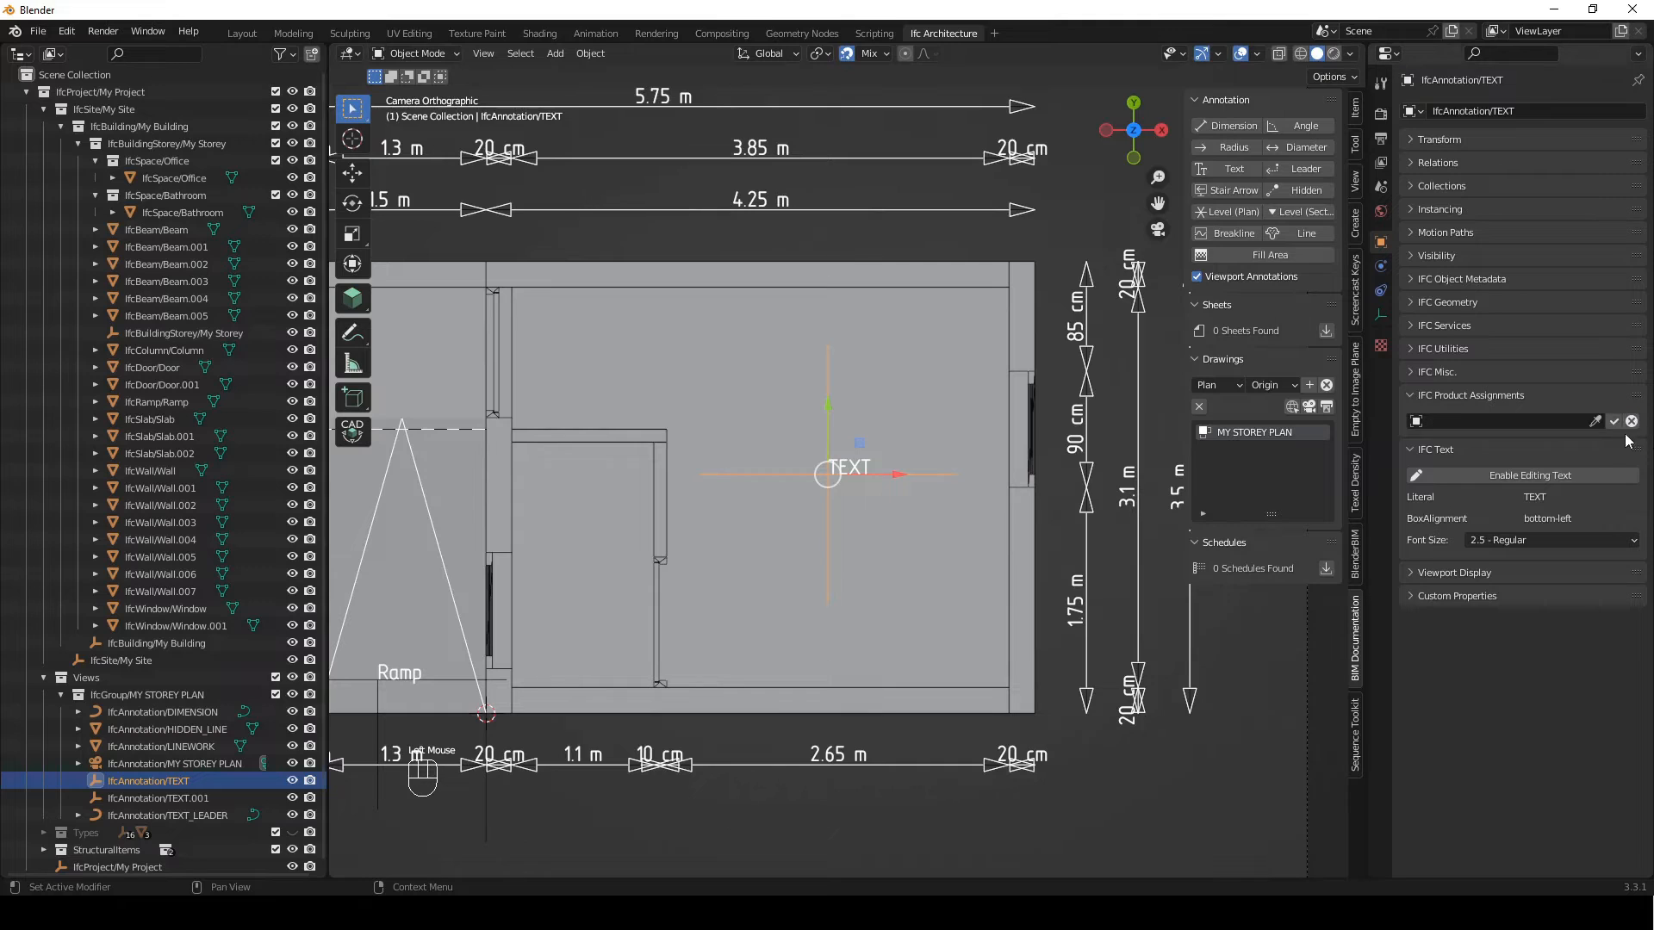
pyautogui.click(1594, 421)
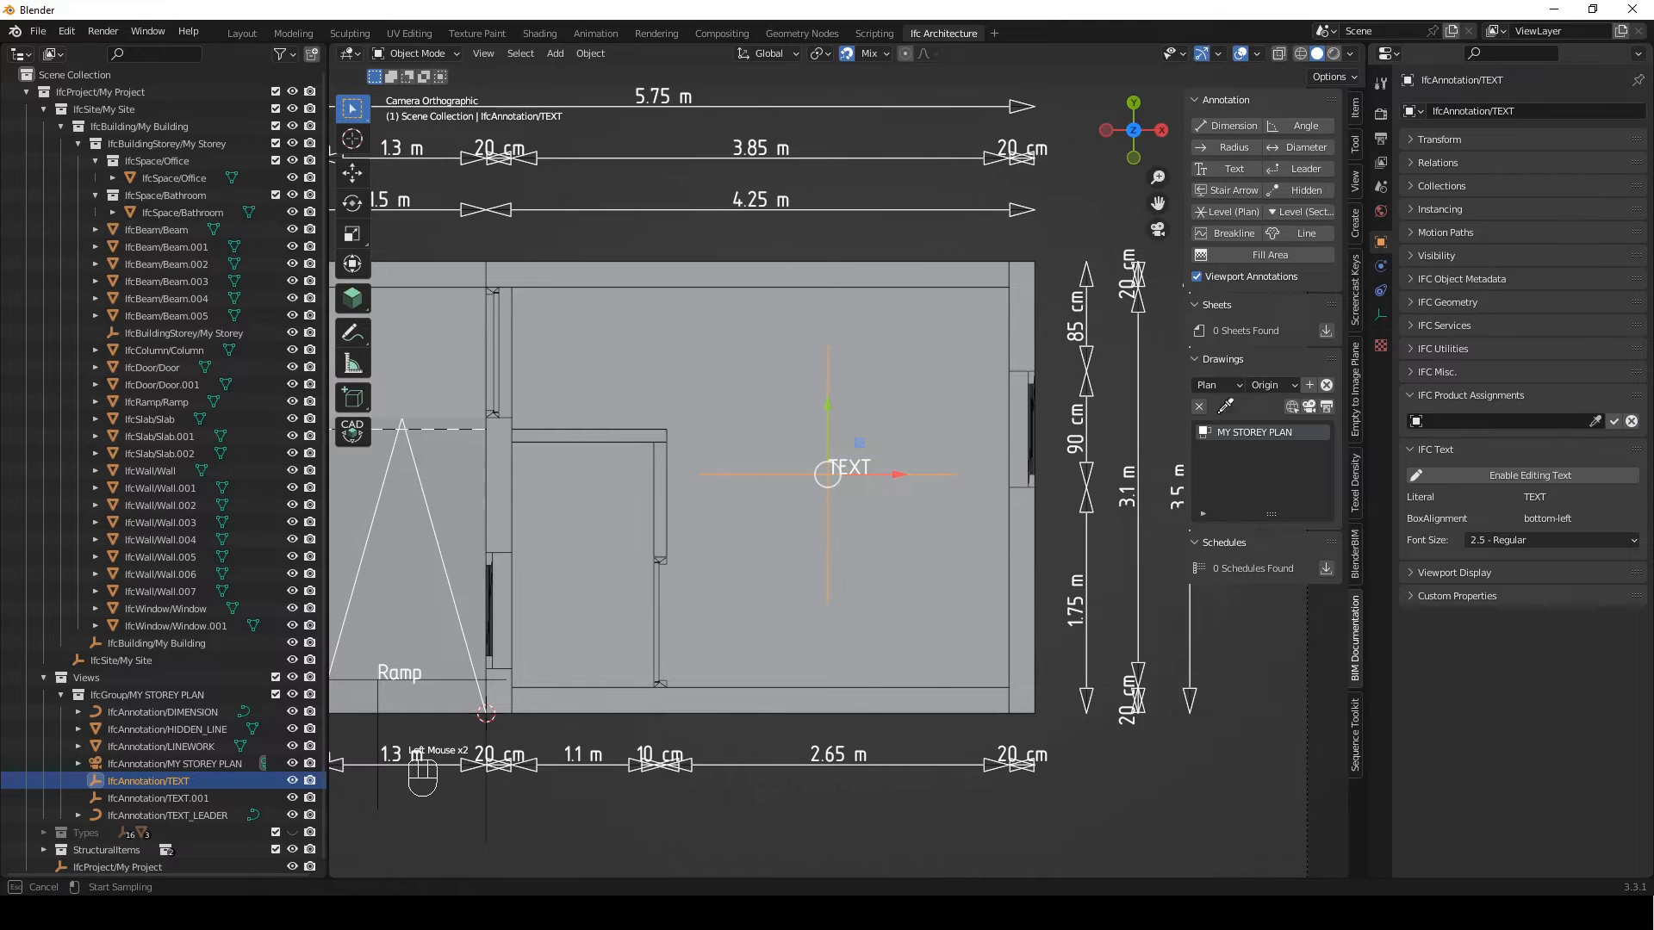
pyautogui.click(172, 177)
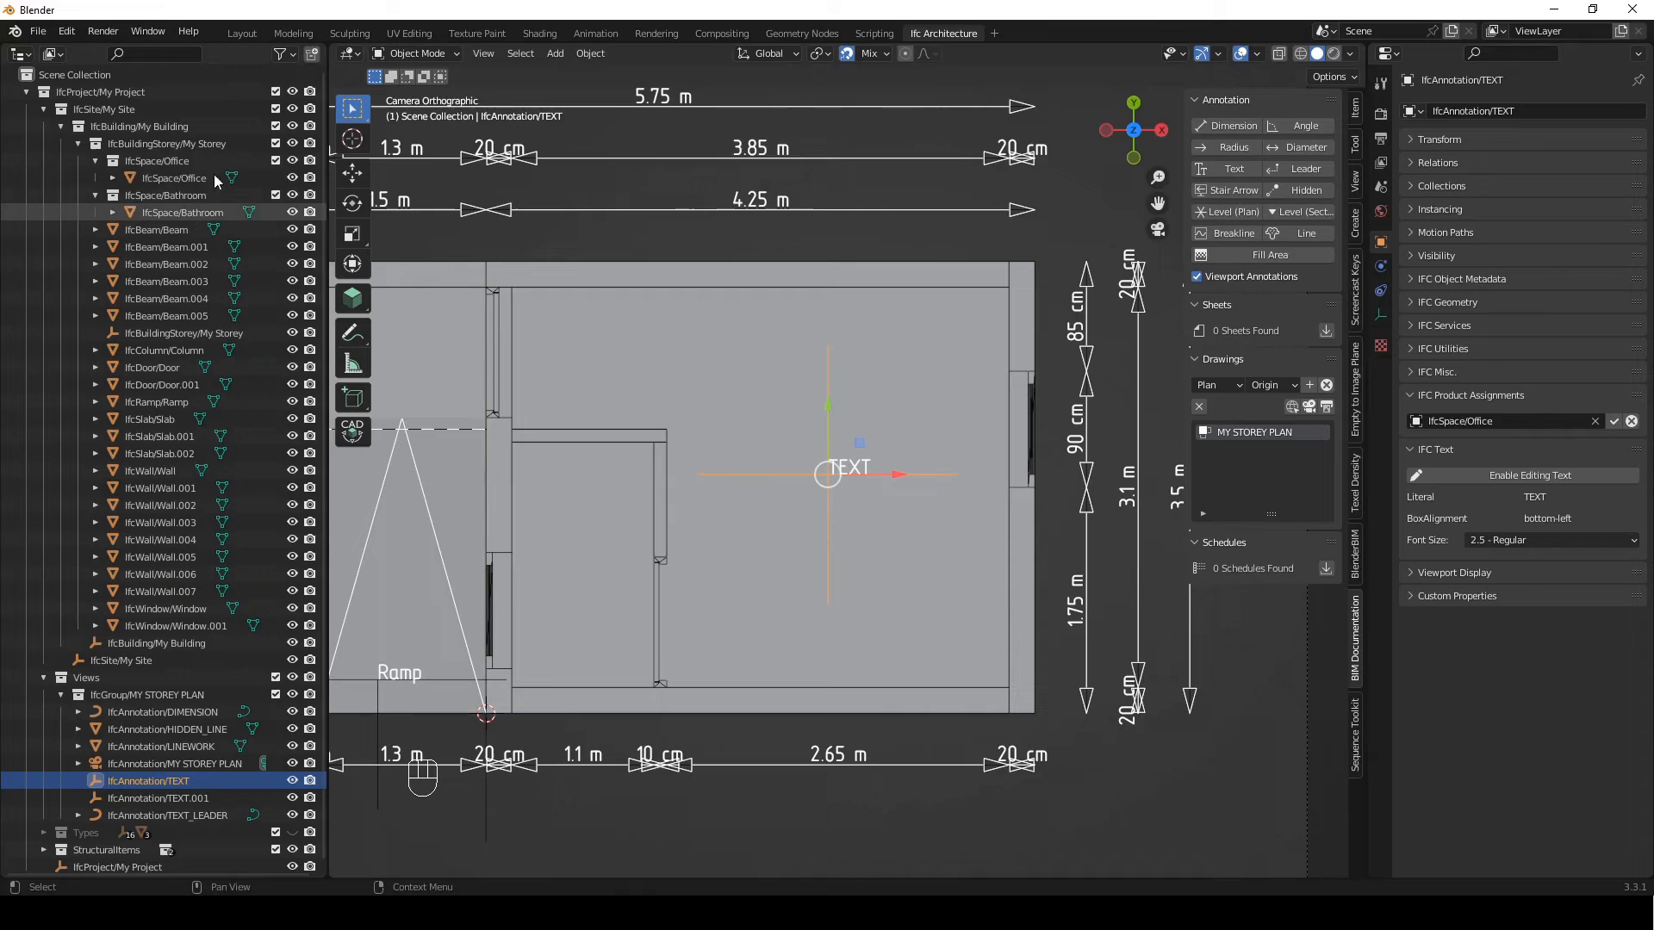
pyautogui.click(1613, 422)
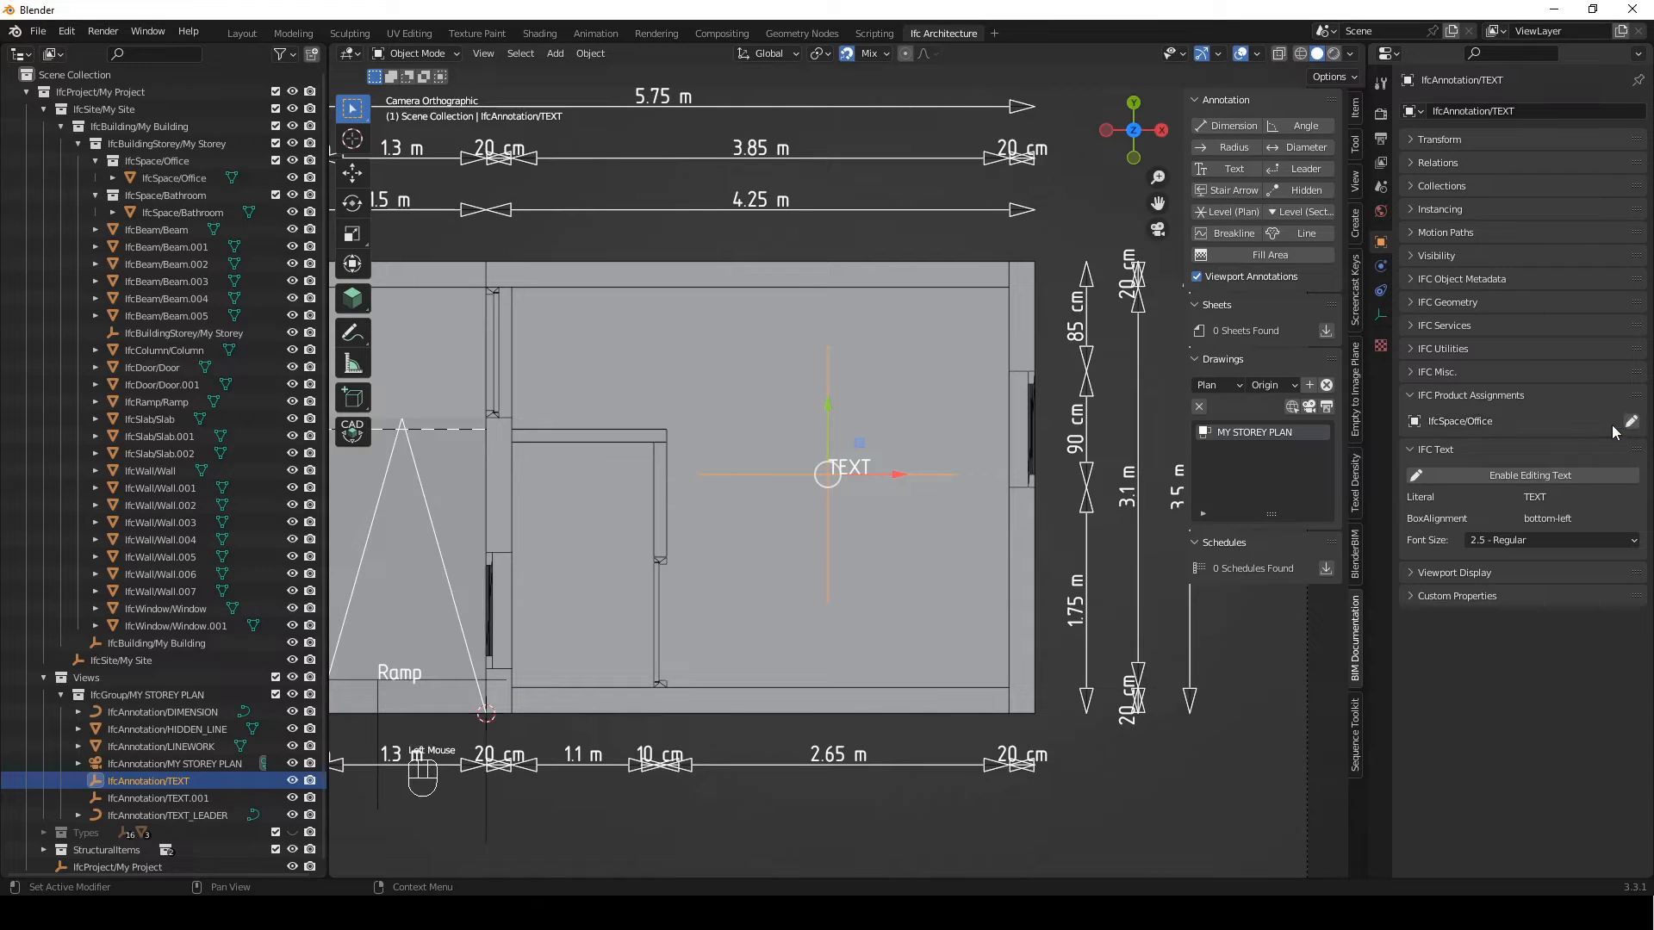
# Add the Qto_SpaceBaseQuantities quantity set to the IfcSpace/Office object
pyautogui.click(195, 183)
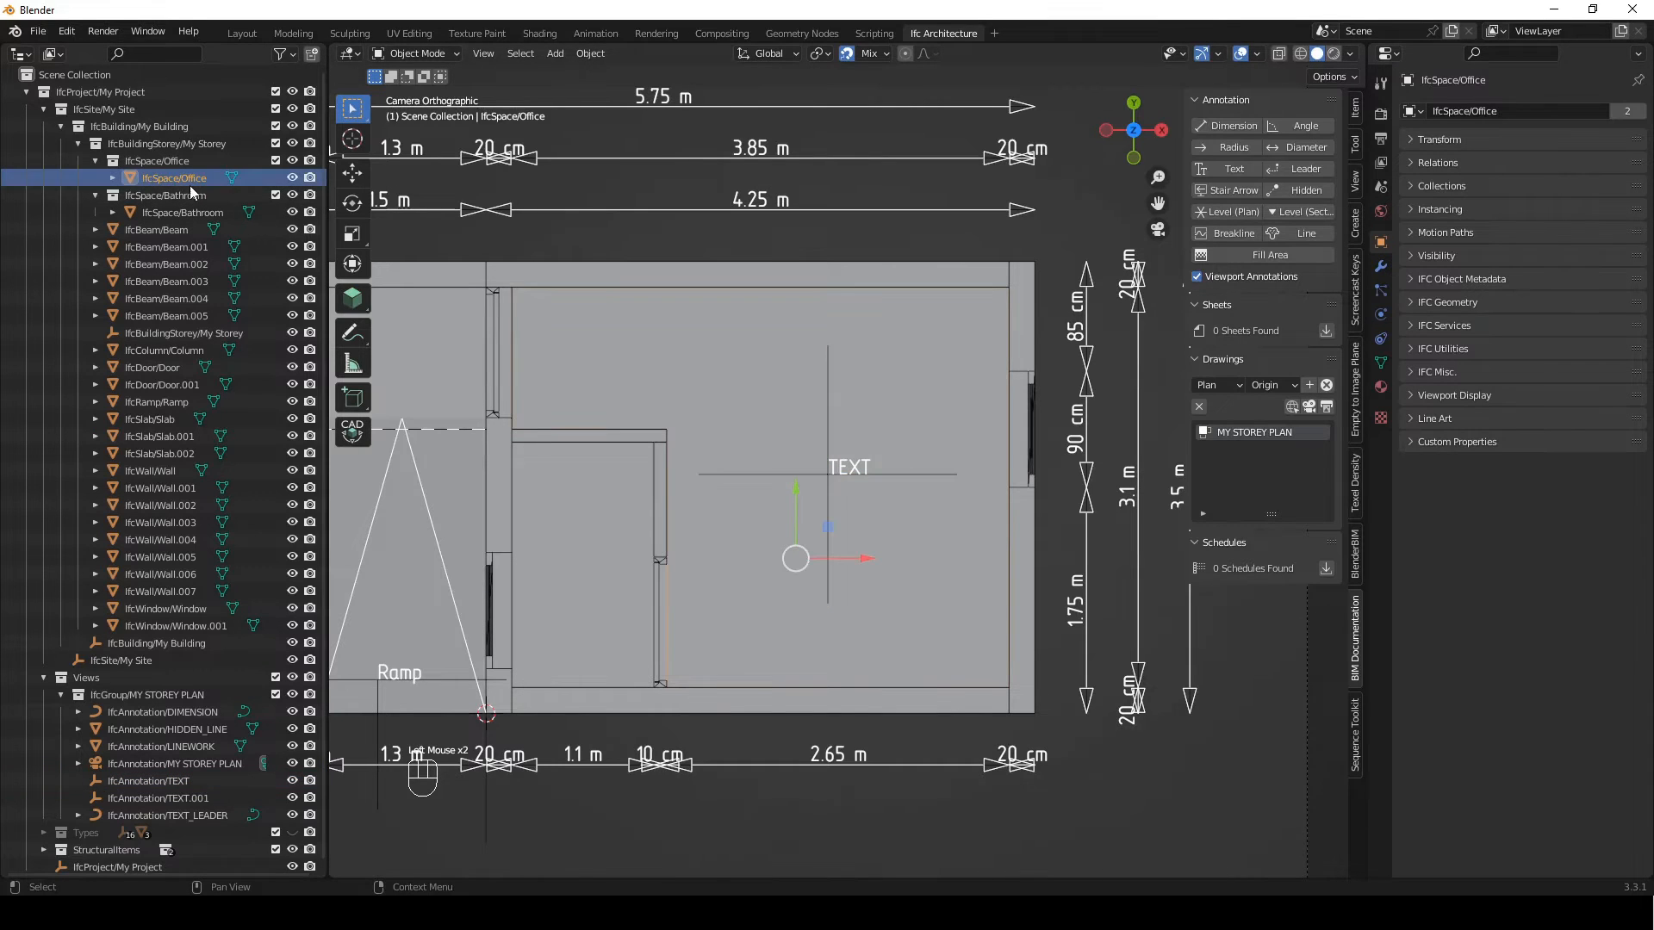
pyautogui.click(1434, 281)
pyautogui.click(1419, 307)
pyautogui.moveTo(1419, 313); pyautogui.dragTo(1424, 436)
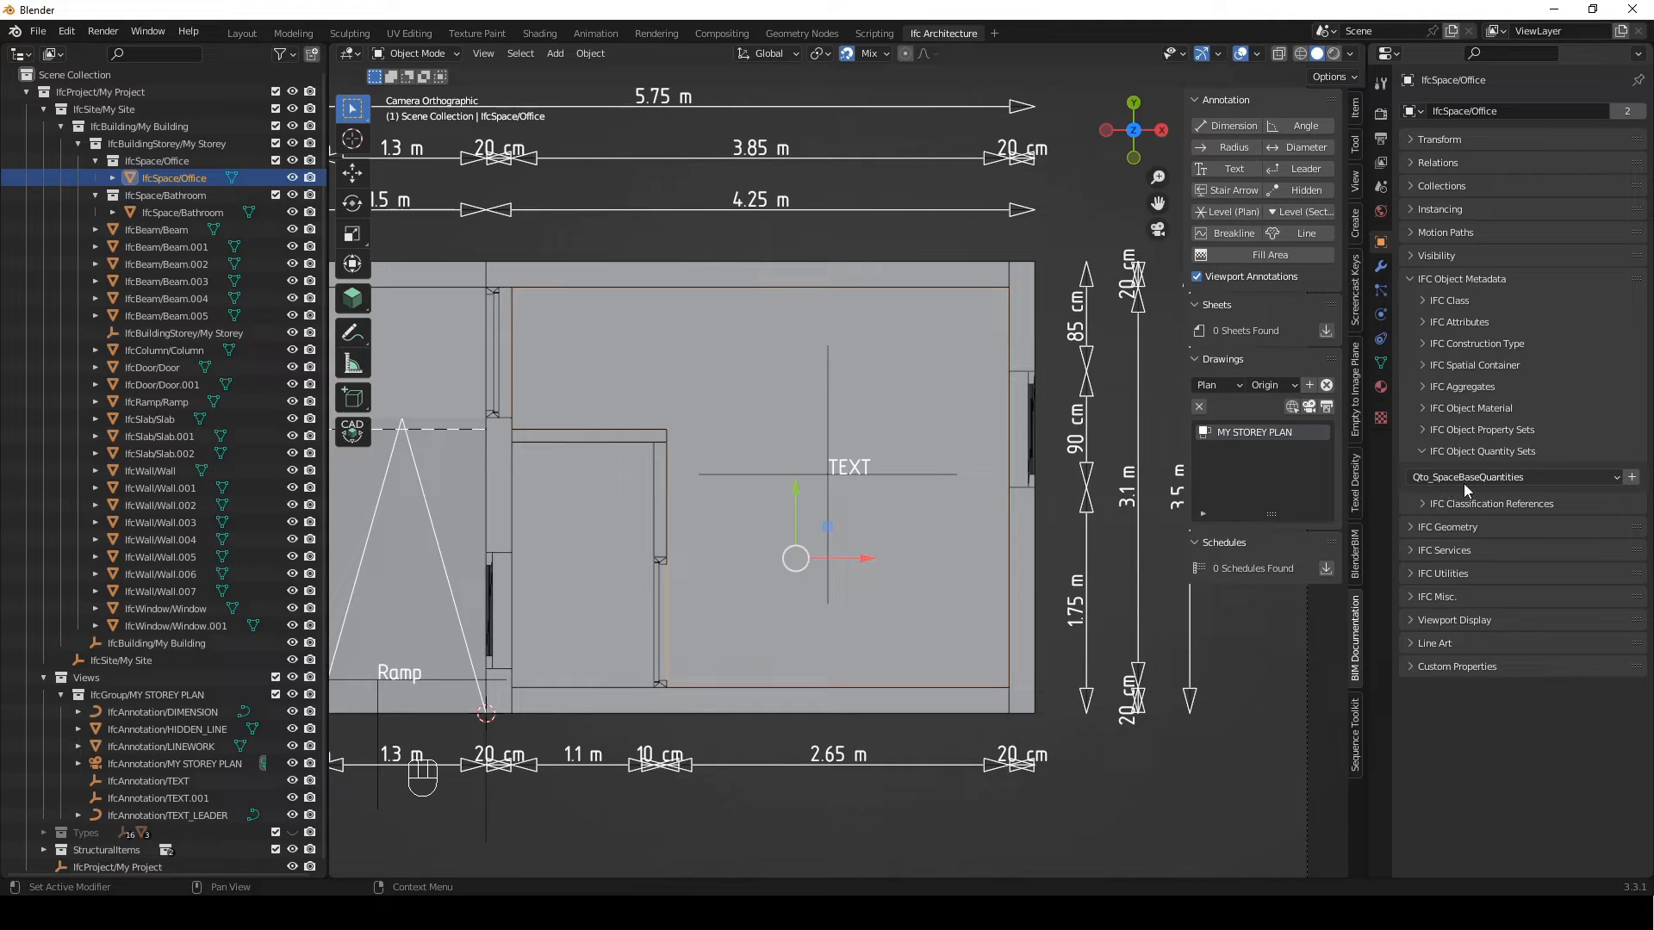
pyautogui.click(1632, 478)
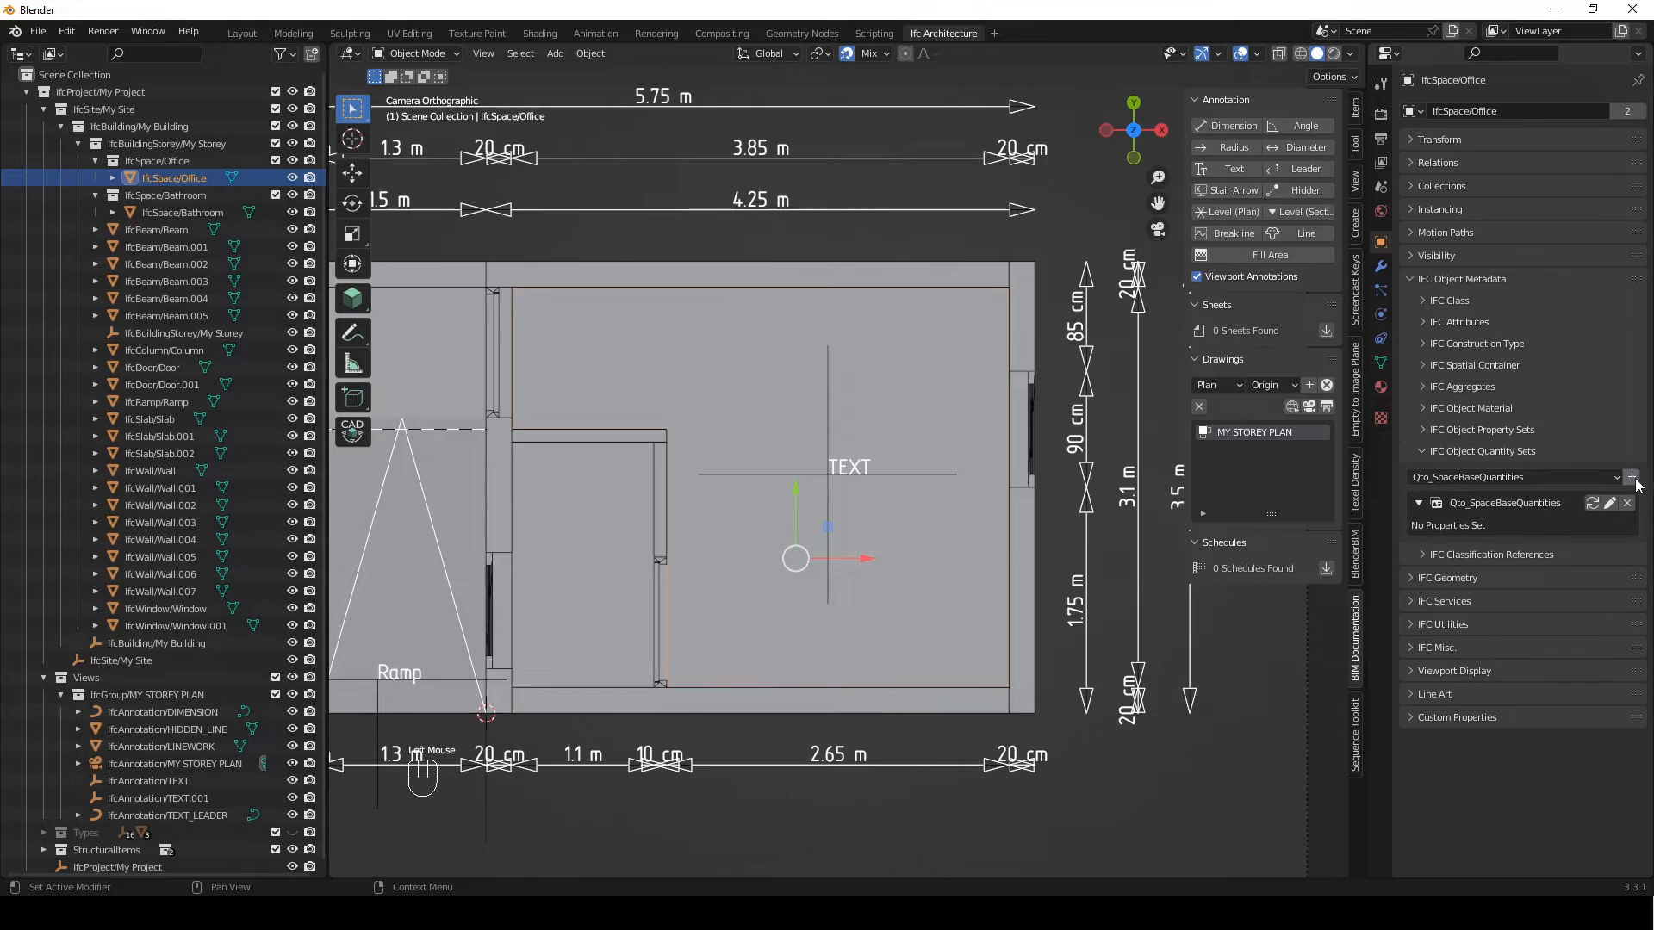
# Set the IFC area unit to Square Metre and volume unit to Cubic Metre, and calculate the Office space's base quantities
pyautogui.click(1381, 191)
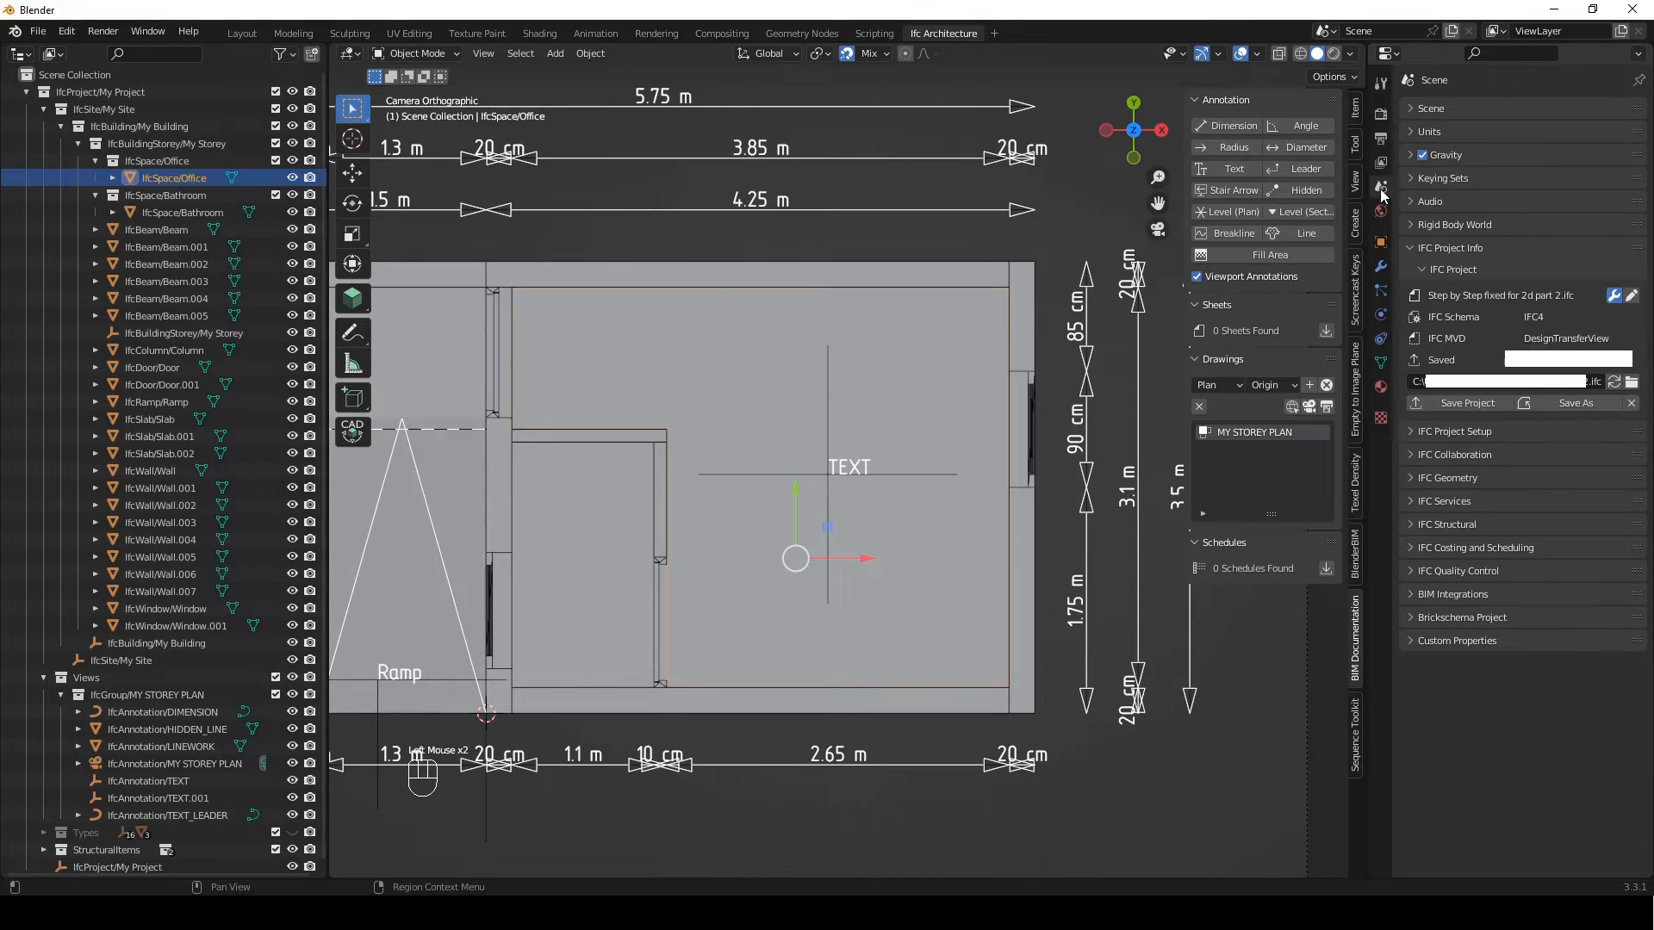
pyautogui.click(1422, 131)
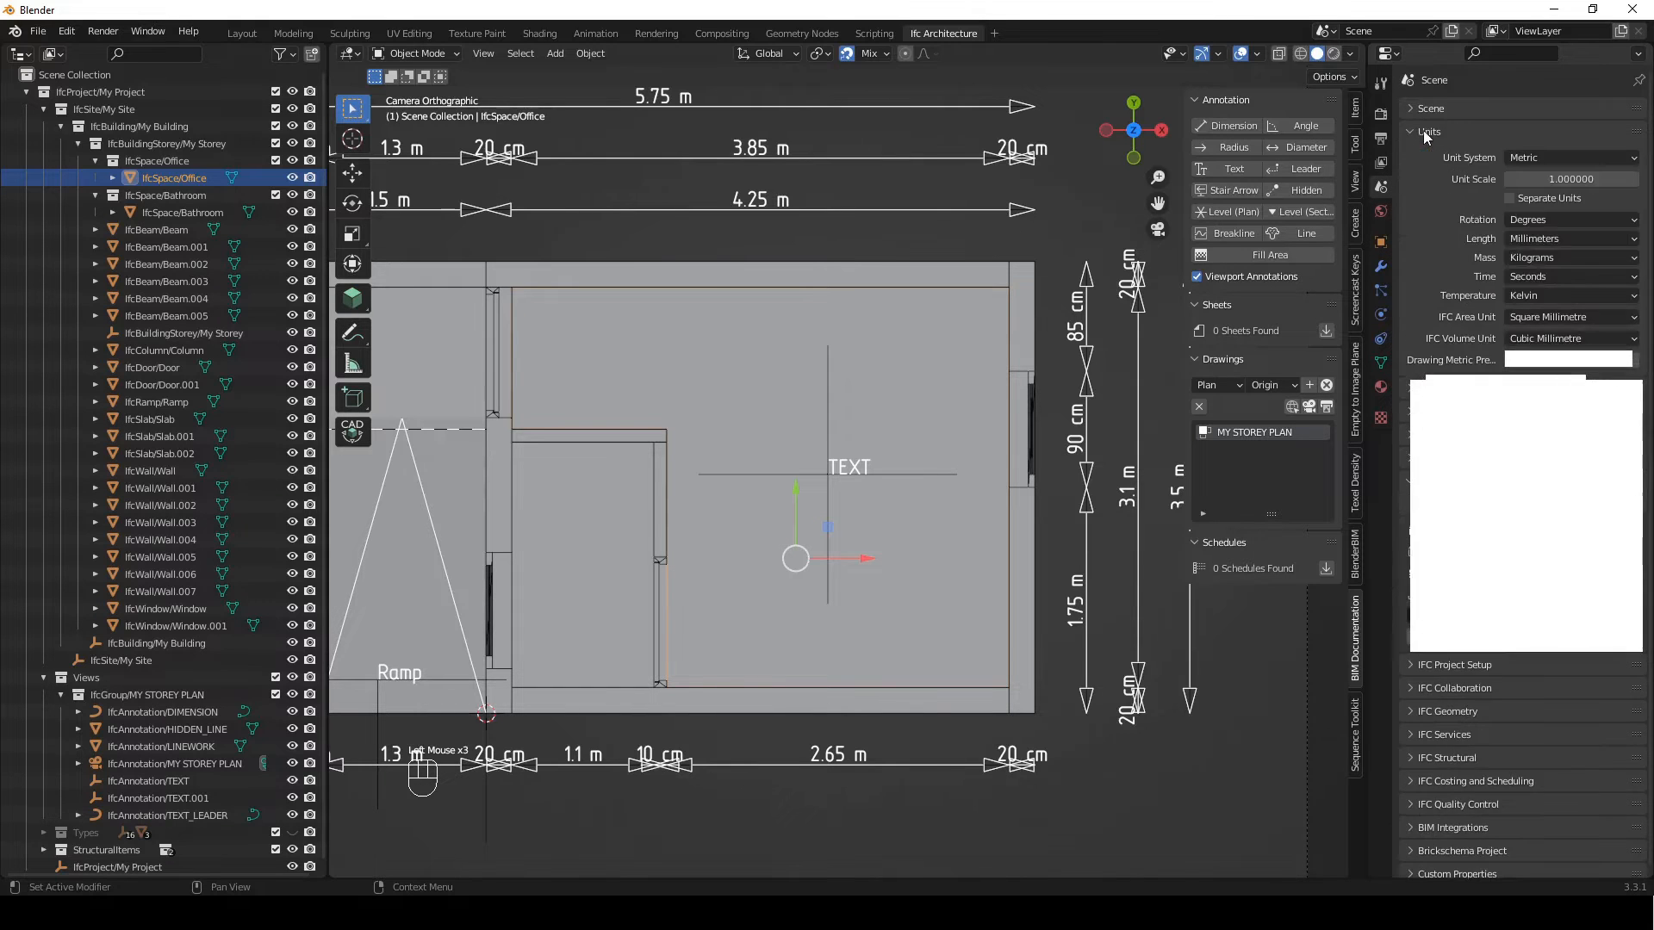
pyautogui.click(1561, 318)
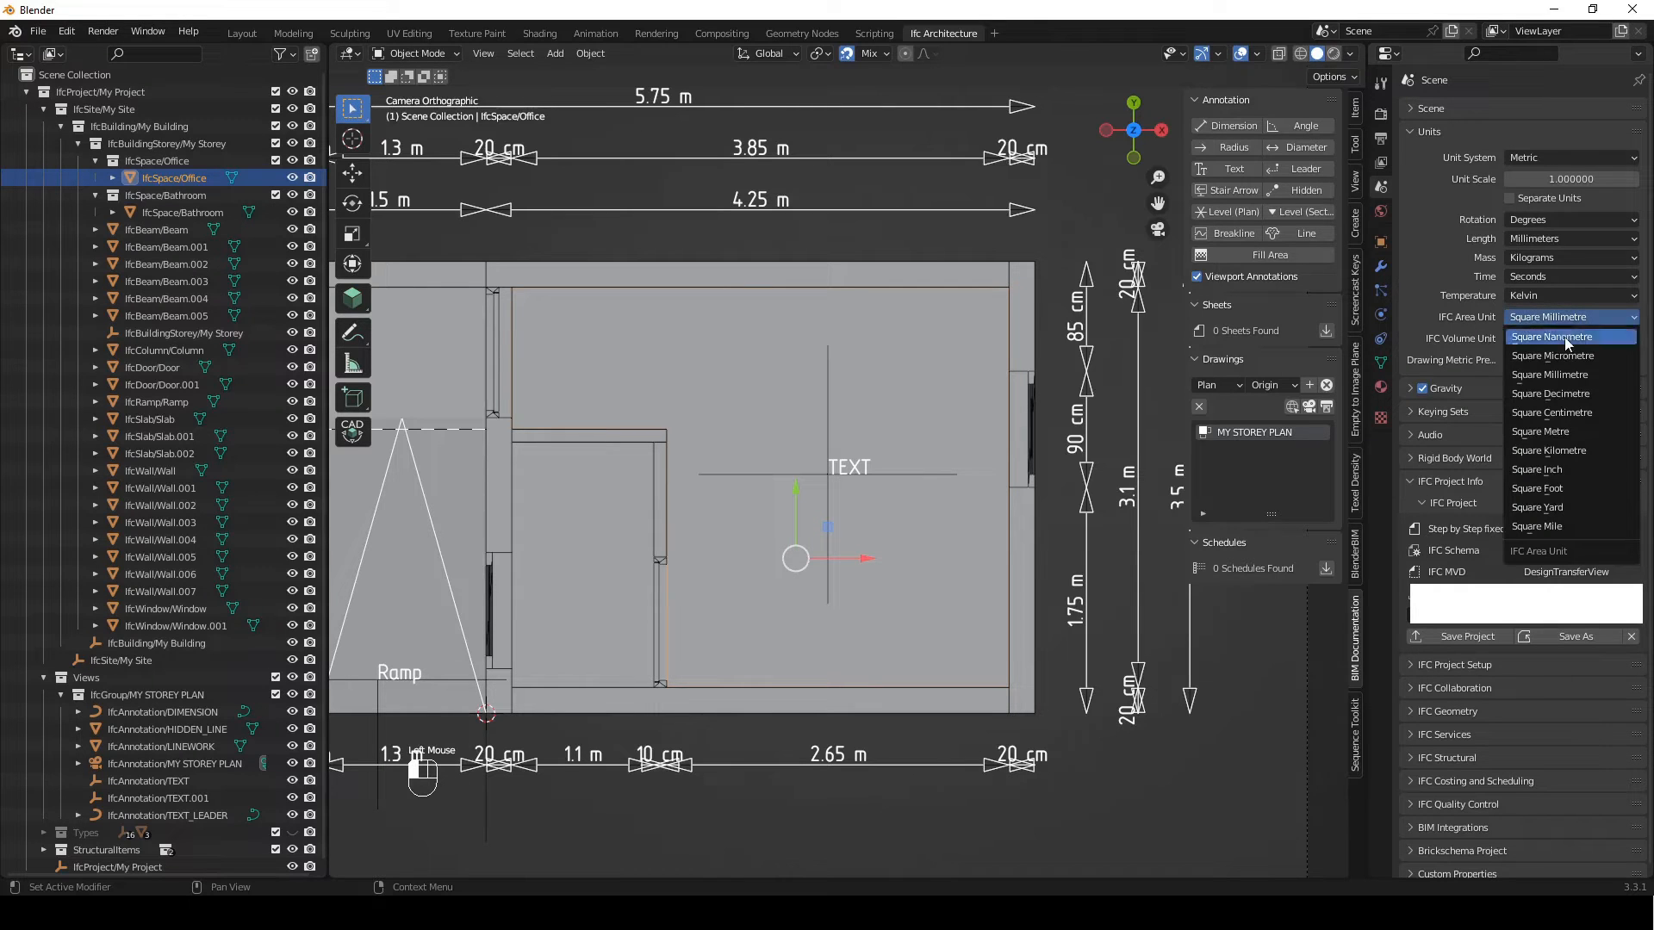
pyautogui.click(1558, 433)
pyautogui.click(1557, 337)
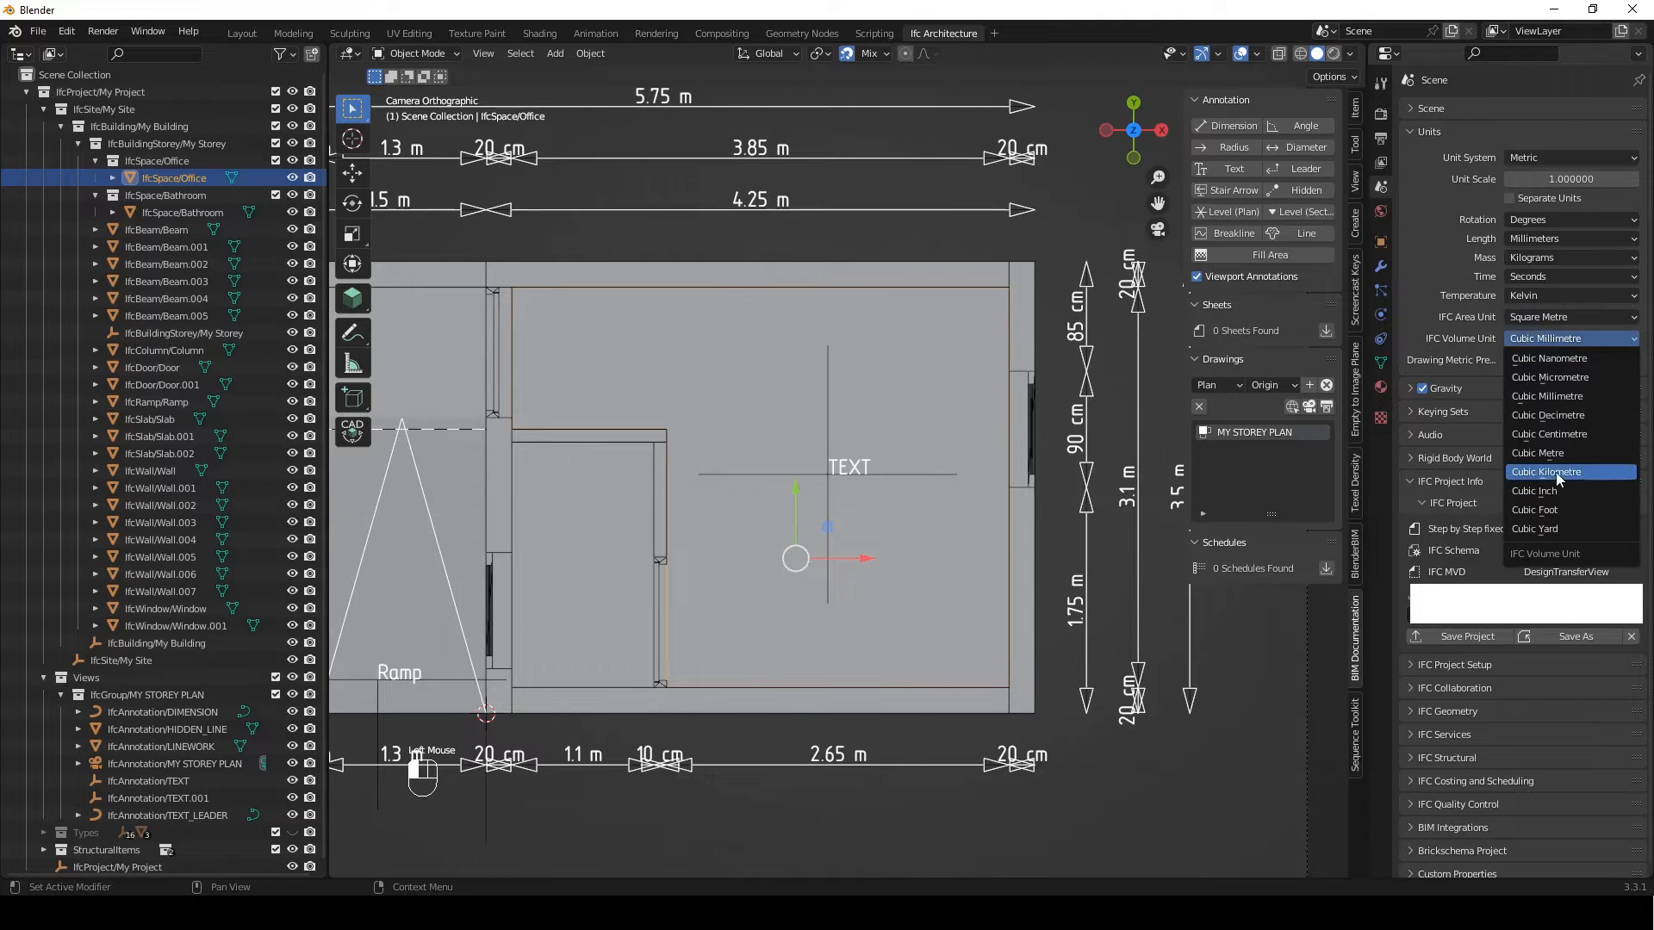
pyautogui.click(1557, 449)
pyautogui.click(1413, 131)
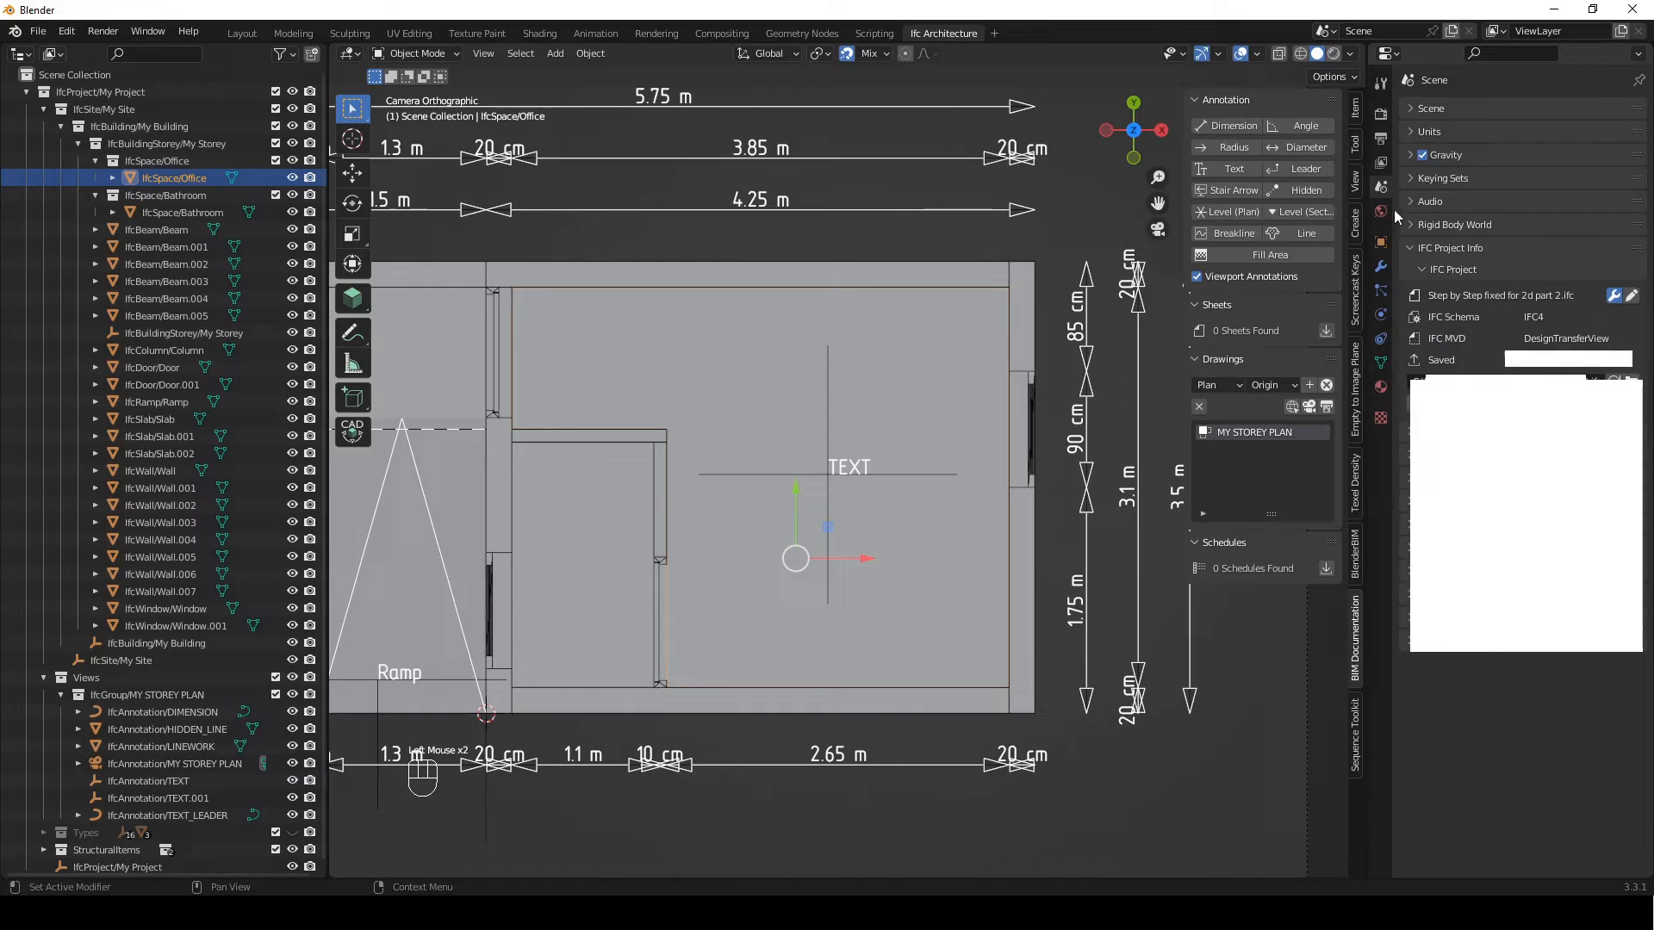
pyautogui.click(1381, 244)
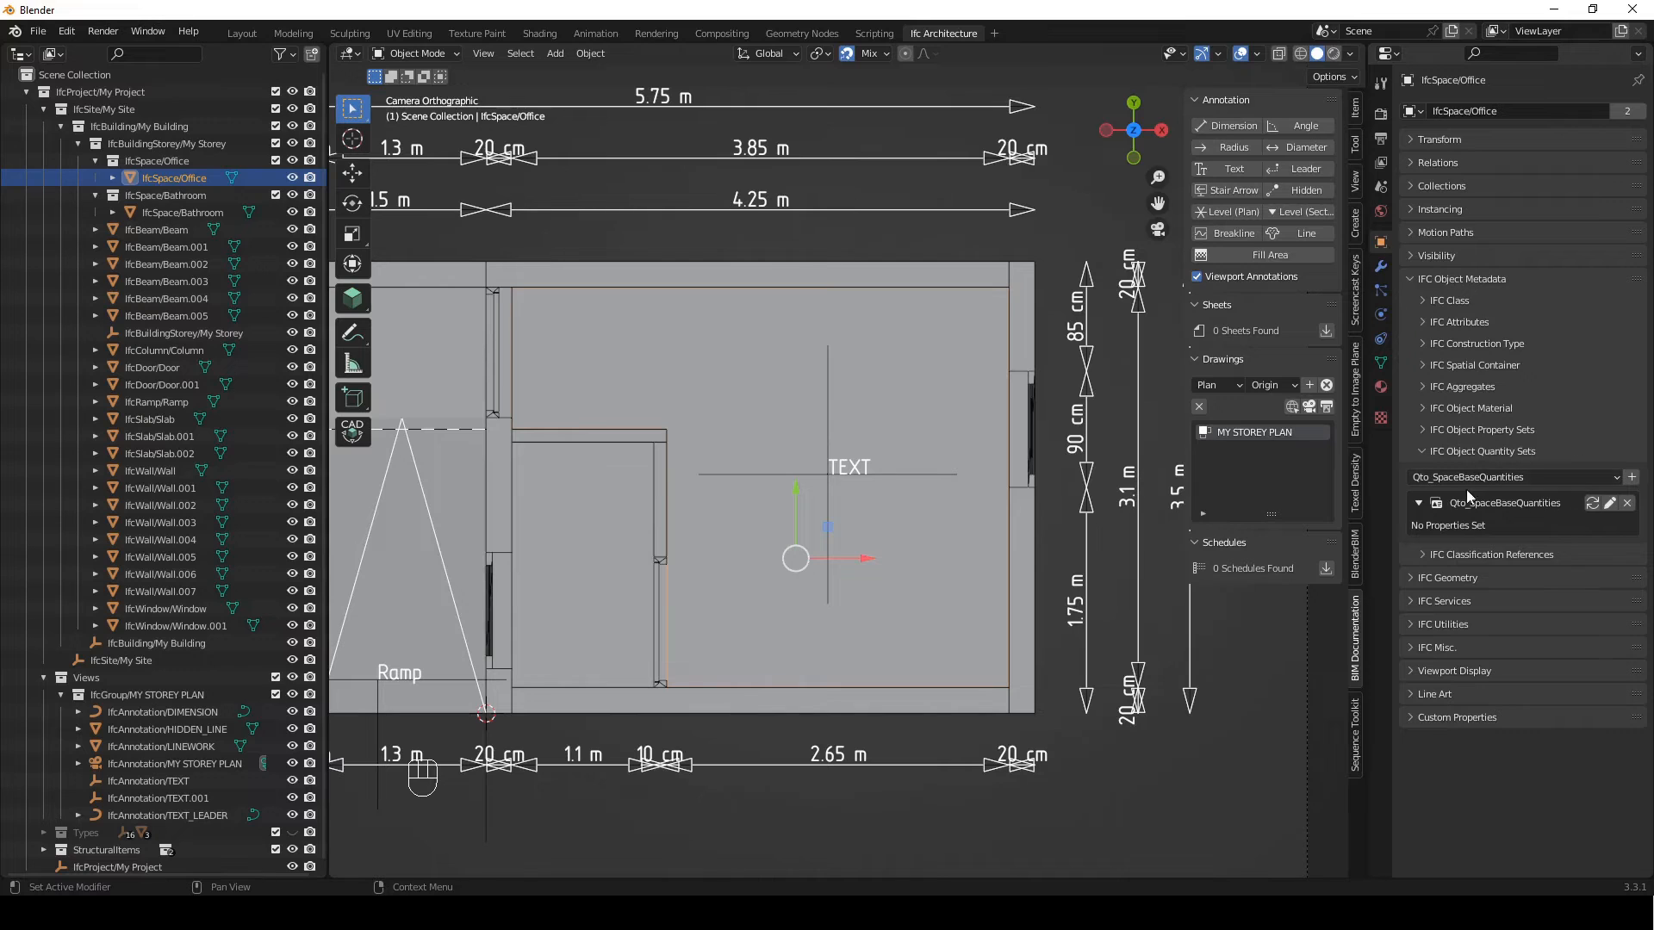
pyautogui.click(1594, 504)
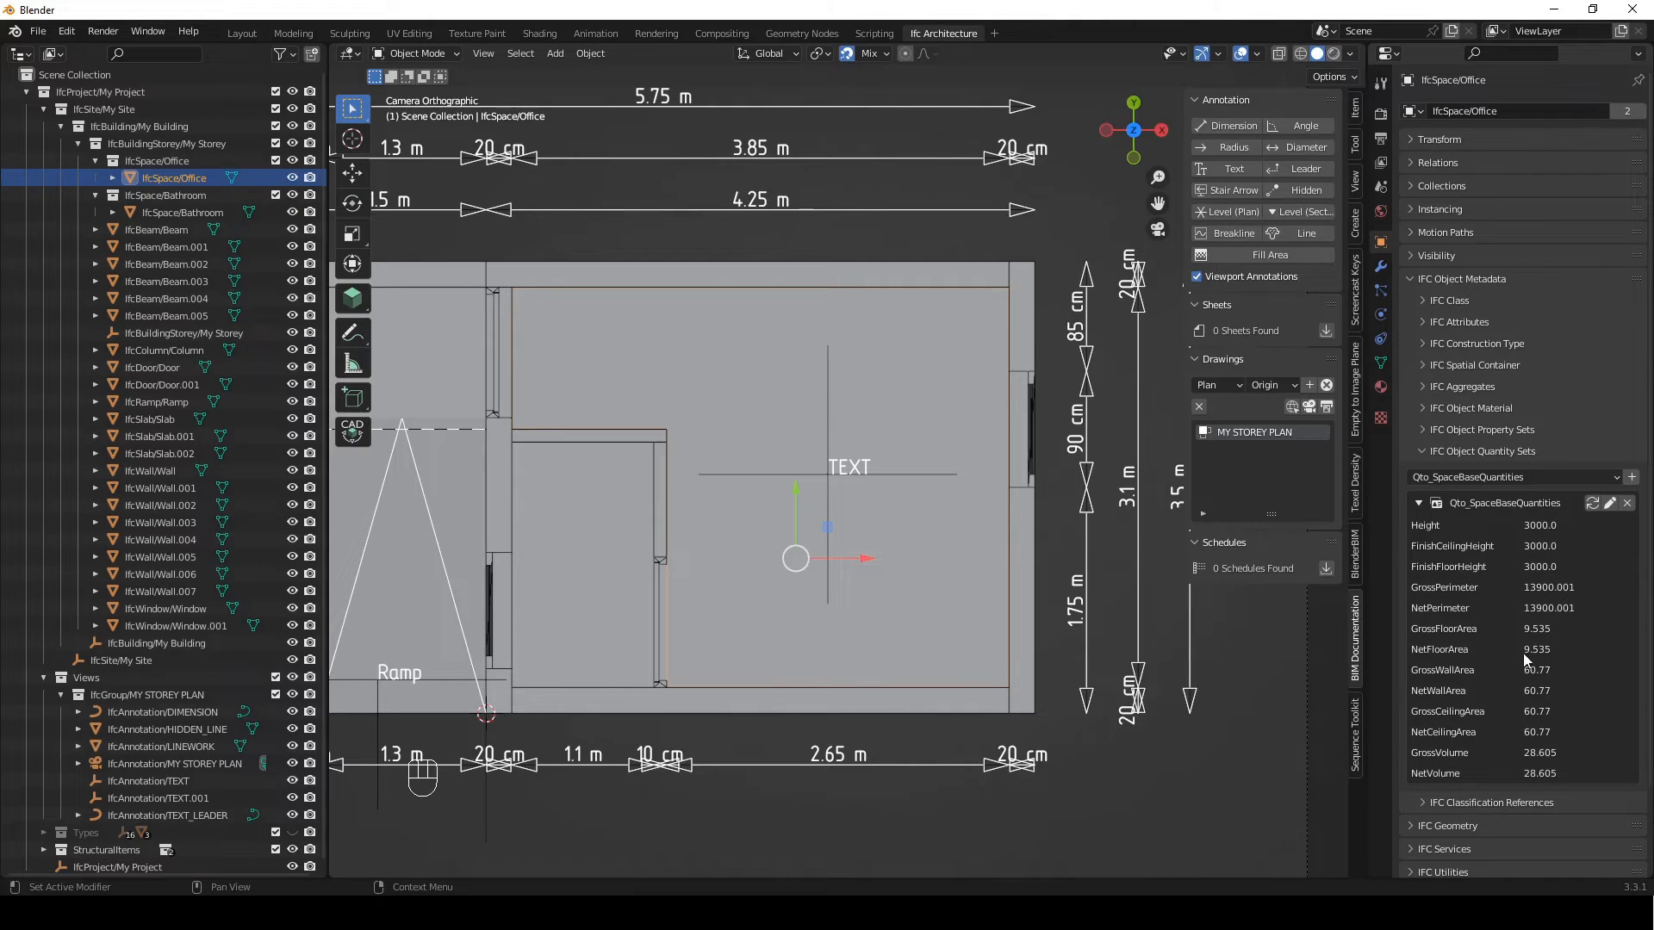
# Set the office room text's literal to {{Name}} \n {{Qto_SpaceBaseQuantities.NetFloorArea}}sqm \n Timber
pyautogui.click(920, 474)
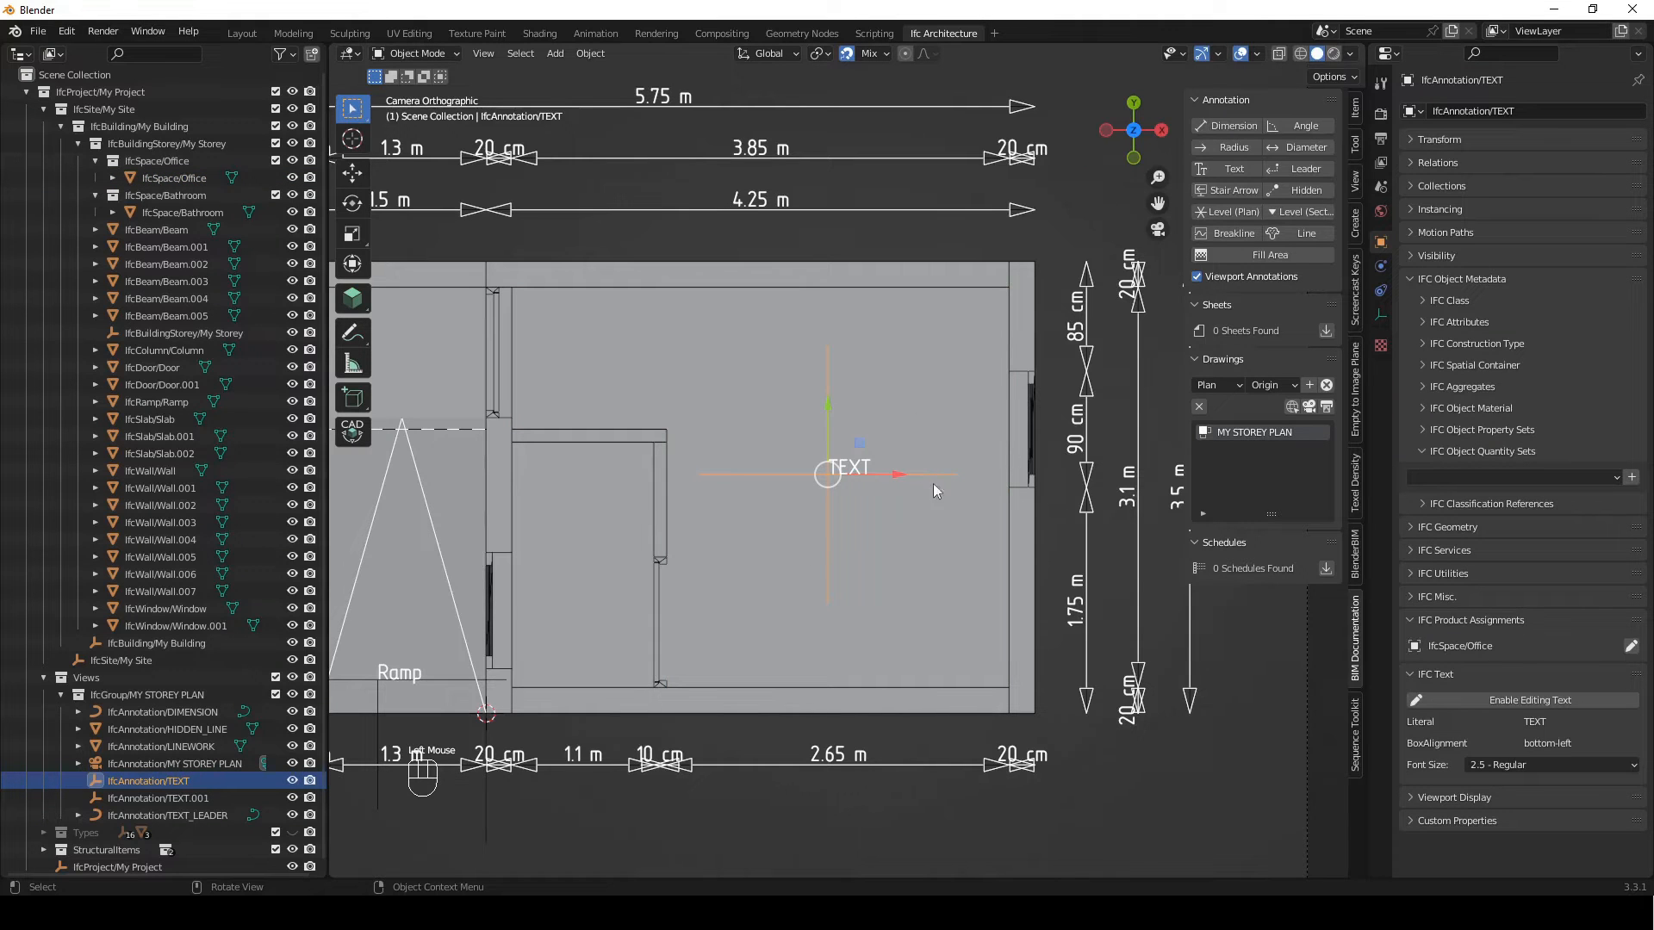
pyautogui.moveTo(1367, 664); pyautogui.dragTo(1092, 650)
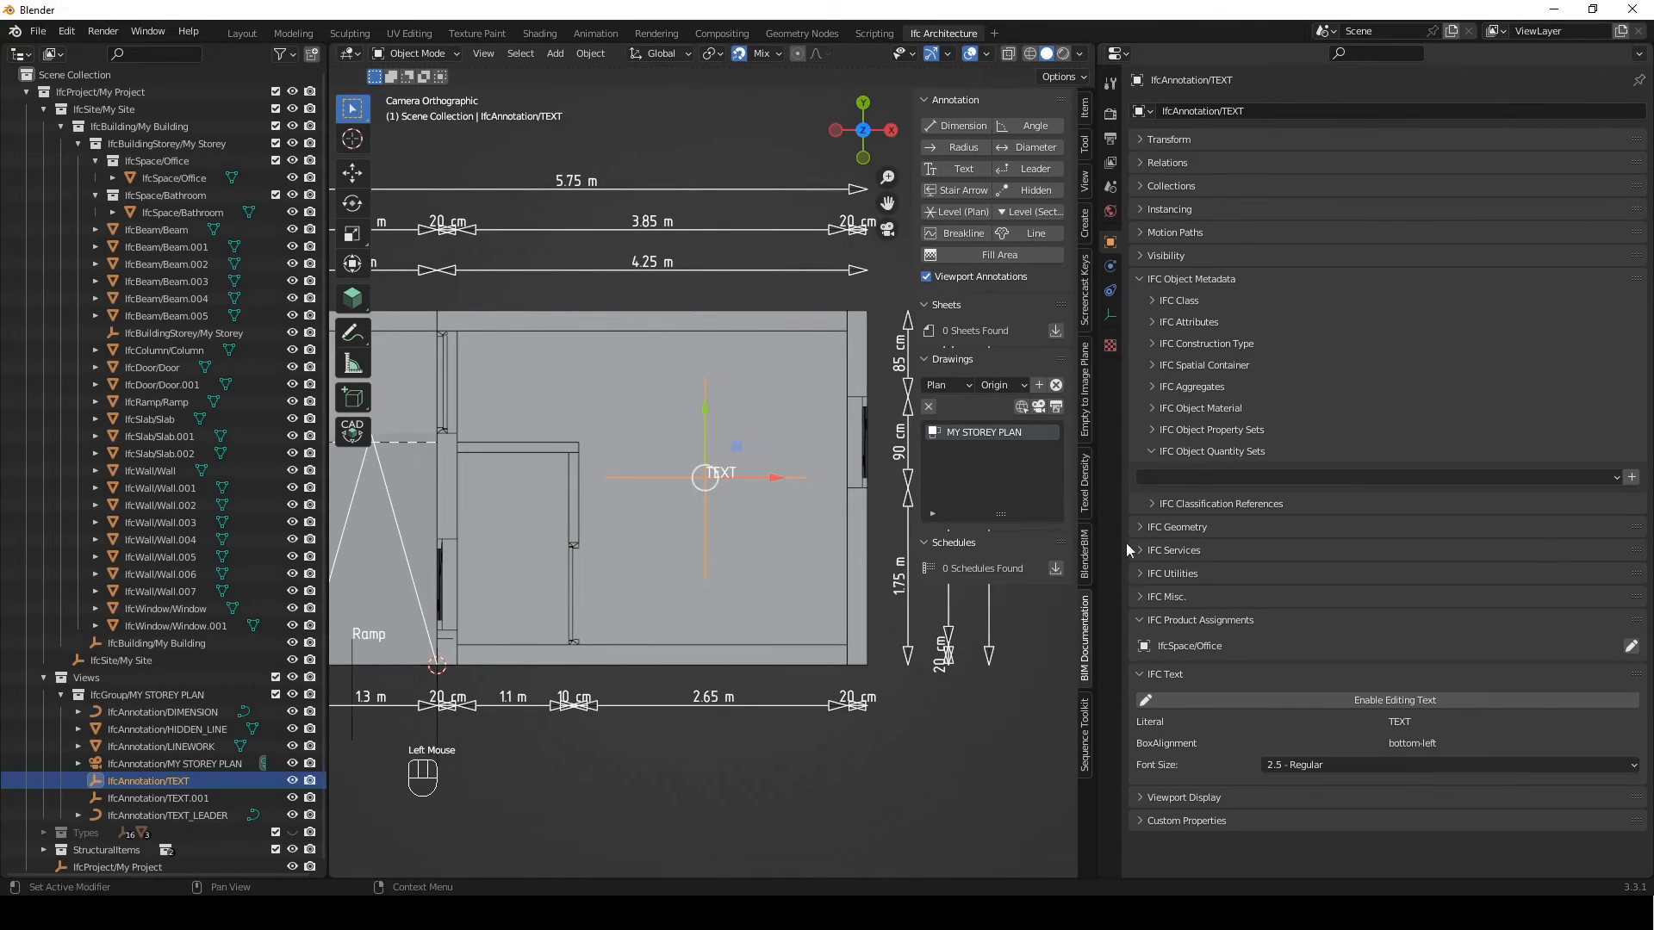
pyautogui.click(1140, 276)
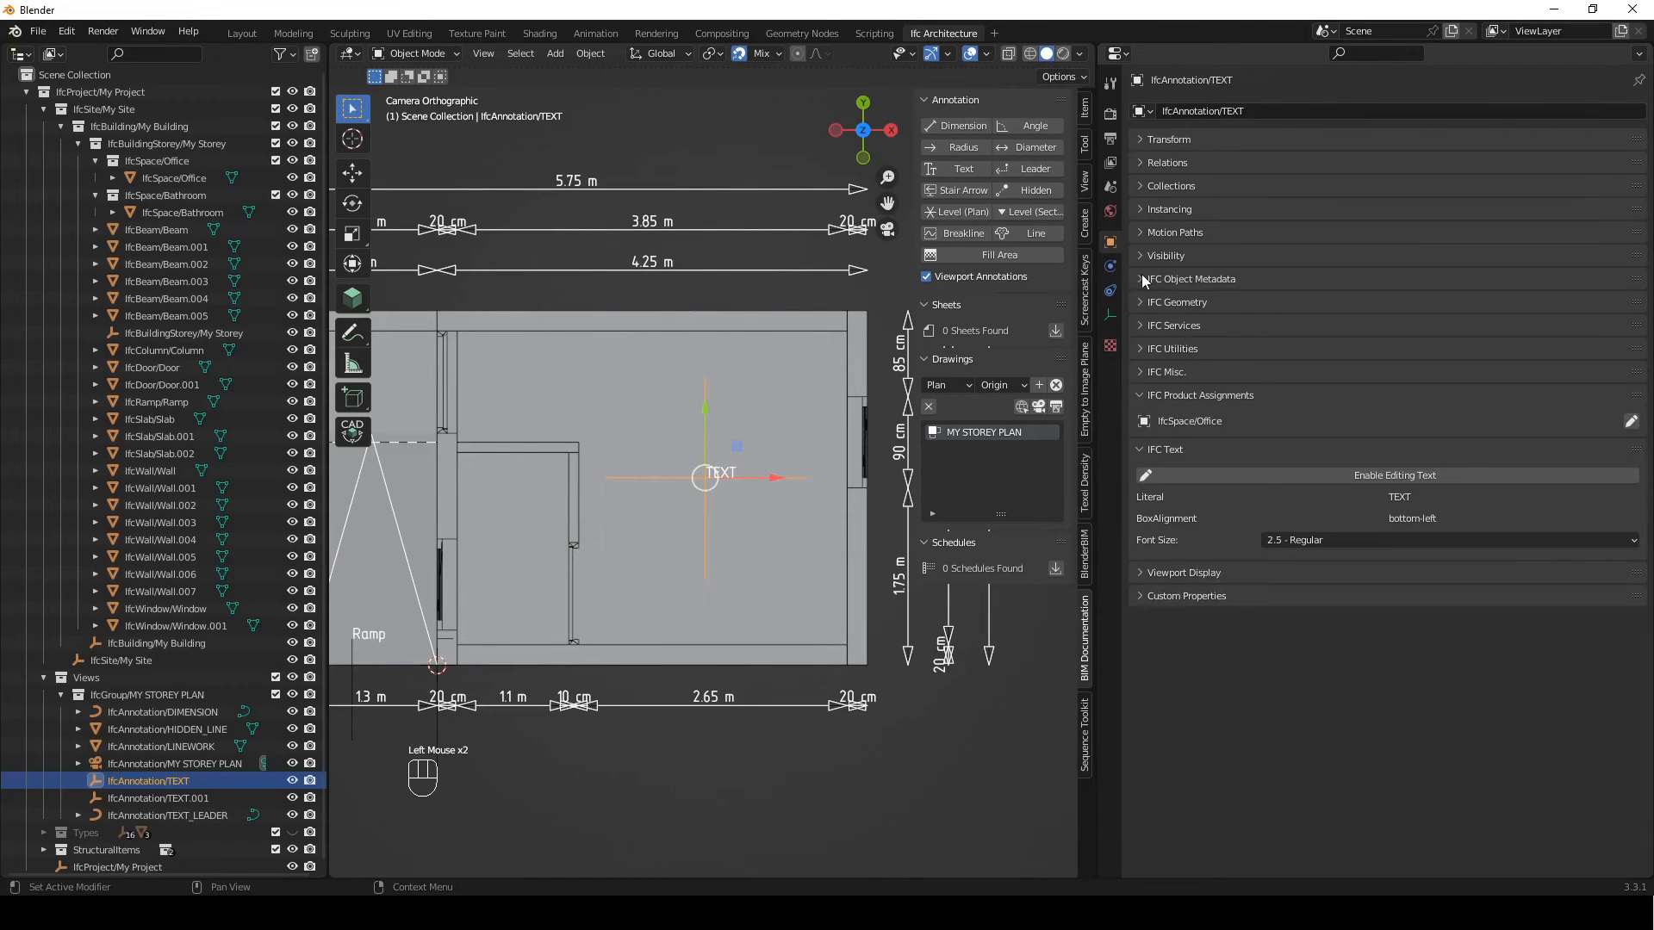
pyautogui.click(1388, 479)
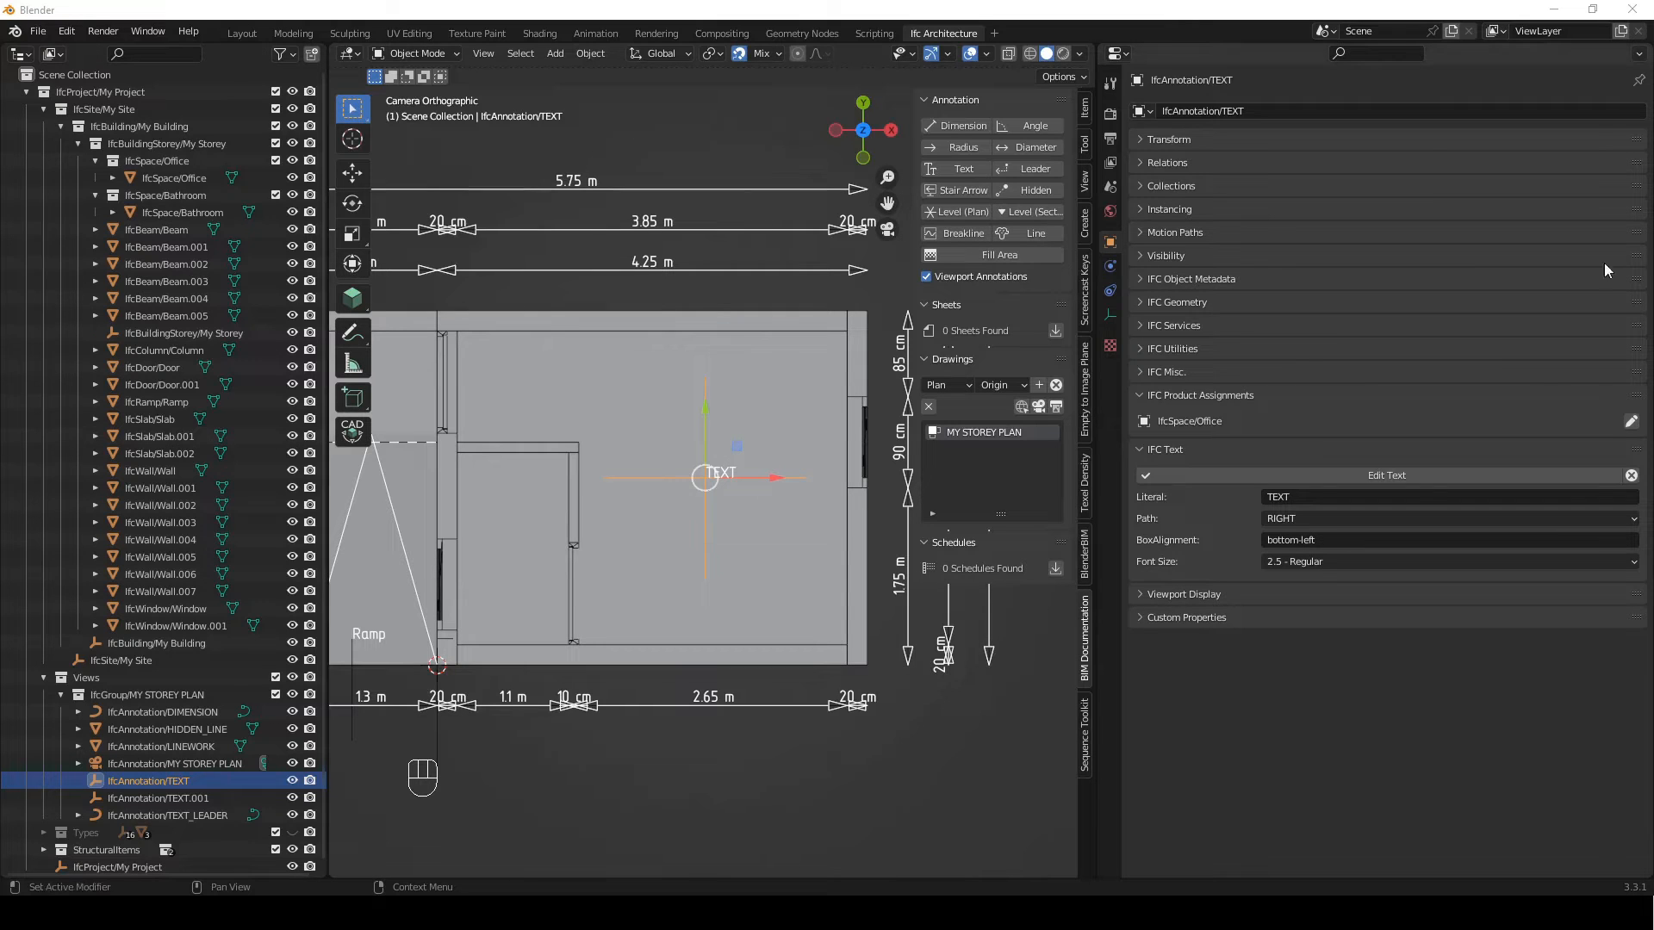
pyautogui.click(1331, 498)
pyautogui.write('{{Name}} \\n {{Qto_SpaceBaseQuantities.NetFloorArea}}sqm \\n Timber')
pyautogui.press('Return')
pyautogui.click(1331, 497)
pyautogui.moveTo(1321, 497); pyautogui.dragTo(1449, 498)
pyautogui.click(1300, 498)
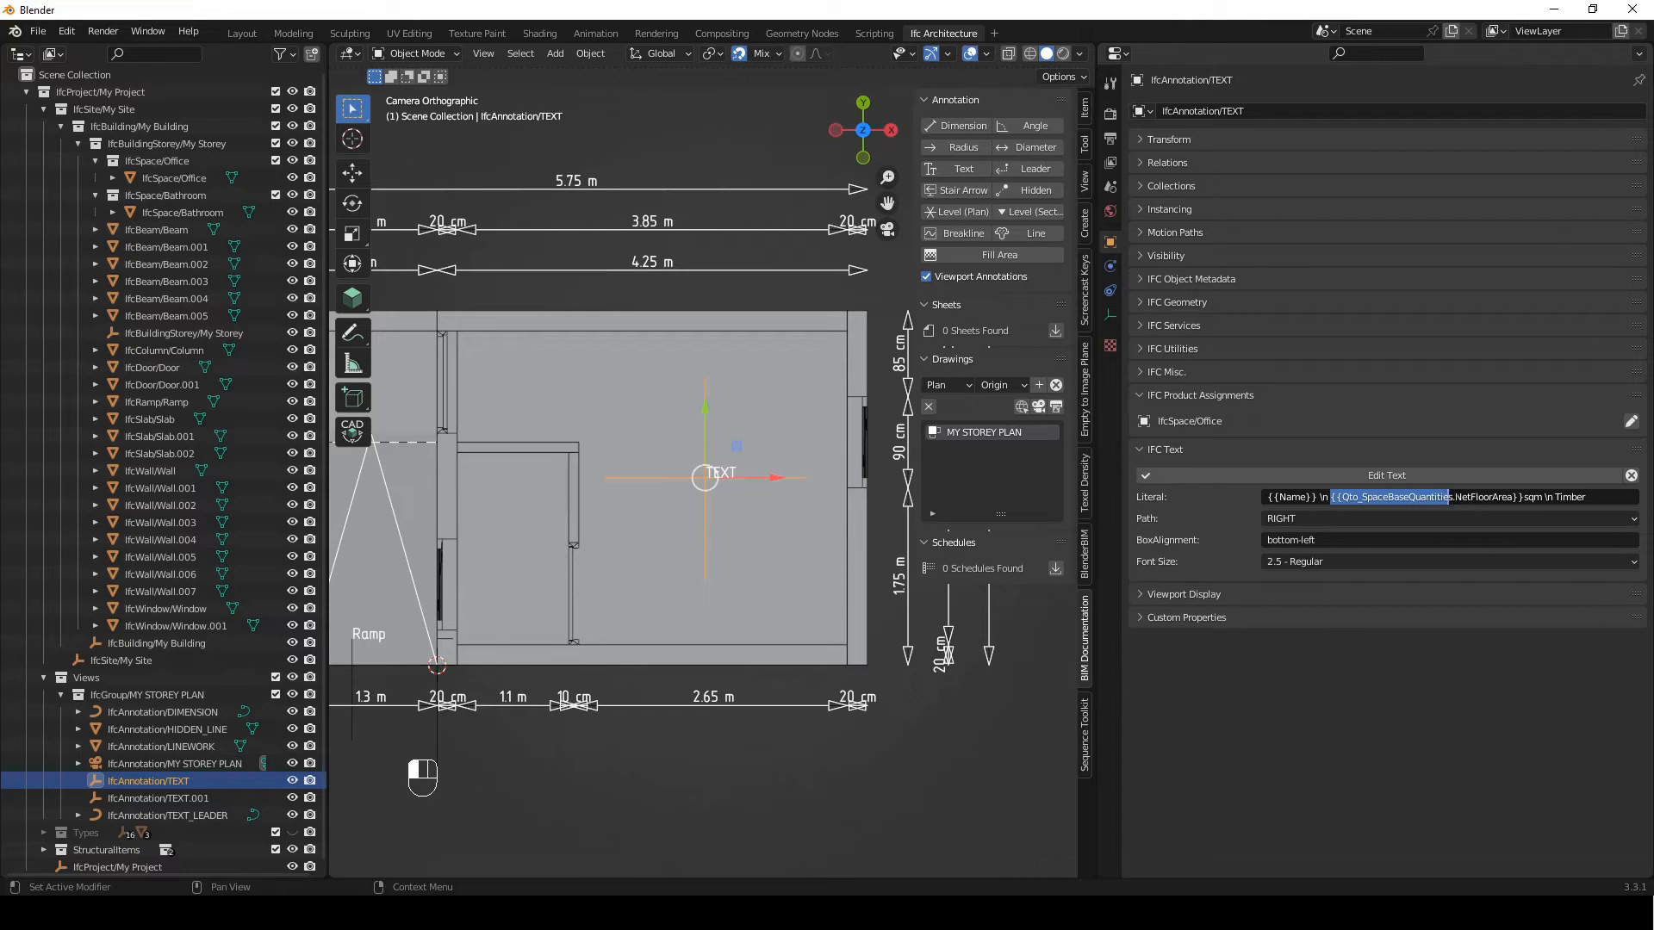
pyautogui.click(1456, 498)
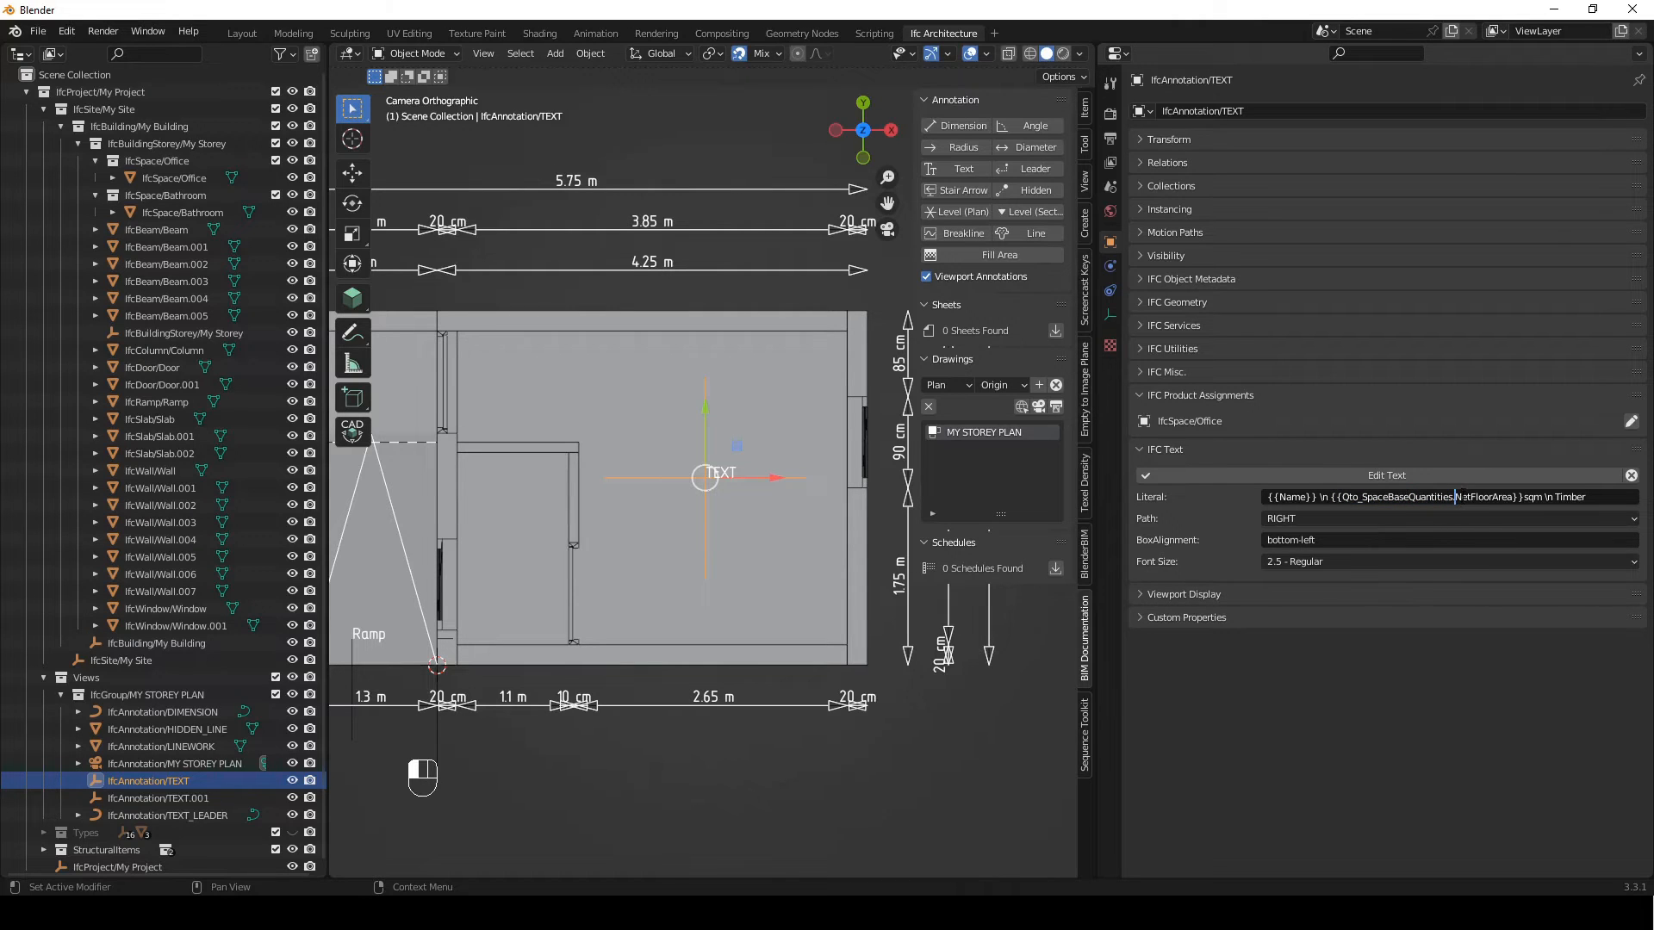
pyautogui.moveTo(1456, 498); pyautogui.dragTo(1575, 498)
# Set the office text's box alignment to bottom-middle and apply the text edit
pyautogui.click(1330, 543)
pyautogui.click(1365, 539)
pyautogui.press('BackSpace')
pyautogui.press('BackSpace')
pyautogui.press('BackSpace')
pyautogui.press('BackSpace')
pyautogui.press('BackSpace')
pyautogui.write('-midd')
pyautogui.click(1397, 478)
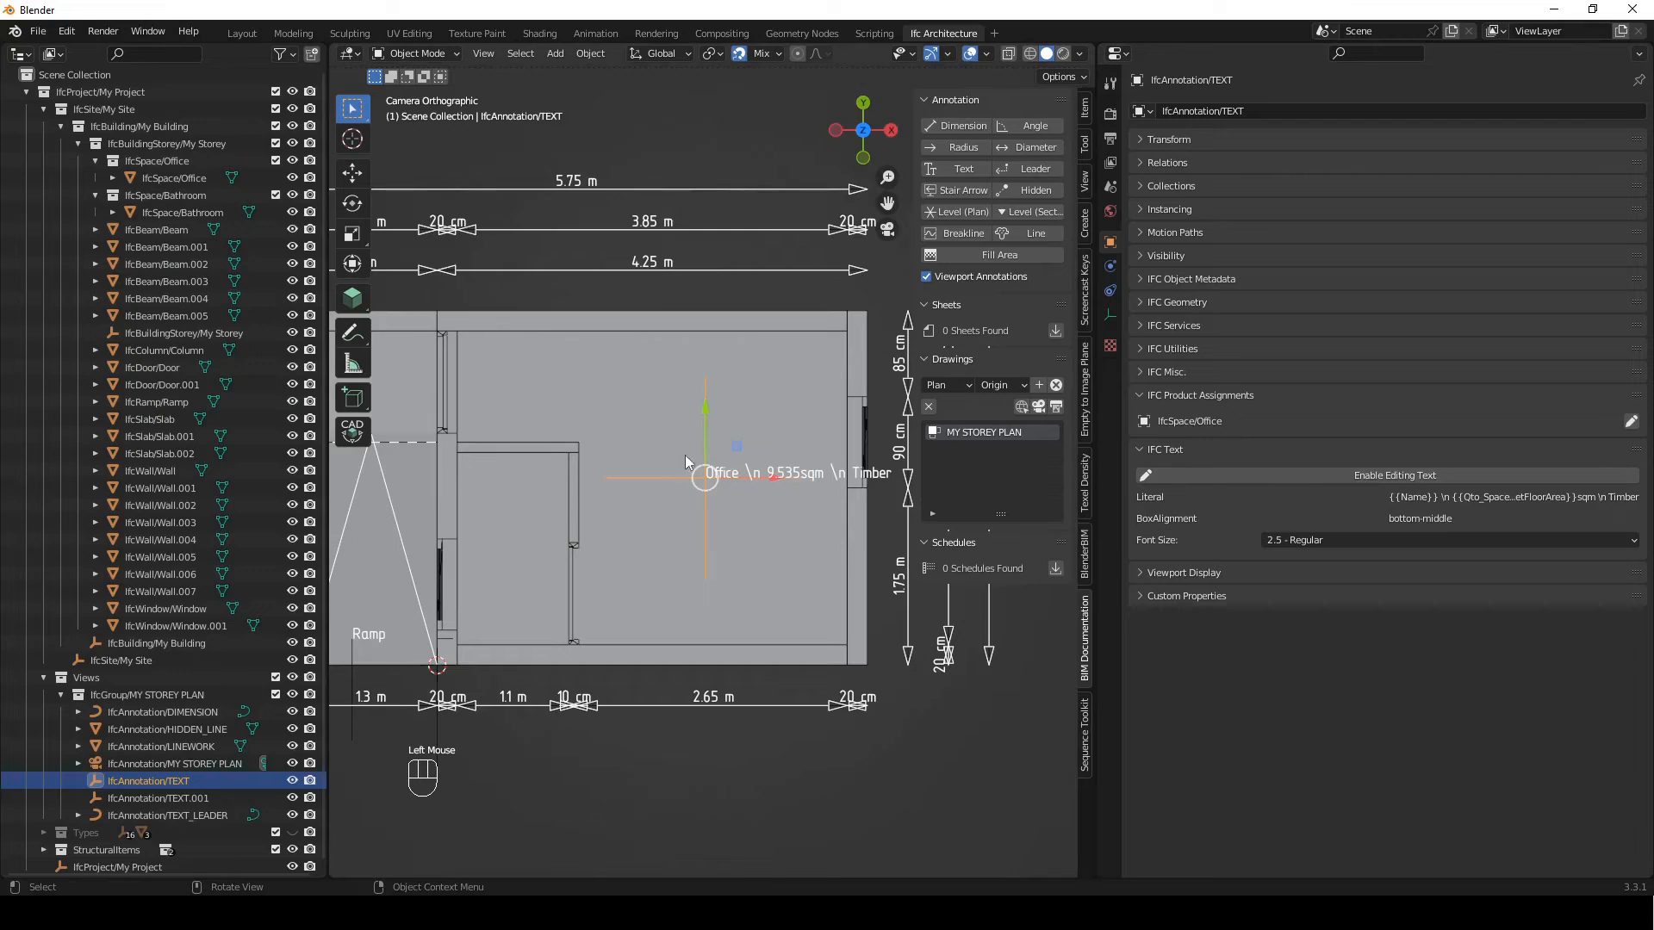
# Add another Text annotation and move it along Y and X into the bathroom, level with the office label
pyautogui.keyDown('shift'); pyautogui.moveTo(770, 474); pyautogui.dragTo(714, 456, button='middle'); pyautogui.keyUp('shift')
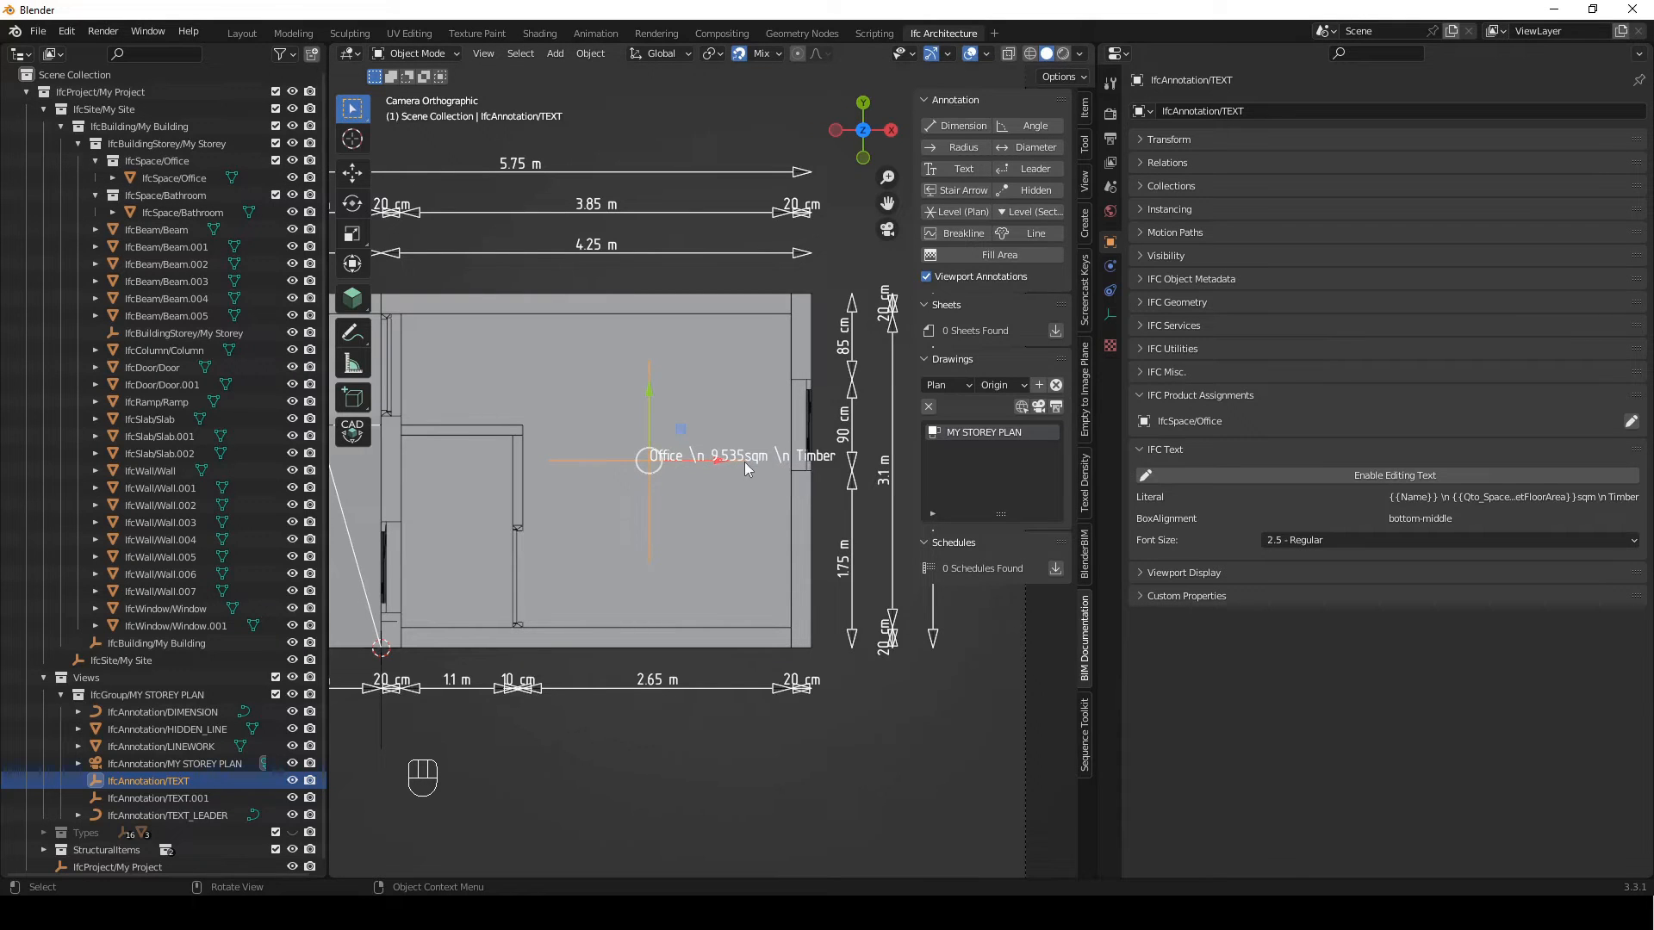
pyautogui.scroll(-2, 674, 536)
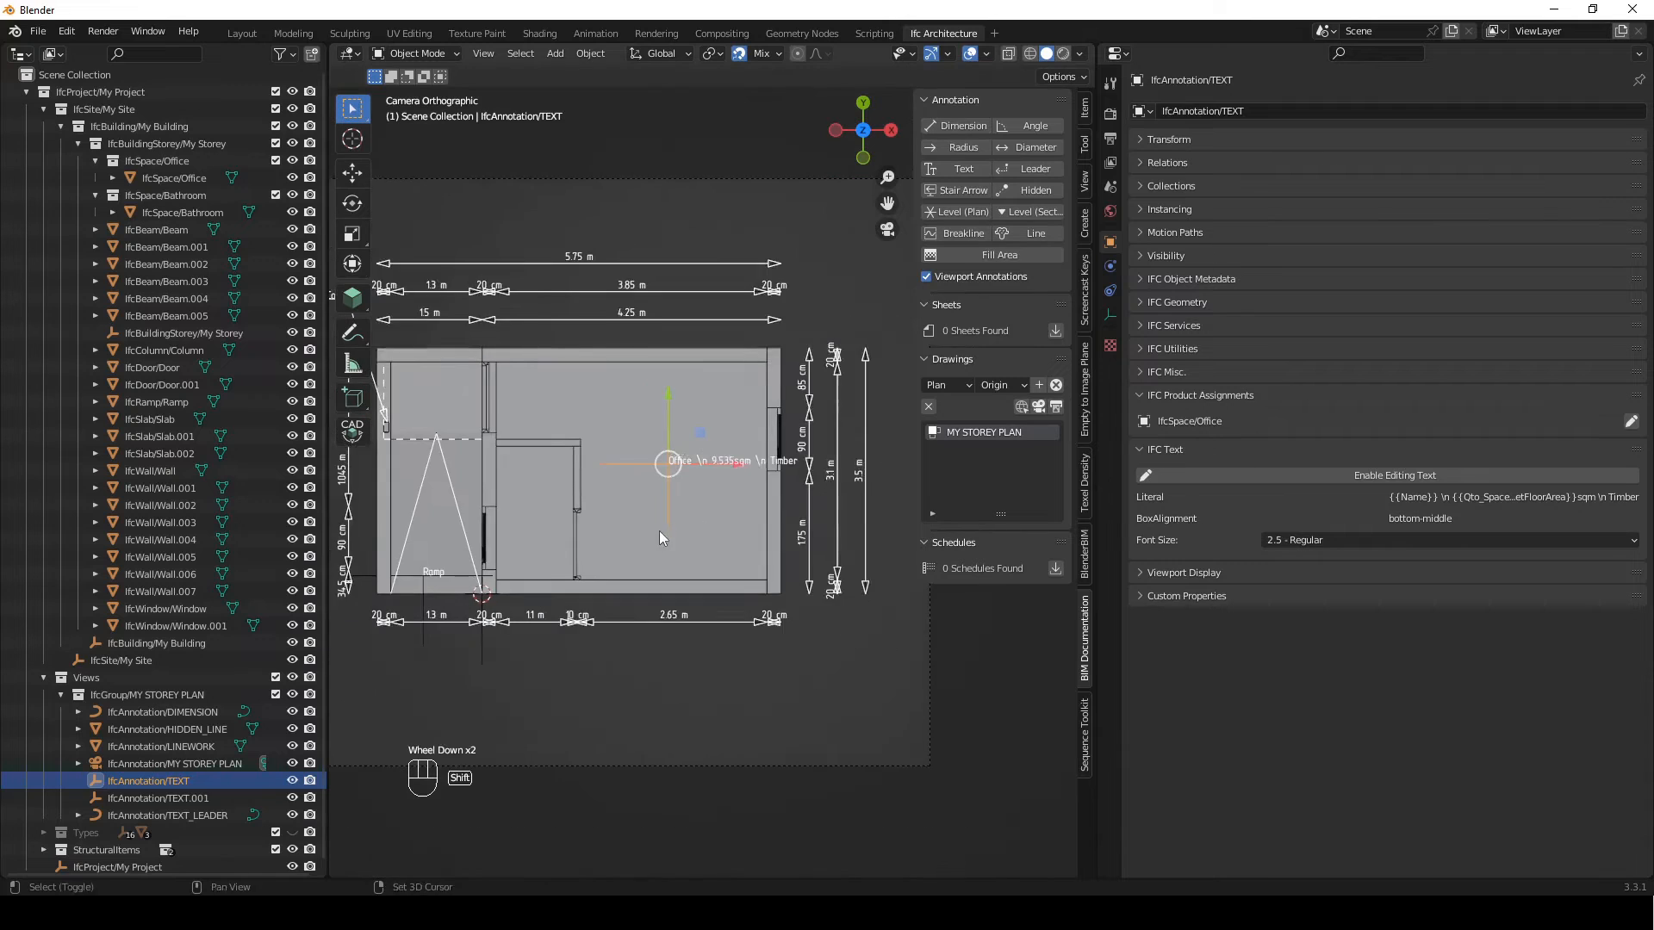
pyautogui.keyDown('shift'); pyautogui.moveTo(675, 535); pyautogui.dragTo(834, 525, button='middle'); pyautogui.keyUp('shift')
pyautogui.scroll(1, 782, 473)
pyautogui.keyDown('shift'); pyautogui.moveTo(782, 474); pyautogui.dragTo(655, 530, button='middle'); pyautogui.keyUp('shift')
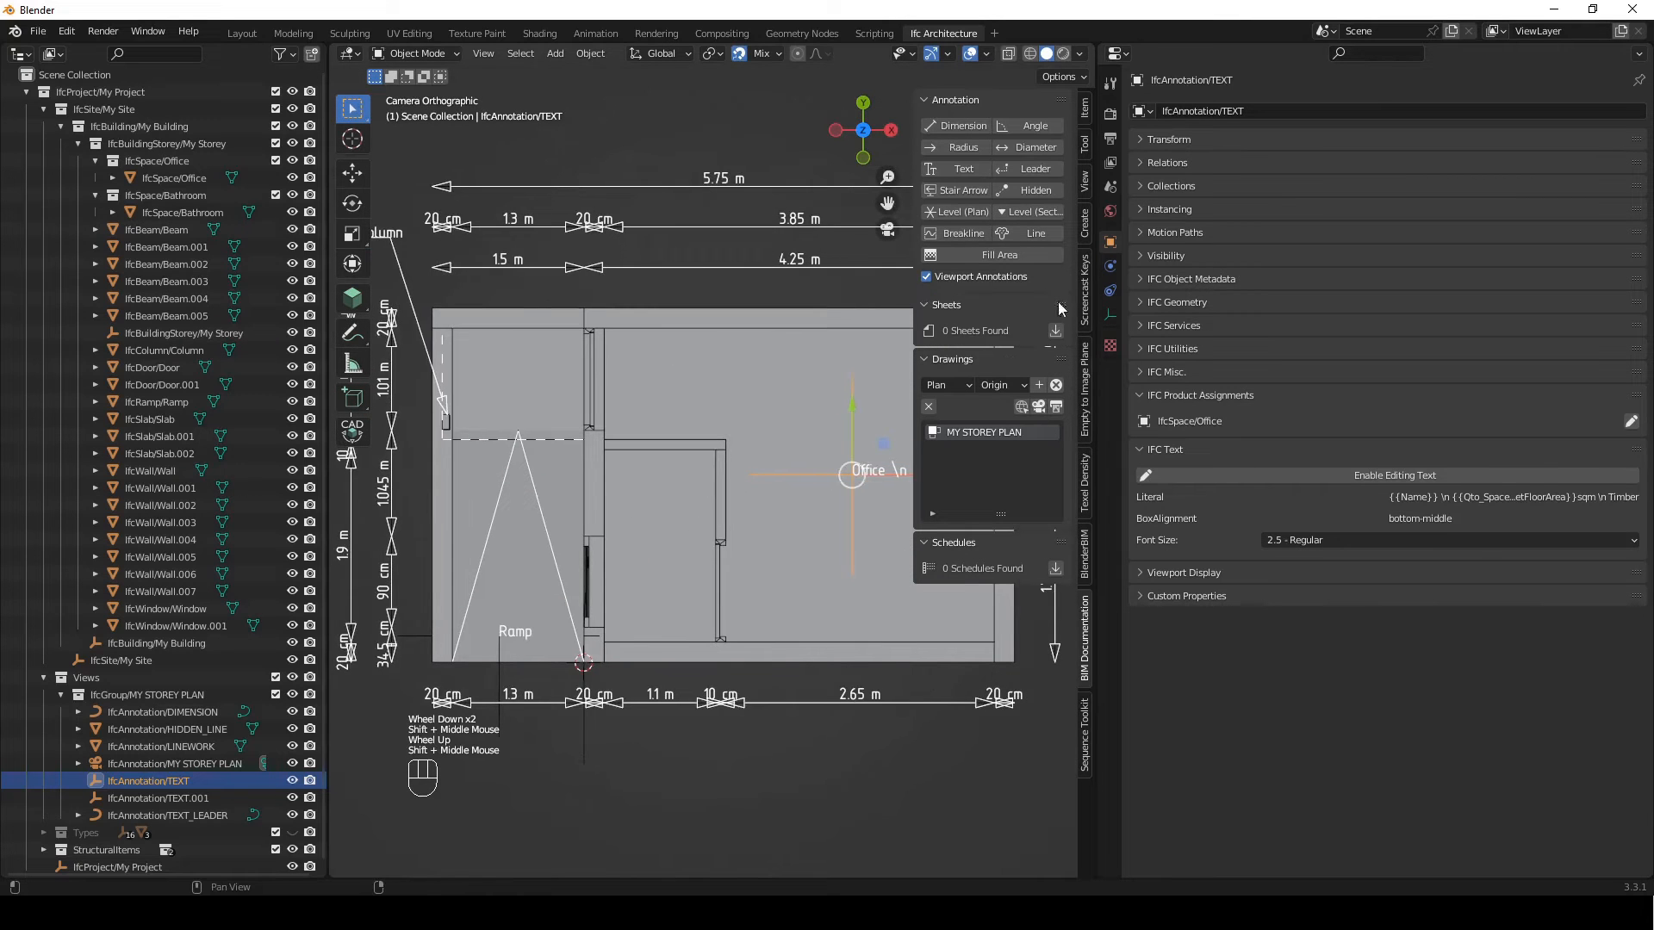
pyautogui.click(962, 169)
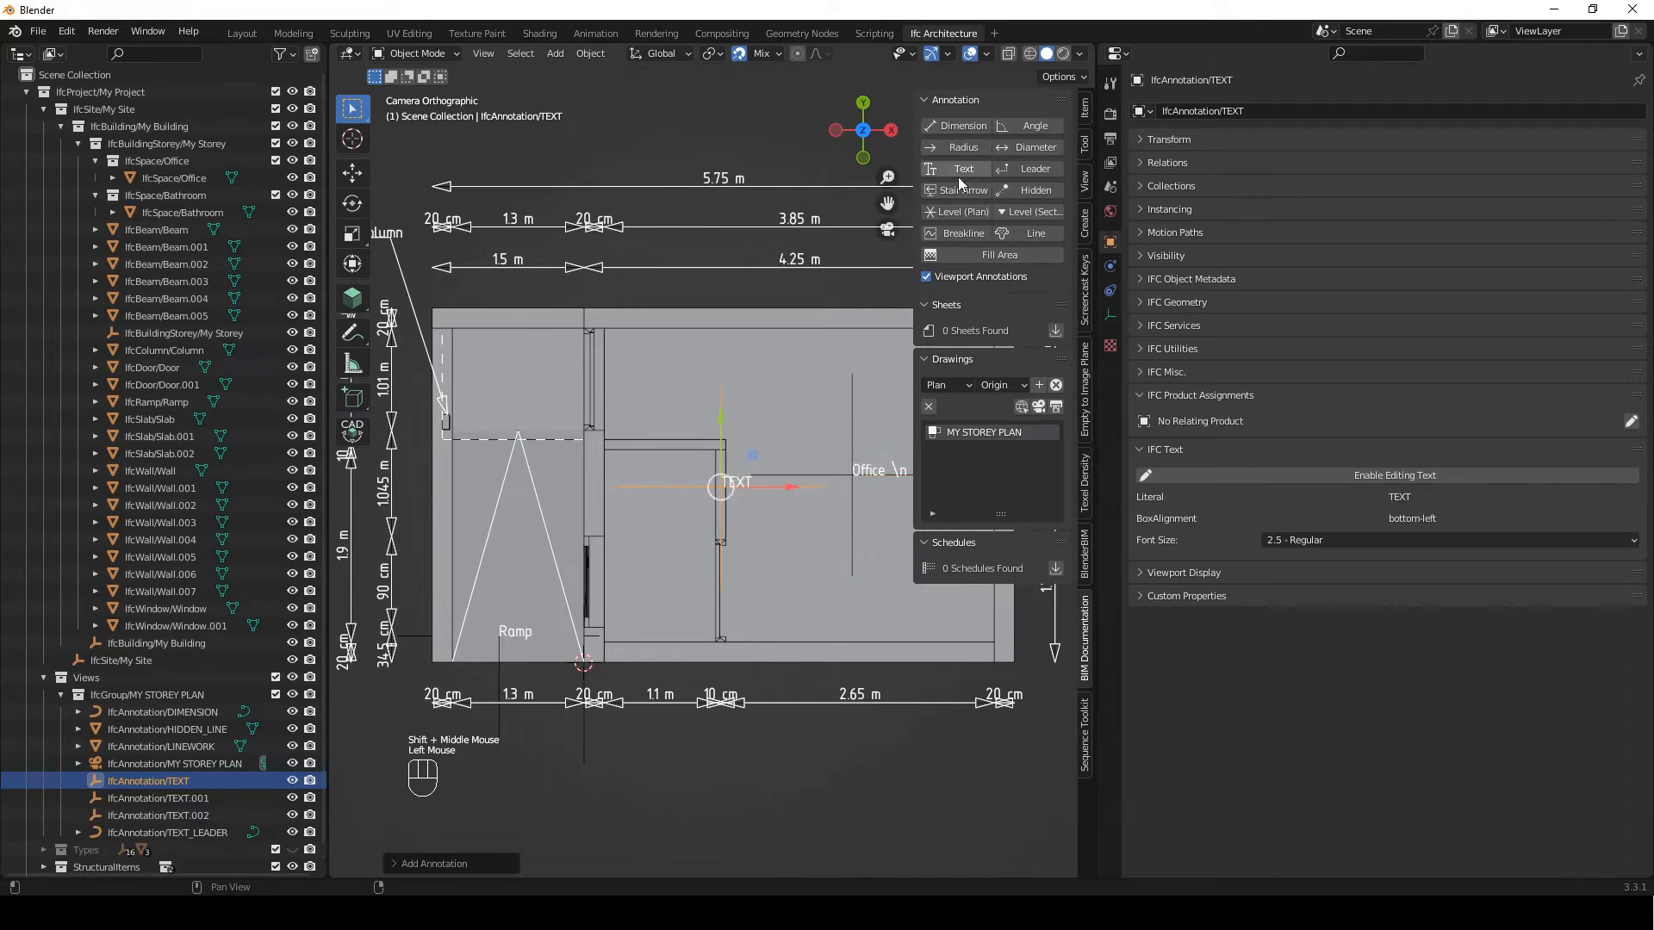
pyautogui.press('g')
pyautogui.press('y')
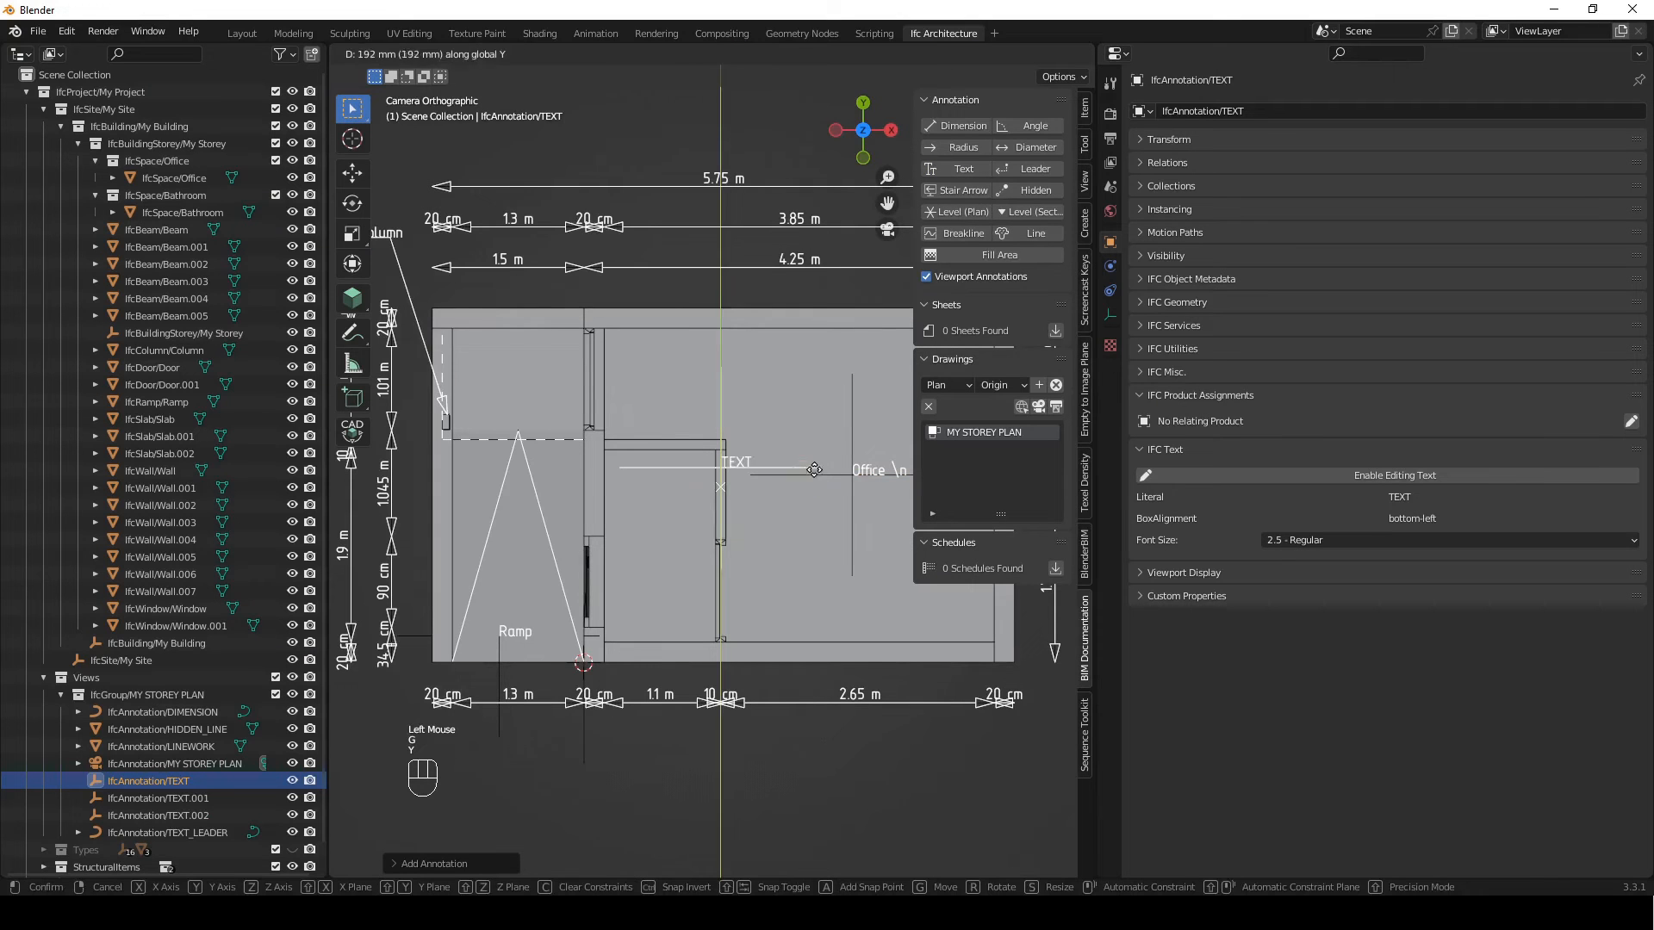
pyautogui.click(688, 491)
pyautogui.press('g')
pyautogui.press('x')
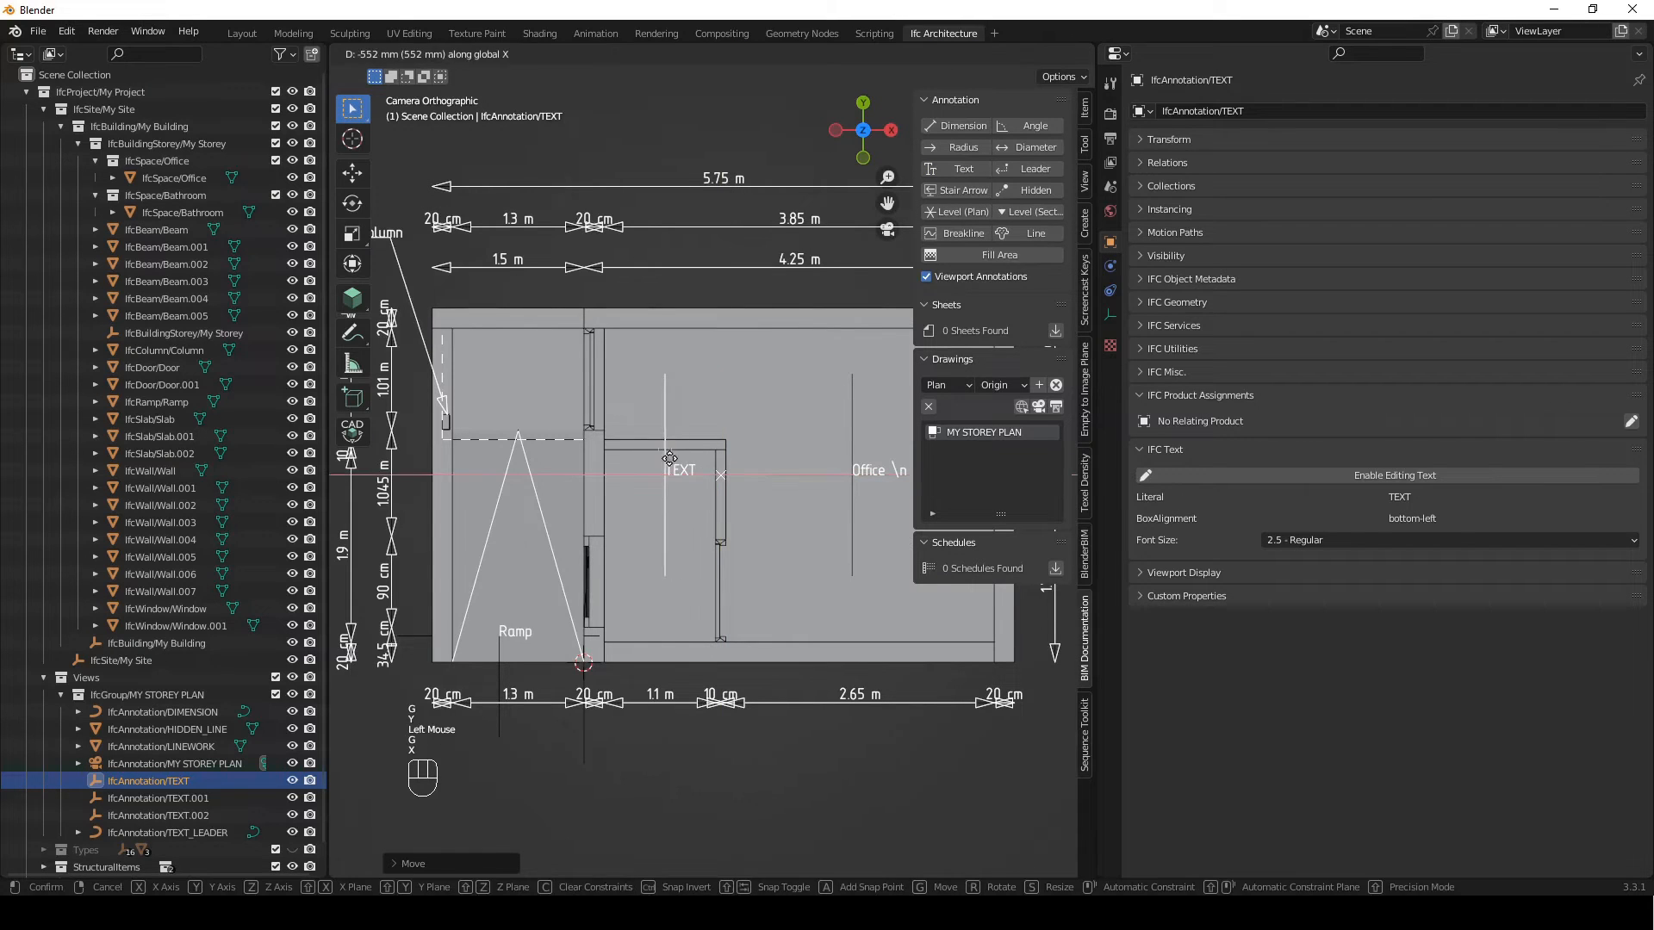
pyautogui.click(626, 485)
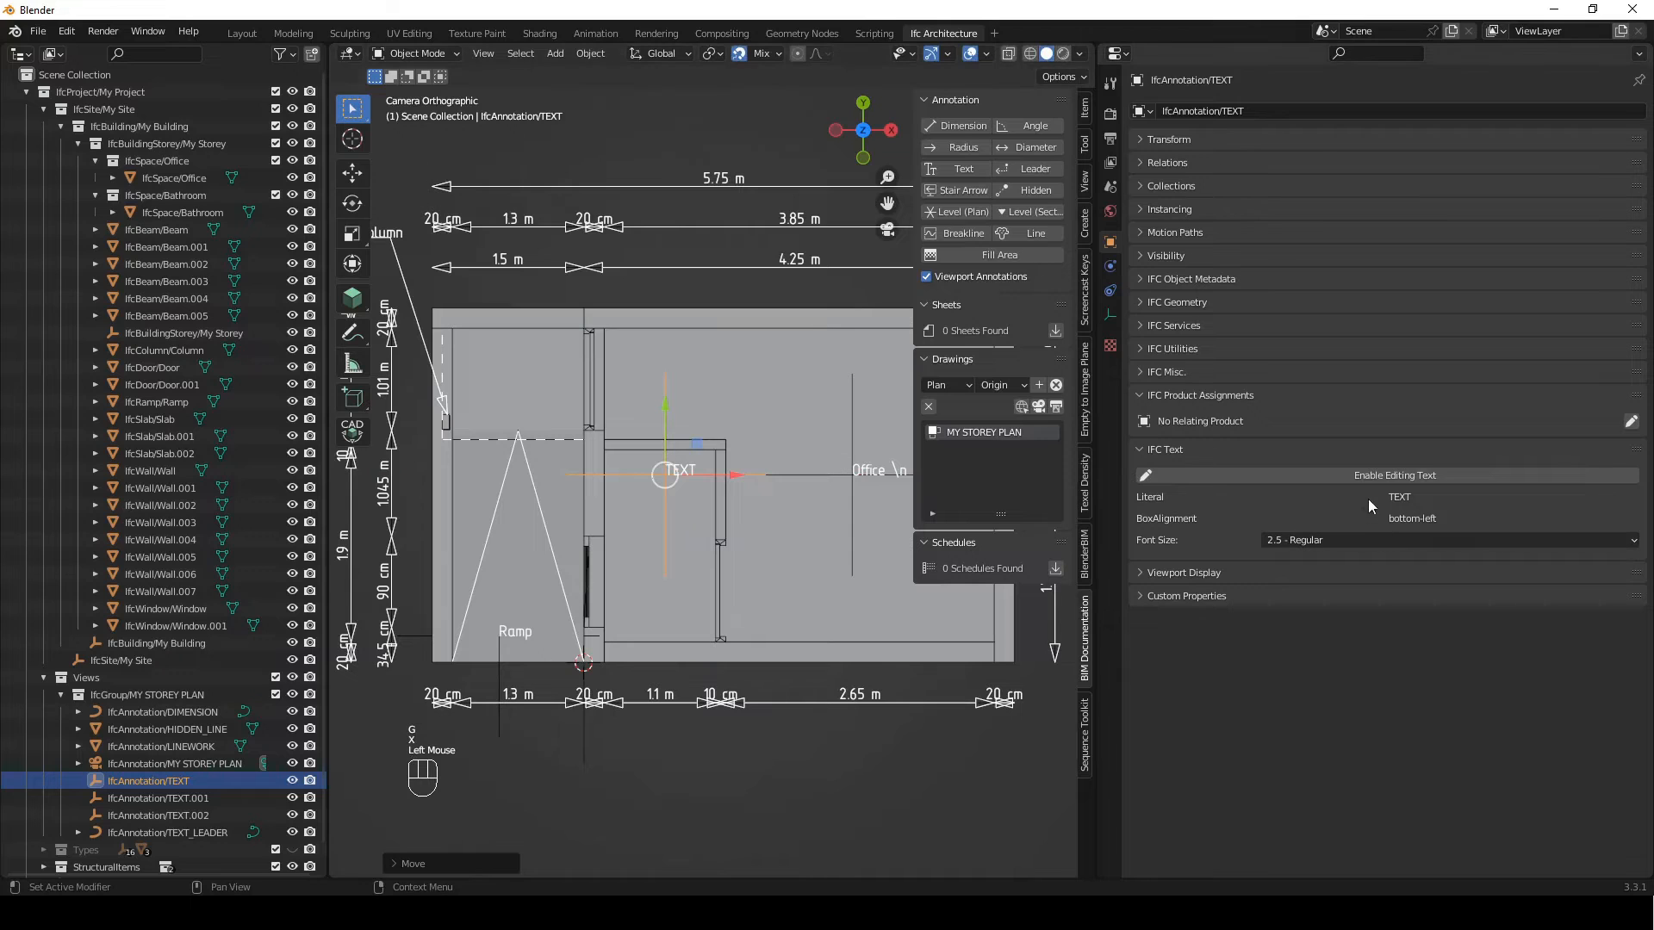
# Assign IfcSpace/Bathroom as the relating product of the new bathroom text
pyautogui.click(1630, 421)
pyautogui.click(1595, 421)
pyautogui.click(181, 213)
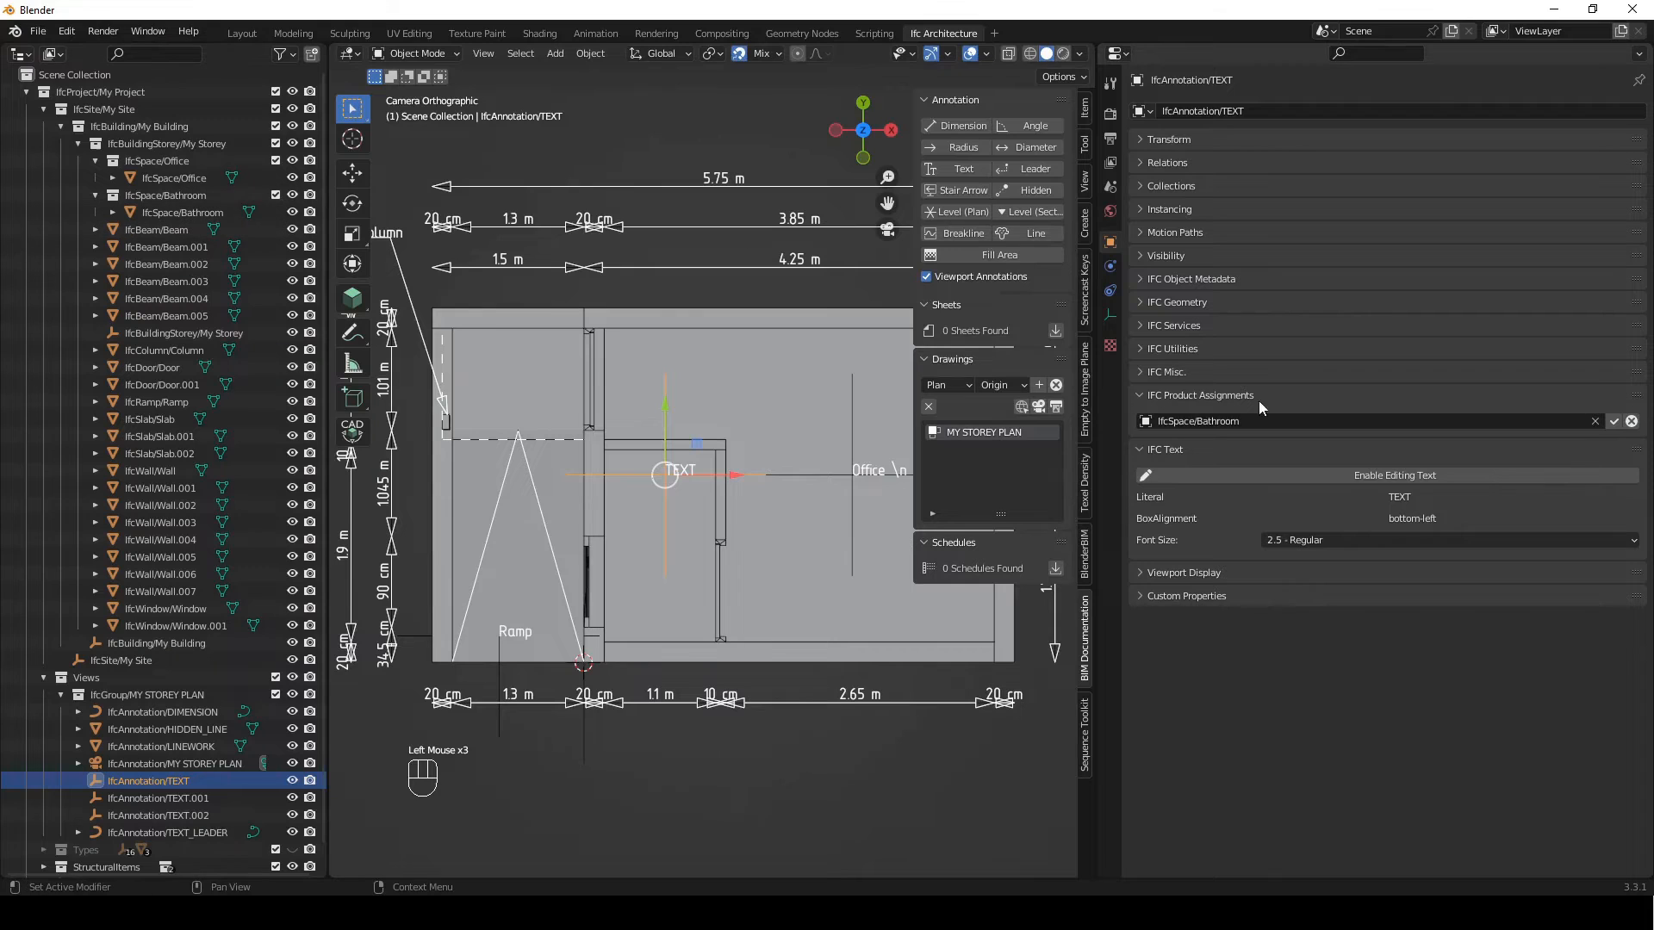
pyautogui.click(1613, 421)
# Add the Qto_SpaceBaseQuantities quantity set to IfcSpace/Bathroom and calculate its quantities
pyautogui.click(177, 213)
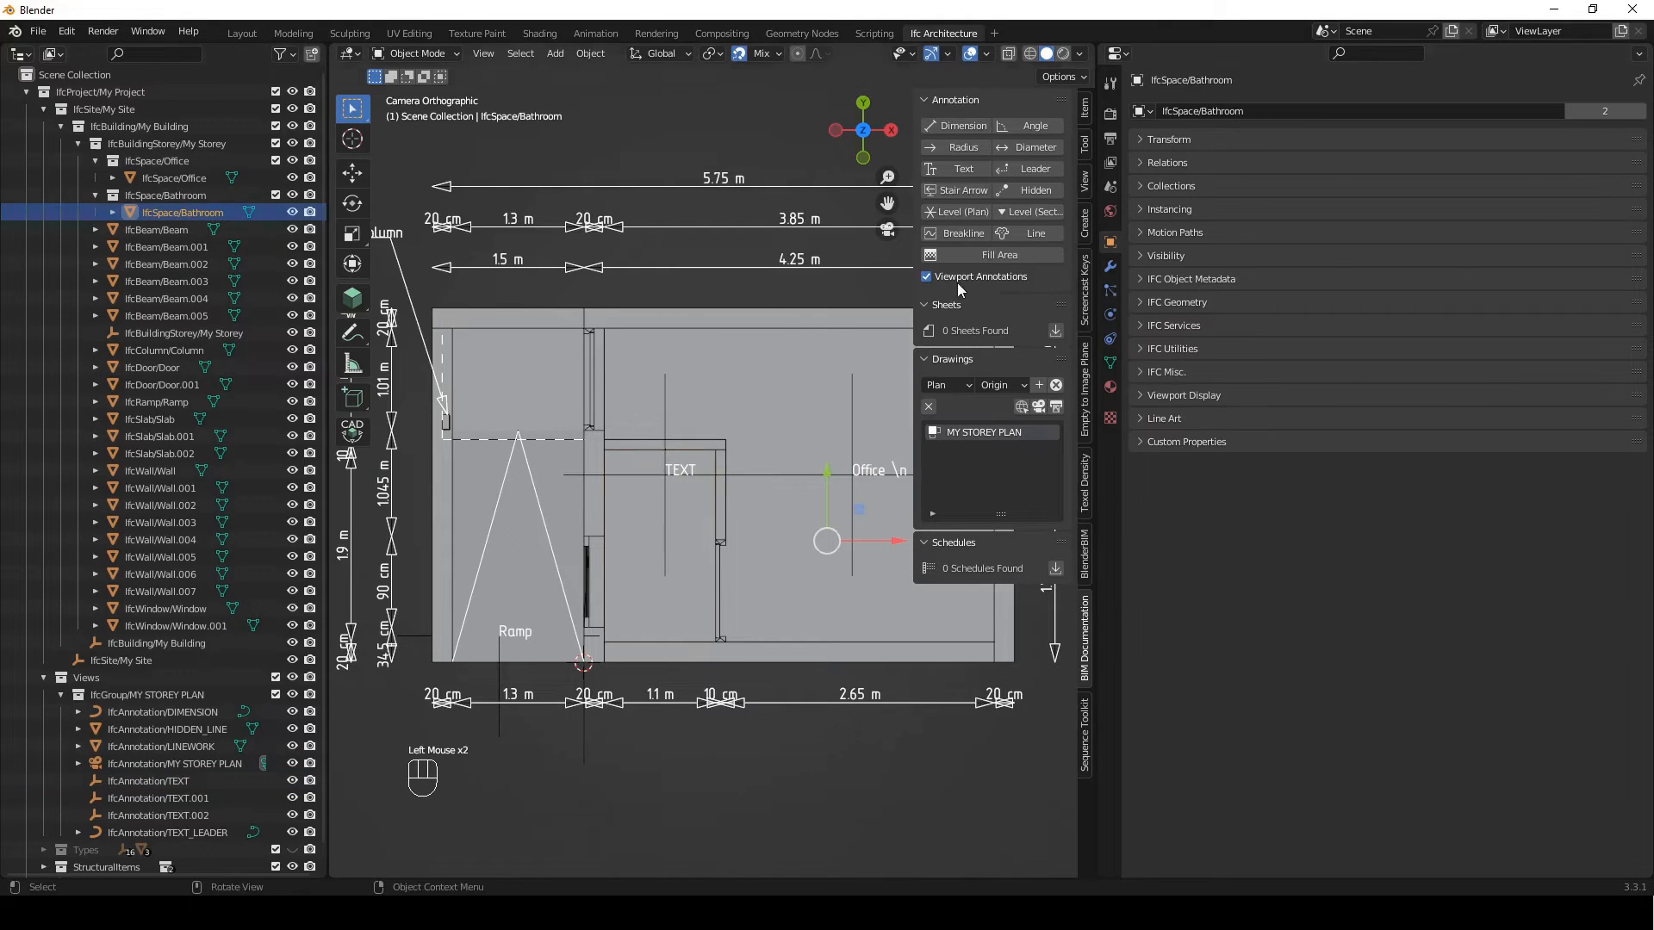
pyautogui.click(1145, 279)
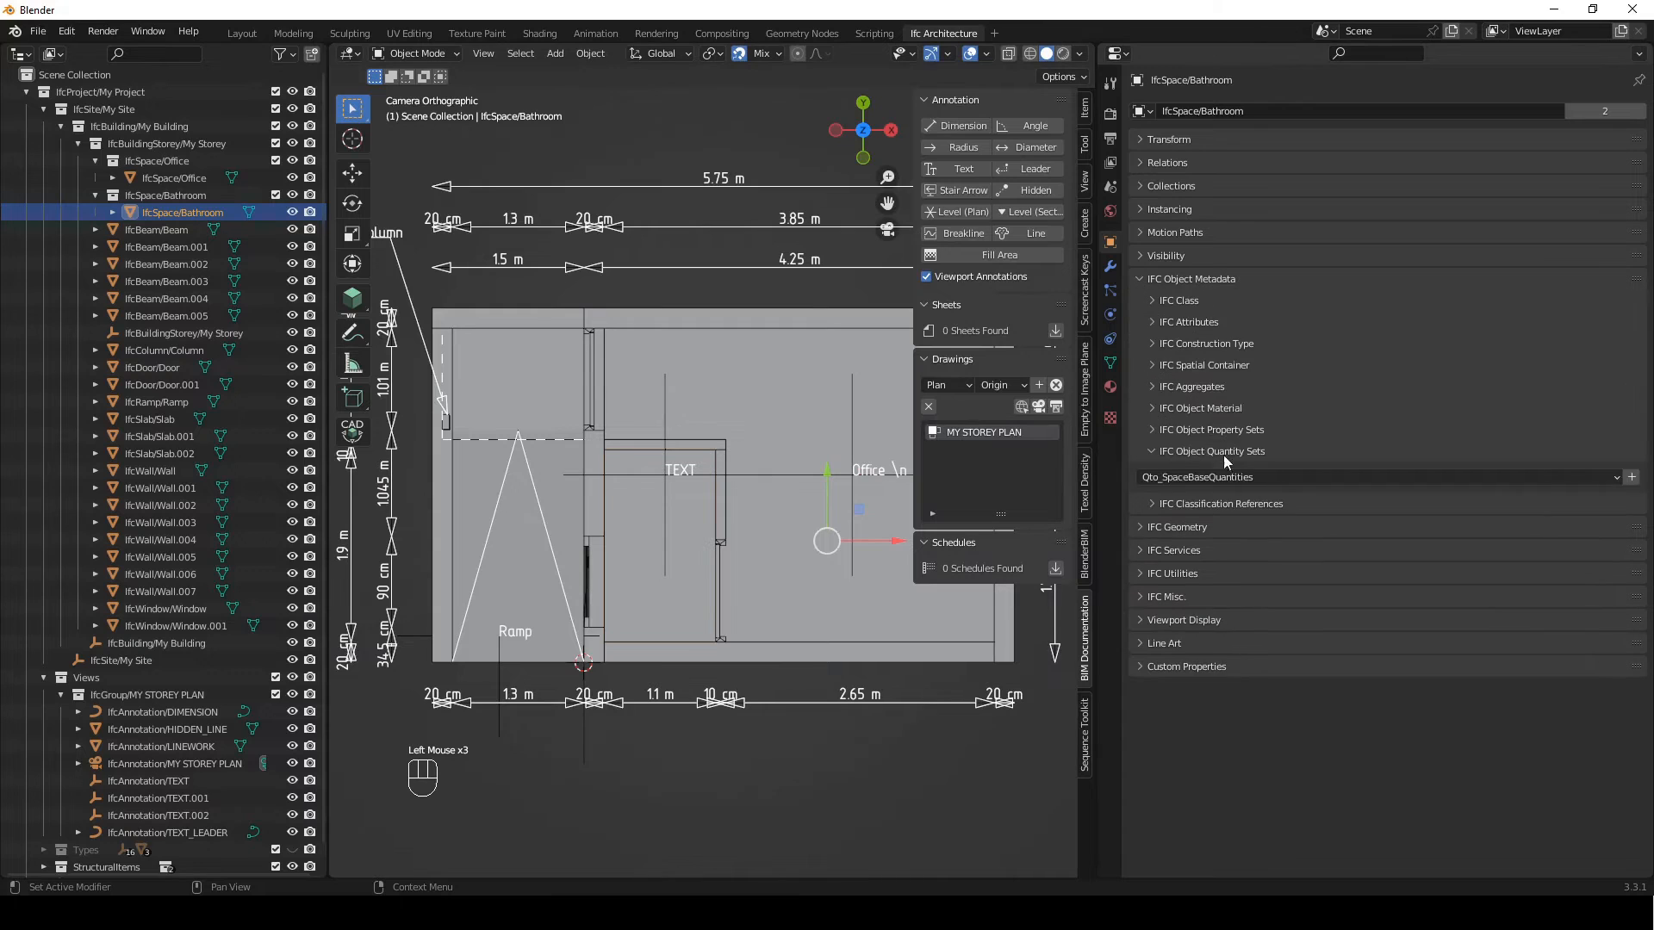
pyautogui.click(1632, 478)
pyautogui.click(1595, 504)
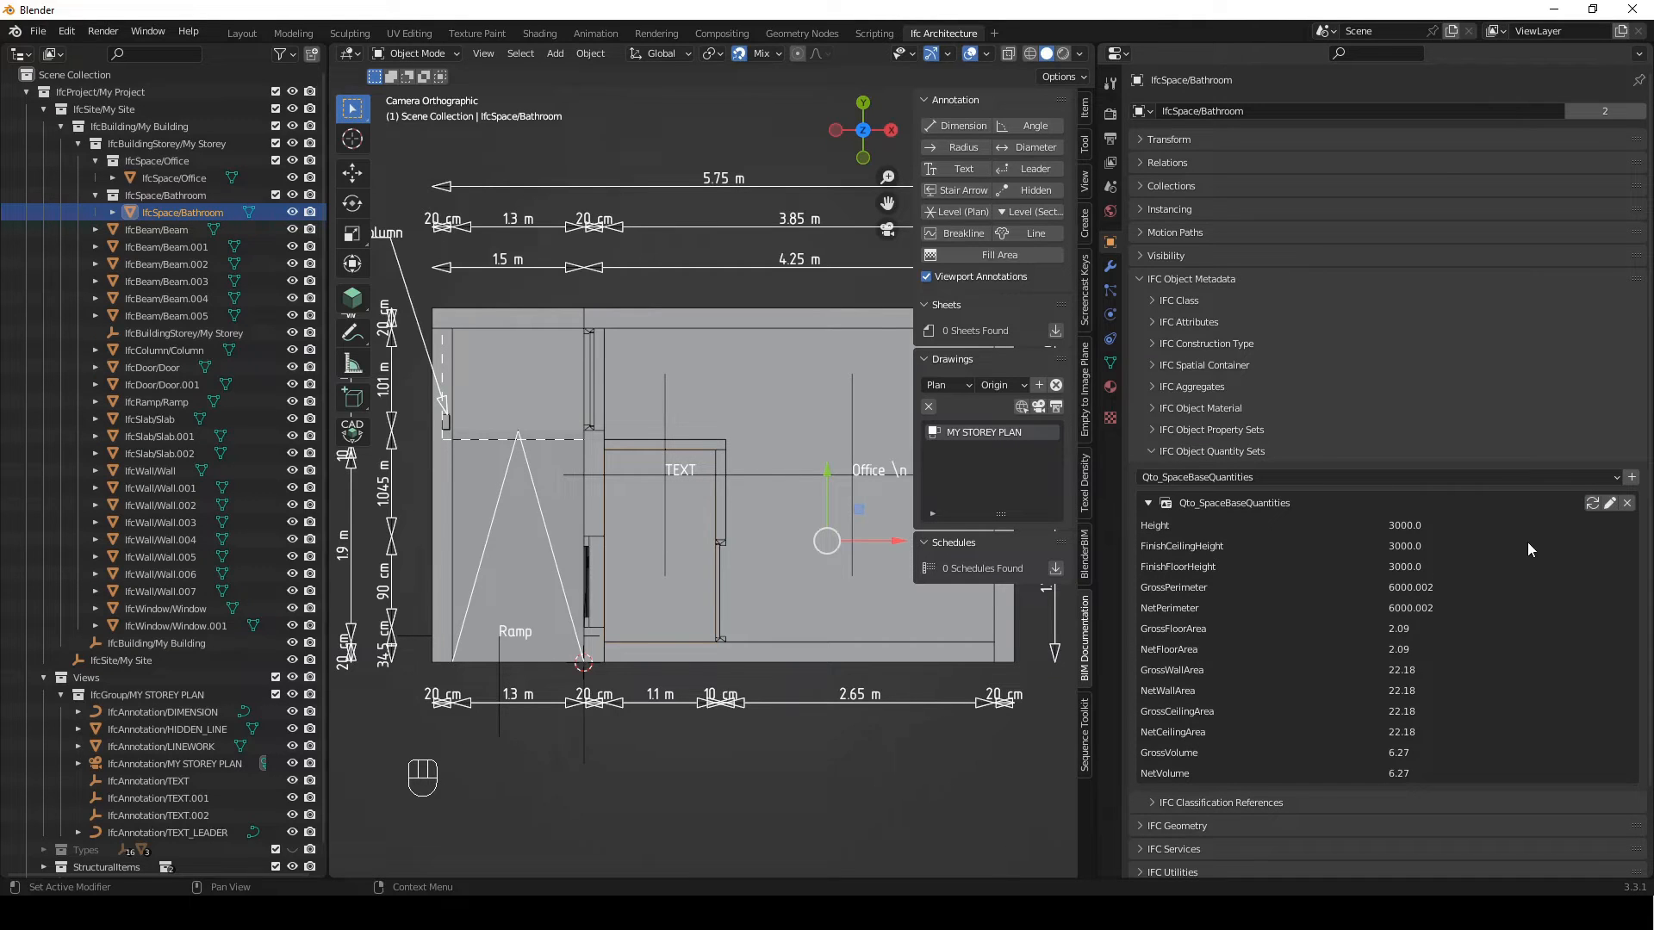
# Set the bathroom text's literal to {{Name}} \n {{Qto_SpaceBaseQuantities.NetFloorArea}}sqm \n Tile
pyautogui.click(664, 400)
pyautogui.click(183, 781)
pyautogui.scroll(-2, 1252, 548)
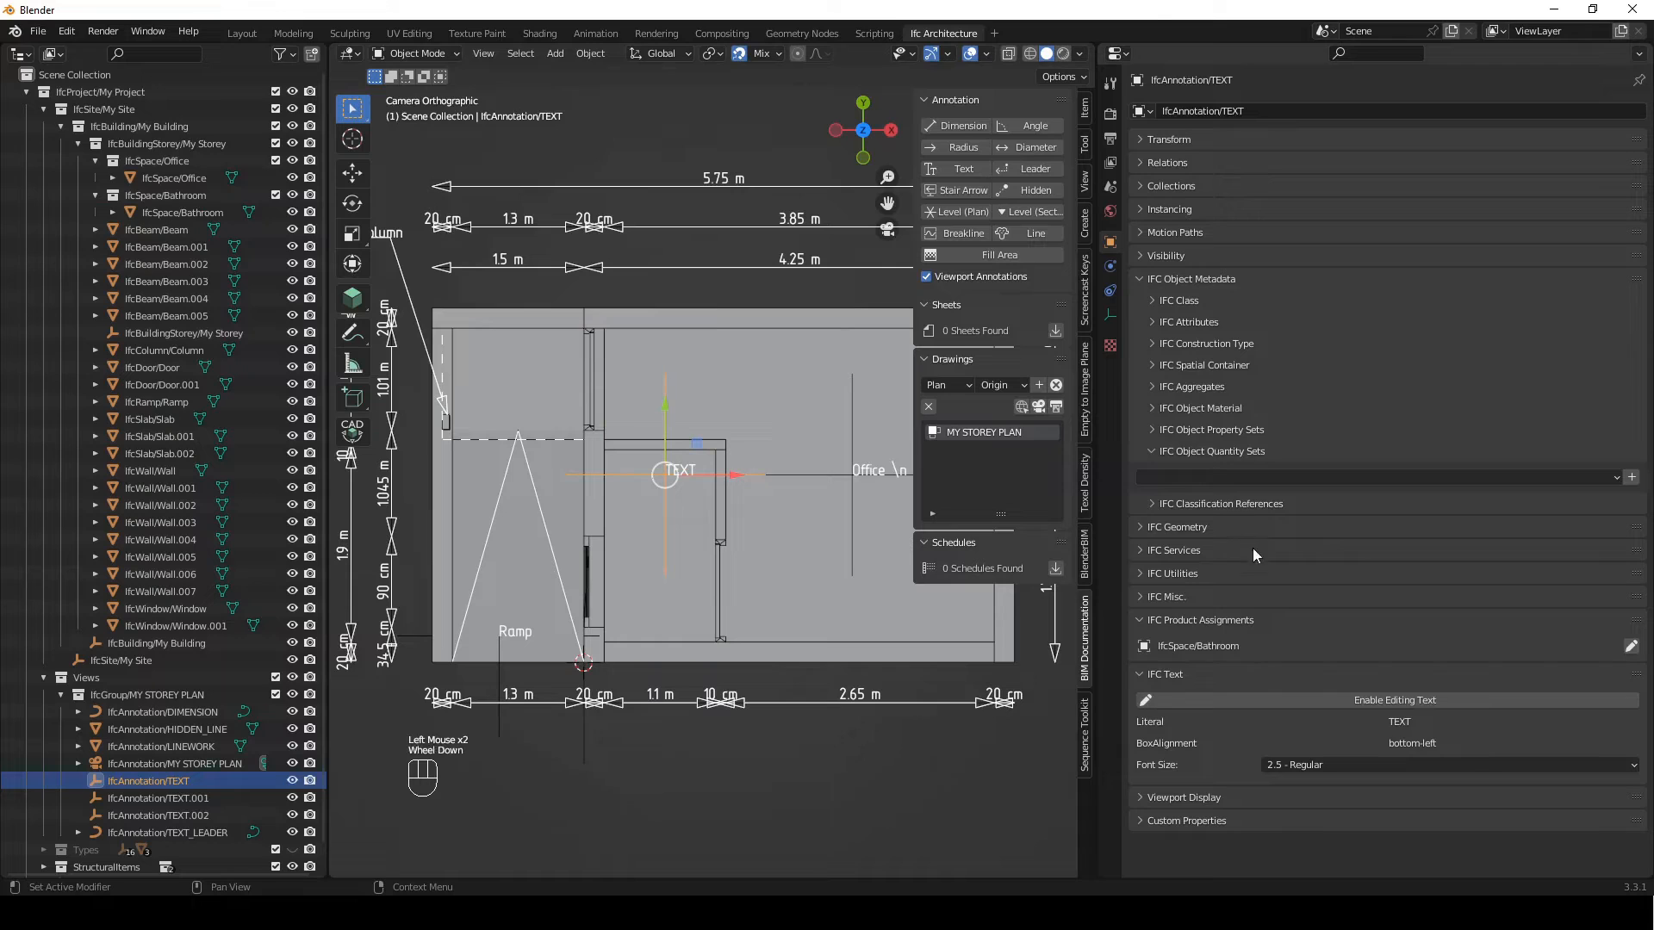
pyautogui.click(1173, 274)
pyautogui.click(1395, 473)
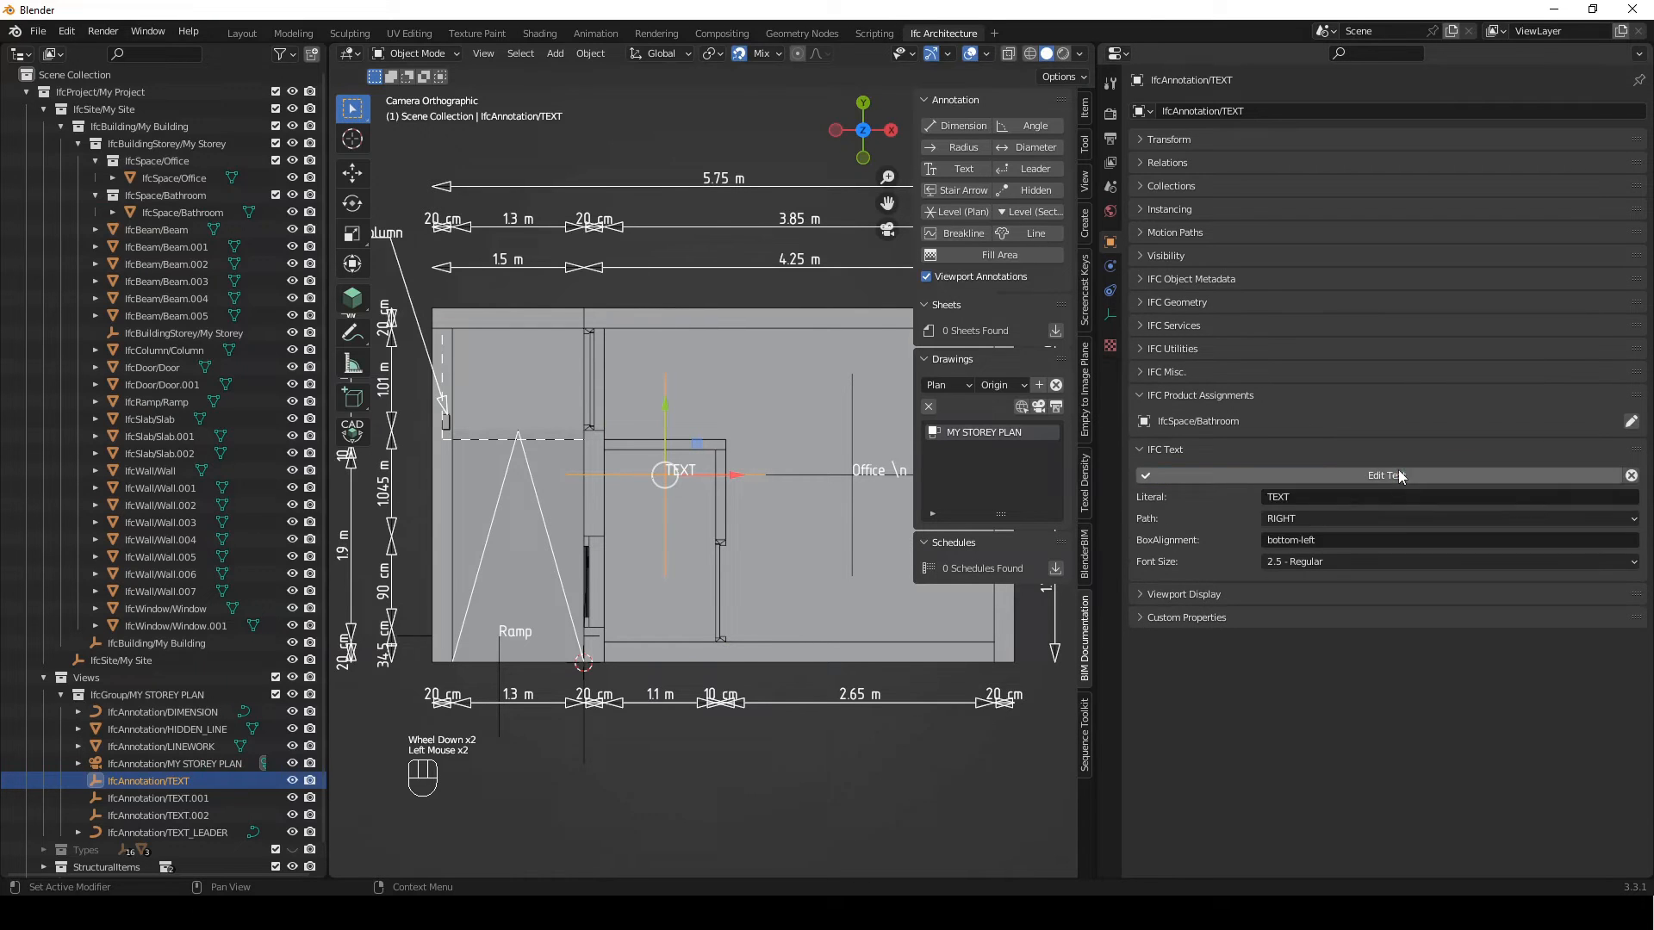
pyautogui.click(1351, 496)
pyautogui.write('{{Name}} \\n {{Qto_SpaceBaseQuantities.NetFloorArea}}sqm \\n Timber')
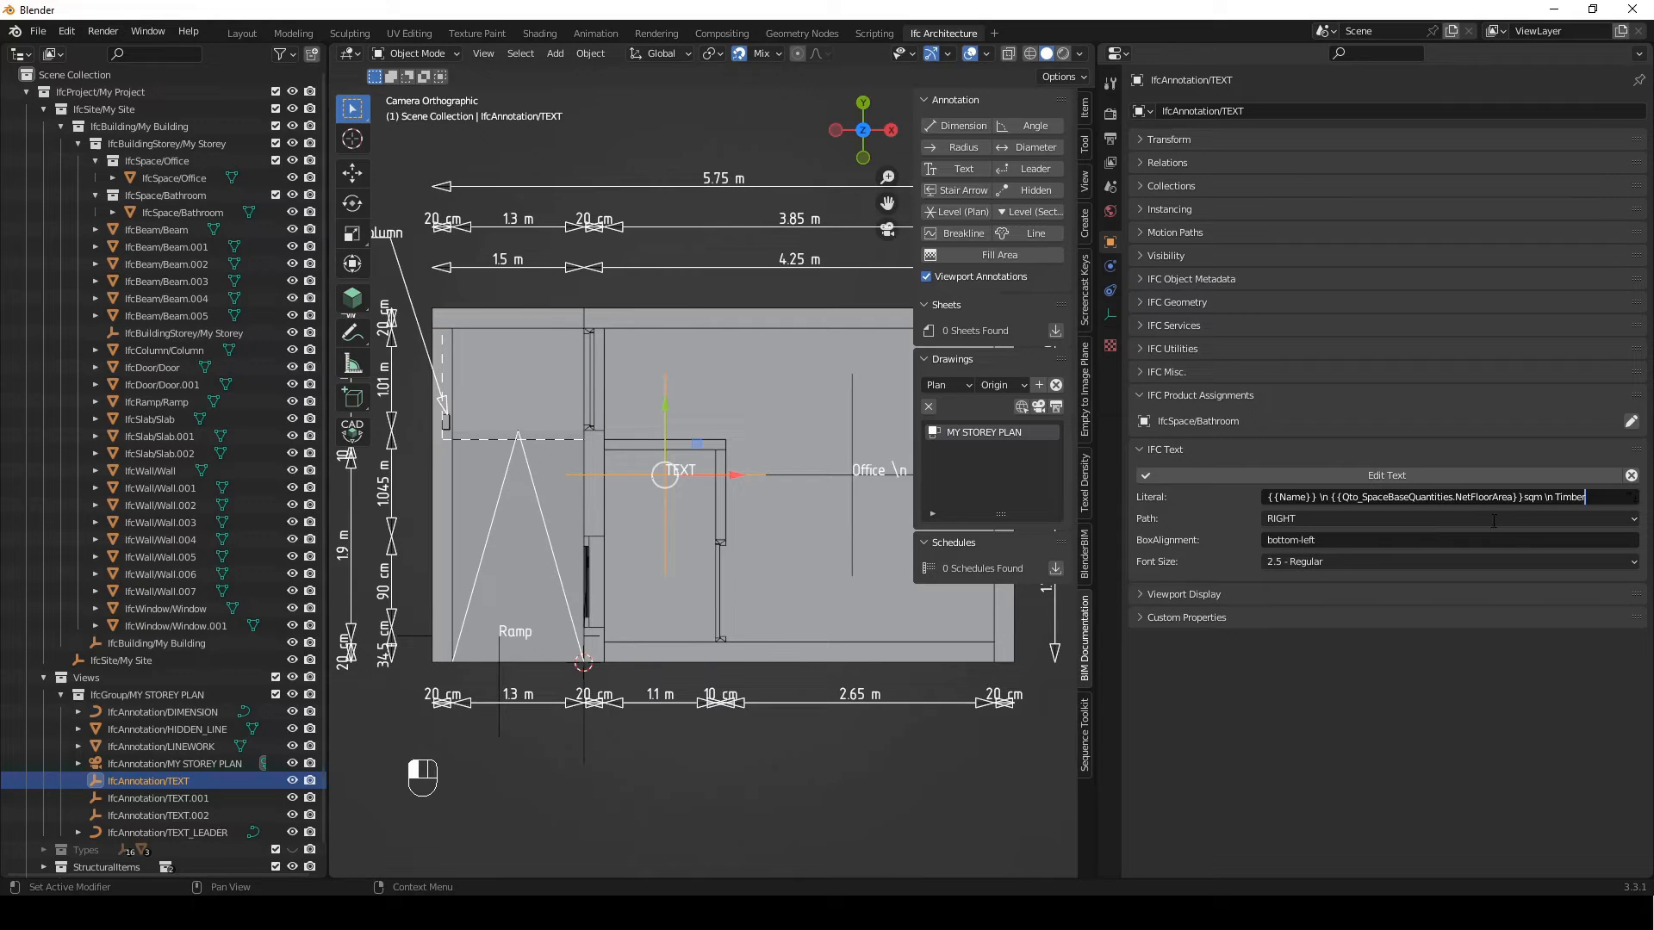
pyautogui.moveTo(1604, 498); pyautogui.dragTo(1563, 496)
pyautogui.write('ile')
# Set the bathroom text's box alignment to bottom-middle and apply the text edit
pyautogui.click(1331, 541)
pyautogui.hotkey('ctrl', 'BackSpace')
pyautogui.hotkey('ctrl', 'BackSpace')
pyautogui.write('-middle')
pyautogui.click(1389, 476)
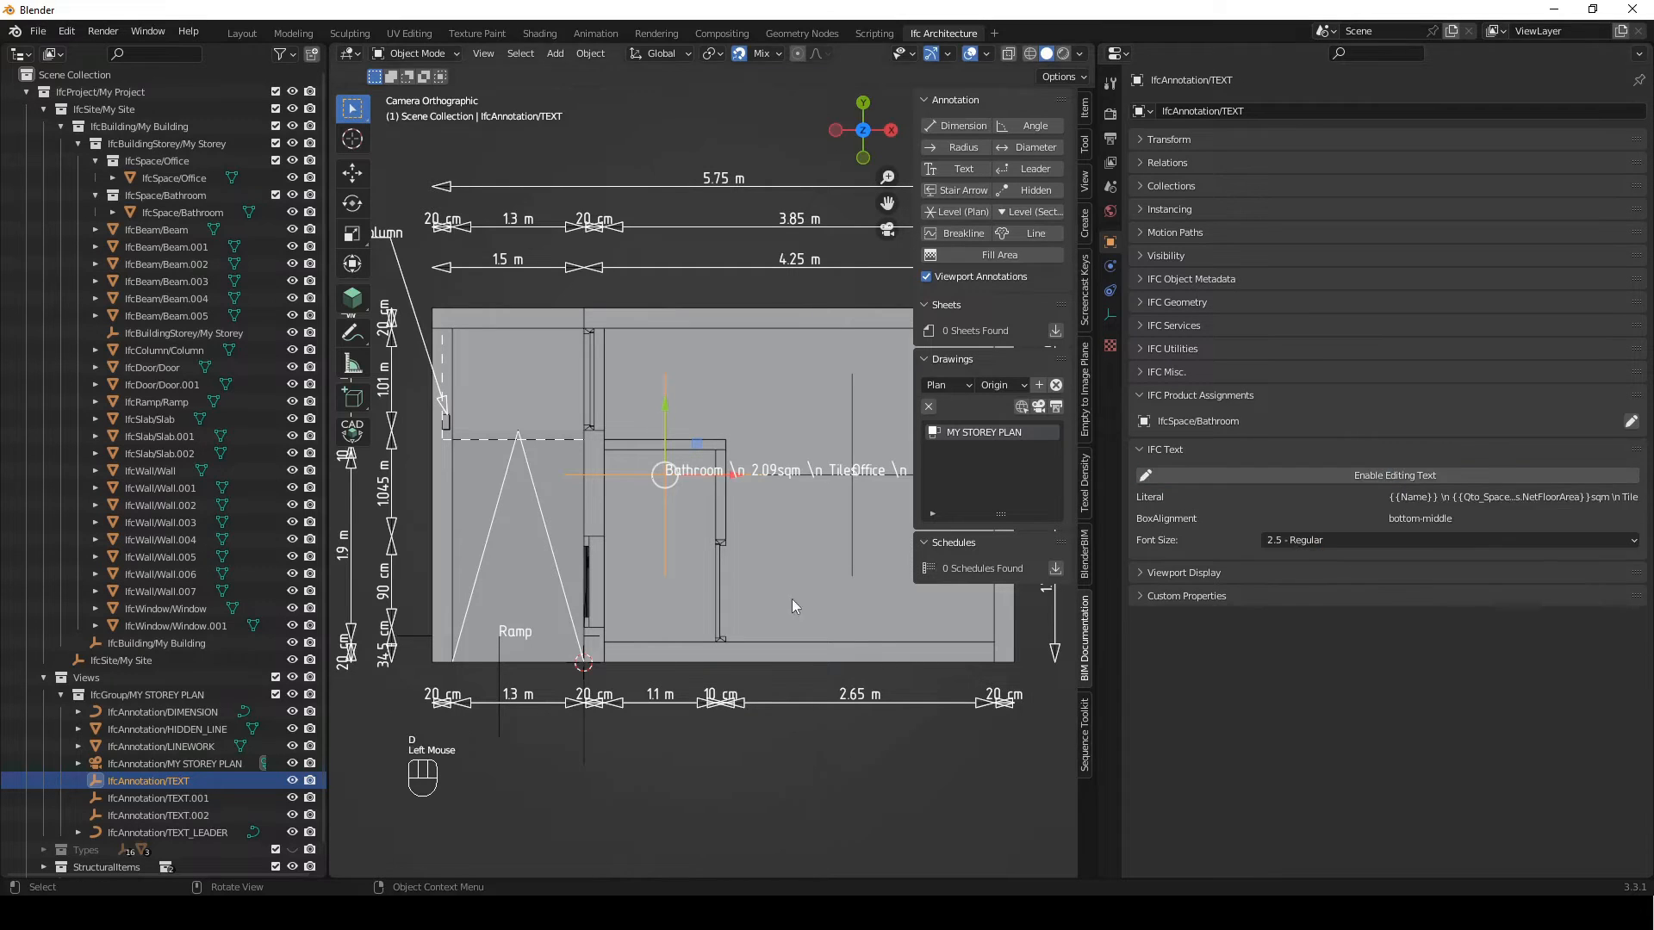
pyautogui.scroll(-2, 711, 566)
pyautogui.keyDown('shift'); pyautogui.moveTo(732, 571); pyautogui.dragTo(658, 434, button='middle'); pyautogui.keyUp('shift')
pyautogui.scroll(1, 658, 434)
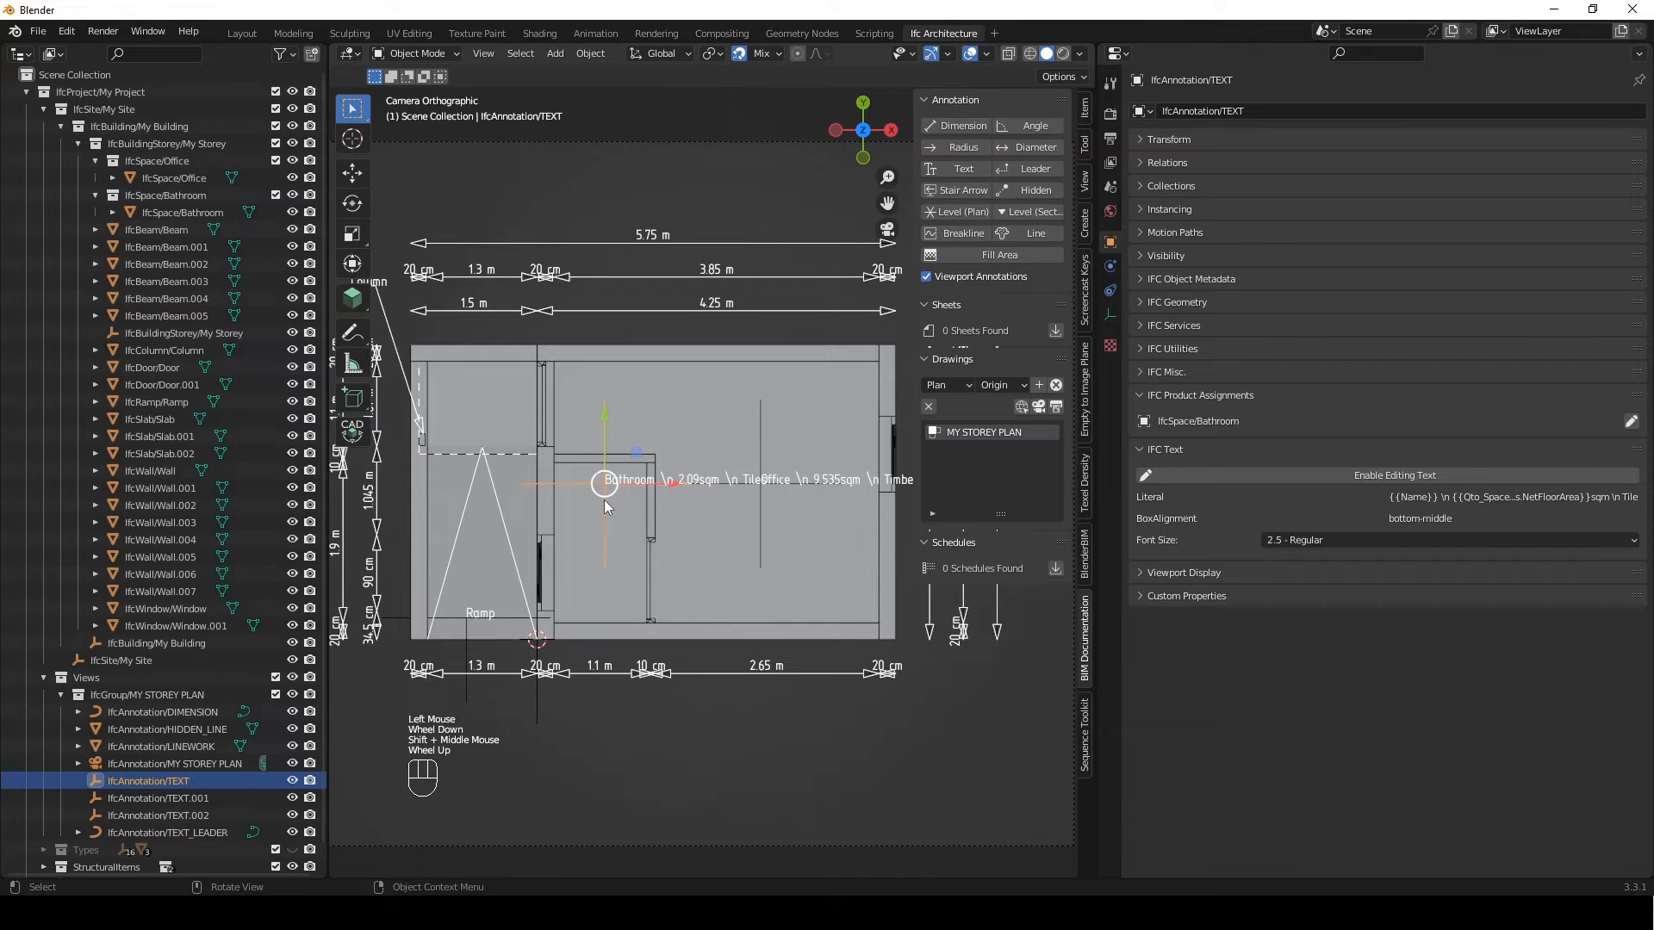
pyautogui.keyDown('shift'); pyautogui.moveTo(703, 484); pyautogui.dragTo(651, 485, button='middle'); pyautogui.keyUp('shift')
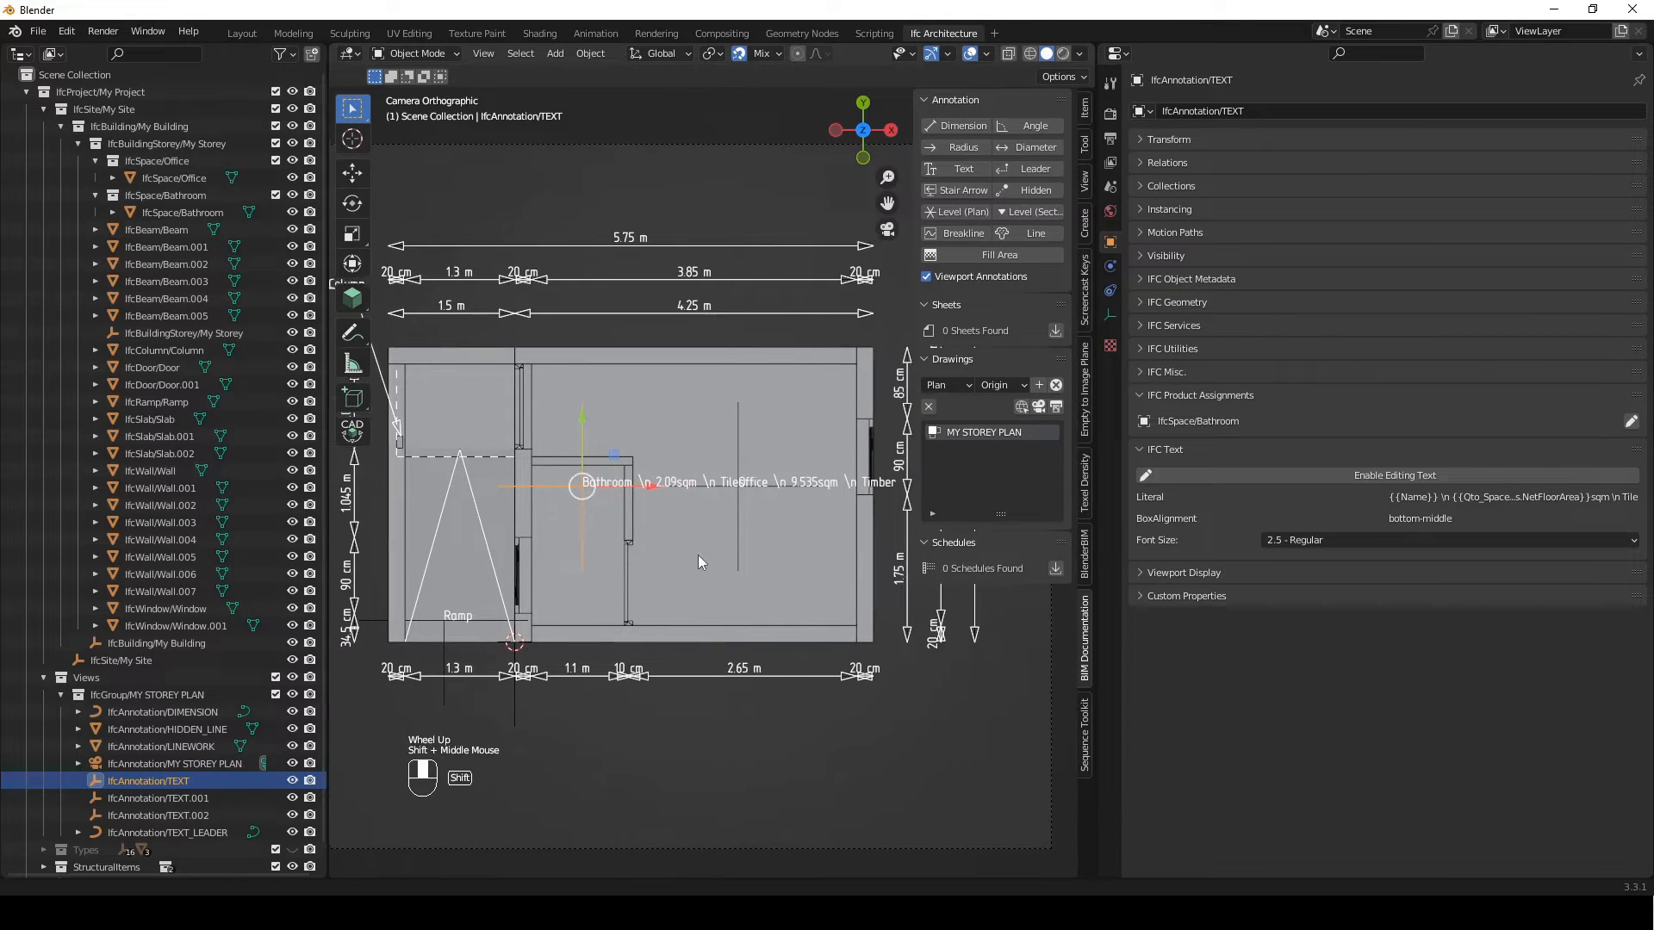
pyautogui.scroll(-2, 705, 483)
pyautogui.keyDown('shift'); pyautogui.moveTo(700, 551); pyautogui.dragTo(696, 634, button='middle'); pyautogui.keyUp('shift')
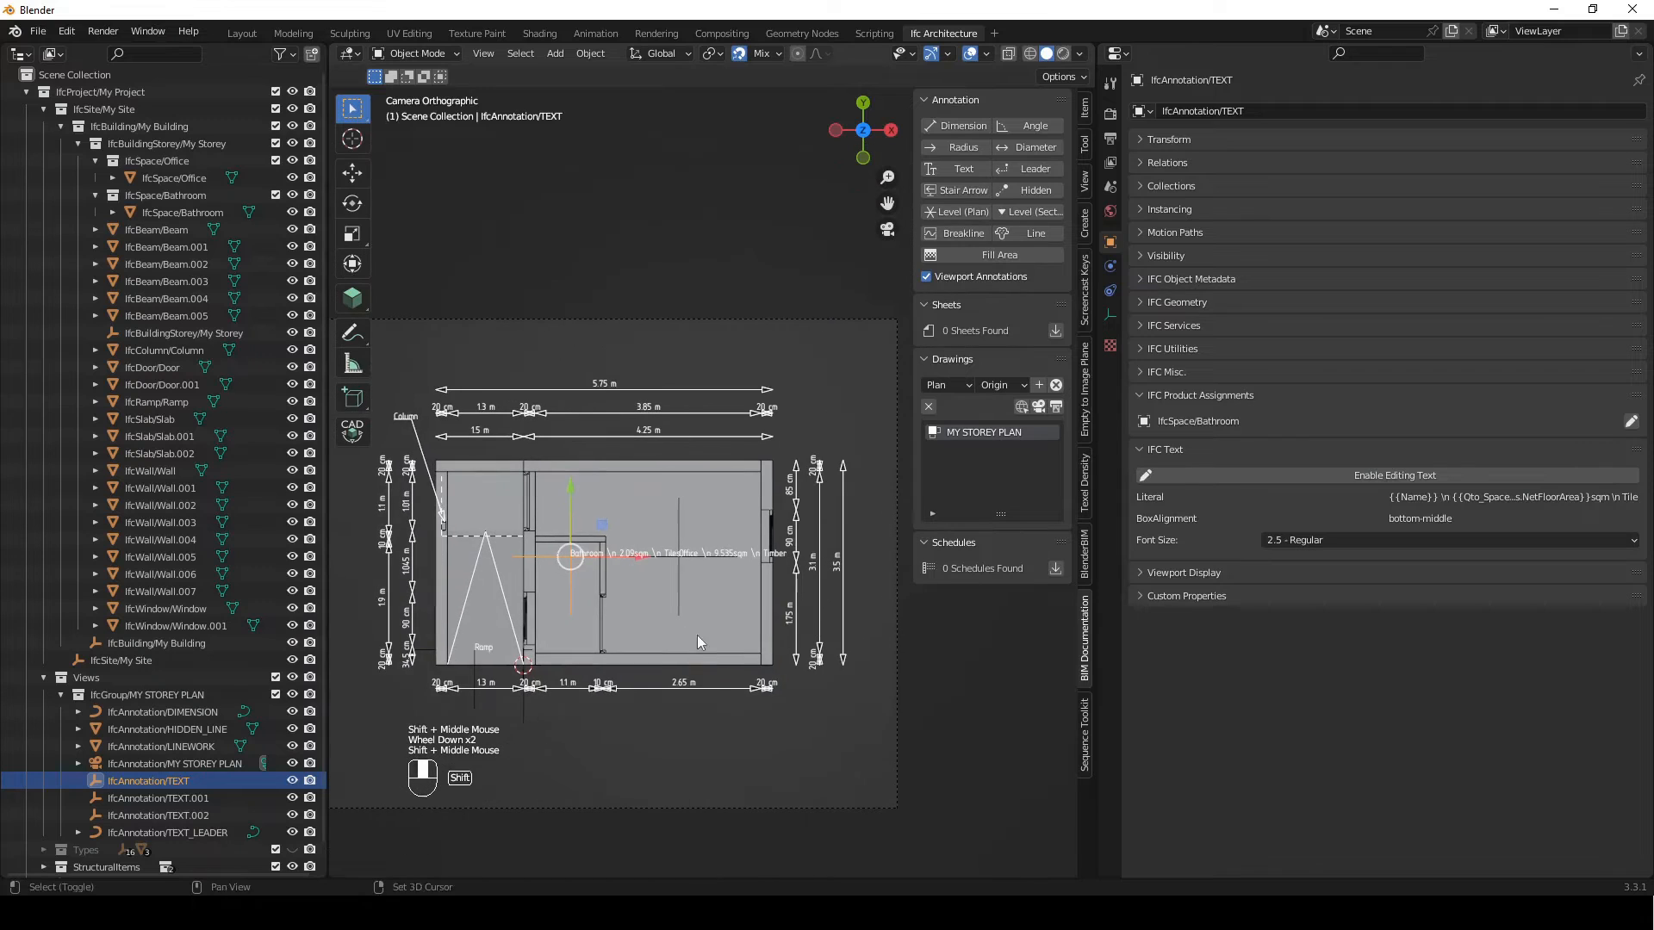
pyautogui.click(664, 239)
pyautogui.keyDown('shift'); pyautogui.moveTo(613, 411); pyautogui.dragTo(676, 387, button='middle'); pyautogui.keyUp('shift')
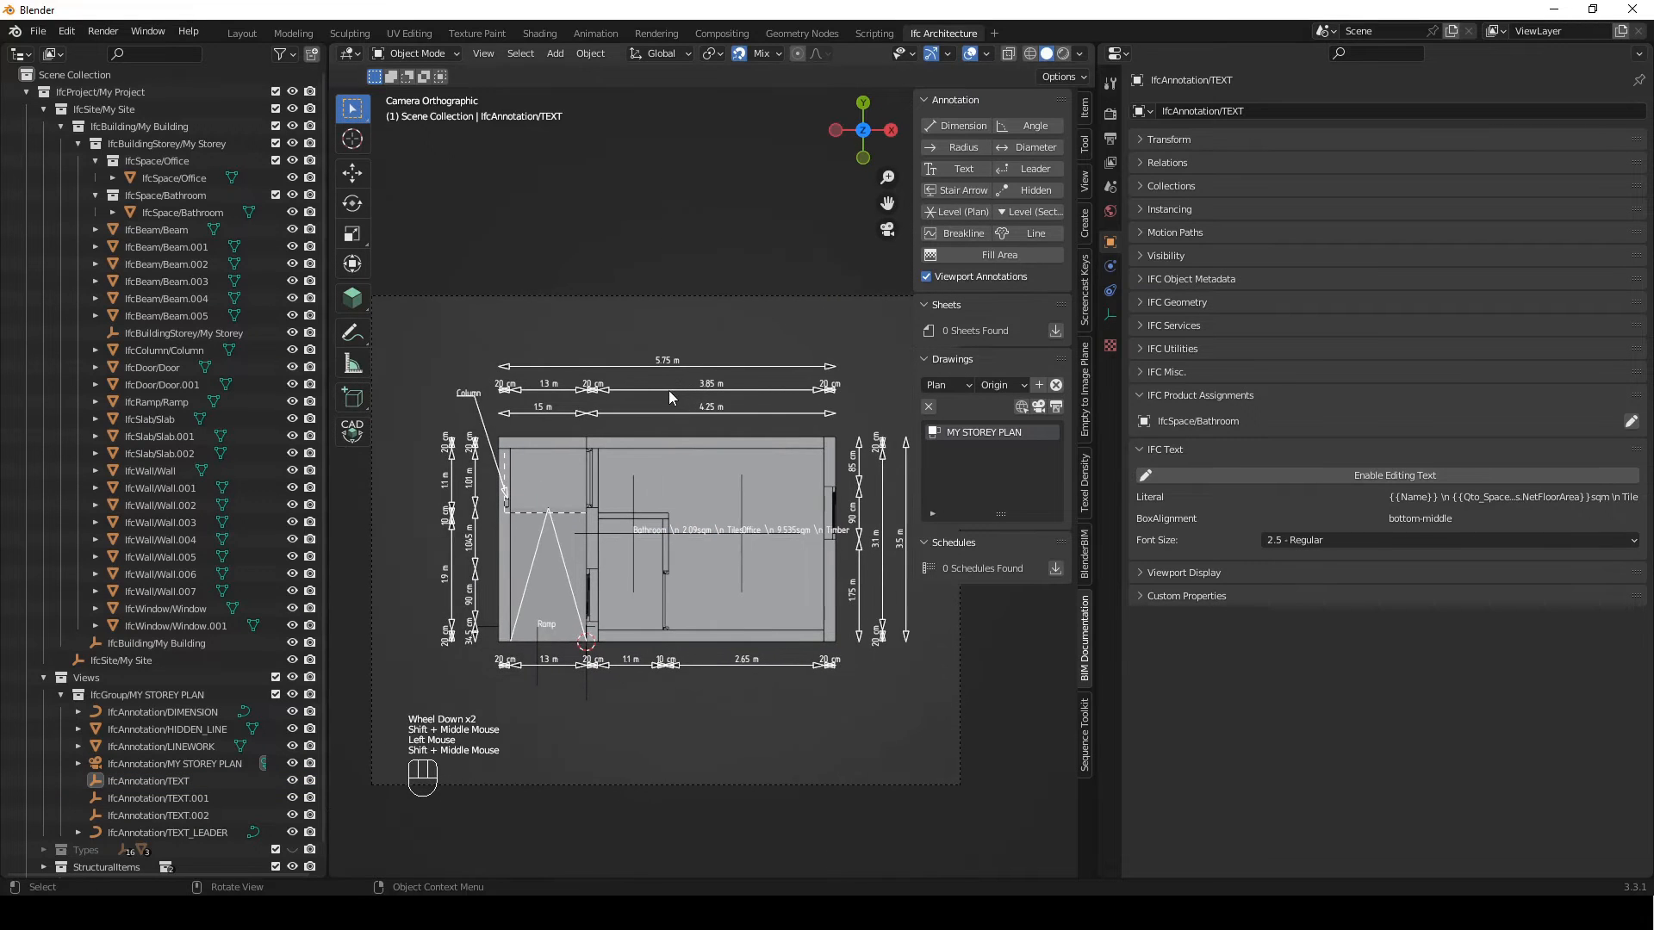
pyautogui.keyDown('shift'); pyautogui.moveTo(551, 499); pyautogui.dragTo(734, 488, button='middle'); pyautogui.keyUp('shift')
pyautogui.scroll(1, 620, 505)
pyautogui.scroll(2, 733, 487)
pyautogui.keyDown('shift'); pyautogui.moveTo(858, 571); pyautogui.dragTo(827, 577, button='middle'); pyautogui.keyUp('shift')
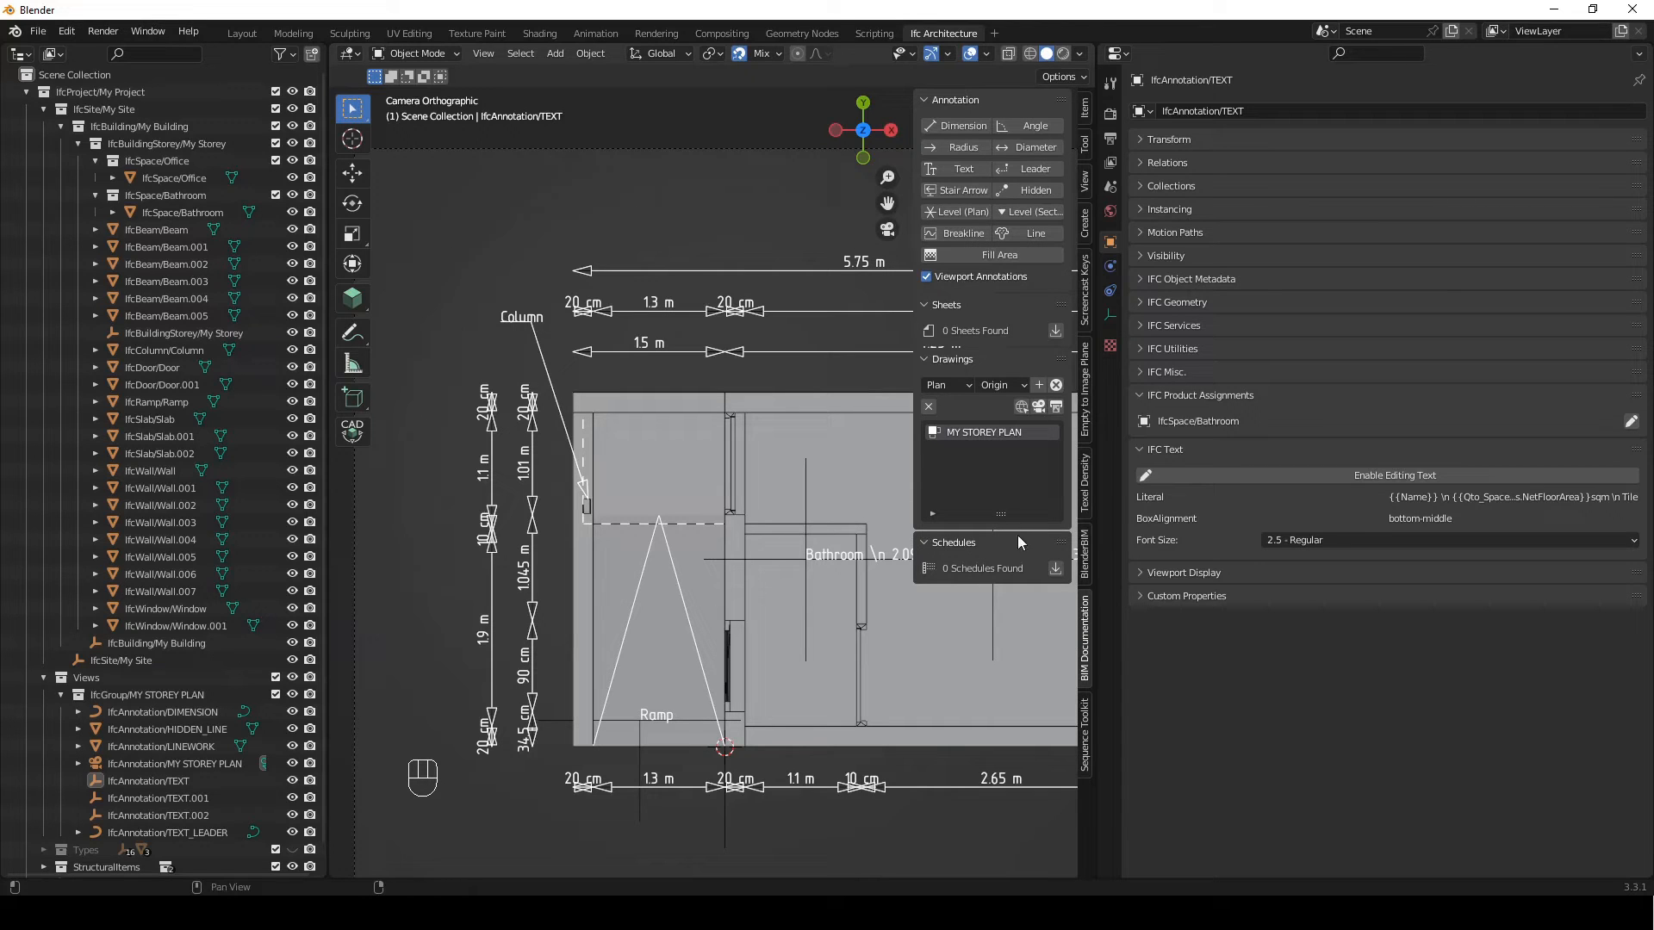
# Load Tags - Circle & Square - 1_50.ifc as the IFC project library
pyautogui.click(1111, 188)
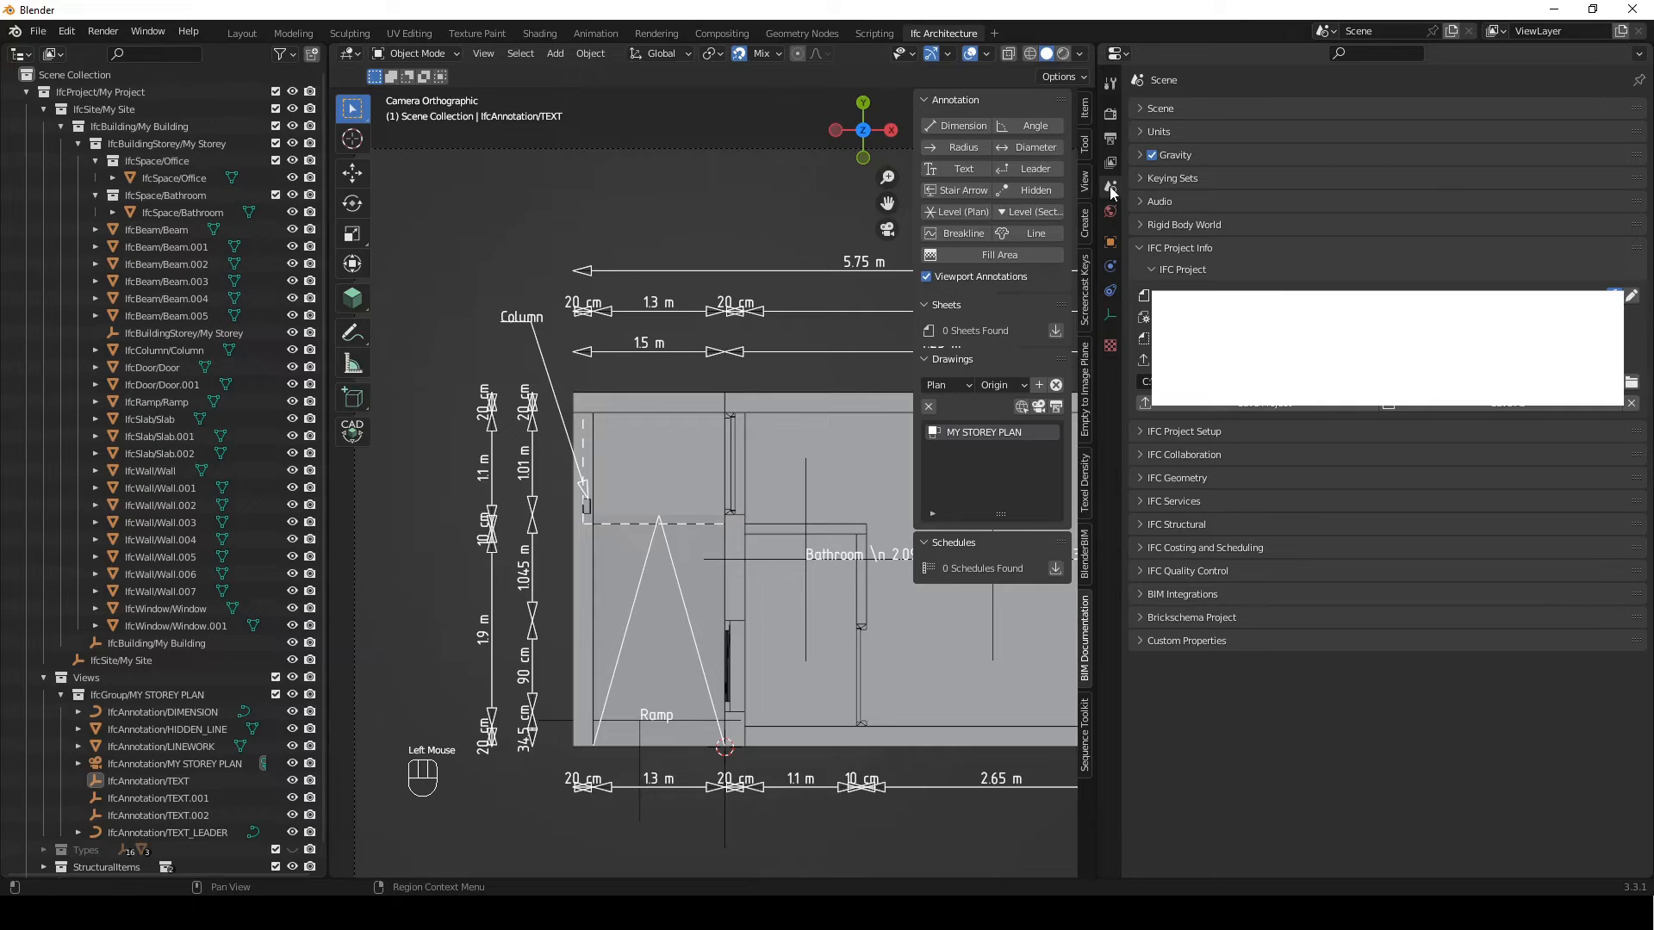
pyautogui.click(1154, 270)
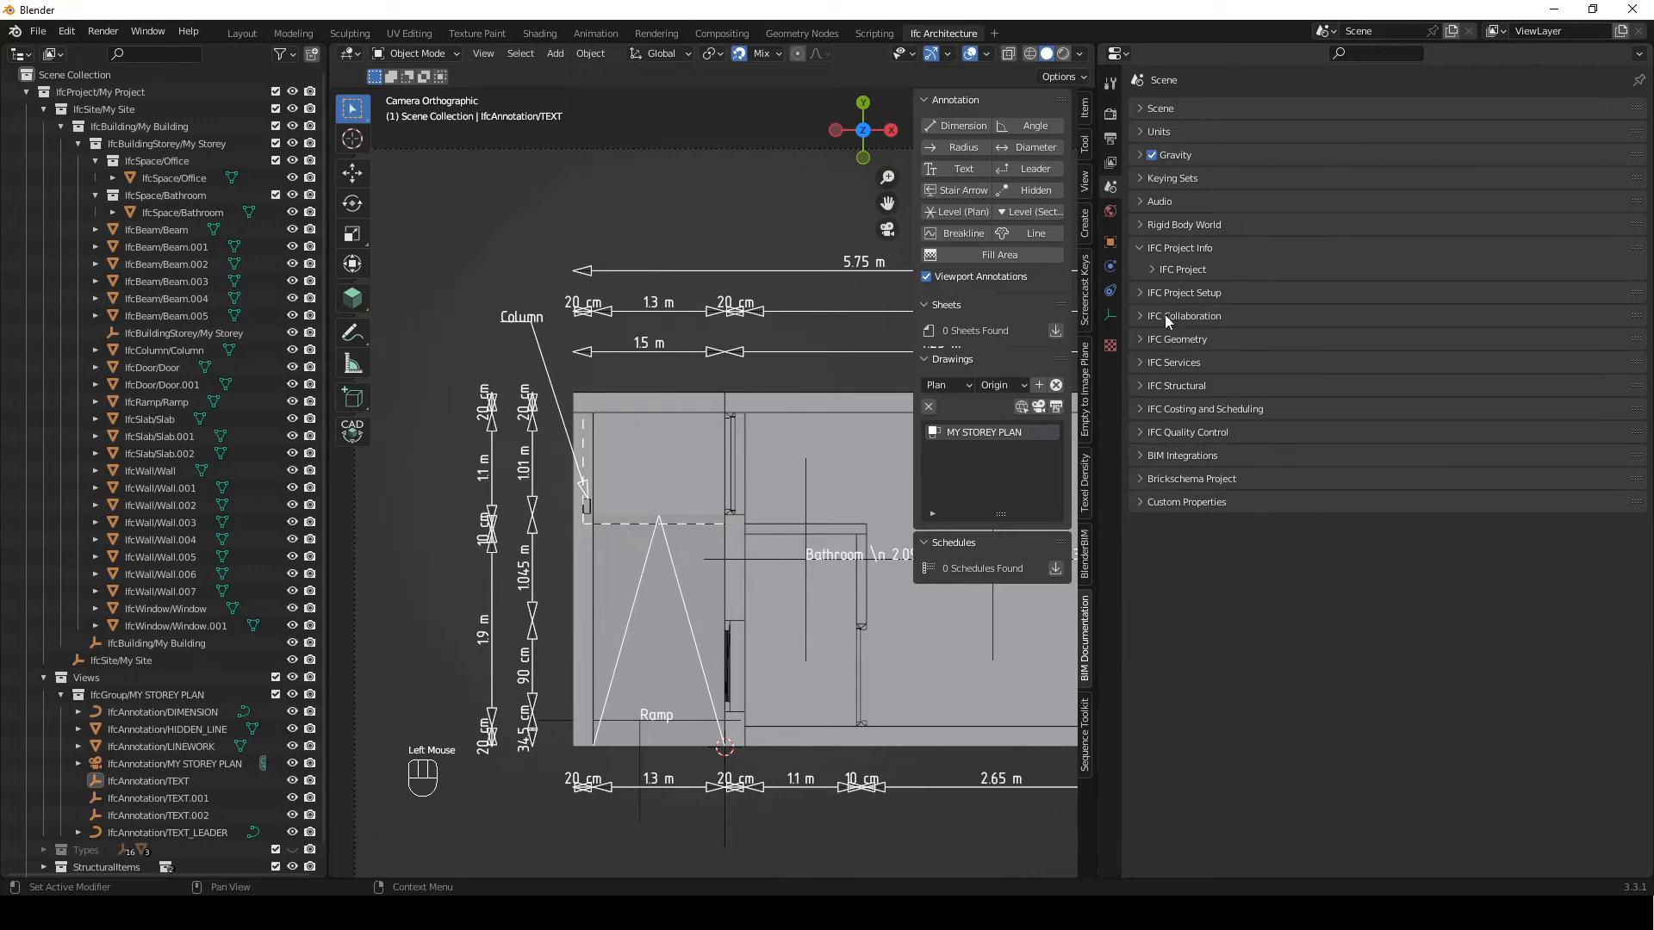
pyautogui.click(1165, 293)
pyautogui.click(1217, 316)
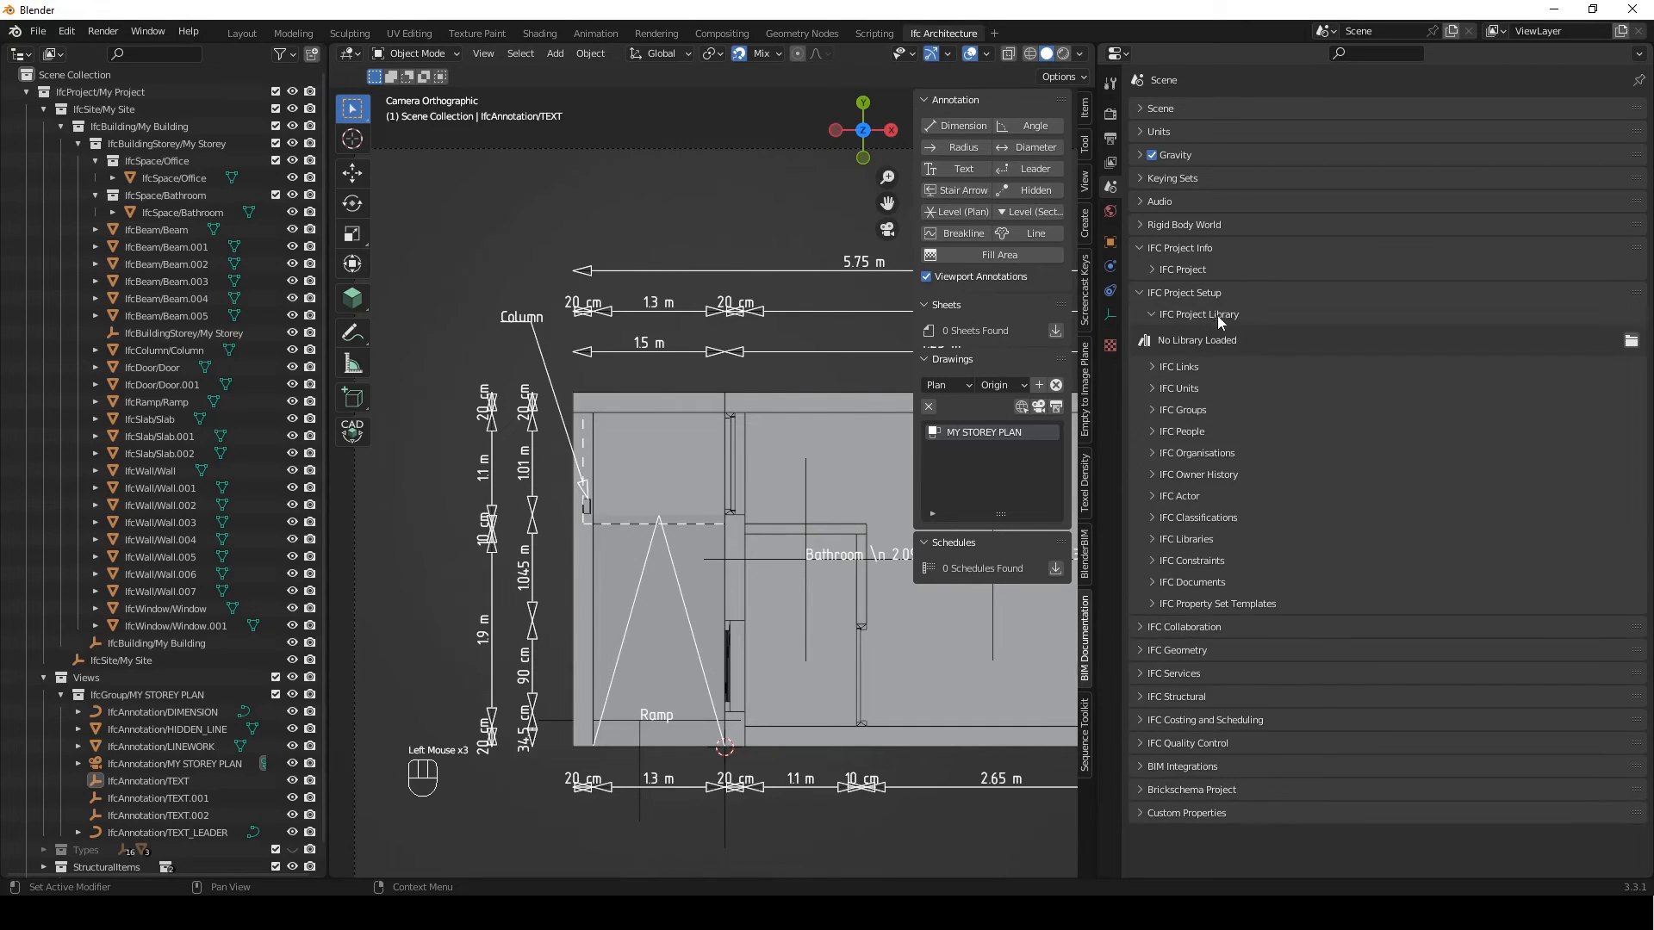
pyautogui.click(1631, 342)
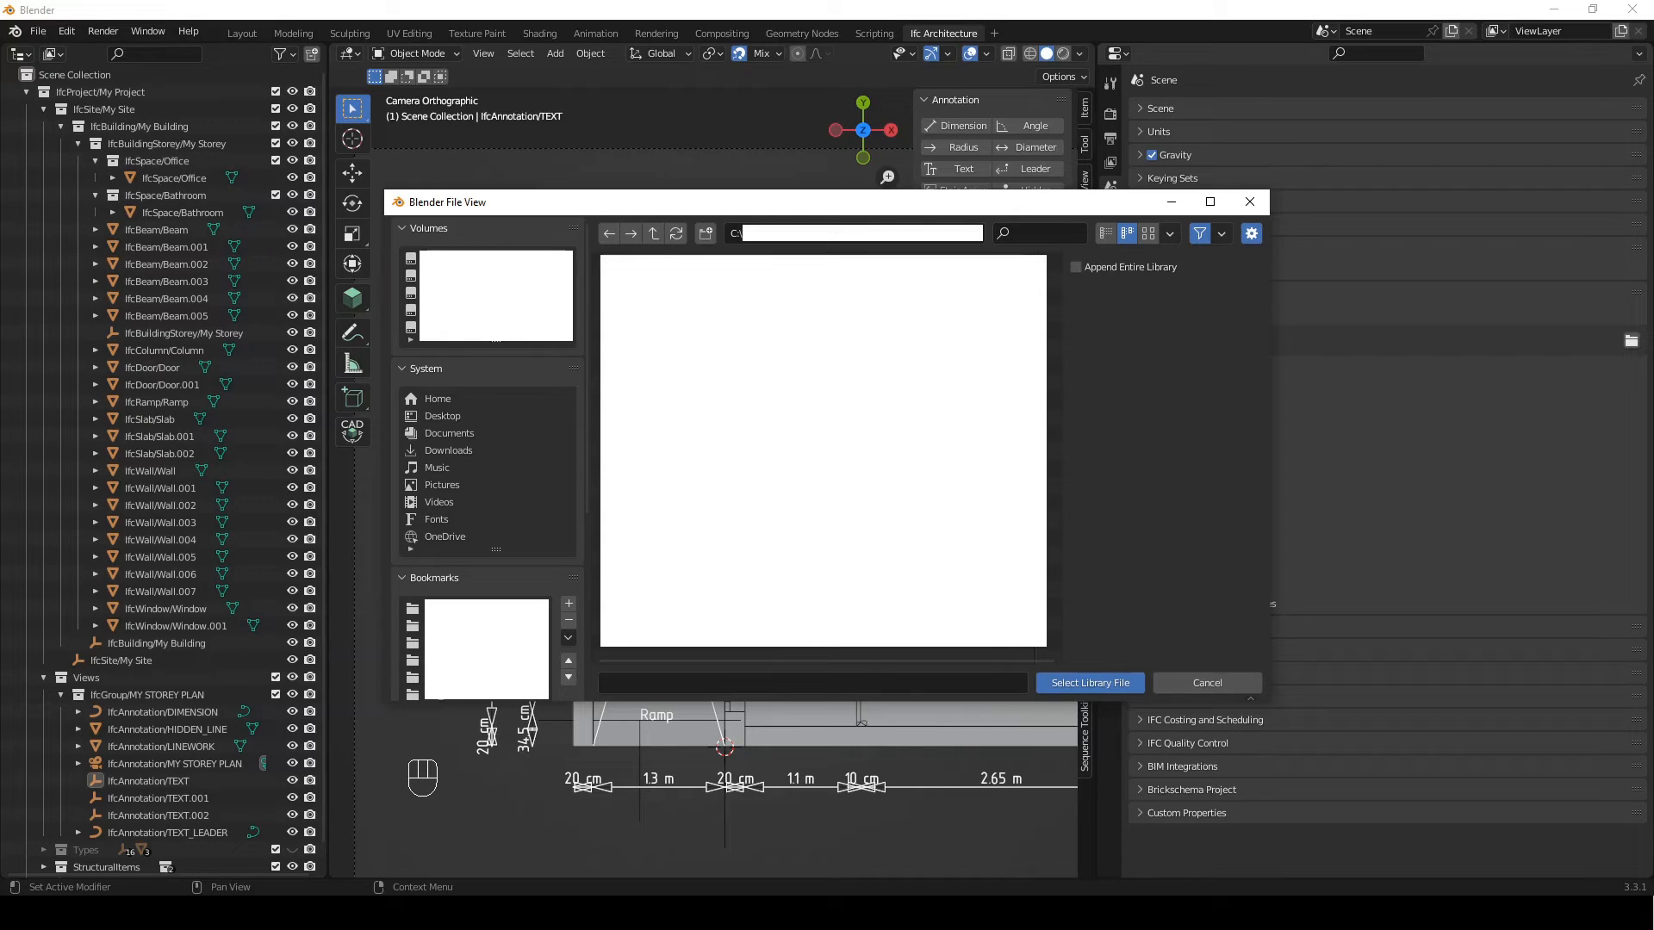
pyautogui.click(680, 281)
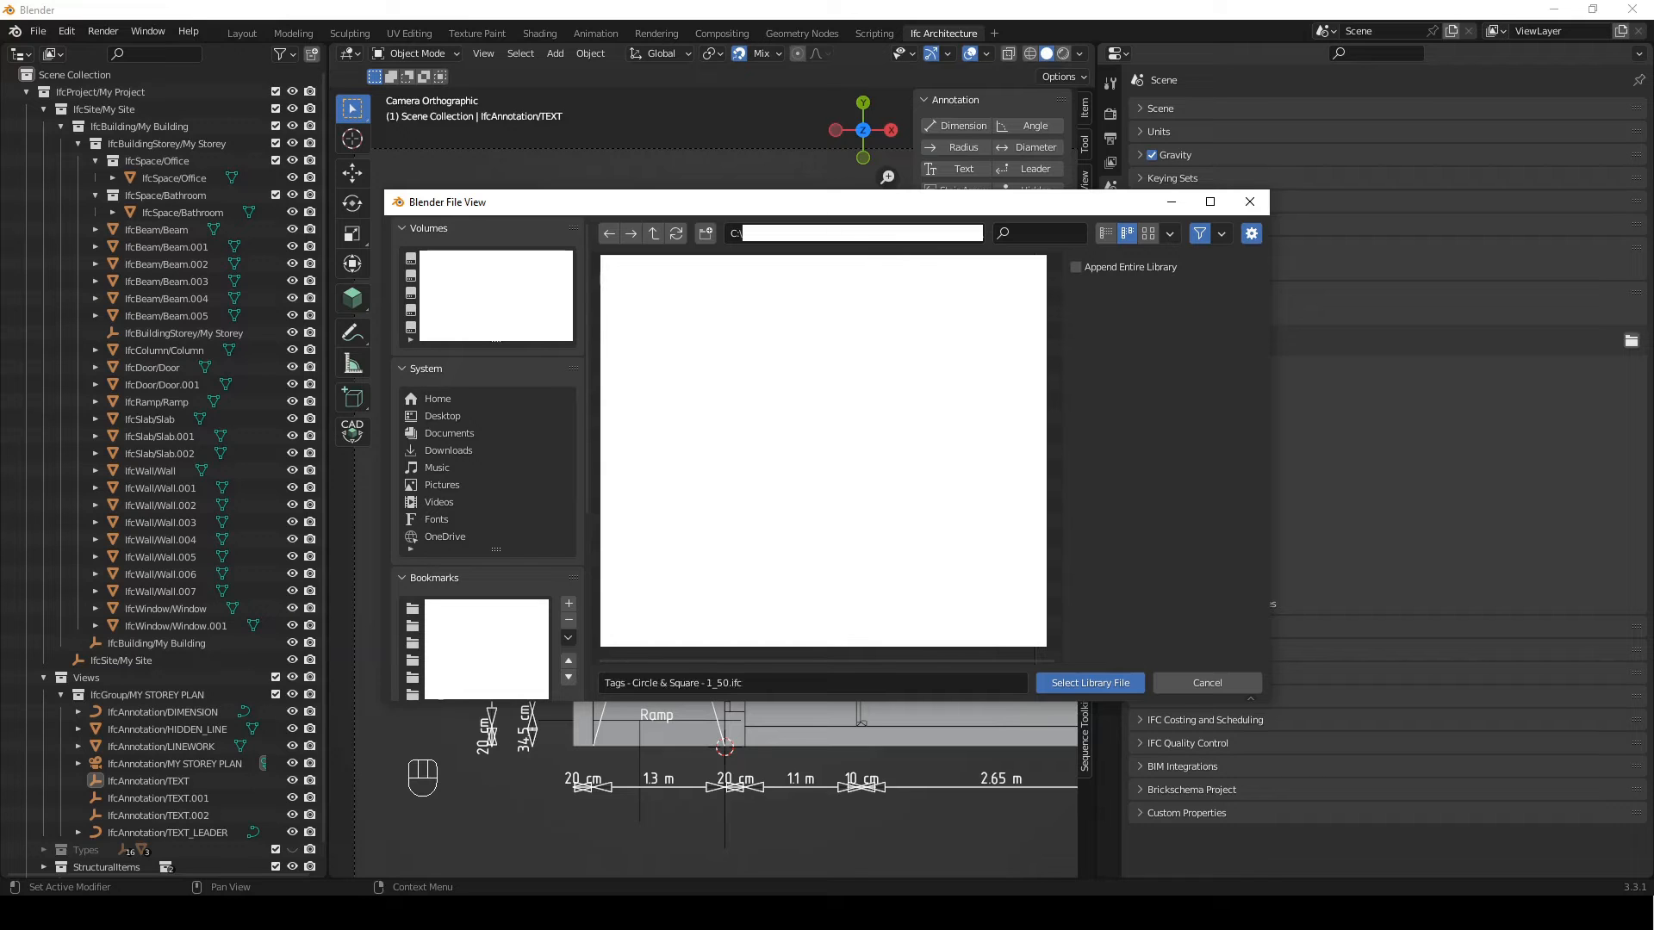
pyautogui.click(1088, 685)
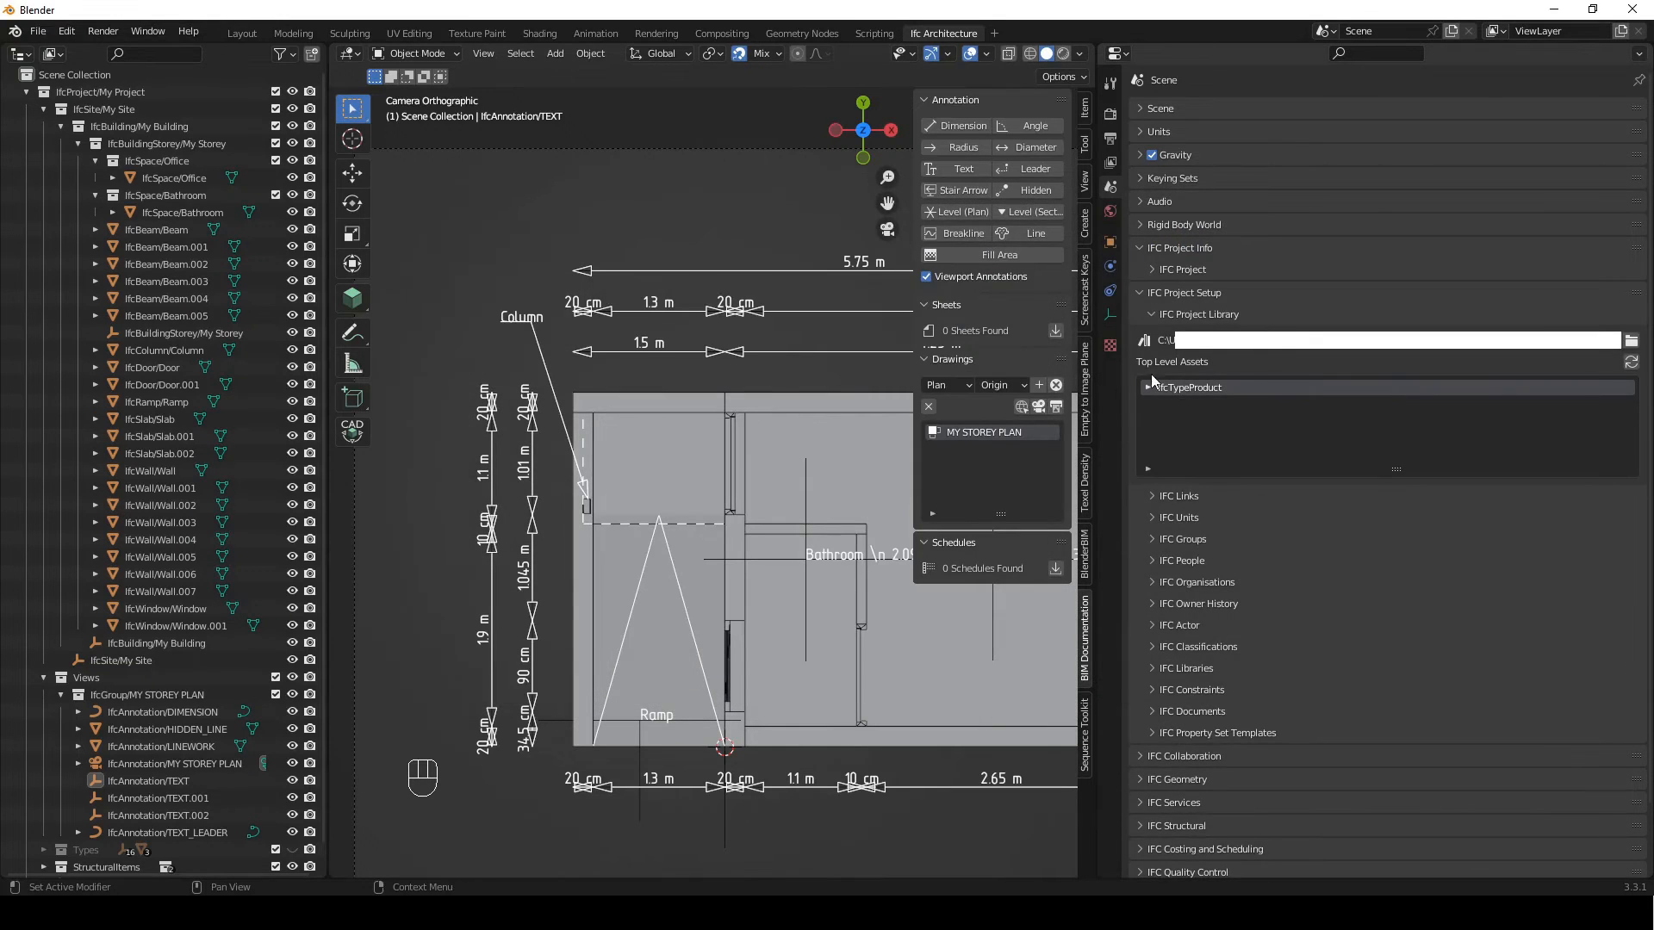
# Append the Rectangle Tag - 1:50 and Tag Circle - 980 - 1:50 types from the library's IfcBuildingElementProxyType assets
pyautogui.doubleClick(1149, 388)
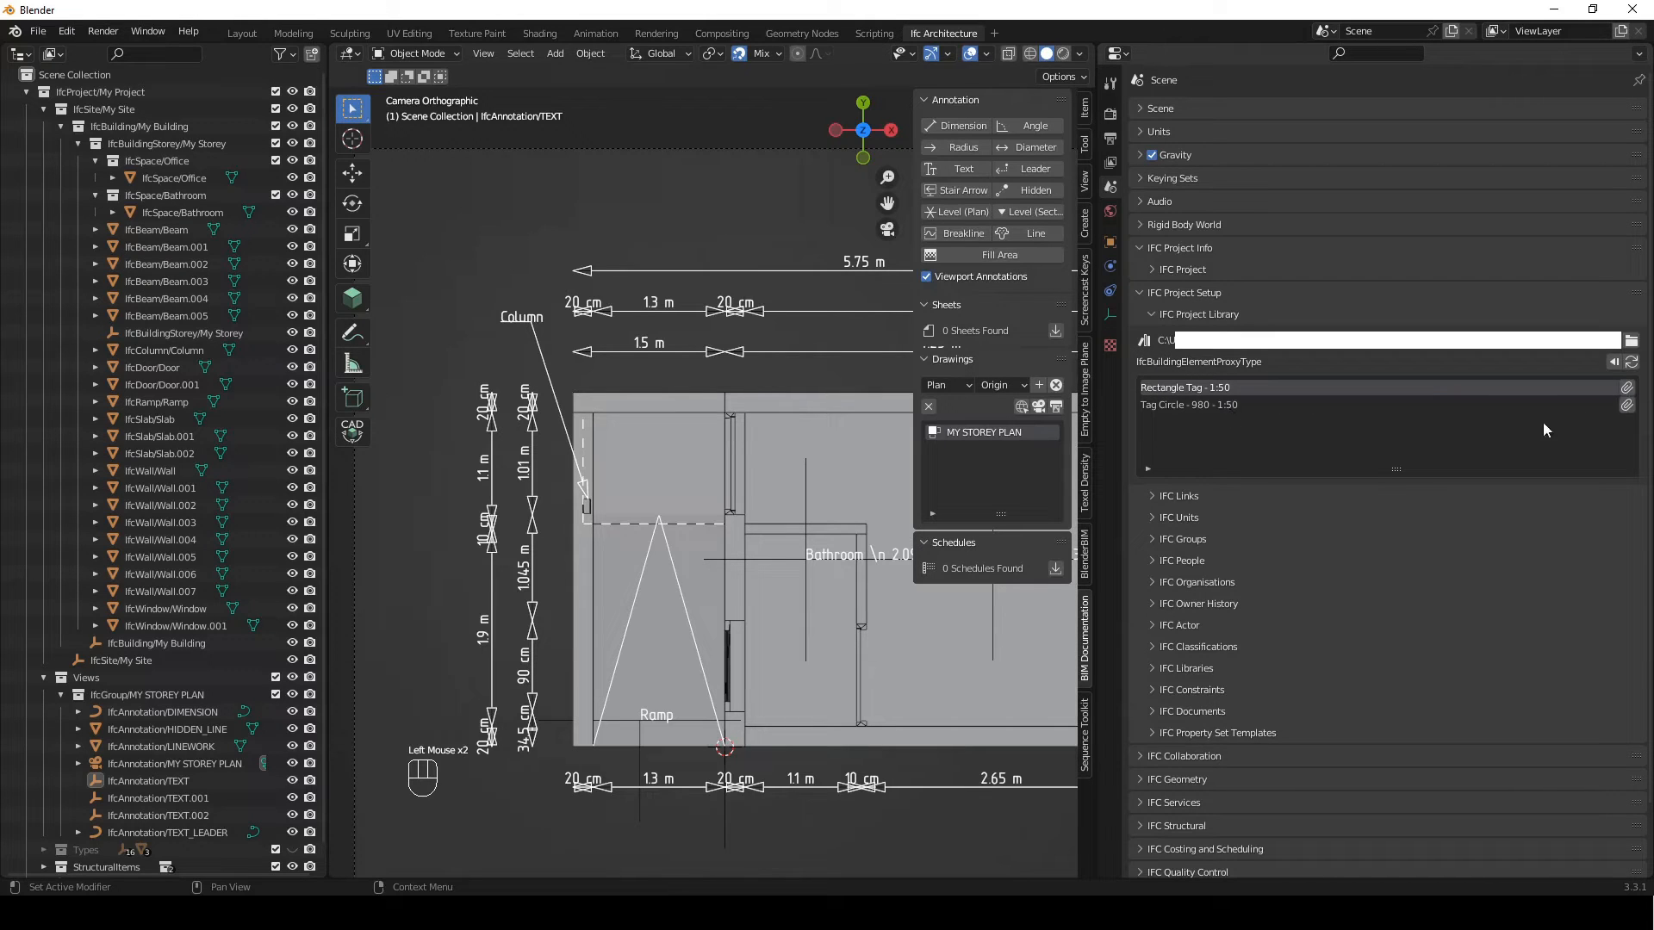
pyautogui.click(1626, 388)
pyautogui.click(1630, 407)
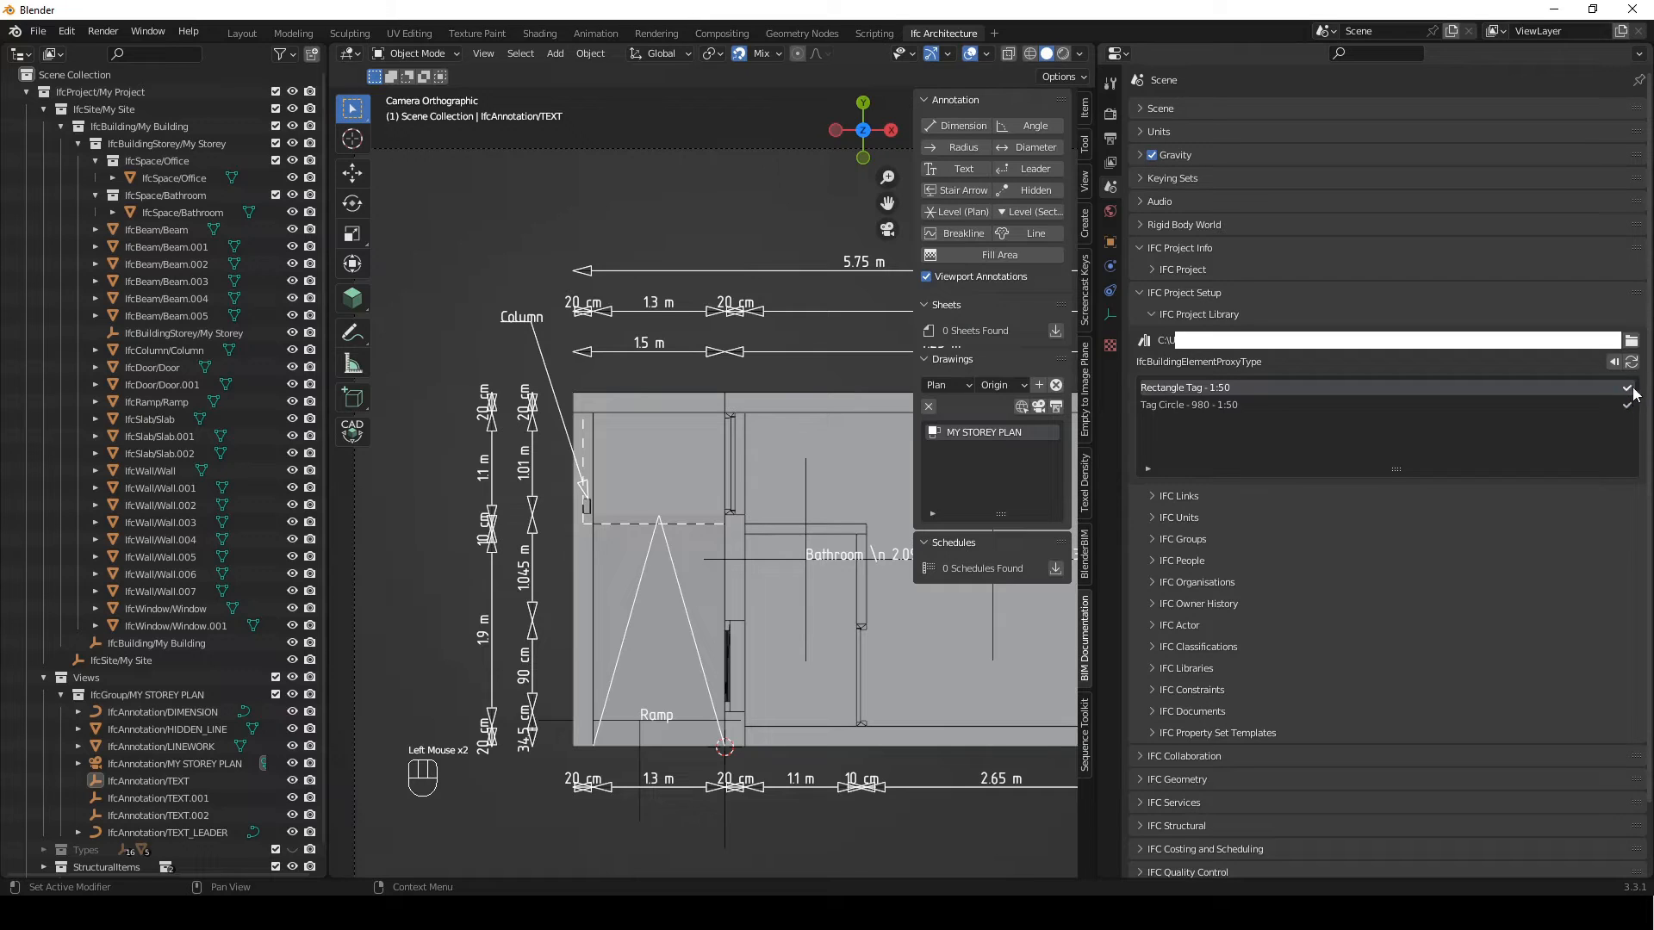
# Add a Rectangle Tag - 1:50 building element proxy with the BIM Tool in the space above the ramp
pyautogui.click(1085, 149)
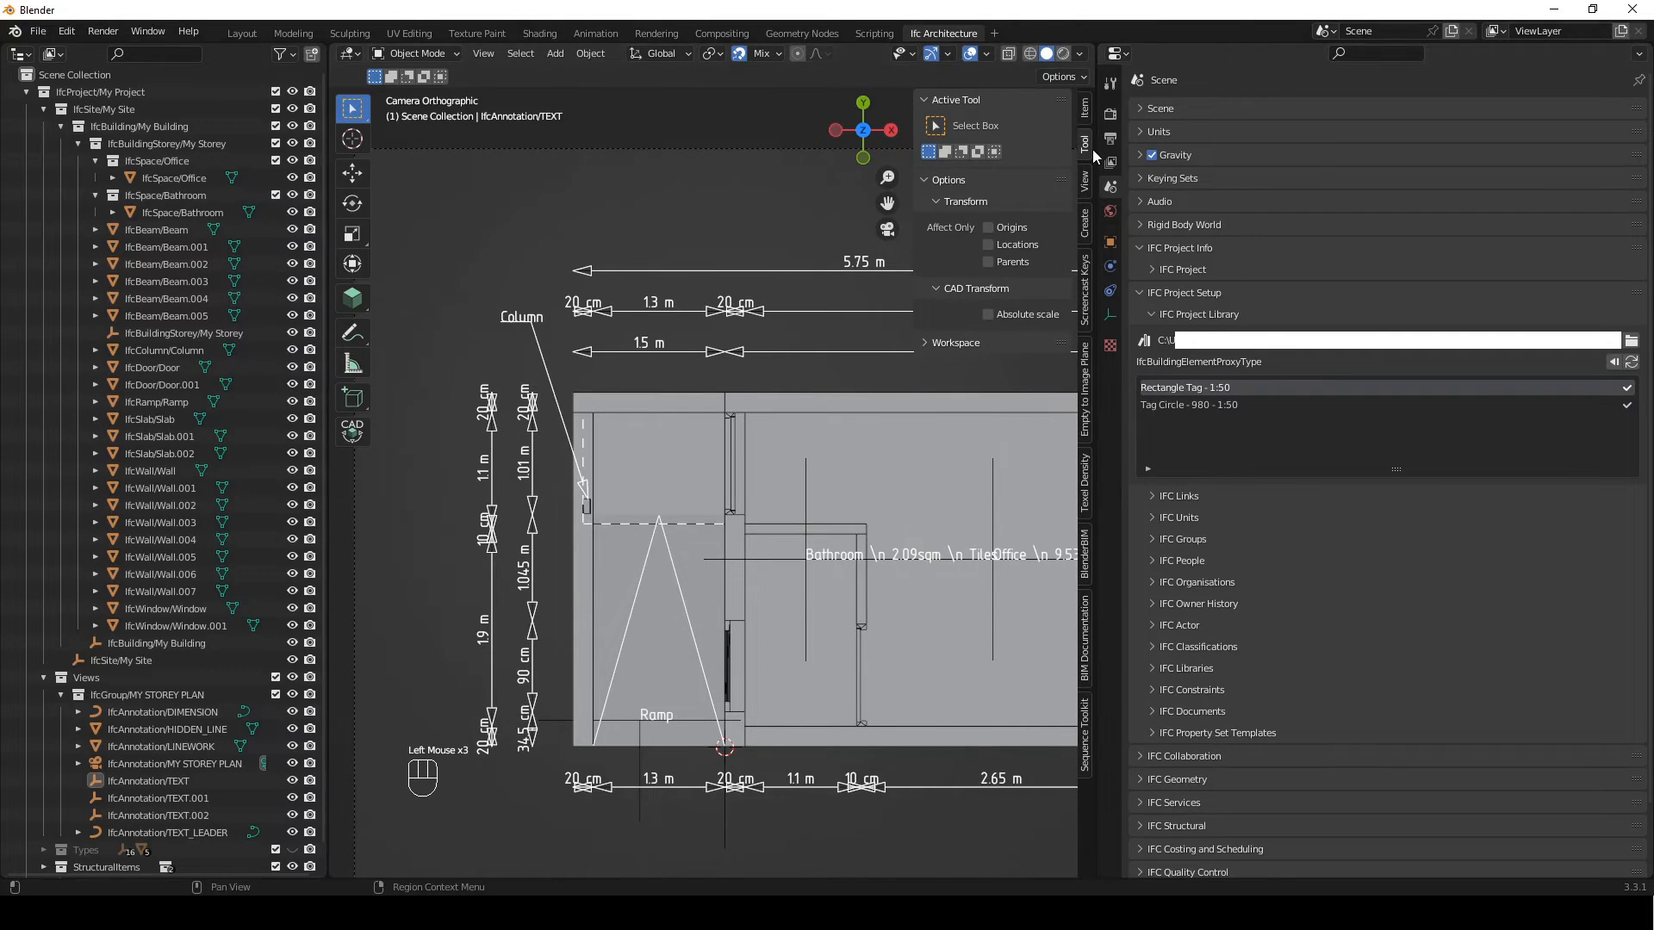
pyautogui.click(352, 298)
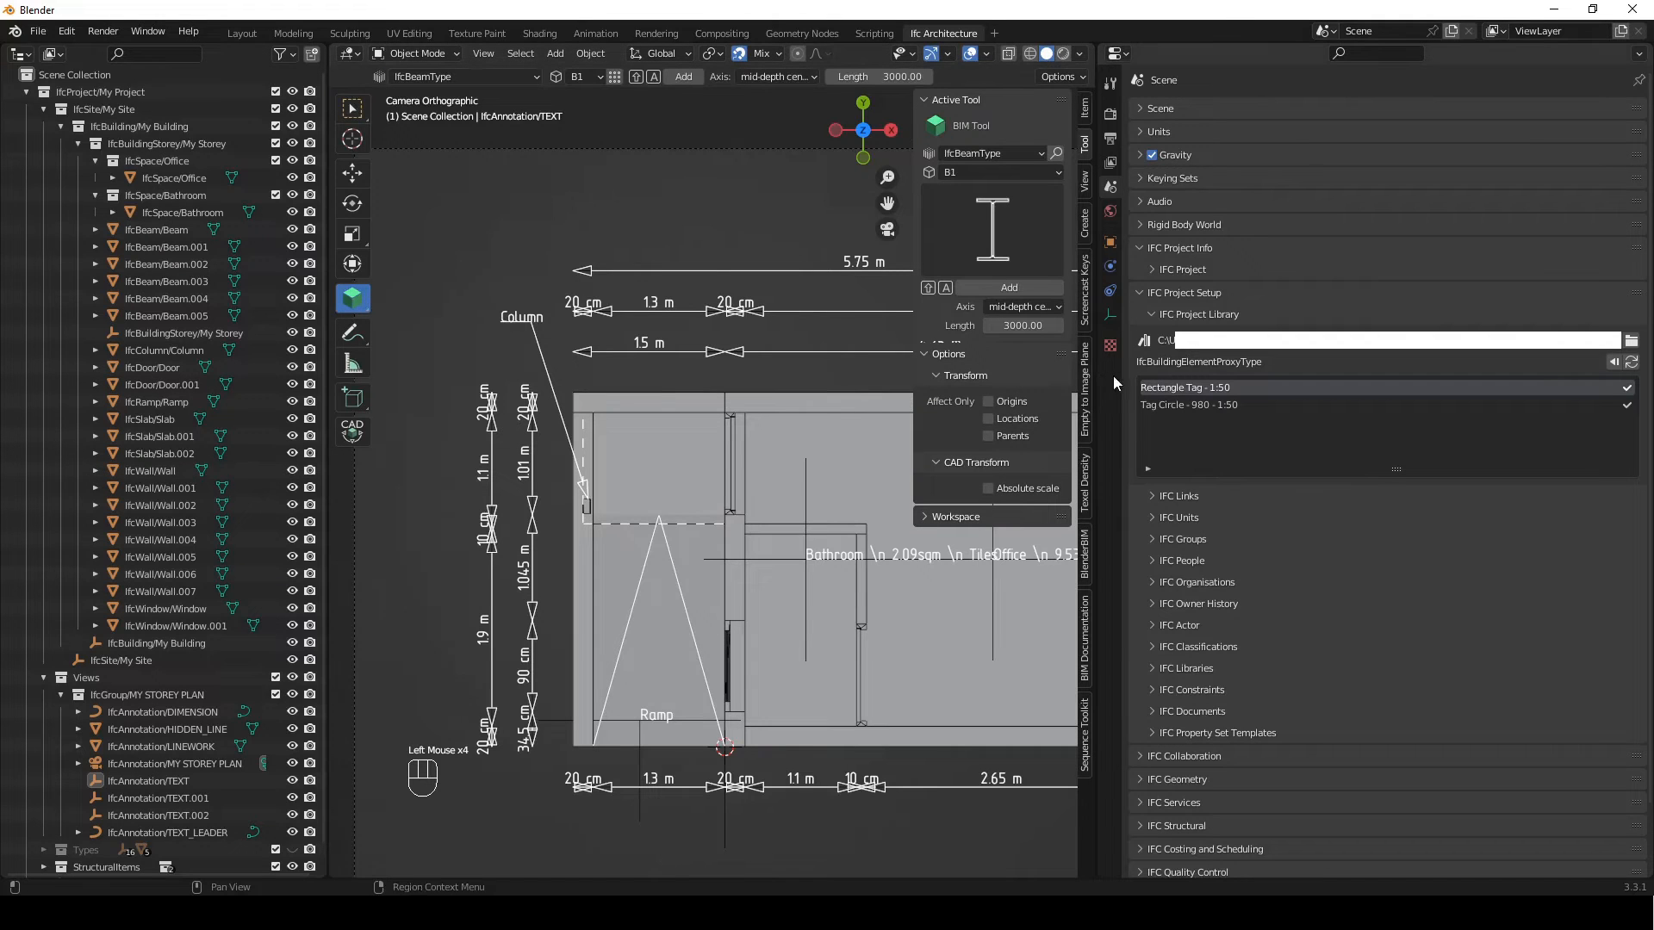
pyautogui.click(986, 154)
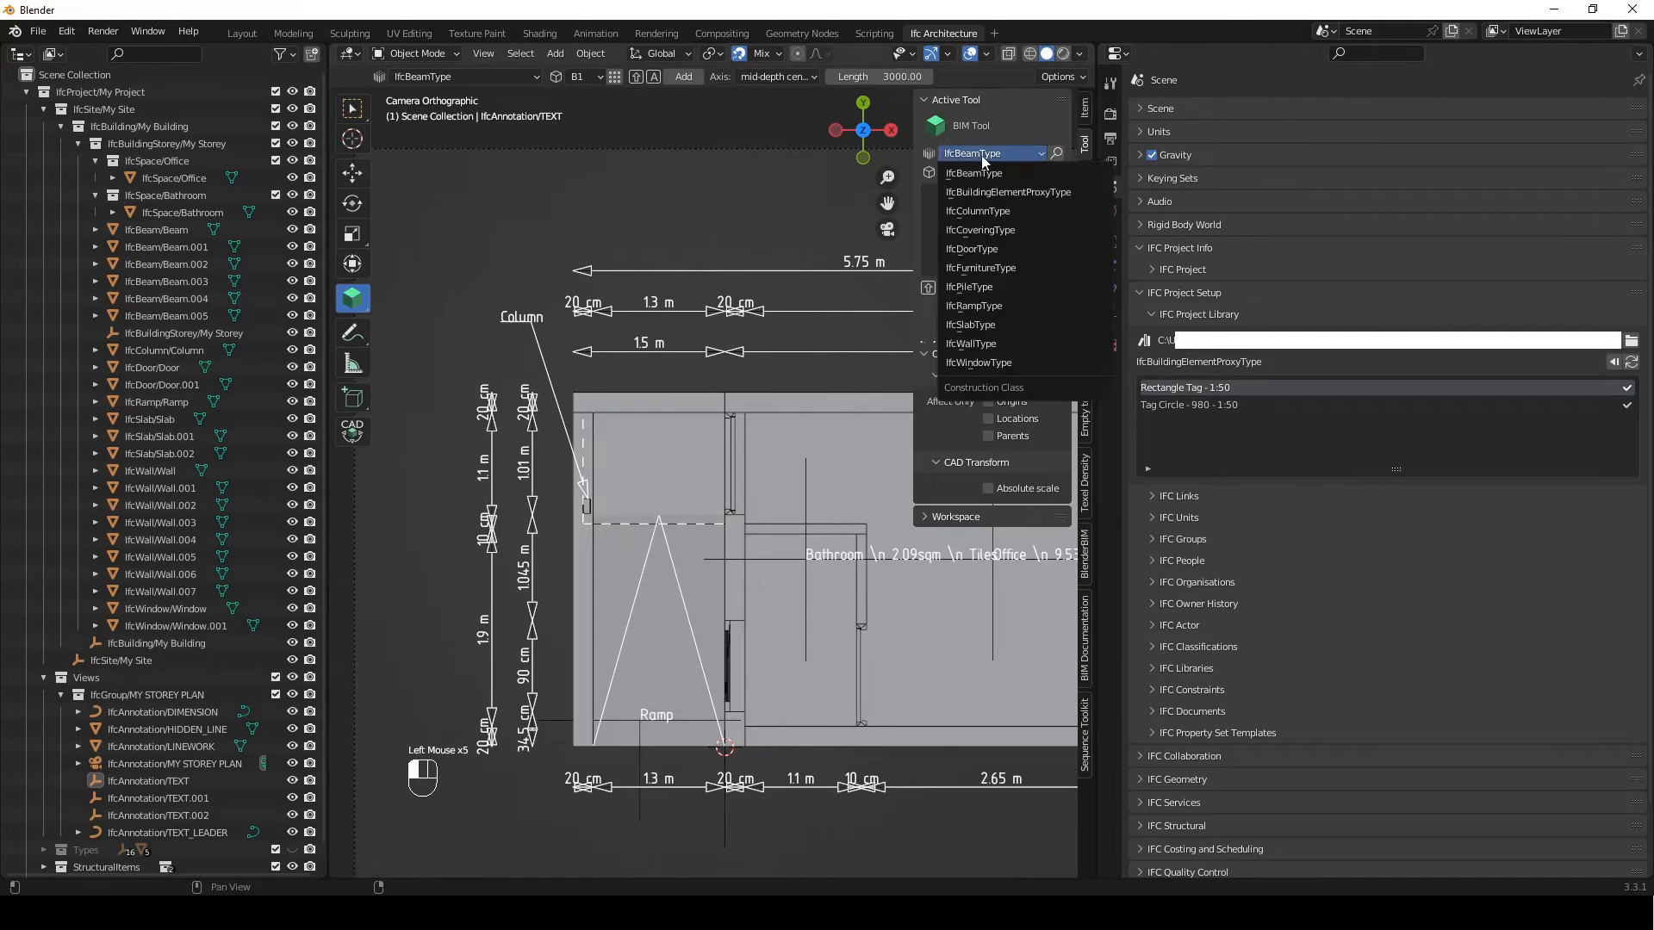
pyautogui.click(1009, 198)
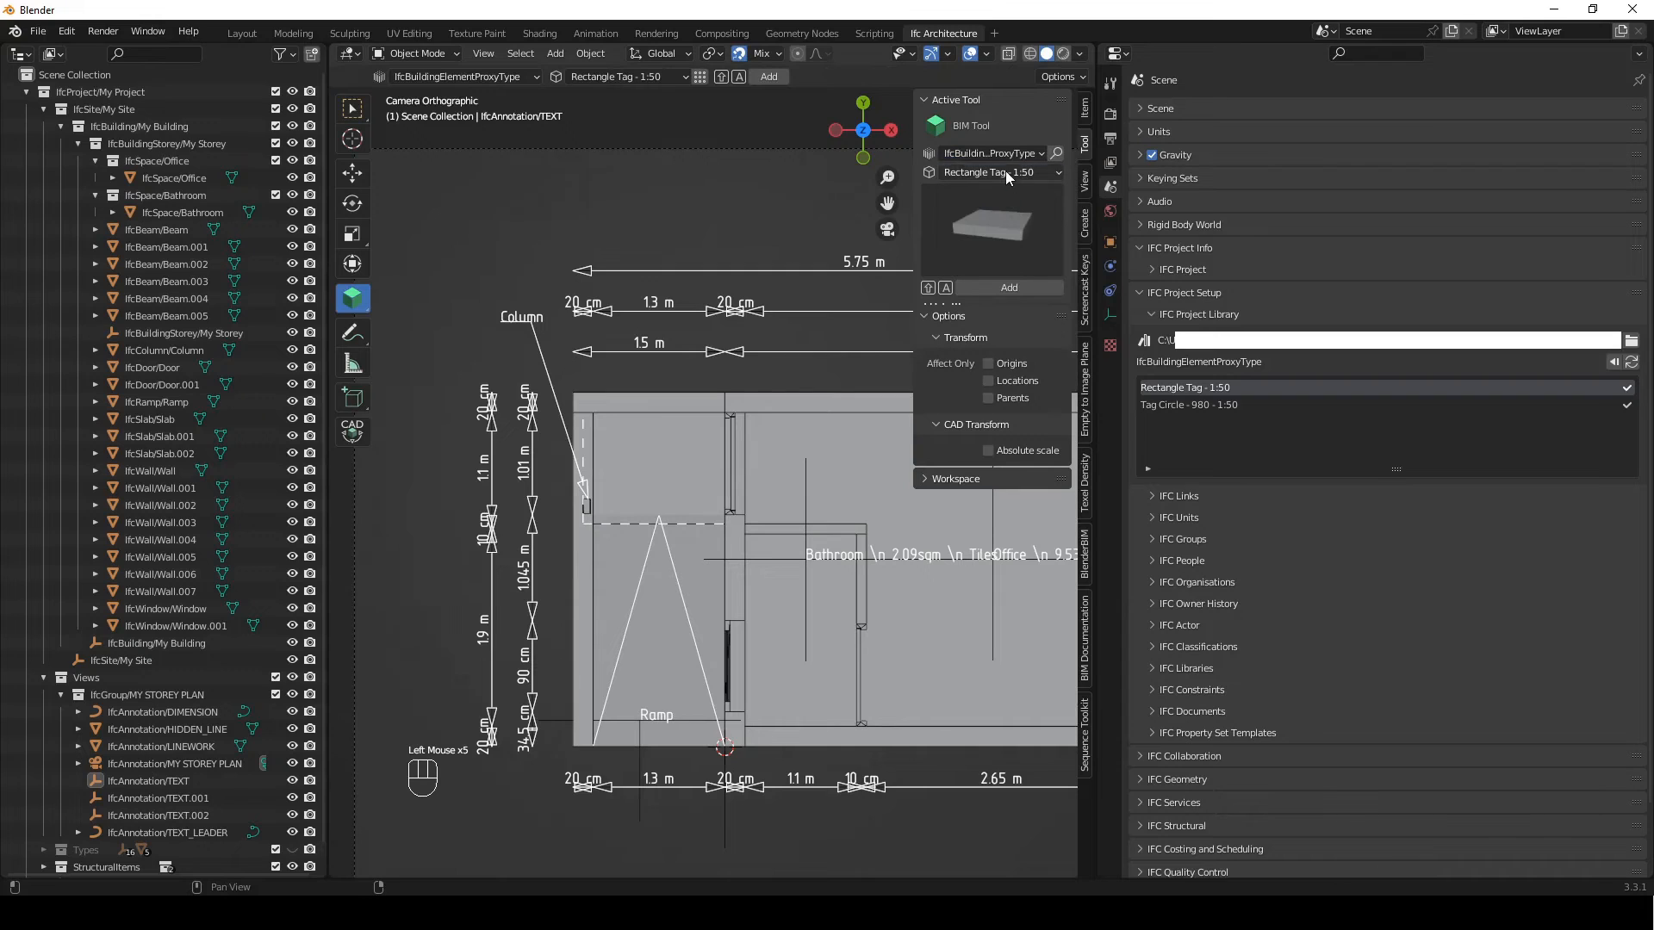
pyautogui.click(1005, 170)
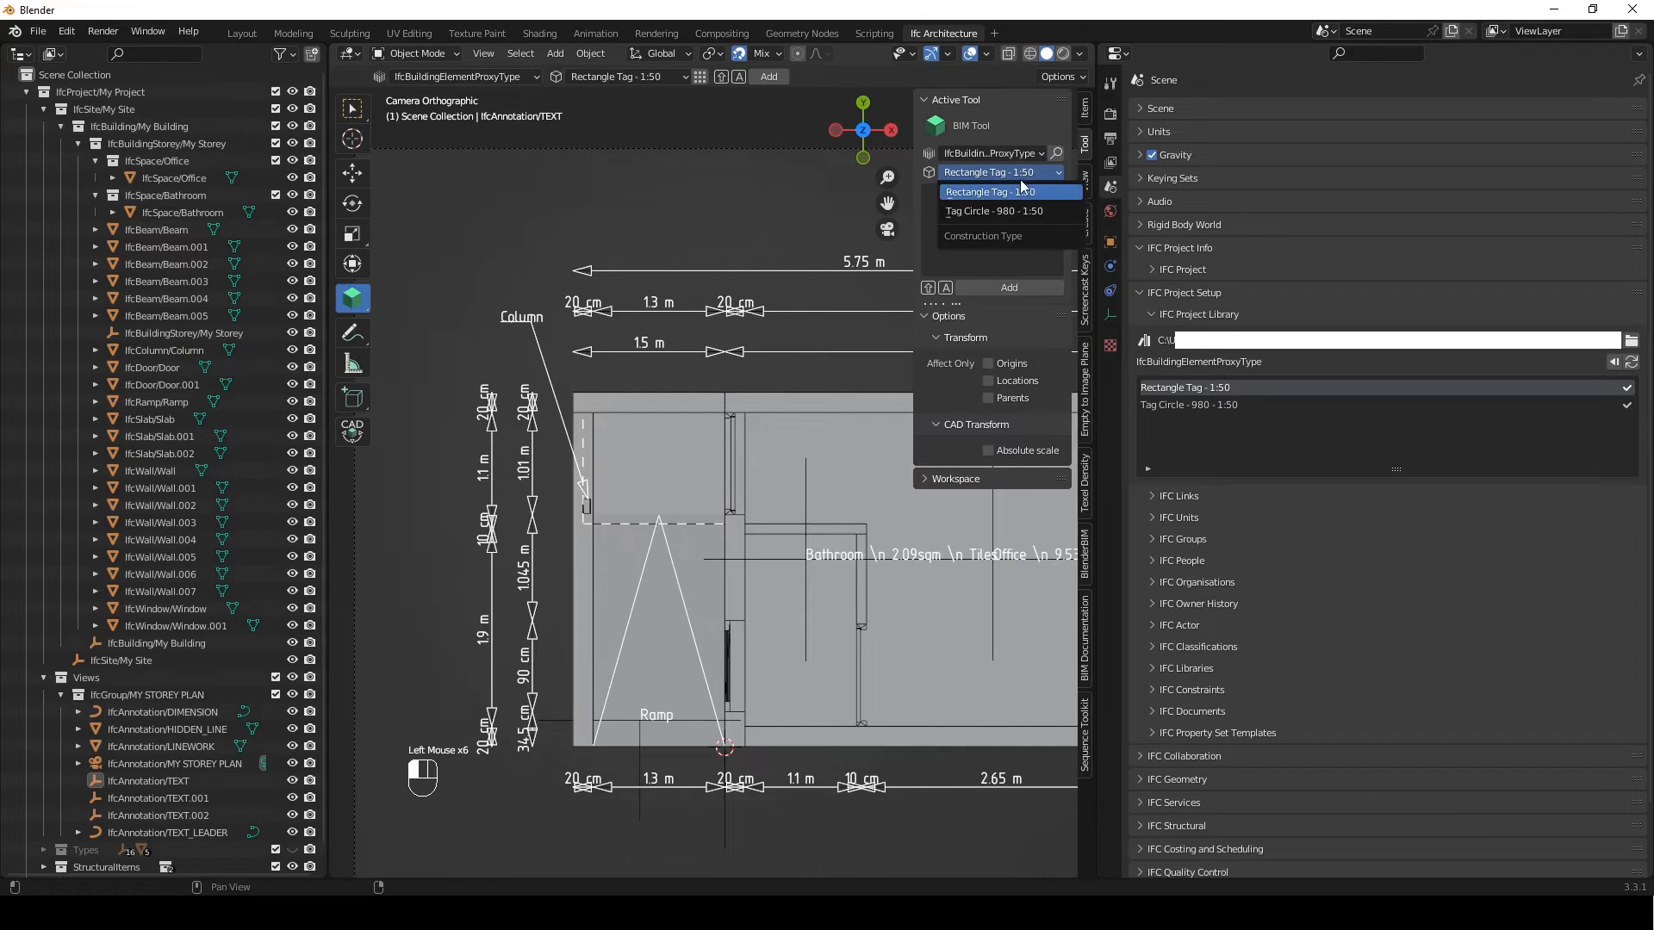
pyautogui.click(1019, 192)
pyautogui.keyDown('shift'); pyautogui.moveTo(664, 463); pyautogui.dragTo(660, 465, button='right'); pyautogui.keyUp('shift')
pyautogui.click(1052, 291)
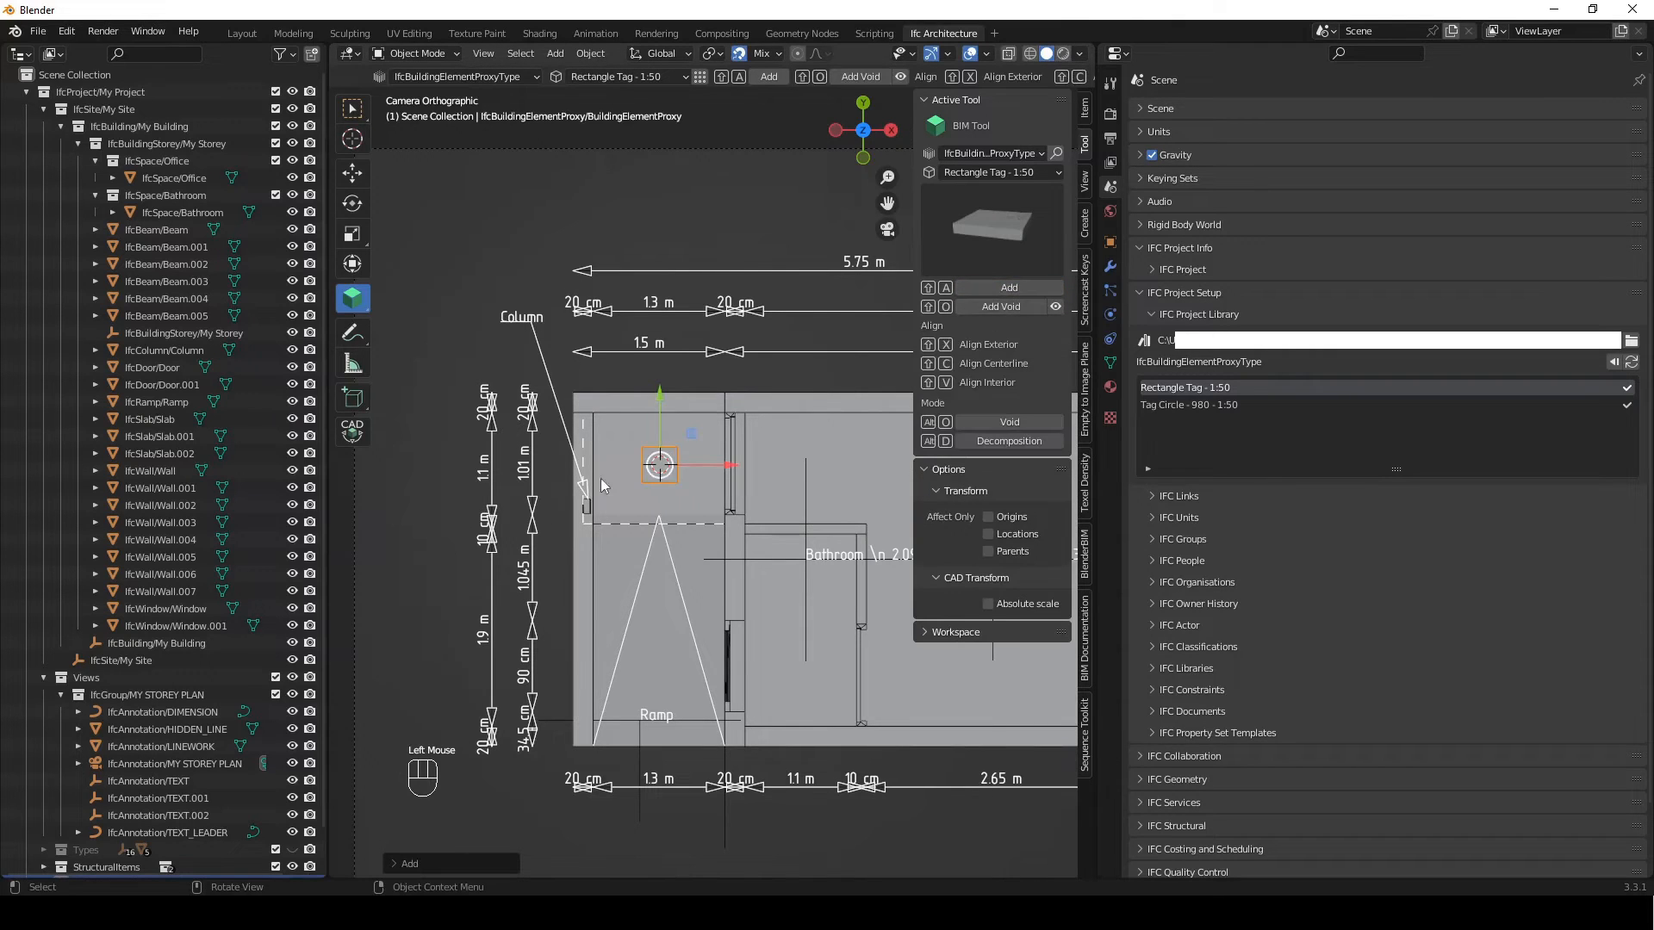
# Add a Tag Circle - 980 - 1:50 proxy over the ramp just above its label and raise it about 115 mm along Z
pyautogui.scroll(2, 647, 551)
pyautogui.keyDown('shift'); pyautogui.moveTo(648, 551); pyautogui.dragTo(659, 435, button='middle'); pyautogui.keyUp('shift')
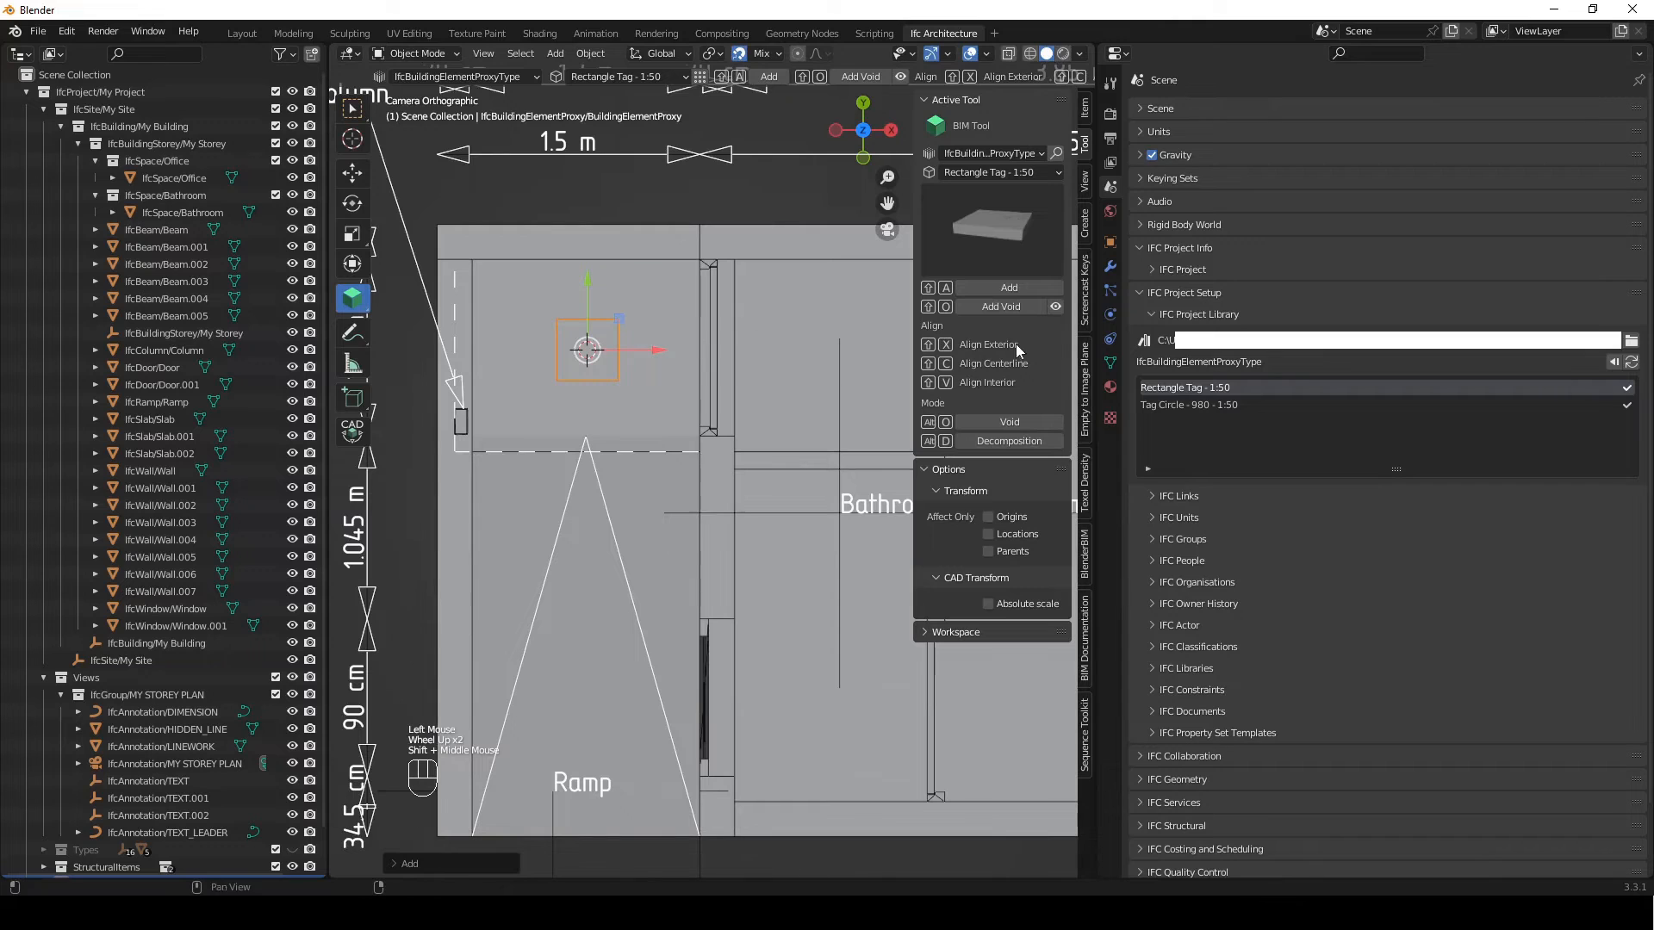
pyautogui.keyDown('shift'); pyautogui.moveTo(577, 689); pyautogui.dragTo(581, 687, button='right'); pyautogui.keyUp('shift')
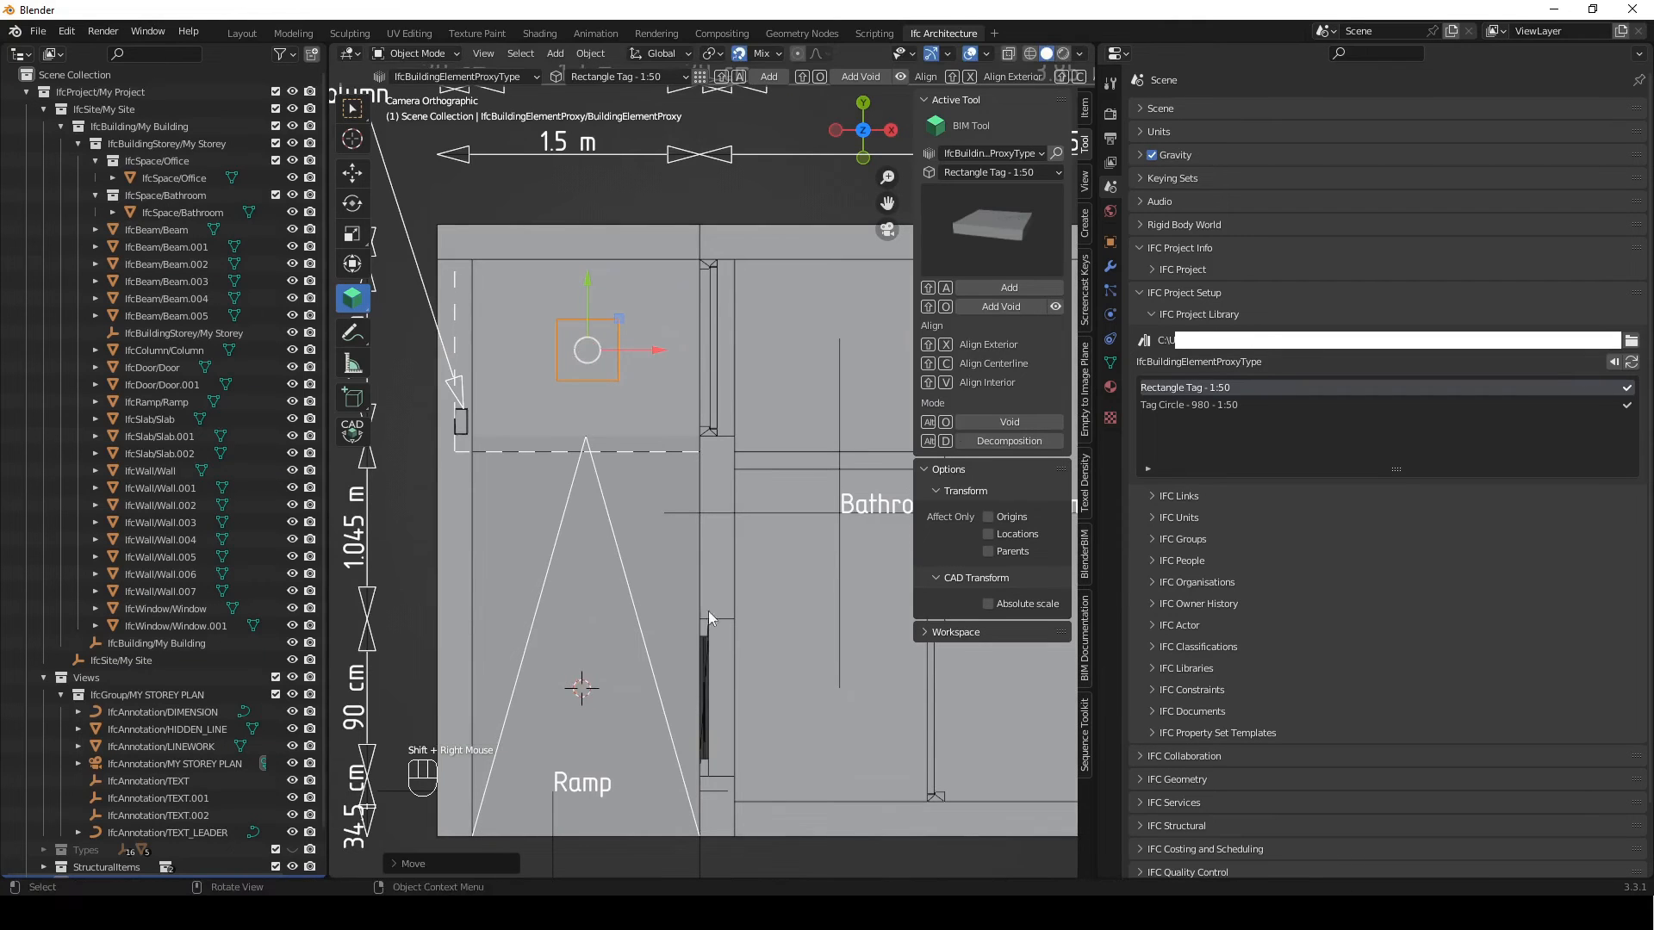
pyautogui.click(991, 172)
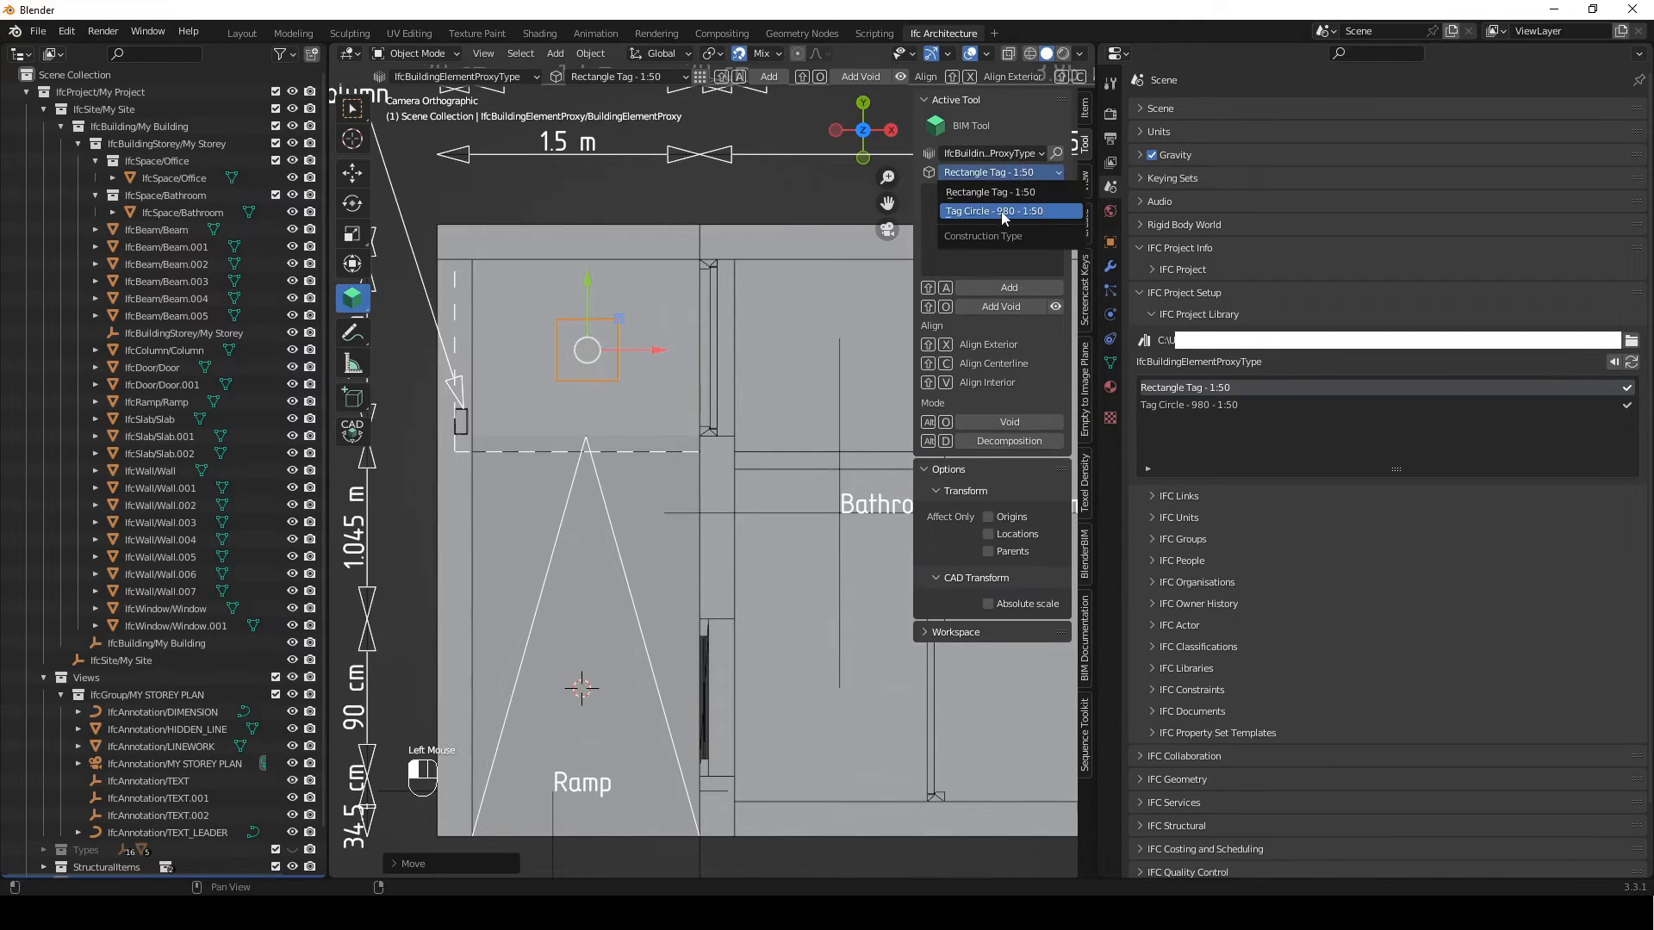
pyautogui.click(1003, 213)
pyautogui.click(995, 292)
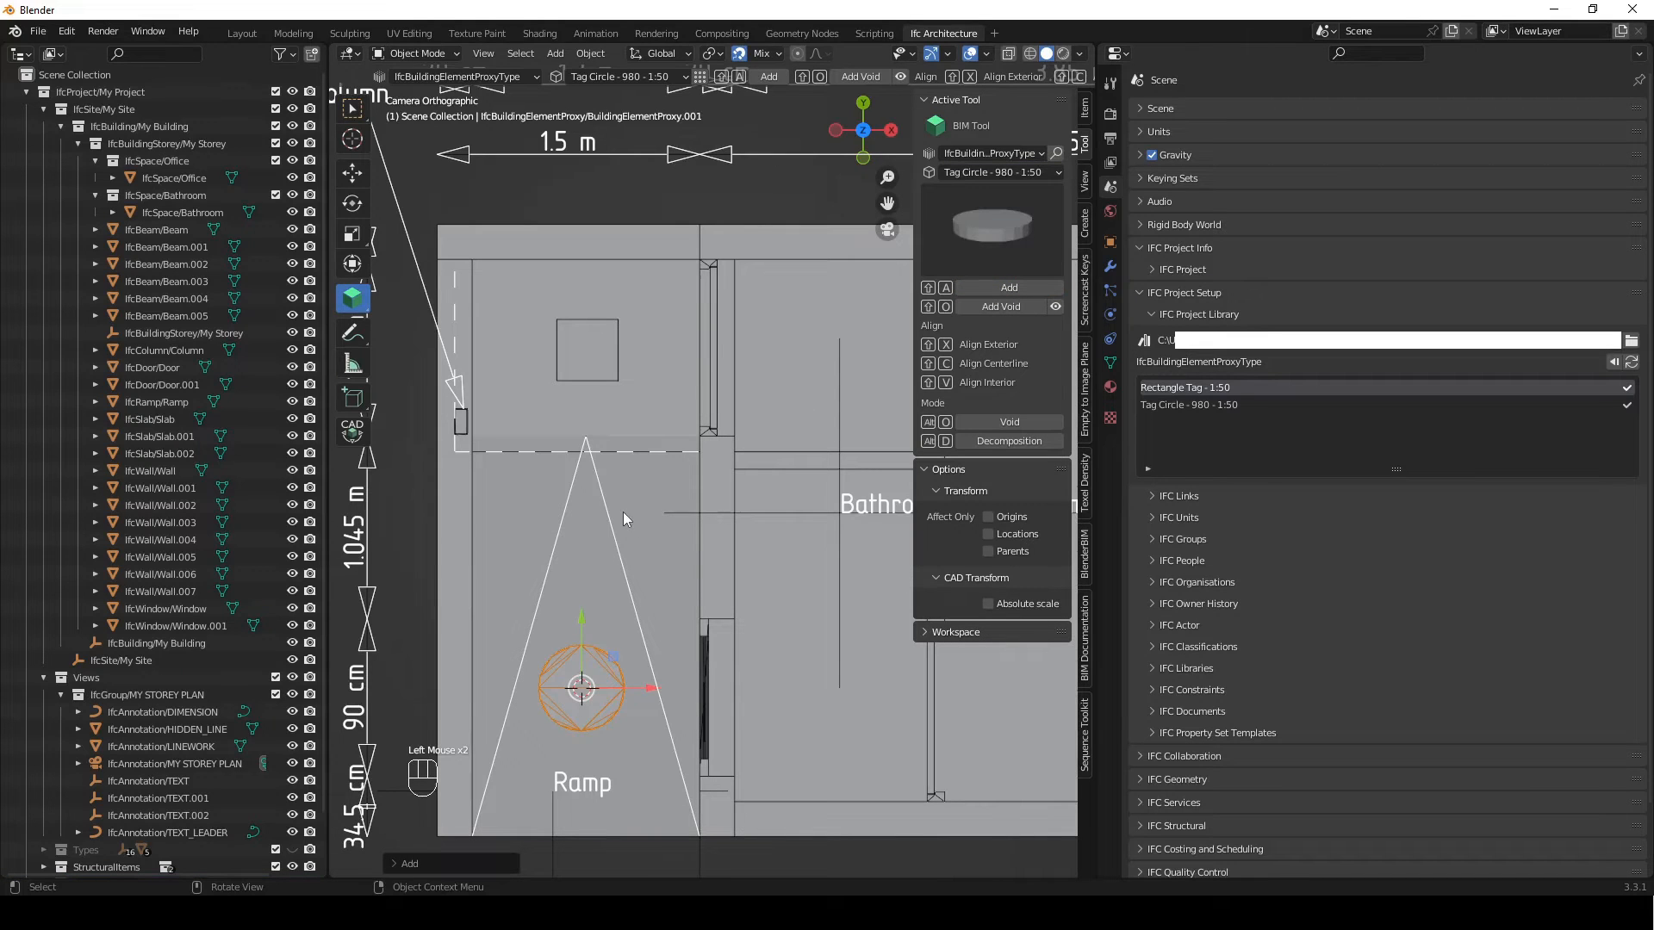
pyautogui.press('g')
pyautogui.press('z')
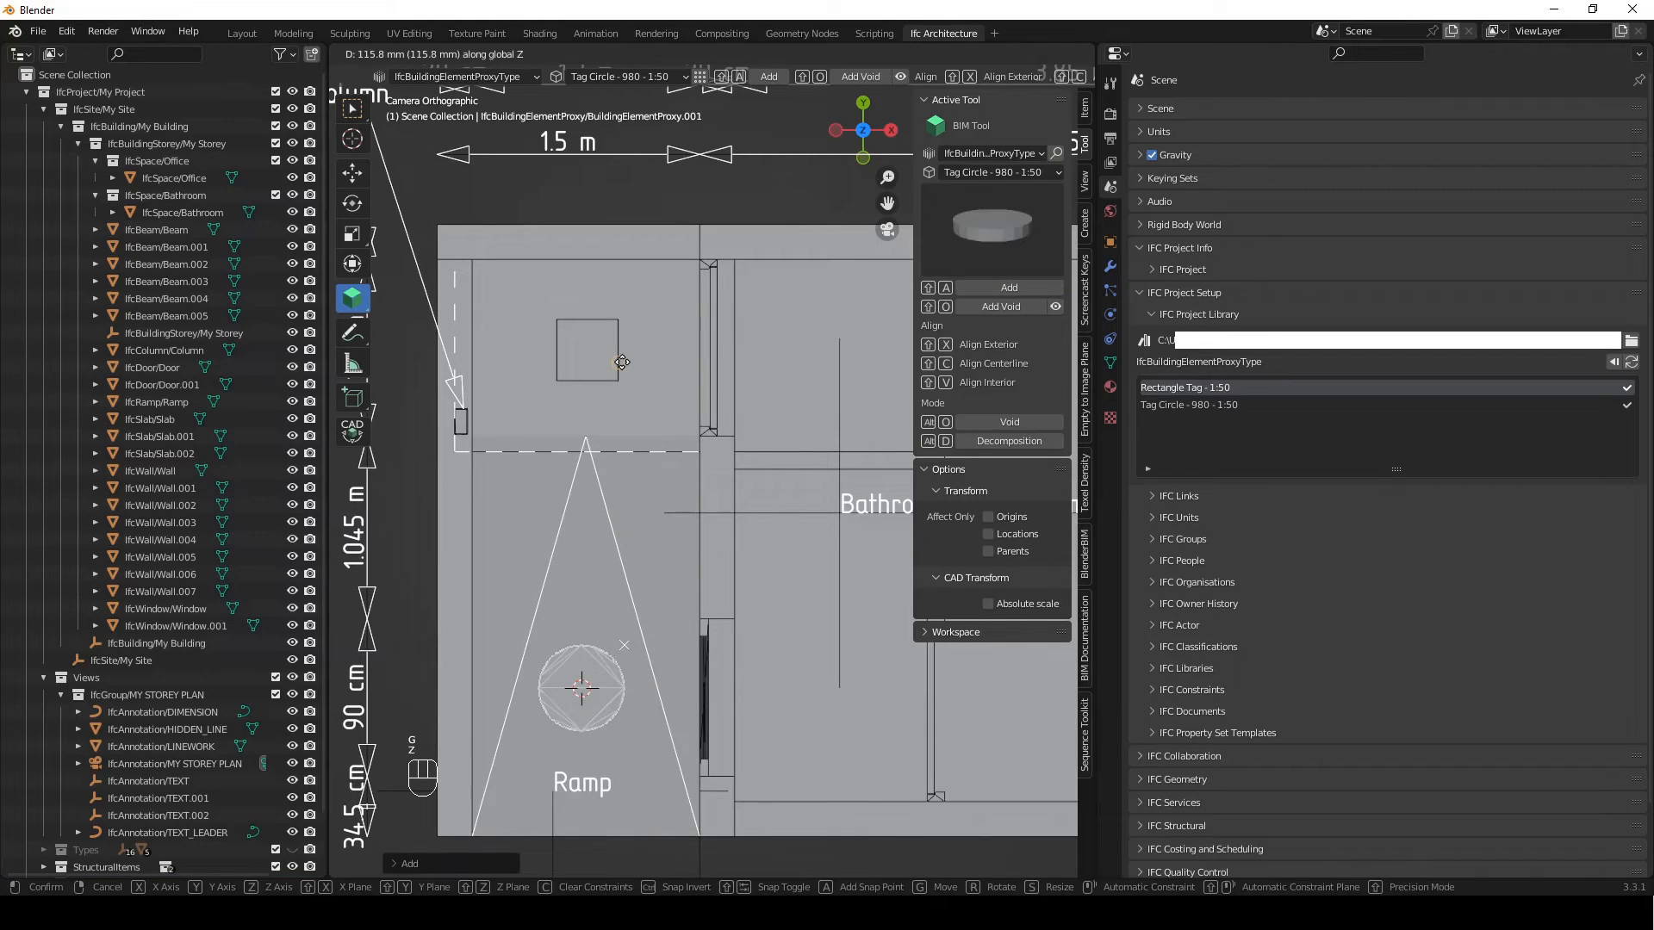
pyautogui.click(622, 367)
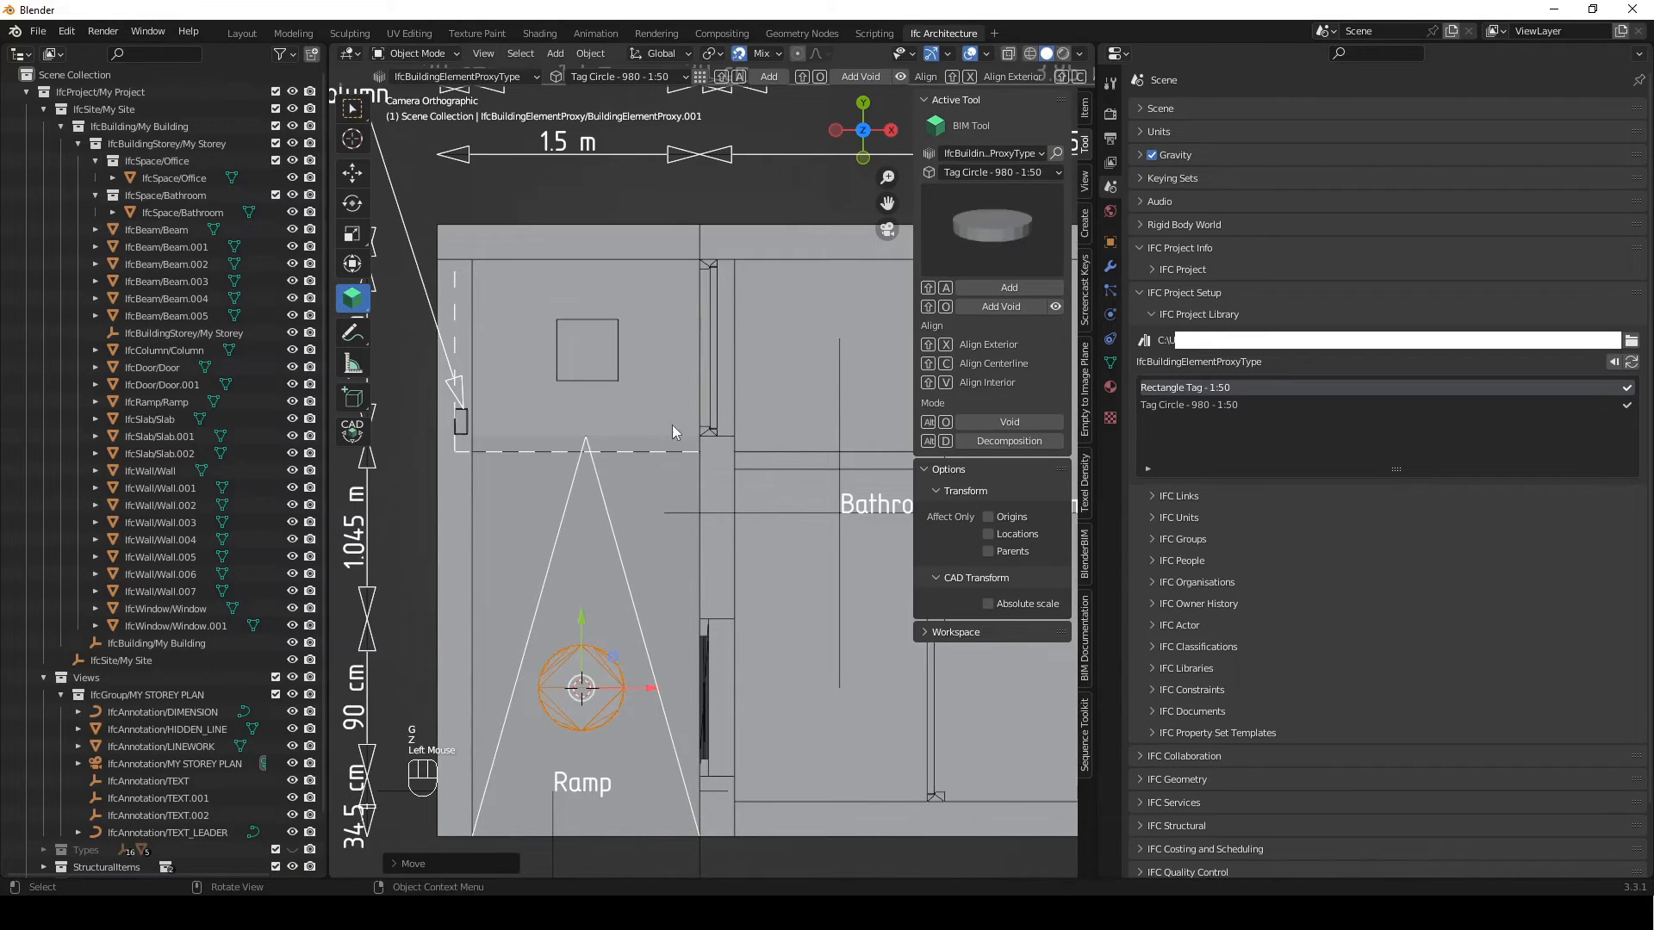
# Switch the circle tag on the ramp to its Plan/Annotation/PLAN_VIEW representation
pyautogui.click(1110, 242)
pyautogui.click(1166, 305)
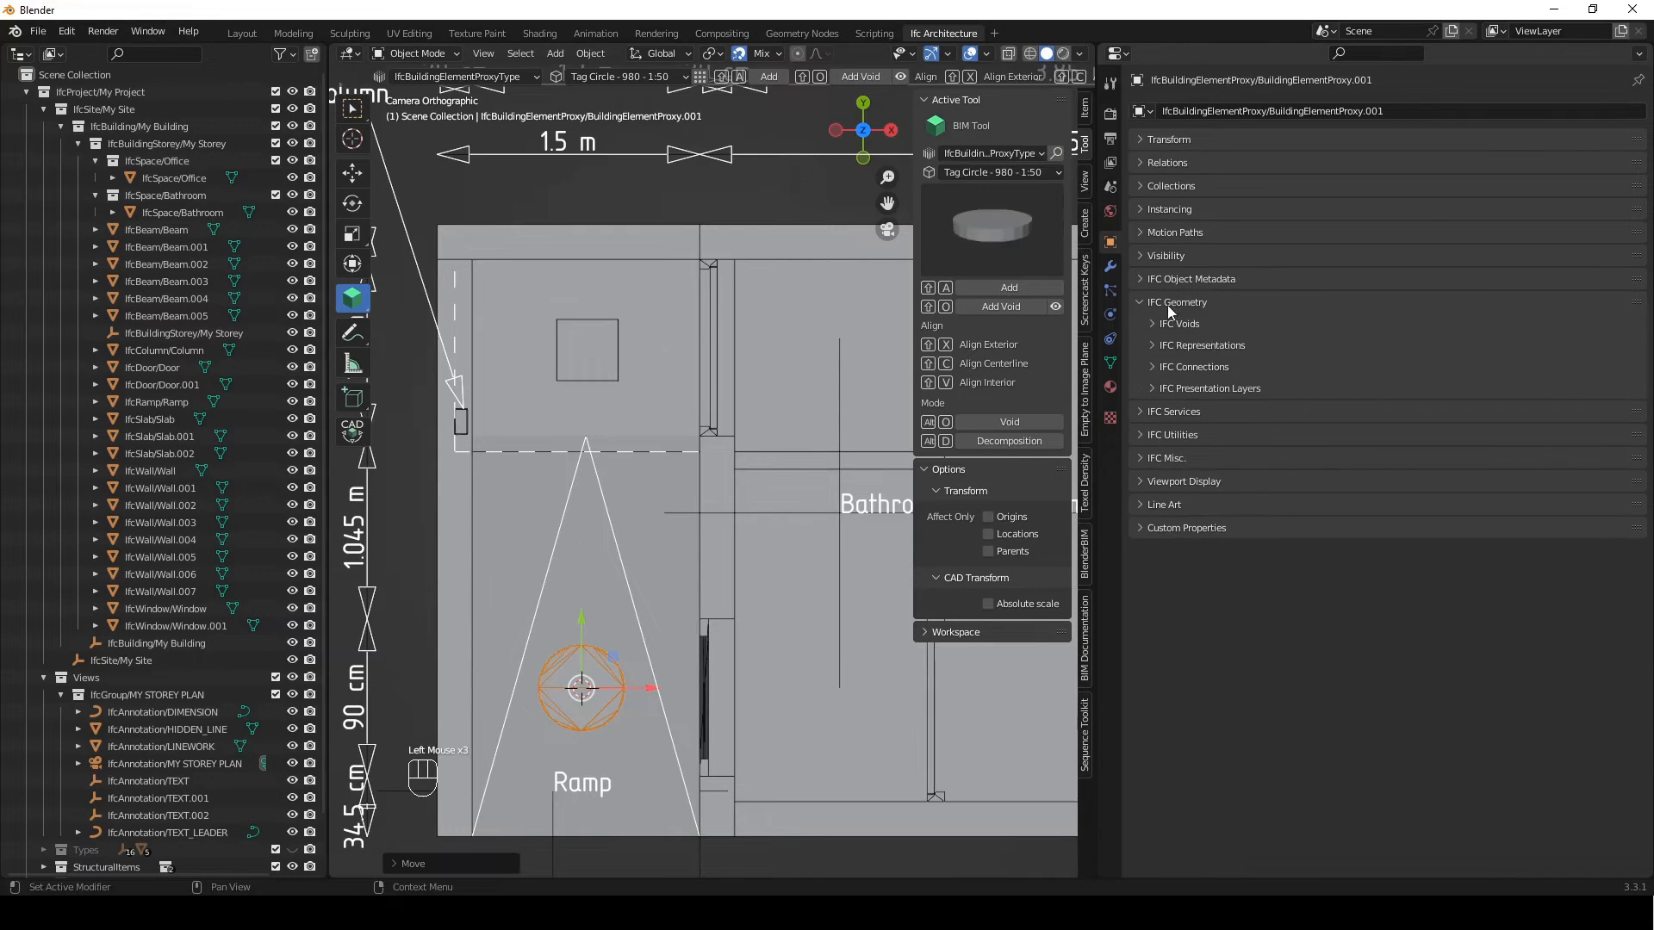
pyautogui.click(1215, 343)
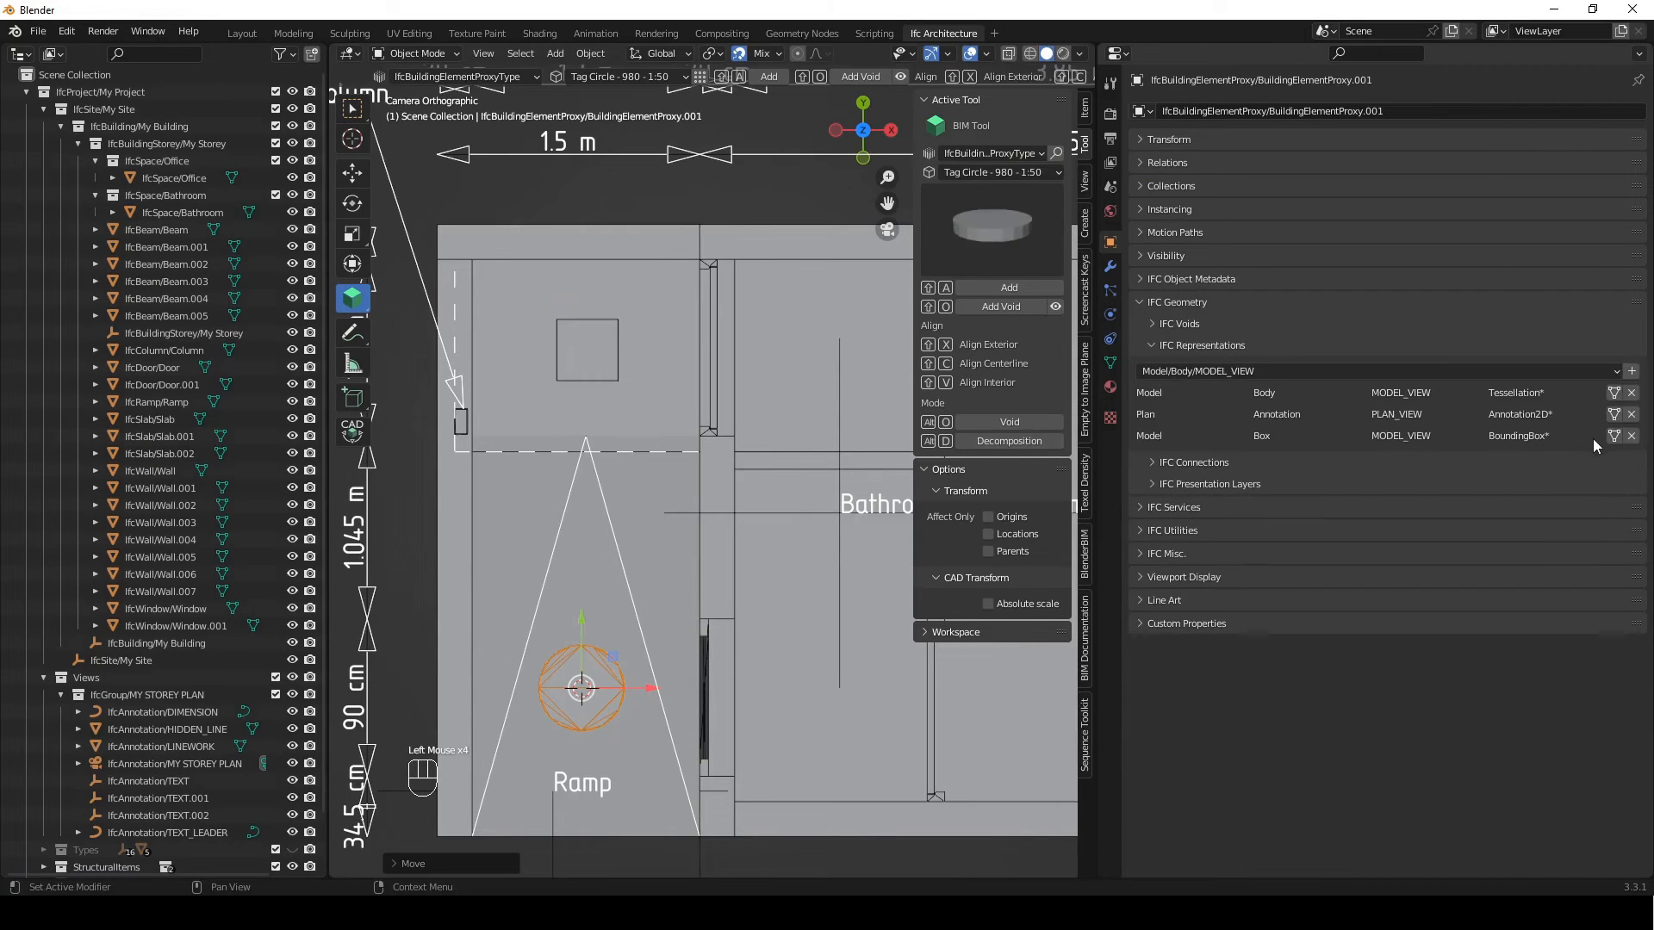
pyautogui.click(1613, 415)
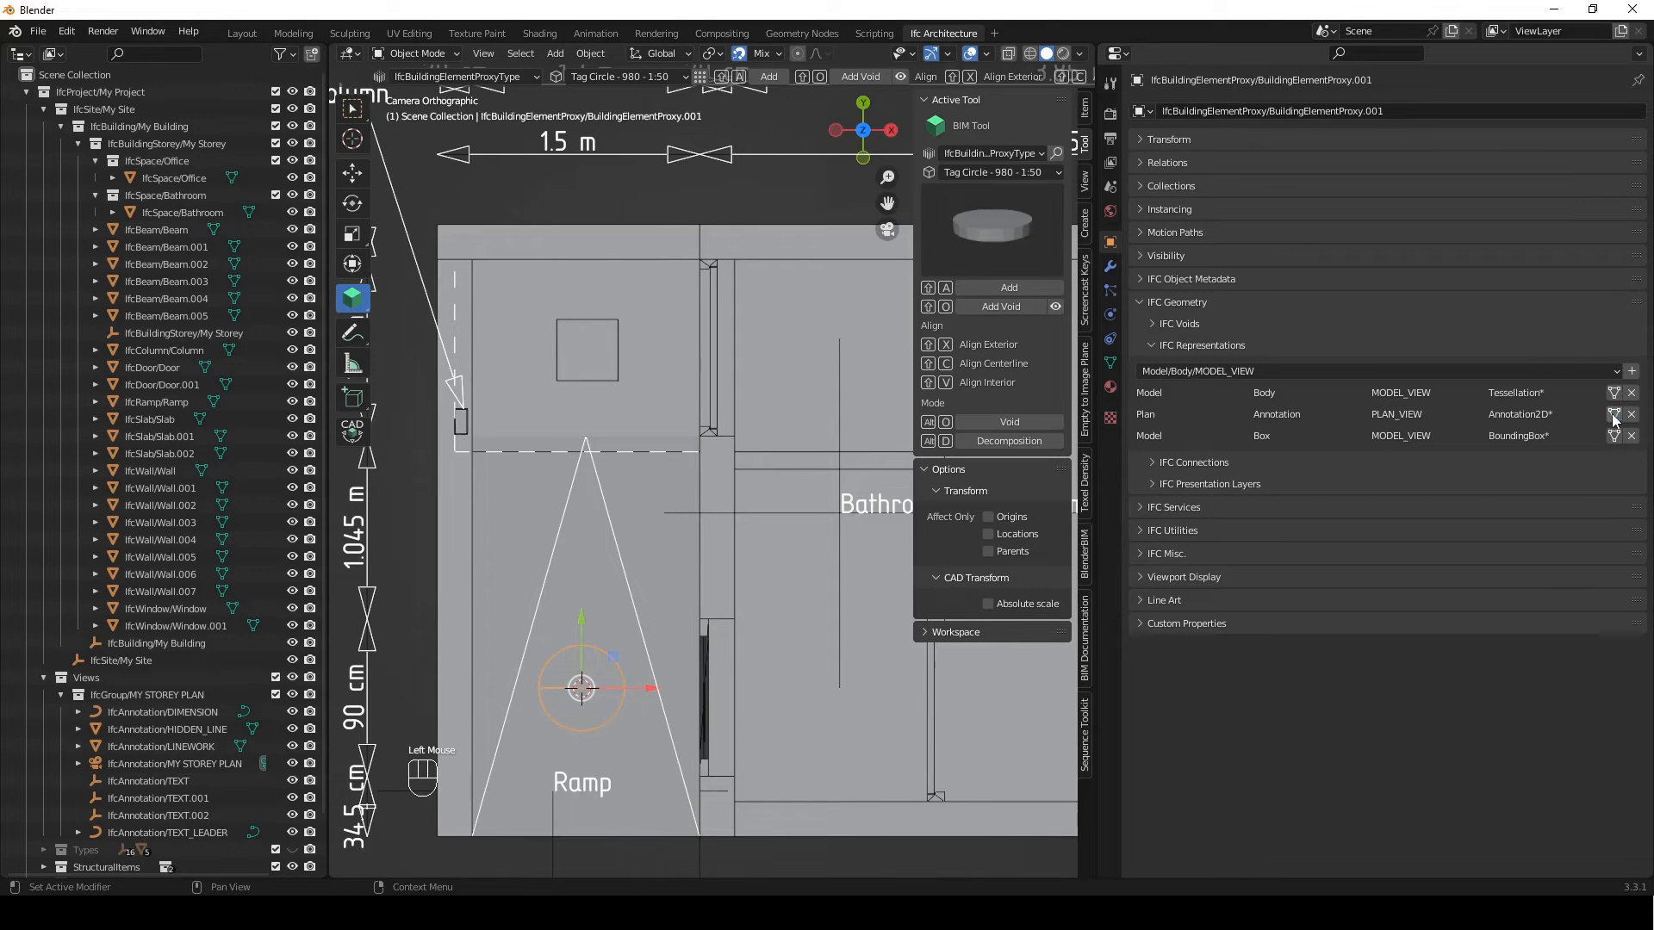
pyautogui.scroll(1, 596, 728)
pyautogui.keyDown('shift'); pyautogui.moveTo(595, 729); pyautogui.dragTo(694, 517, button='middle'); pyautogui.keyUp('shift')
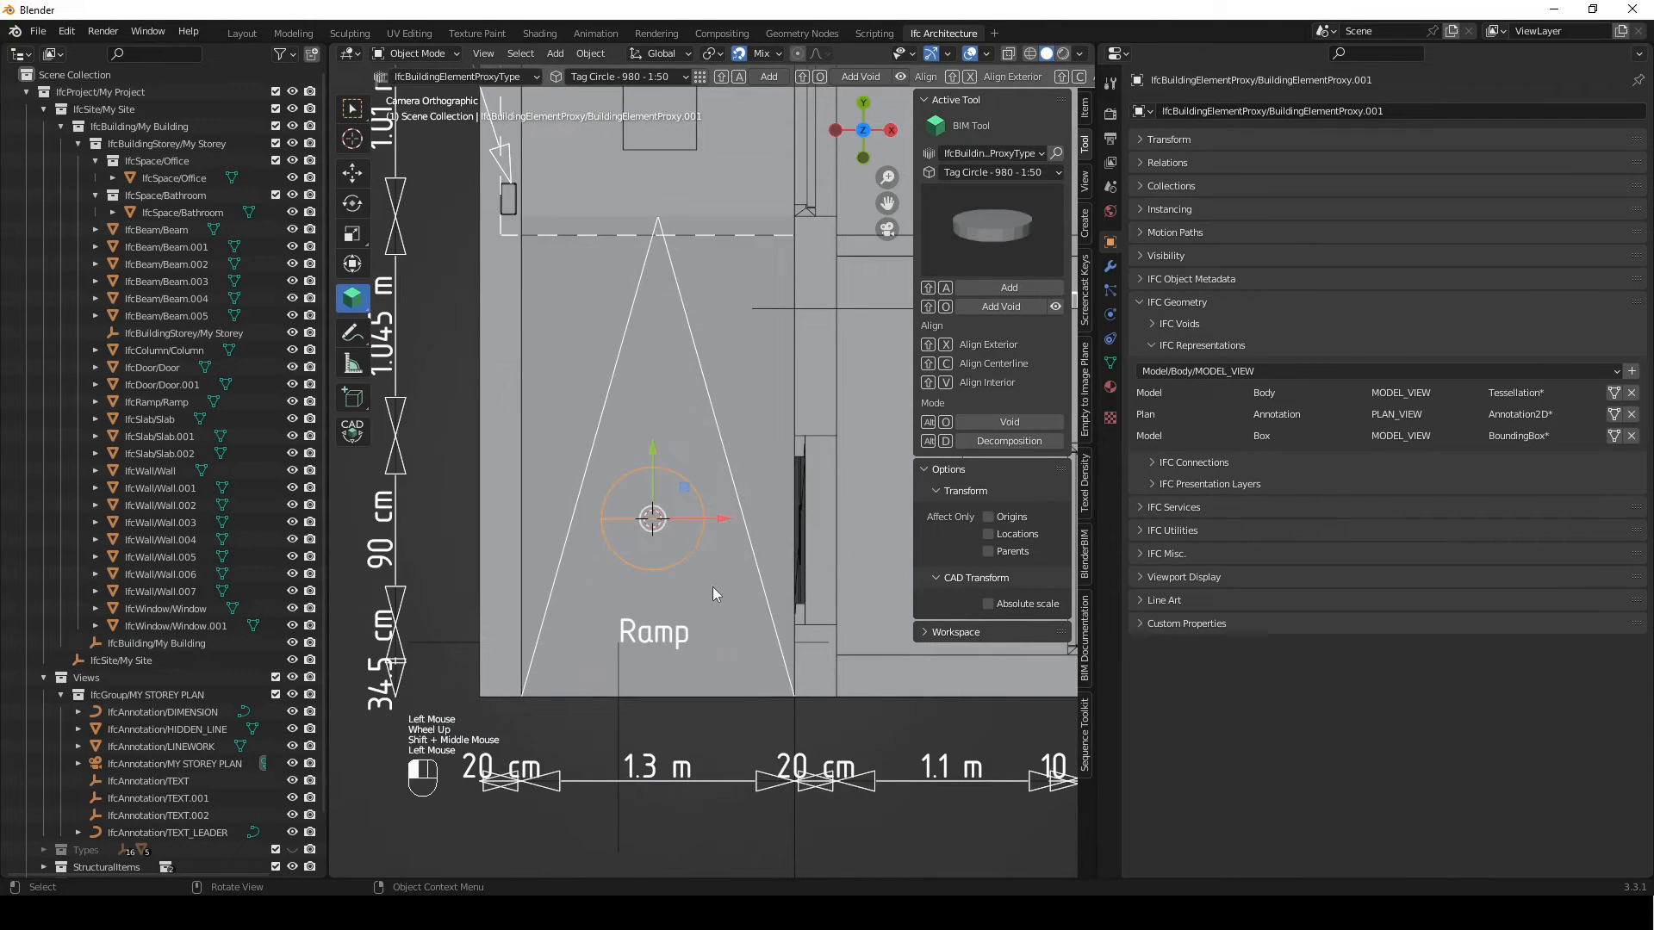
pyautogui.click(693, 529)
pyautogui.click(704, 524)
# Switch the rectangle tag to its Plan/Annotation/PLAN_VIEW representation
pyautogui.scroll(-2, 689, 534)
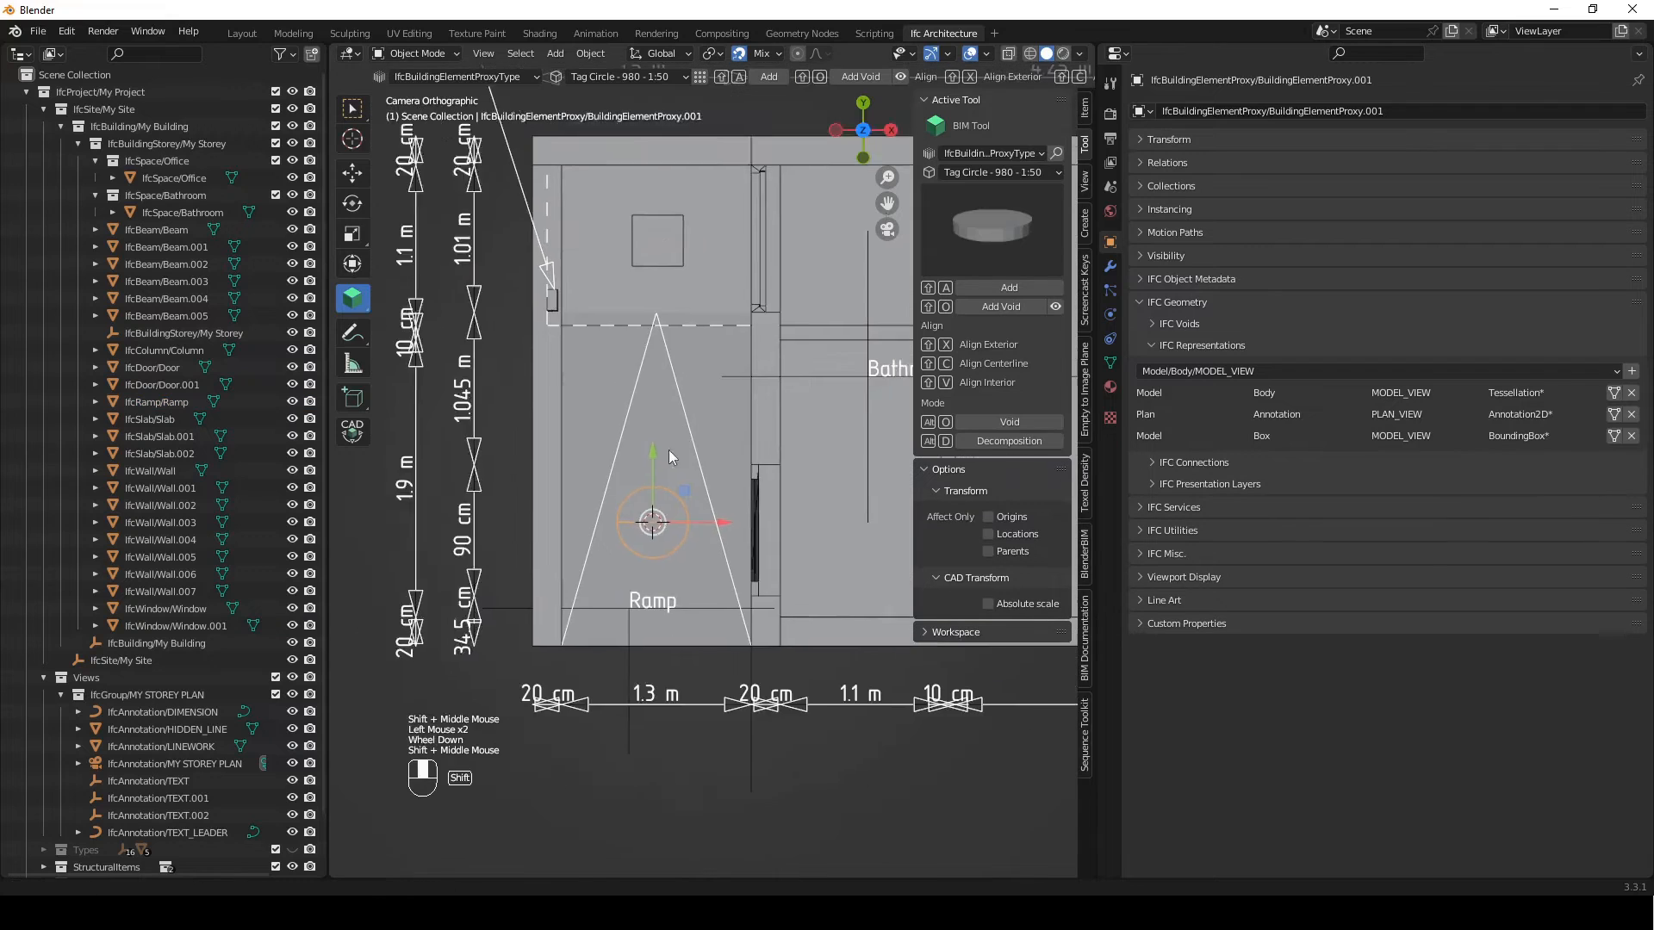
pyautogui.click(624, 324)
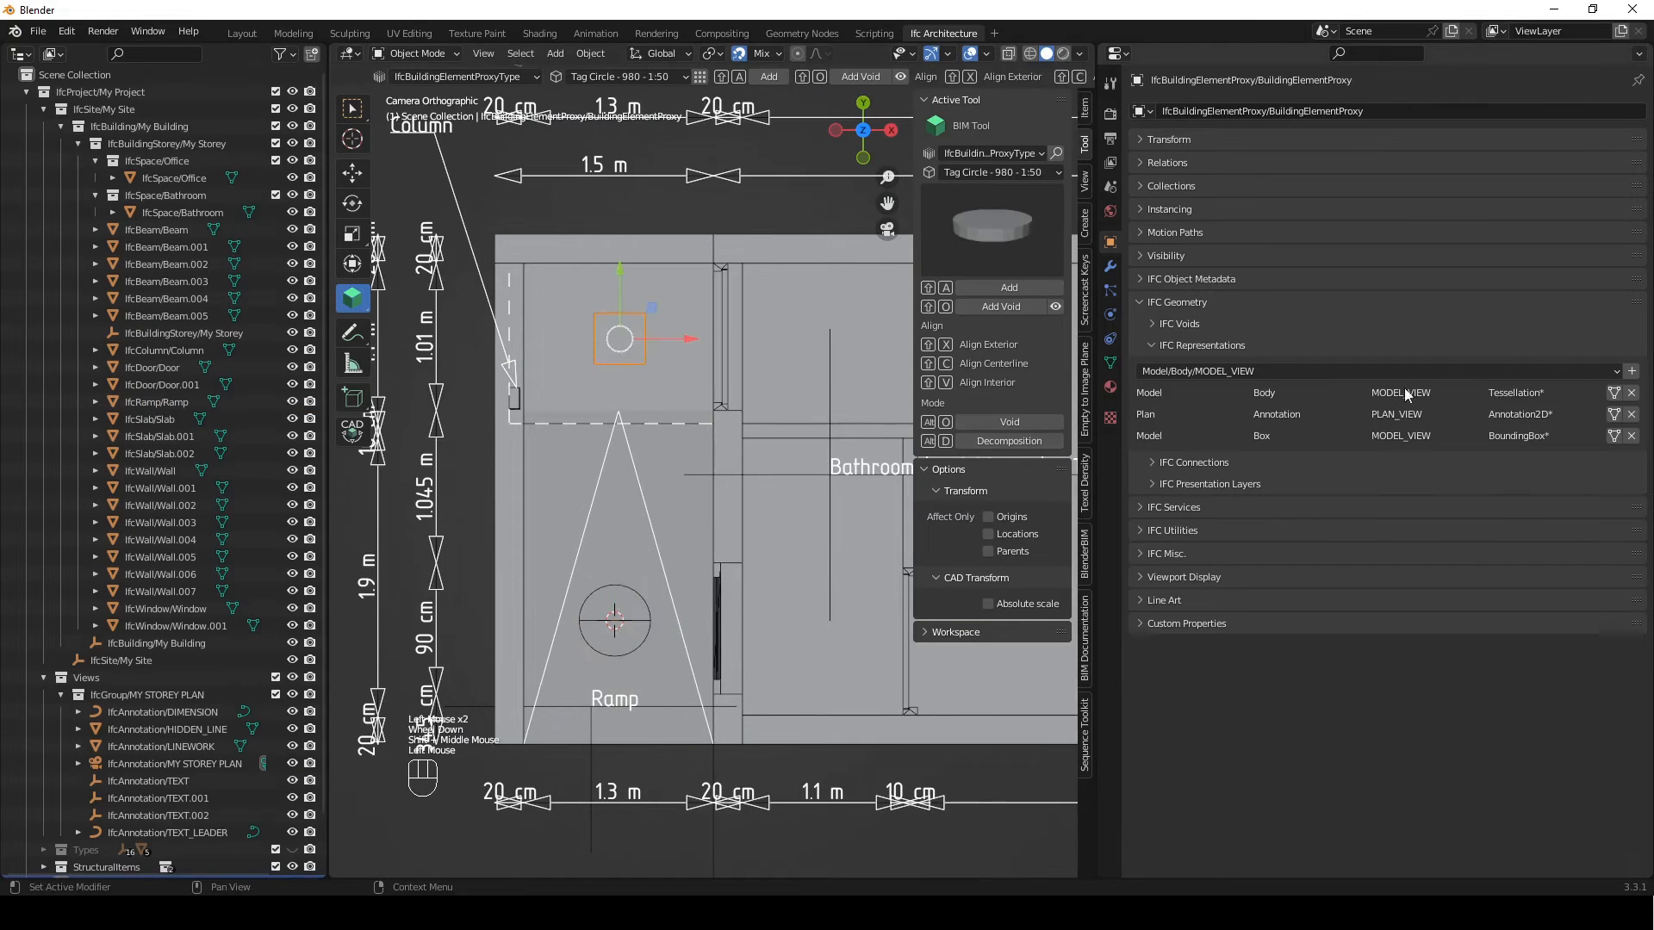
pyautogui.click(1612, 416)
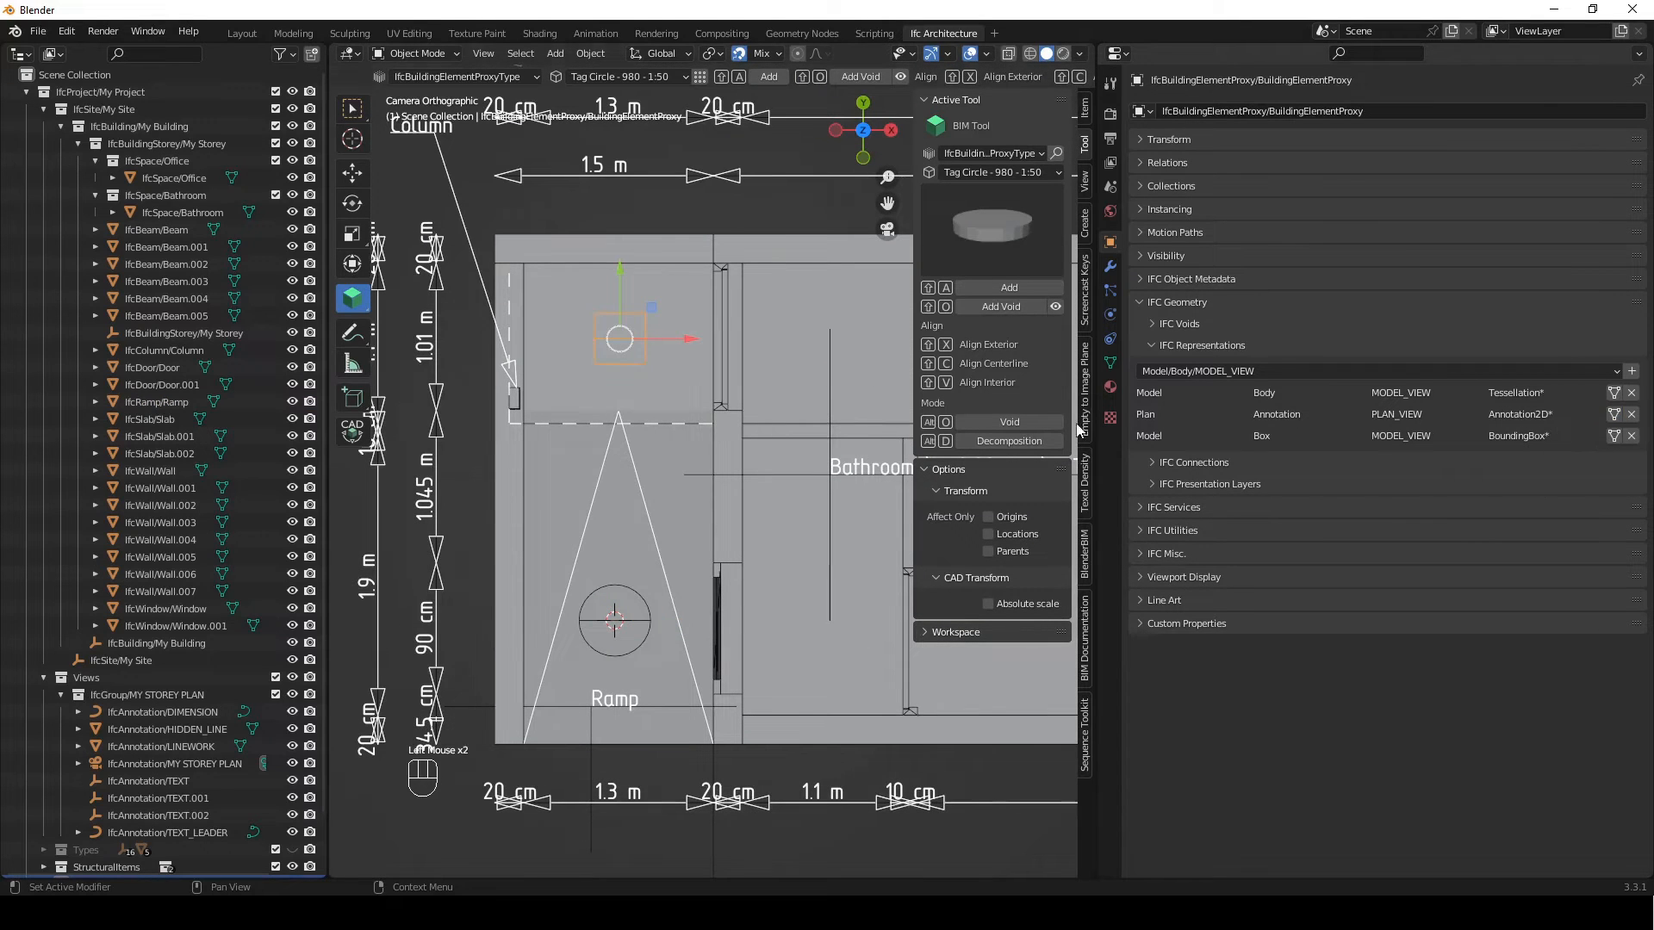
# Add a text annotation to the drawing and move it to the centre of the rectangle tag
pyautogui.scroll(1, 612, 296)
pyautogui.keyDown('shift'); pyautogui.moveTo(612, 296); pyautogui.dragTo(562, 348, button='middle'); pyautogui.keyUp('shift')
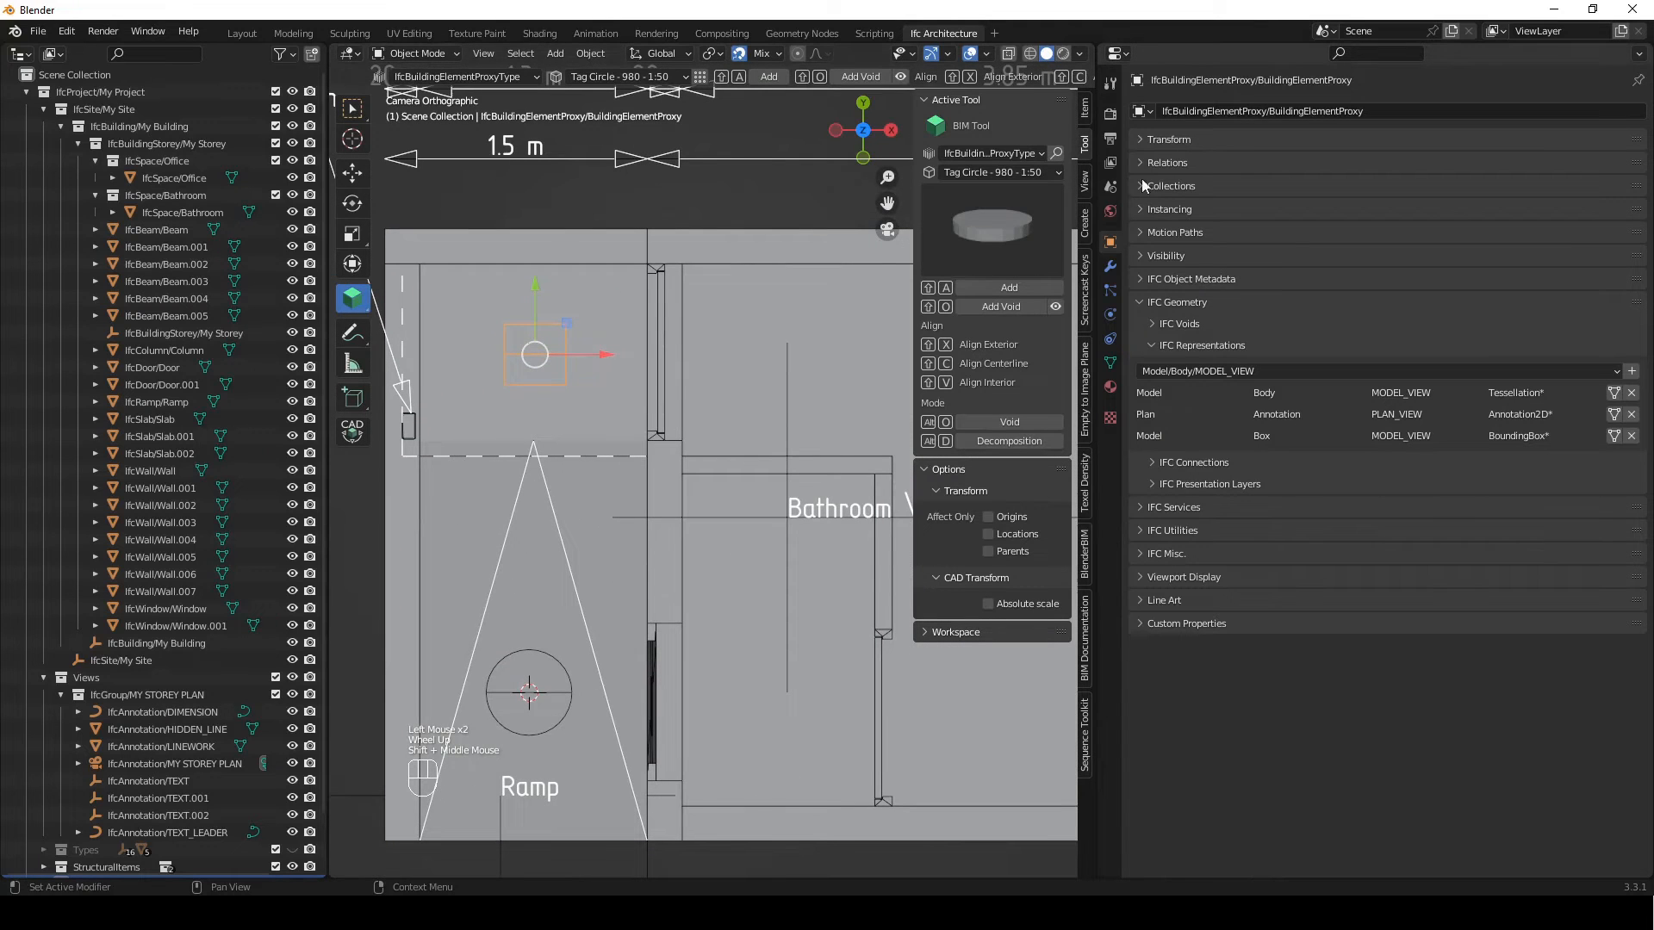
pyautogui.click(1086, 647)
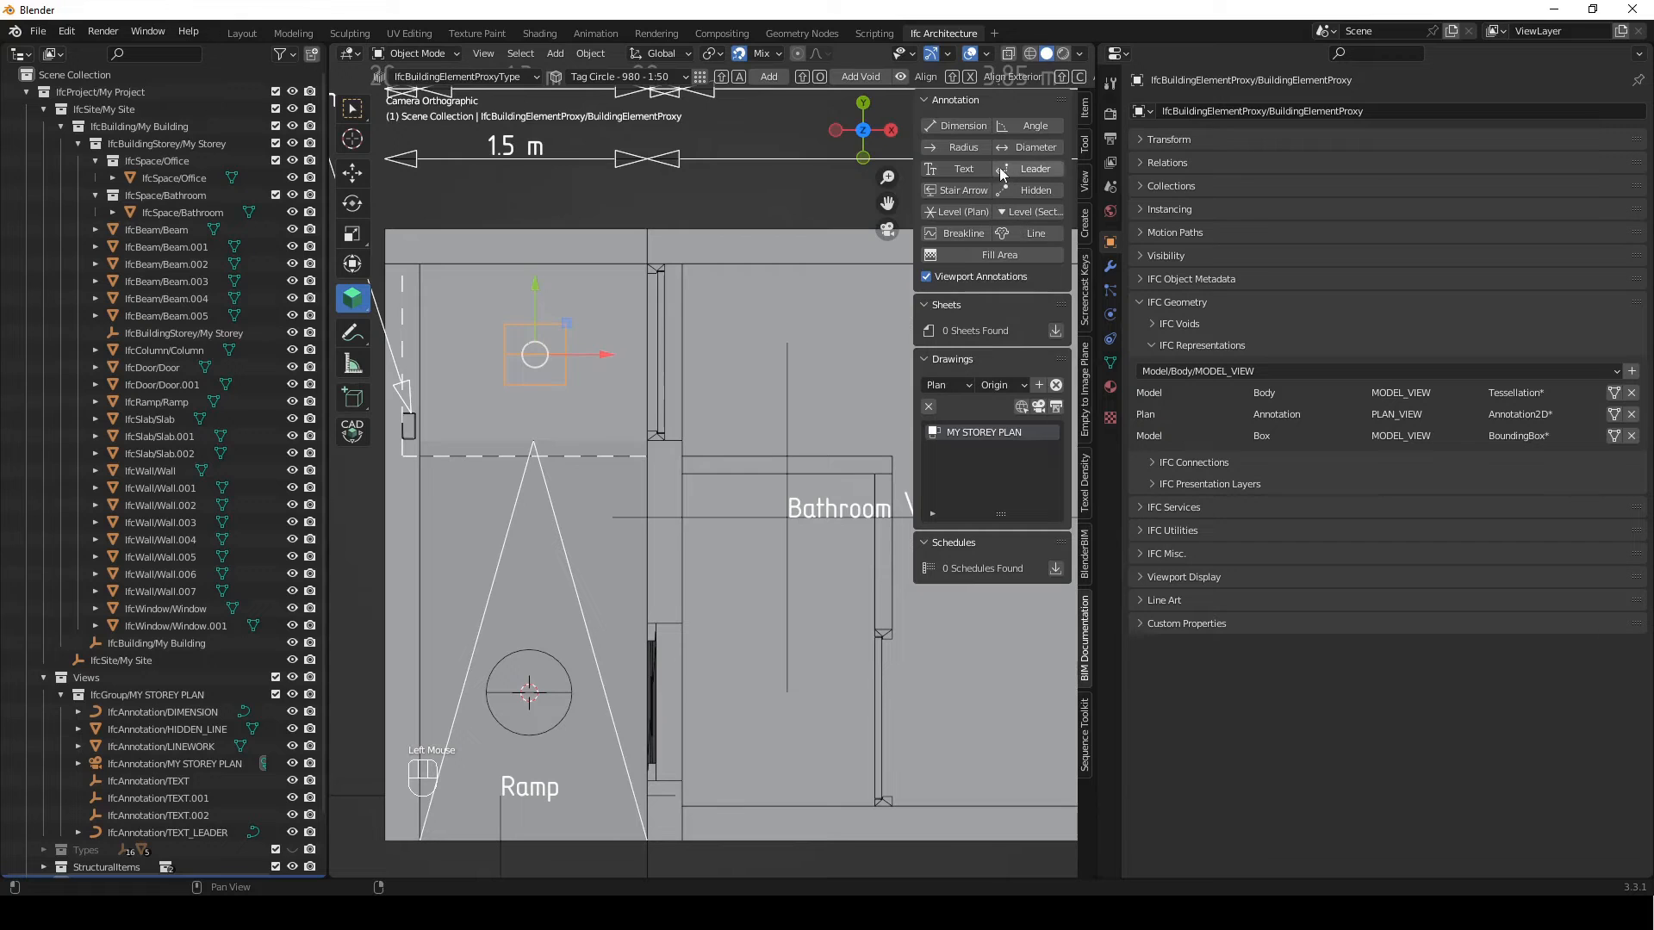
pyautogui.click(971, 167)
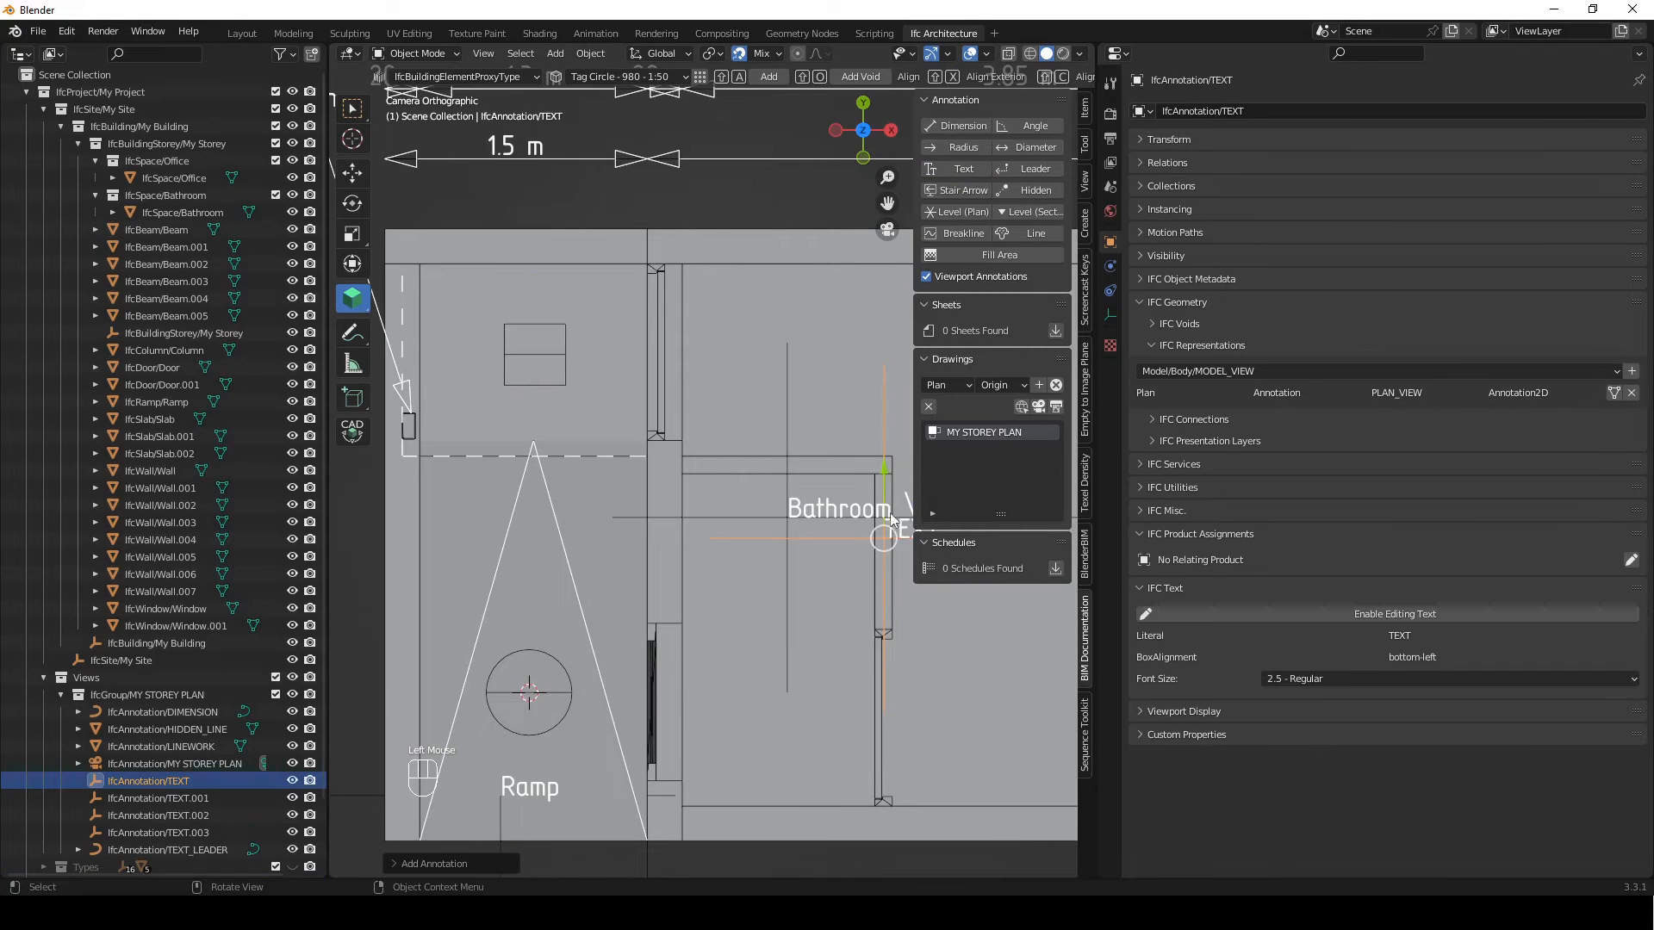
pyautogui.press('g')
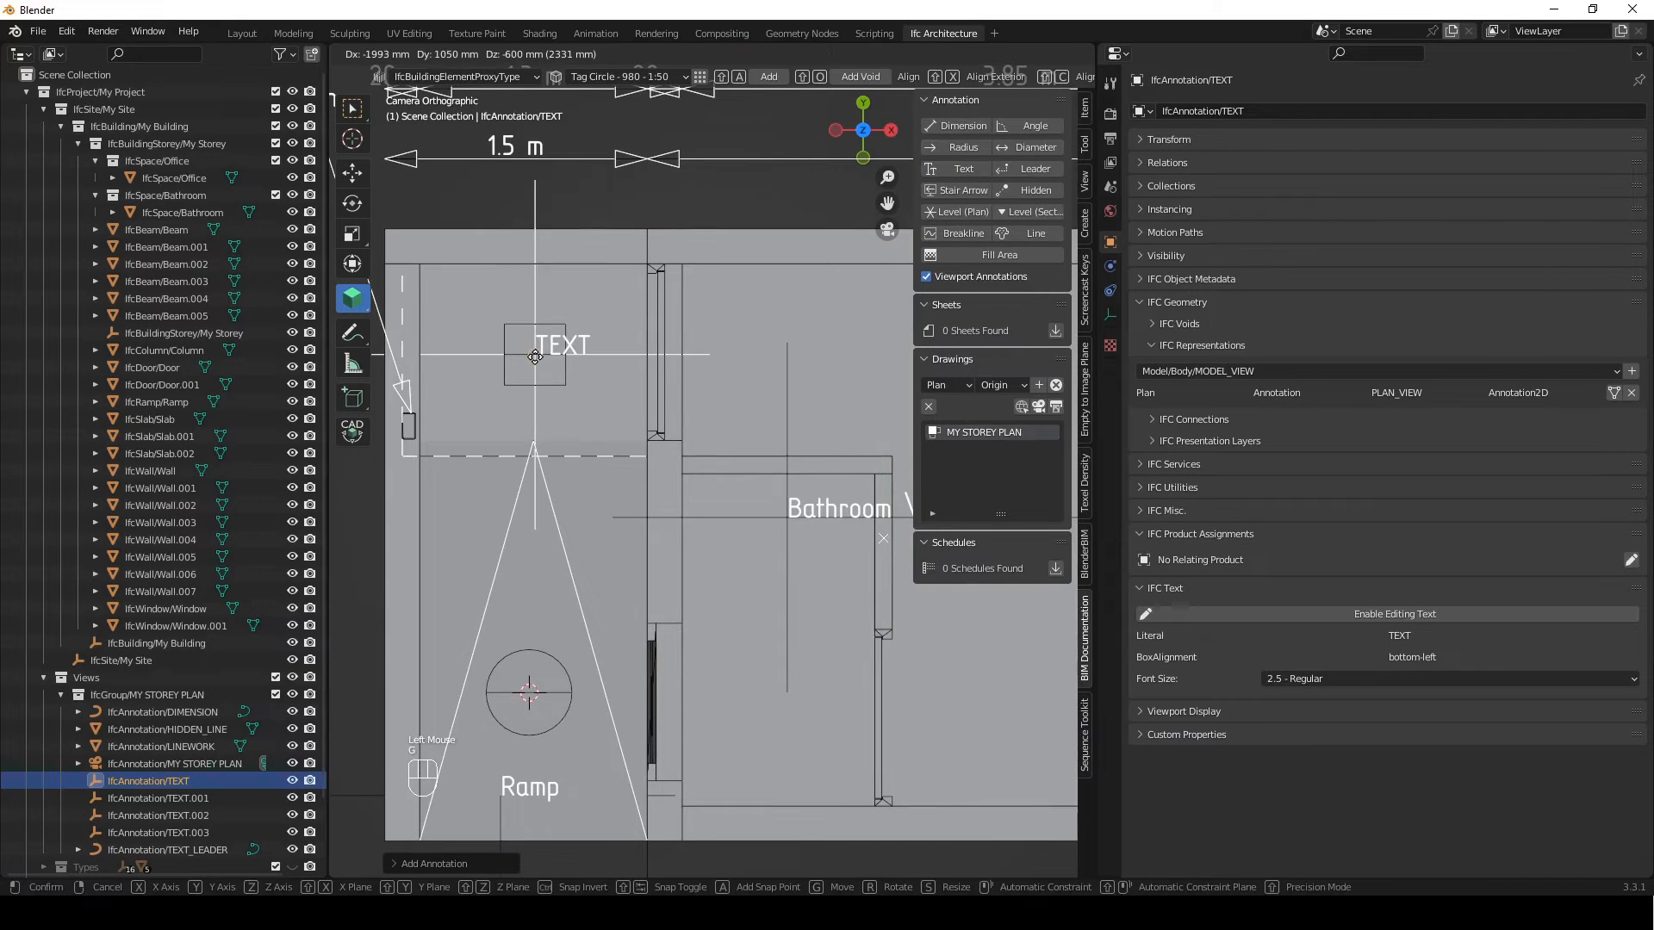
pyautogui.click(535, 312)
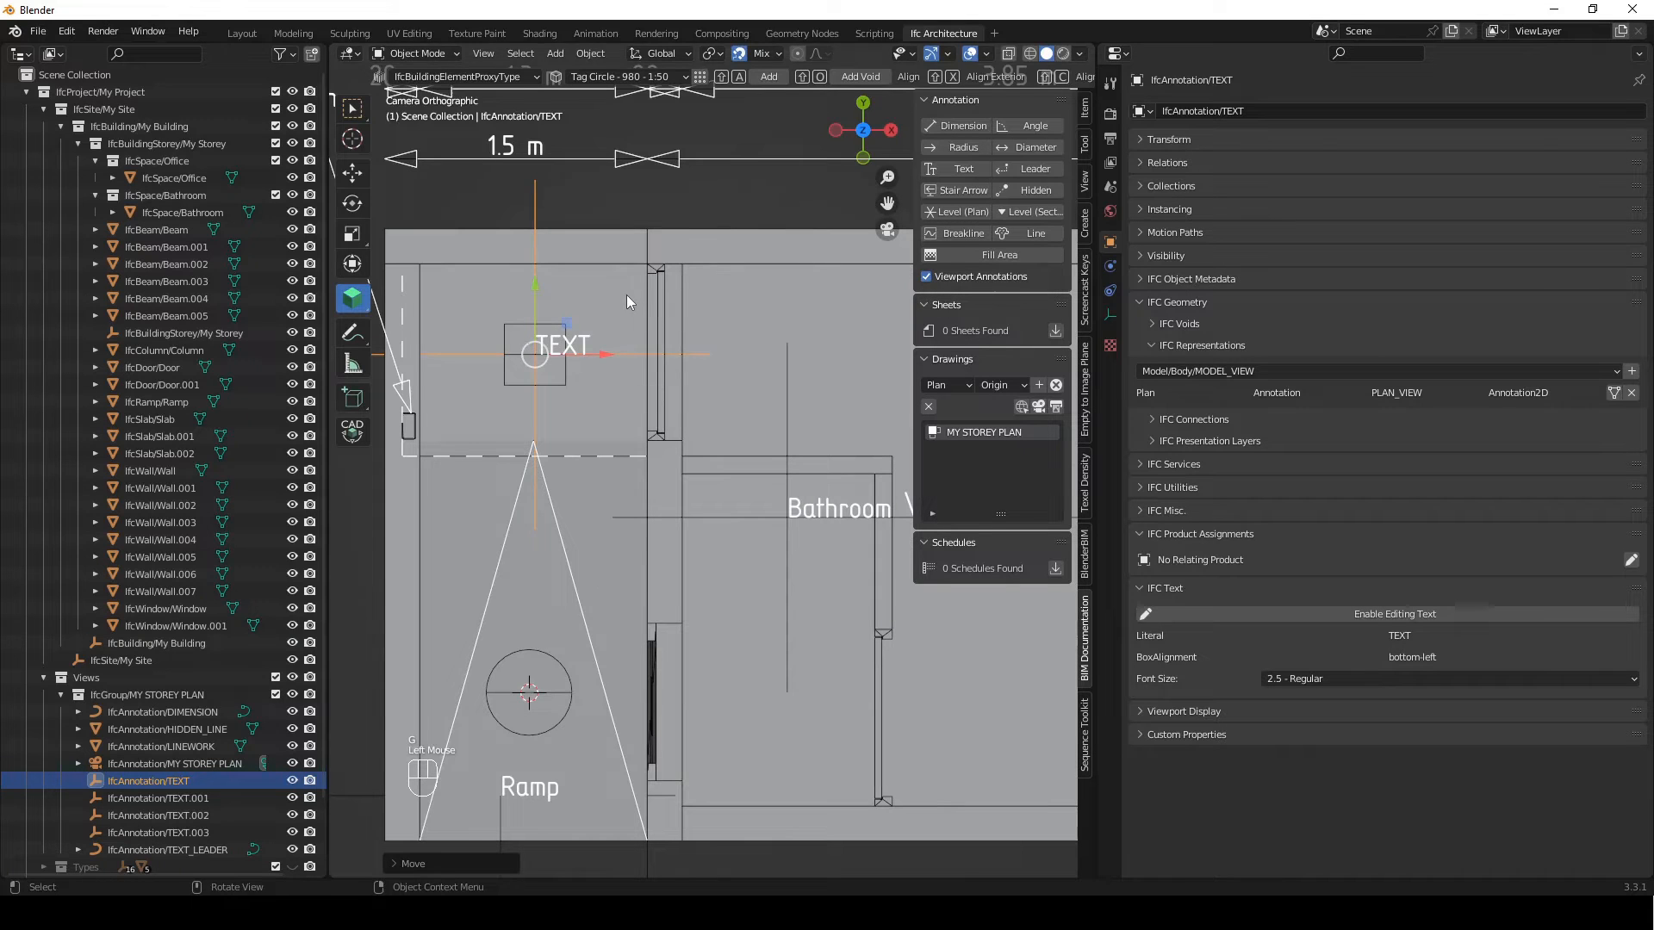
# Move the rectangle tag's text annotation 25 mm along the Y axis
pyautogui.press('g')
pyautogui.press('y')
pyautogui.press('KP_2')
pyautogui.press('KP_5')
pyautogui.press('Return')
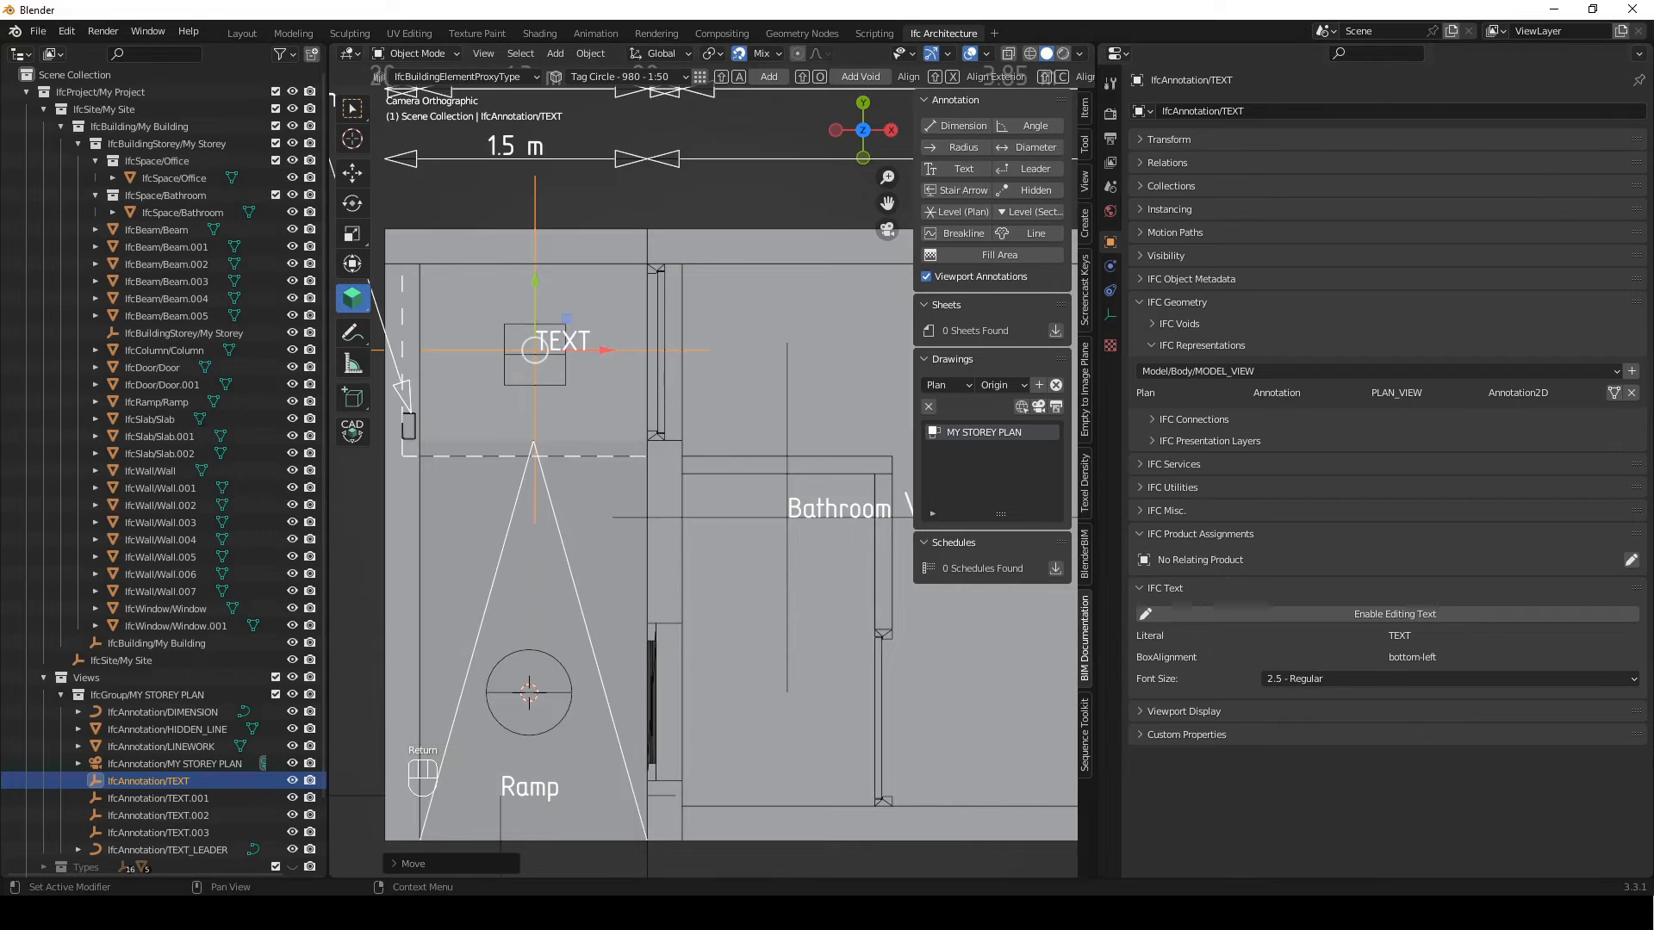
# Assign IfcDoor/Door as the related product of the rectangle tag's text annotation
pyautogui.click(1630, 560)
pyautogui.click(1595, 560)
pyautogui.click(656, 377)
pyautogui.click(1613, 560)
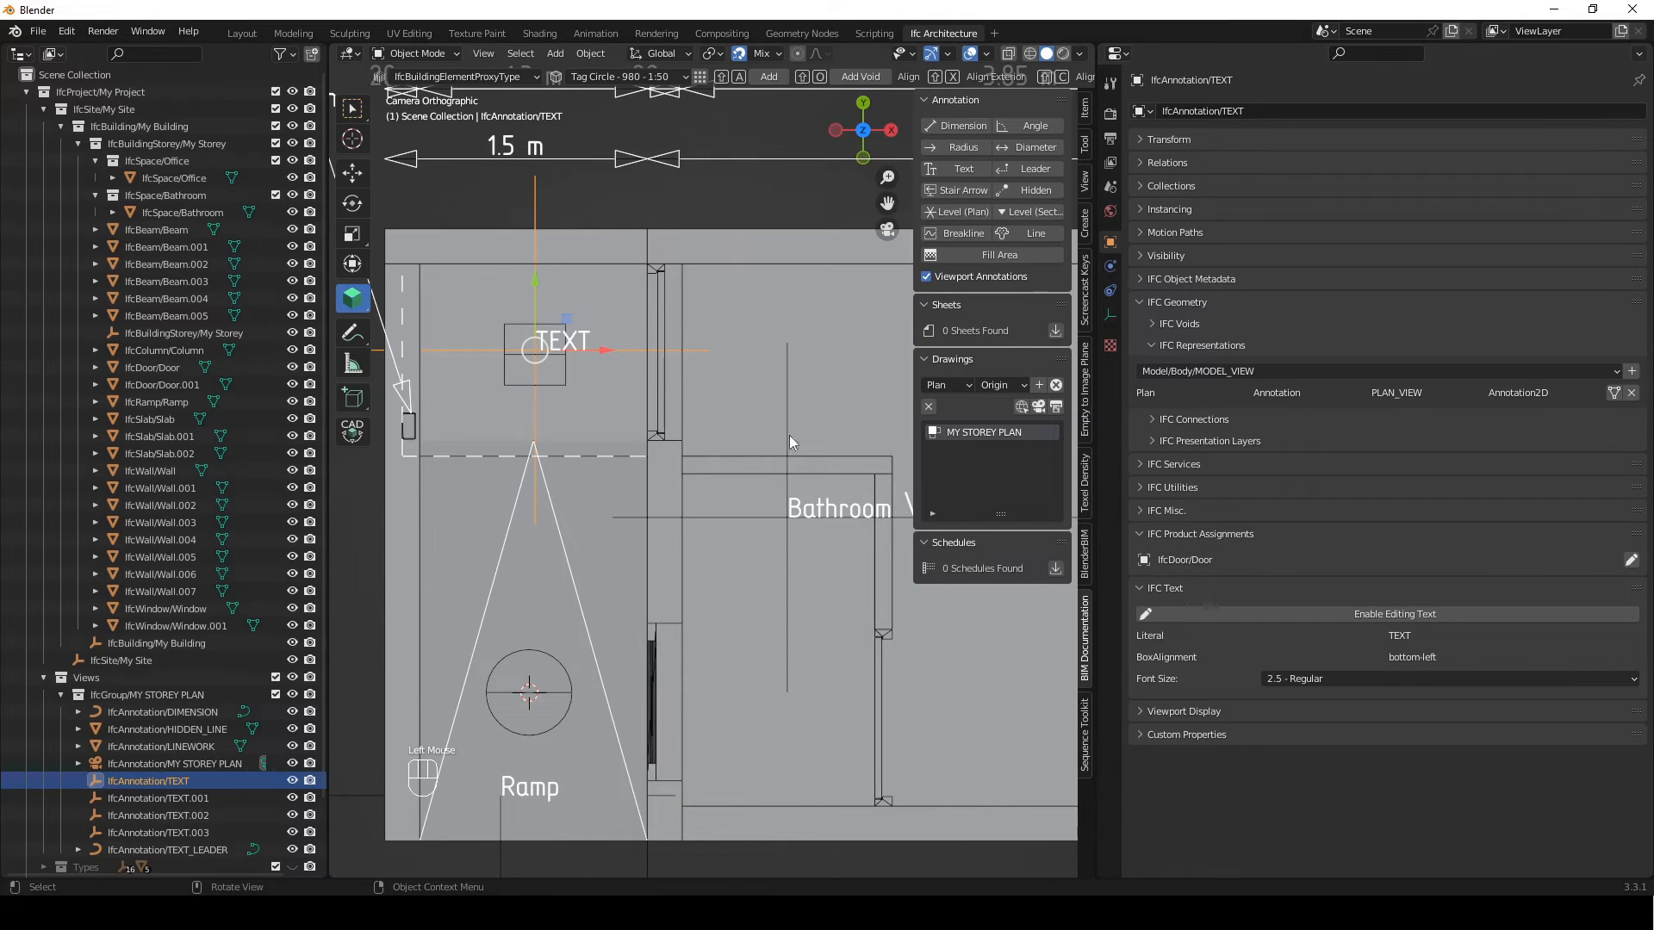
# Set the Tag attribute of IfcDoor/Door to D01 and save its attributes
pyautogui.click(659, 408)
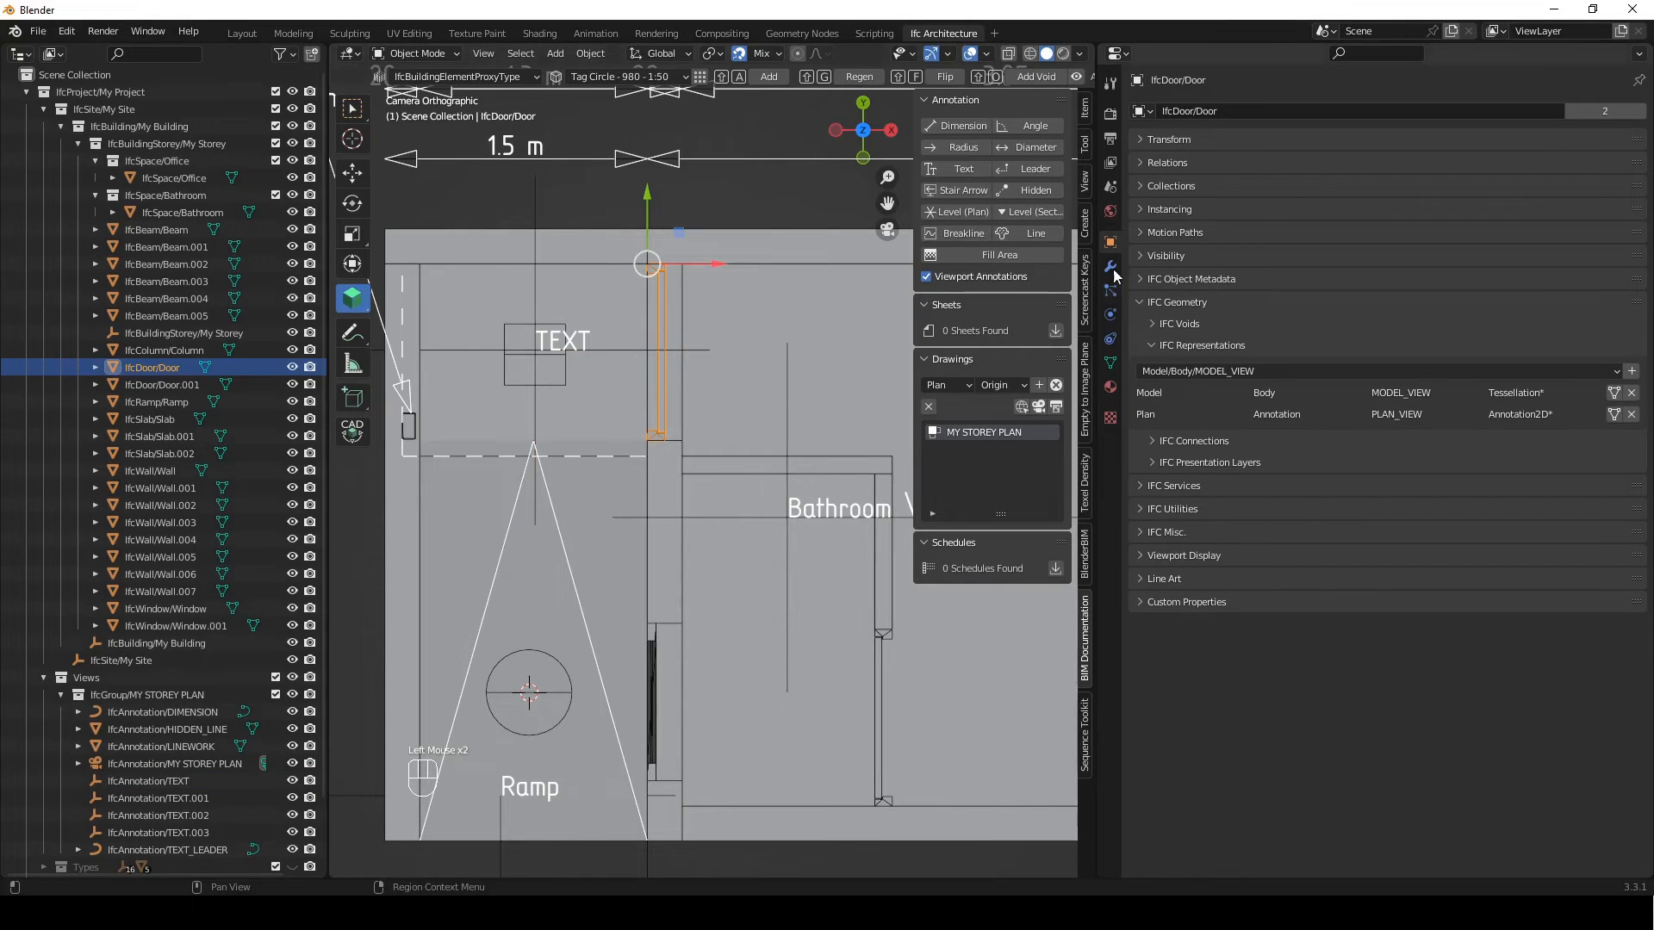
pyautogui.click(1139, 296)
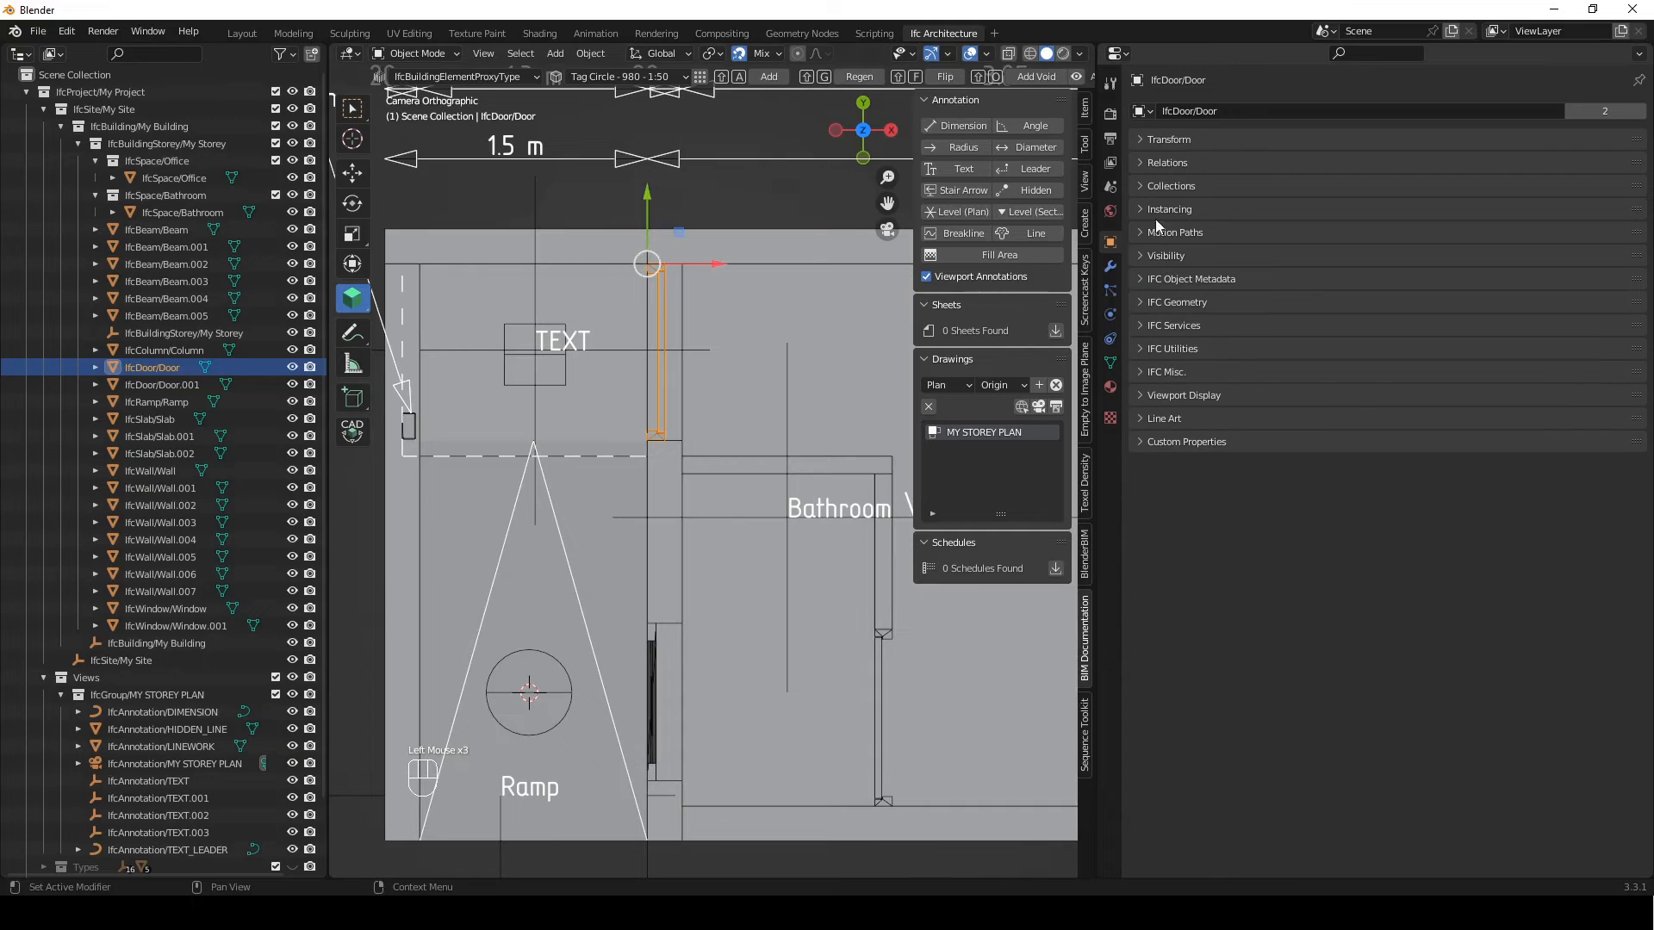
pyautogui.click(1252, 278)
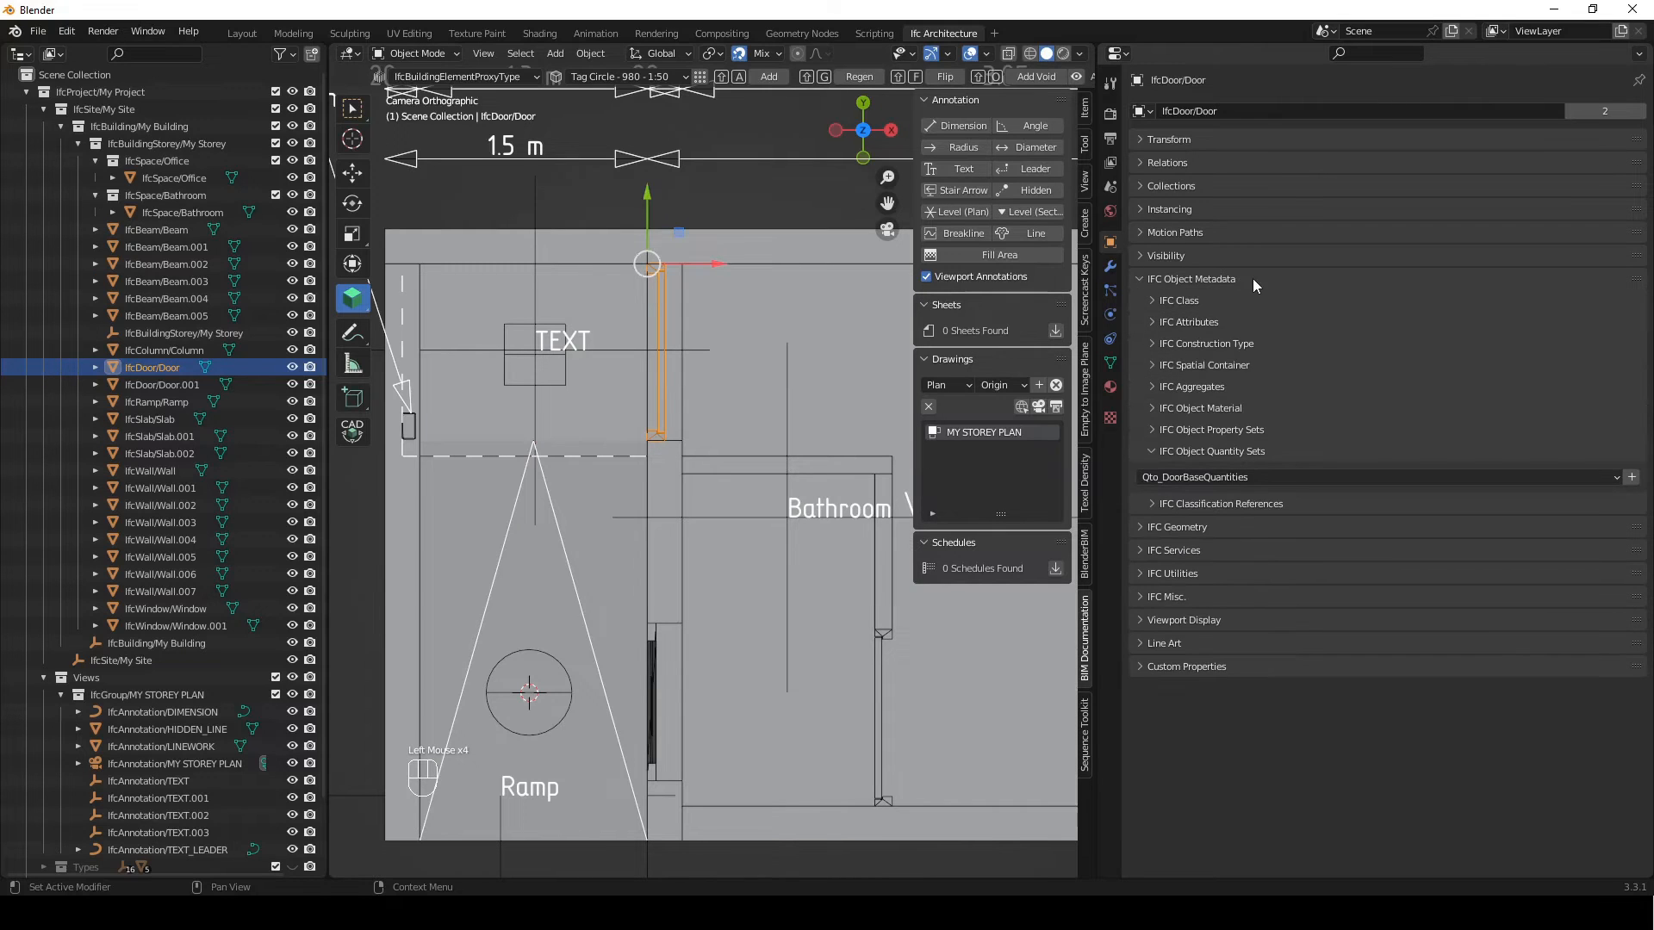
pyautogui.click(1154, 453)
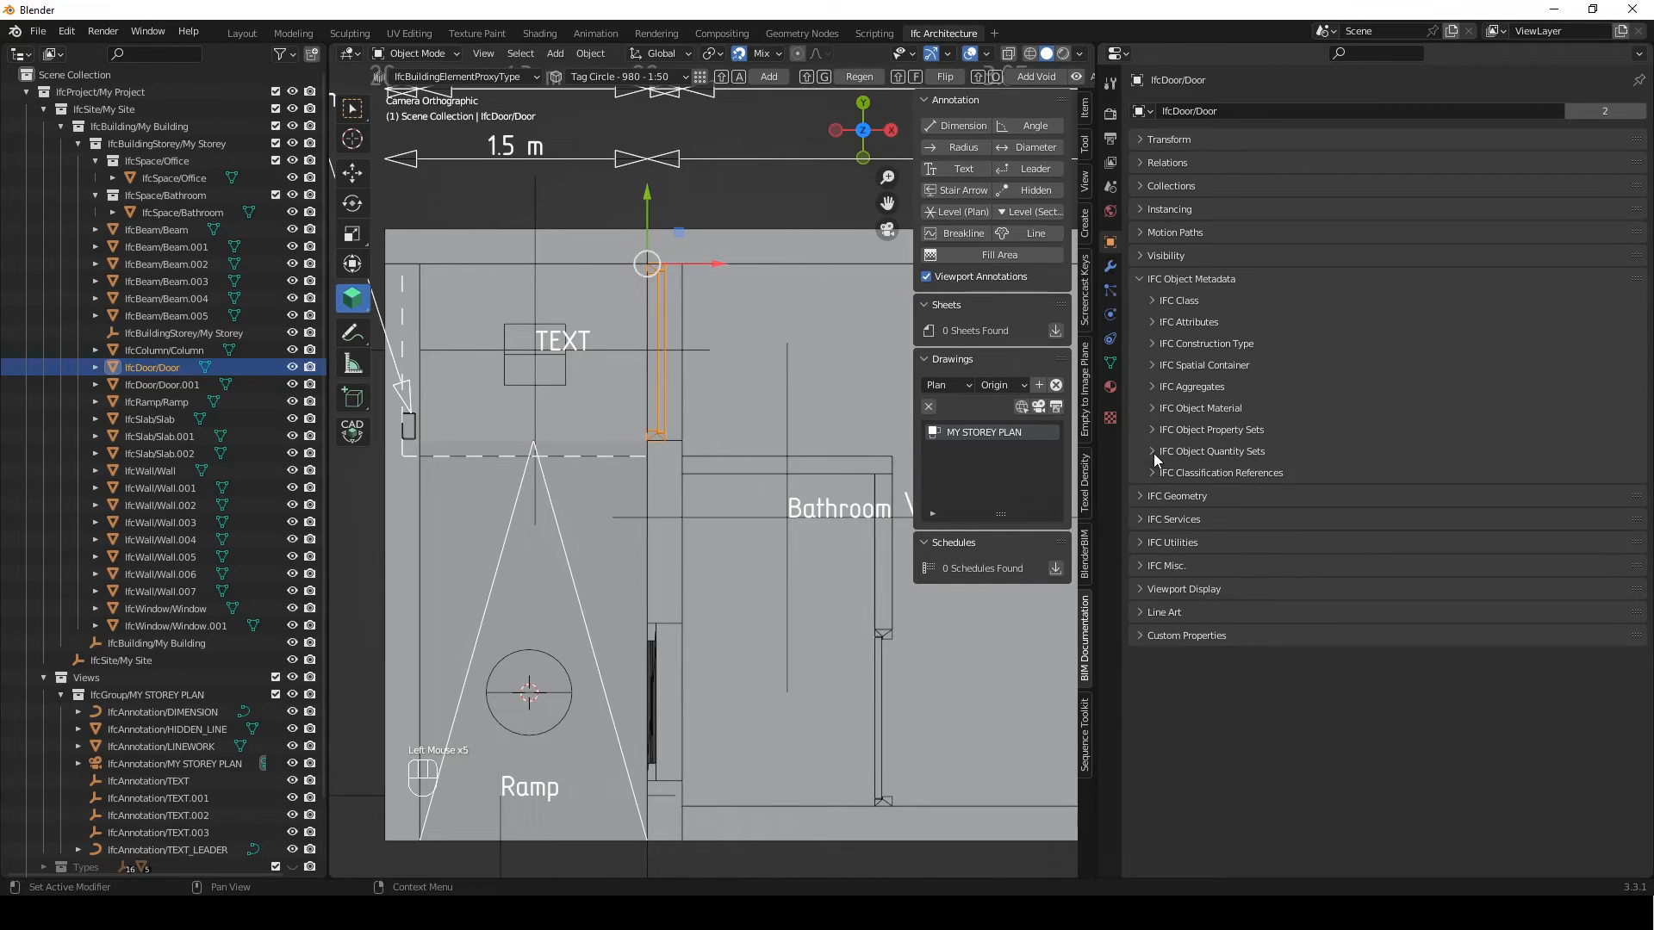
pyautogui.click(1151, 323)
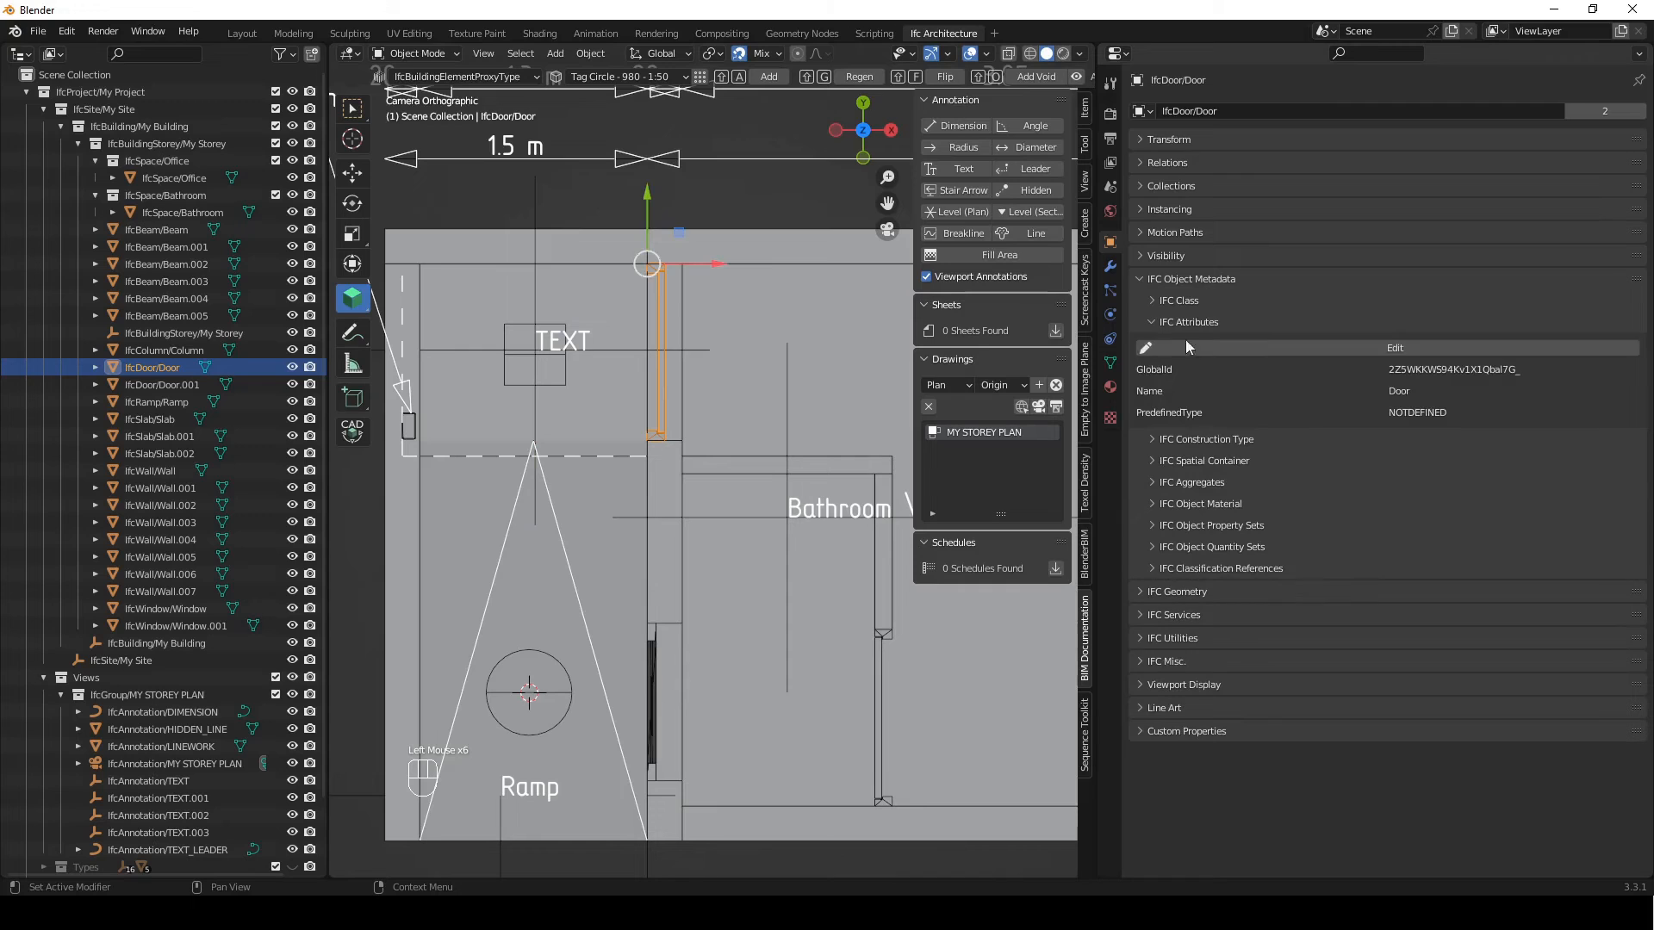
pyautogui.click(1345, 348)
pyautogui.click(1284, 456)
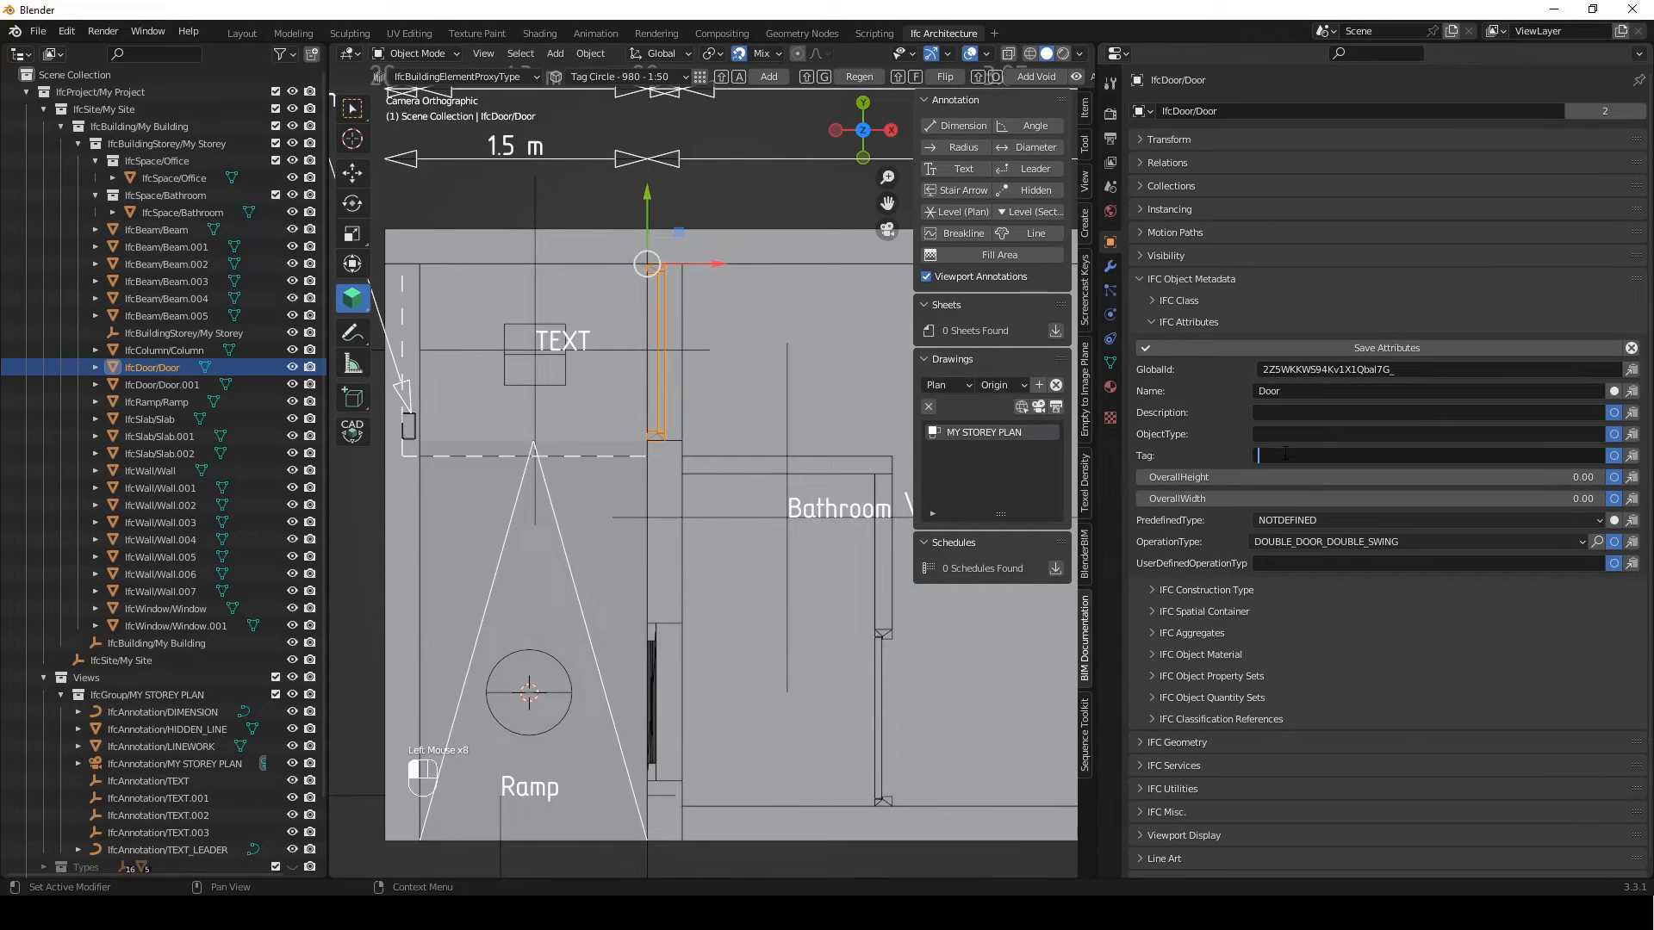
pyautogui.write('D01')
pyautogui.press('Return')
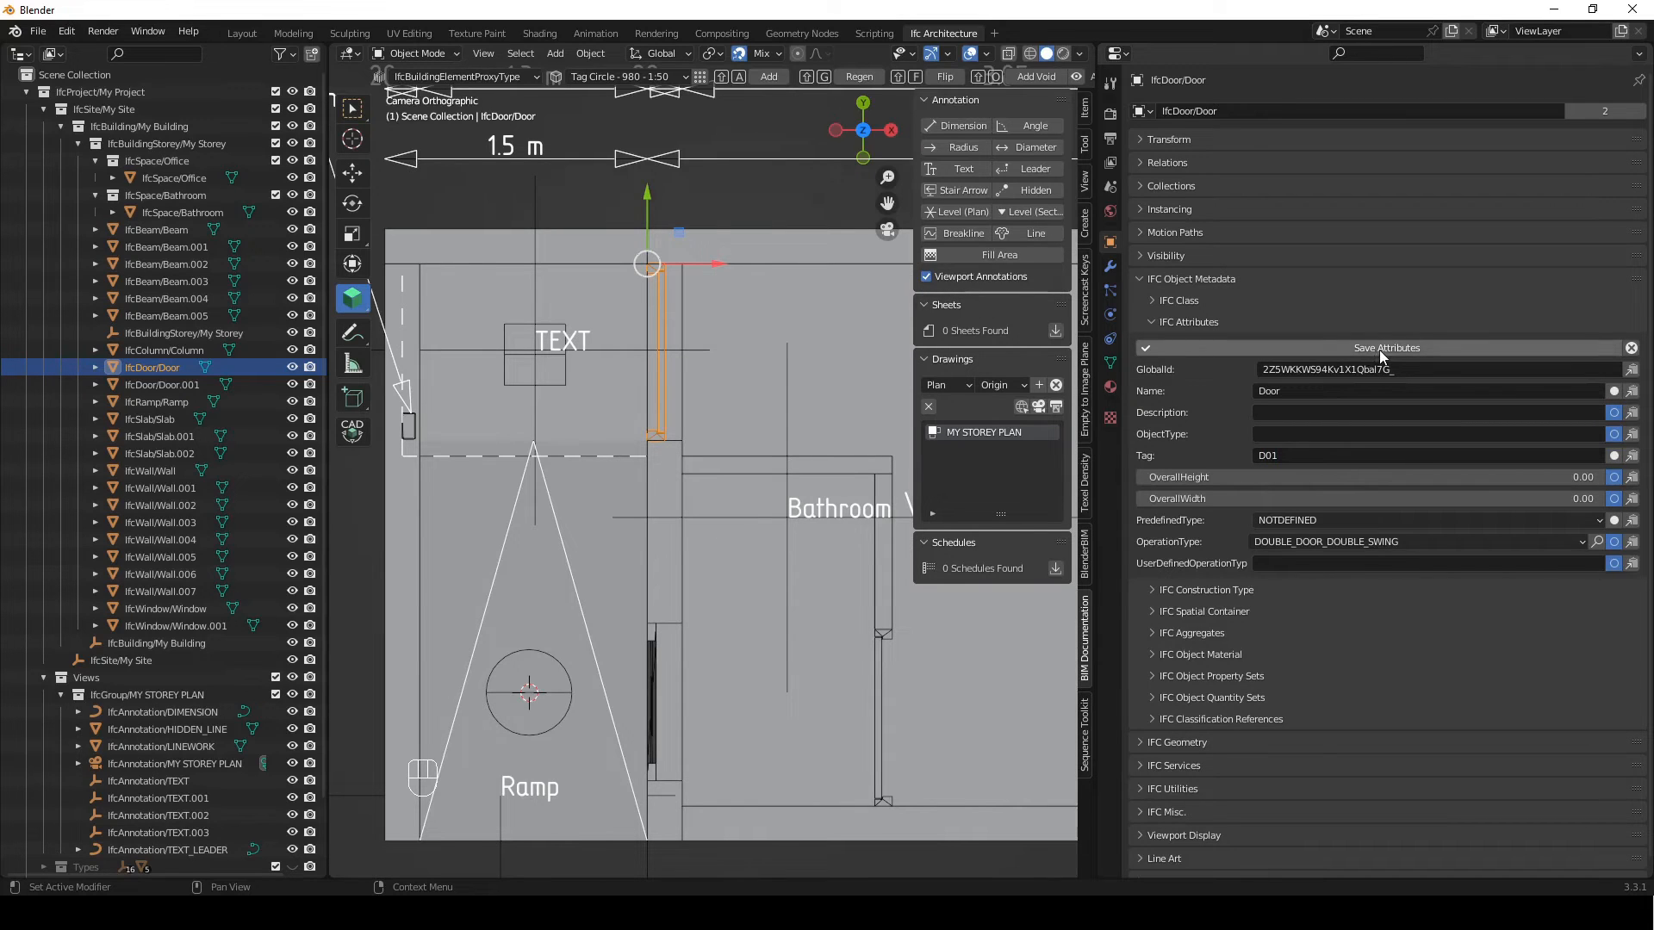
pyautogui.click(1369, 352)
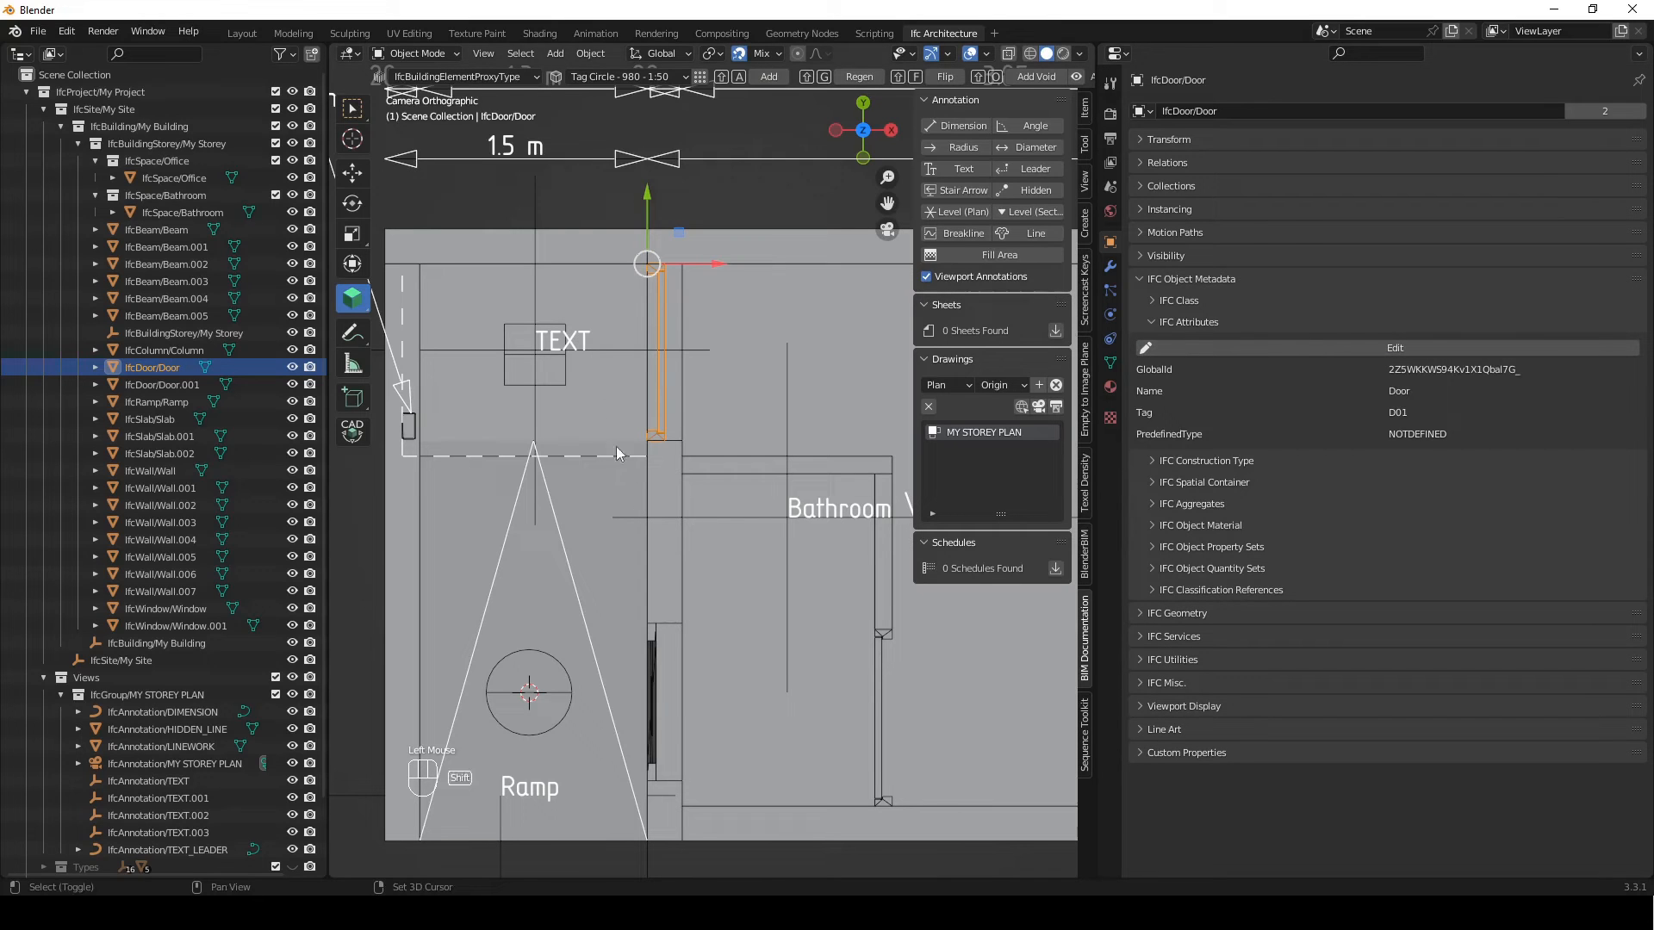
# Replace the literal of the rectangle tag's text with new \n {{Tag}}
pyautogui.click(544, 343)
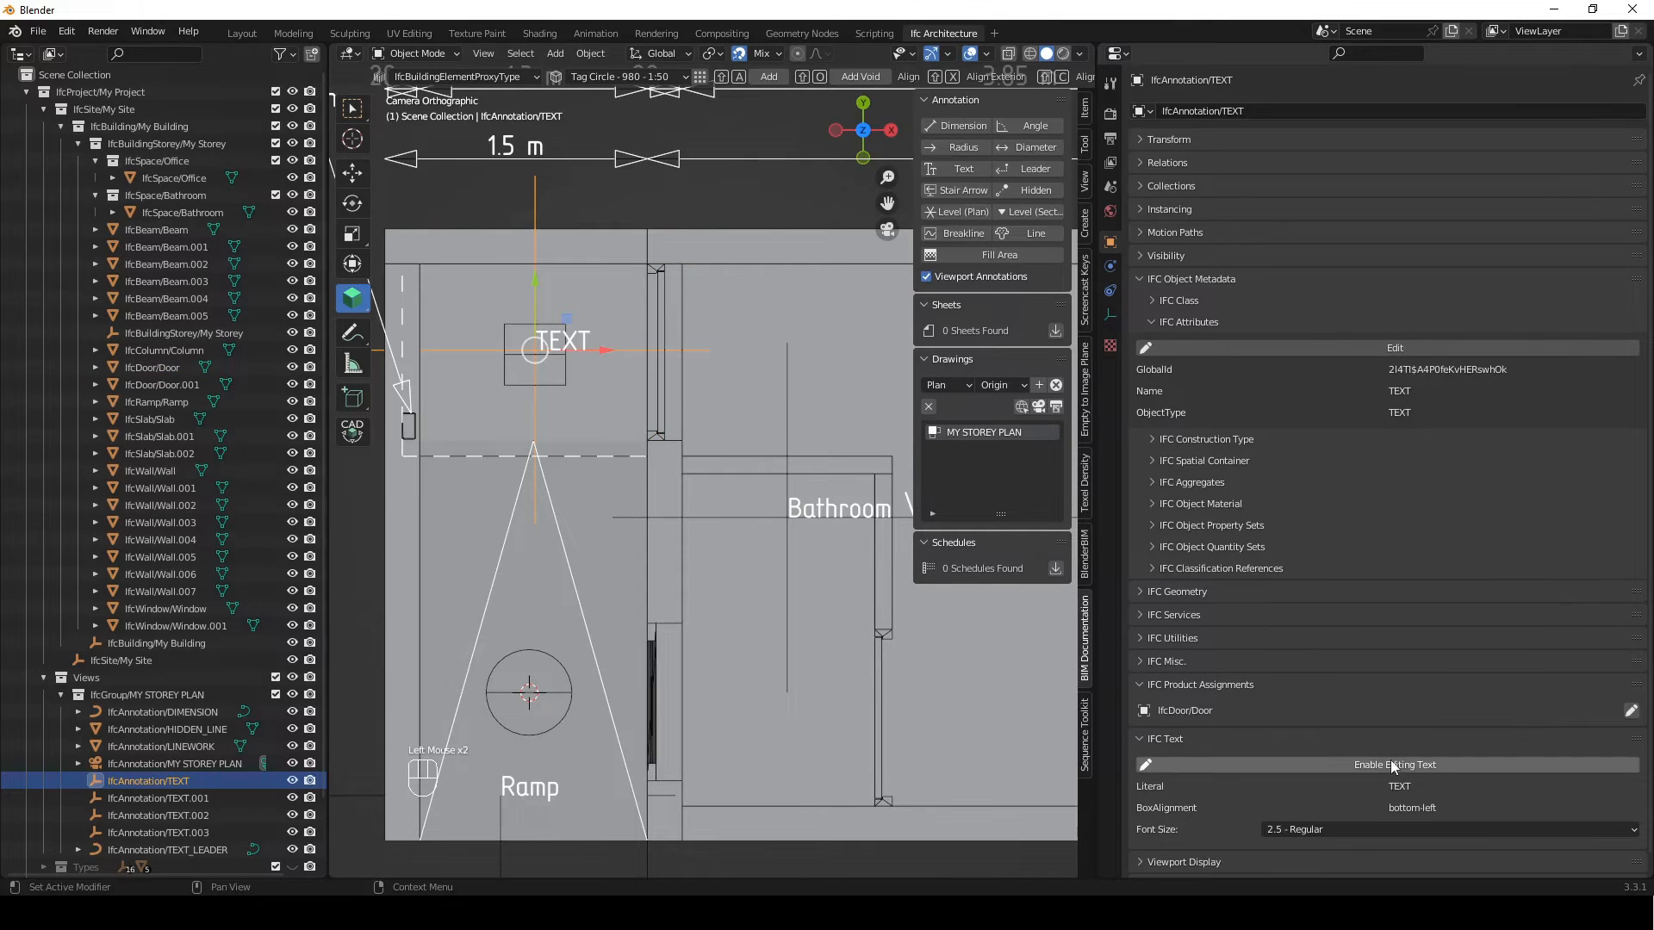
pyautogui.scroll(-1, 1390, 760)
pyautogui.click(1140, 261)
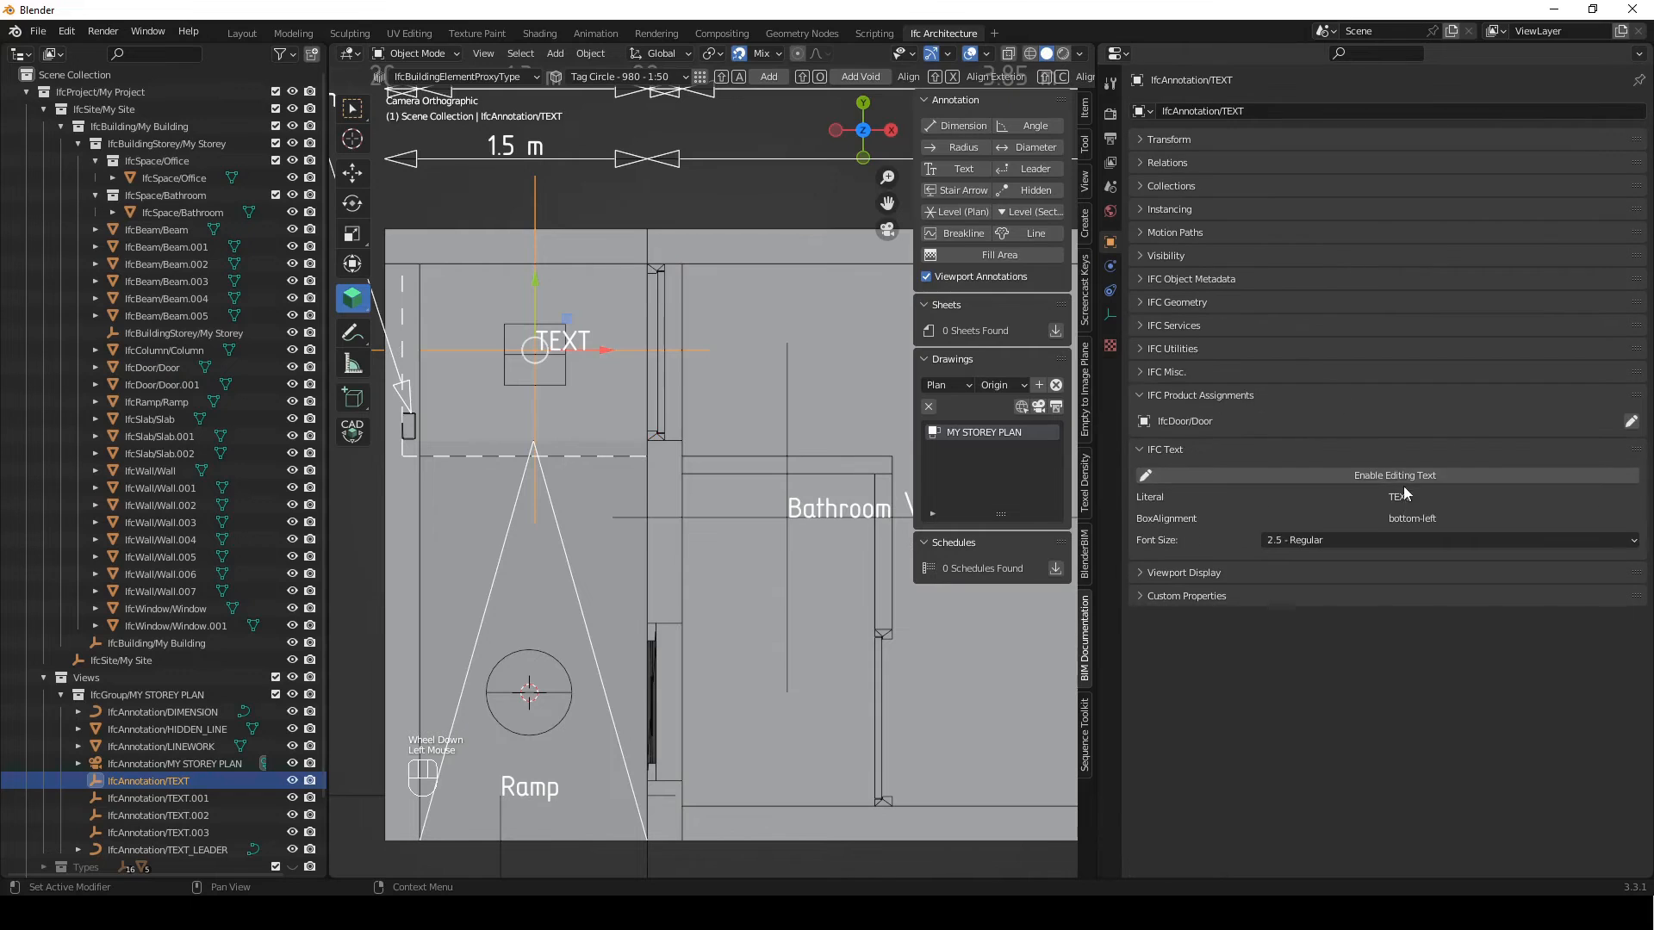
pyautogui.click(1407, 477)
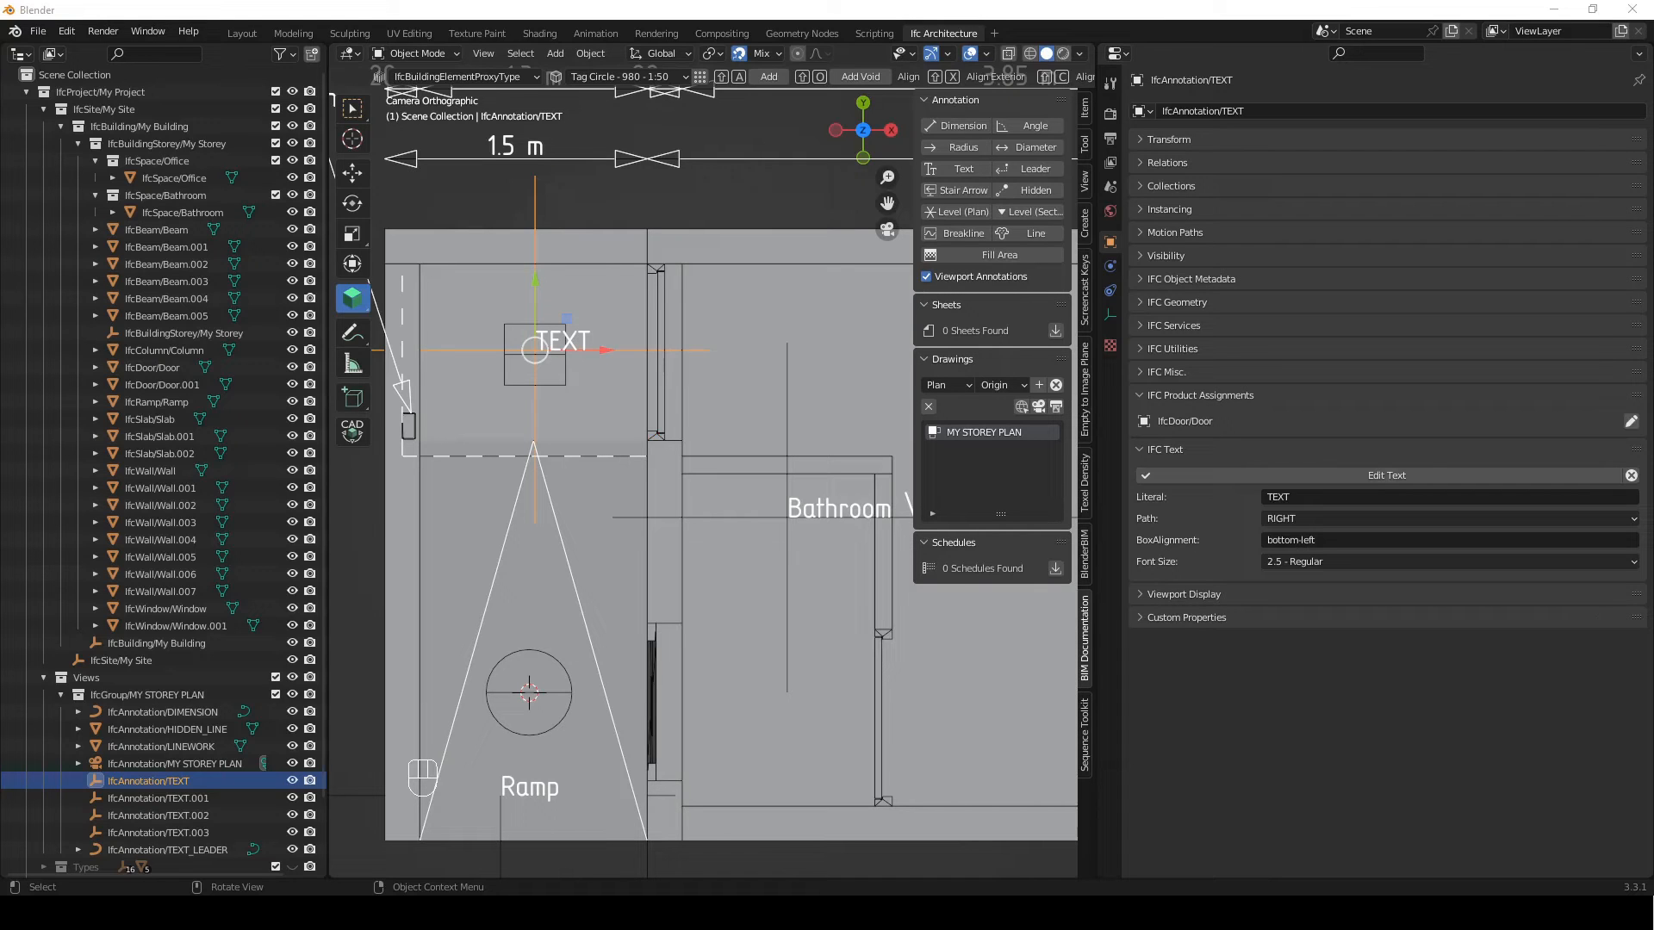
pyautogui.click(1275, 497)
pyautogui.write('rew \\n {{Tag}}')
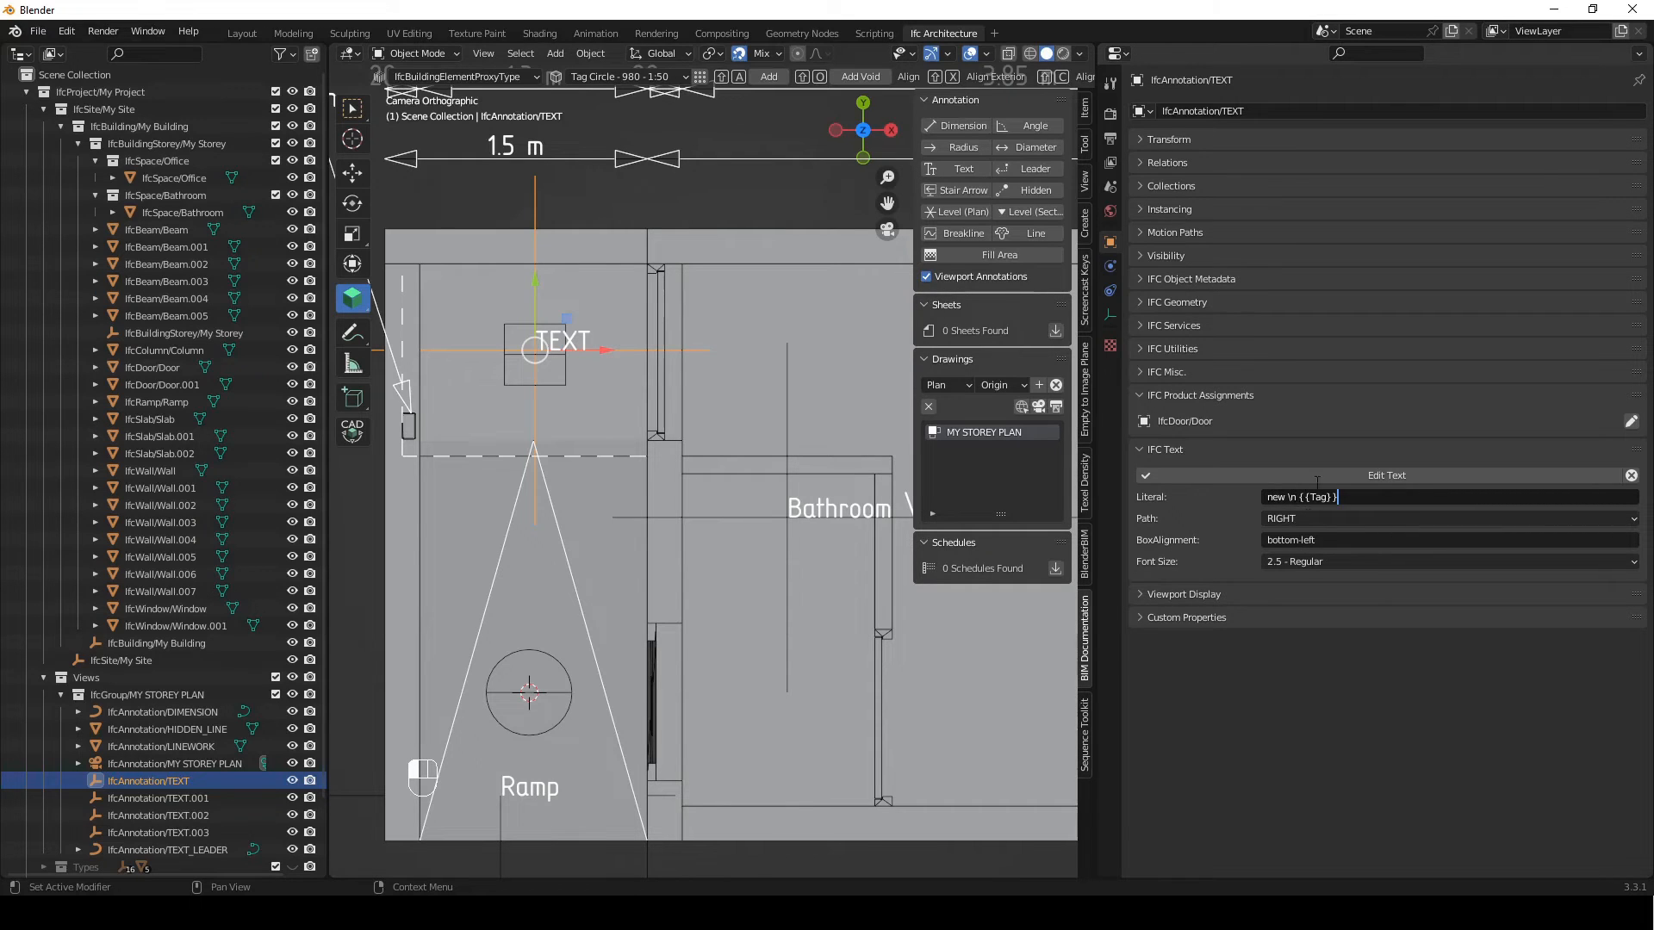
pyautogui.moveTo(1299, 497); pyautogui.dragTo(1315, 496)
pyautogui.doubleClick(1309, 497)
pyautogui.click(1340, 500)
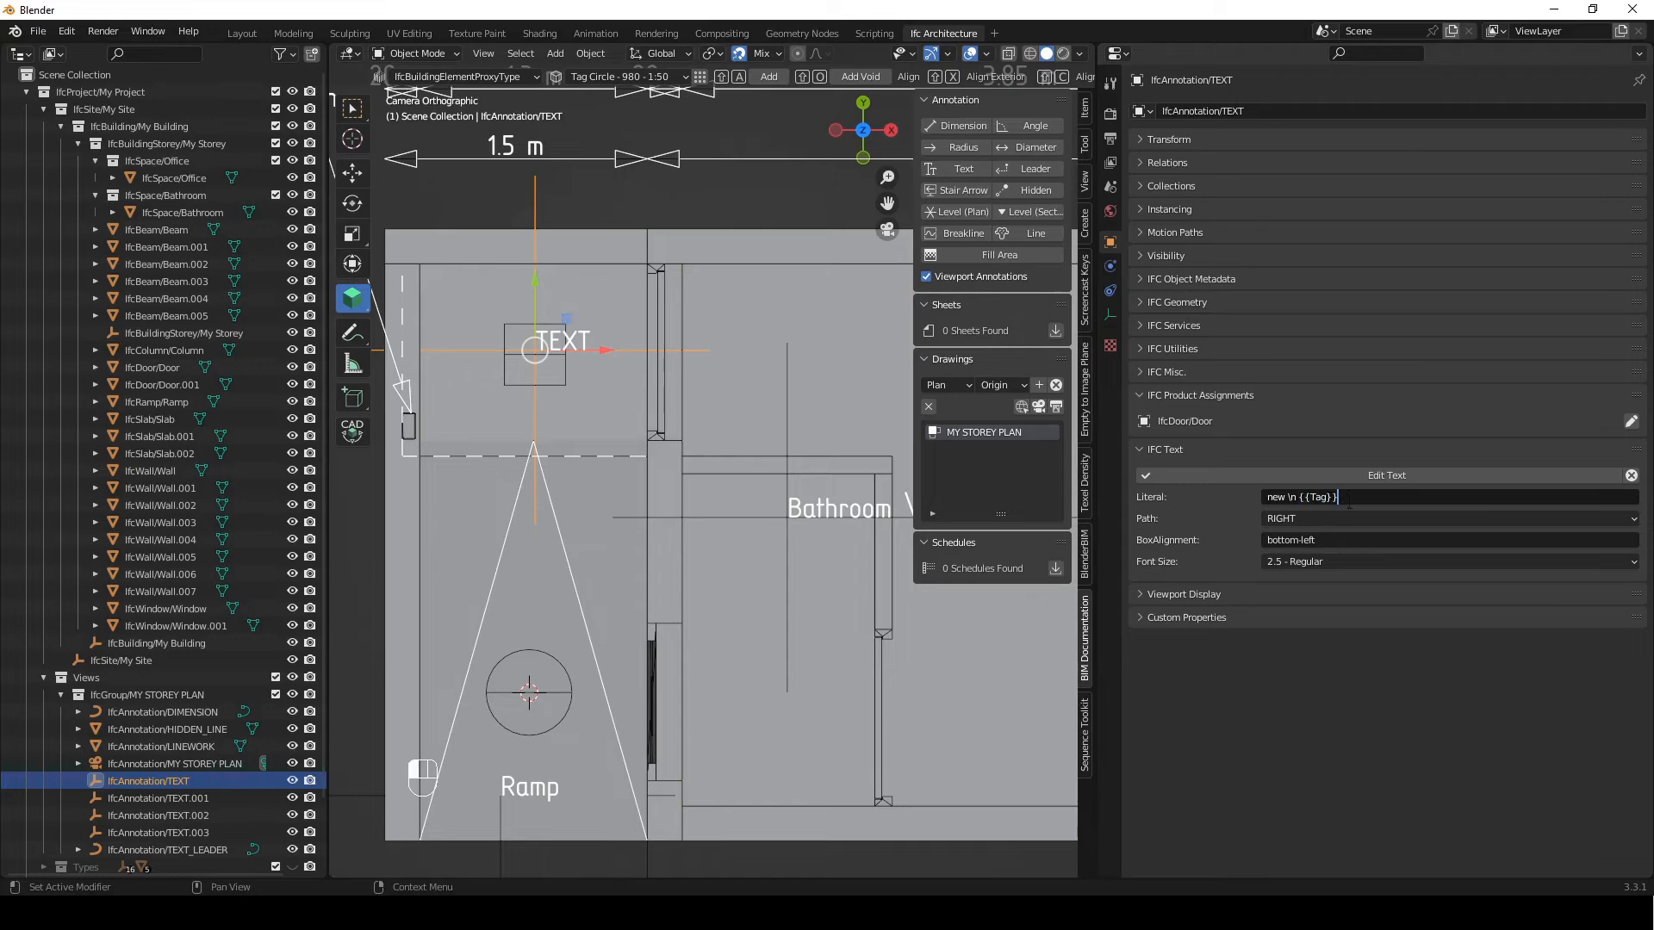
# Set the rectangle tag text's box alignment to bottom-middle and apply the text edits
pyautogui.click(1313, 542)
pyautogui.doubleClick(1306, 540)
pyautogui.write('middle')
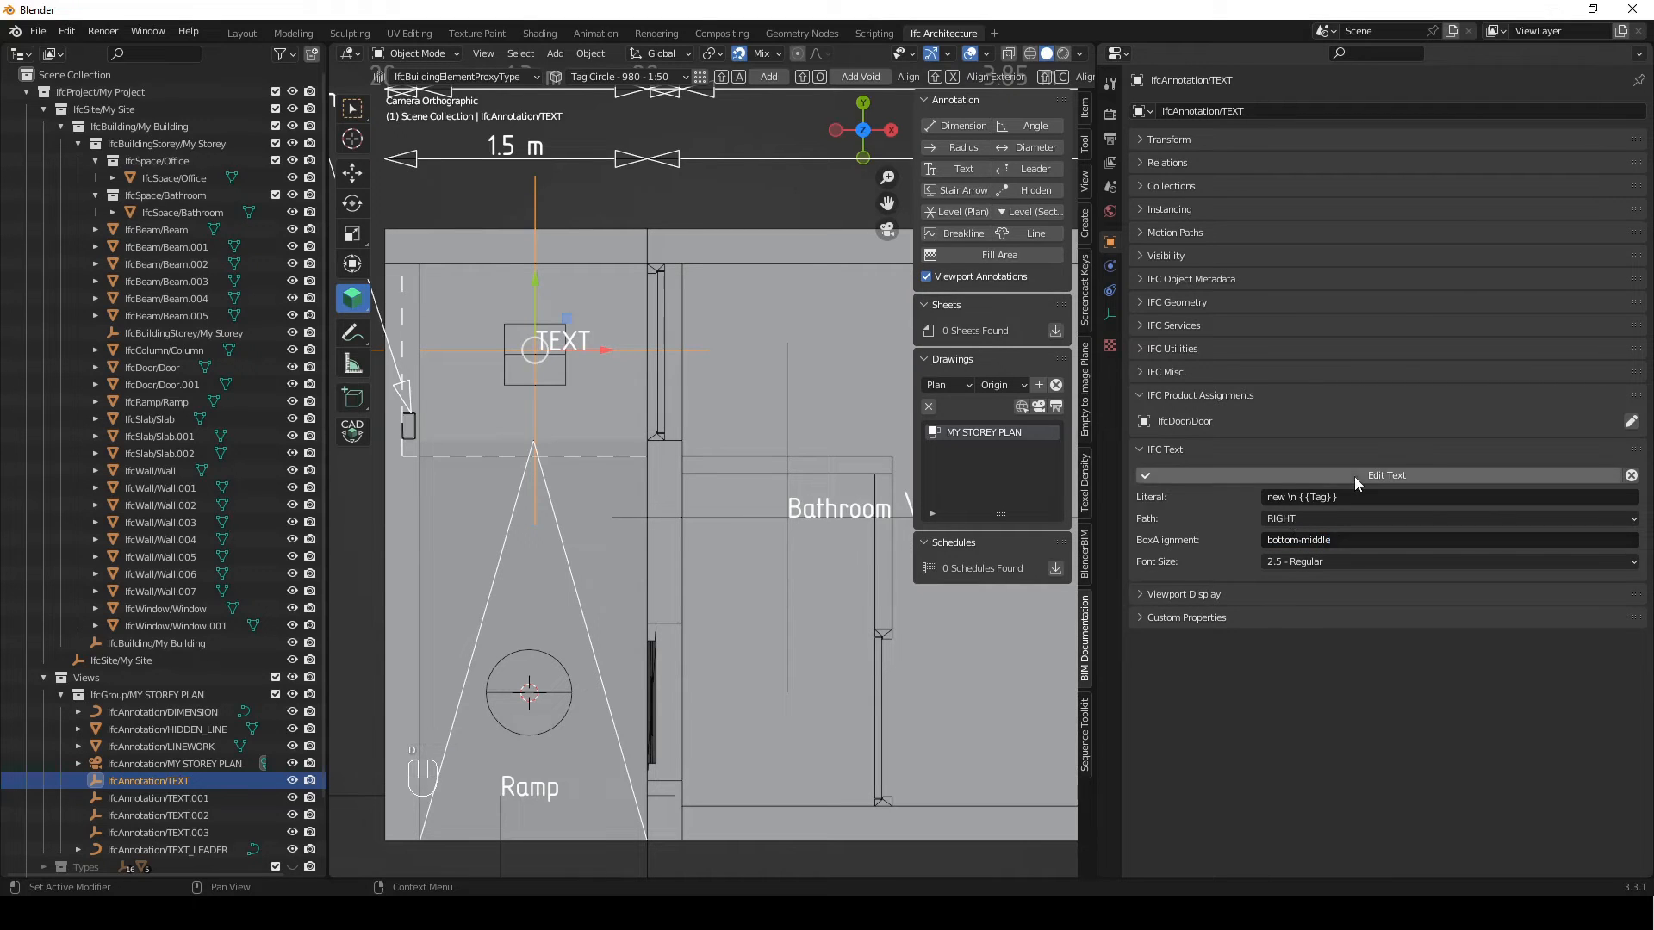
pyautogui.click(1354, 477)
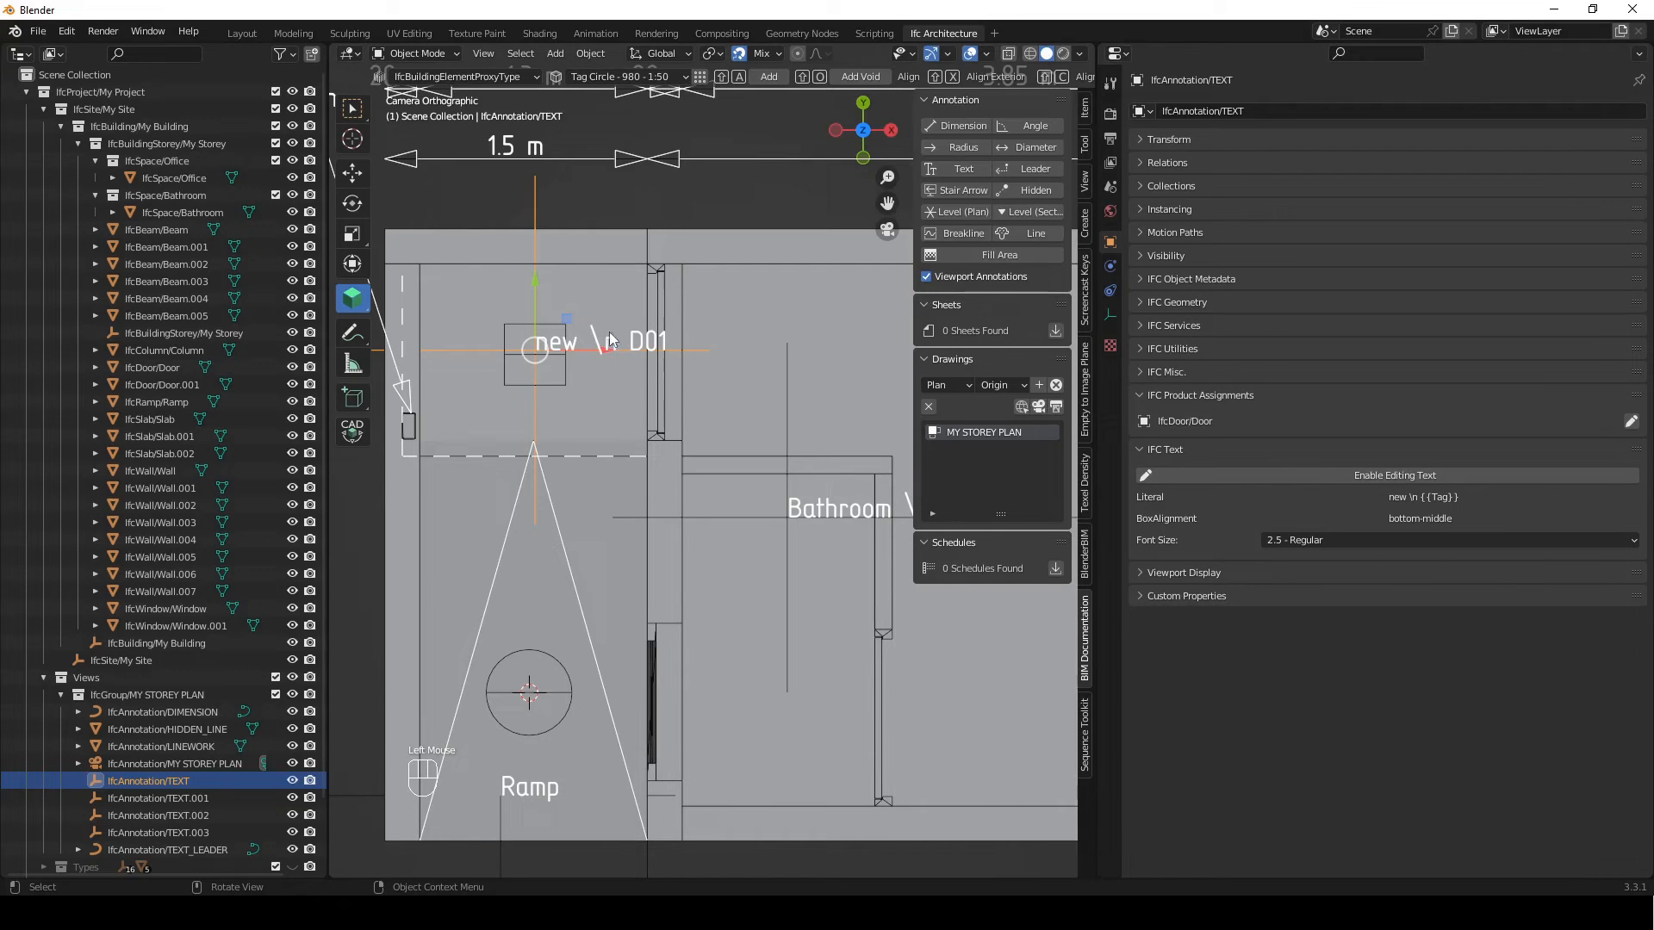
# Add another text annotation to the drawing and move it to the centre of the circle tag on the ramp
pyautogui.keyDown('shift'); pyautogui.moveTo(685, 753); pyautogui.dragTo(733, 669, button='middle'); pyautogui.keyUp('shift')
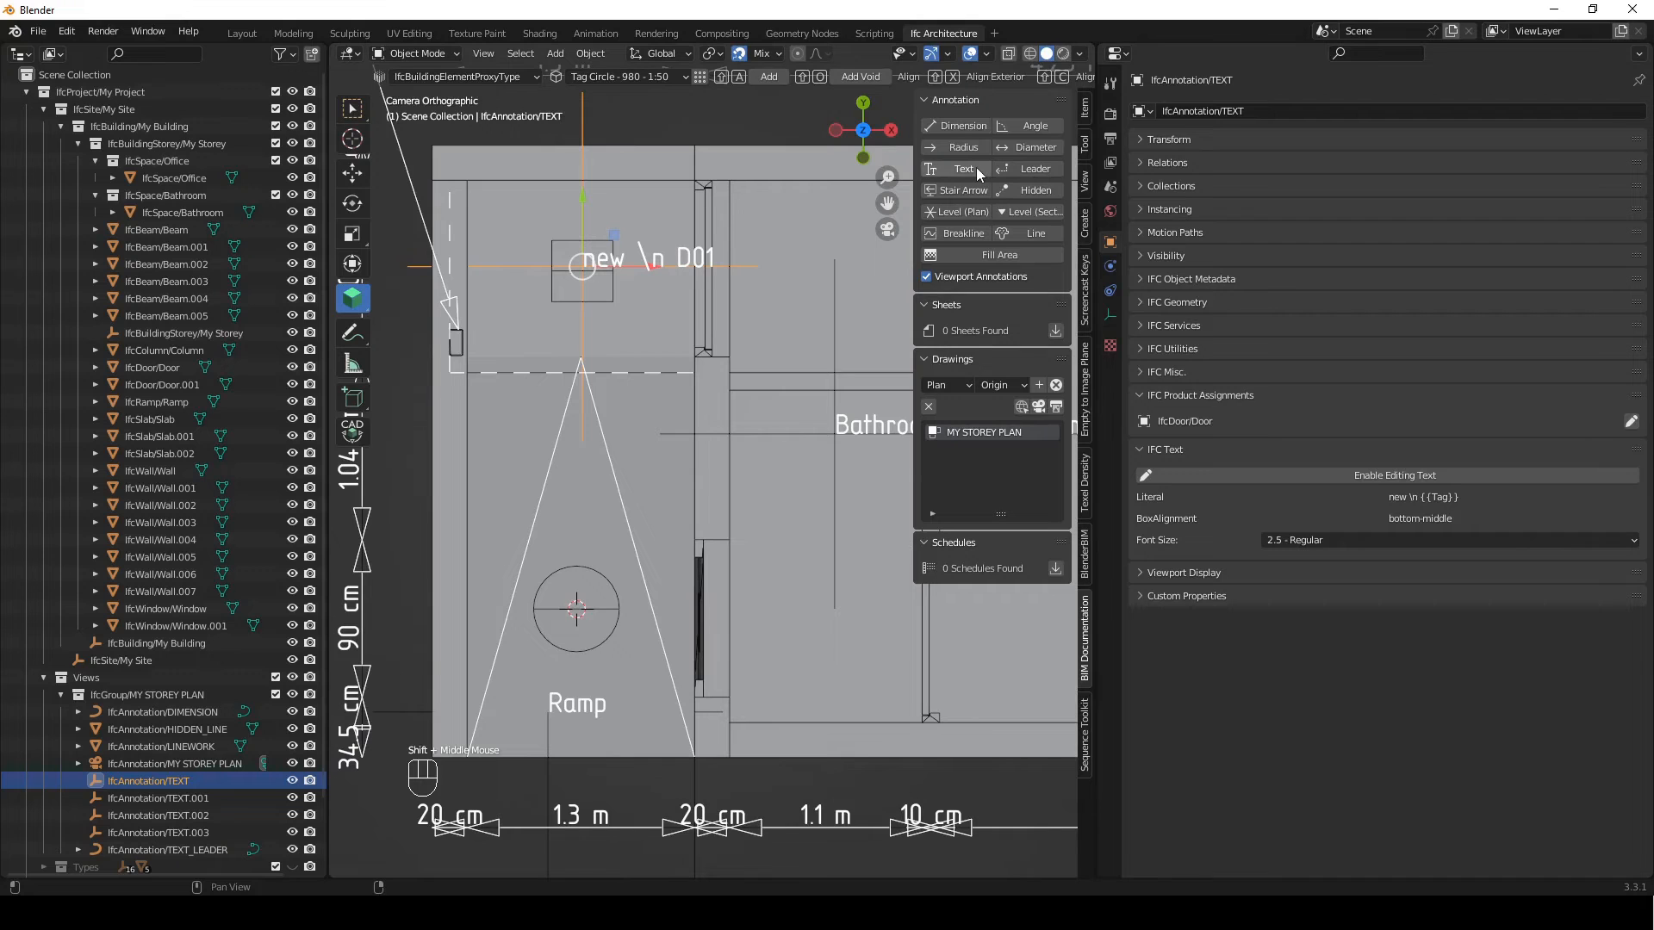
pyautogui.click(973, 175)
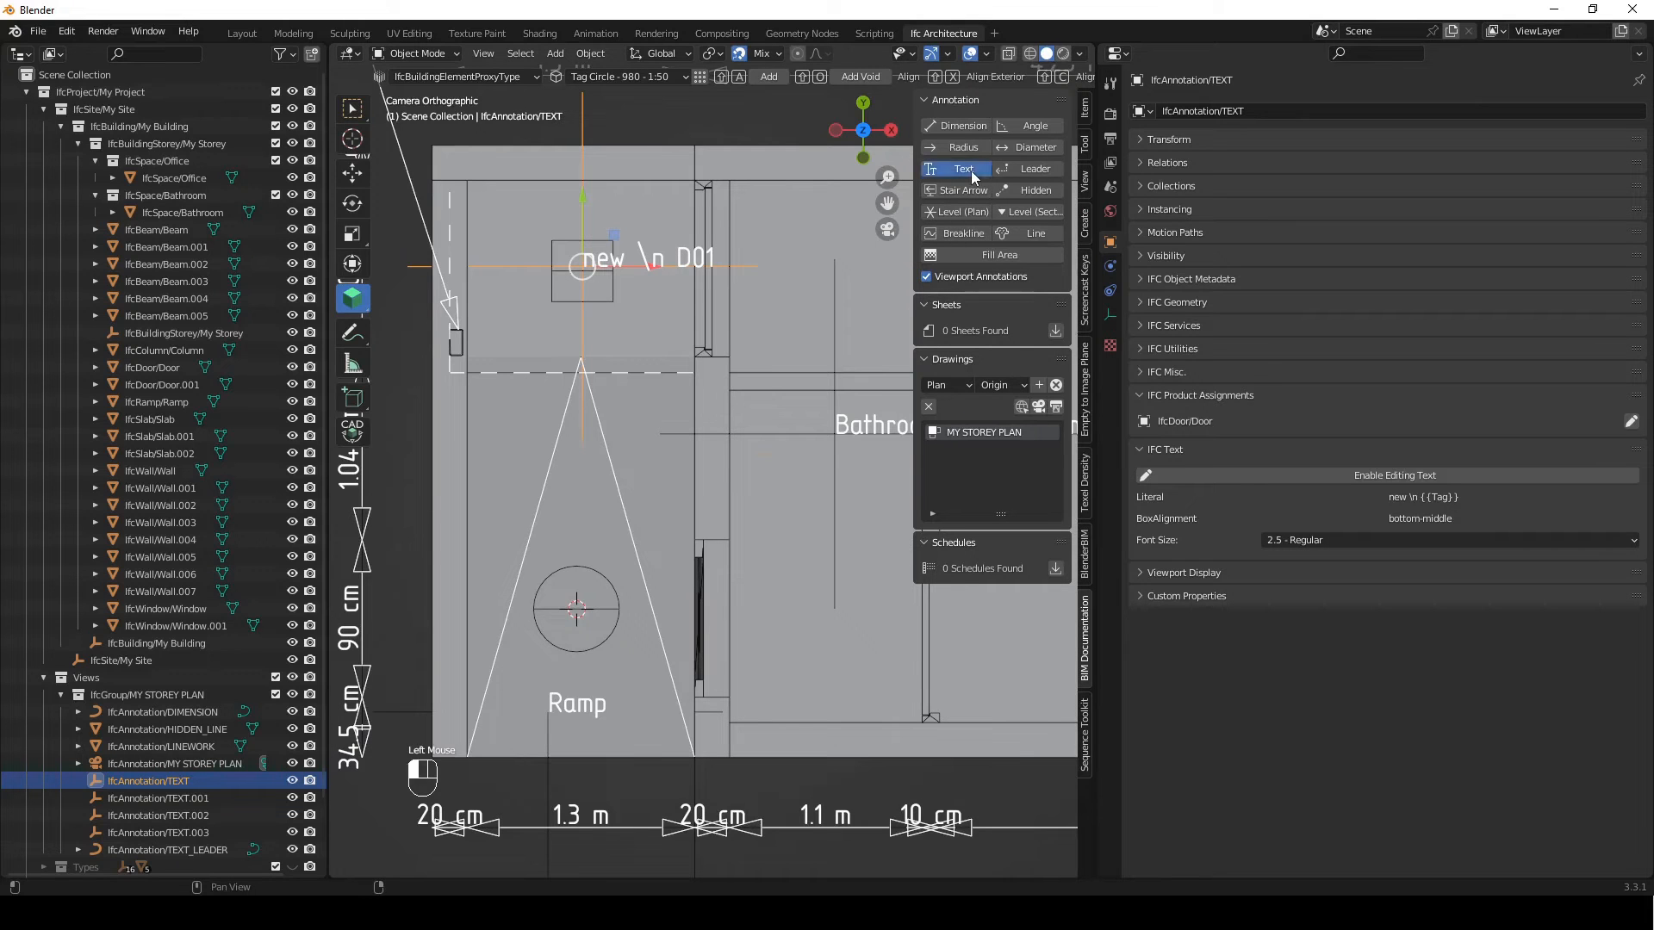
pyautogui.scroll(-4, 851, 487)
pyautogui.keyDown('shift'); pyautogui.moveTo(827, 457); pyautogui.dragTo(787, 461, button='middle'); pyautogui.keyUp('shift')
pyautogui.scroll(2, 788, 458)
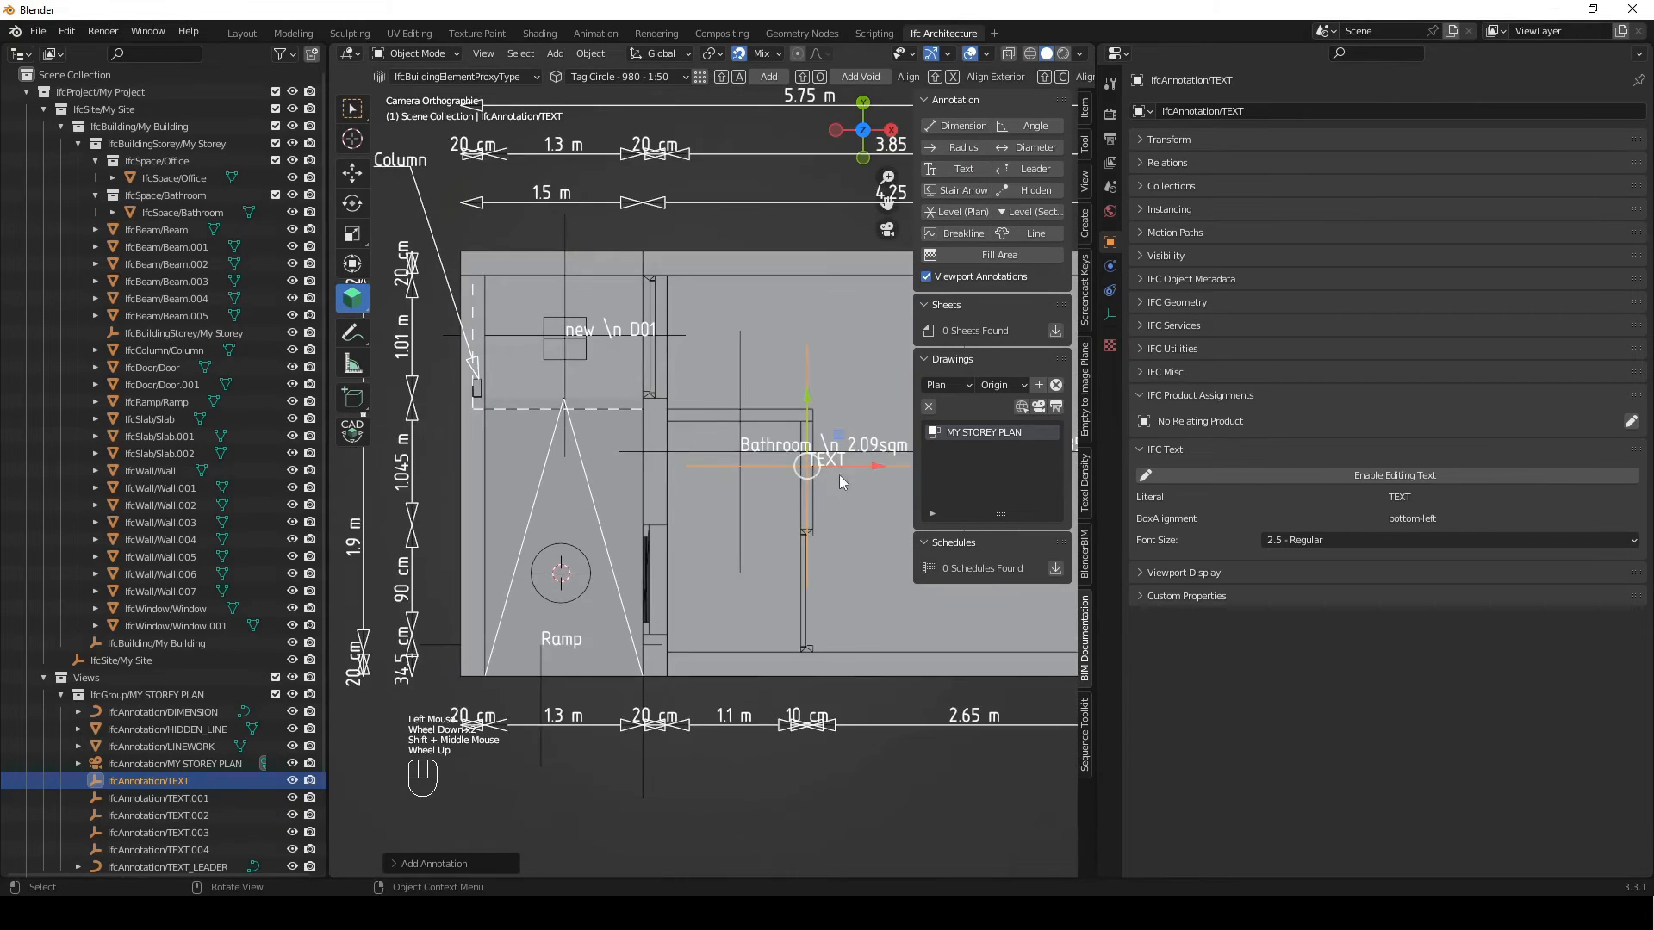
pyautogui.press('g')
pyautogui.click(593, 540)
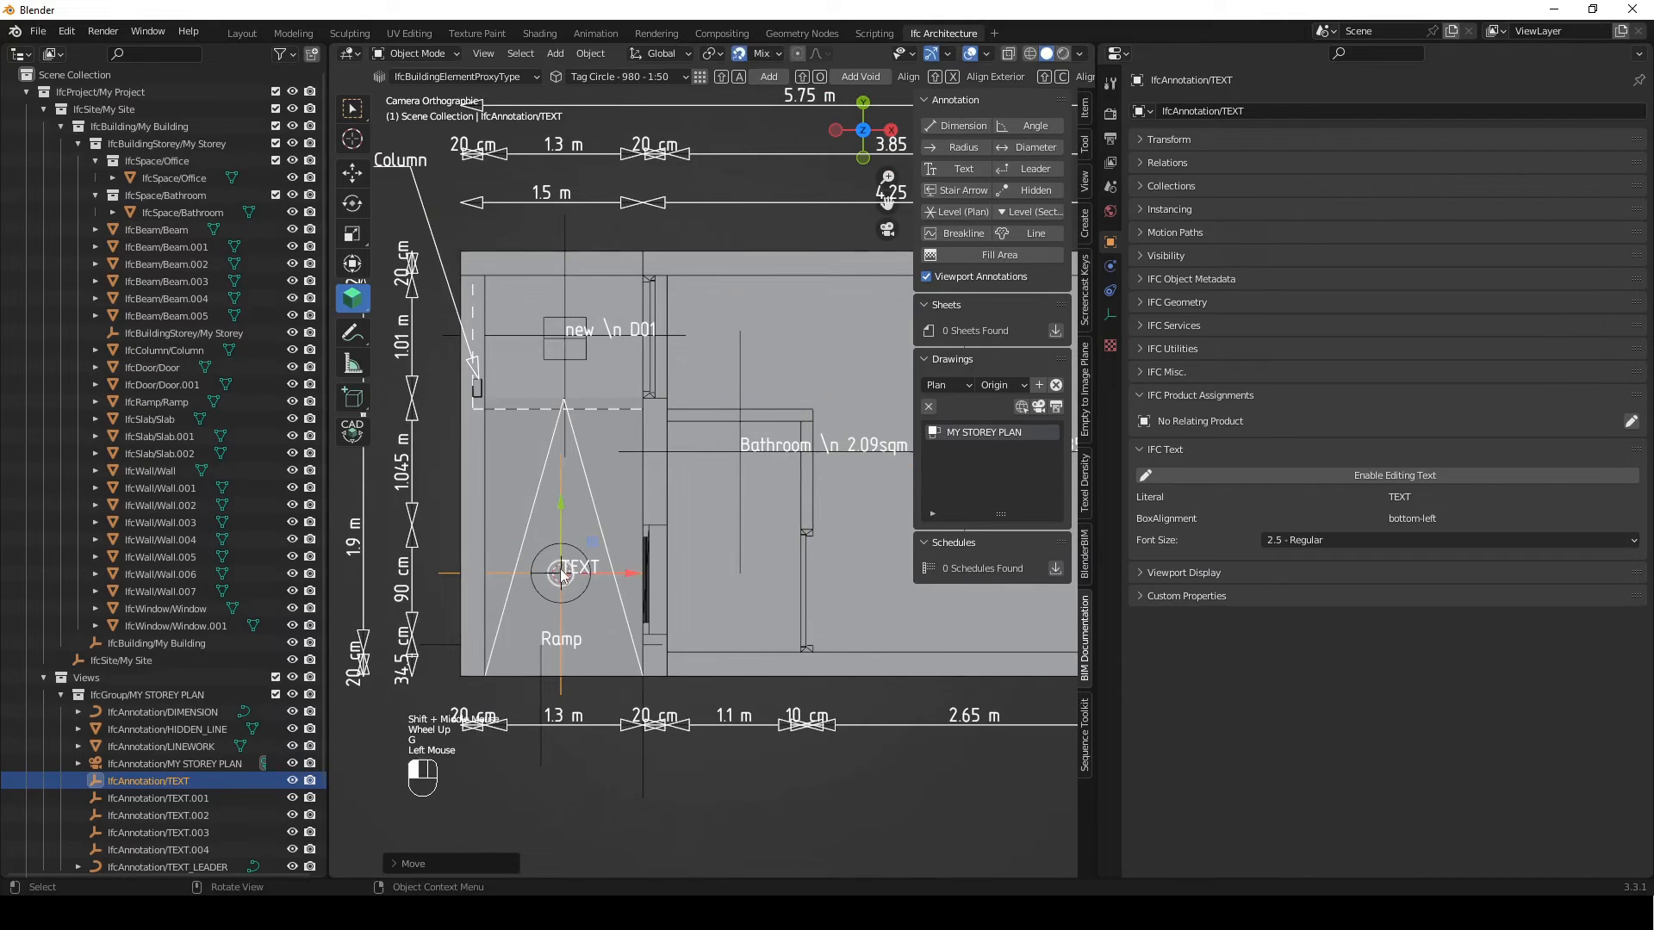
# Move the circle tag's text annotation 25 mm along the Y axis
pyautogui.press('g')
pyautogui.press('y')
pyautogui.press('KP_2')
pyautogui.press('KP_5')
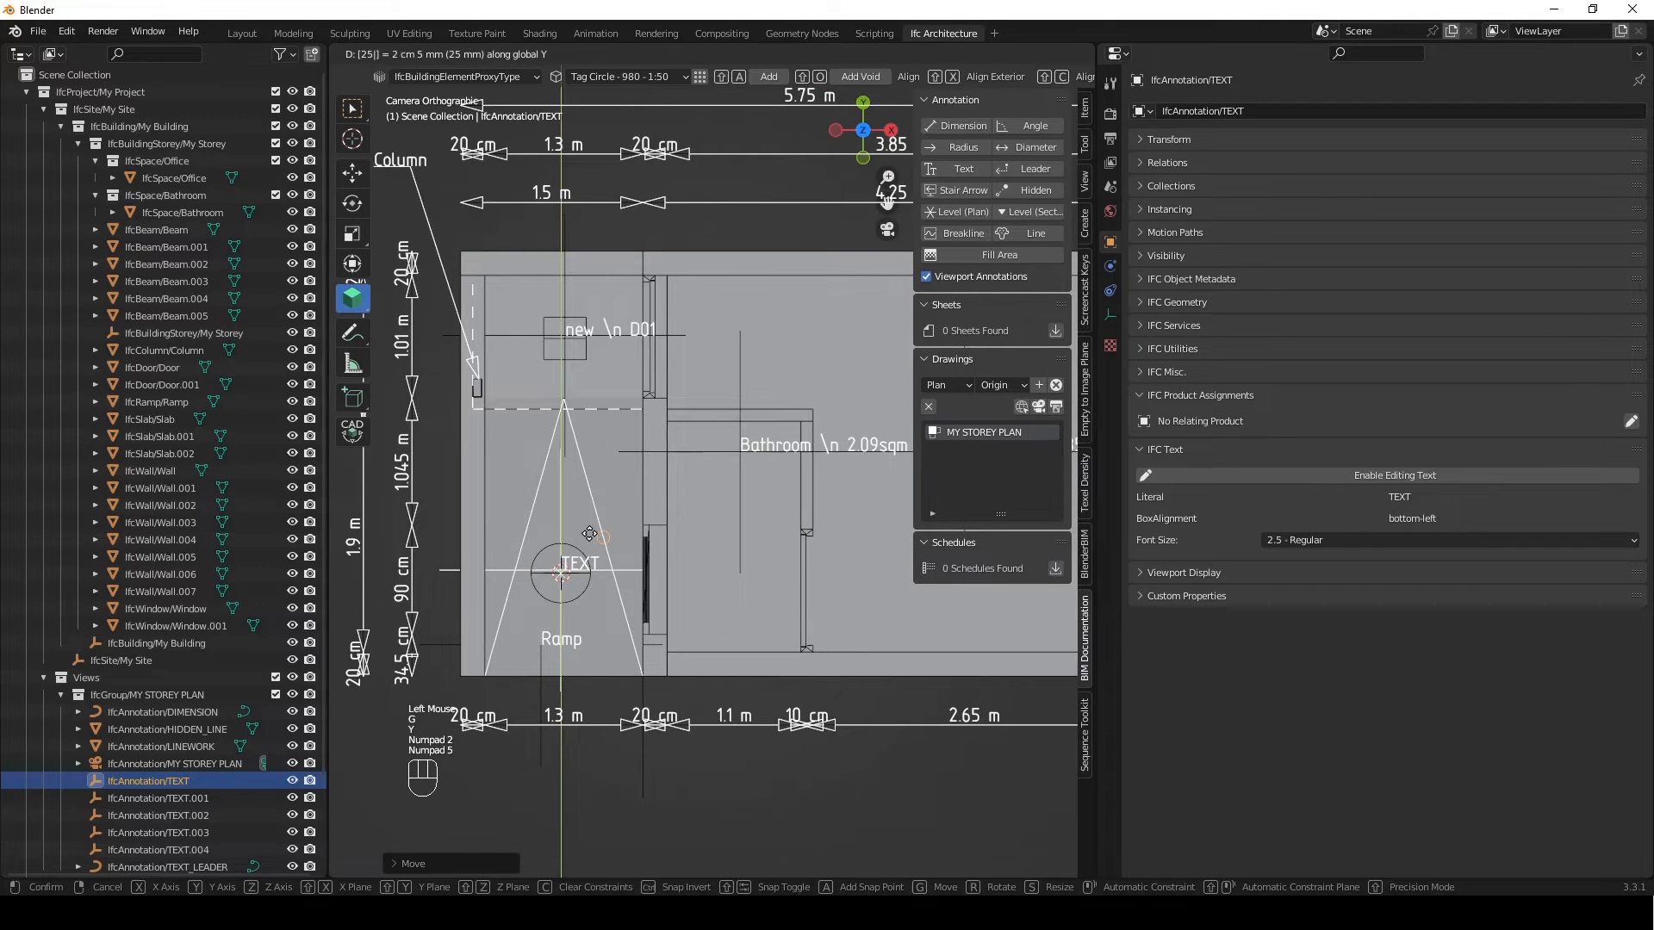
pyautogui.press('Return')
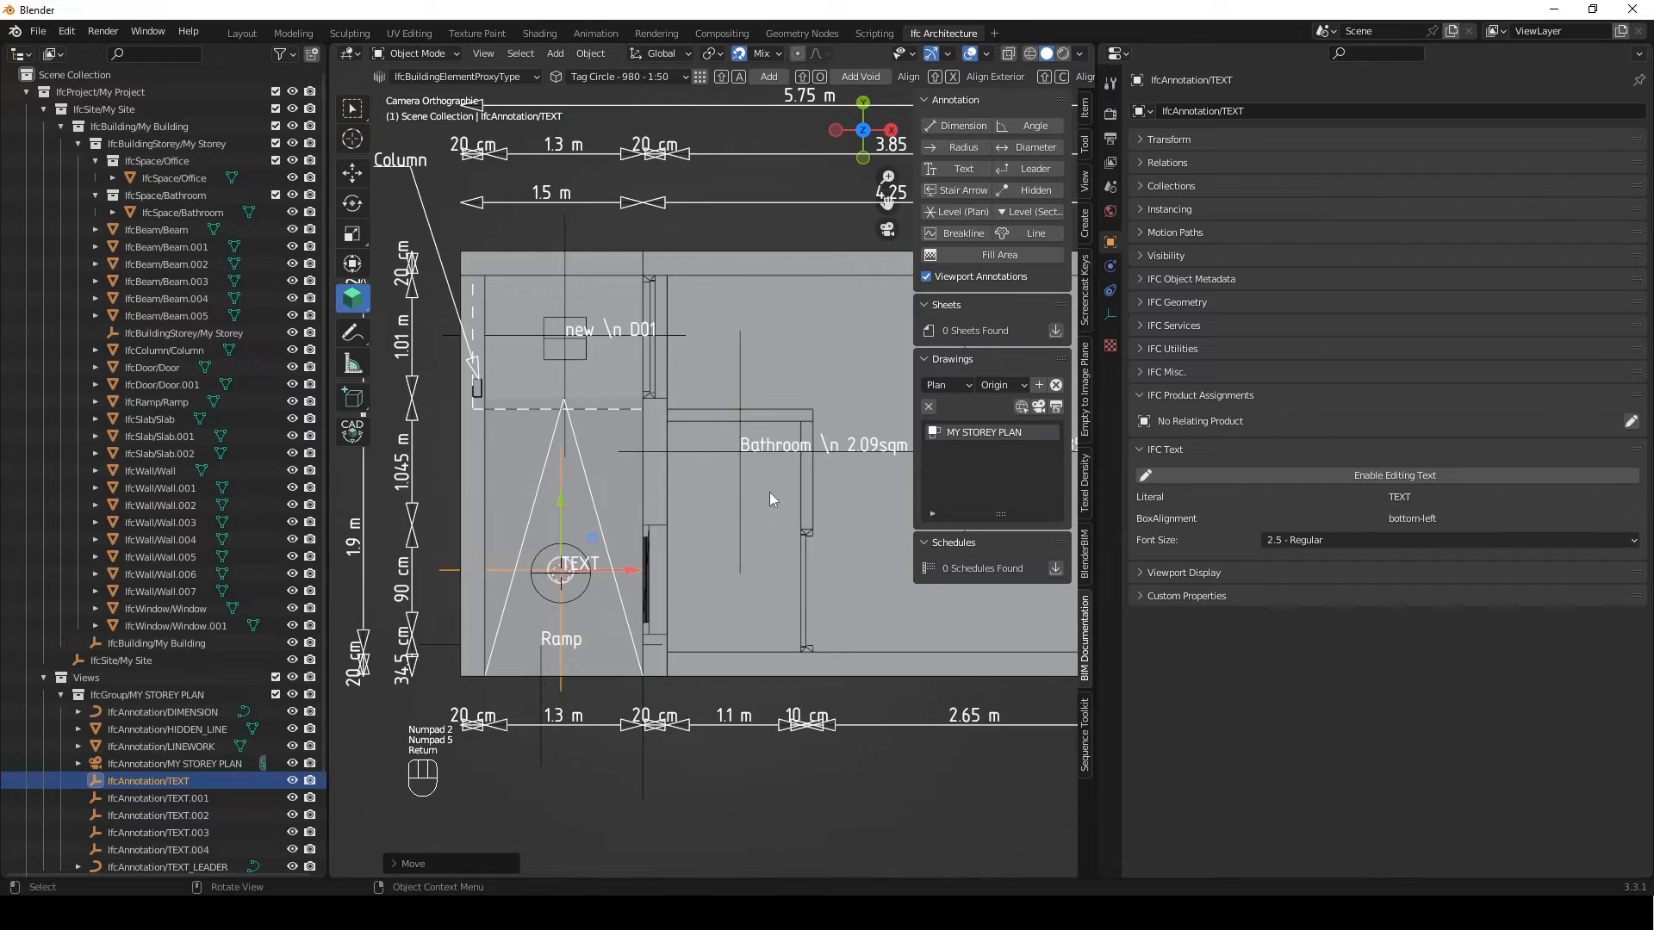
# Assign IfcWindow/Window as the related product of the circle tag's text annotation
pyautogui.click(1630, 421)
pyautogui.click(1595, 421)
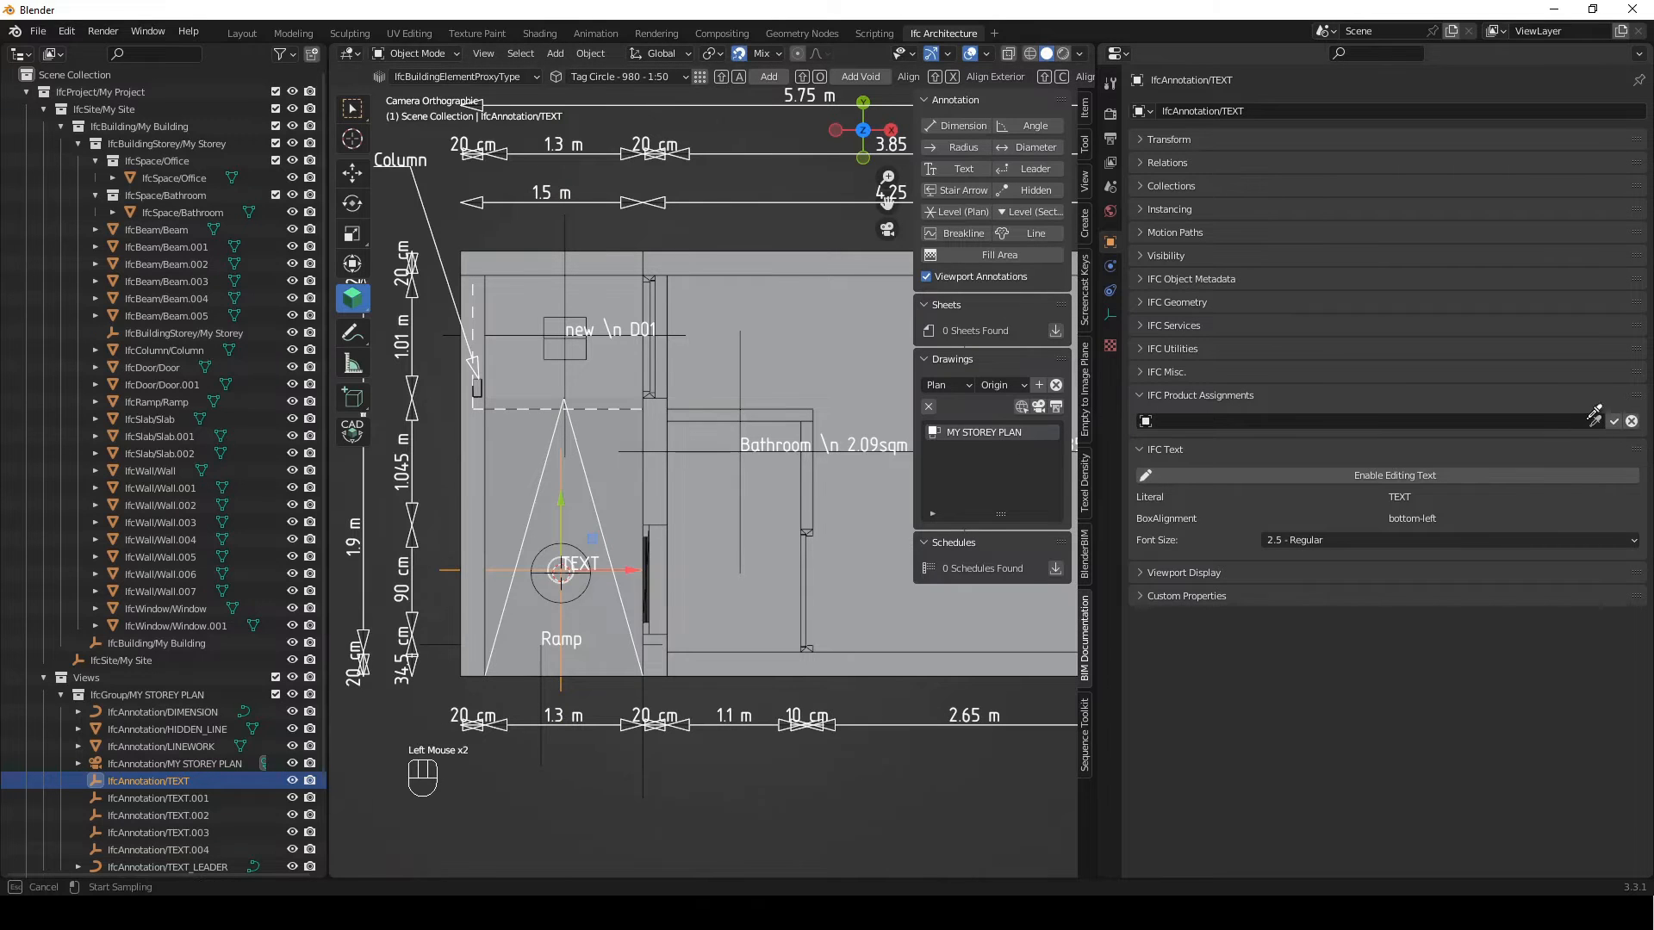
pyautogui.click(646, 554)
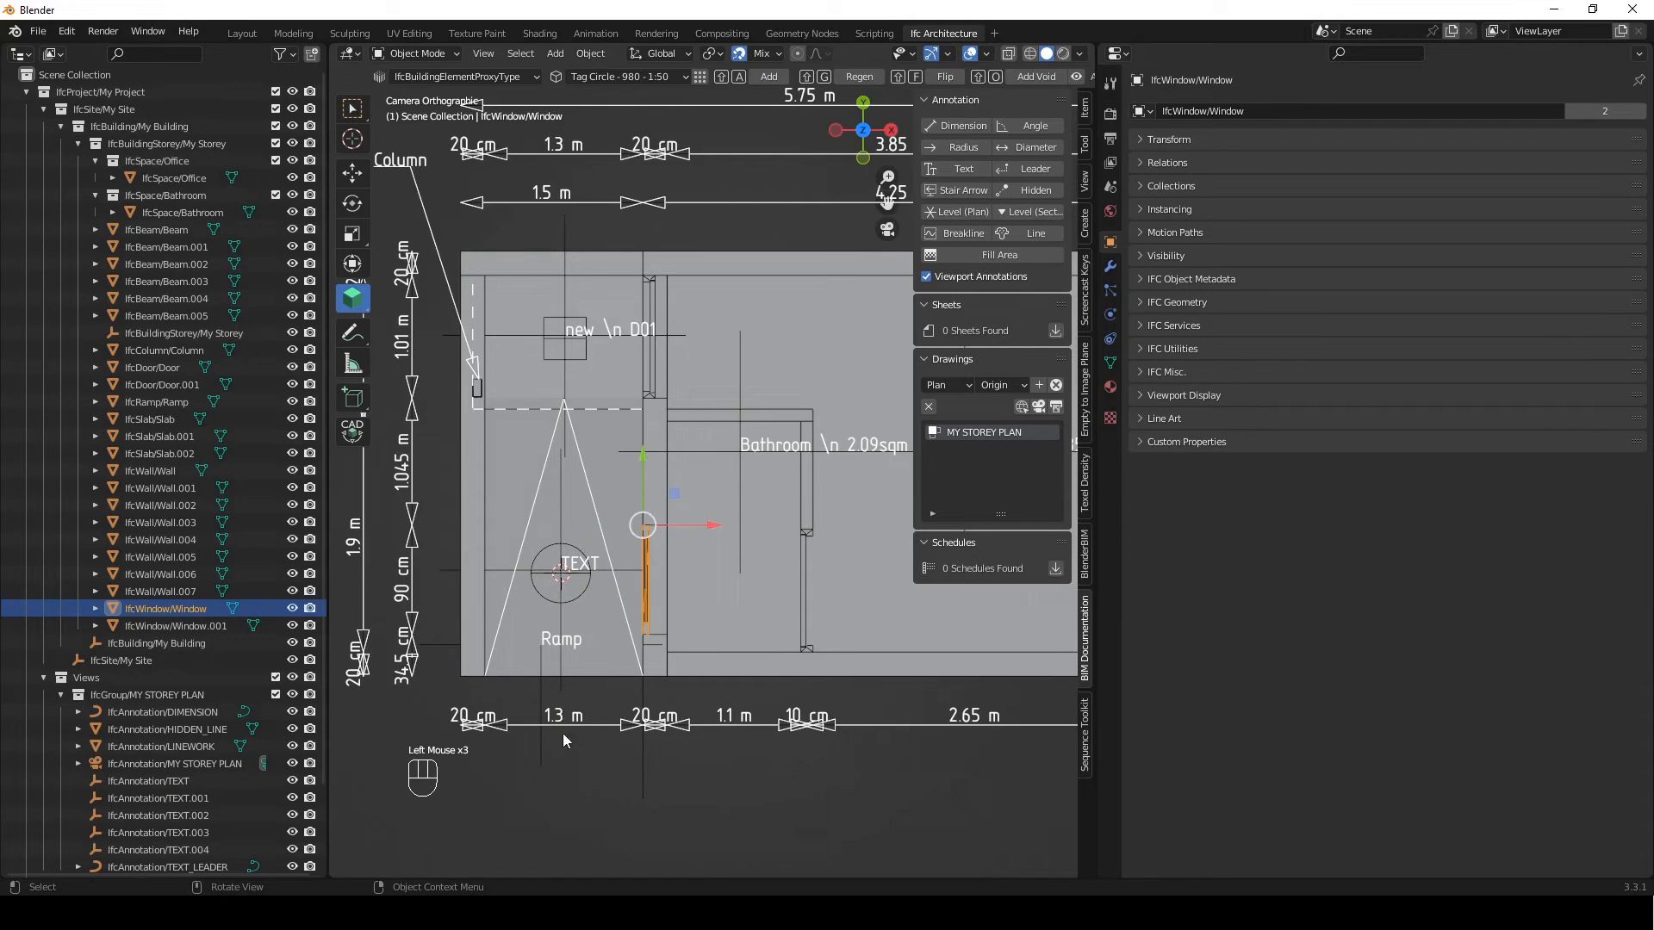
pyautogui.click(560, 689)
pyautogui.click(1614, 422)
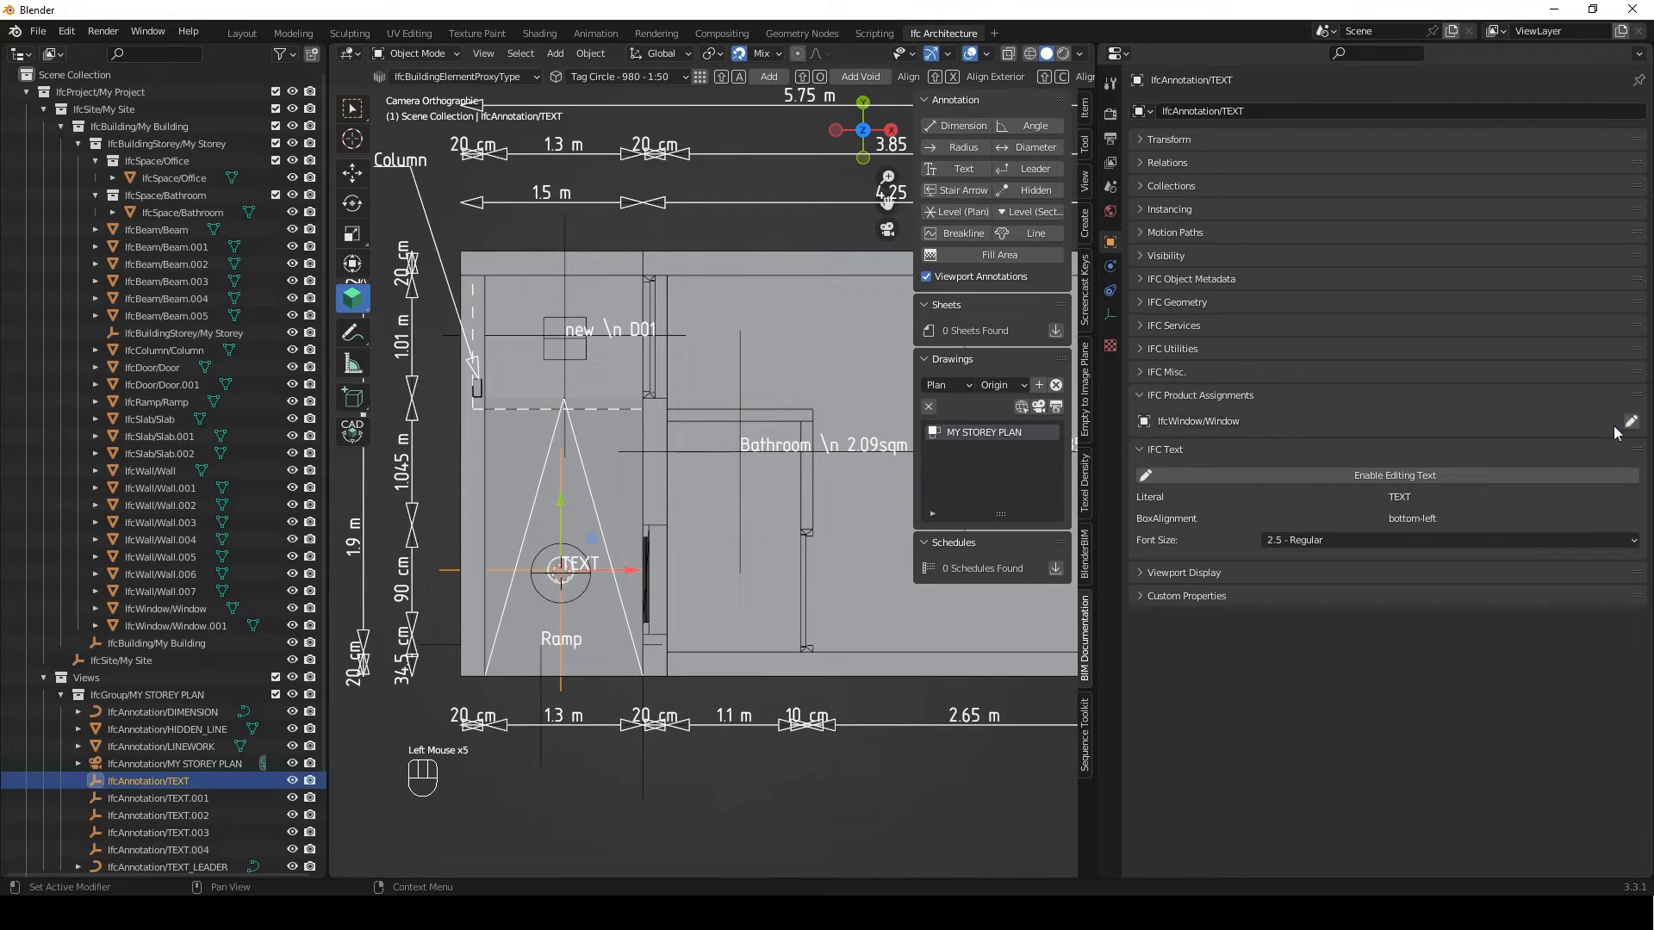
# Set the Tag attribute of IfcWindow/Window to W01 and save its attributes
pyautogui.click(648, 569)
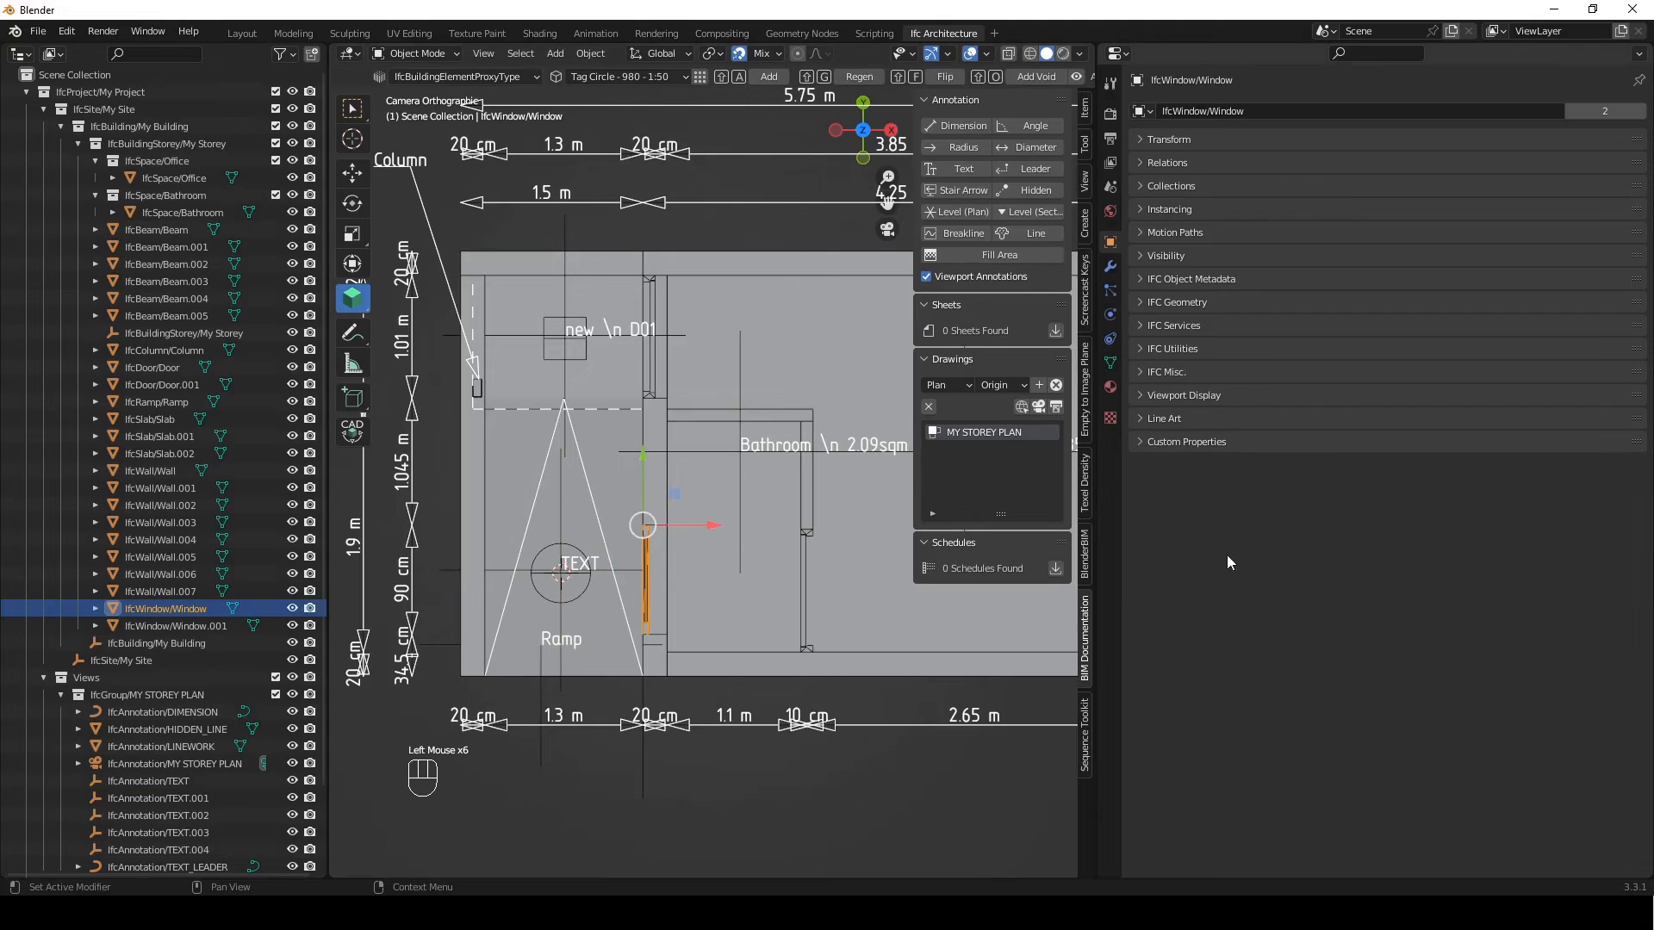
pyautogui.click(1159, 278)
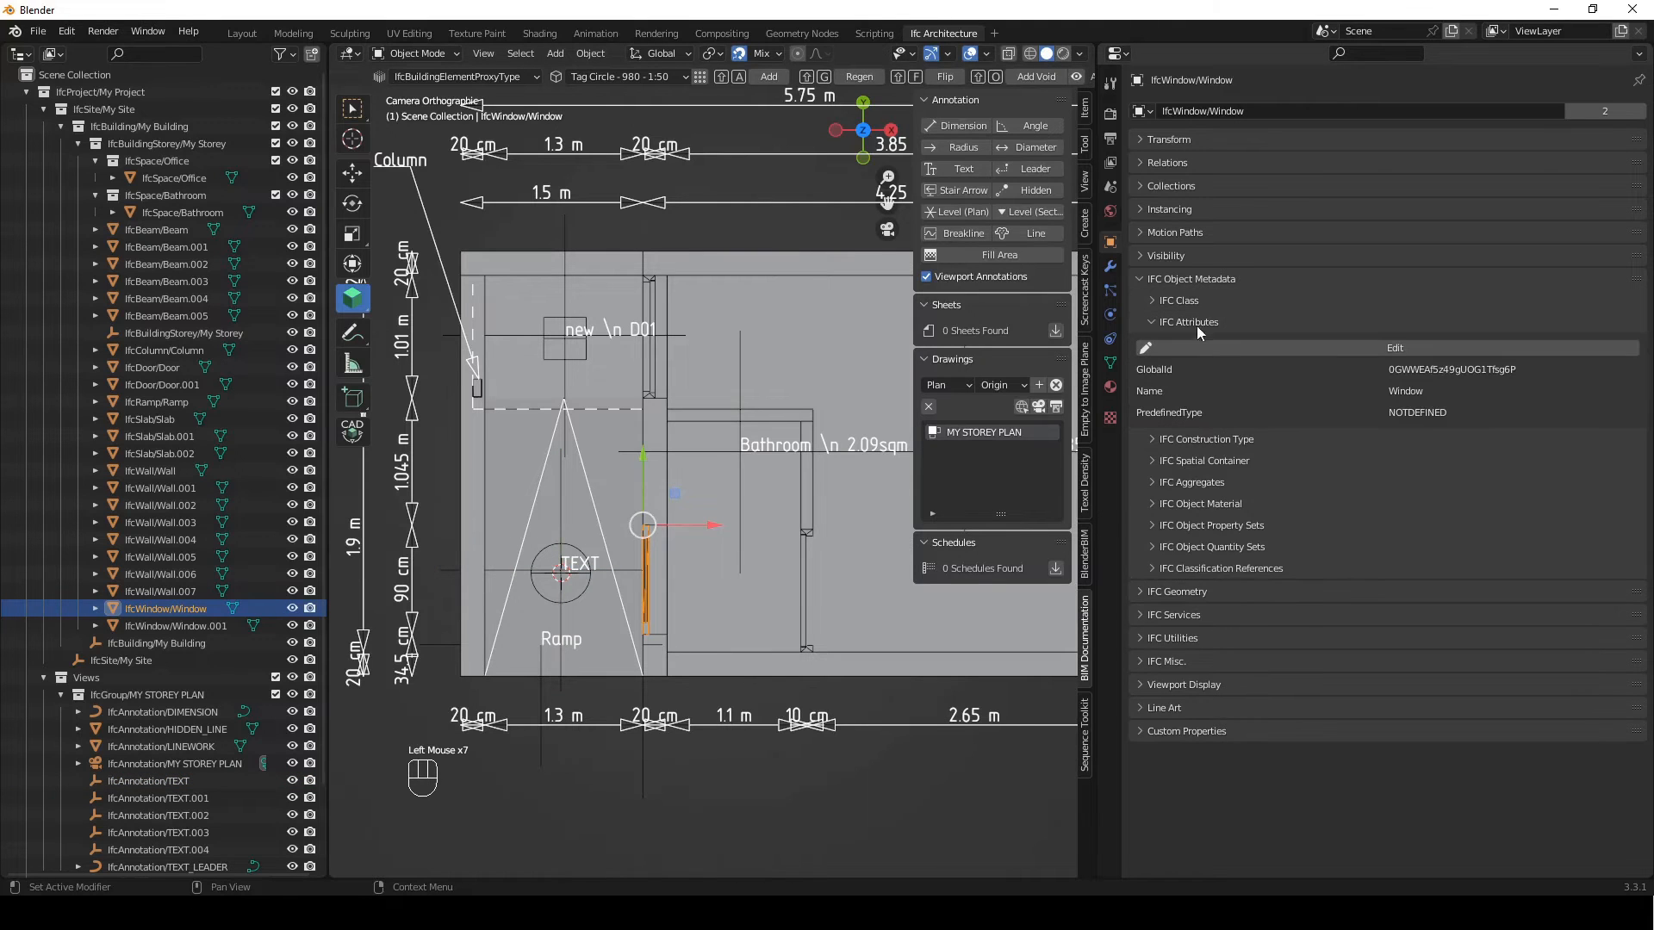
pyautogui.click(1376, 348)
pyautogui.click(1279, 455)
pyautogui.write('W0')
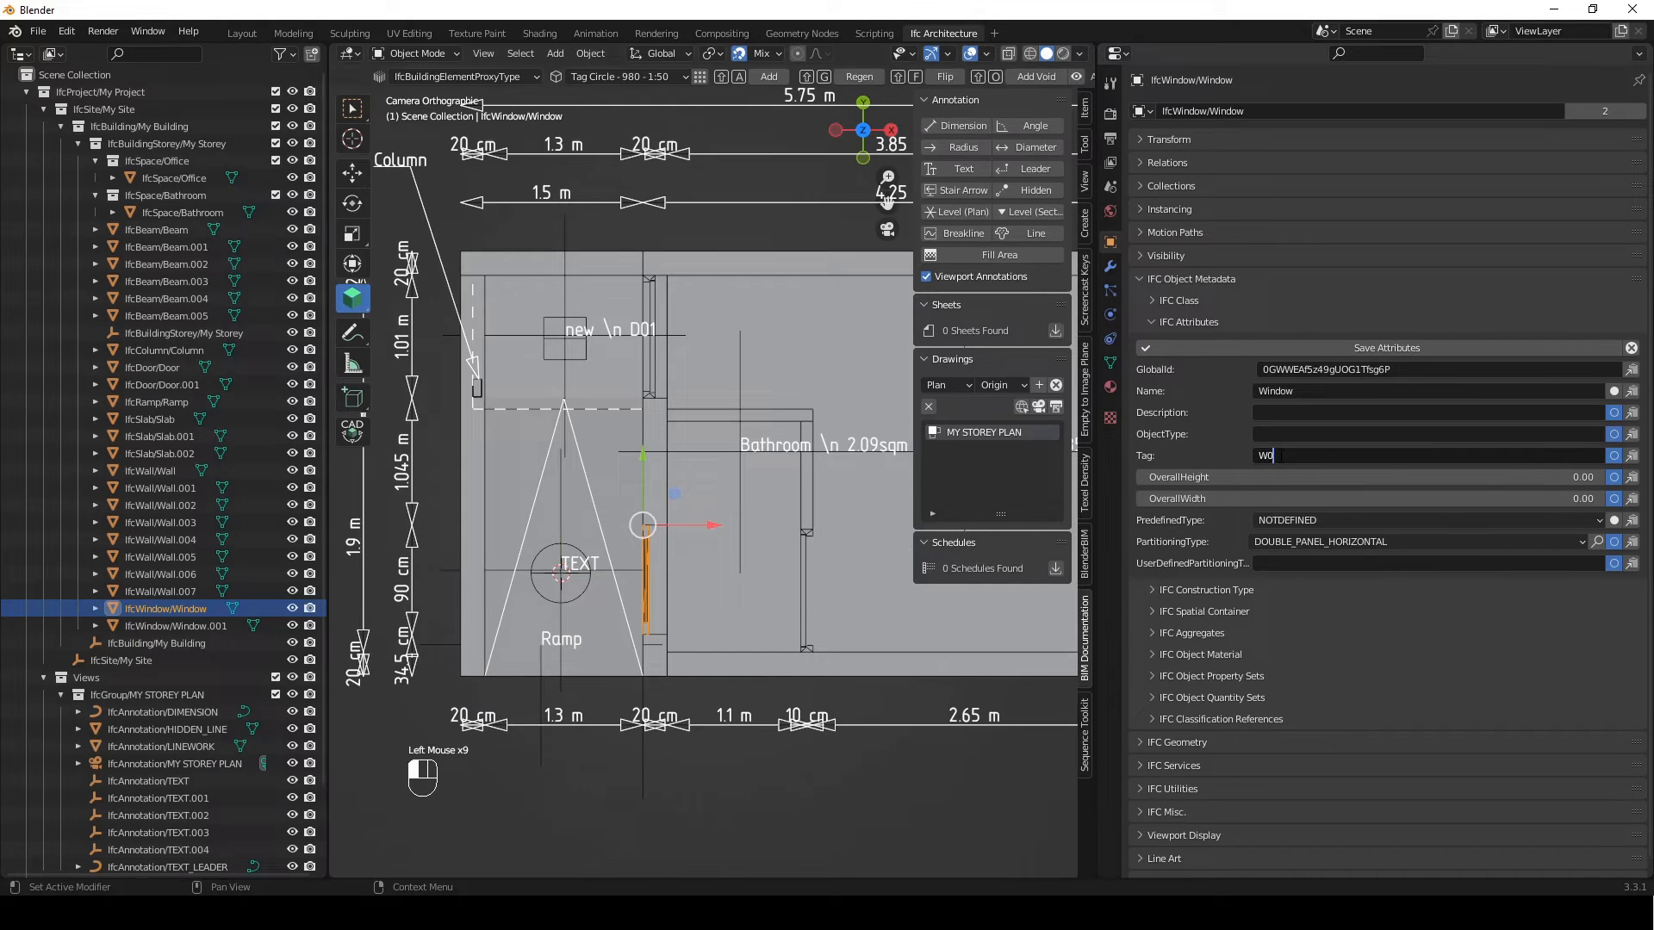
pyautogui.click(1324, 349)
pyautogui.click(1309, 350)
pyautogui.click(1330, 350)
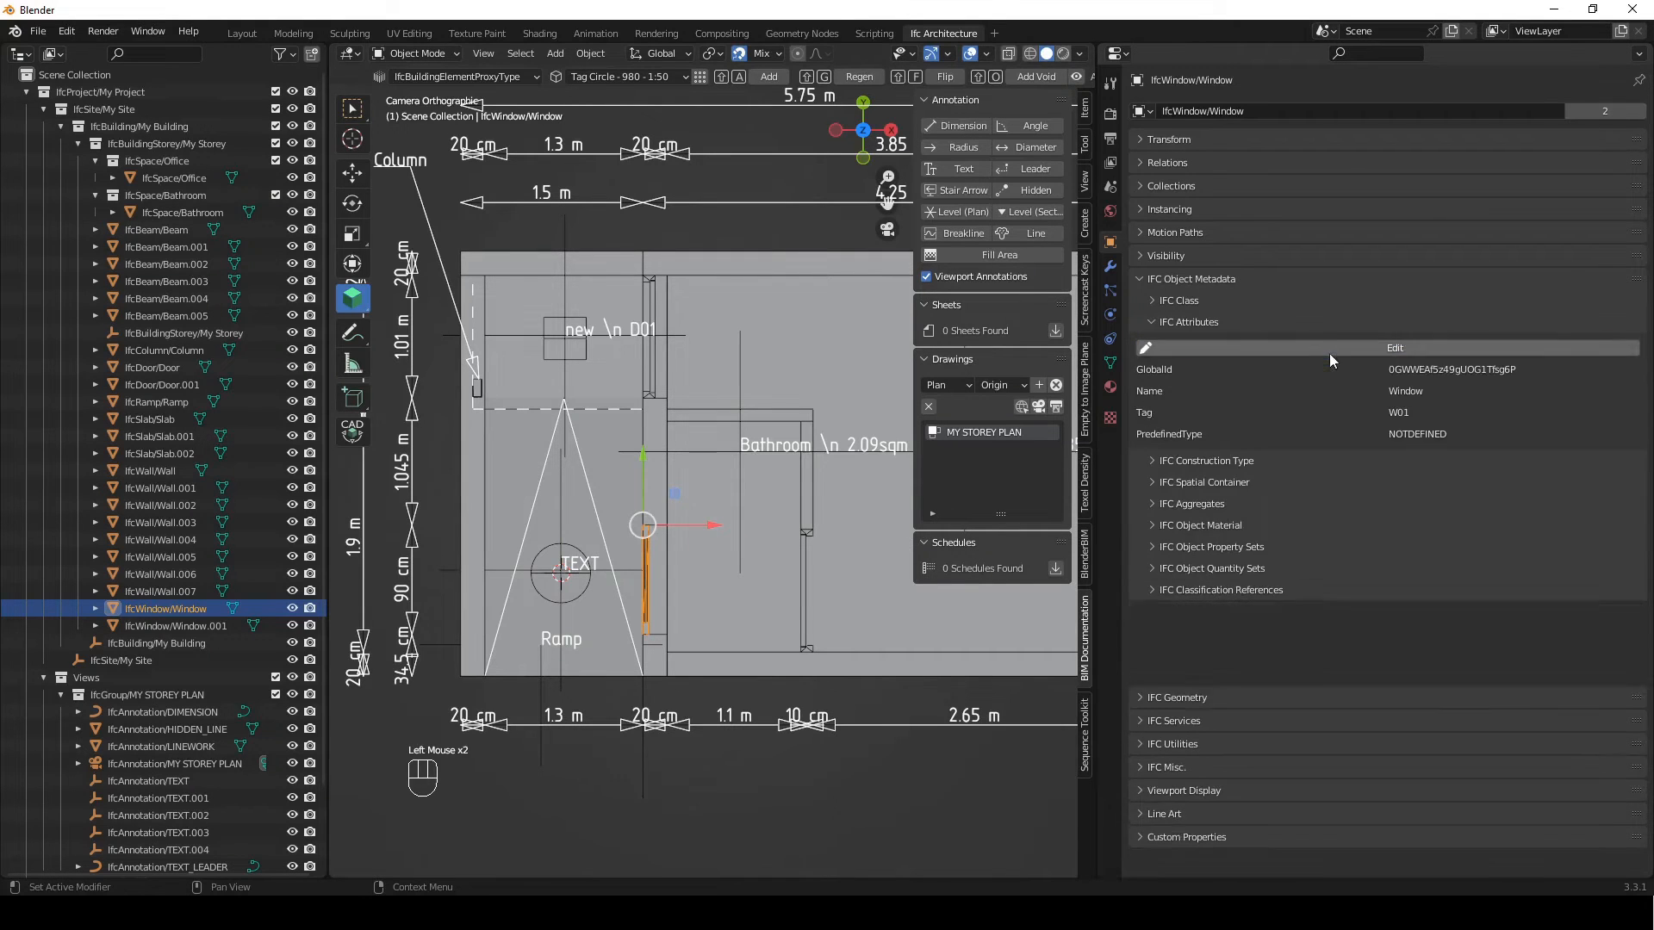
# Replace the literal of the circle tag's text with new \n {{Tag}} and apply it
pyautogui.click(561, 684)
pyautogui.click(1160, 281)
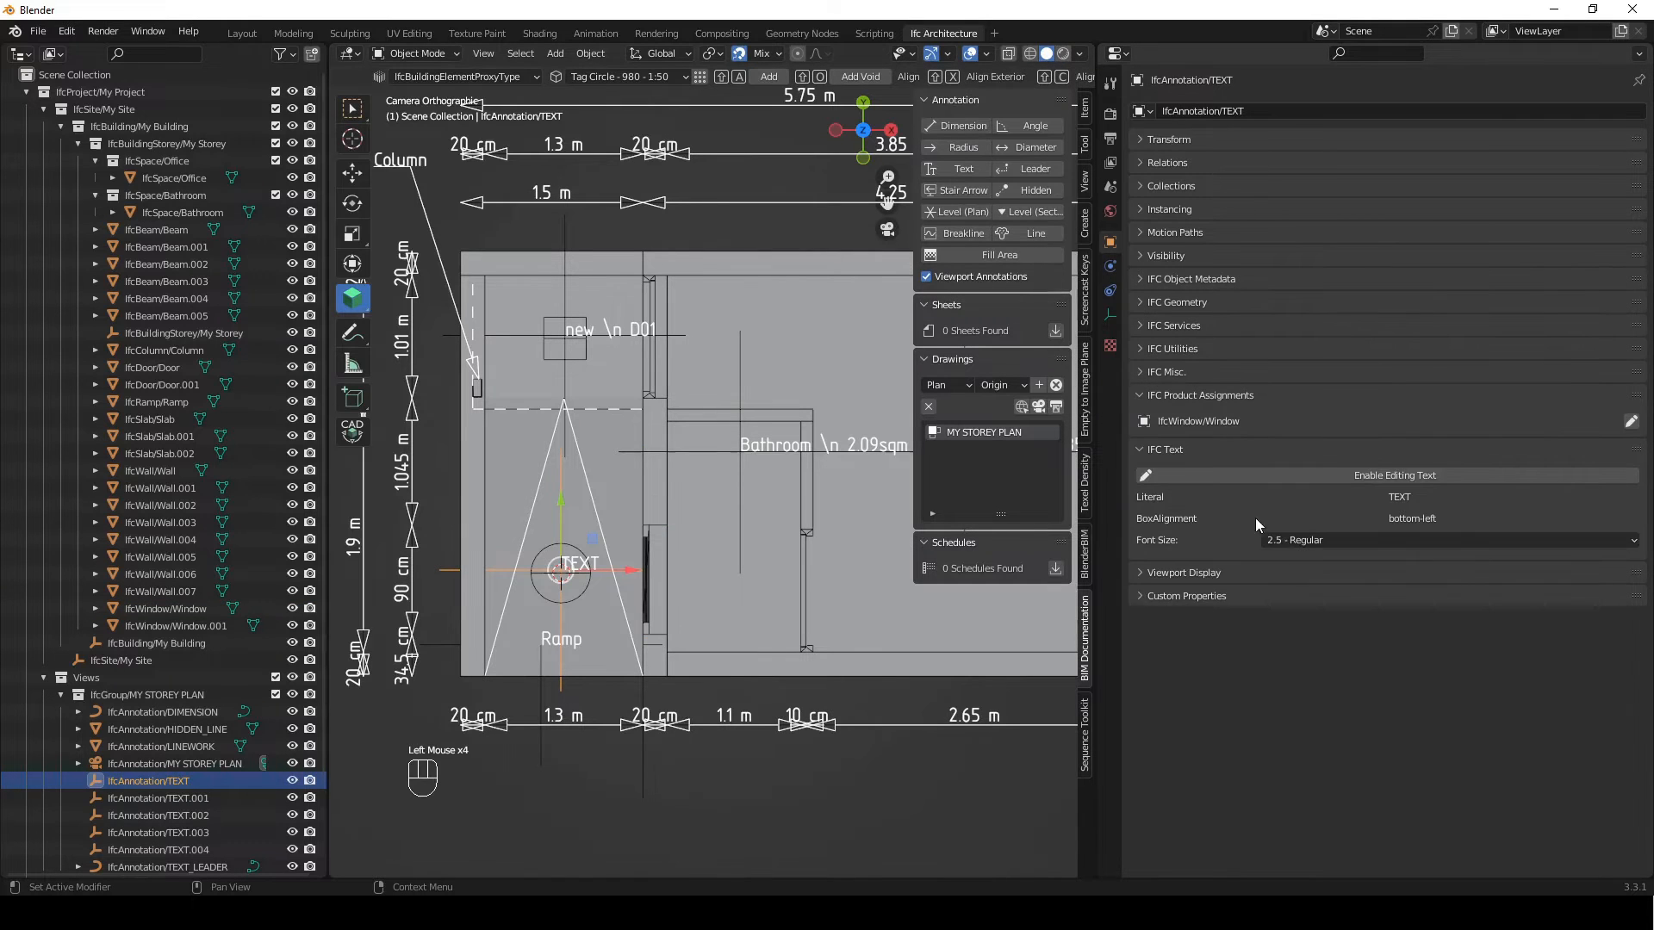
pyautogui.click(1359, 470)
pyautogui.click(1386, 498)
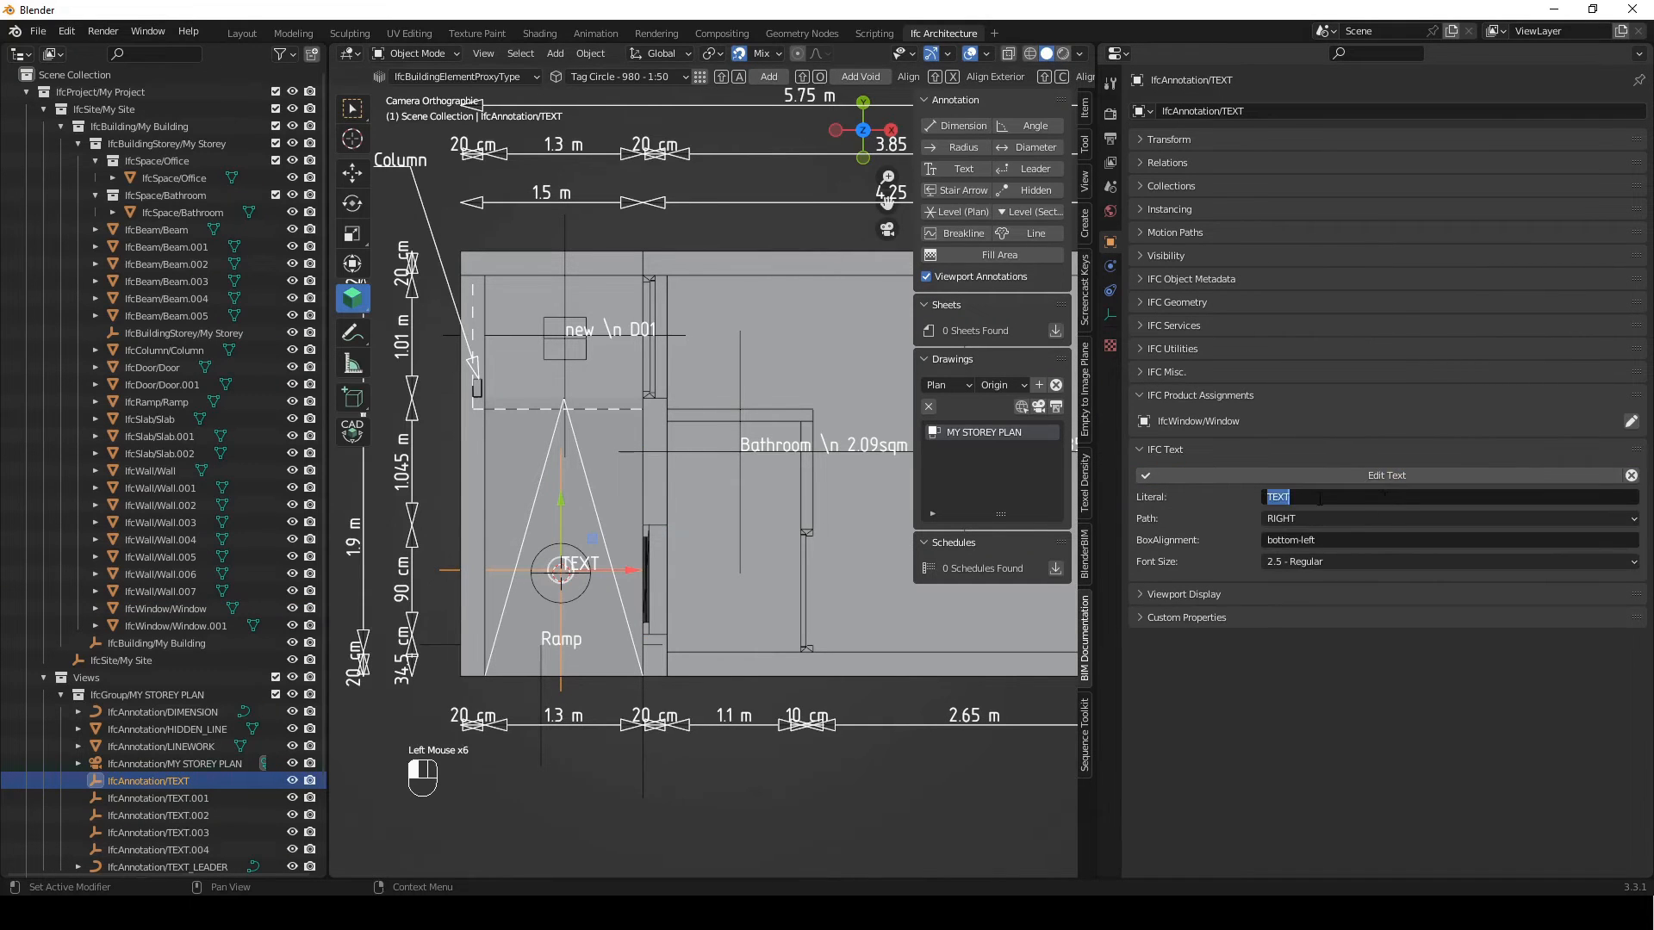
pyautogui.write('new \\n {{Tag}}')
pyautogui.click(1361, 474)
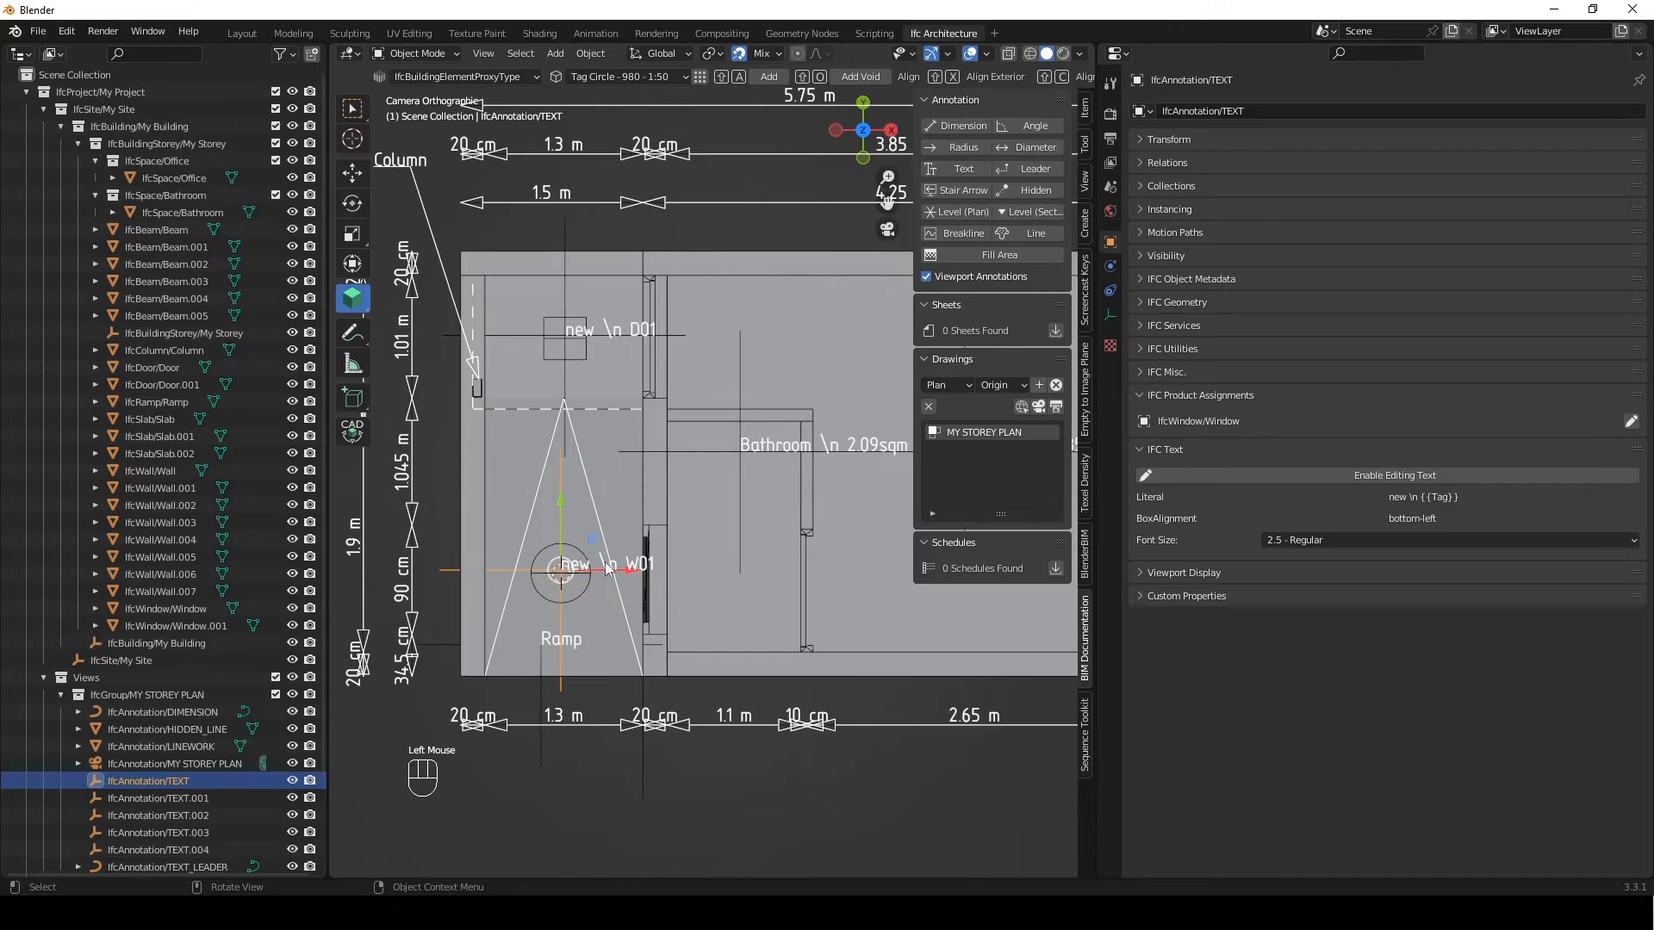
# Set the circle tag text's box alignment to bottom-middle and apply the change
pyautogui.click(1431, 473)
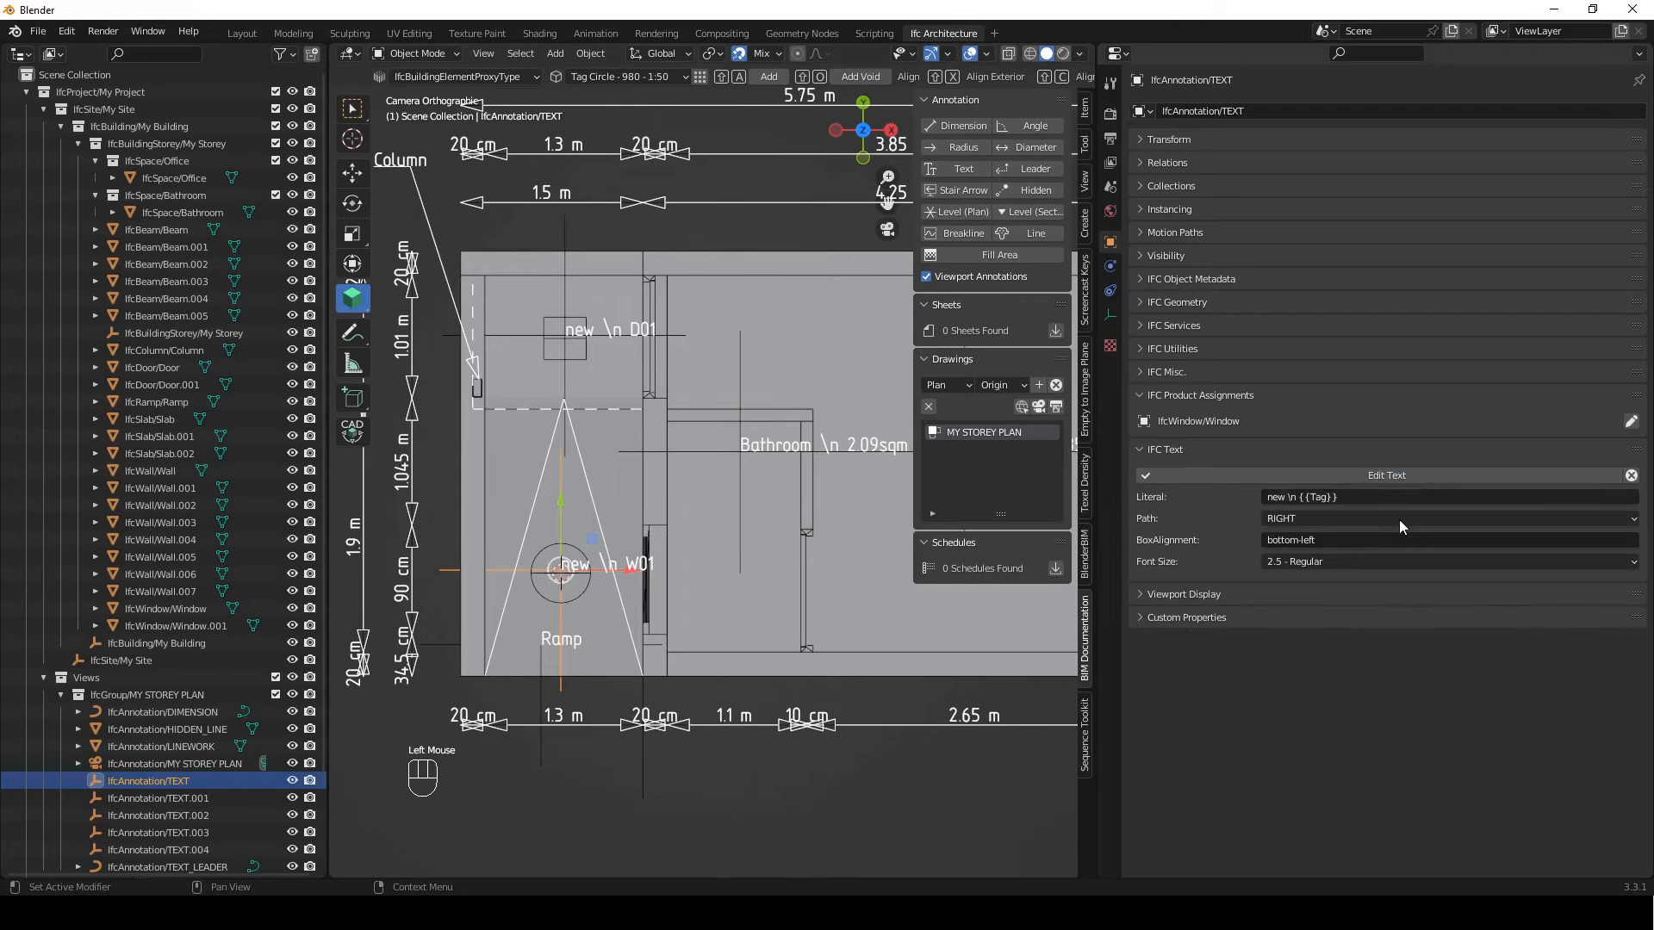
pyautogui.doubleClick(1357, 543)
pyautogui.press('BackSpace')
pyautogui.press('BackSpace')
pyautogui.write('middle')
pyautogui.click(1365, 474)
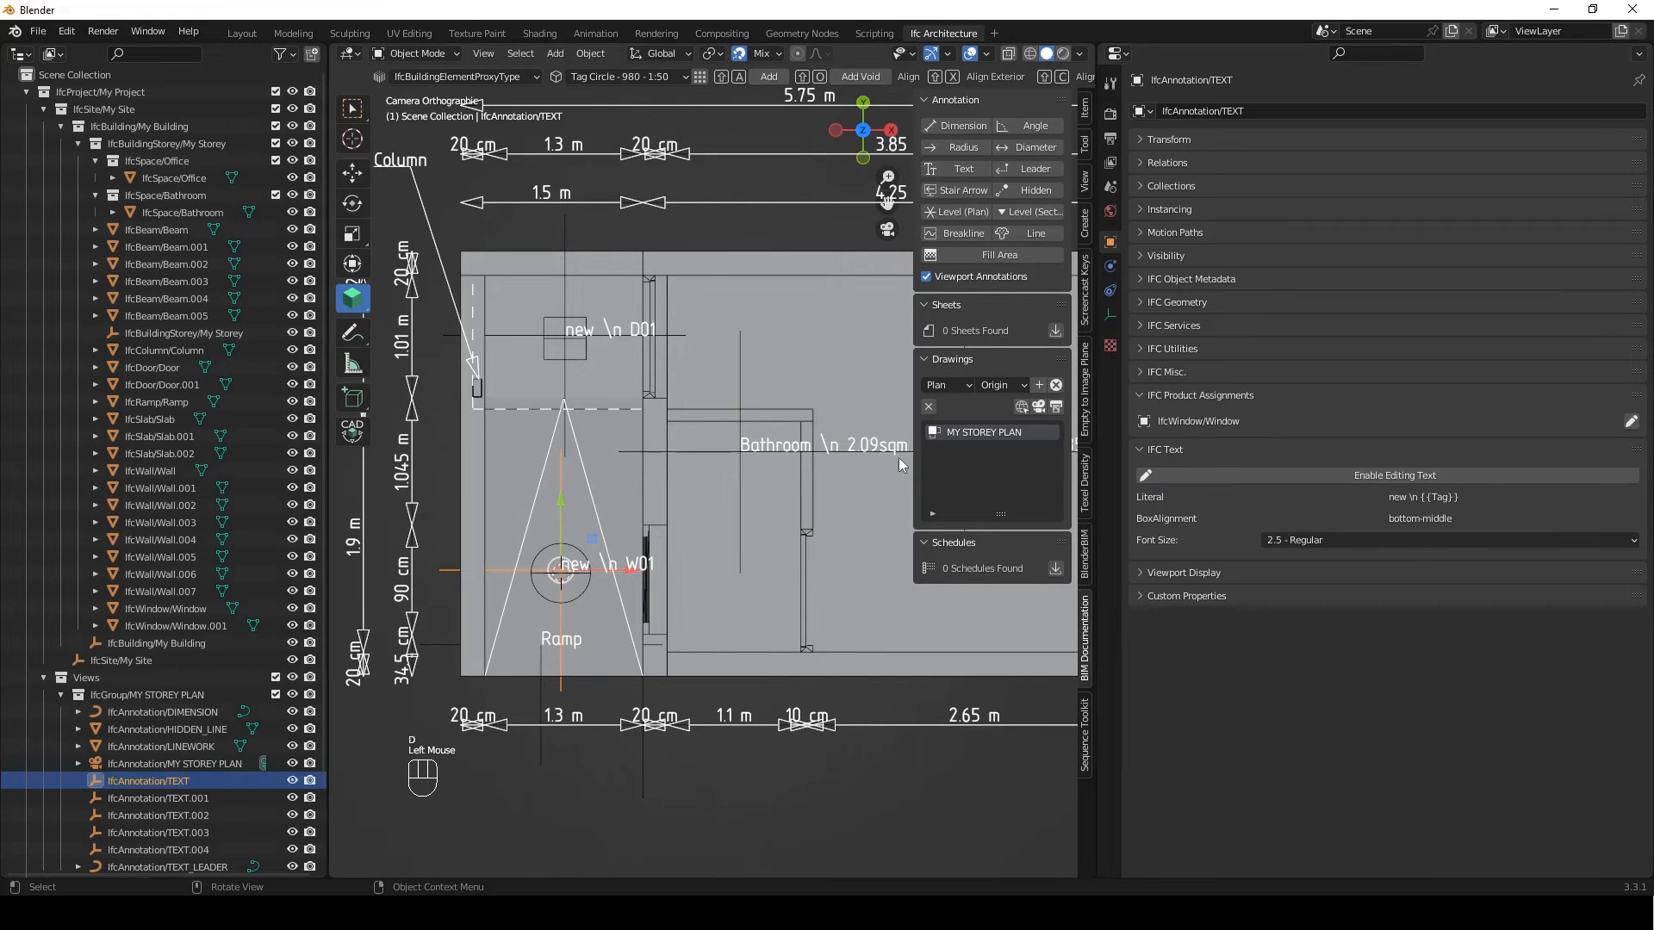
# Deselect the annotation, widen the 3D viewport, activate the MY STOREY PLAN view and create its SVG drawing
pyautogui.click(687, 835)
pyautogui.scroll(-1, 633, 532)
pyautogui.keyDown('shift'); pyautogui.moveTo(694, 615); pyautogui.dragTo(705, 674, button='middle'); pyautogui.keyUp('shift')
pyautogui.keyDown('shift'); pyautogui.scroll(-1, 687, 525); pyautogui.keyUp('shift')
pyautogui.scroll(-3, 685, 520)
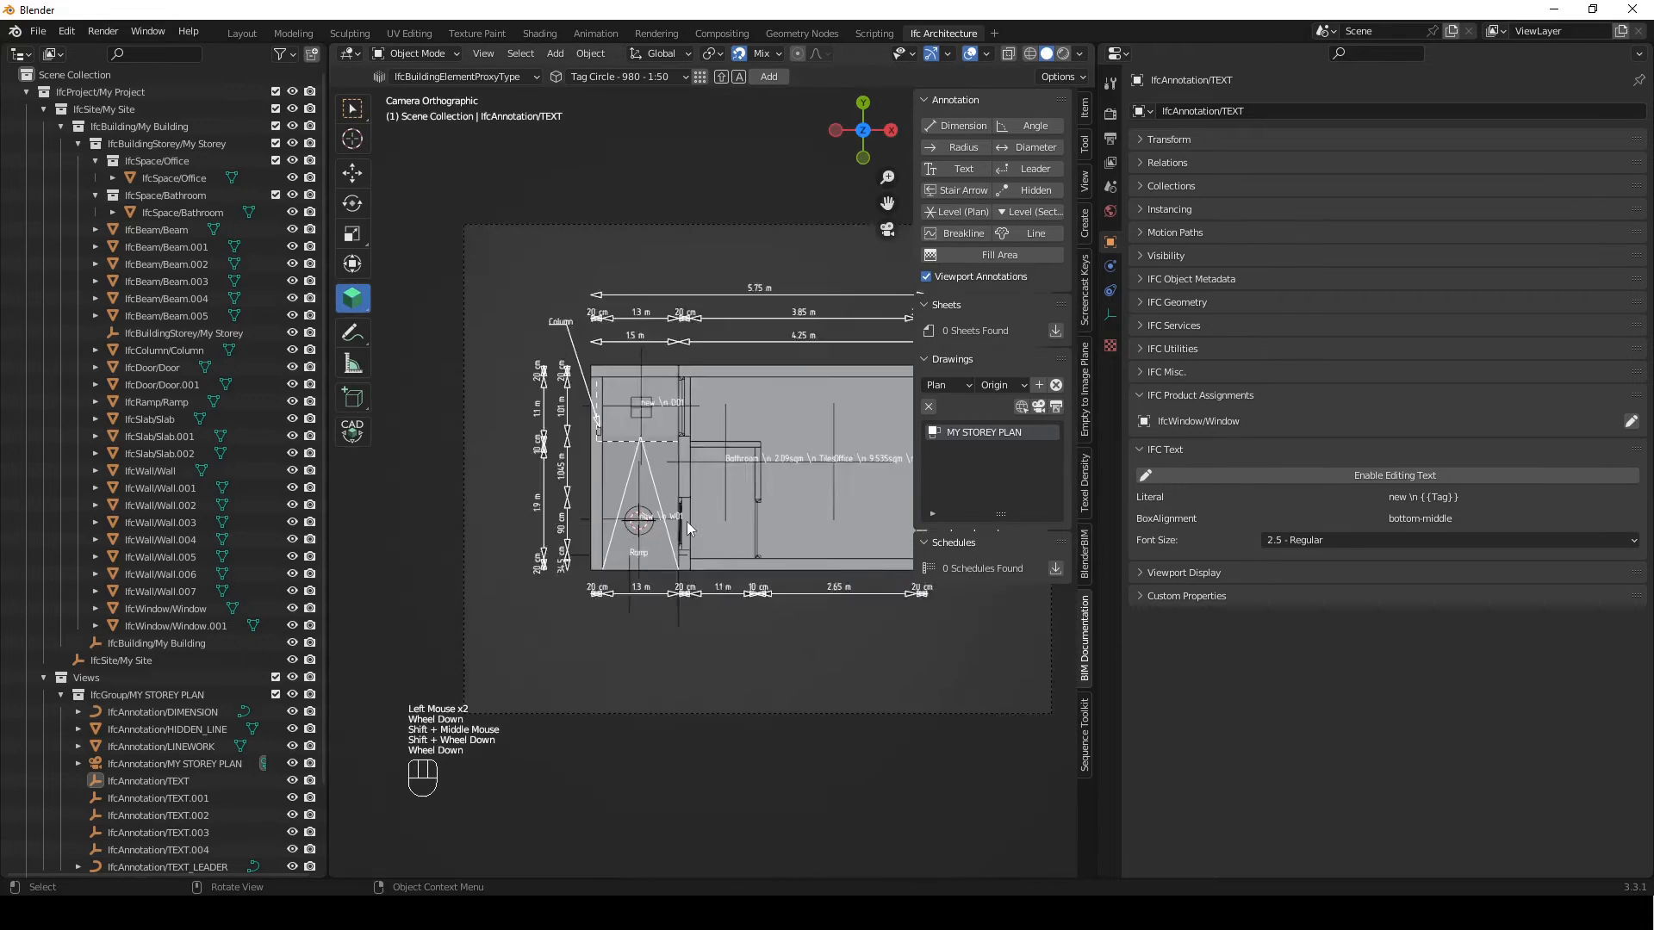
pyautogui.scroll(-1, 686, 520)
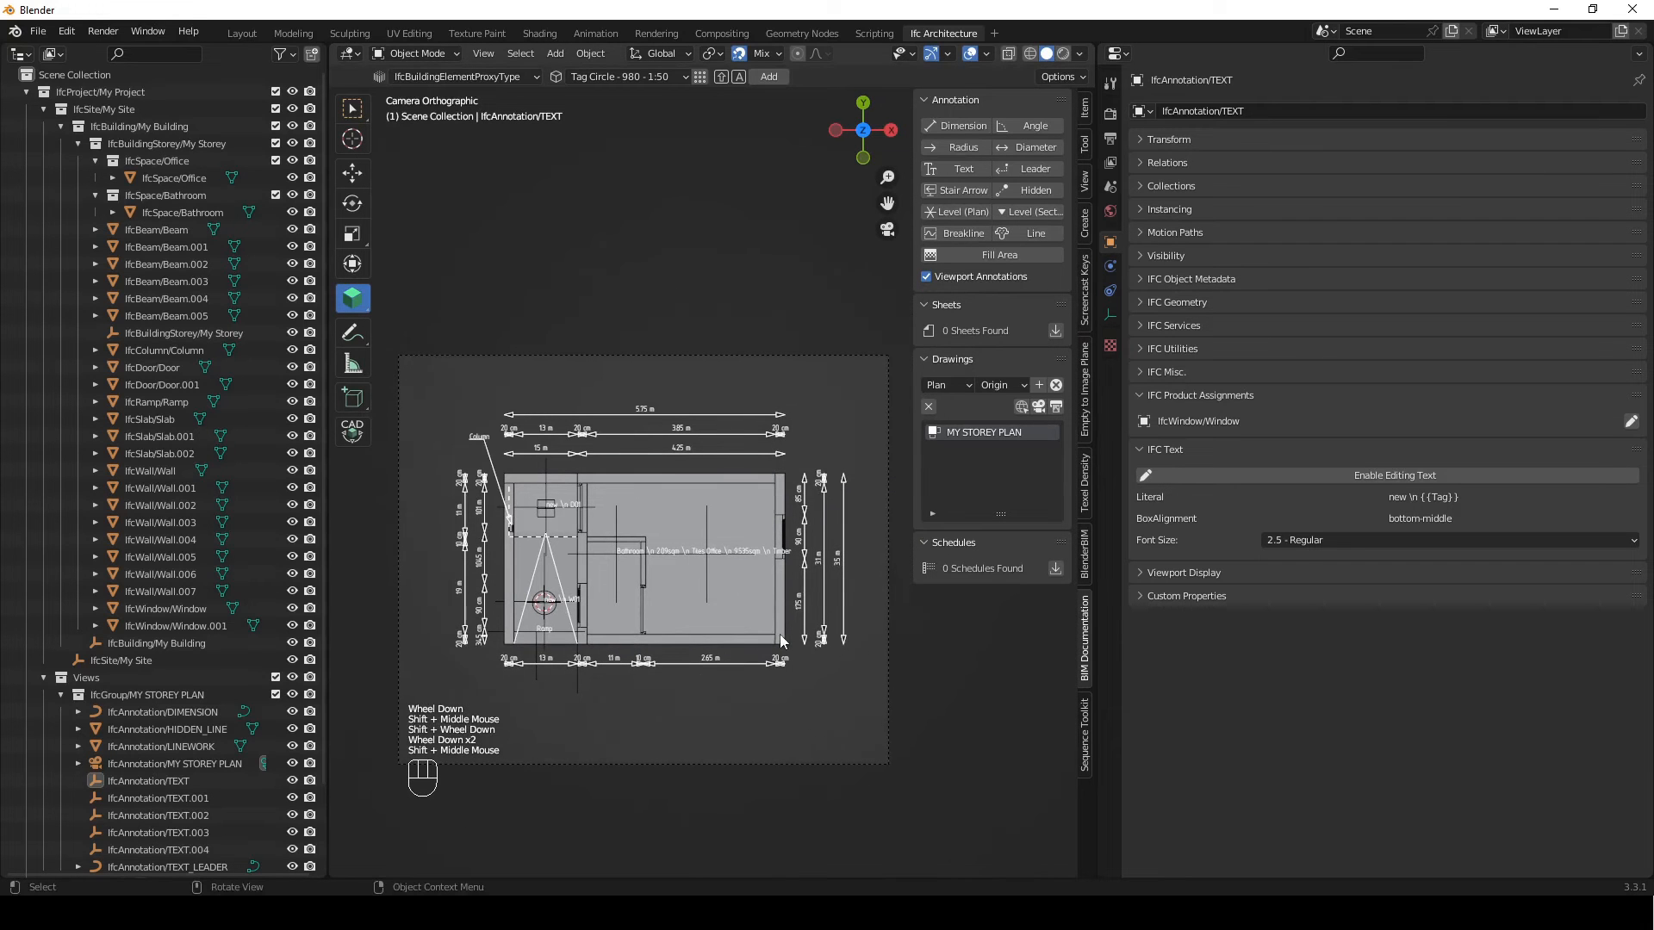
pyautogui.moveTo(1120, 689); pyautogui.dragTo(1329, 694)
pyautogui.keyDown('shift'); pyautogui.moveTo(844, 676); pyautogui.dragTo(770, 570, button='middle'); pyautogui.keyUp('shift')
pyautogui.scroll(1, 766, 561)
pyautogui.scroll(-1, 782, 567)
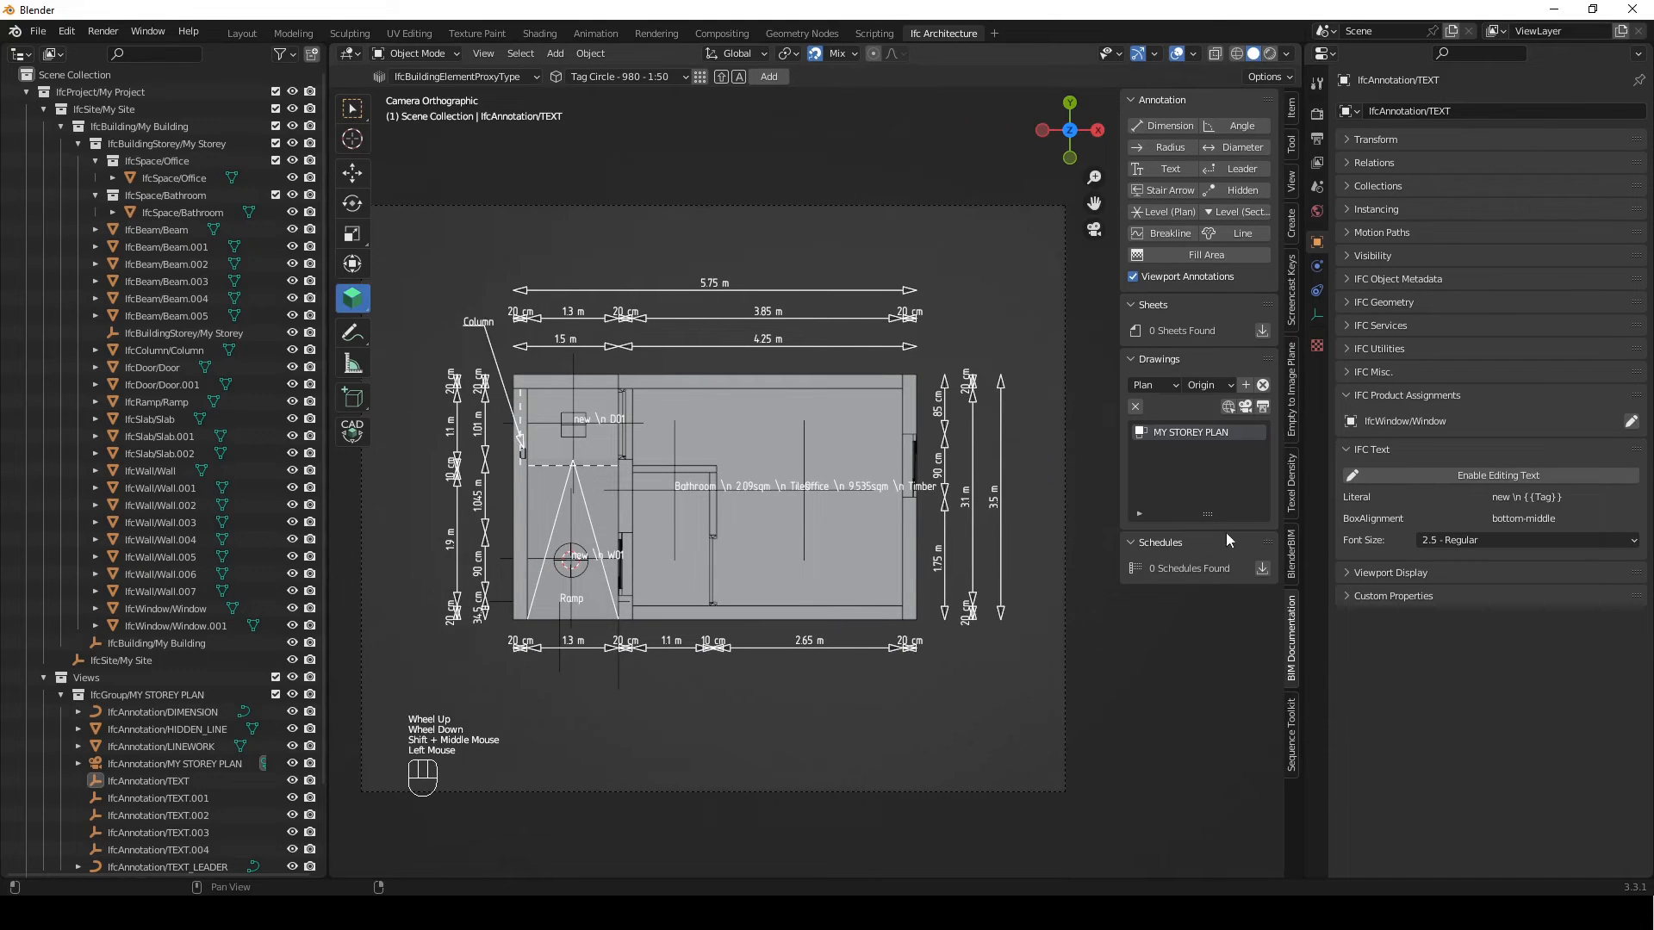
pyautogui.doubleClick(1262, 408)
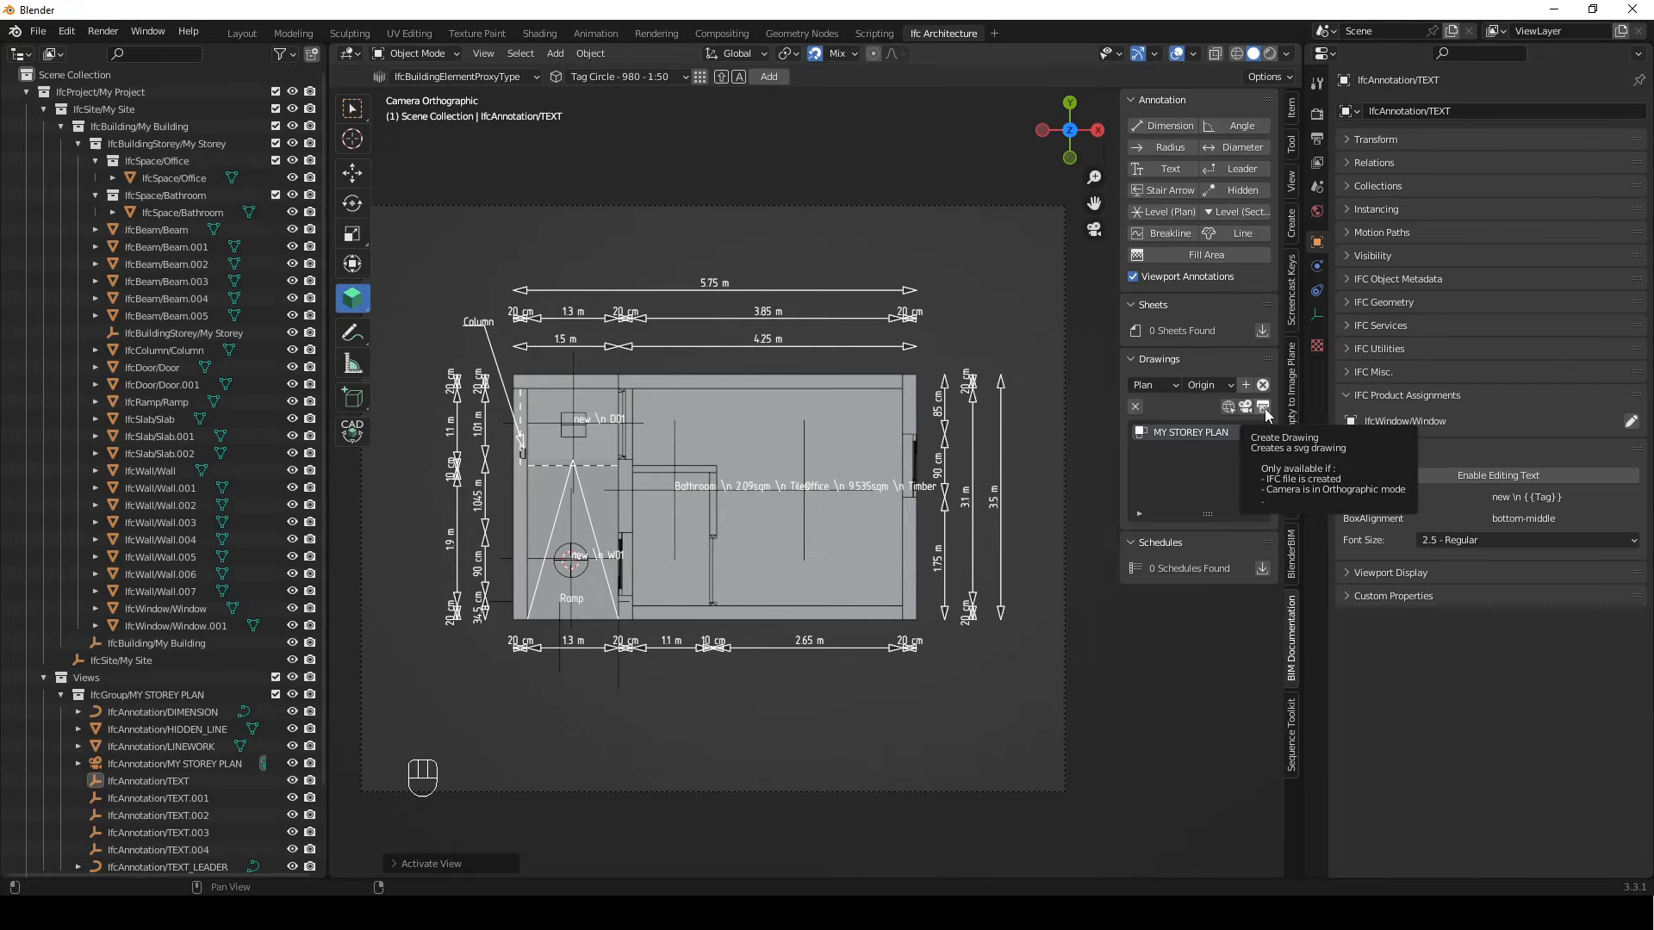
pyautogui.click(1263, 408)
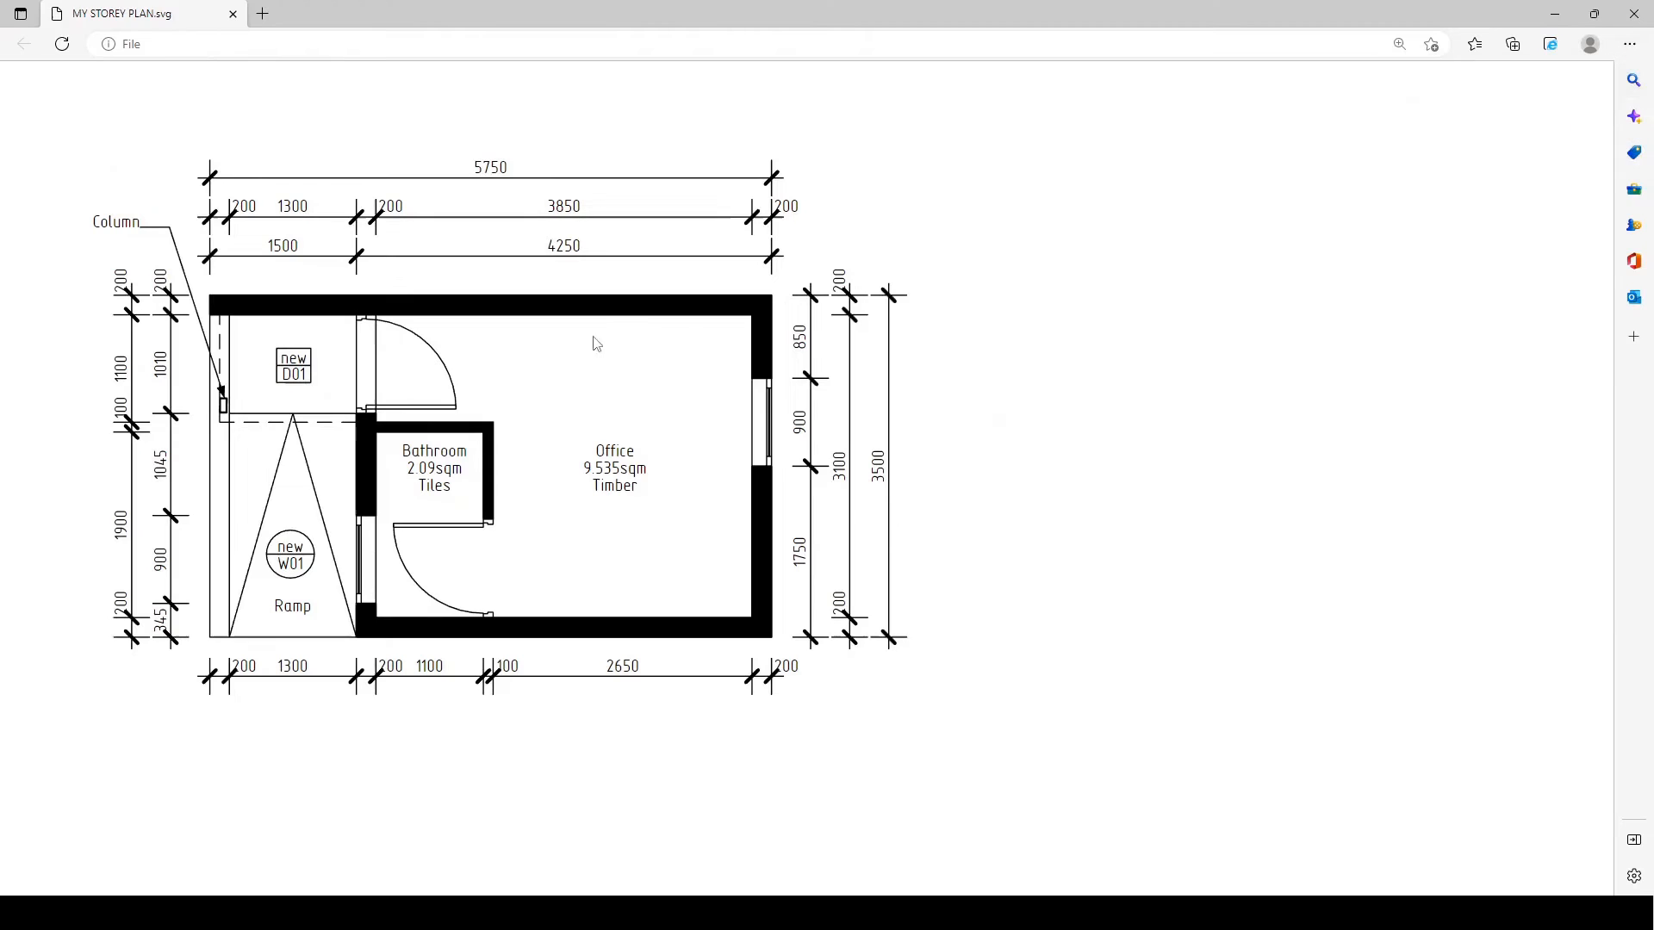
# Check the column, ramp, office, bathroom, door tag and window tag texts in the generated SVG plan and switch back to Blender
pyautogui.moveTo(100, 227); pyautogui.dragTo(142, 225)
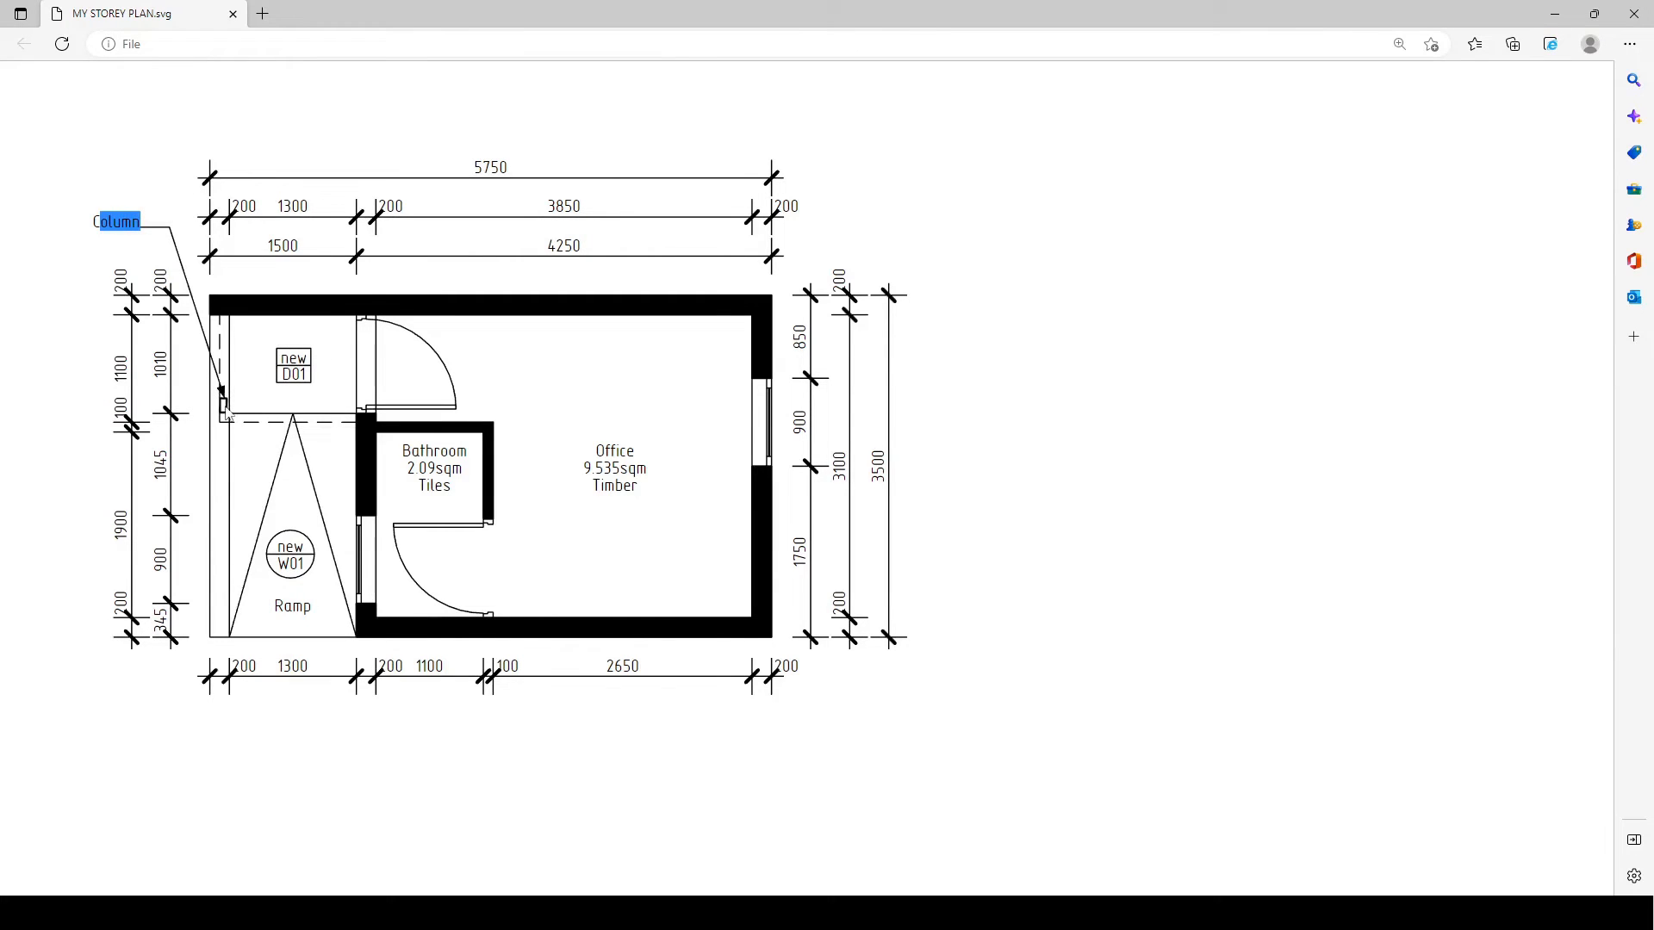
pyautogui.moveTo(283, 607); pyautogui.dragTo(316, 609)
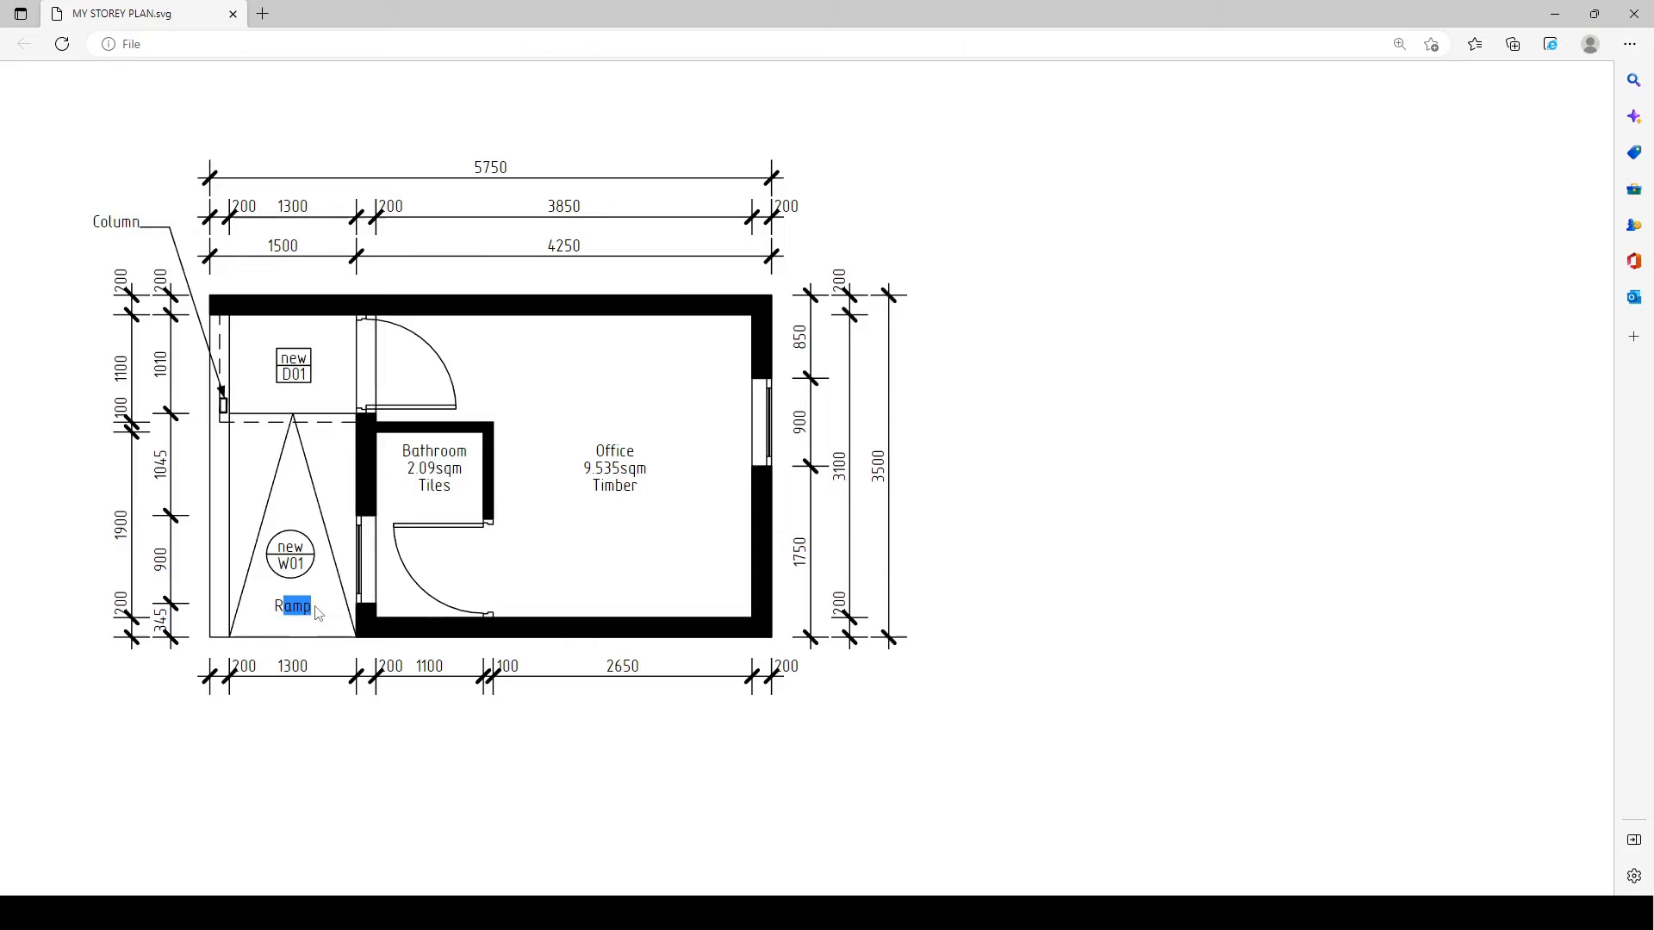
pyautogui.moveTo(605, 452); pyautogui.dragTo(645, 494)
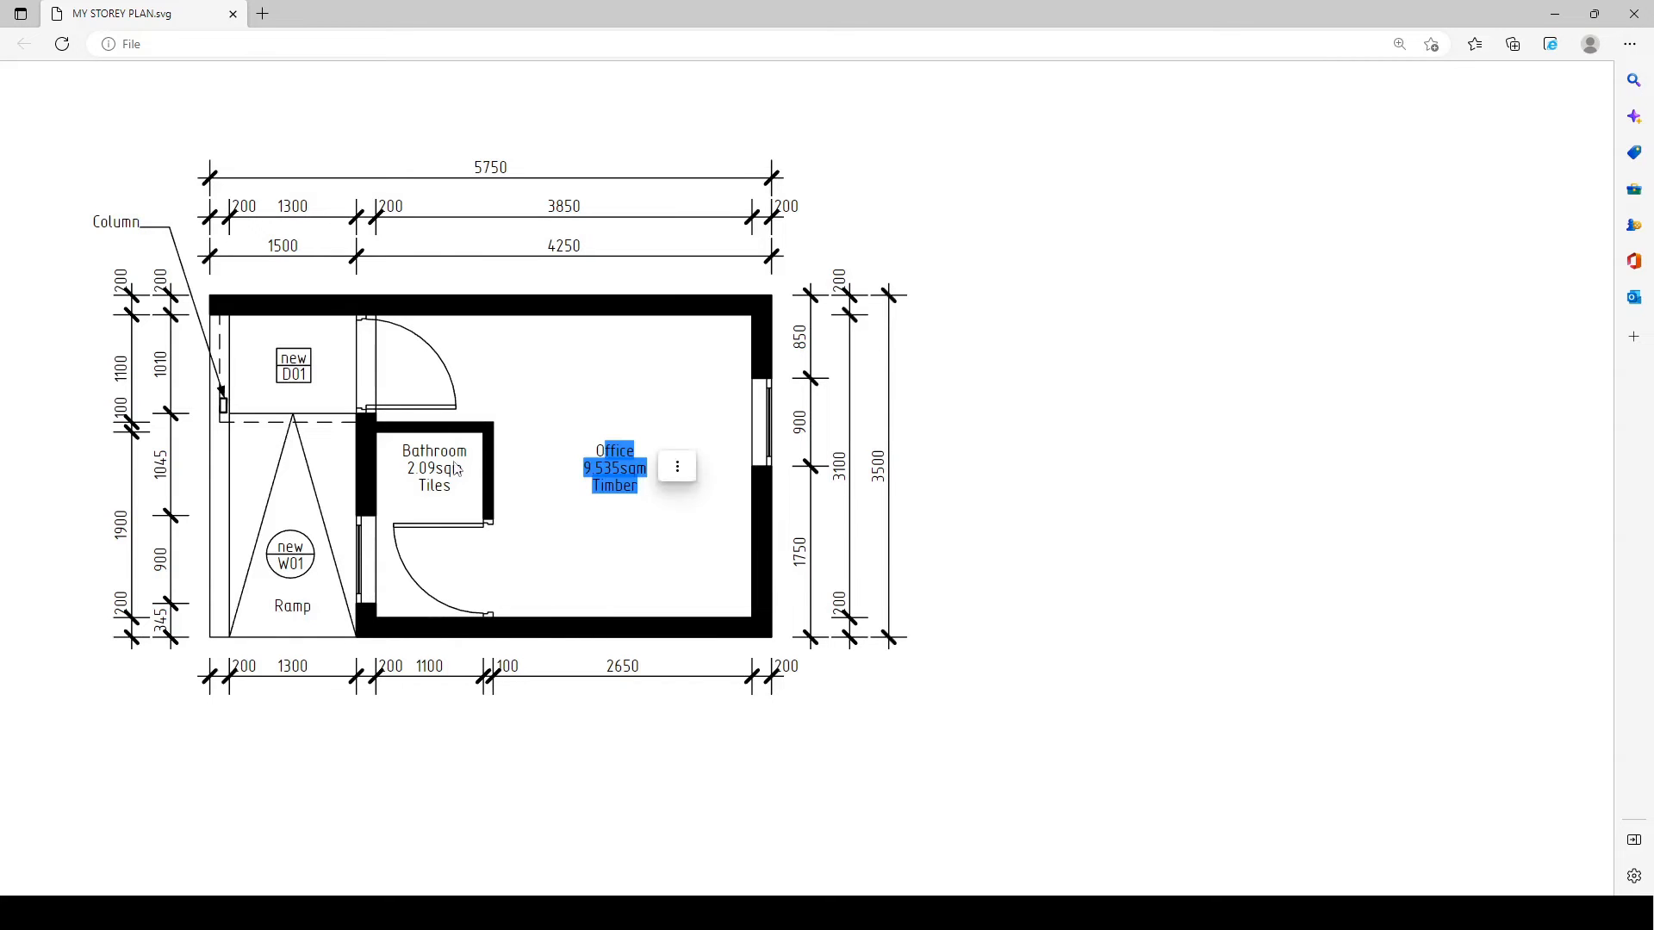
pyautogui.moveTo(411, 448); pyautogui.dragTo(453, 491)
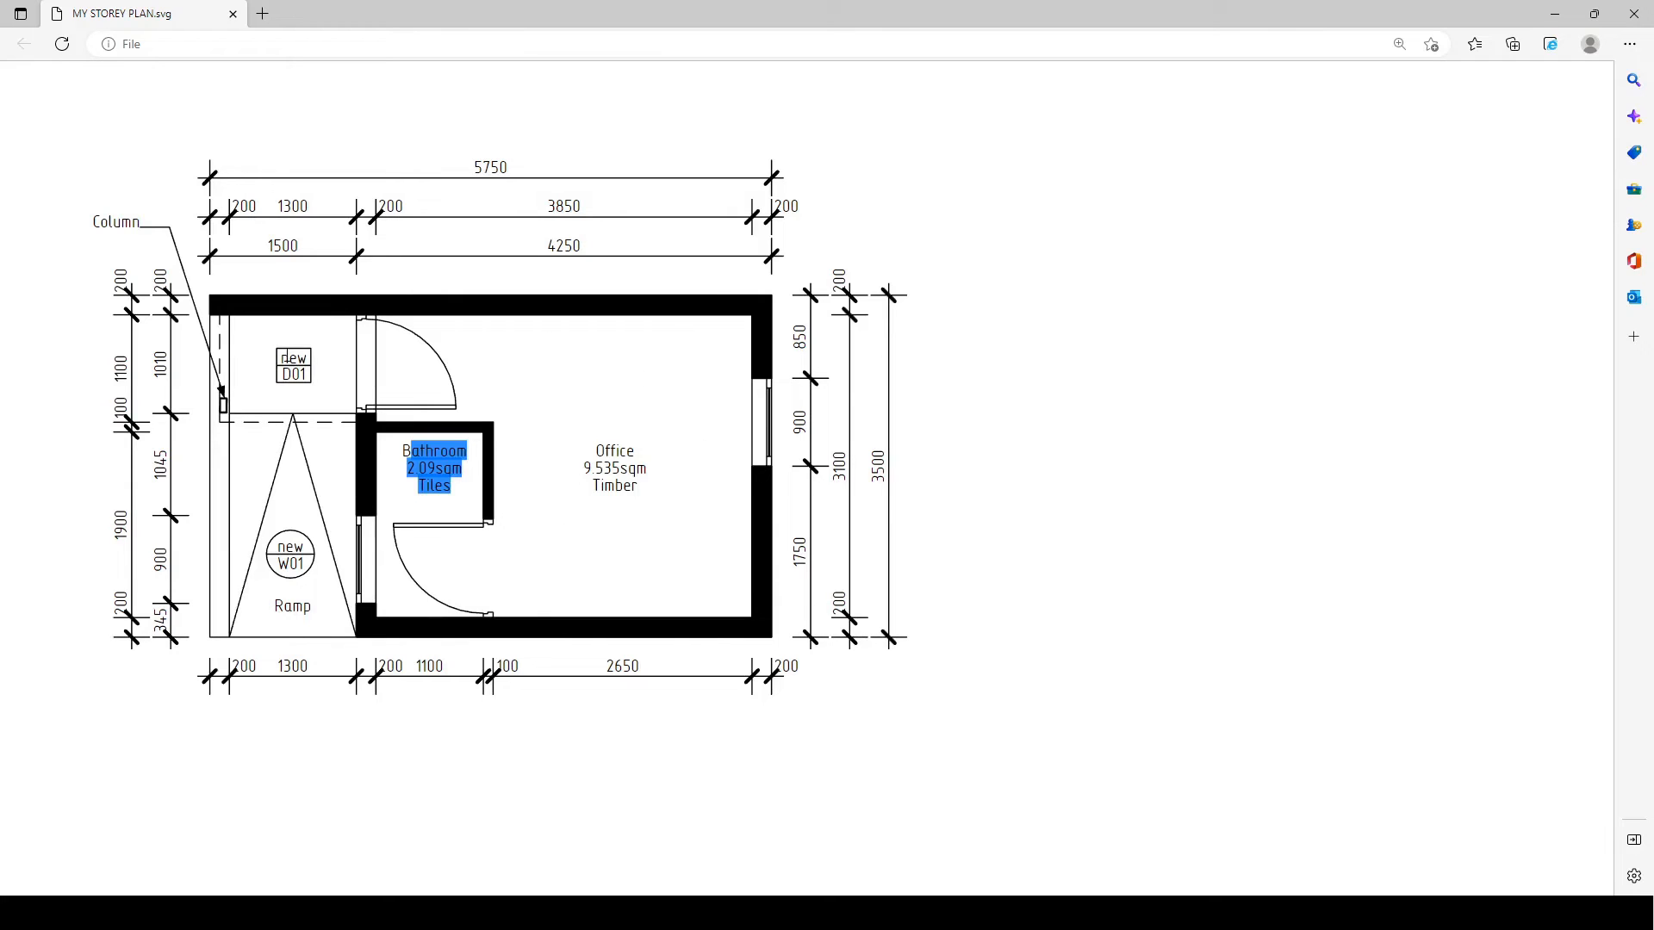
pyautogui.moveTo(285, 358); pyautogui.dragTo(308, 381)
pyautogui.moveTo(284, 545); pyautogui.dragTo(305, 570)
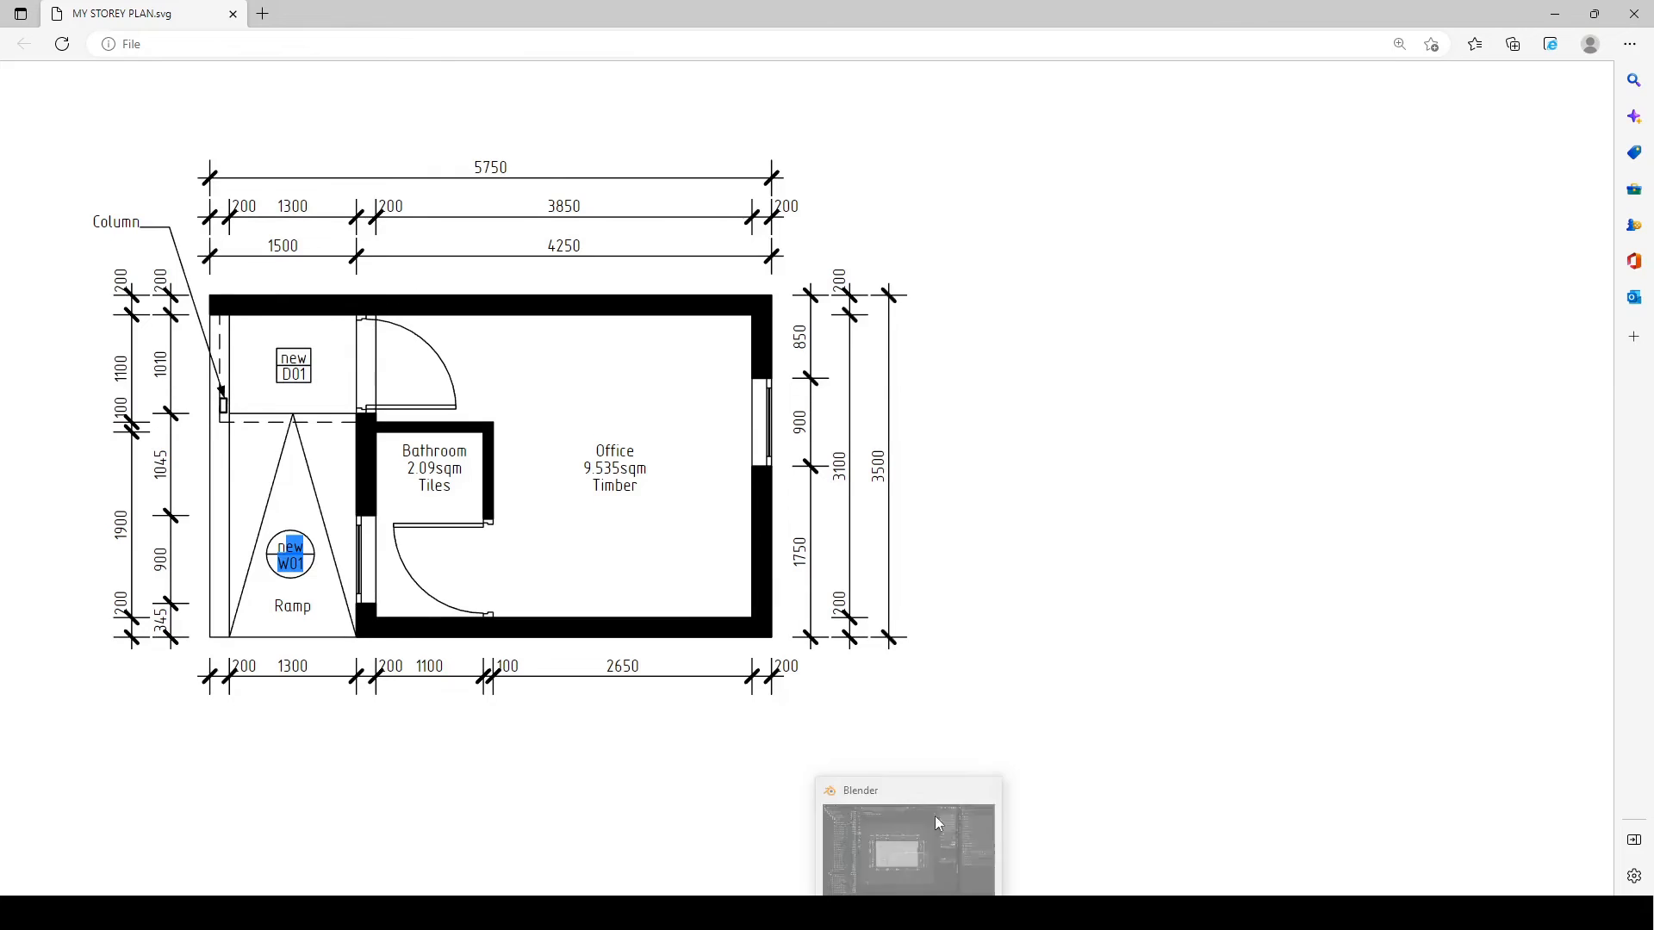
pyautogui.click(938, 824)
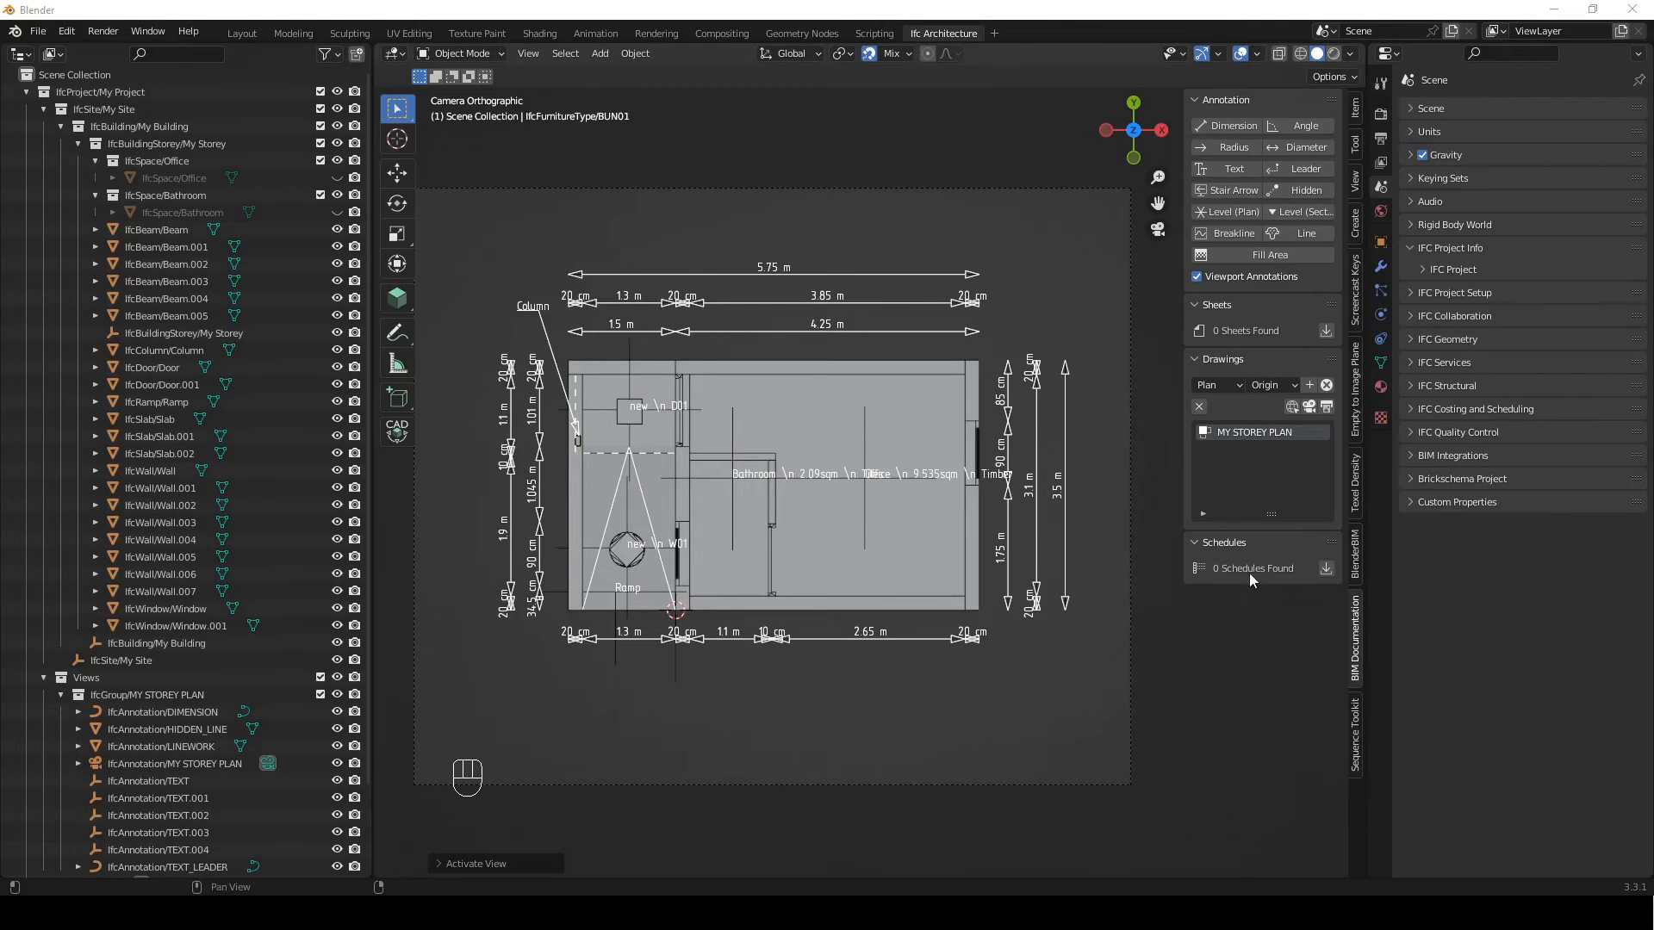
pyautogui.click(1155, 633)
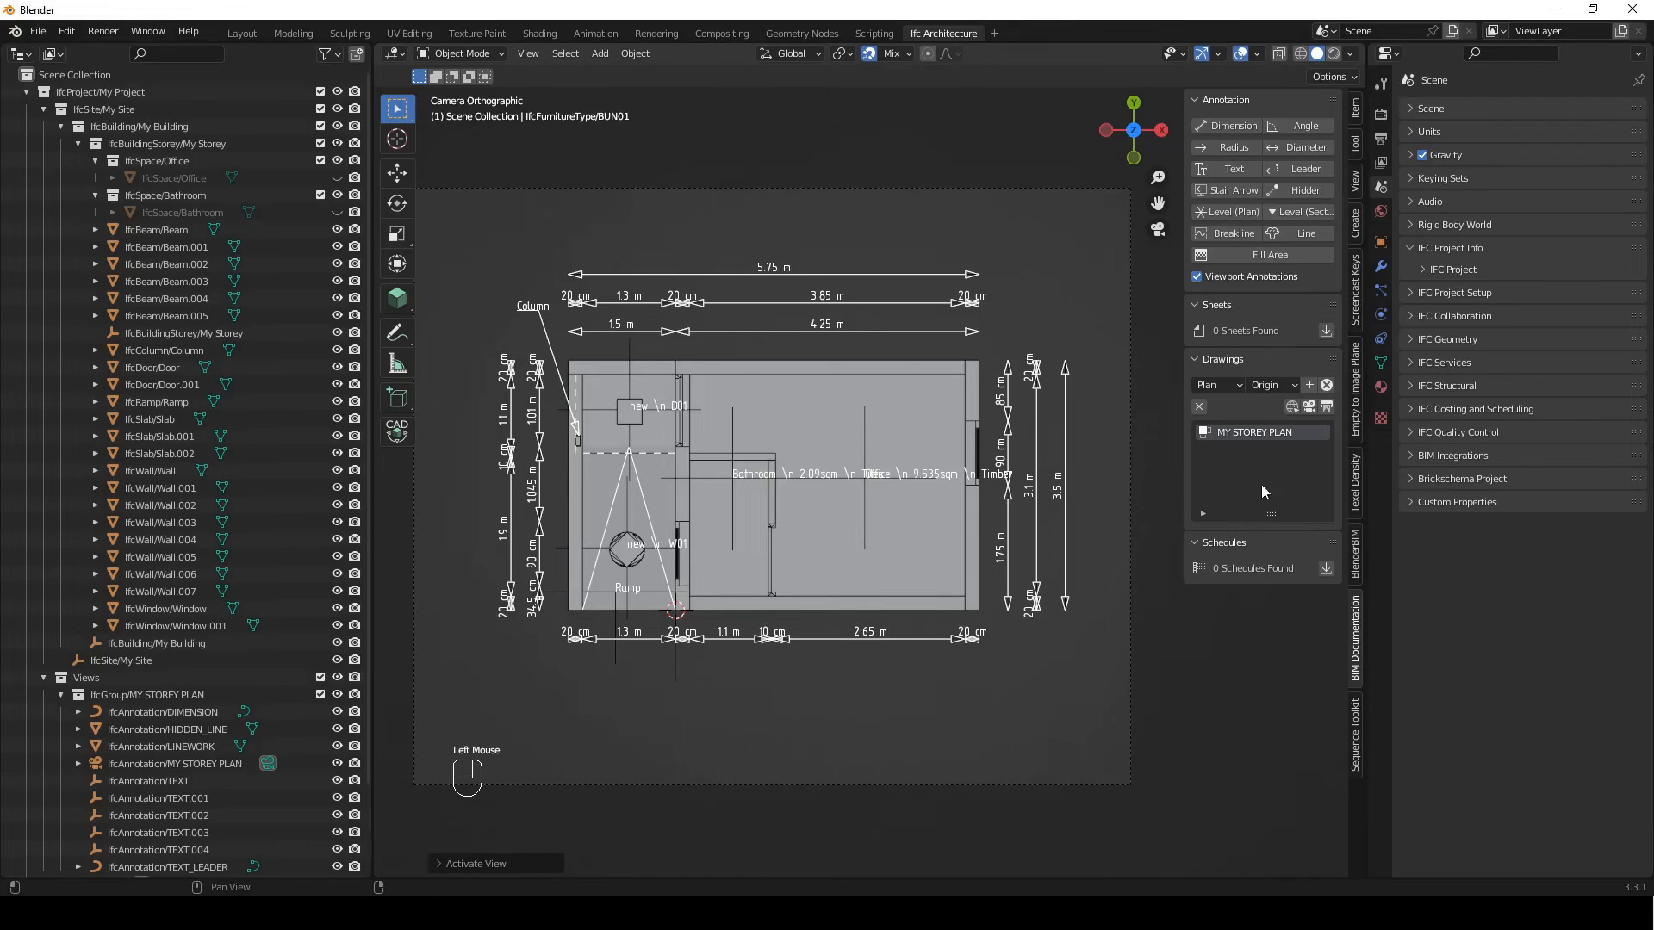
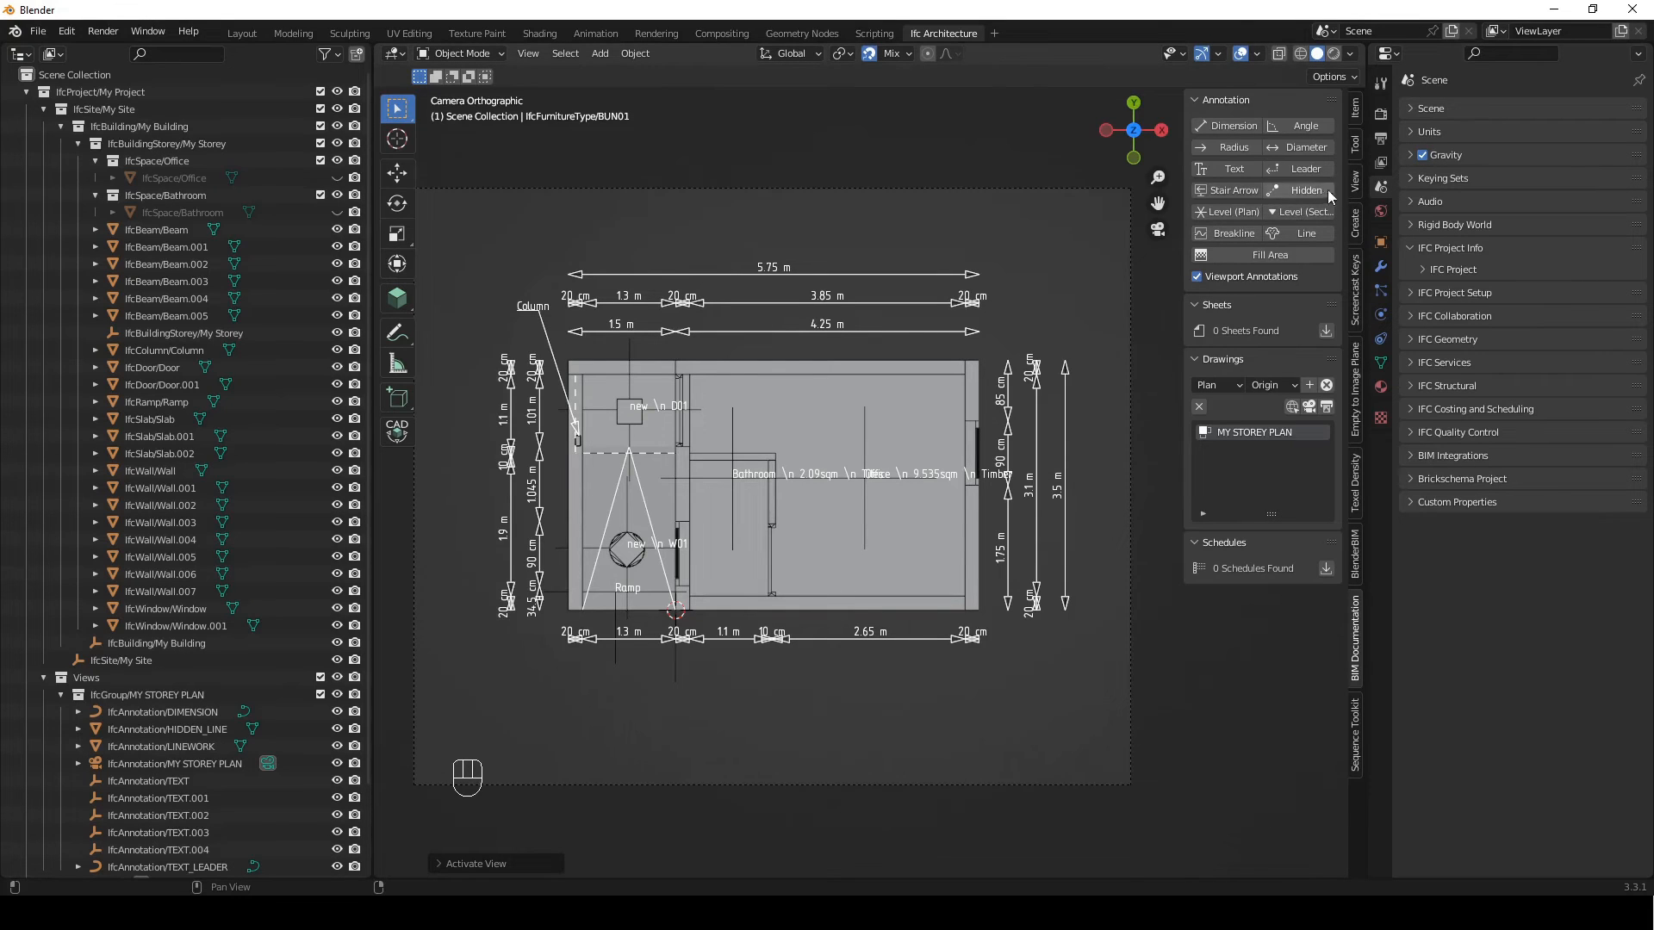
# Load an external IFC file as the project library in the IFC project setup
pyautogui.click(1383, 188)
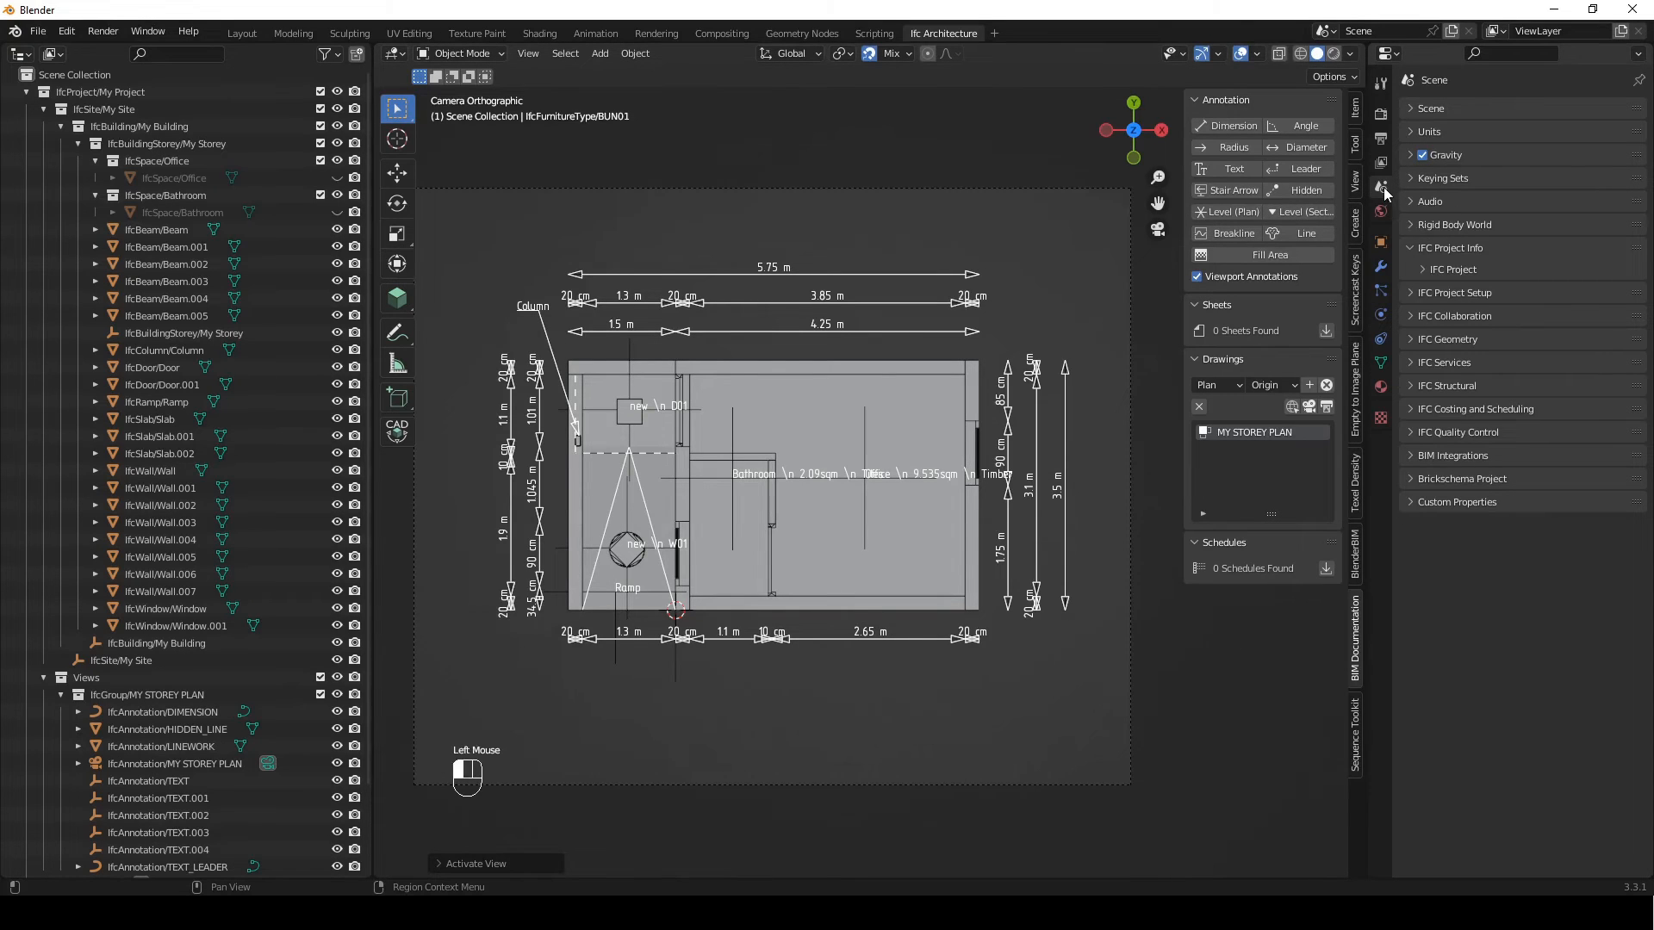
pyautogui.click(1474, 297)
pyautogui.click(1496, 317)
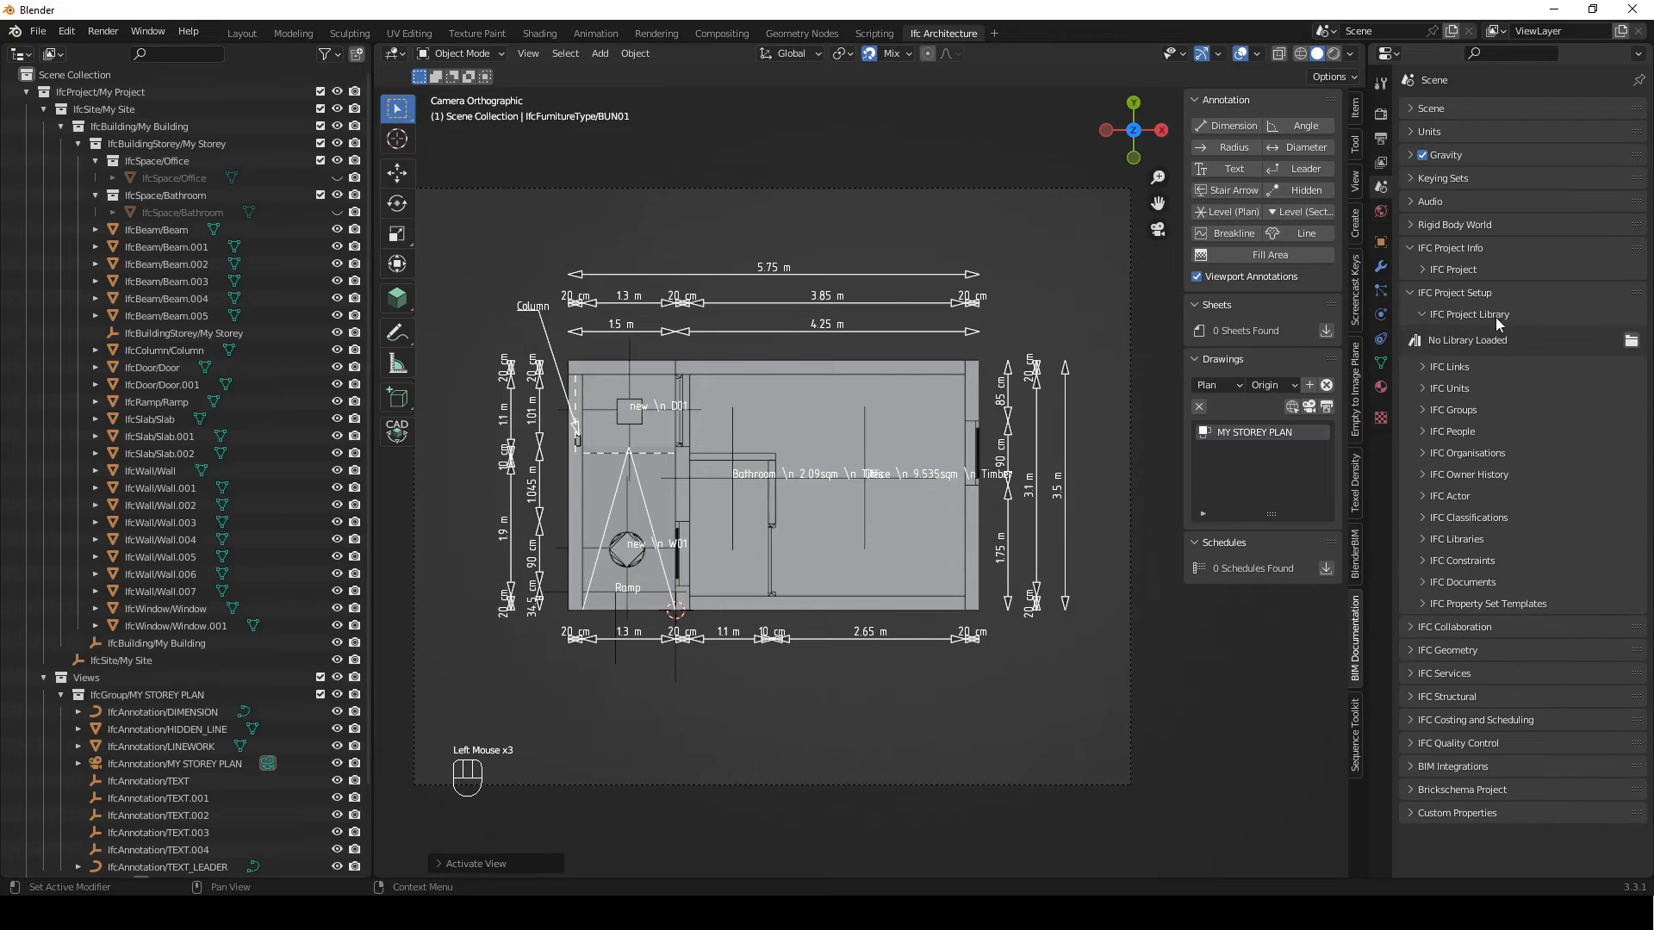
pyautogui.click(1630, 341)
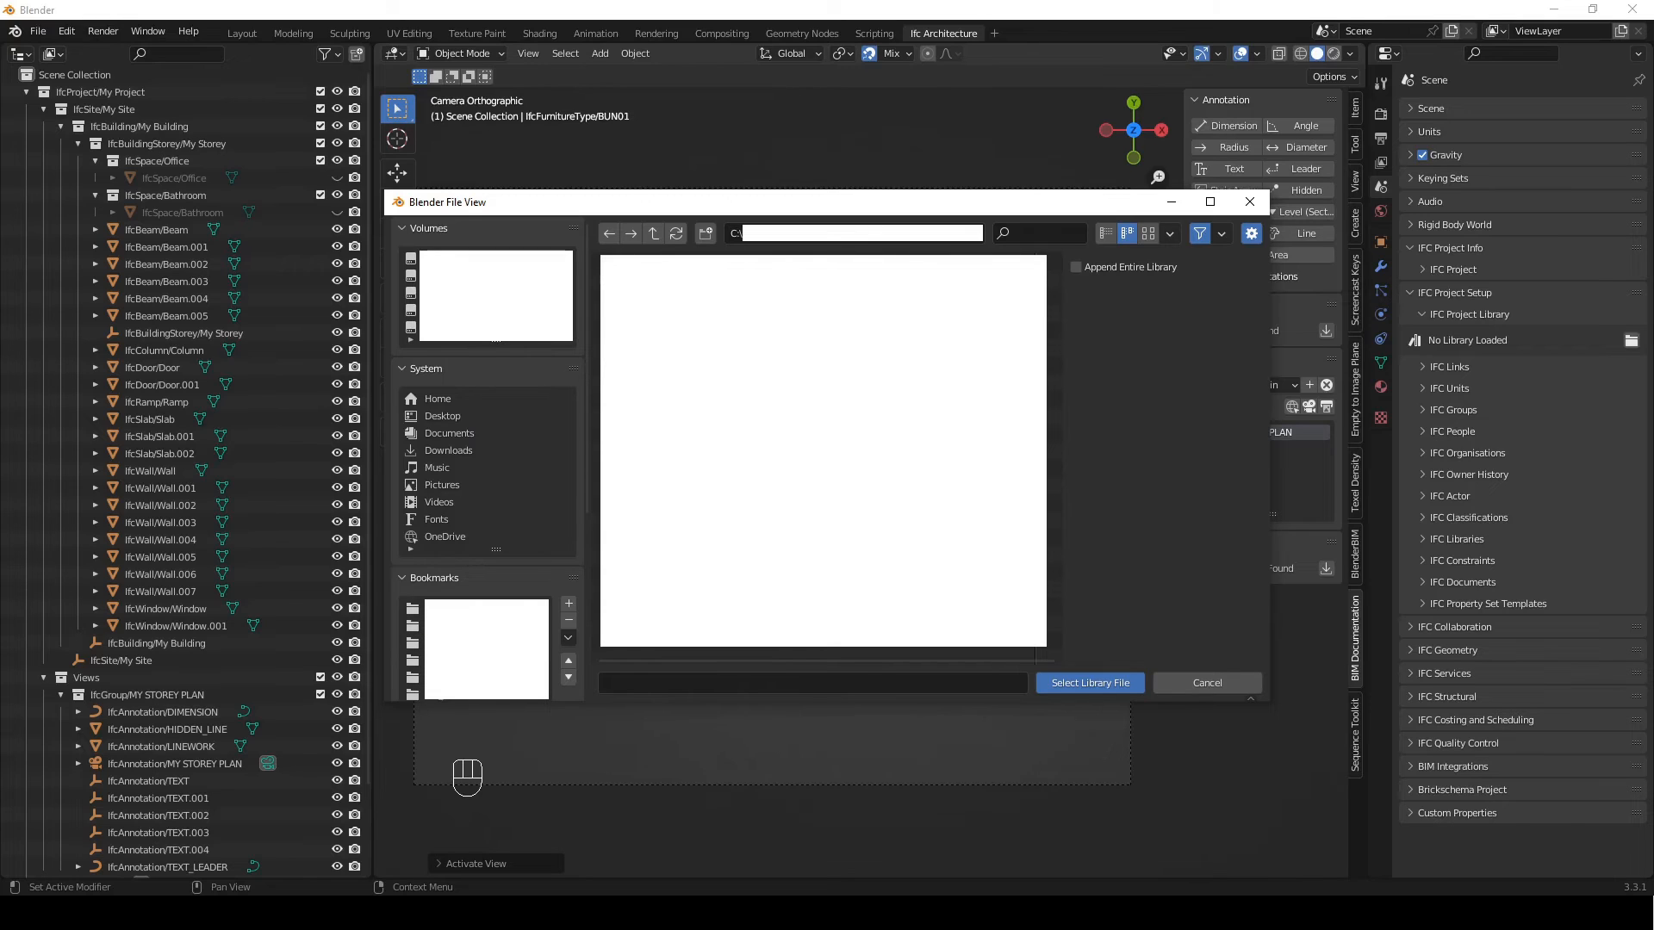
pyautogui.click(659, 280)
pyautogui.click(1083, 683)
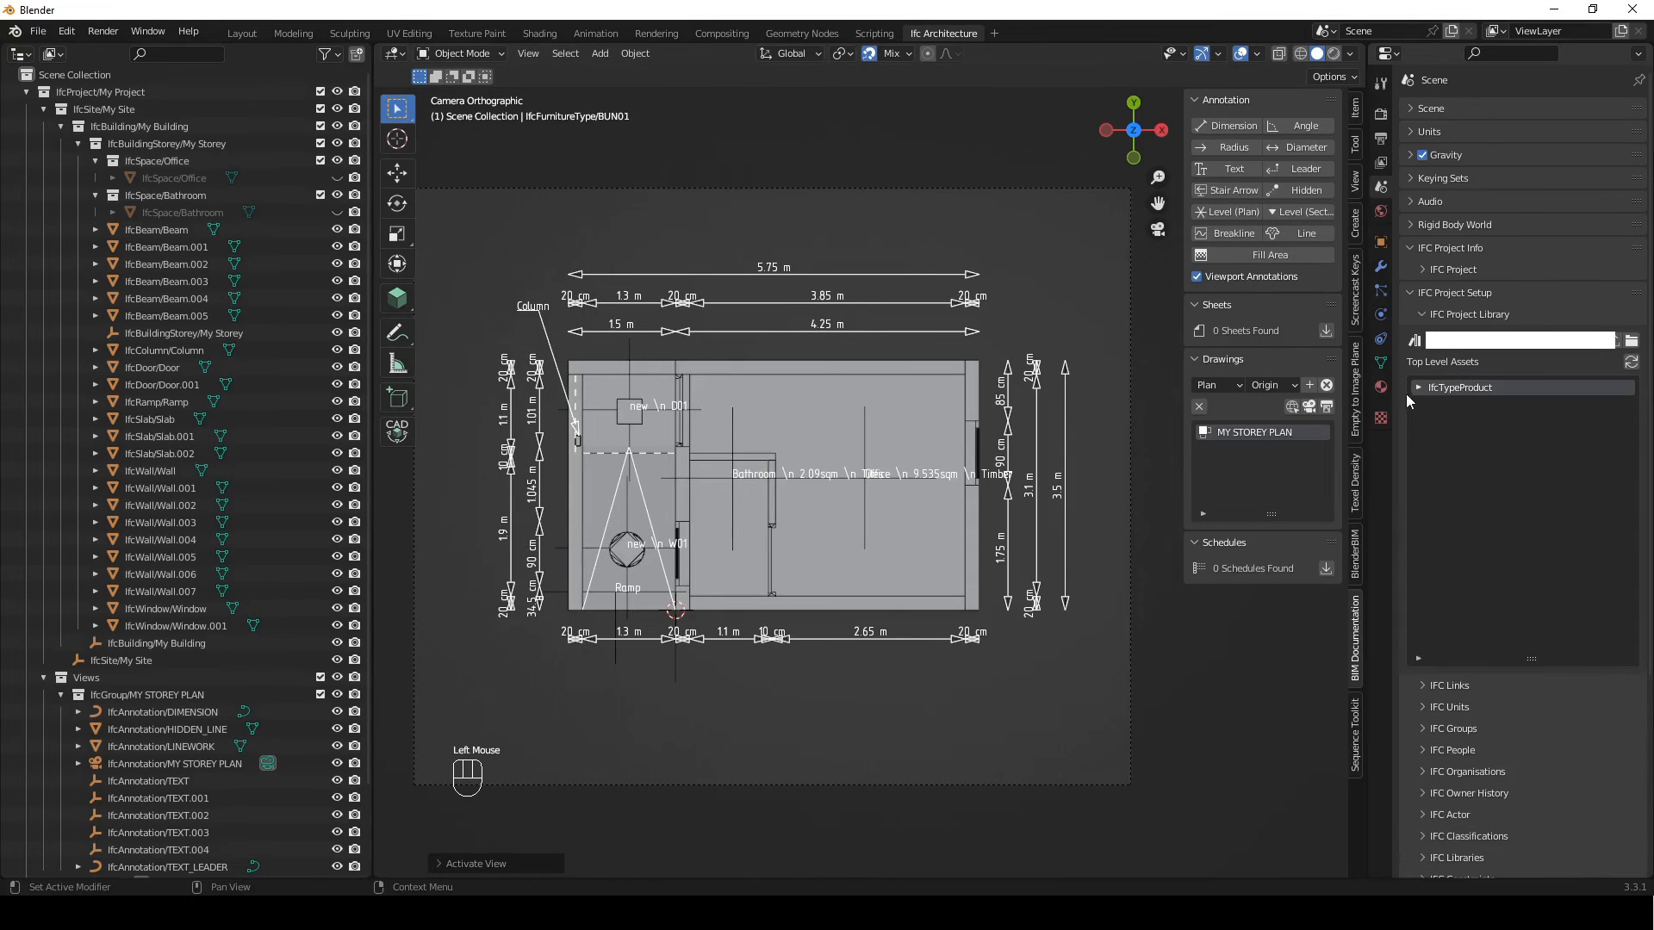
# Append the SHR, WC - Toilet - 600x500 and WHB_500x300 sanitary terminal types from the library to the project
pyautogui.doubleClick(1414, 386)
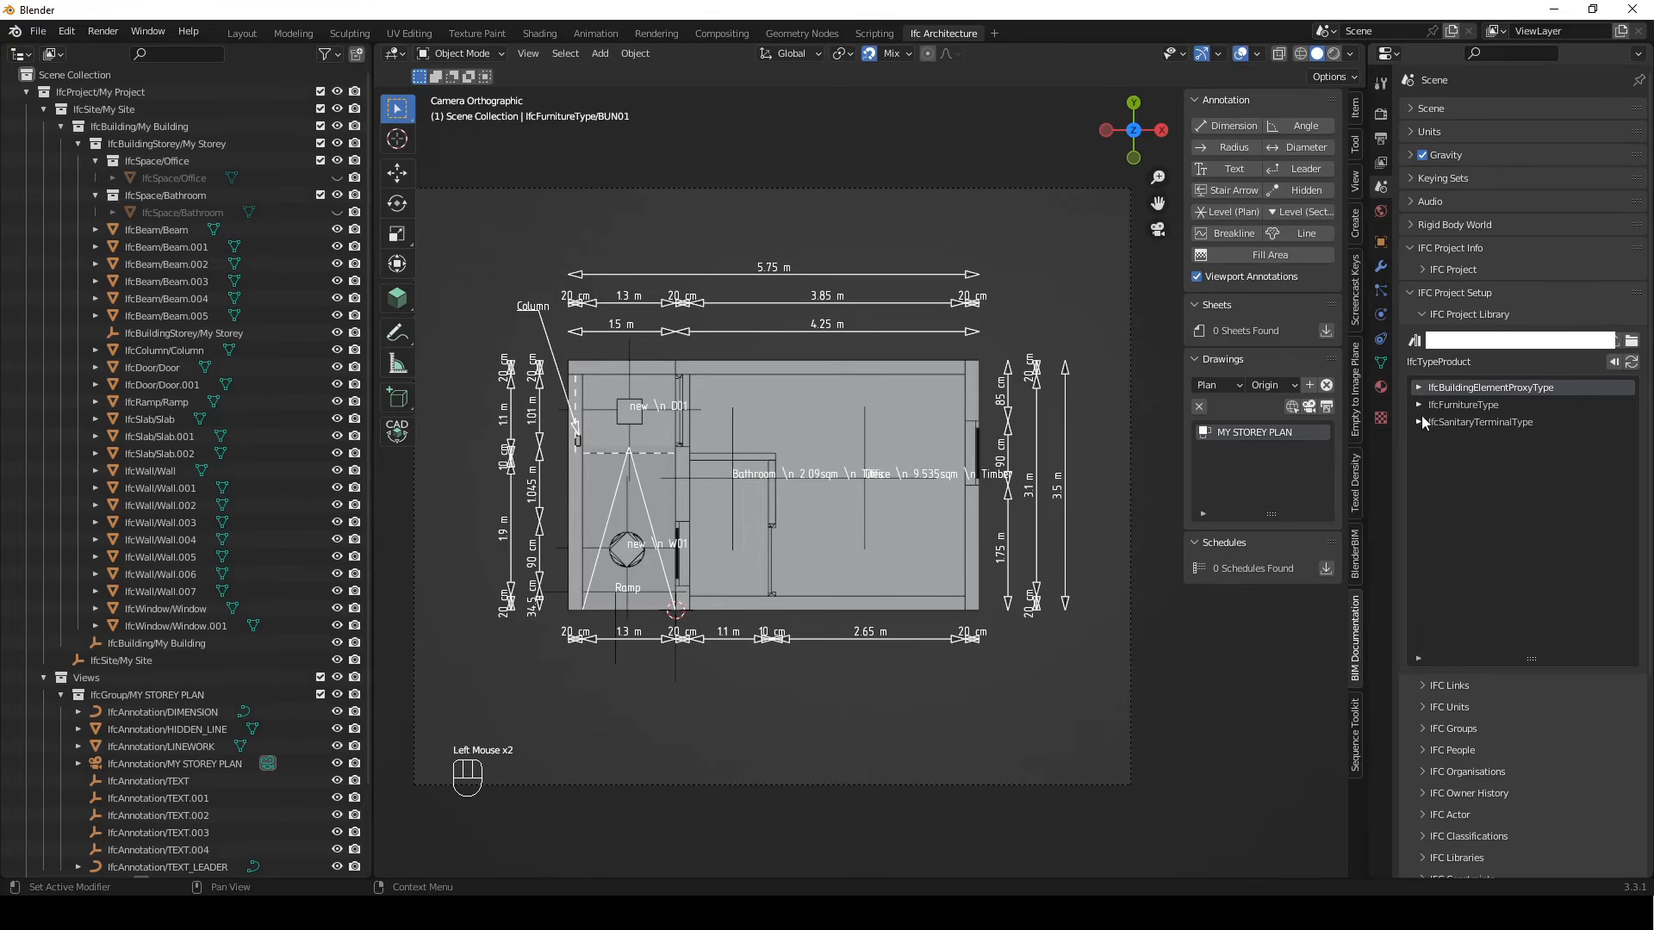
pyautogui.click(1420, 424)
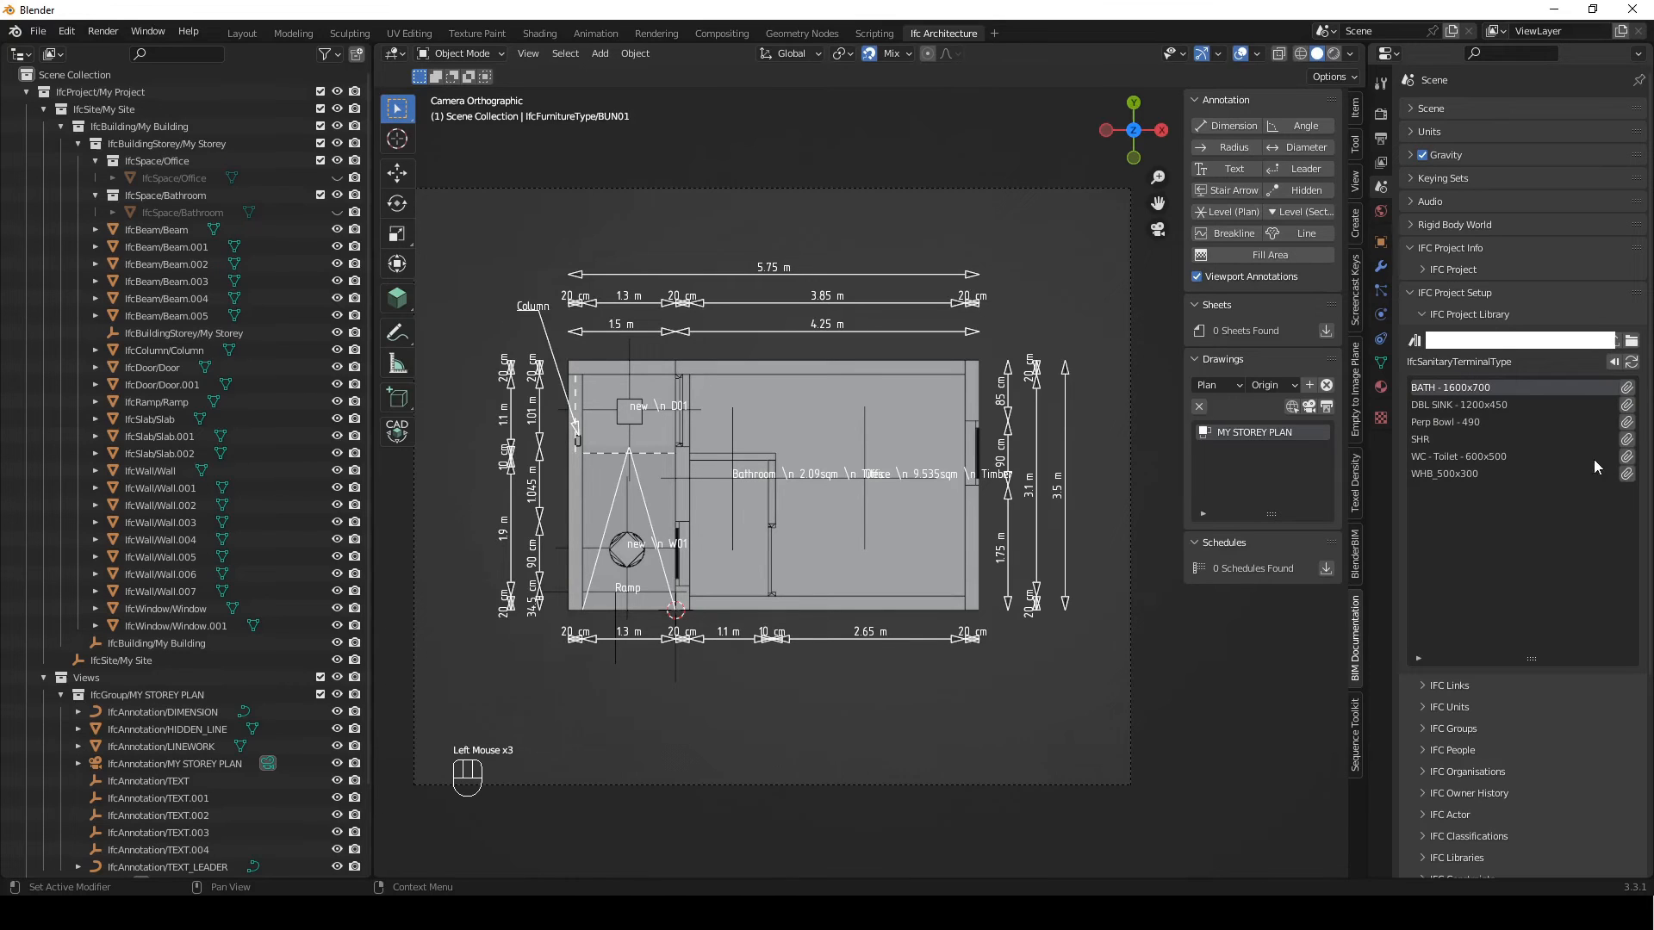
pyautogui.click(1626, 440)
pyautogui.click(1627, 456)
pyautogui.click(1626, 474)
pyautogui.click(1421, 314)
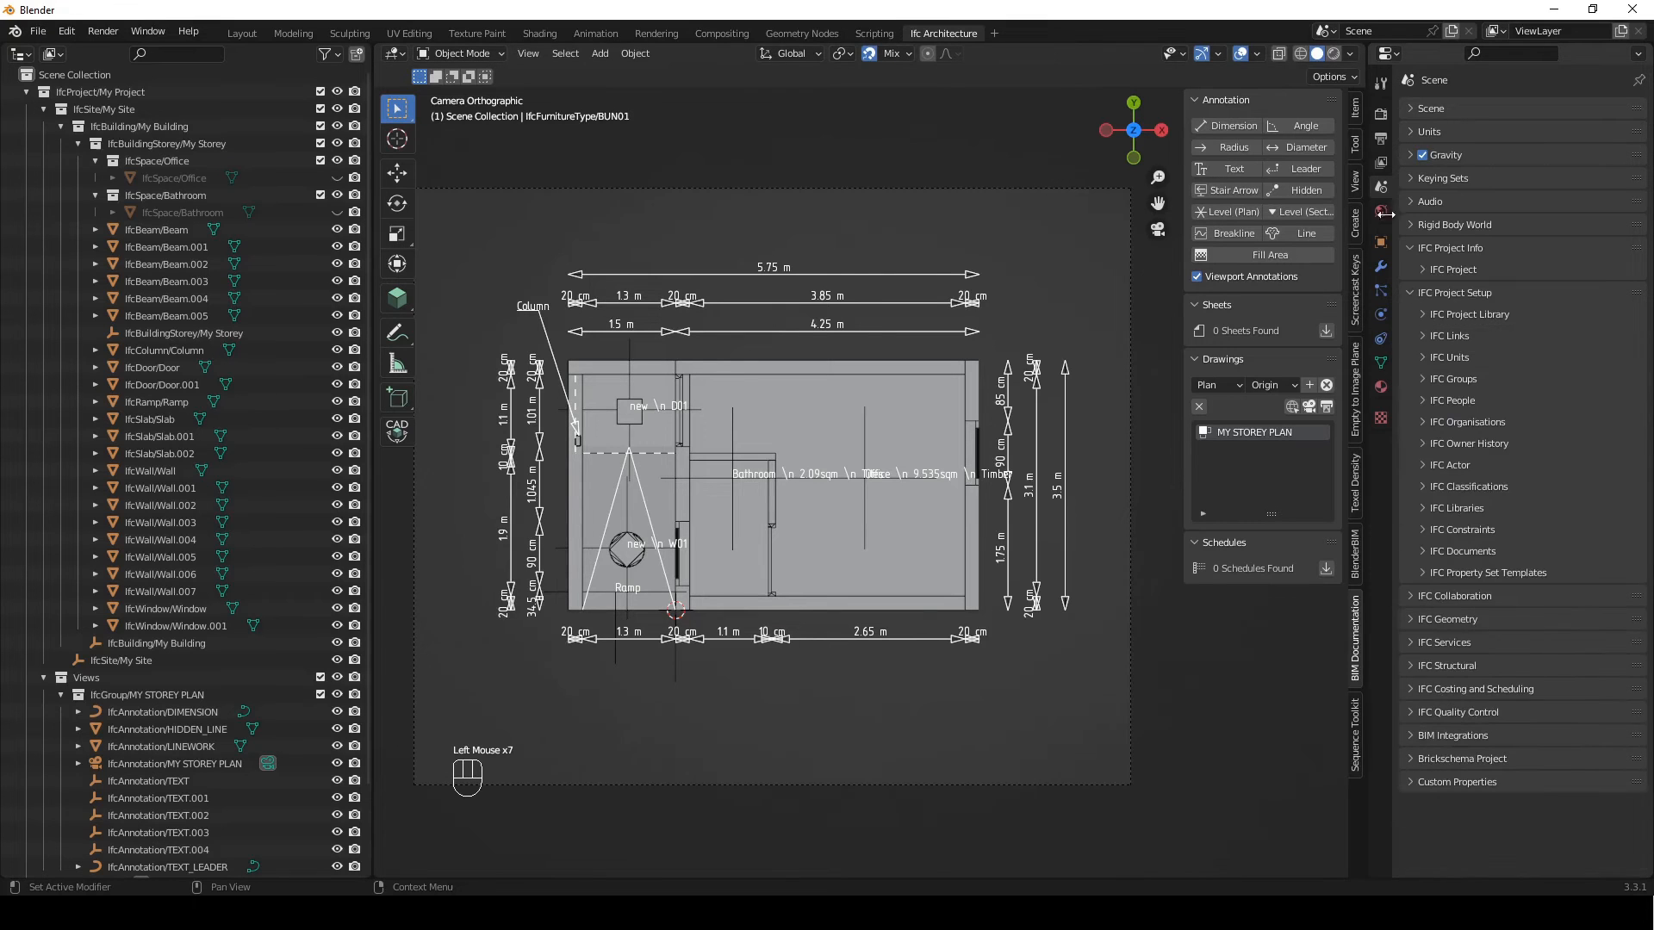
# Add an SHR sanitary terminal with the BIM Tool at the bathroom's inner corner beside the entrance wall
pyautogui.click(410, 301)
pyautogui.click(1355, 143)
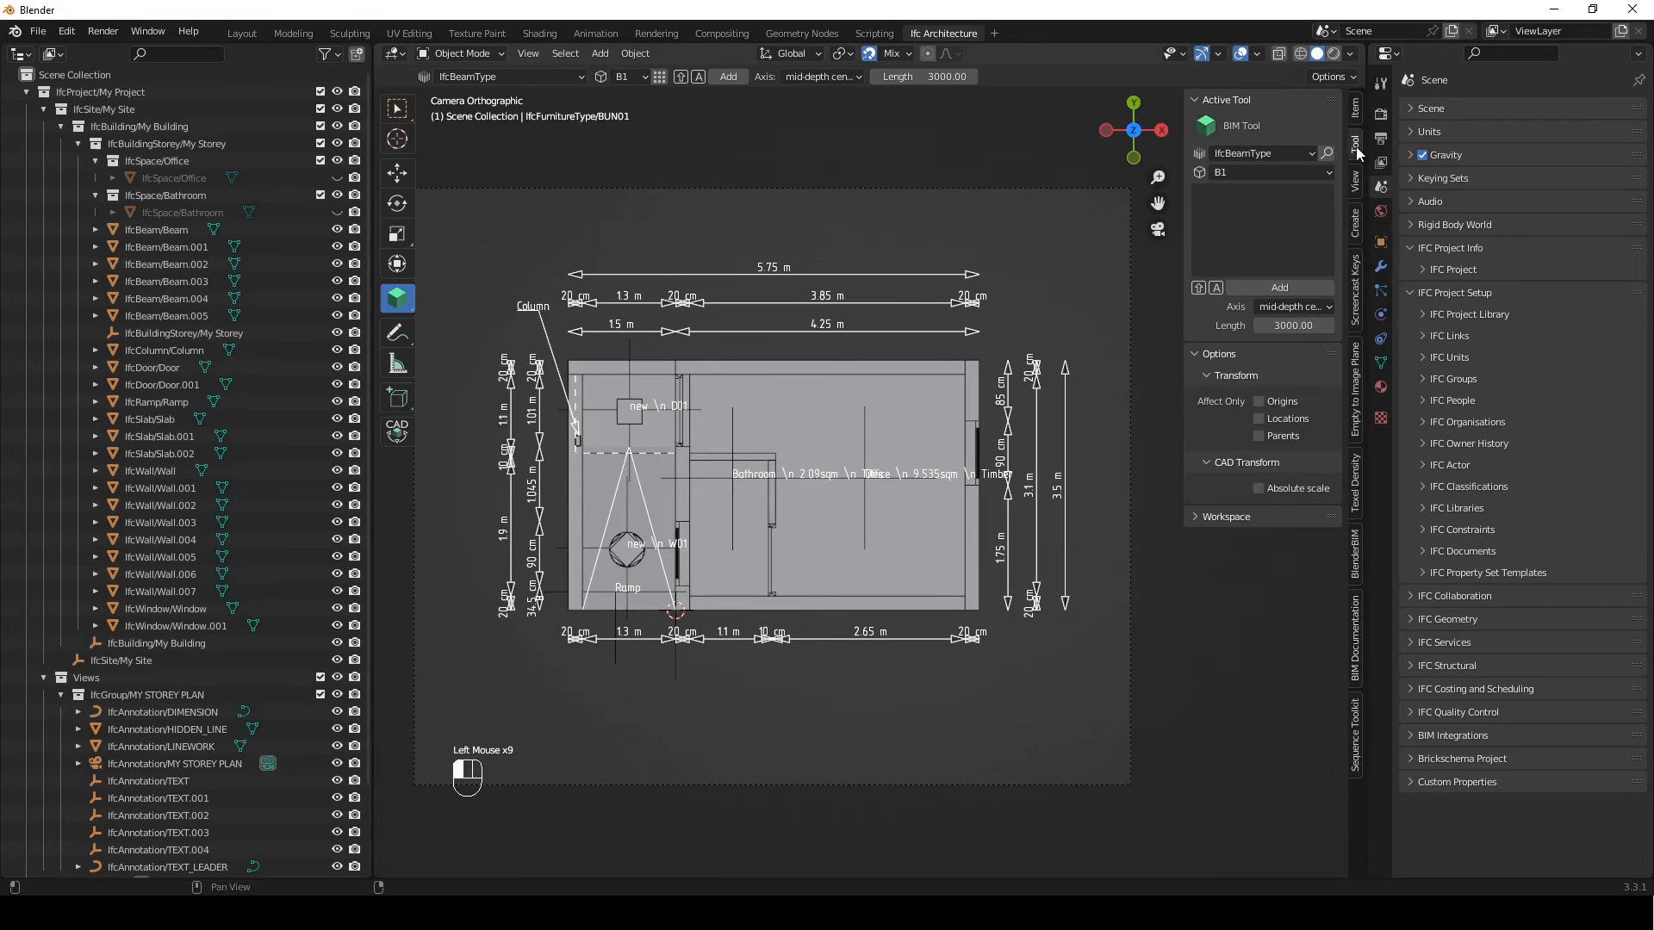
pyautogui.click(1289, 152)
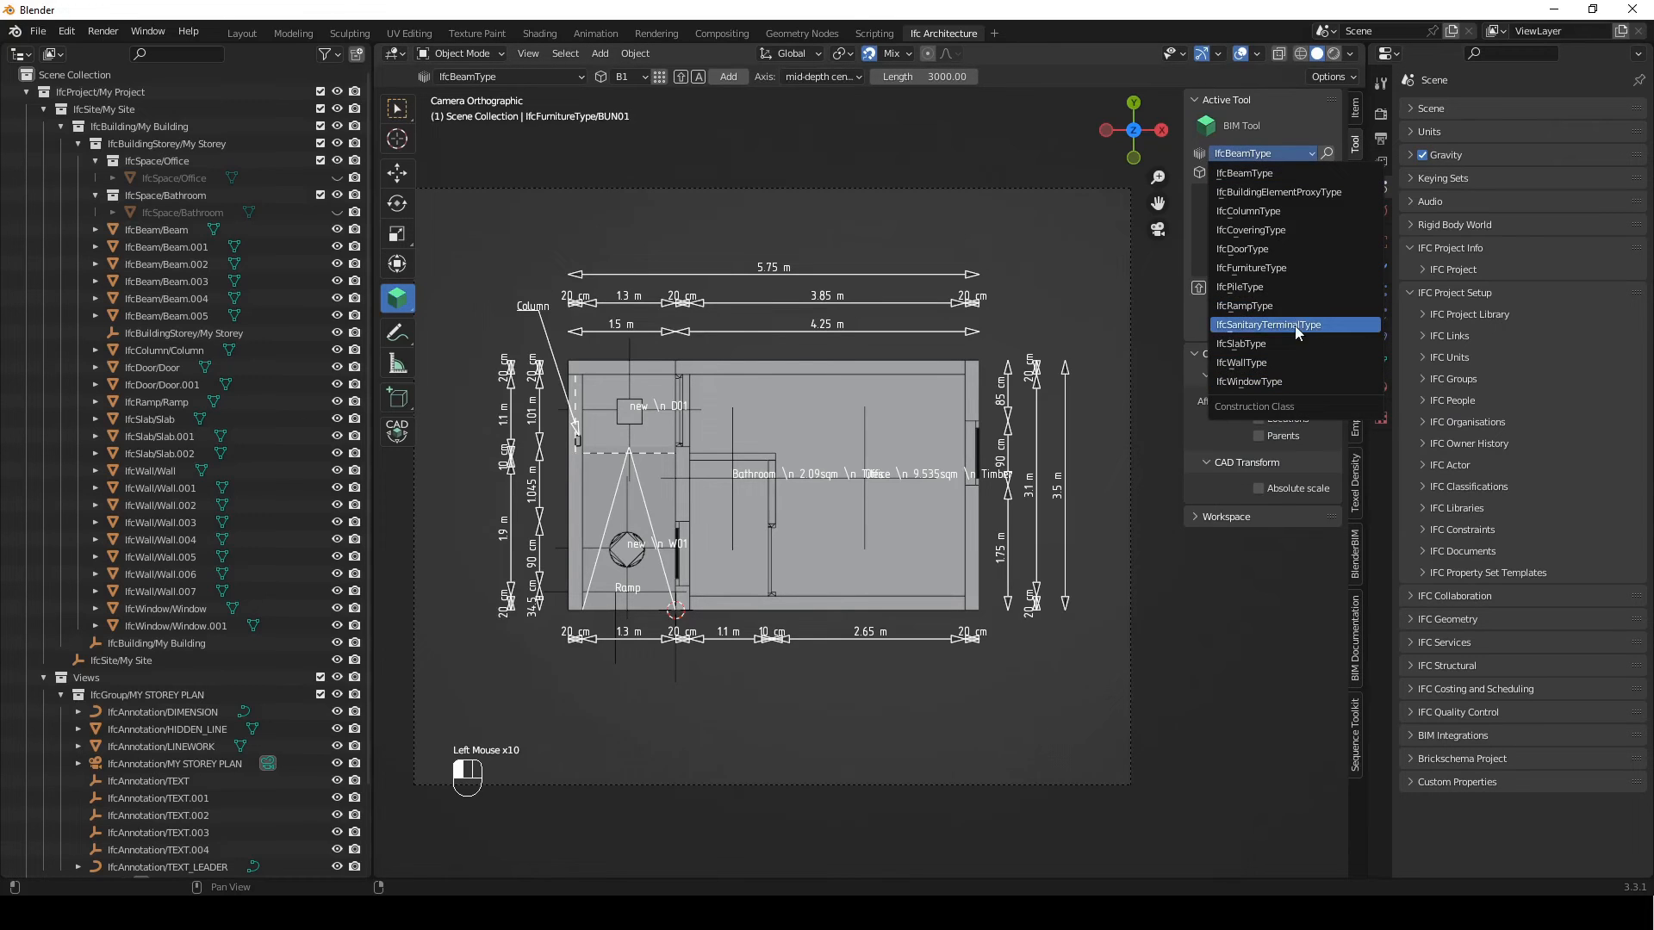
pyautogui.click(1296, 326)
pyautogui.click(1264, 172)
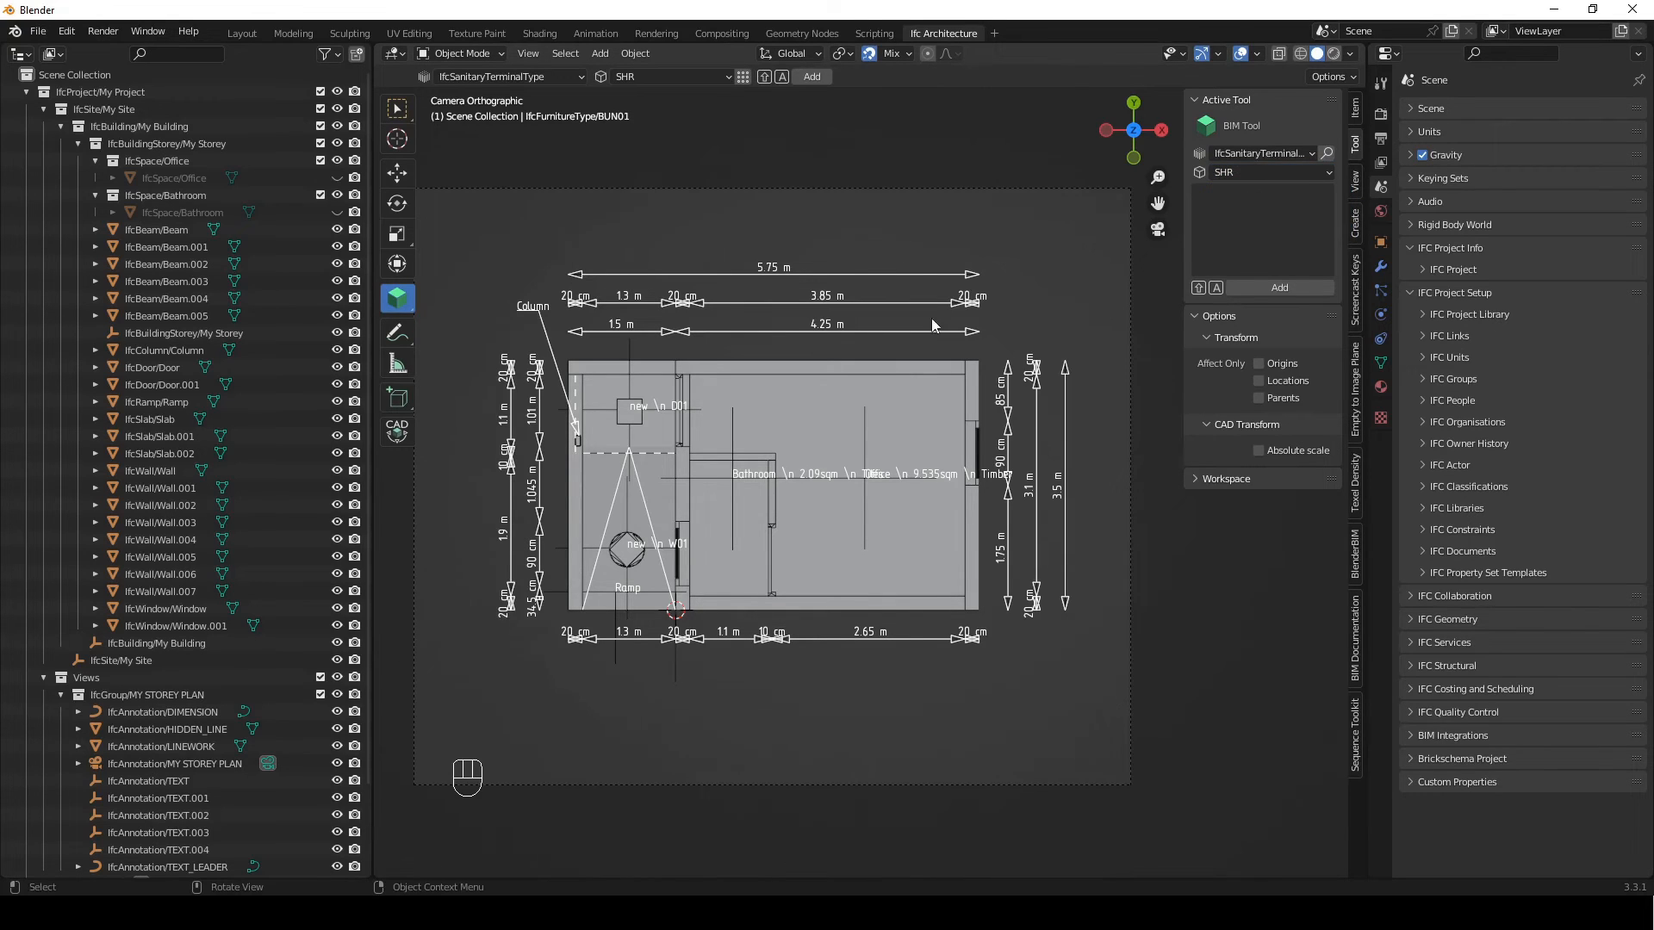
pyautogui.scroll(4, 648, 479)
pyautogui.keyDown('shift'); pyautogui.moveTo(622, 493); pyautogui.dragTo(991, 551, button='middle'); pyautogui.keyUp('shift')
pyautogui.keyDown('shift'); pyautogui.moveTo(870, 514); pyautogui.dragTo(802, 488, button='right'); pyautogui.keyUp('shift')
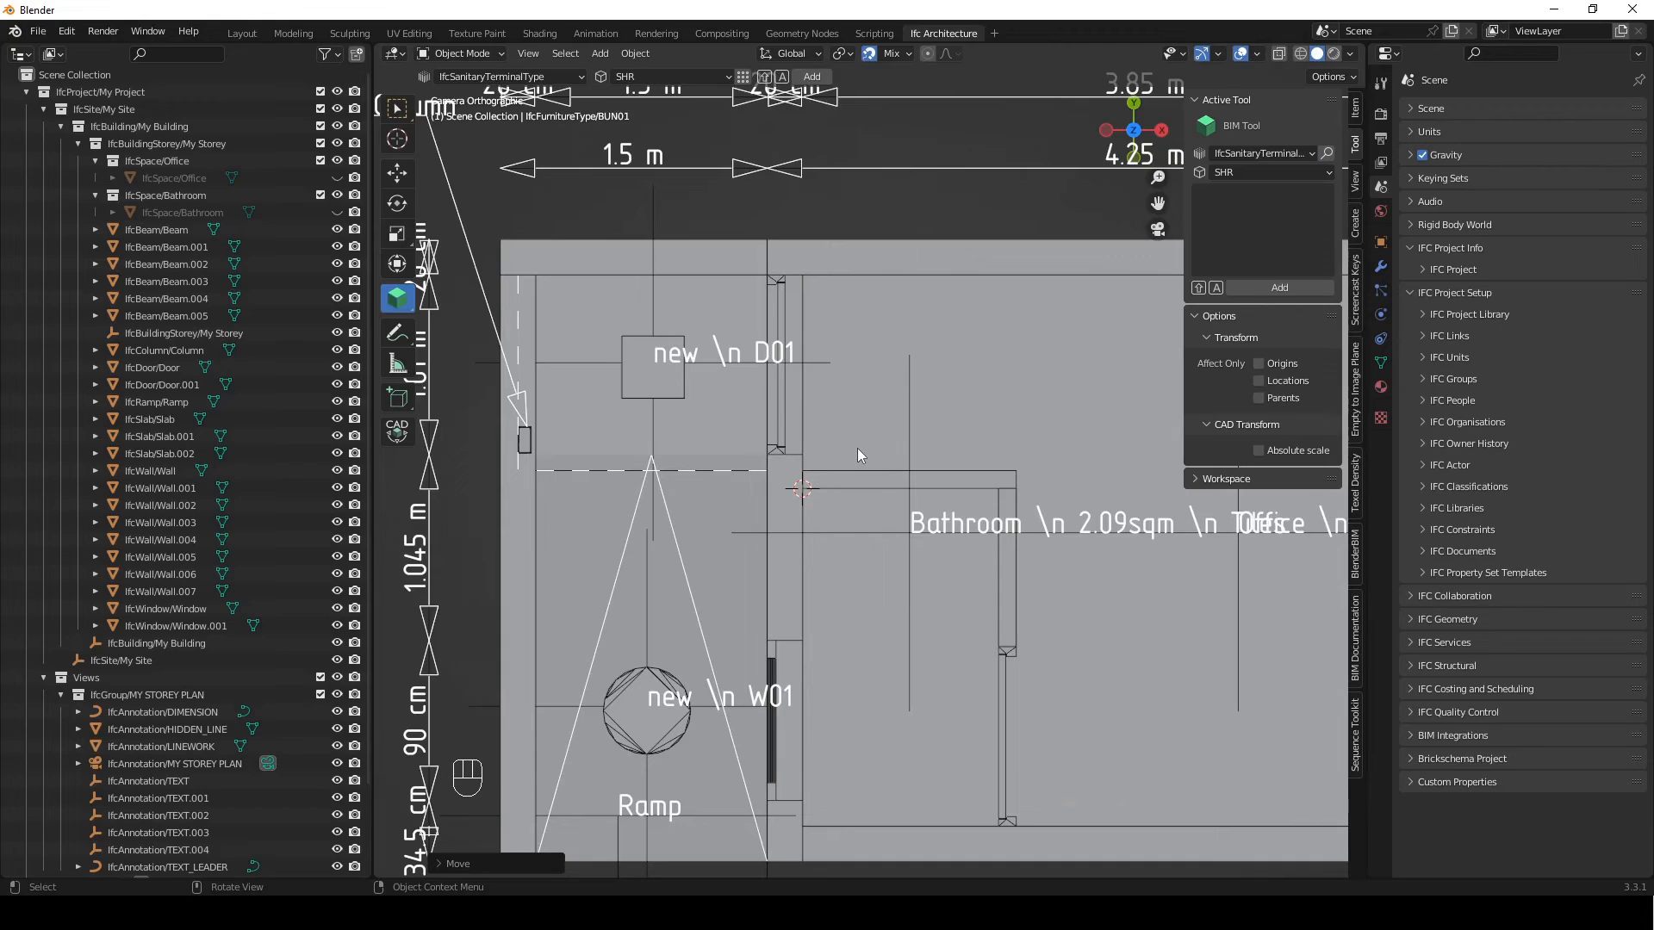
pyautogui.hotkey('shift', 'a')
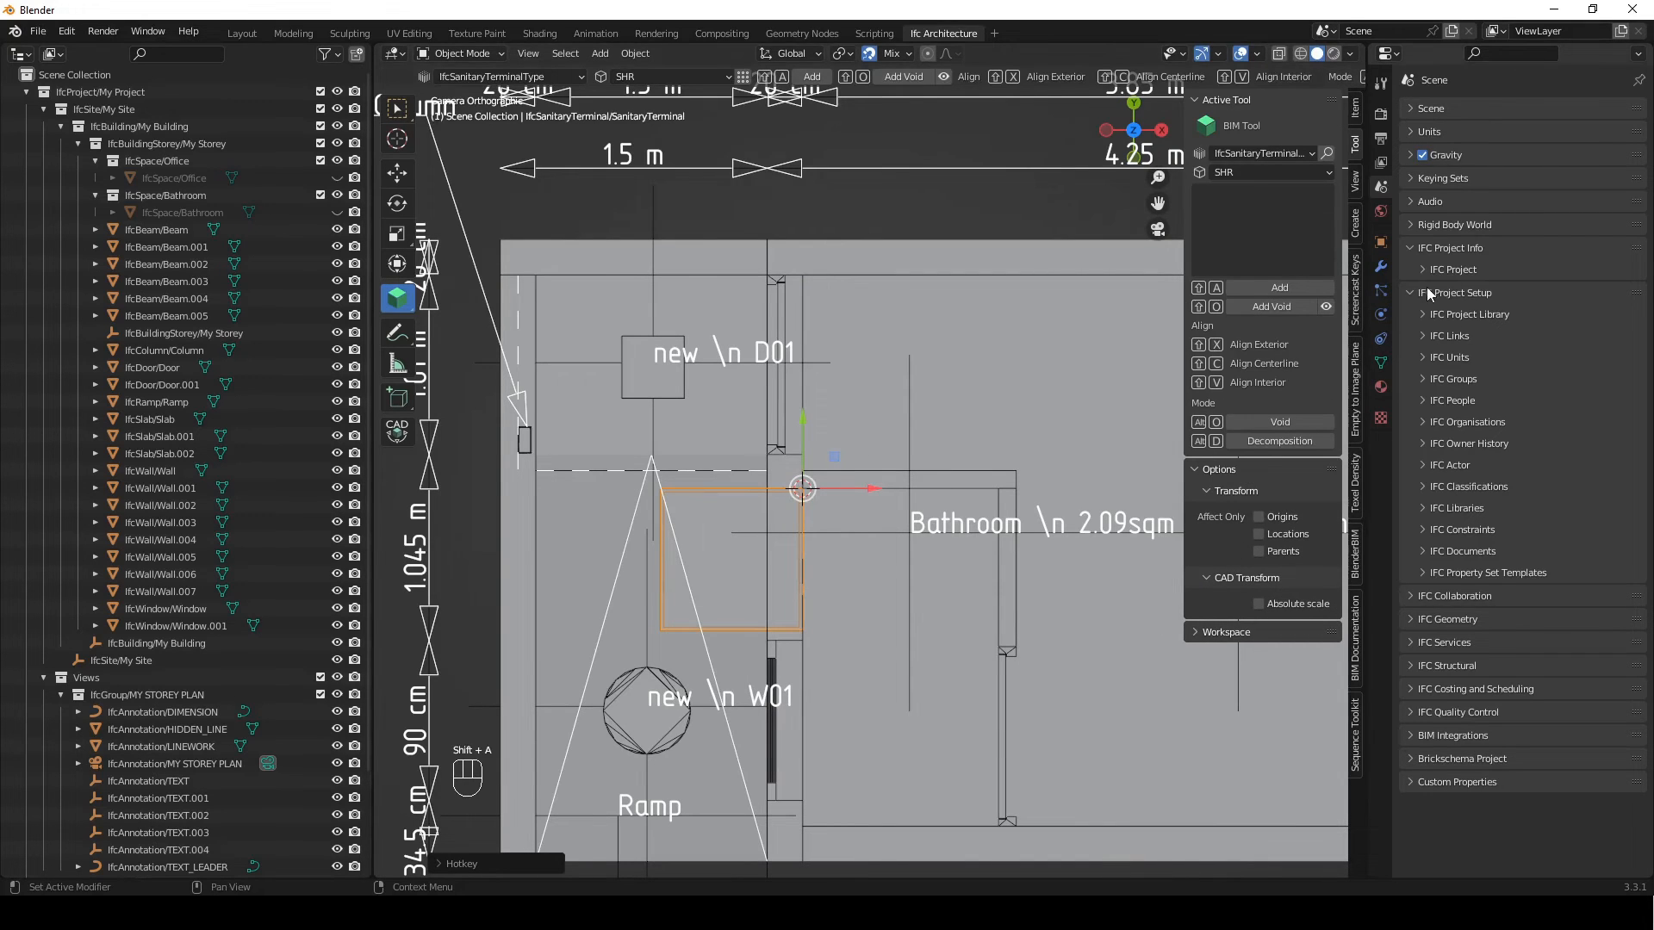
# Switch the shower's displayed geometry to its plan view annotation representation
pyautogui.click(1380, 242)
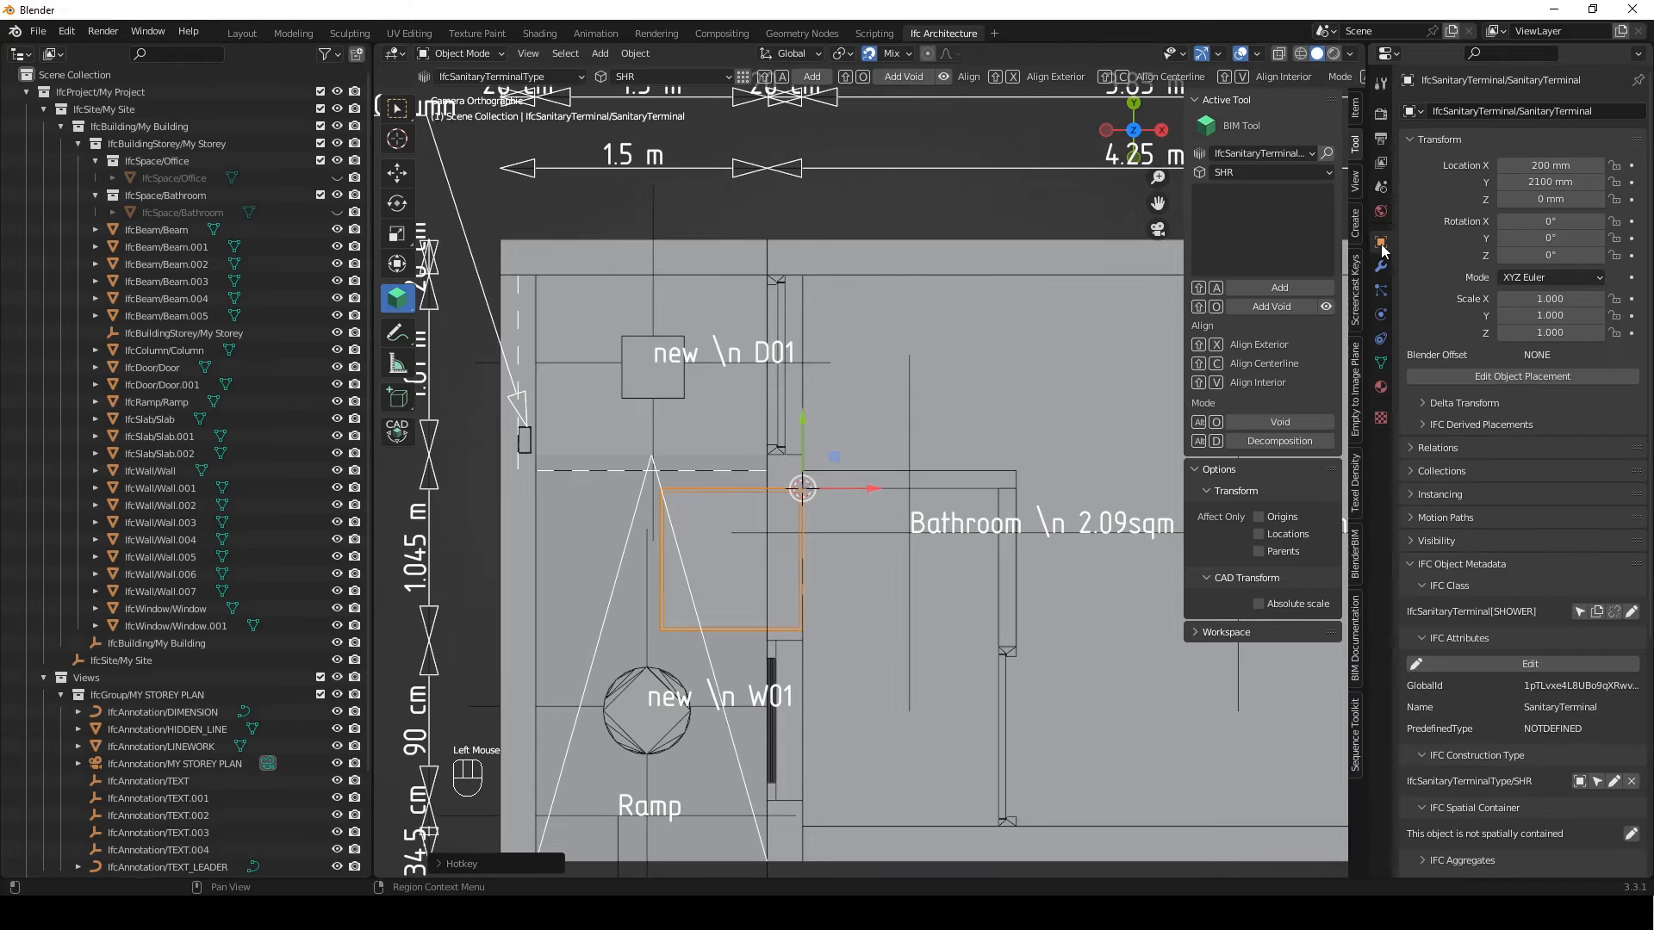
pyautogui.click(1440, 141)
pyautogui.click(1439, 284)
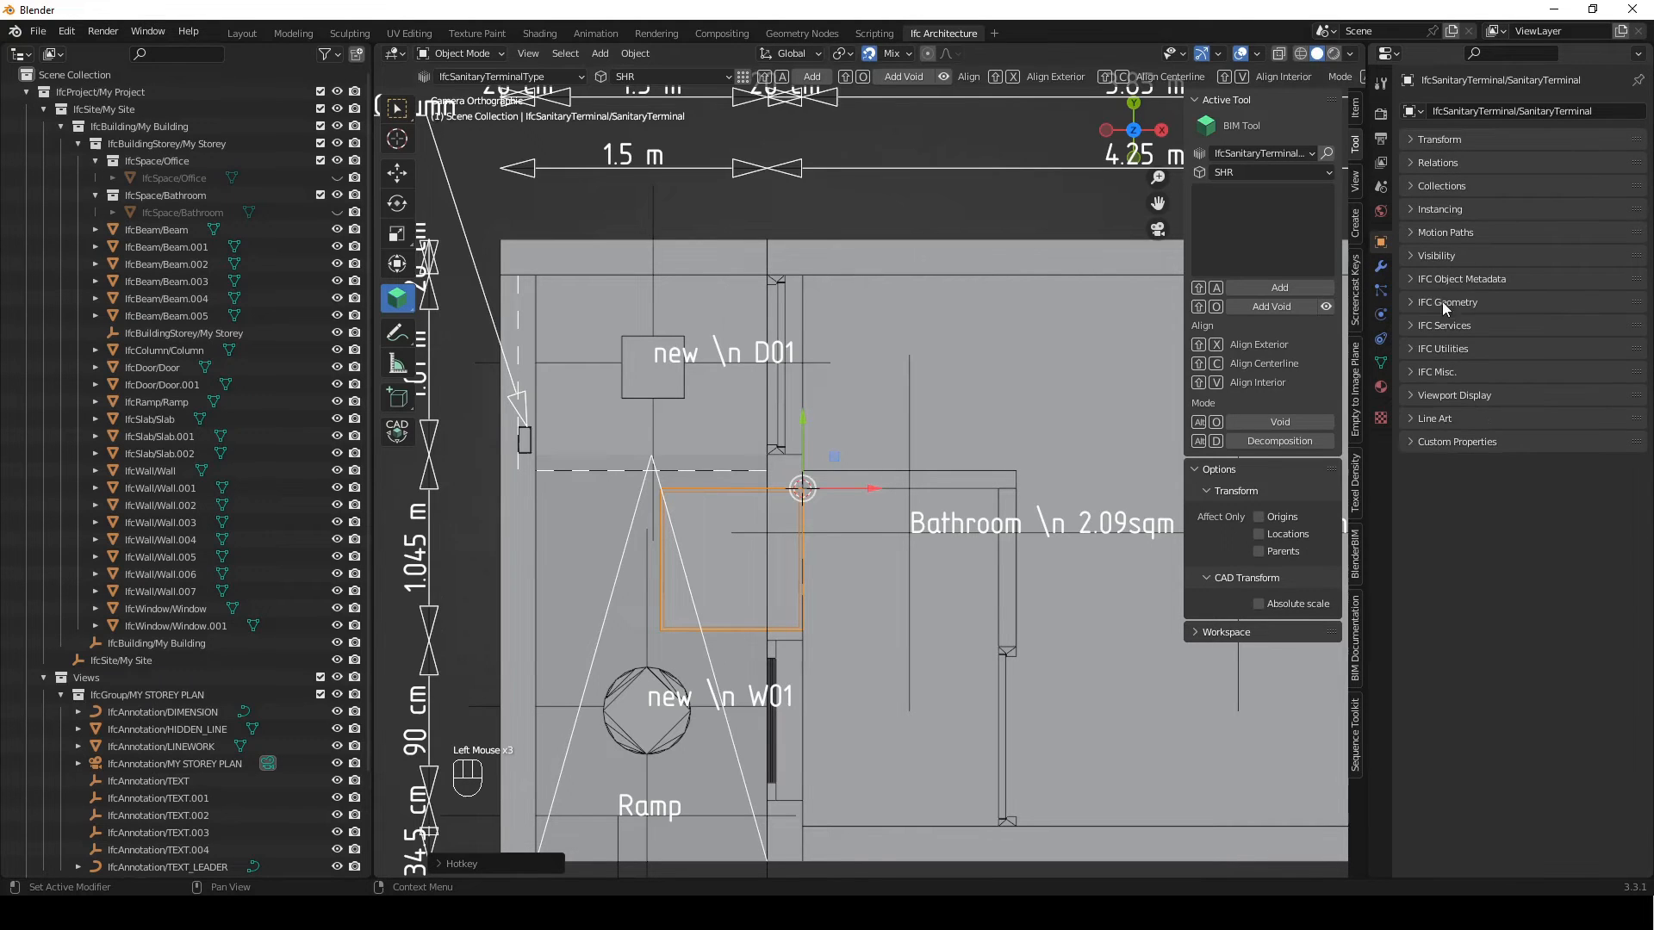
pyautogui.click(1448, 303)
pyautogui.click(1462, 346)
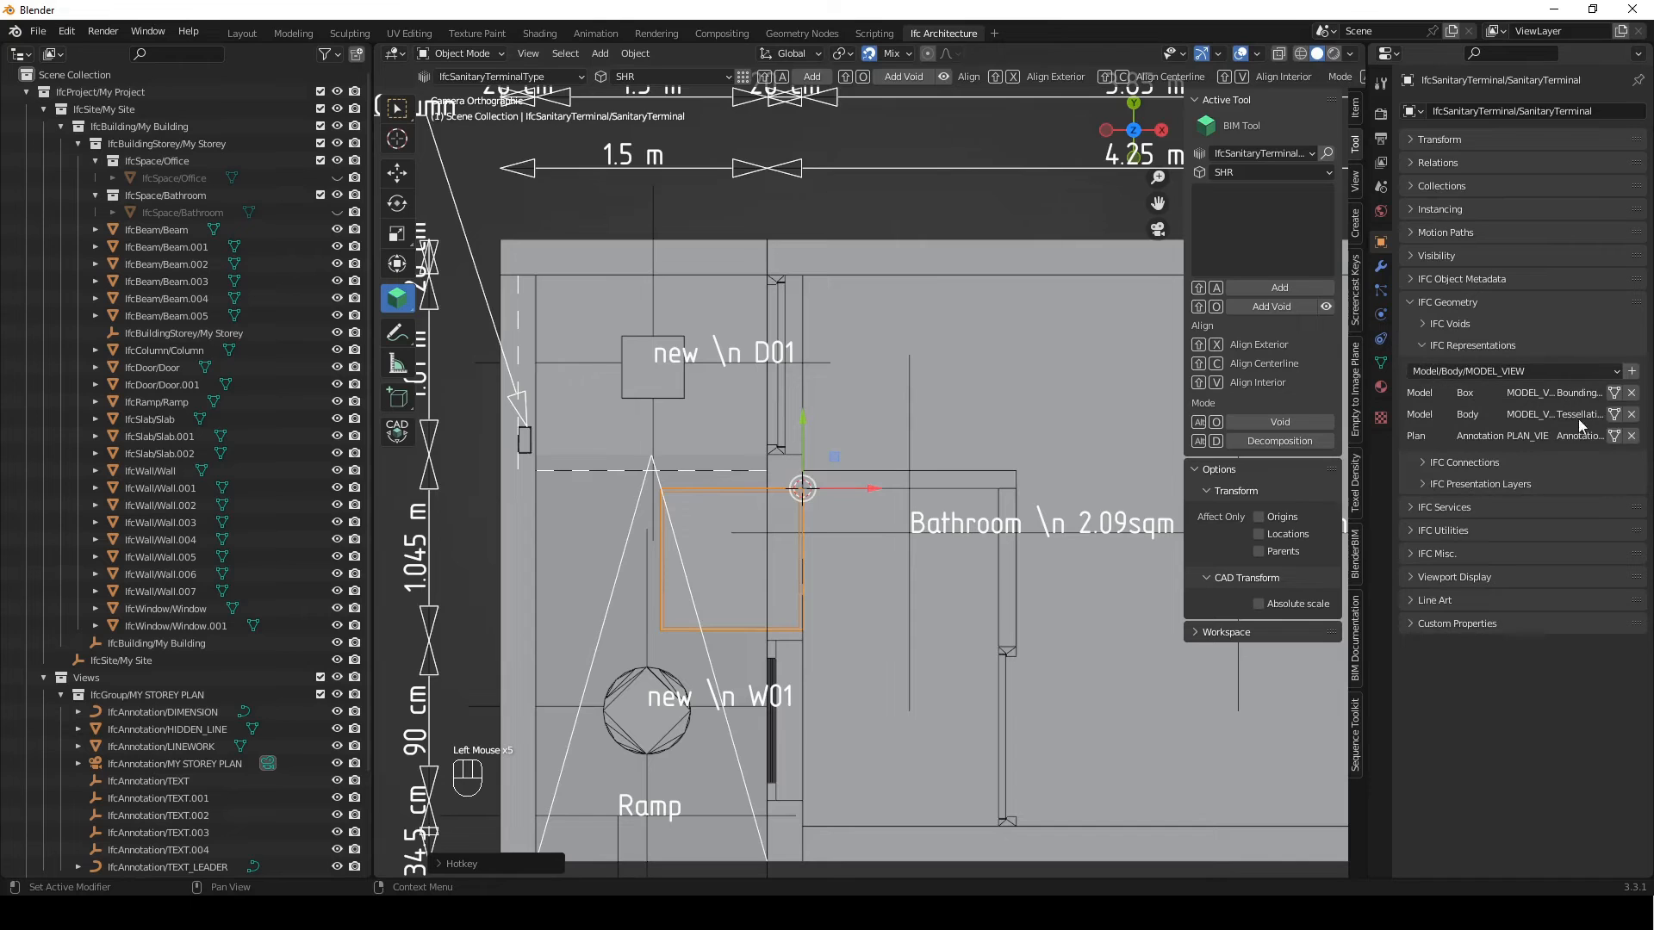
pyautogui.moveTo(1367, 409); pyautogui.dragTo(1262, 411)
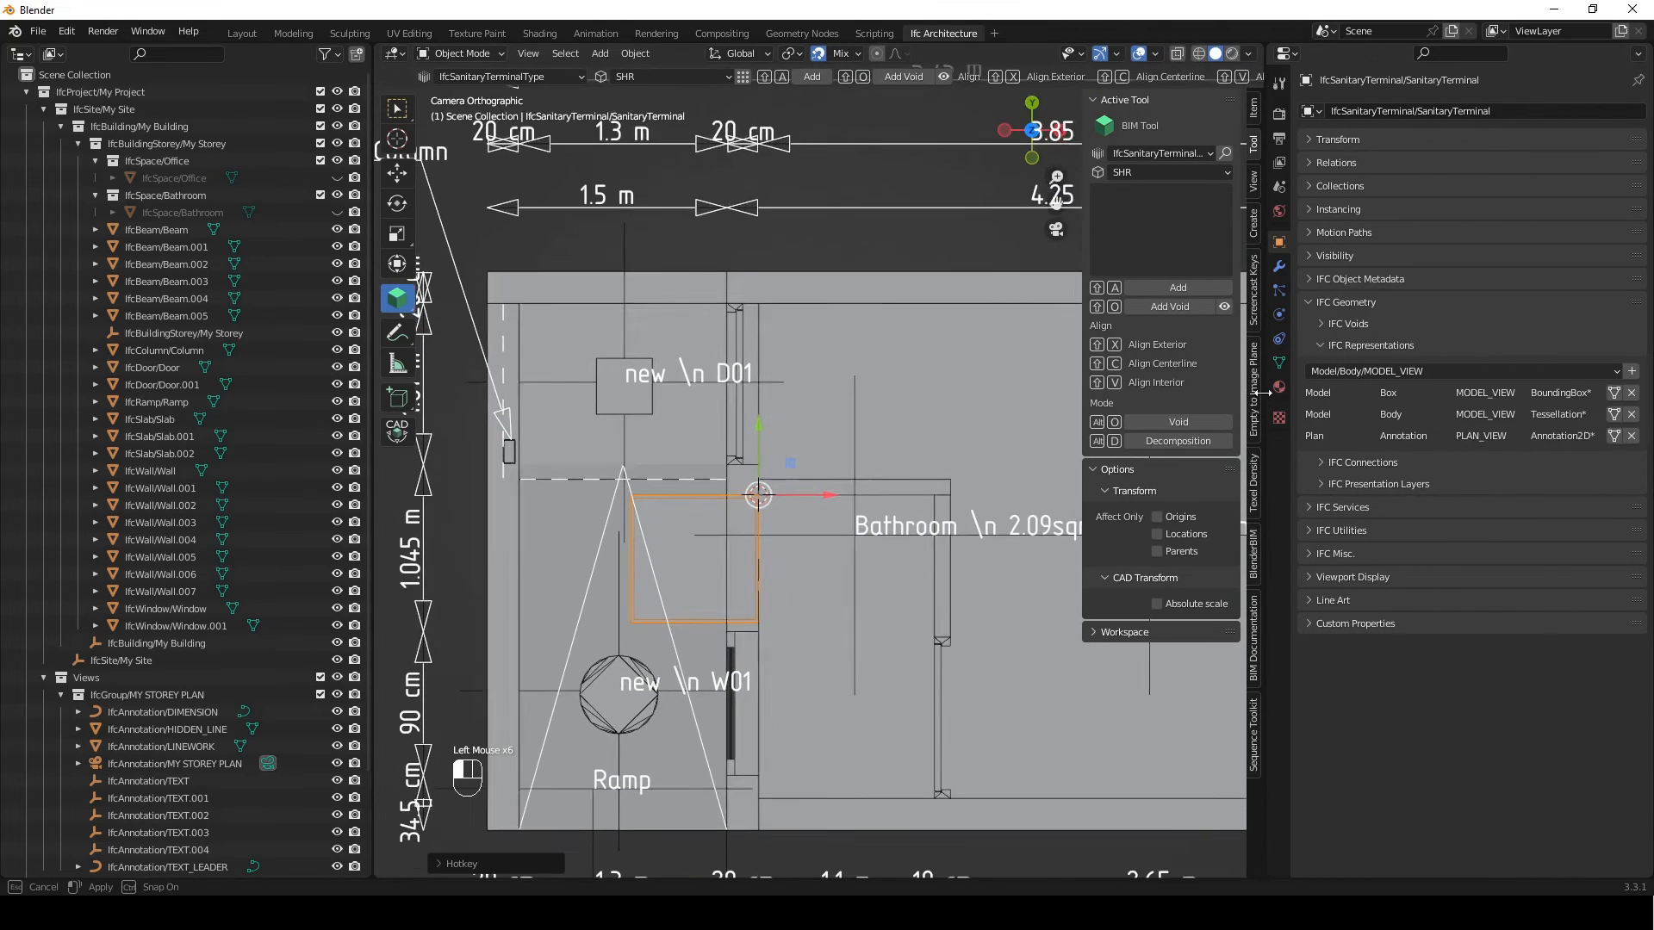
pyautogui.click(1613, 414)
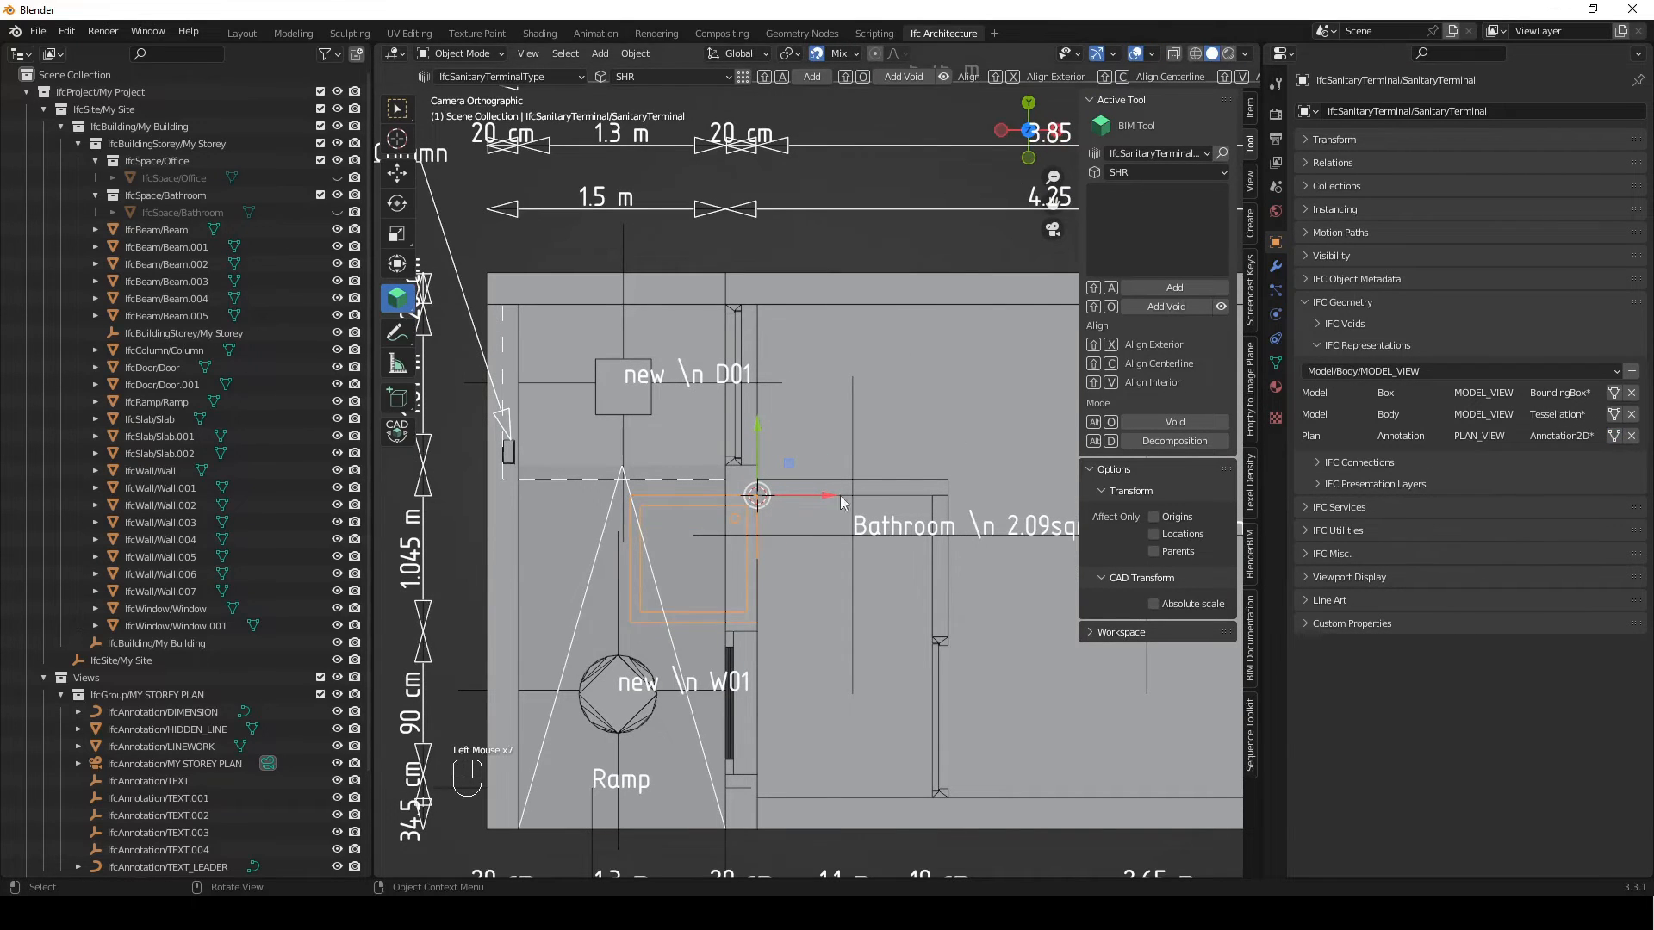
# Rotate the shower 90 degrees about the Z axis so it sits inside the bathroom
pyautogui.scroll(2, 753, 547)
pyautogui.keyDown('shift'); pyautogui.moveTo(753, 543); pyautogui.dragTo(653, 466, button='middle'); pyautogui.keyUp('shift')
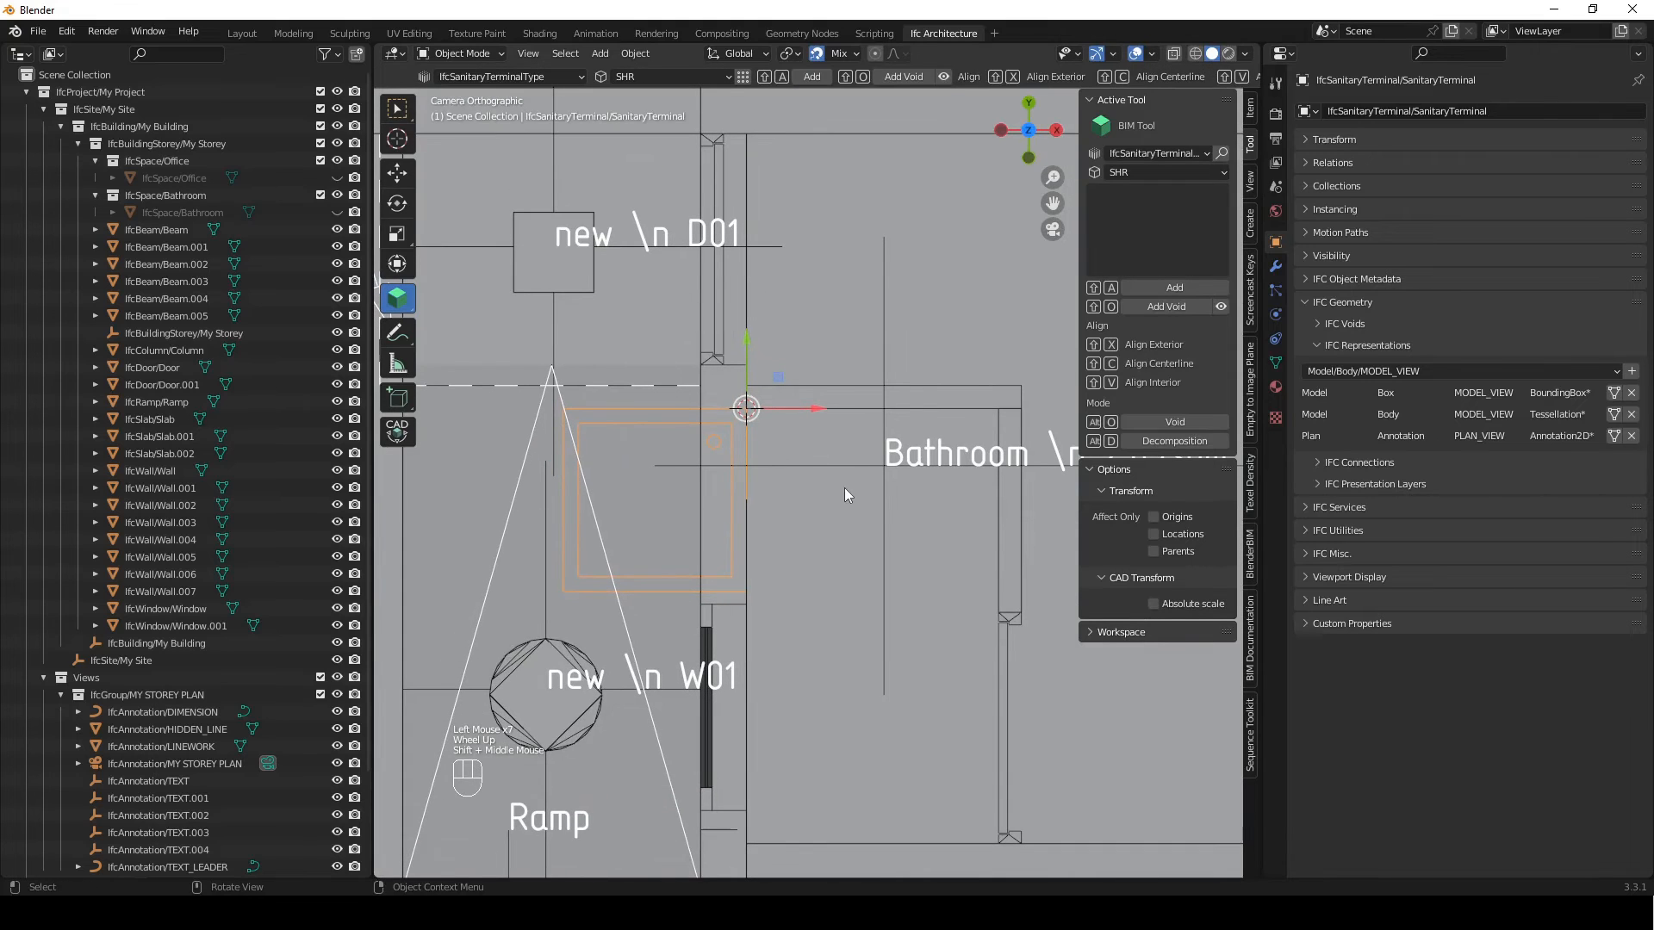
pyautogui.press('r')
pyautogui.press('z')
pyautogui.press('KP_9')
pyautogui.press('KP_0')
pyautogui.press('Return')
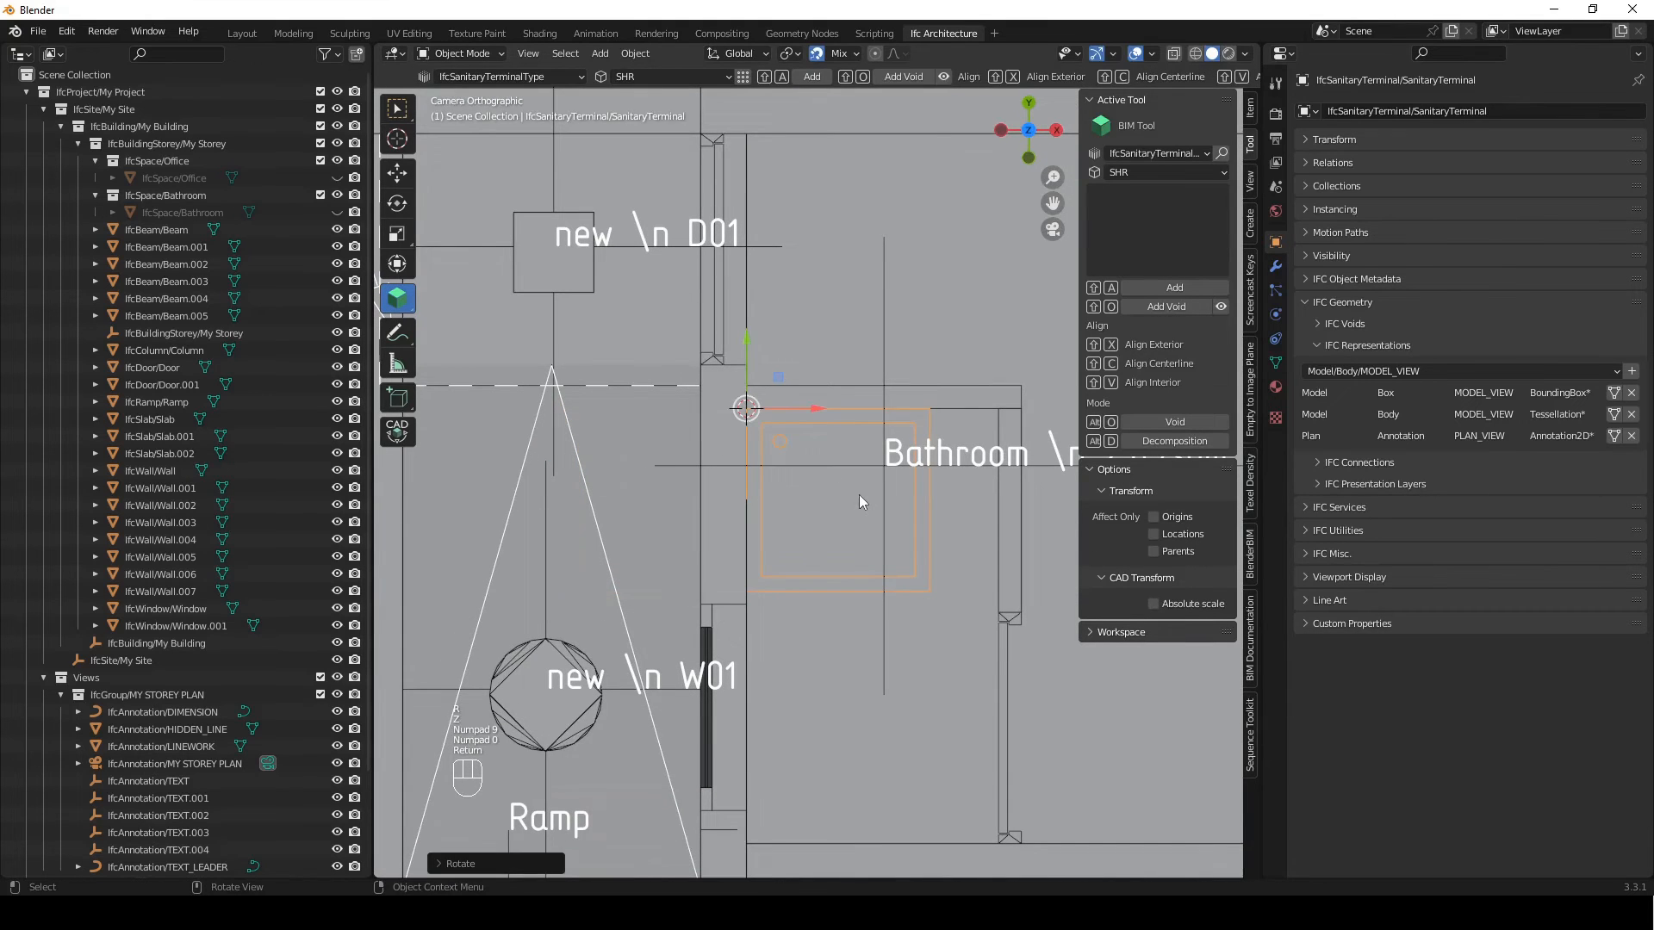
# Add a WC - Toilet - 600x500 at the bathroom's lower wall and display its PLAN_VIEW annotation representation
pyautogui.scroll(-1, 836, 551)
pyautogui.scroll(1, 871, 514)
pyautogui.scroll(1, 870, 515)
pyautogui.keyDown('shift'); pyautogui.moveTo(827, 543); pyautogui.dragTo(790, 462, button='middle'); pyautogui.keyUp('shift')
pyautogui.keyDown('shift'); pyautogui.moveTo(831, 704); pyautogui.dragTo(825, 700, button='right'); pyautogui.keyUp('shift')
pyautogui.click(1165, 174)
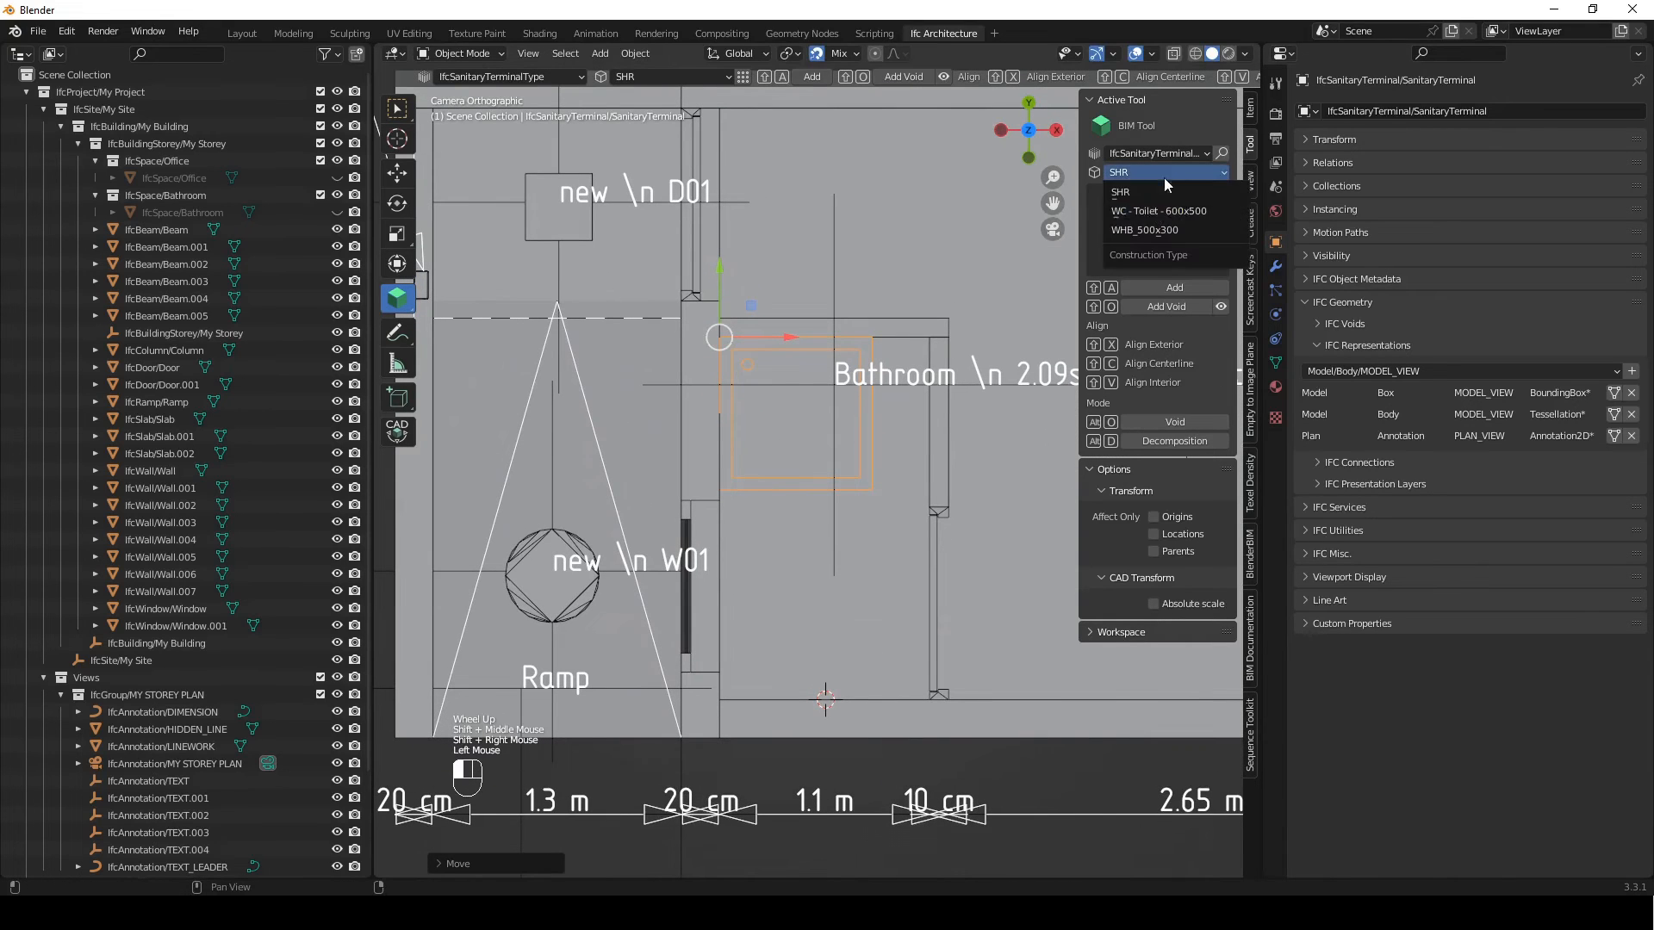
pyautogui.click(1145, 210)
pyautogui.click(1176, 290)
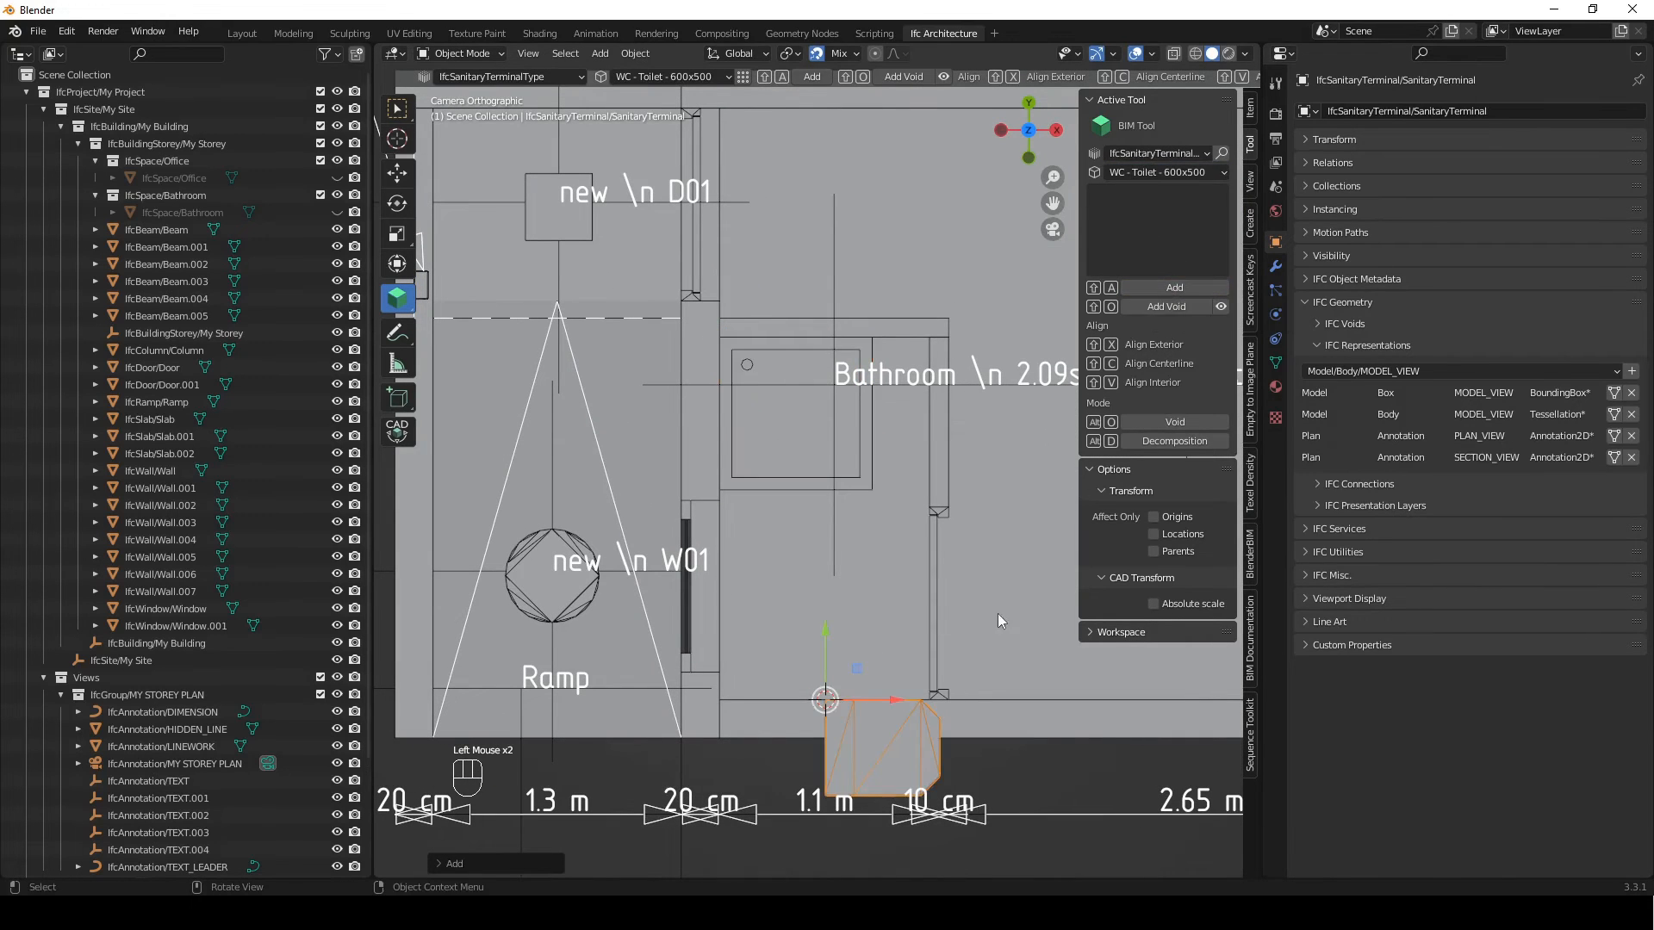
pyautogui.click(1614, 435)
# Rotate the toilet 90 degrees about the Z axis and raise it vertically above the floor slab
pyautogui.press('r')
pyautogui.press('z')
pyautogui.press('KP_9')
pyautogui.press('KP_0')
pyautogui.press('Return')
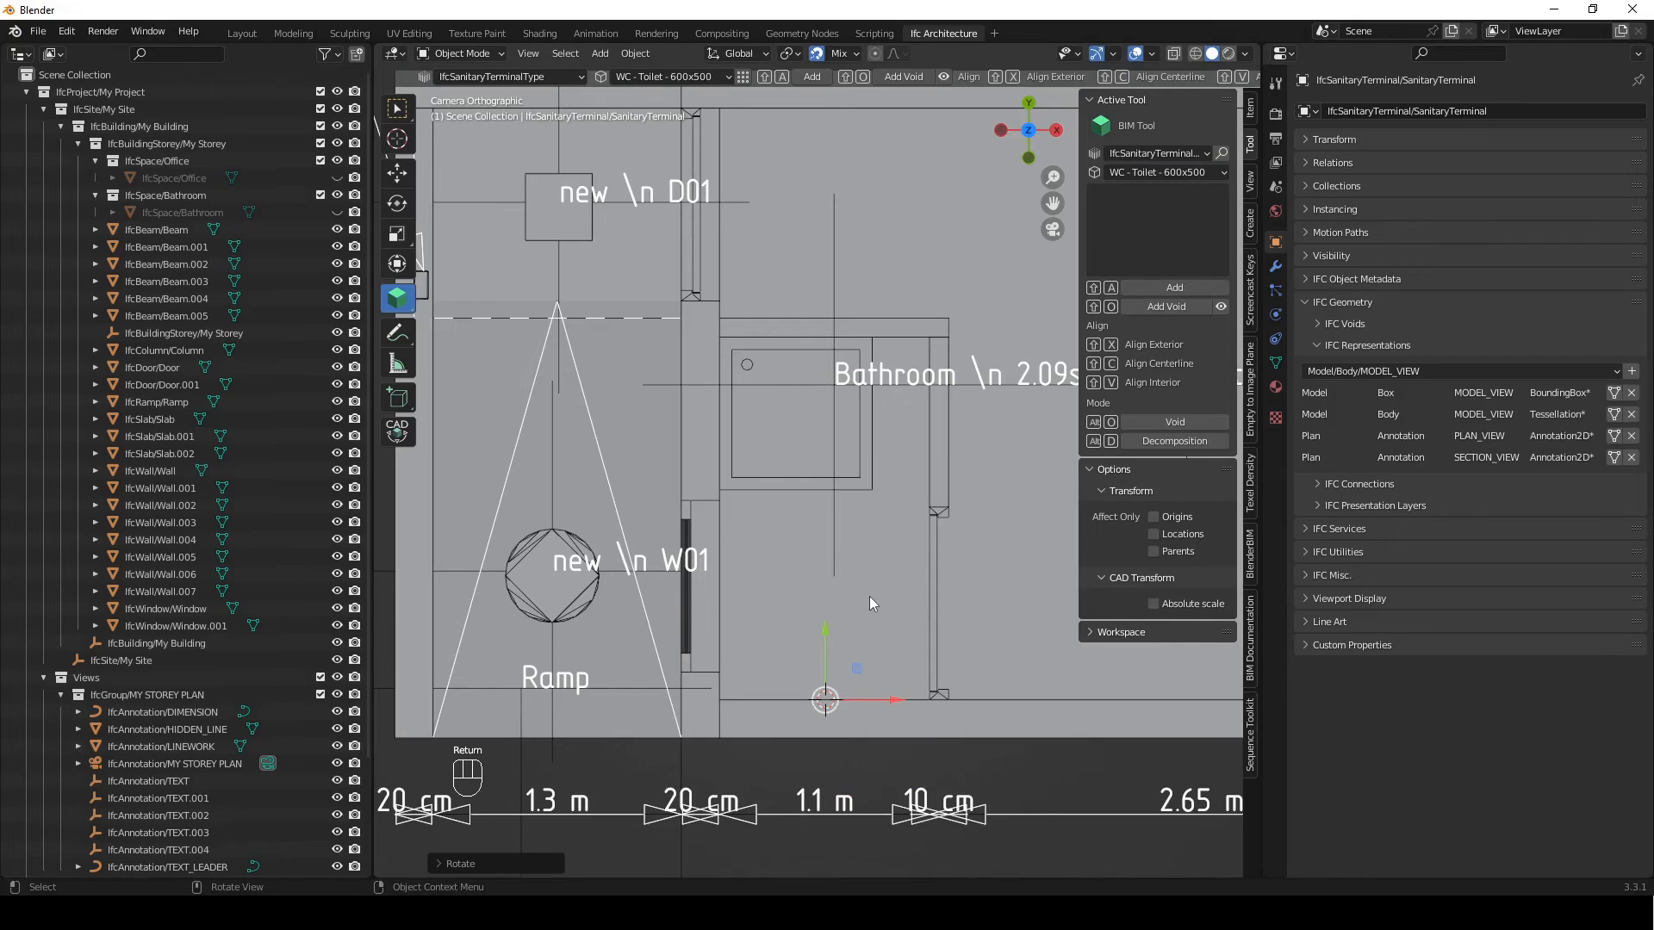
pyautogui.press('g')
pyautogui.press('z')
pyautogui.click(877, 494)
# Move the toilet about 221 mm in the negative global X direction along the bathroom's lower wall
pyautogui.press('g')
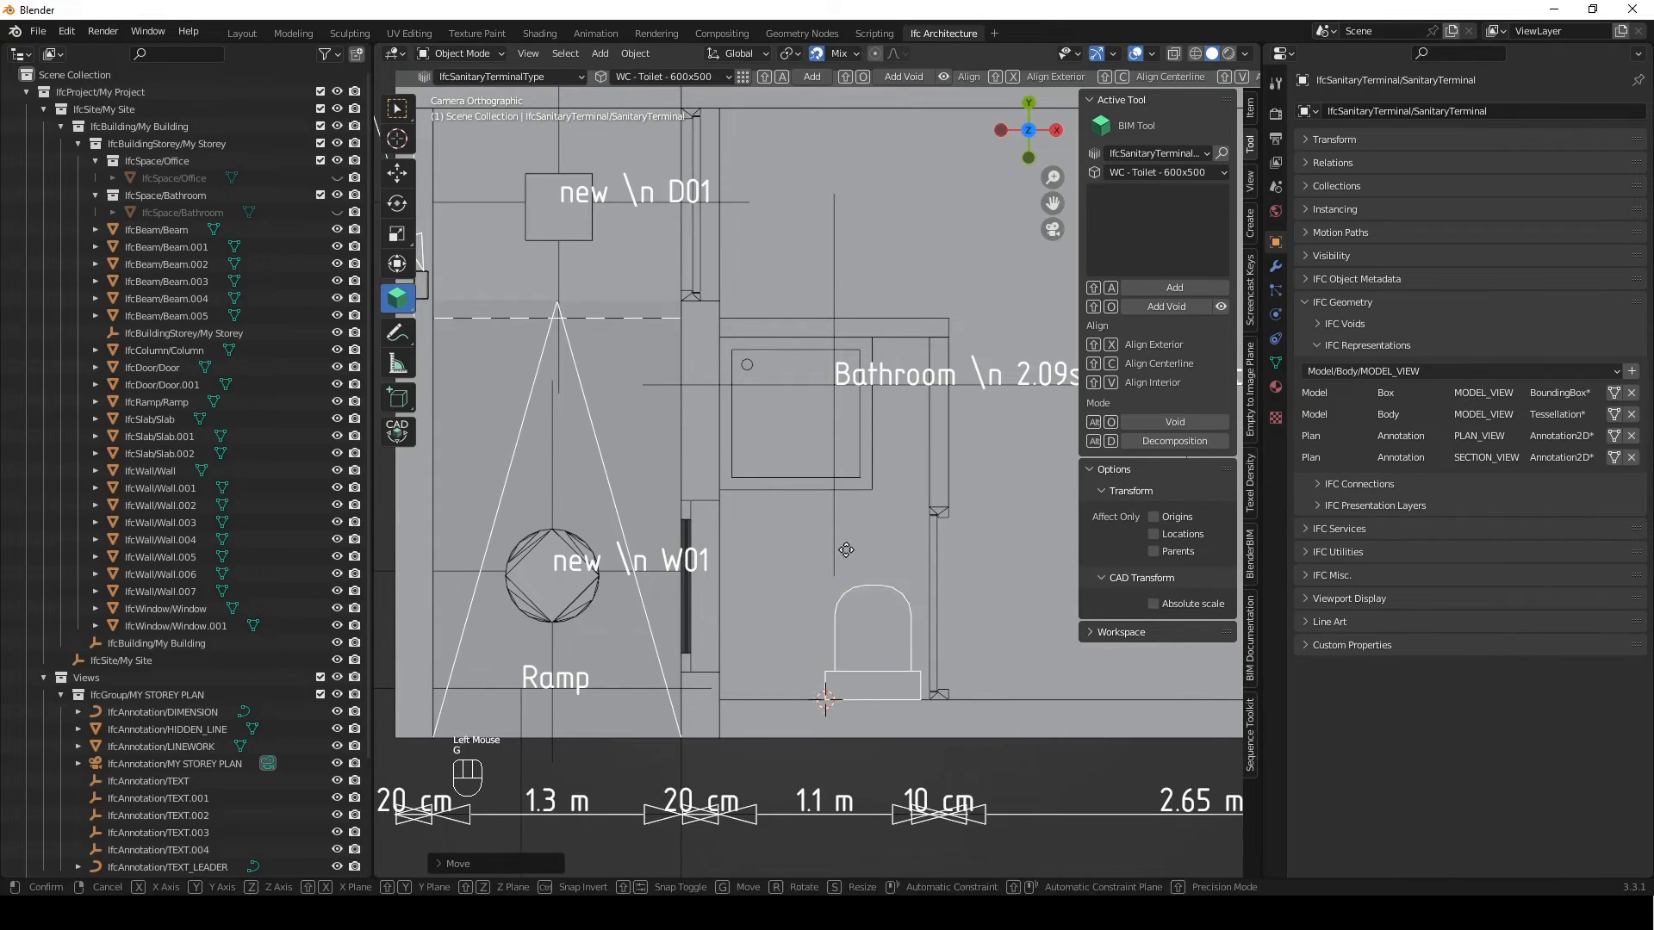
pyautogui.press('x')
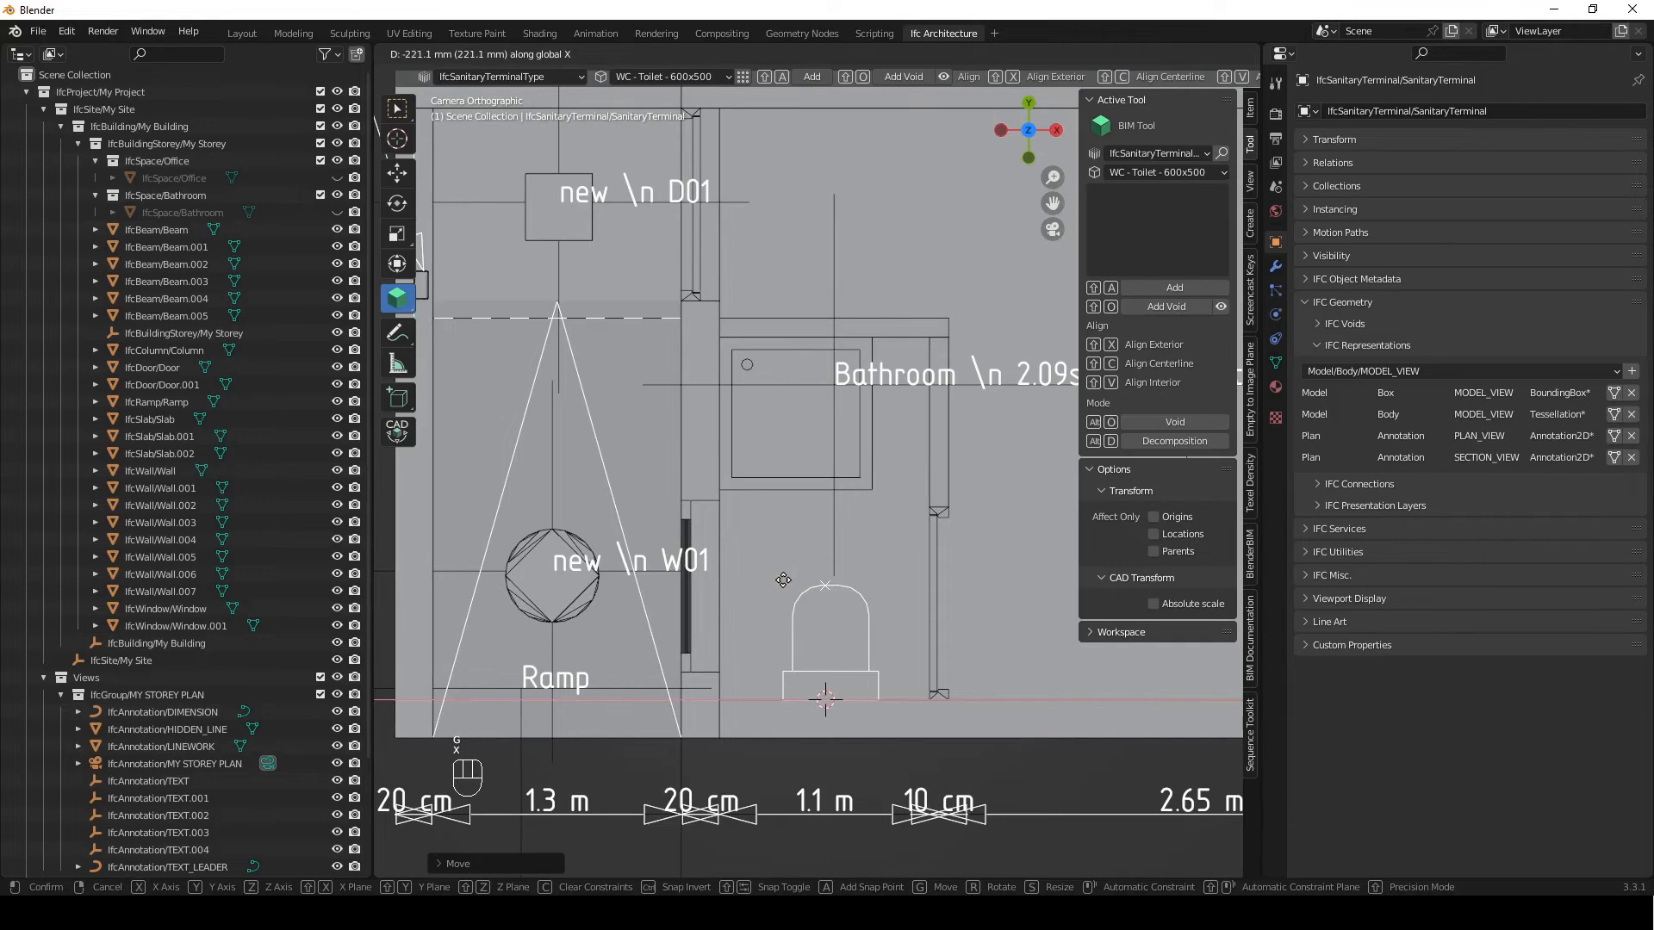
pyautogui.click(783, 694)
# Add a WHB_500x300 basin at the window opening's inner corner and display its PLAN_VIEW annotation representation
pyautogui.keyDown('shift'); pyautogui.moveTo(784, 694); pyautogui.dragTo(720, 500, button='right'); pyautogui.keyUp('shift')
pyautogui.click(1161, 172)
pyautogui.click(1149, 229)
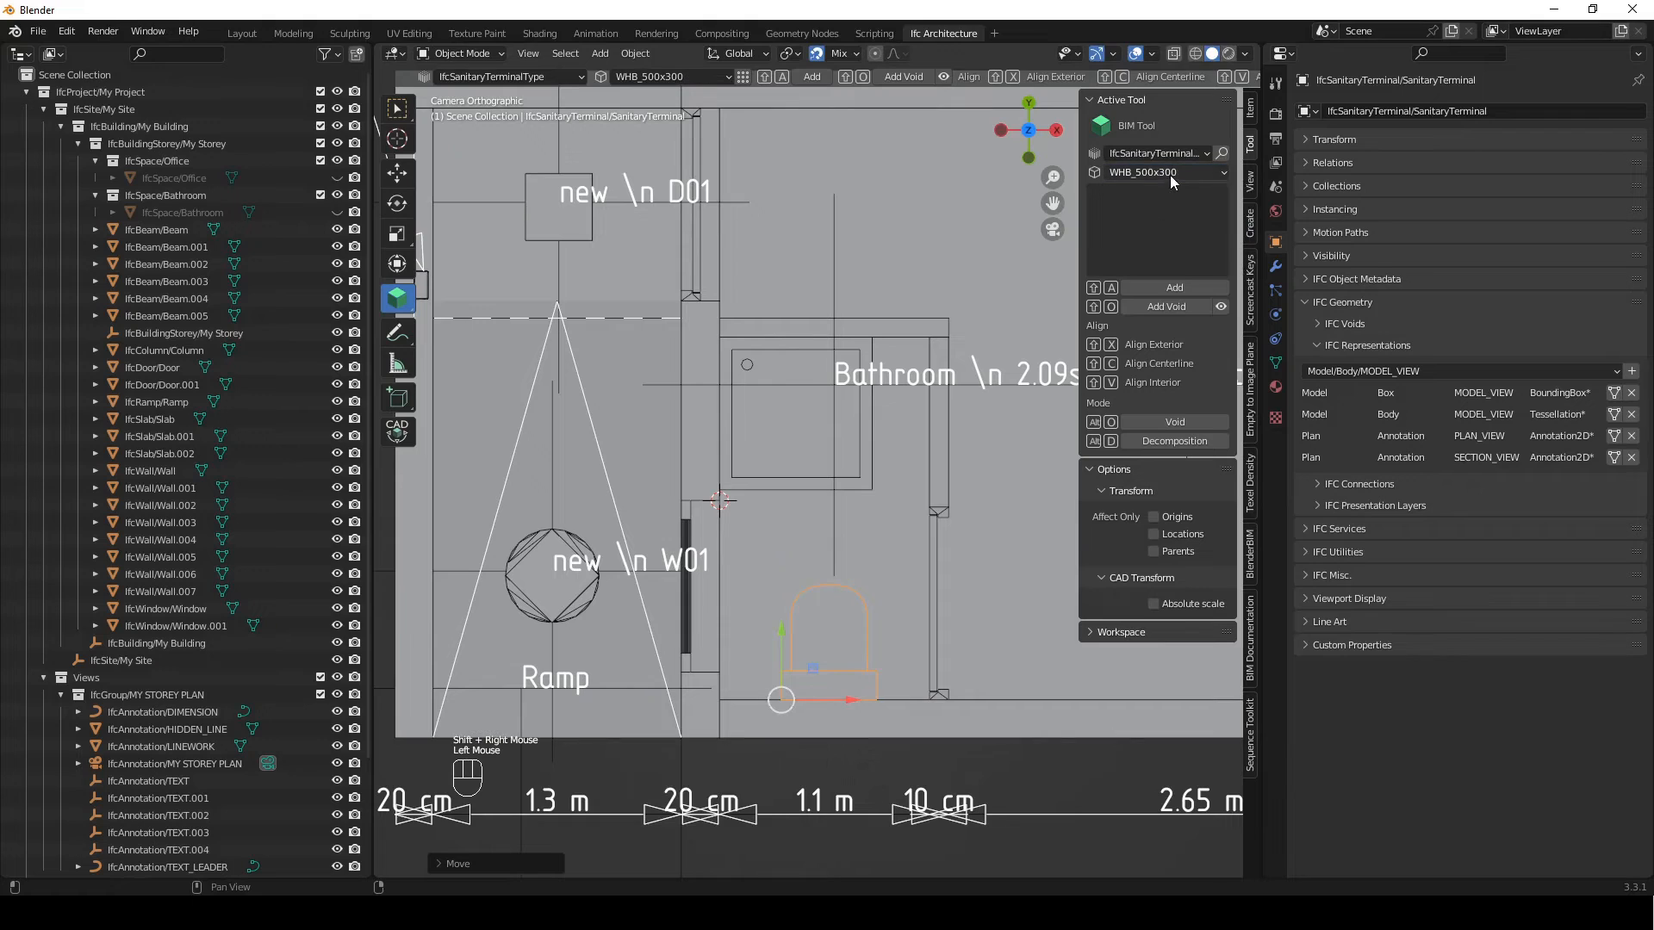
pyautogui.click(1156, 287)
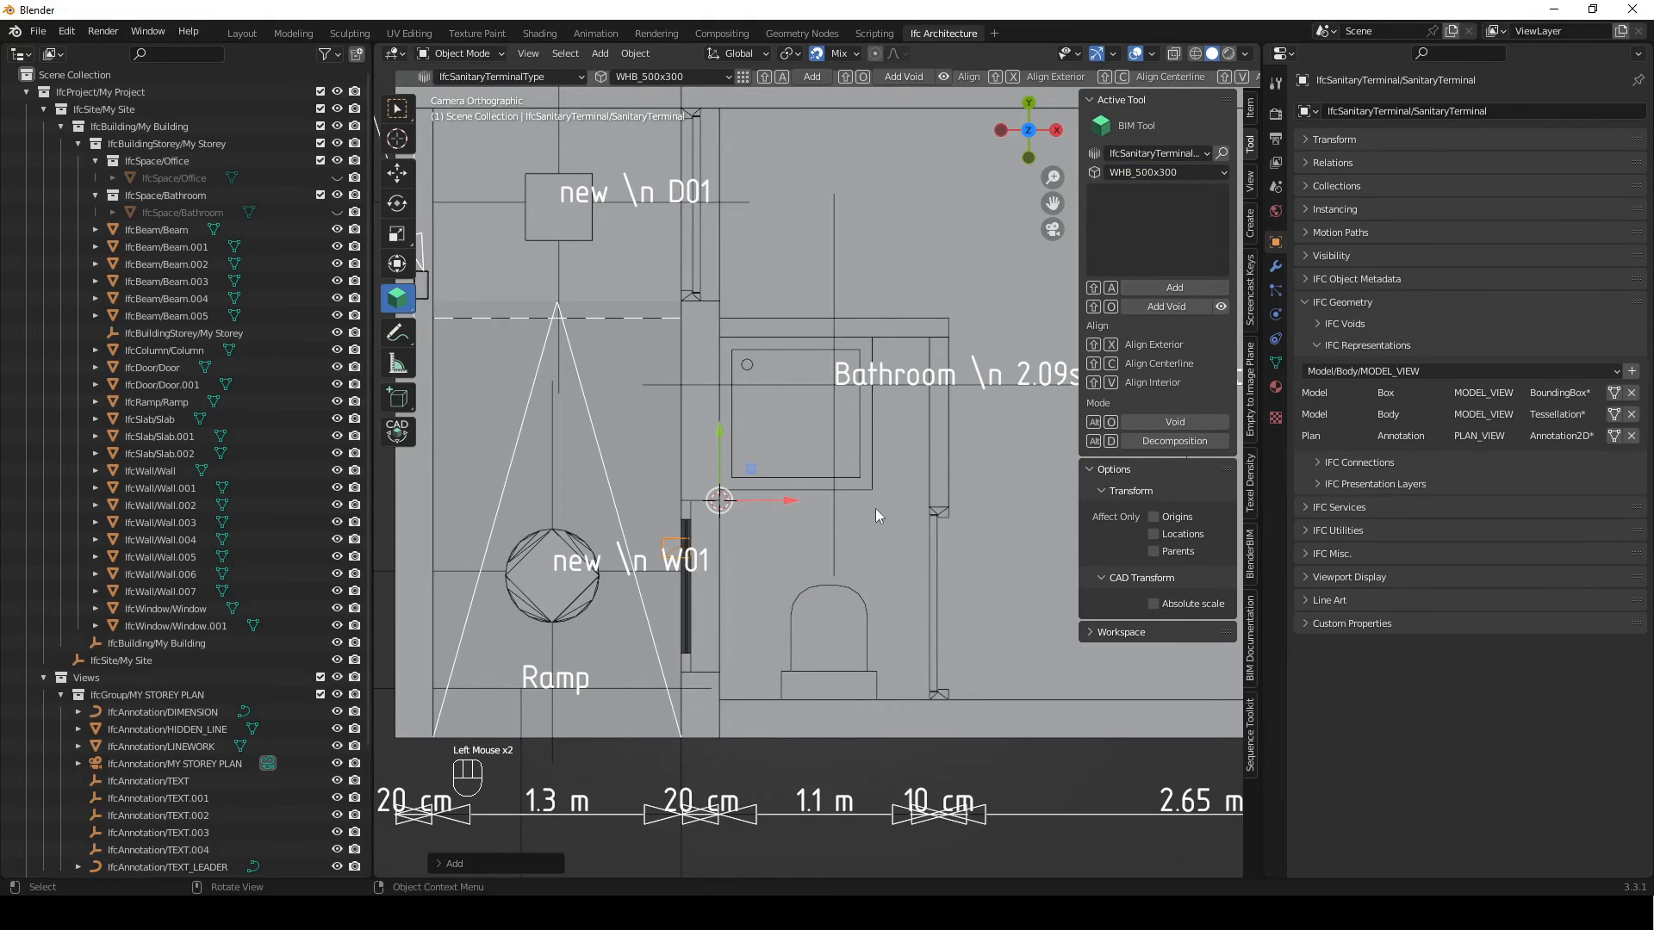
pyautogui.click(1614, 437)
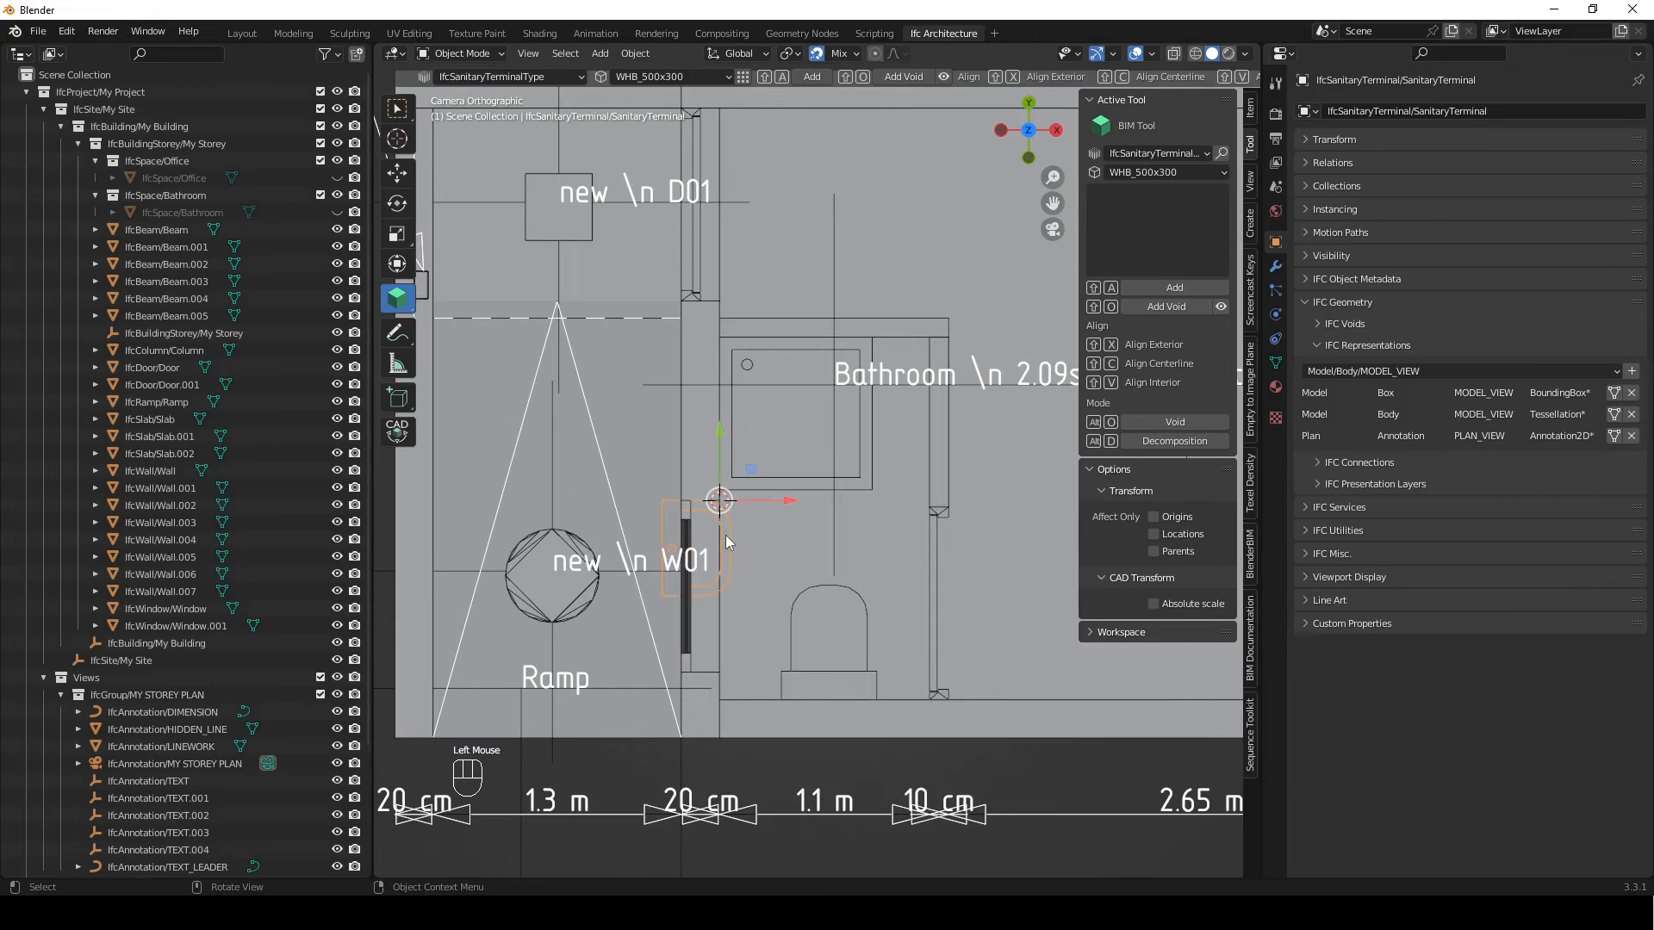
# Move the basin into the bathroom with its back against the window wall, directly below the shower
pyautogui.press('g')
pyautogui.click(860, 540)
pyautogui.press('g')
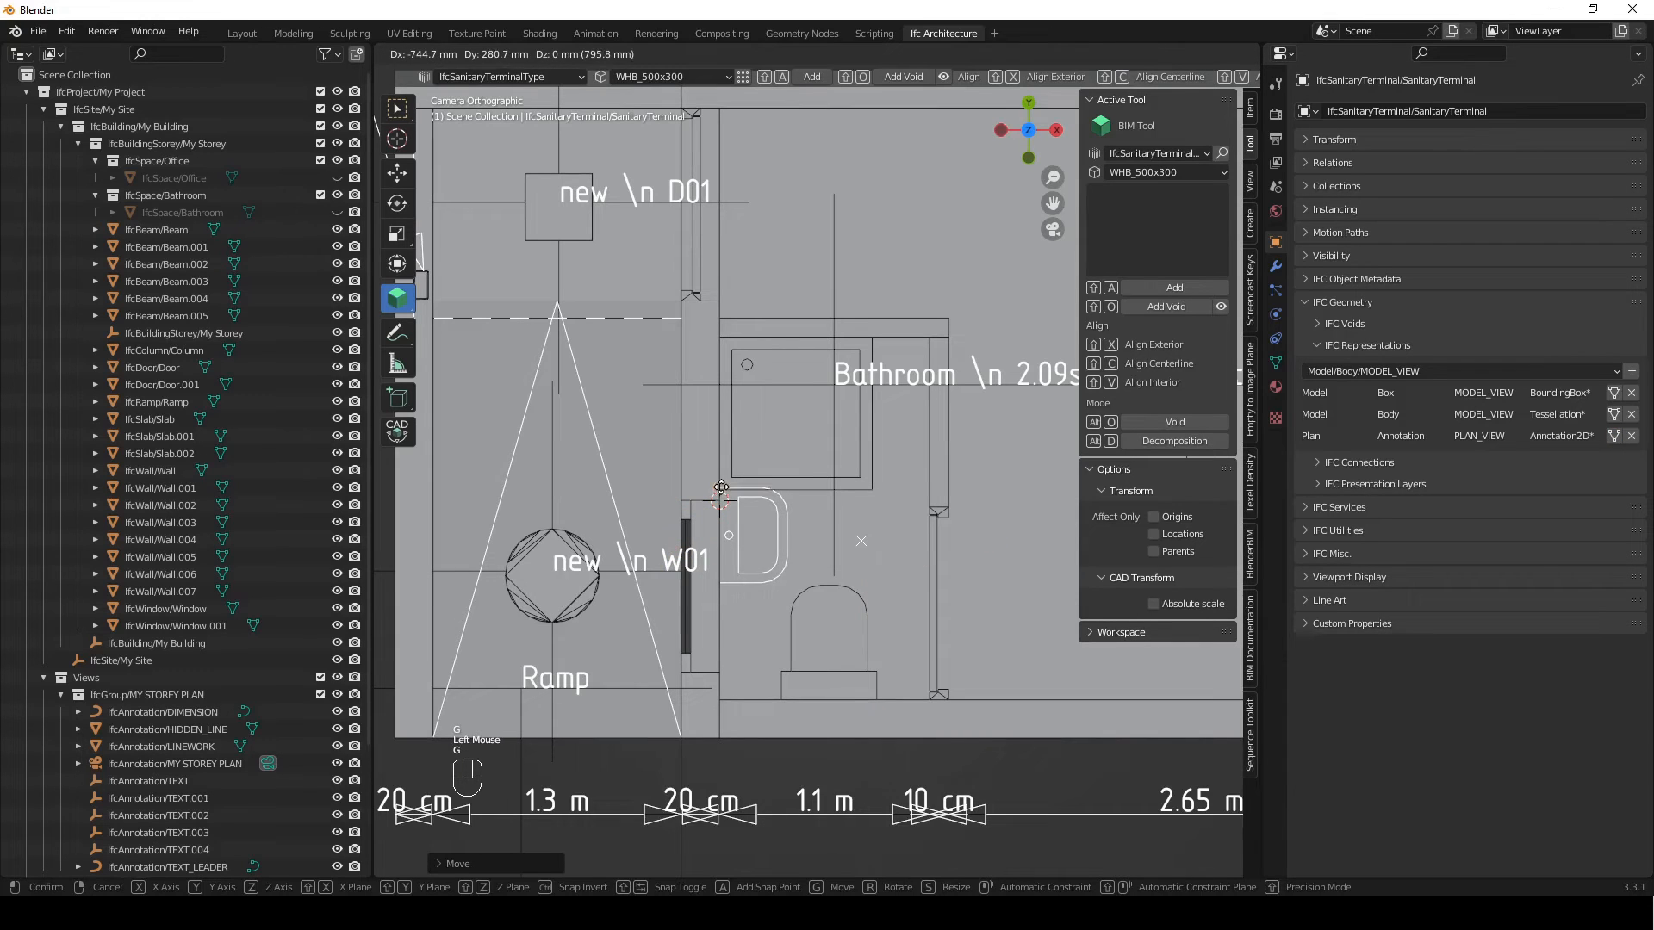
pyautogui.click(720, 488)
pyautogui.scroll(-1, 865, 519)
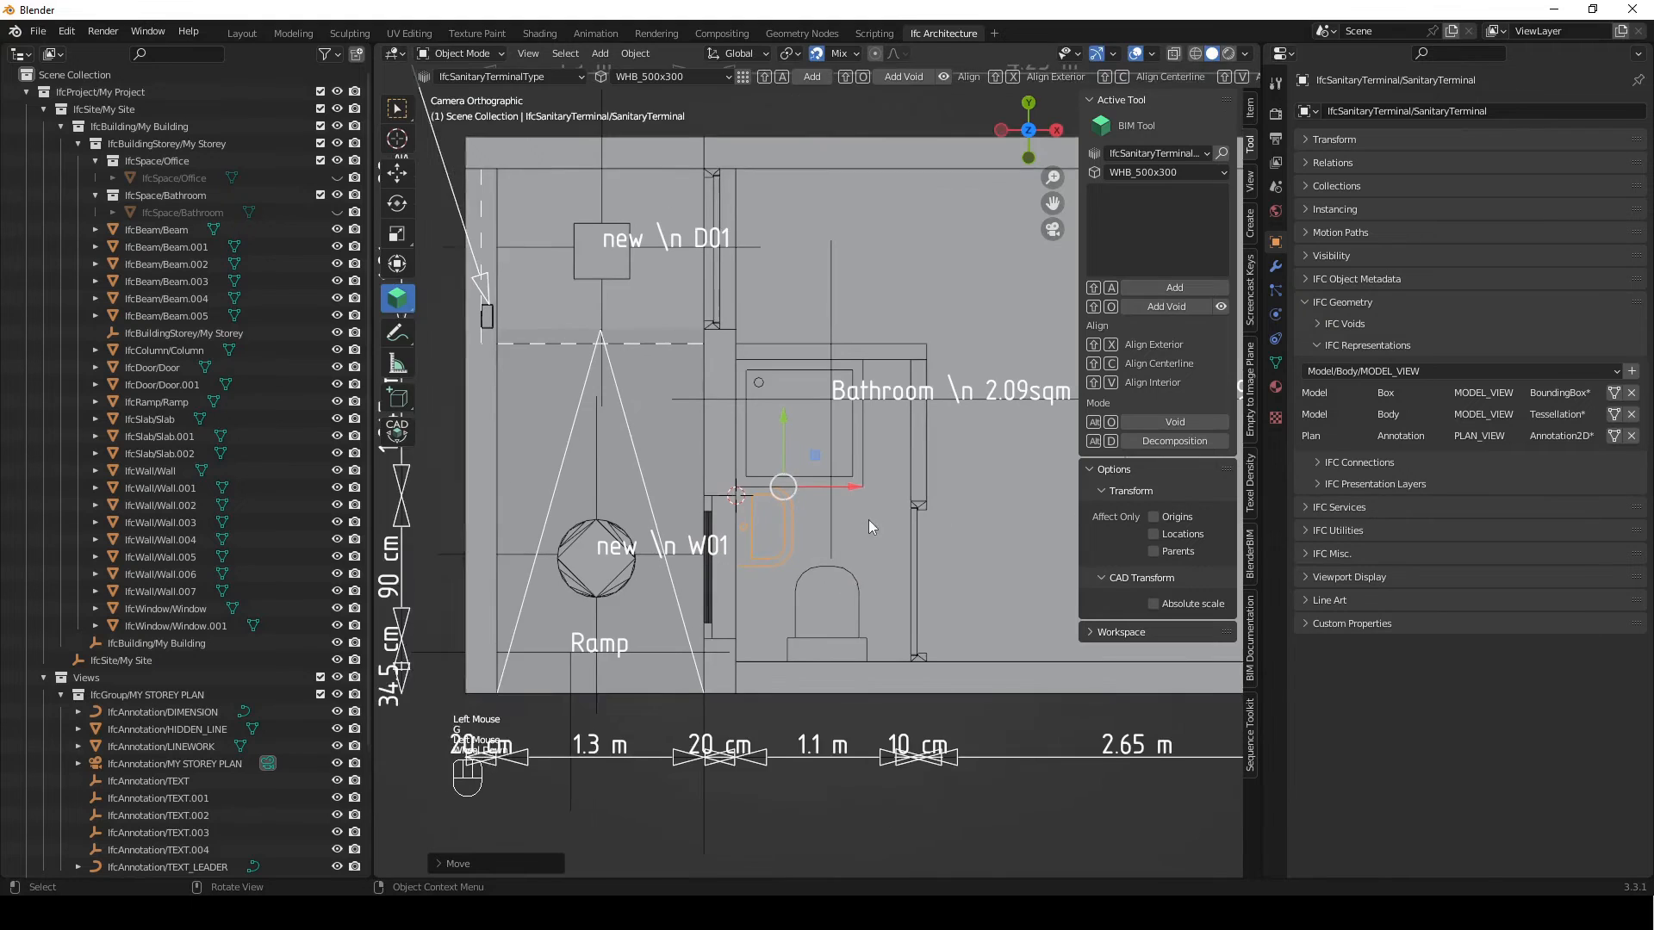
pyautogui.keyDown('shift'); pyautogui.moveTo(865, 519); pyautogui.dragTo(825, 491, button='middle'); pyautogui.keyUp('shift')
# Preview the bathroom door's plan view annotation with its swing, and switch back to the body representation
pyautogui.click(944, 695)
pyautogui.keyDown('shift'); pyautogui.moveTo(829, 338); pyautogui.dragTo(830, 388, button='middle'); pyautogui.keyUp('shift')
pyautogui.click(876, 529)
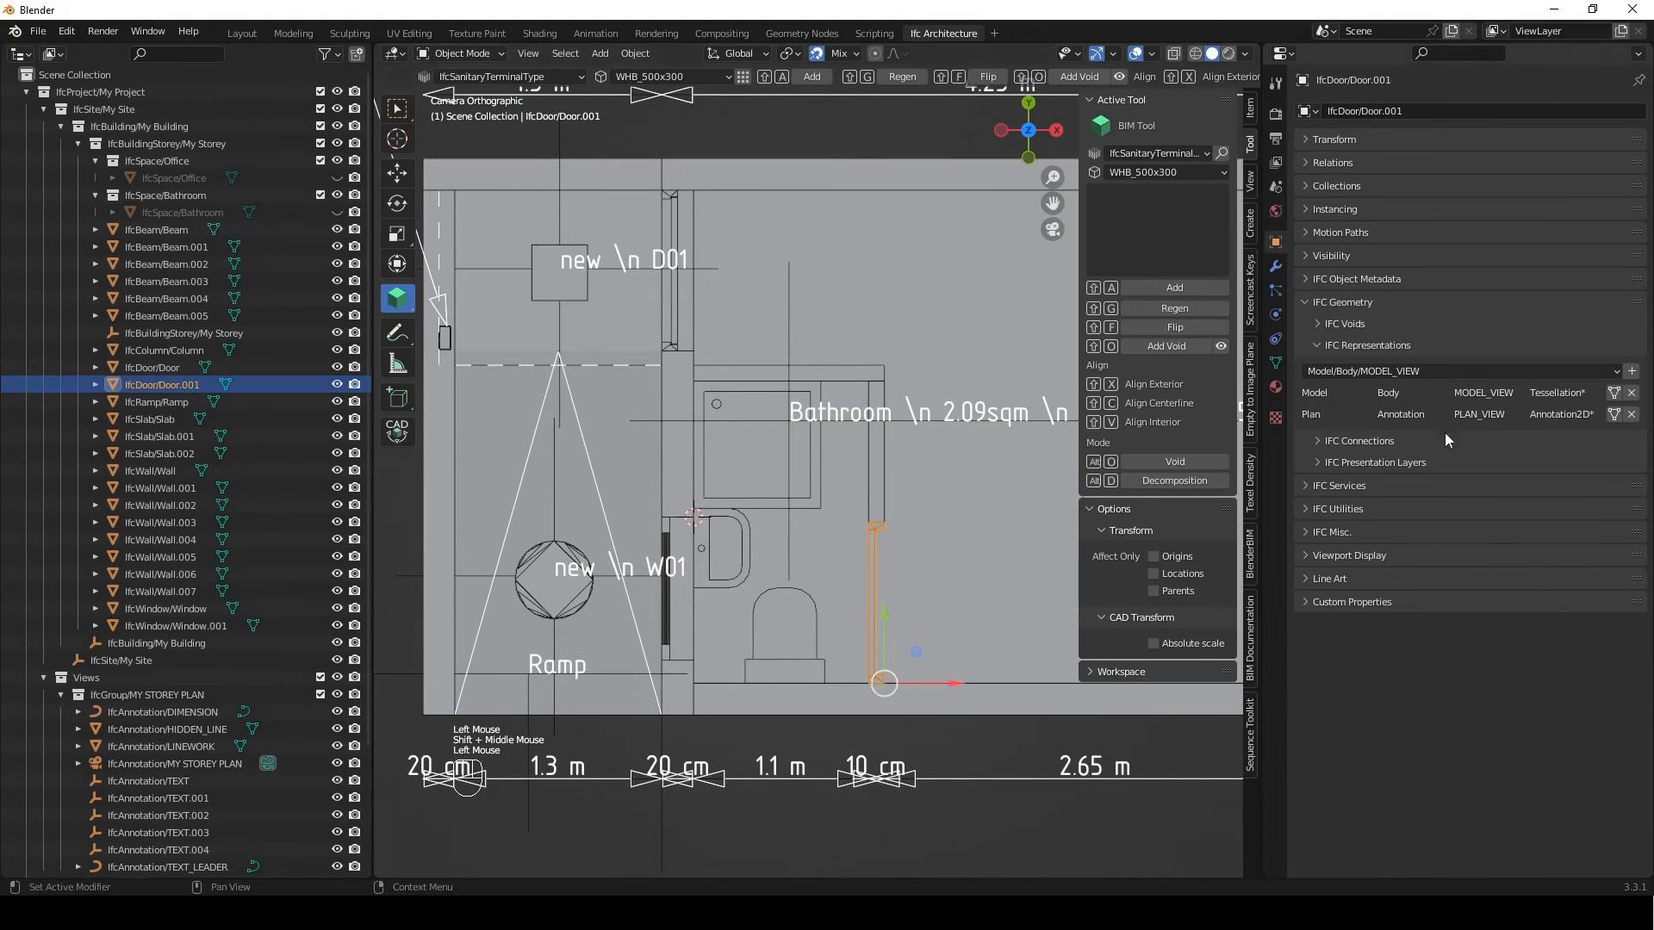
pyautogui.click(1613, 415)
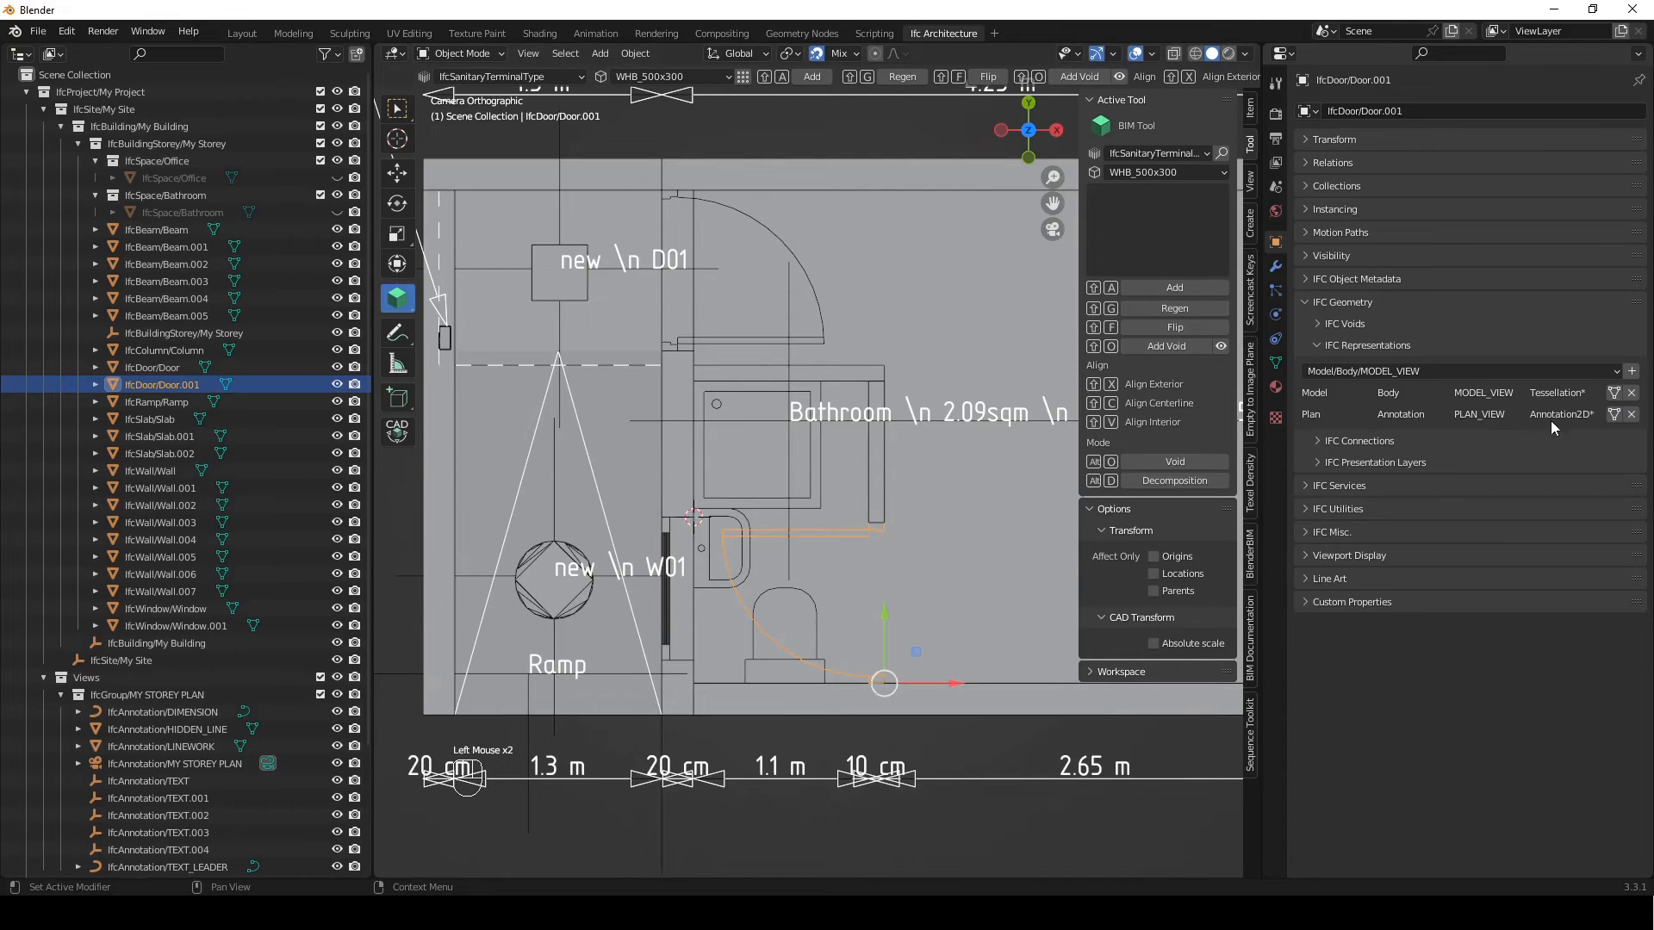
pyautogui.click(1613, 394)
# Delete the bathroom door from the model
pyautogui.scroll(1, 896, 537)
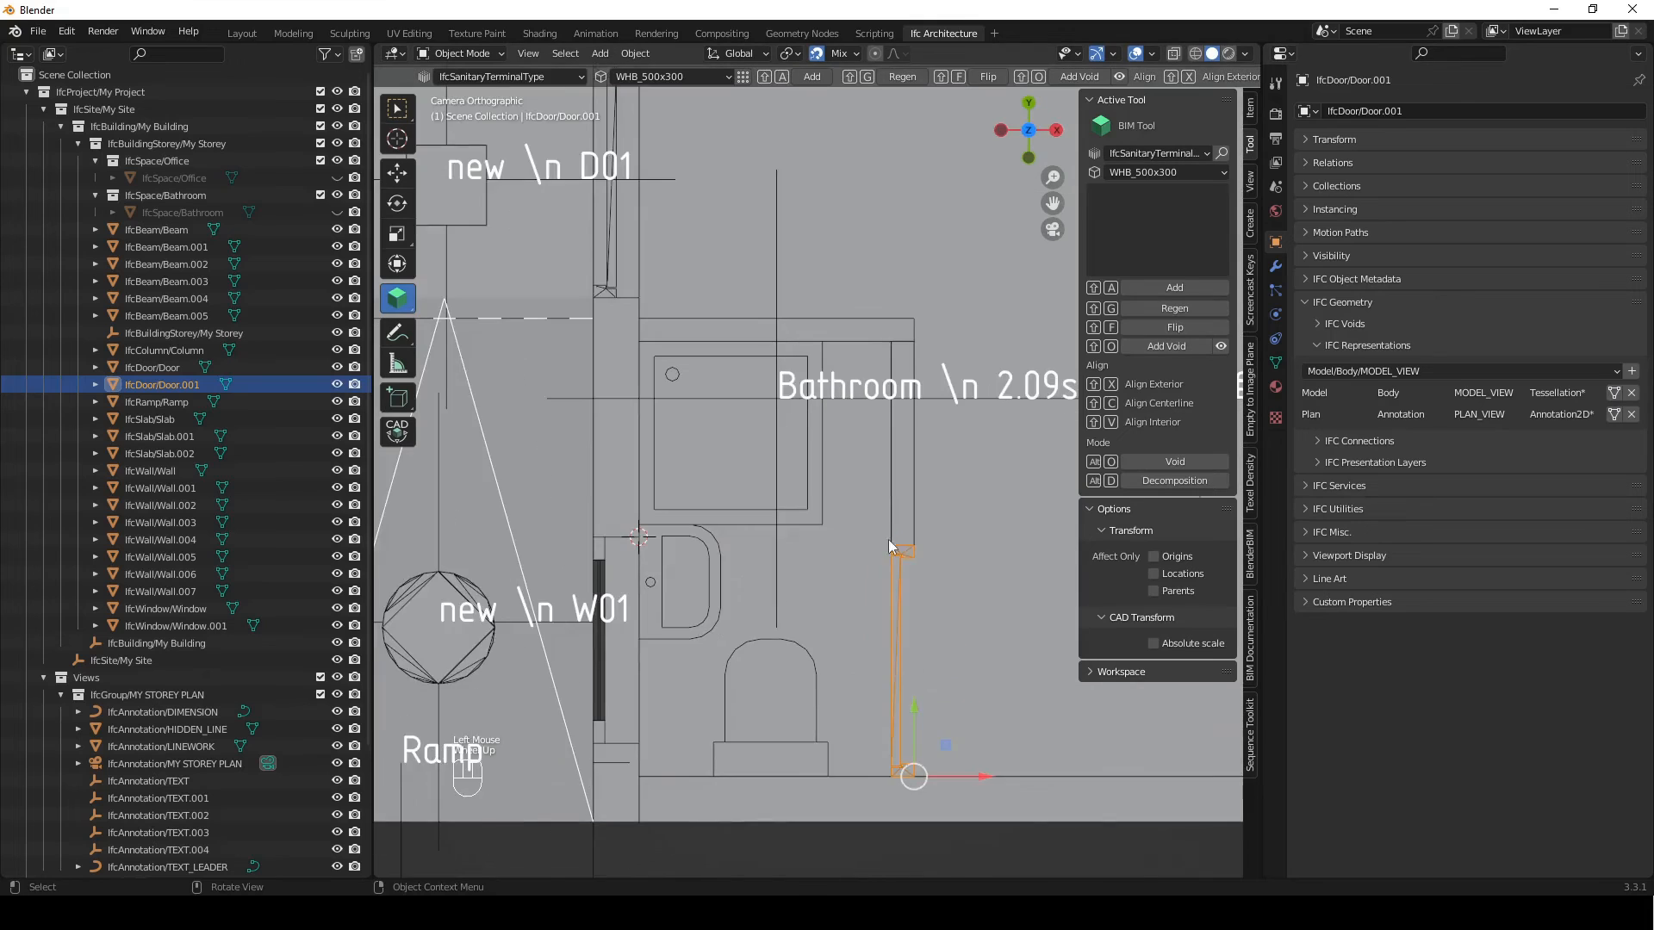
pyautogui.keyDown('shift'); pyautogui.moveTo(887, 540); pyautogui.dragTo(762, 421, button='middle'); pyautogui.keyUp('shift')
pyautogui.scroll(-1, 804, 442)
pyautogui.keyDown('shift'); pyautogui.moveTo(820, 475); pyautogui.dragTo(820, 492, button='middle'); pyautogui.keyUp('shift')
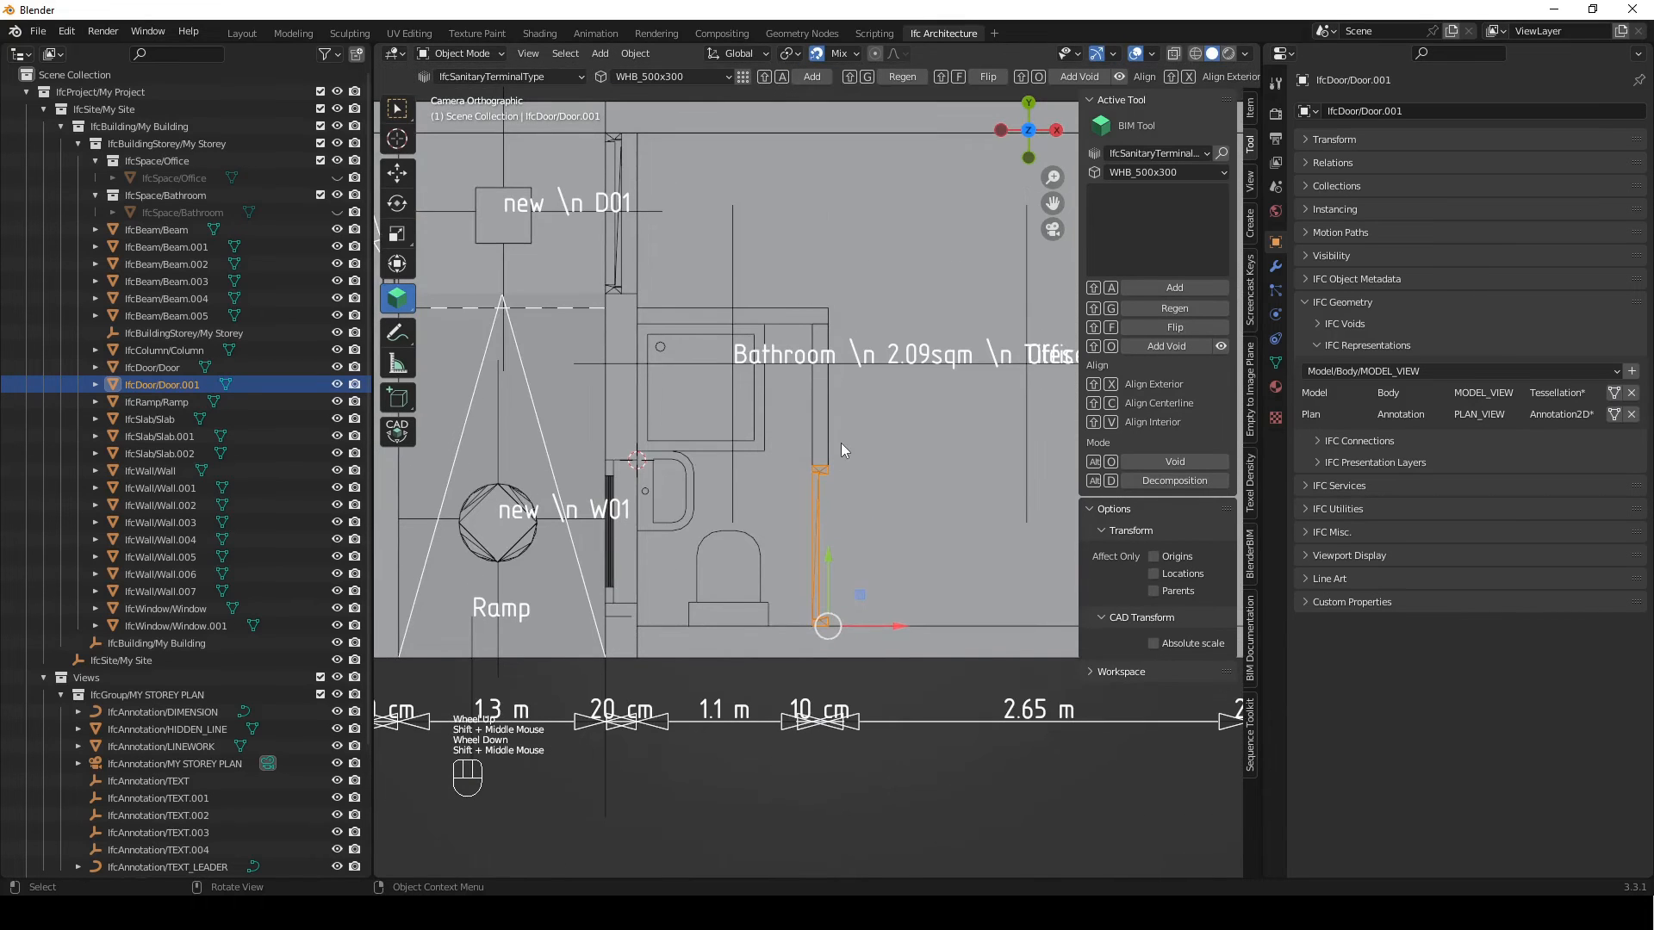
pyautogui.press('x')
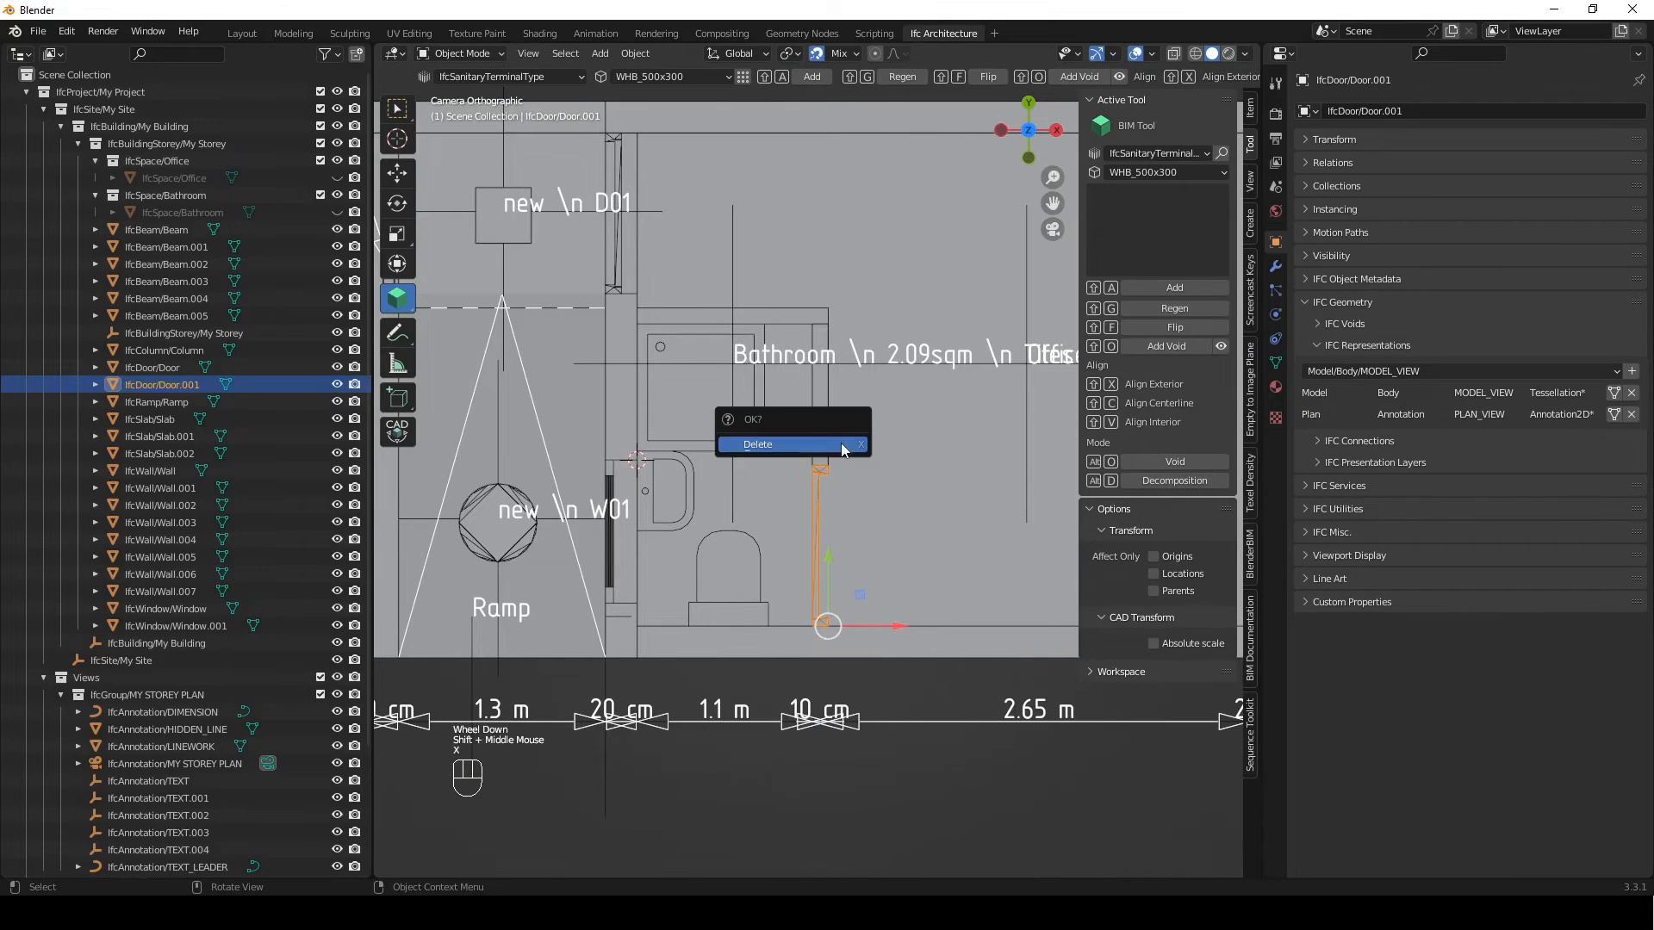
pyautogui.click(841, 442)
pyautogui.keyDown('shift'); pyautogui.moveTo(832, 495); pyautogui.dragTo(816, 577, button='middle'); pyautogui.keyUp('shift')
pyautogui.scroll(-3, 789, 544)
pyautogui.scroll(1, 805, 627)
pyautogui.keyDown('shift'); pyautogui.scroll(1, 808, 617); pyautogui.keyUp('shift')
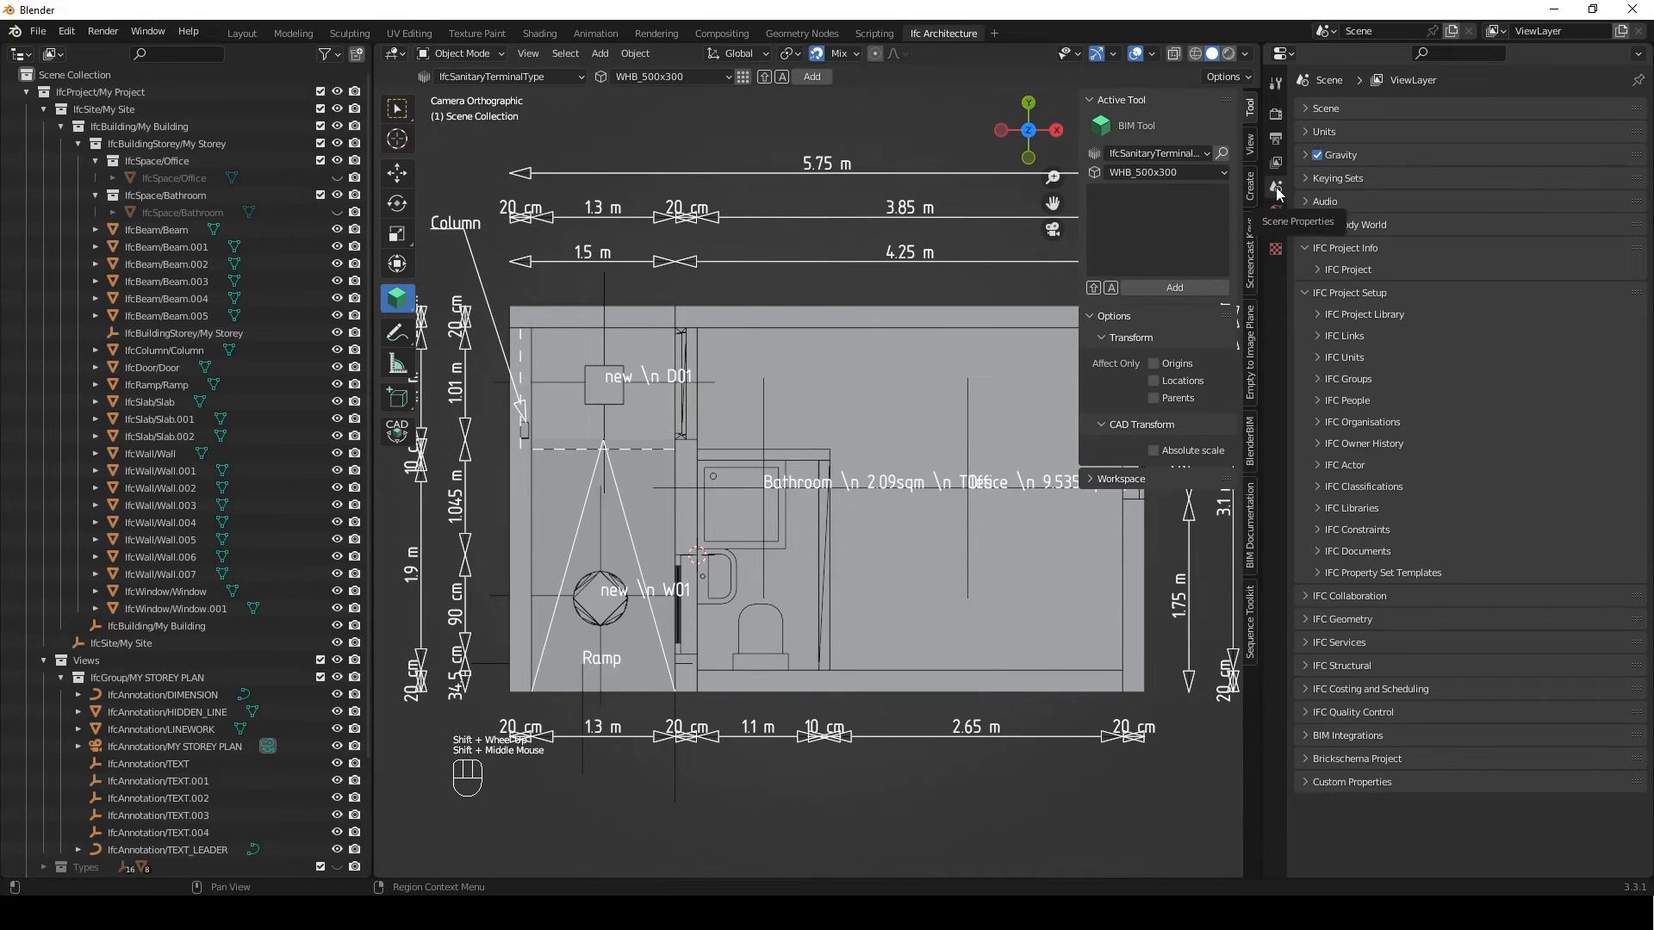
# Load the D - 800- Sliding_.ifc file as the IFC project library
pyautogui.click(1333, 248)
pyautogui.click(1357, 293)
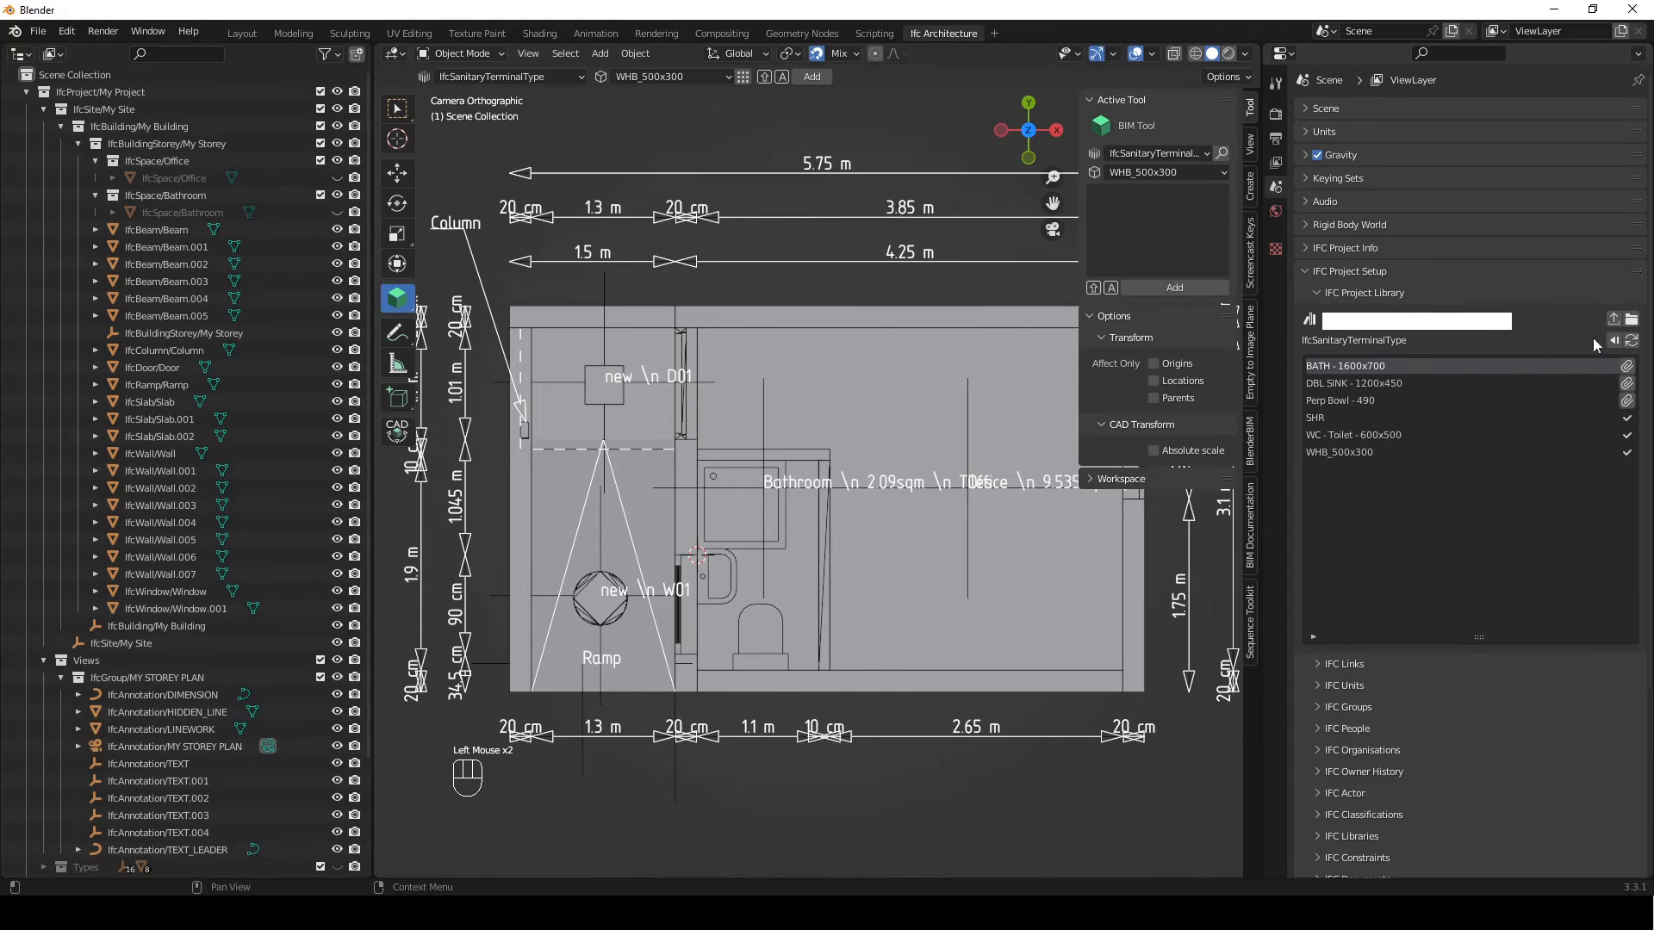
pyautogui.click(1632, 321)
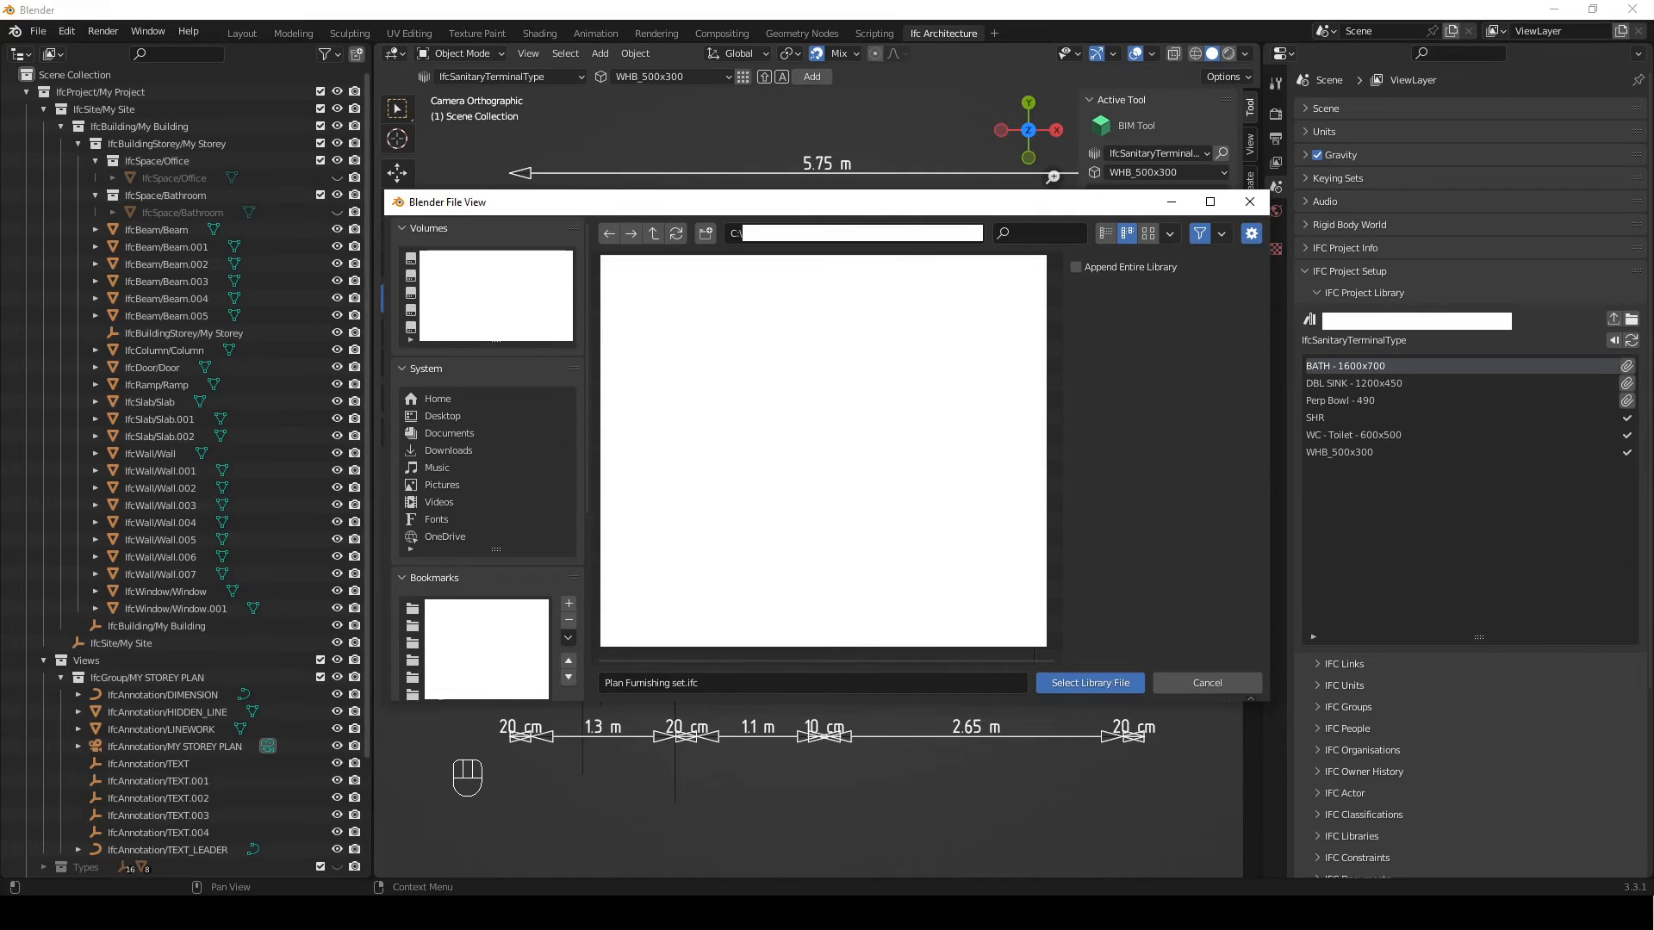
pyautogui.click(659, 297)
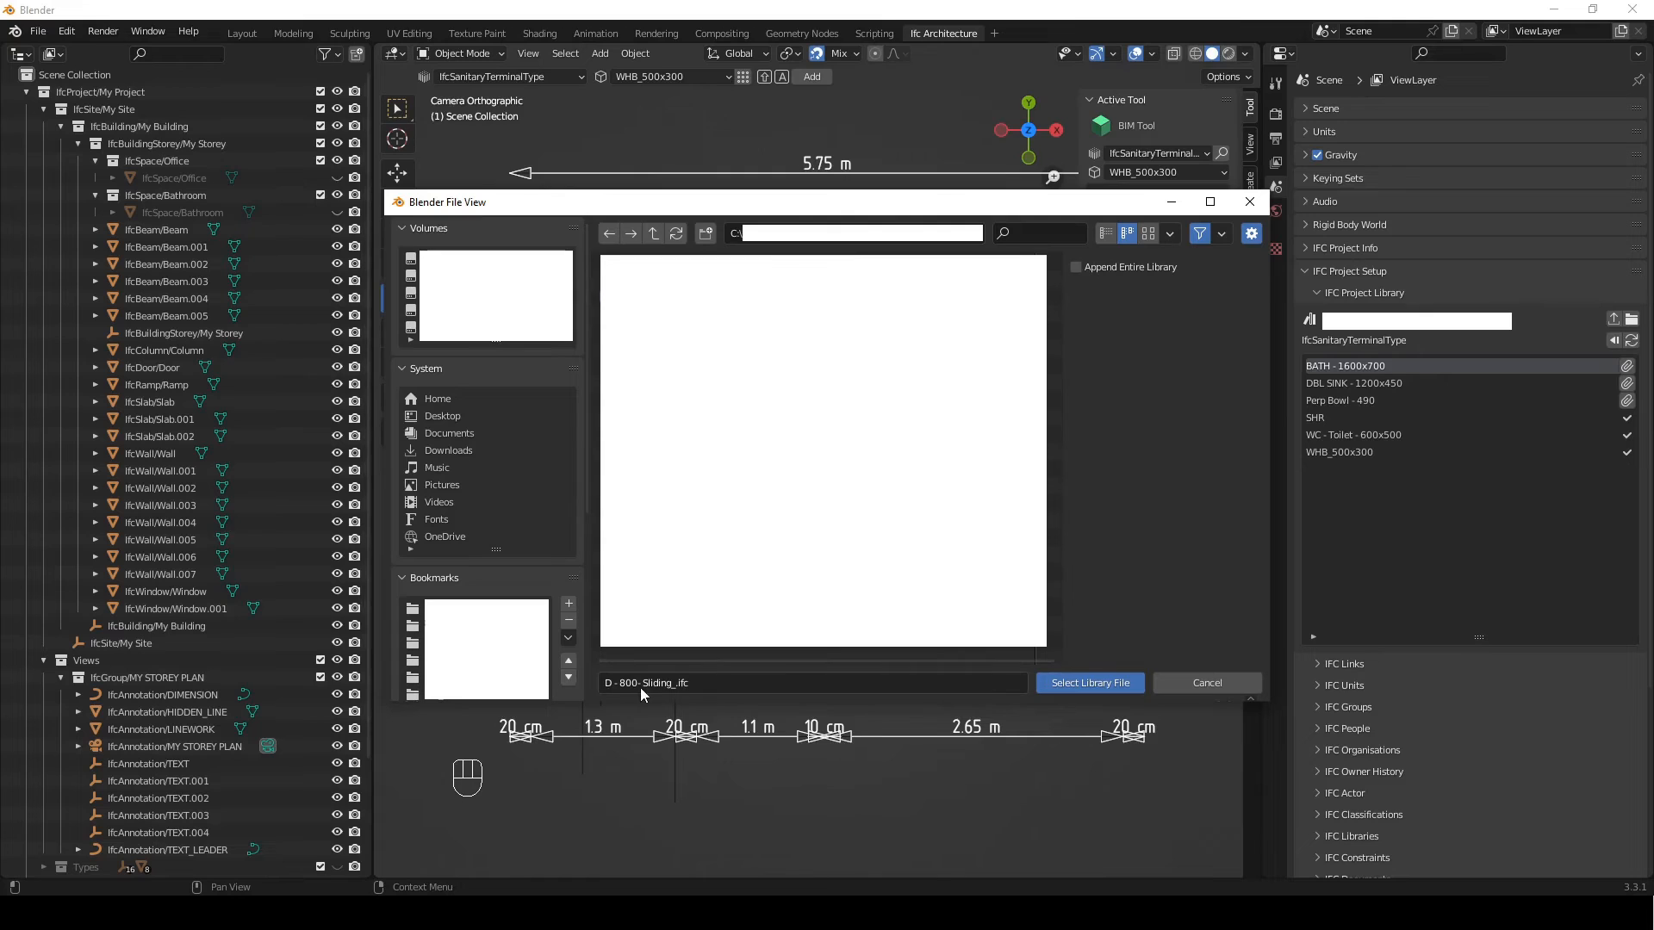
pyautogui.click(1089, 682)
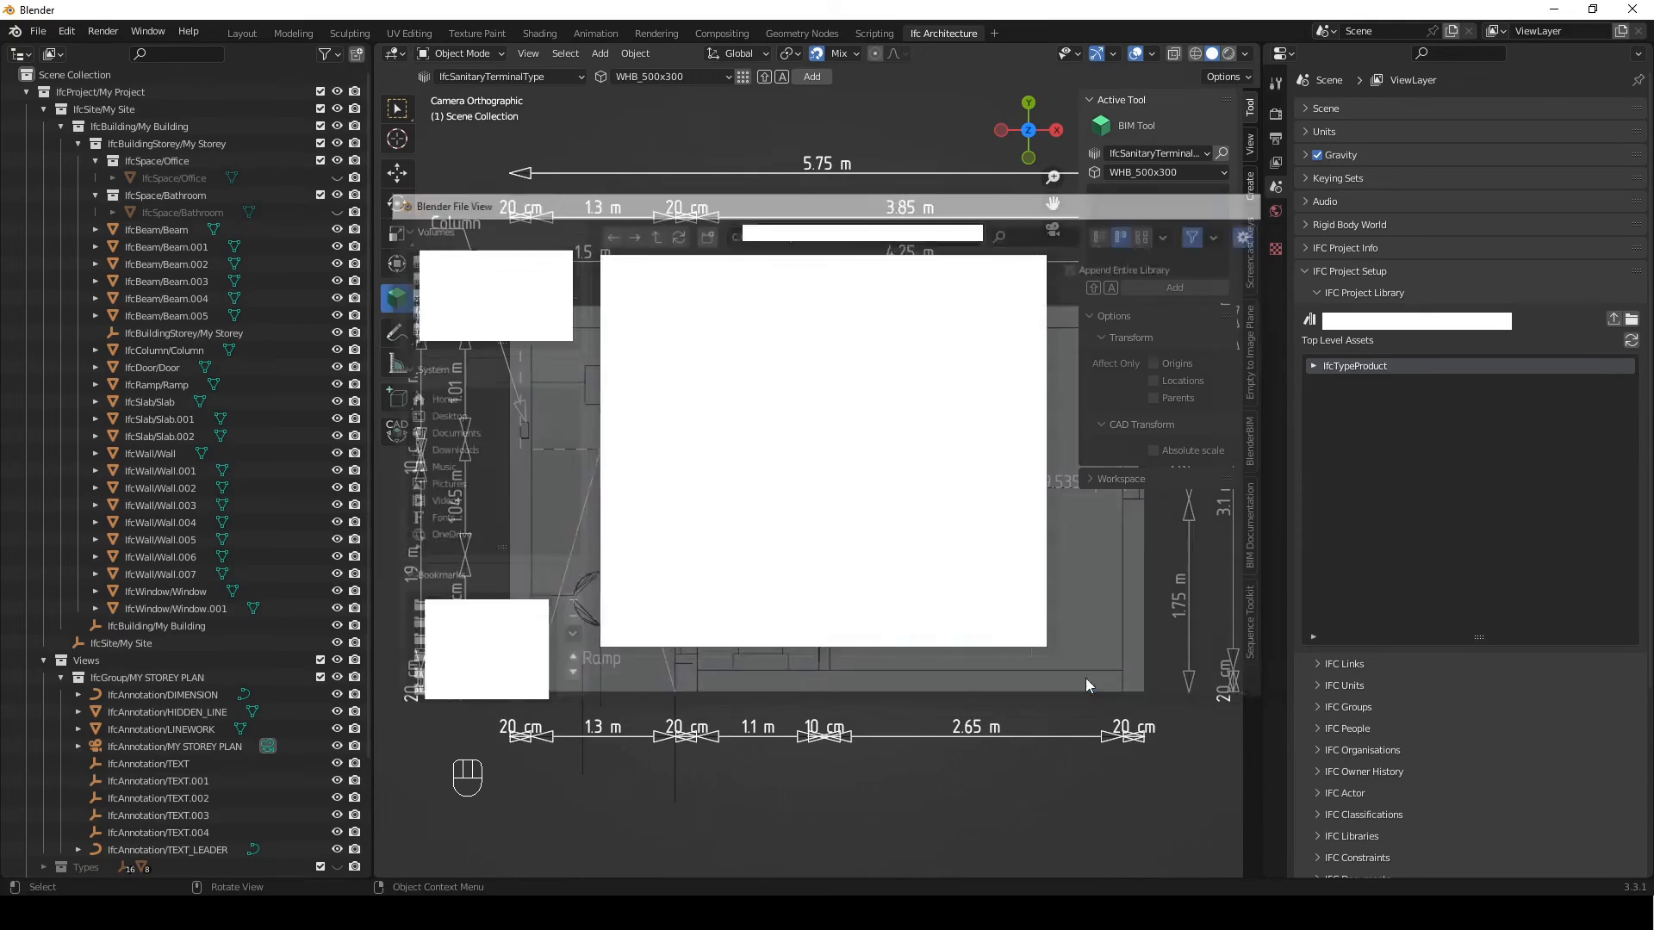
# Append the D - 800 sliding door type from the library's IfcDoorType assets to the project
pyautogui.click(1324, 369)
pyautogui.click(1314, 366)
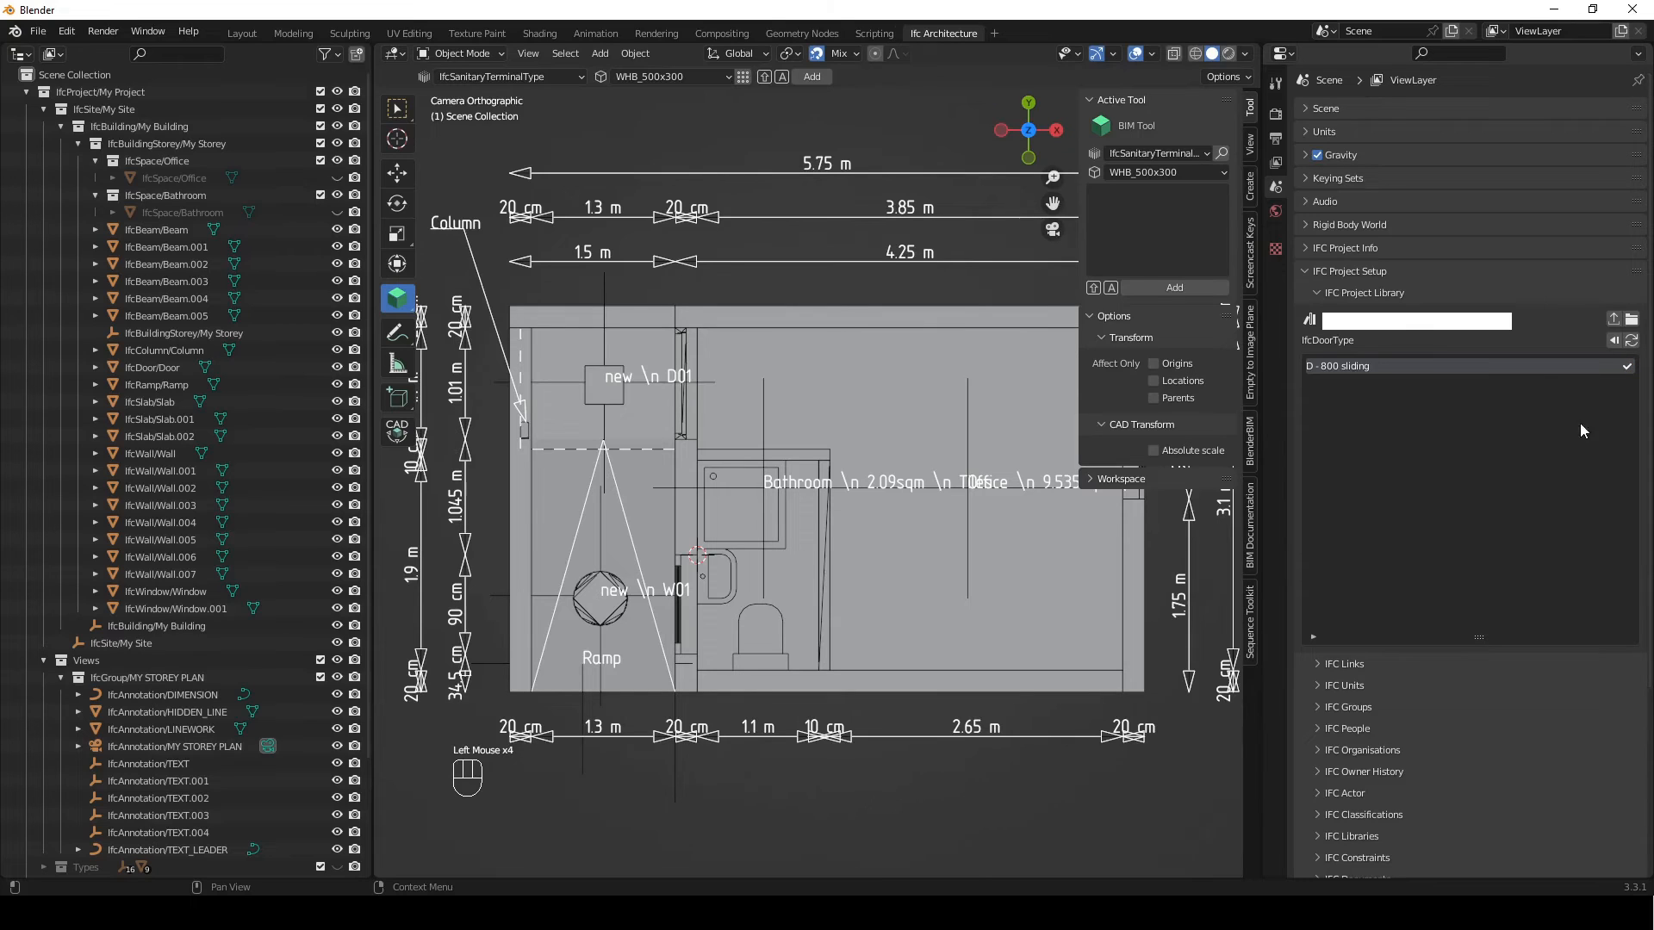
pyautogui.click(1332, 293)
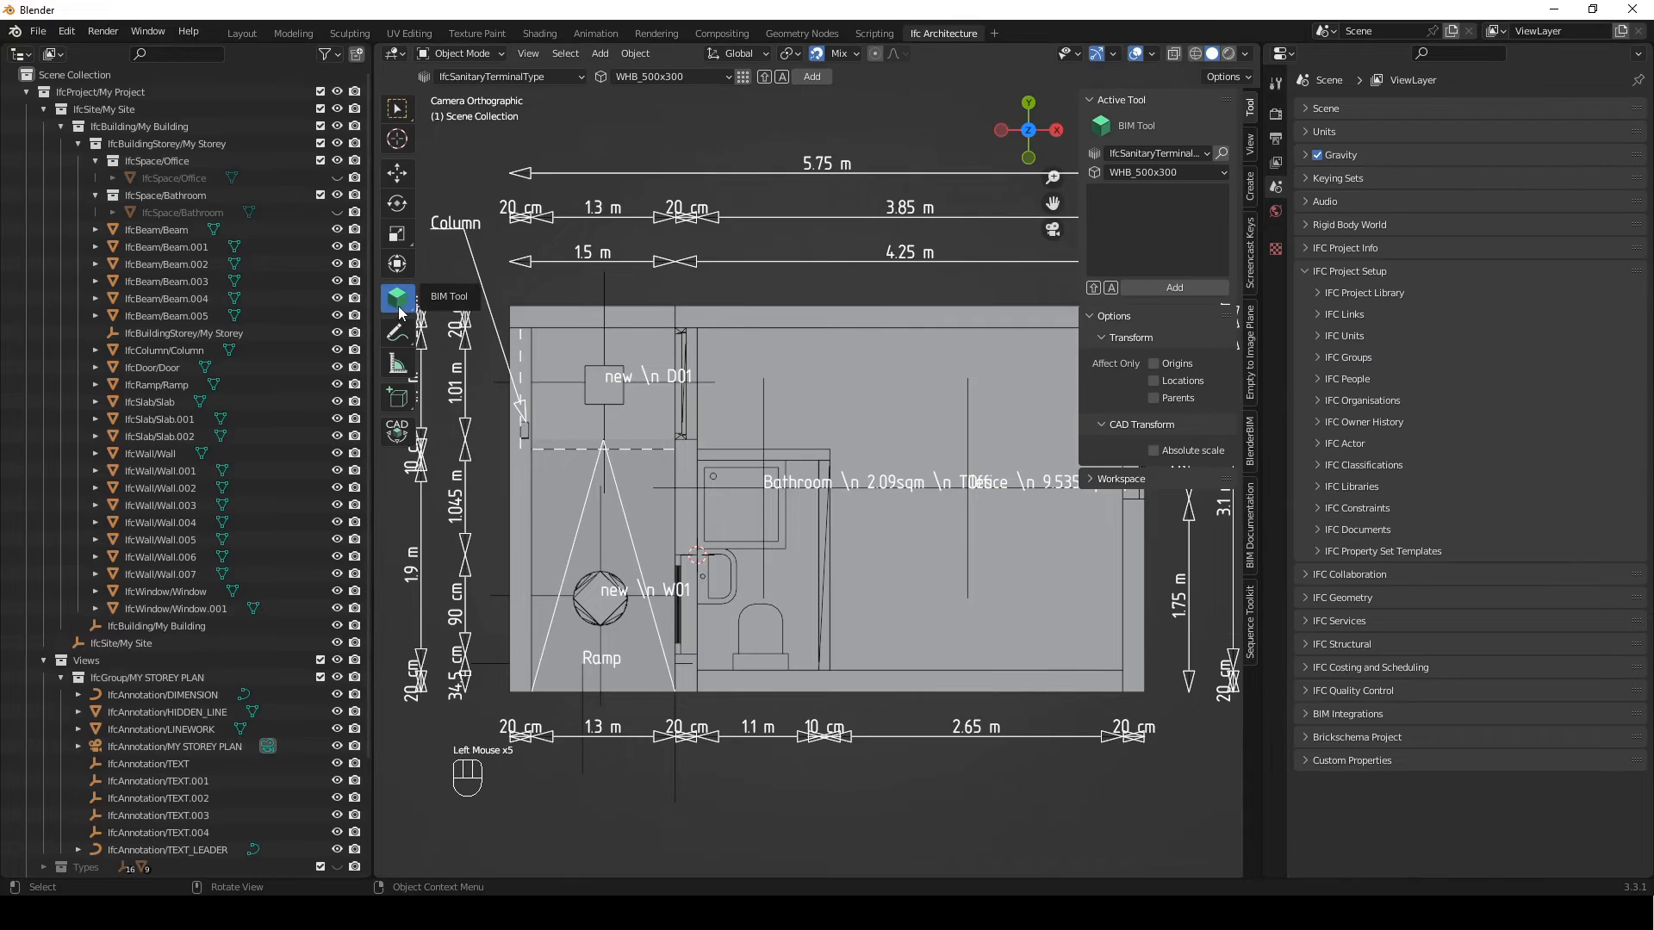
# Insert a D - 800 sliding IfcDoorType door into the bathroom's partition wall facing the office
pyautogui.moveTo(1192, 152); pyautogui.dragTo(1173, 252)
pyautogui.click(1175, 174)
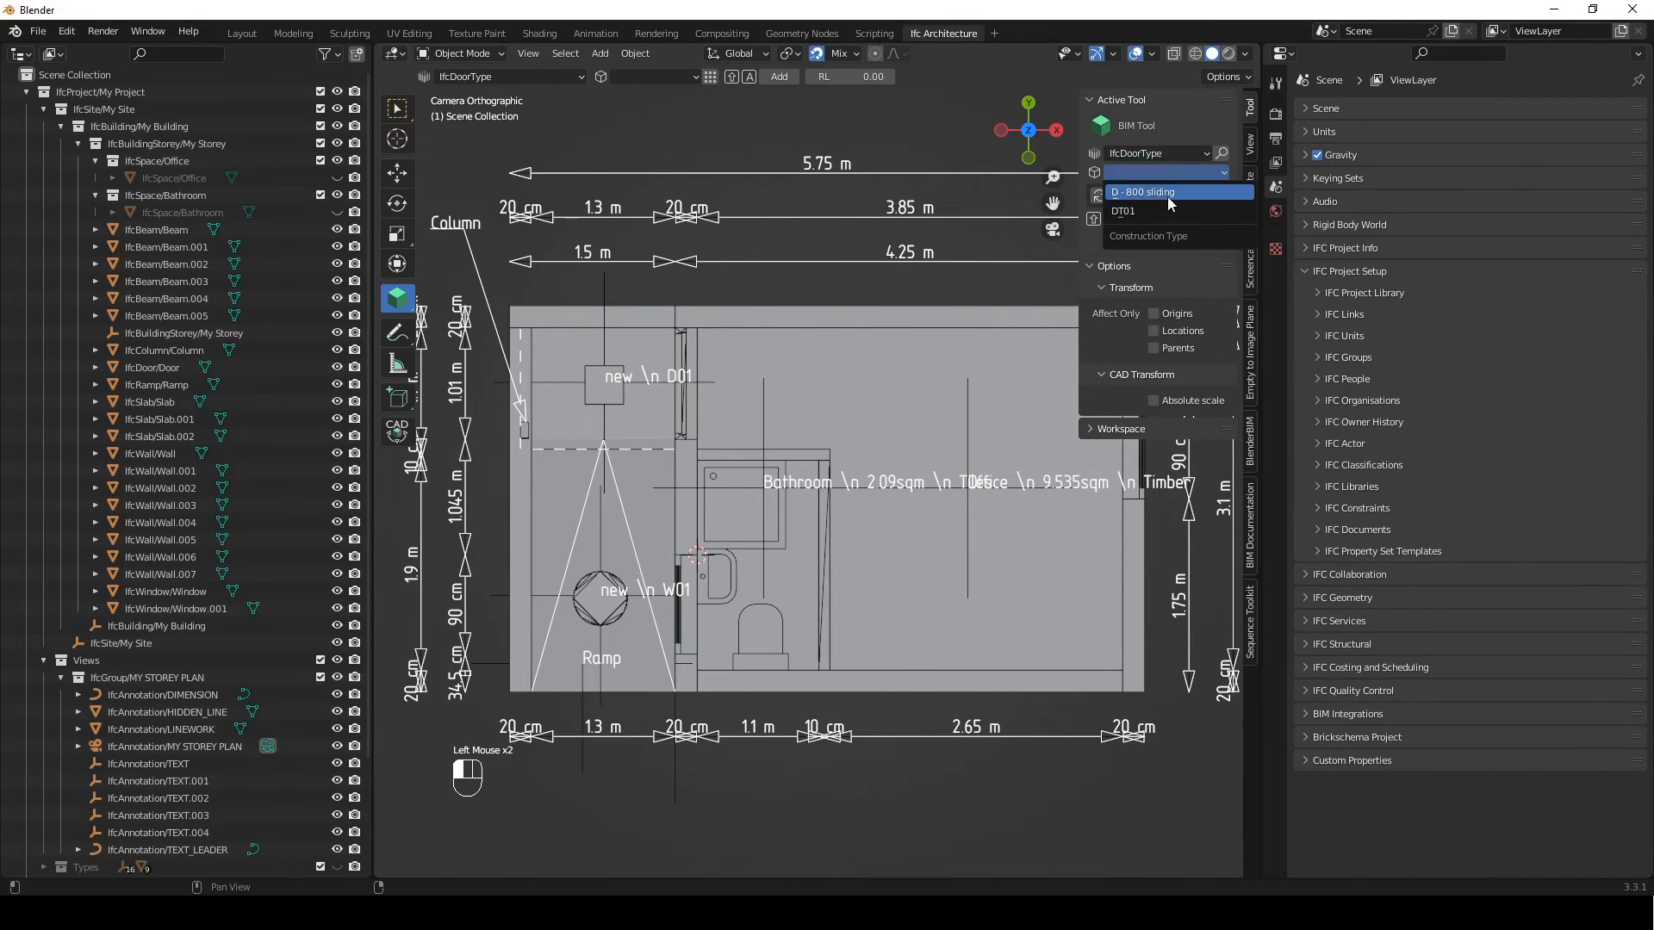
pyautogui.click(1166, 194)
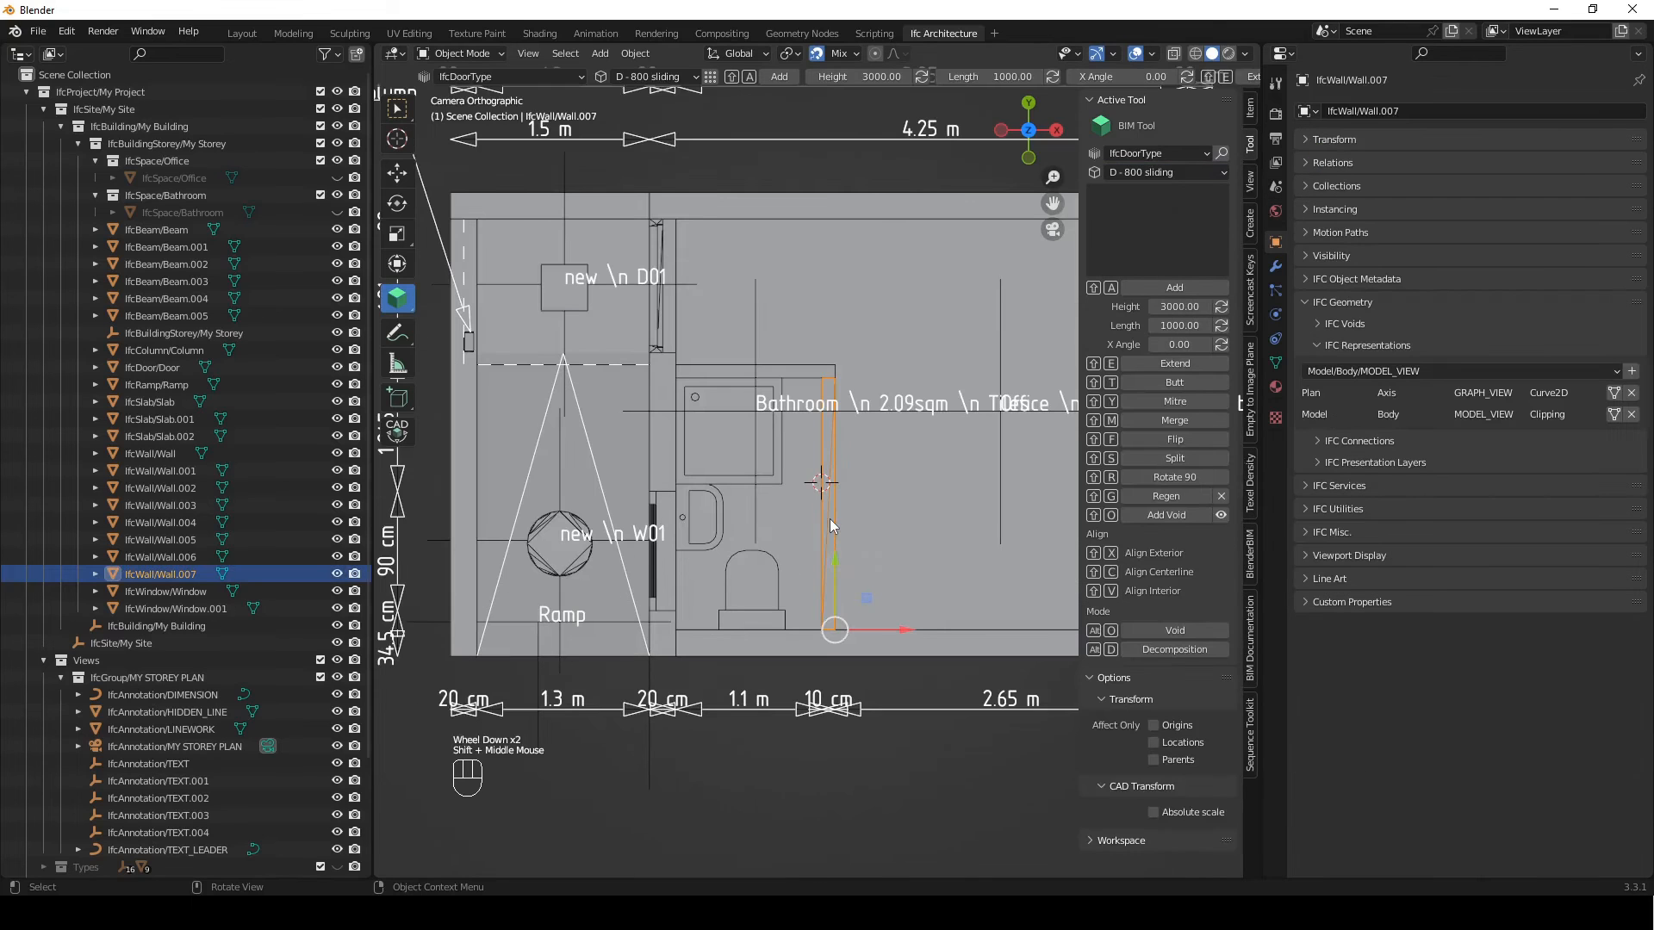
pyautogui.scroll(2, 849, 525)
pyautogui.keyDown('shift'); pyautogui.moveTo(849, 527); pyautogui.dragTo(848, 617, button='right'); pyautogui.keyUp('shift')
pyautogui.hotkey('shift', 'a')
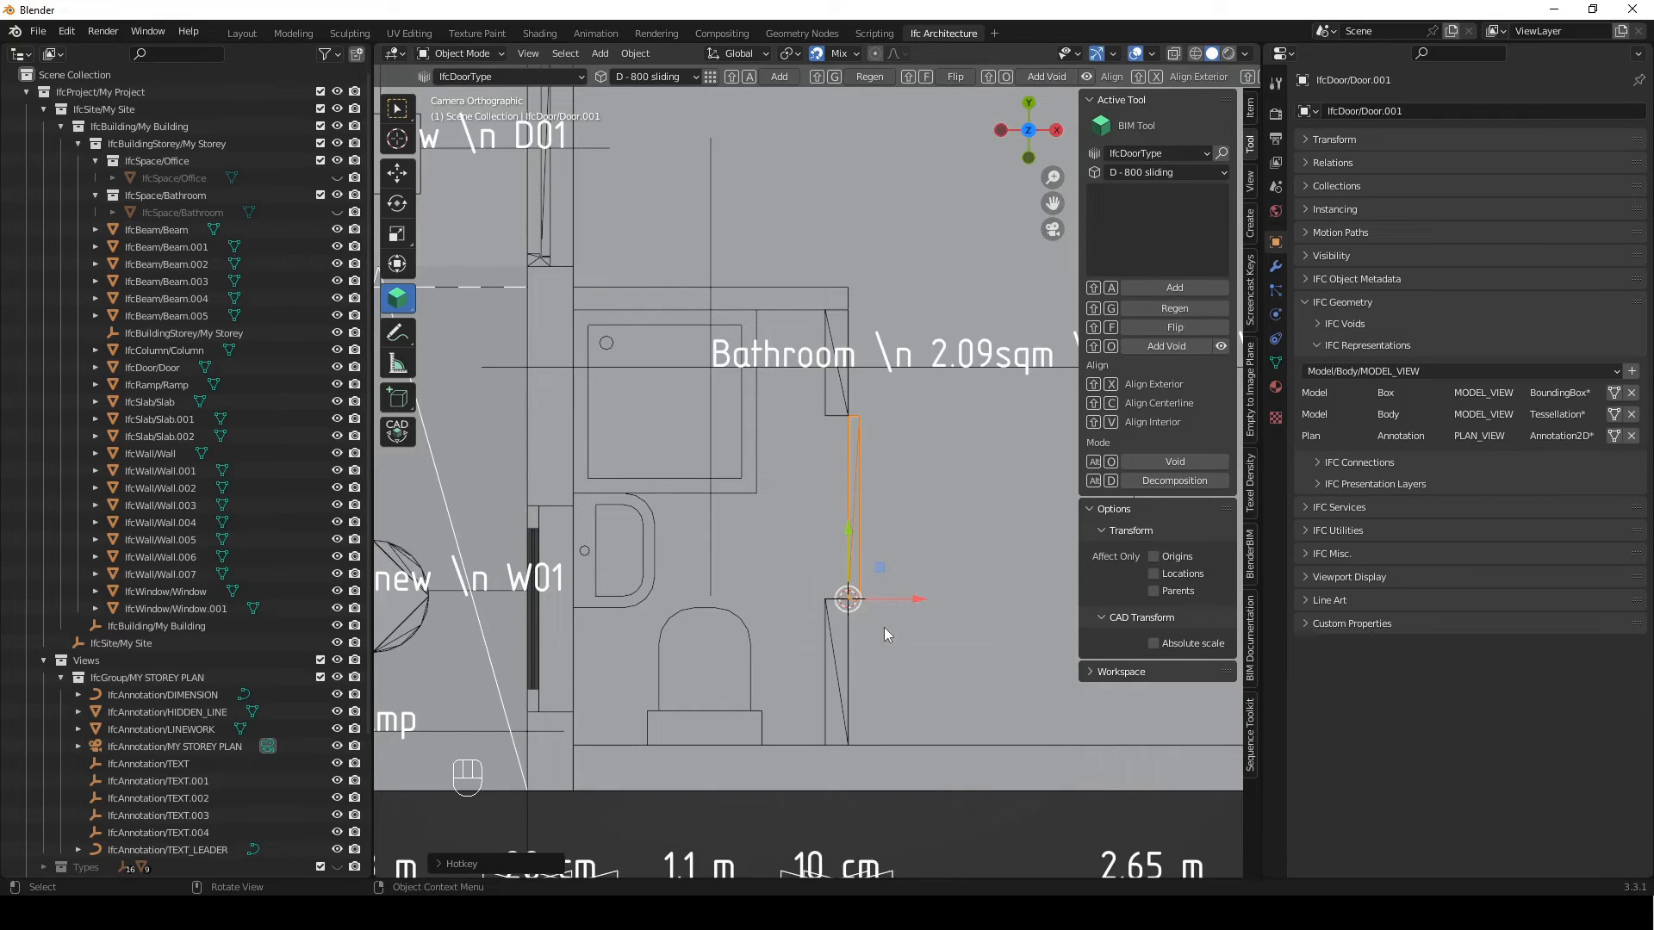
# Shift the sliding door along Y towards the toilet end of the partition wall and regenerate its opening
pyautogui.press('g')
pyautogui.press('y')
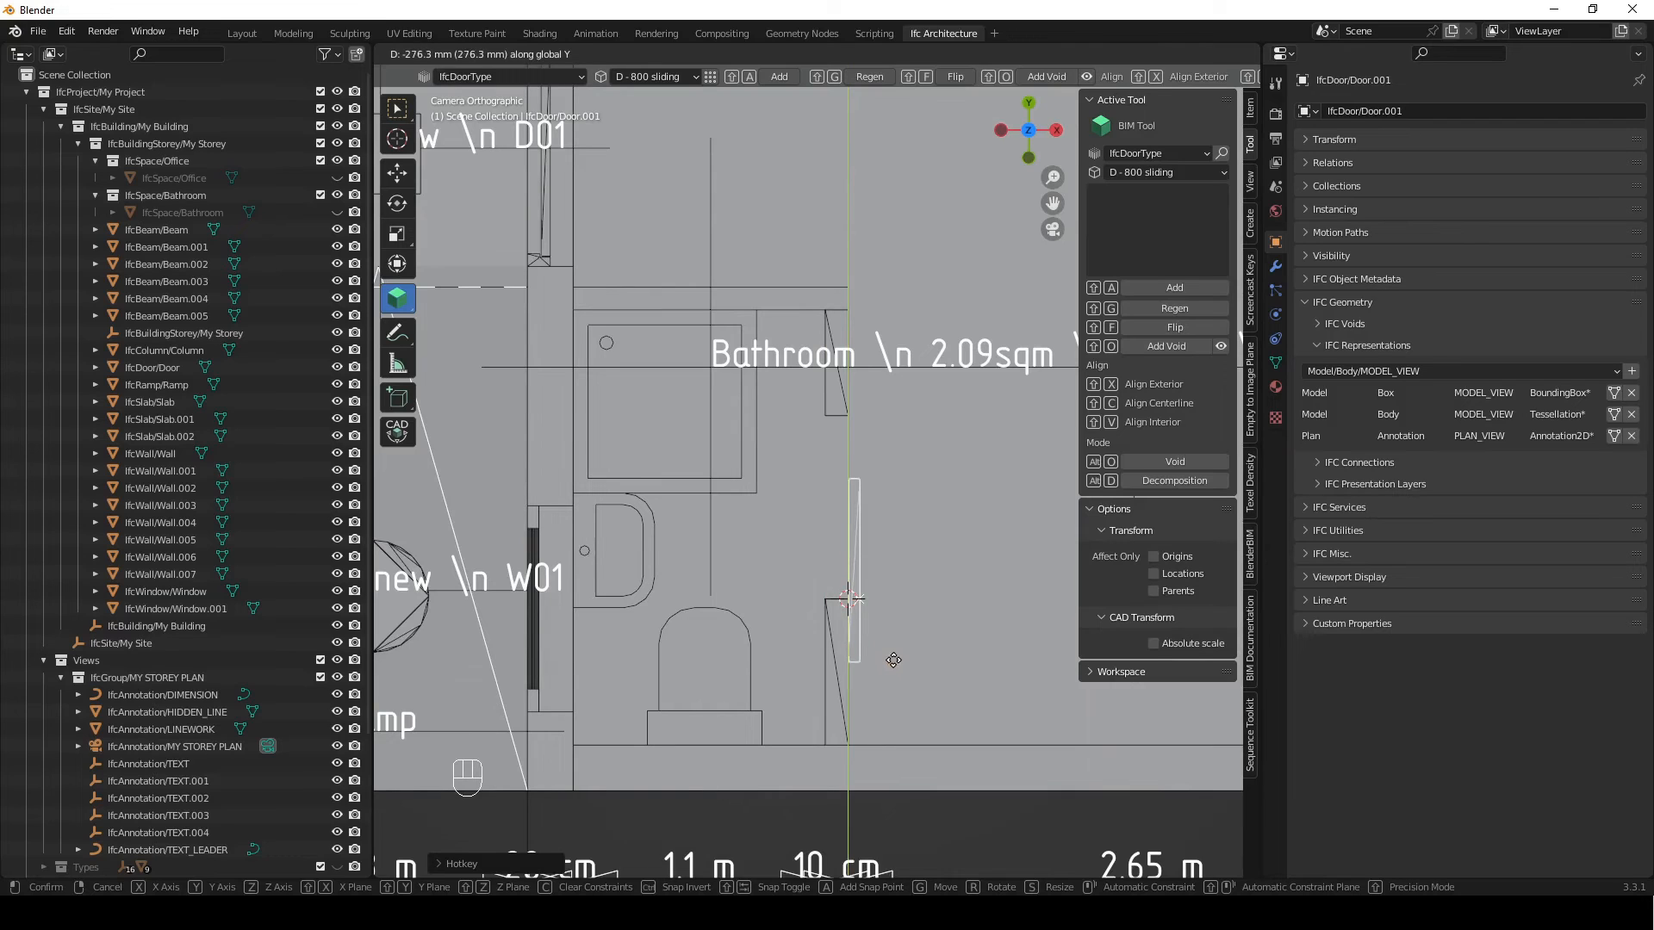
pyautogui.click(892, 659)
pyautogui.hotkey('shift', 'g')
# Preview the sliding door's PLAN_VIEW annotation with its direction arrow, and switch back to the body representation
pyautogui.keyDown('shift'); pyautogui.moveTo(884, 576); pyautogui.dragTo(835, 533, button='middle'); pyautogui.keyUp('shift')
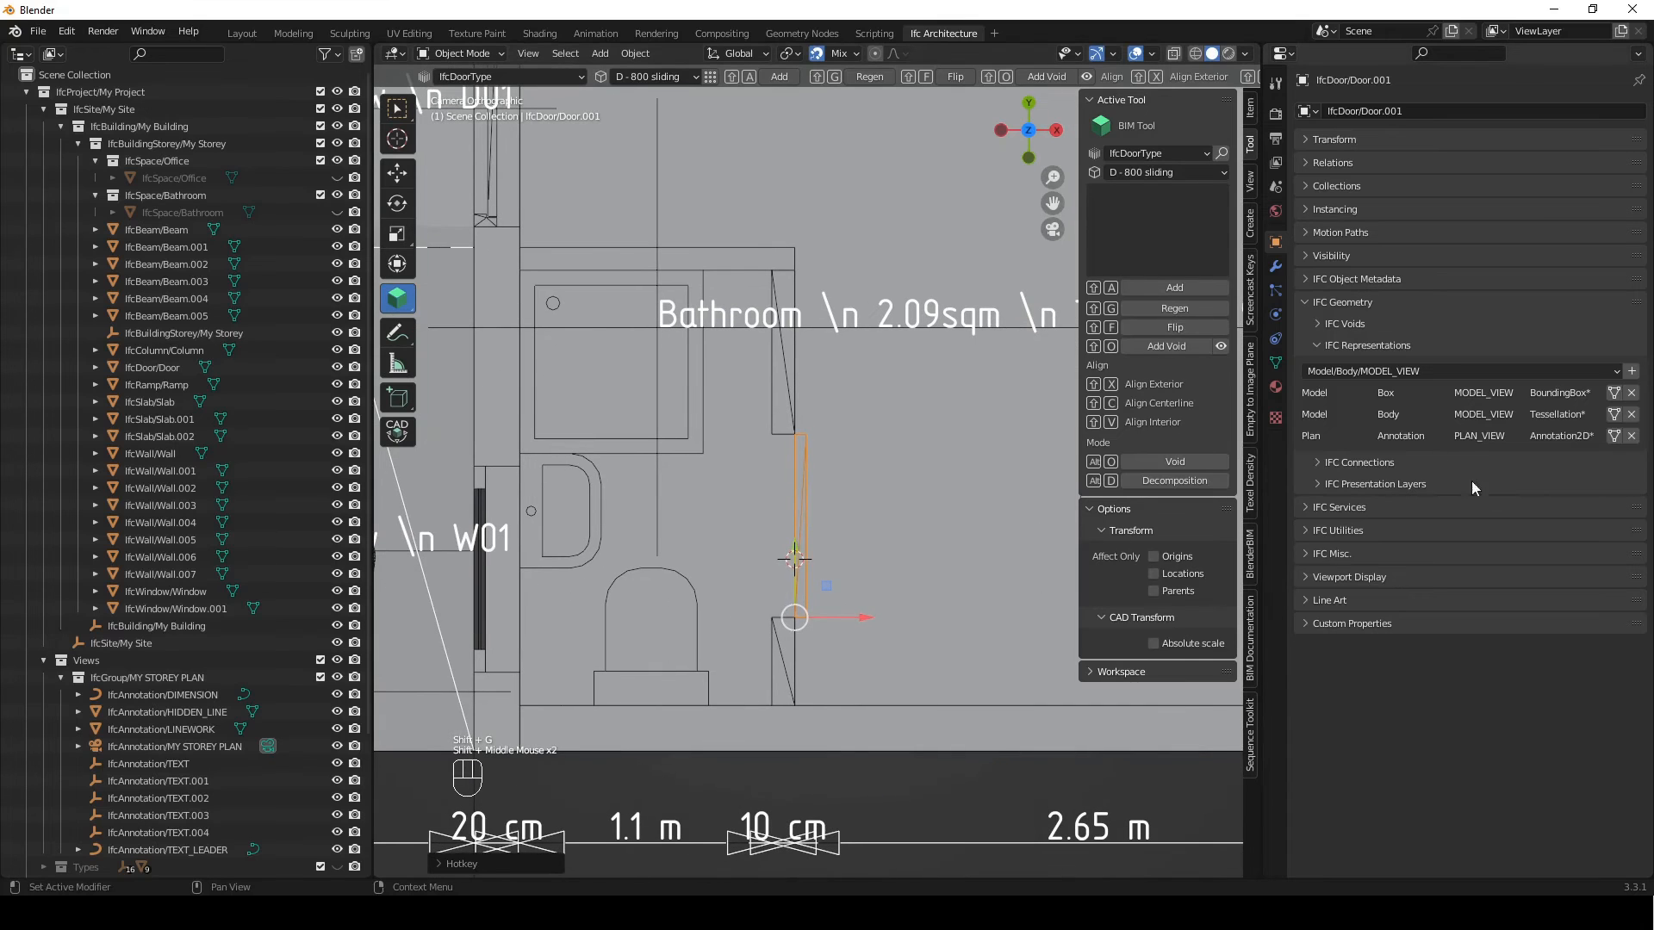
pyautogui.click(1615, 436)
pyautogui.click(955, 577)
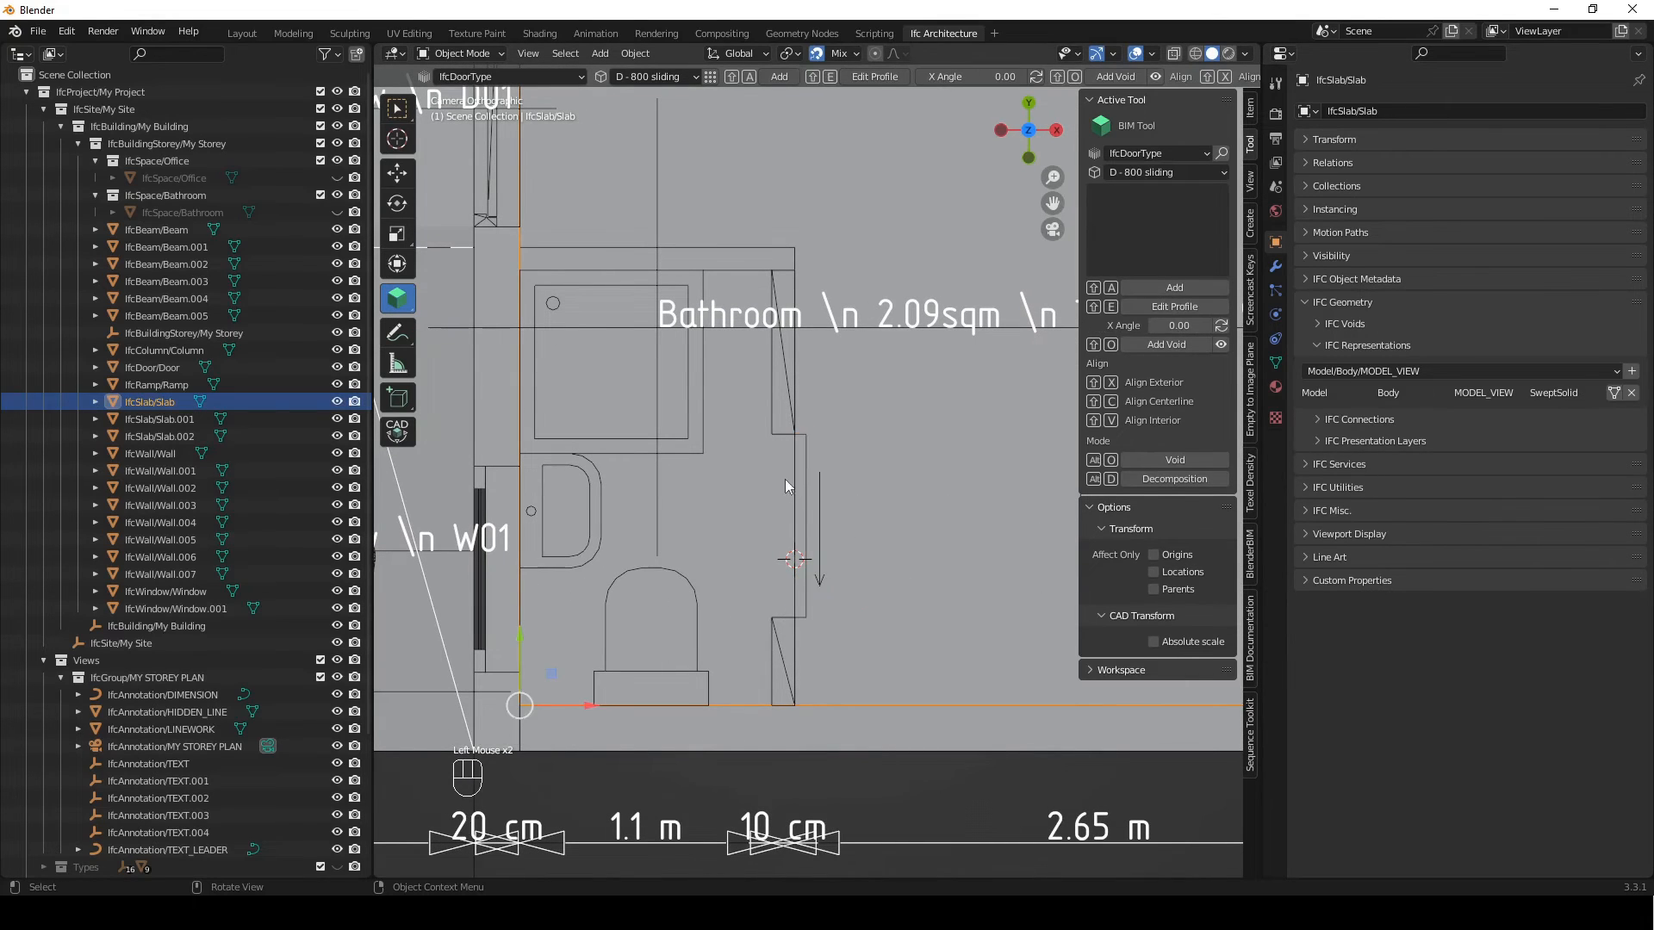
pyautogui.click(808, 478)
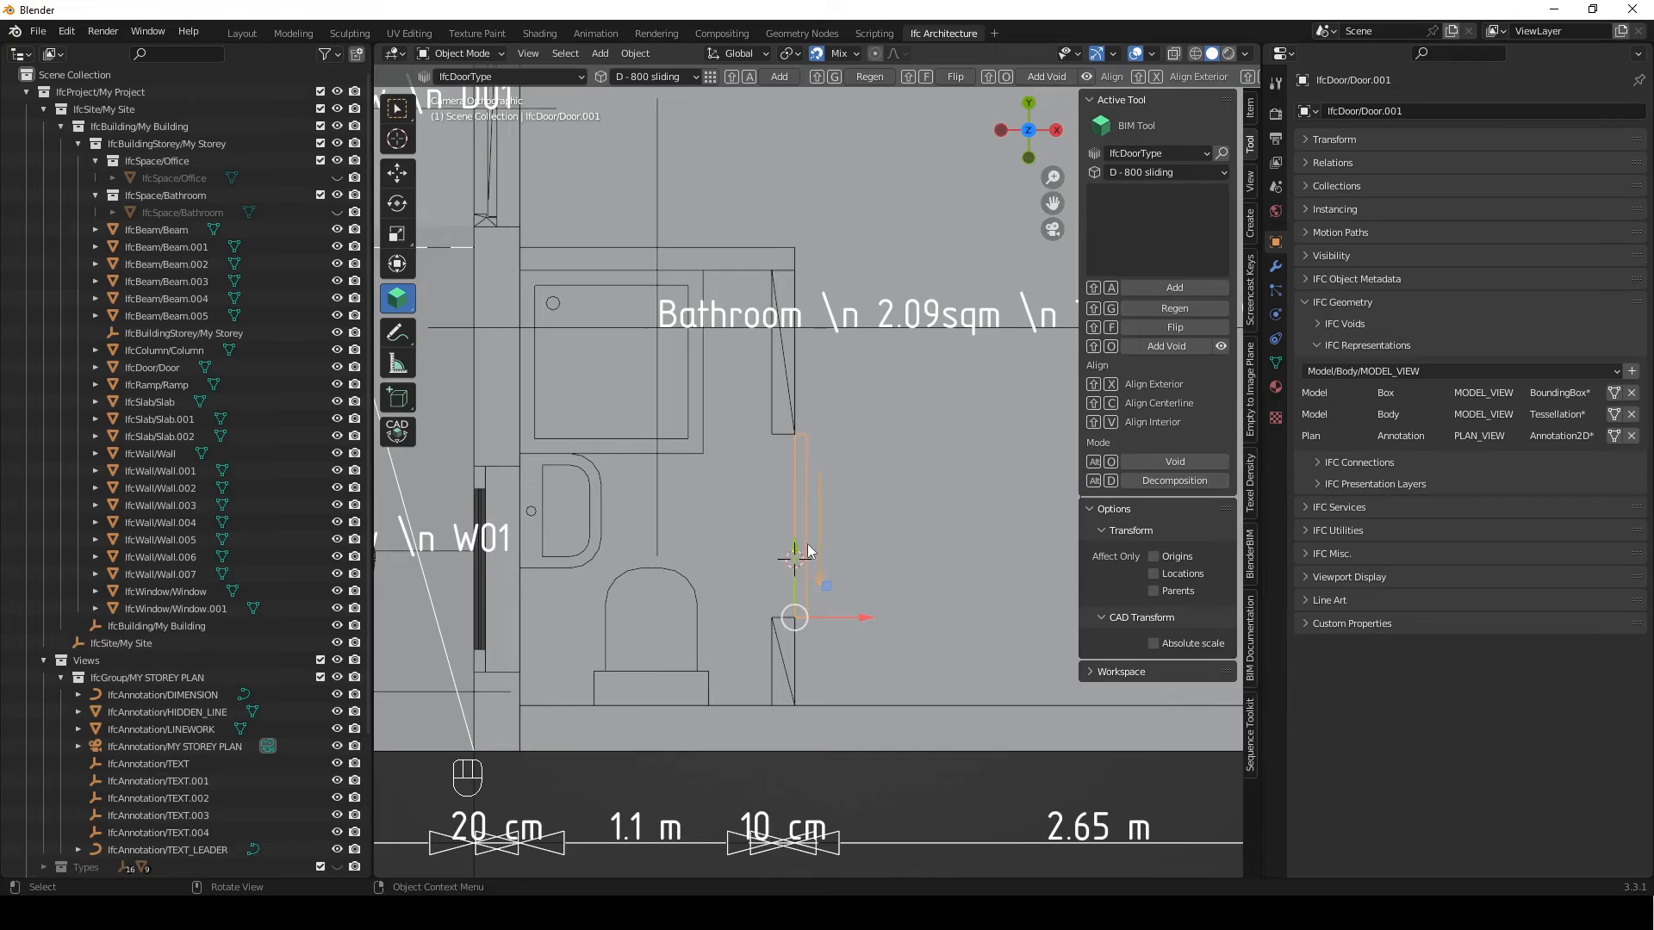
pyautogui.click(1612, 416)
# Rotate the sliding door 180° about Z and move it 800 mm along Y back into its wall opening
pyautogui.press('r')
pyautogui.write('z')
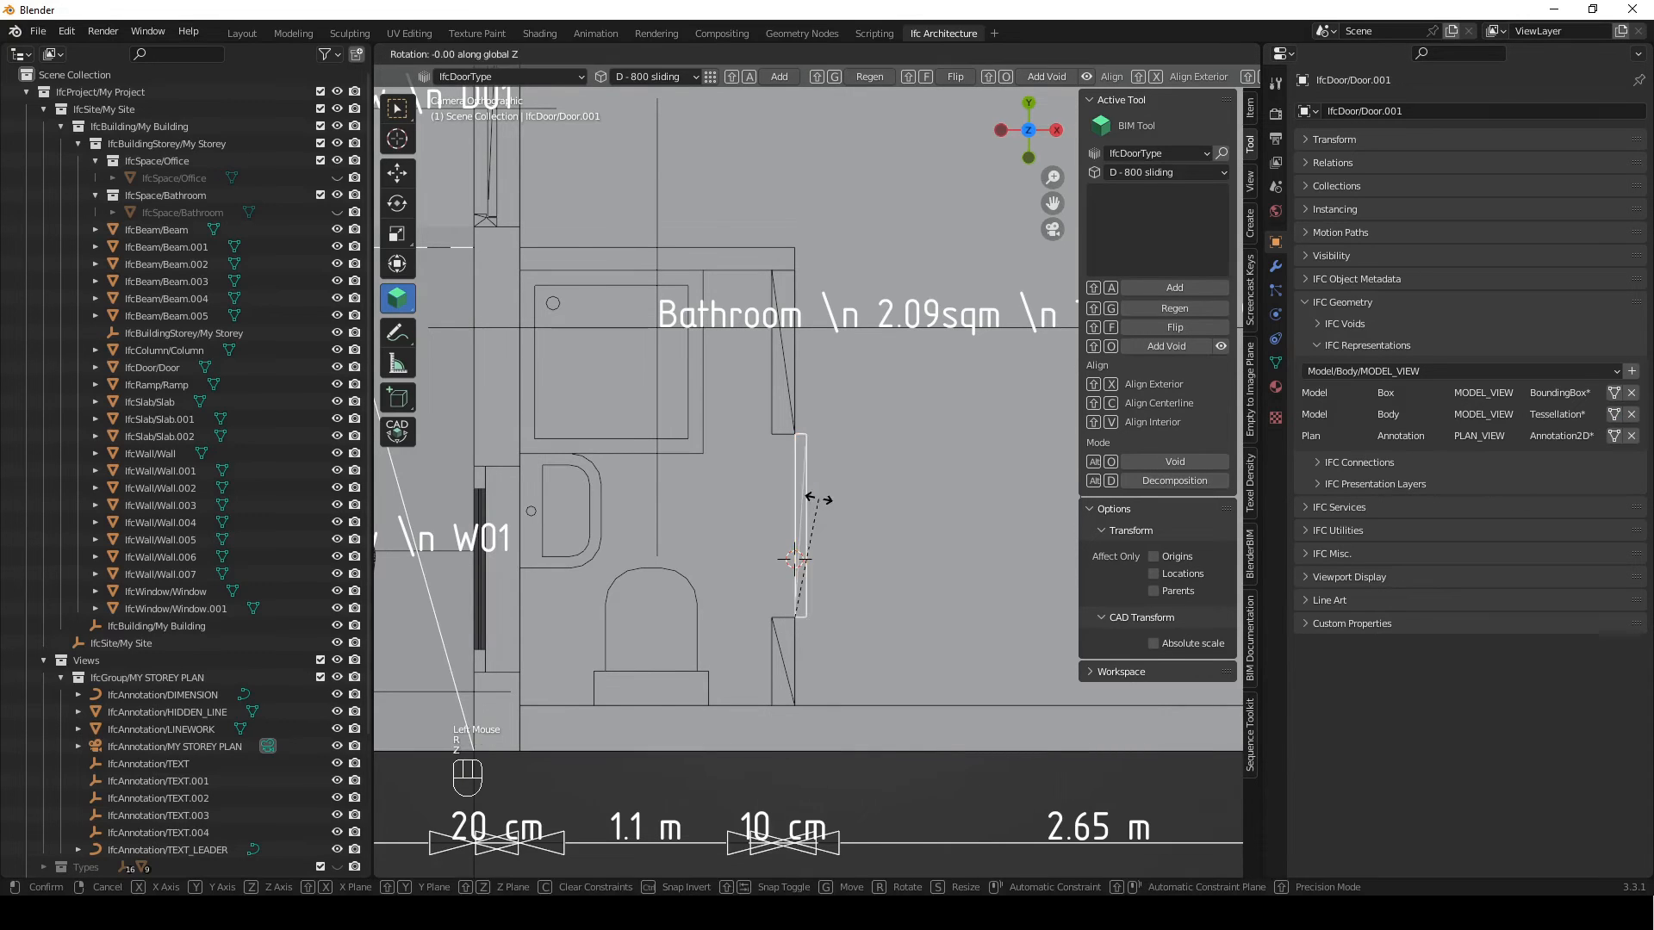
pyautogui.write('180')
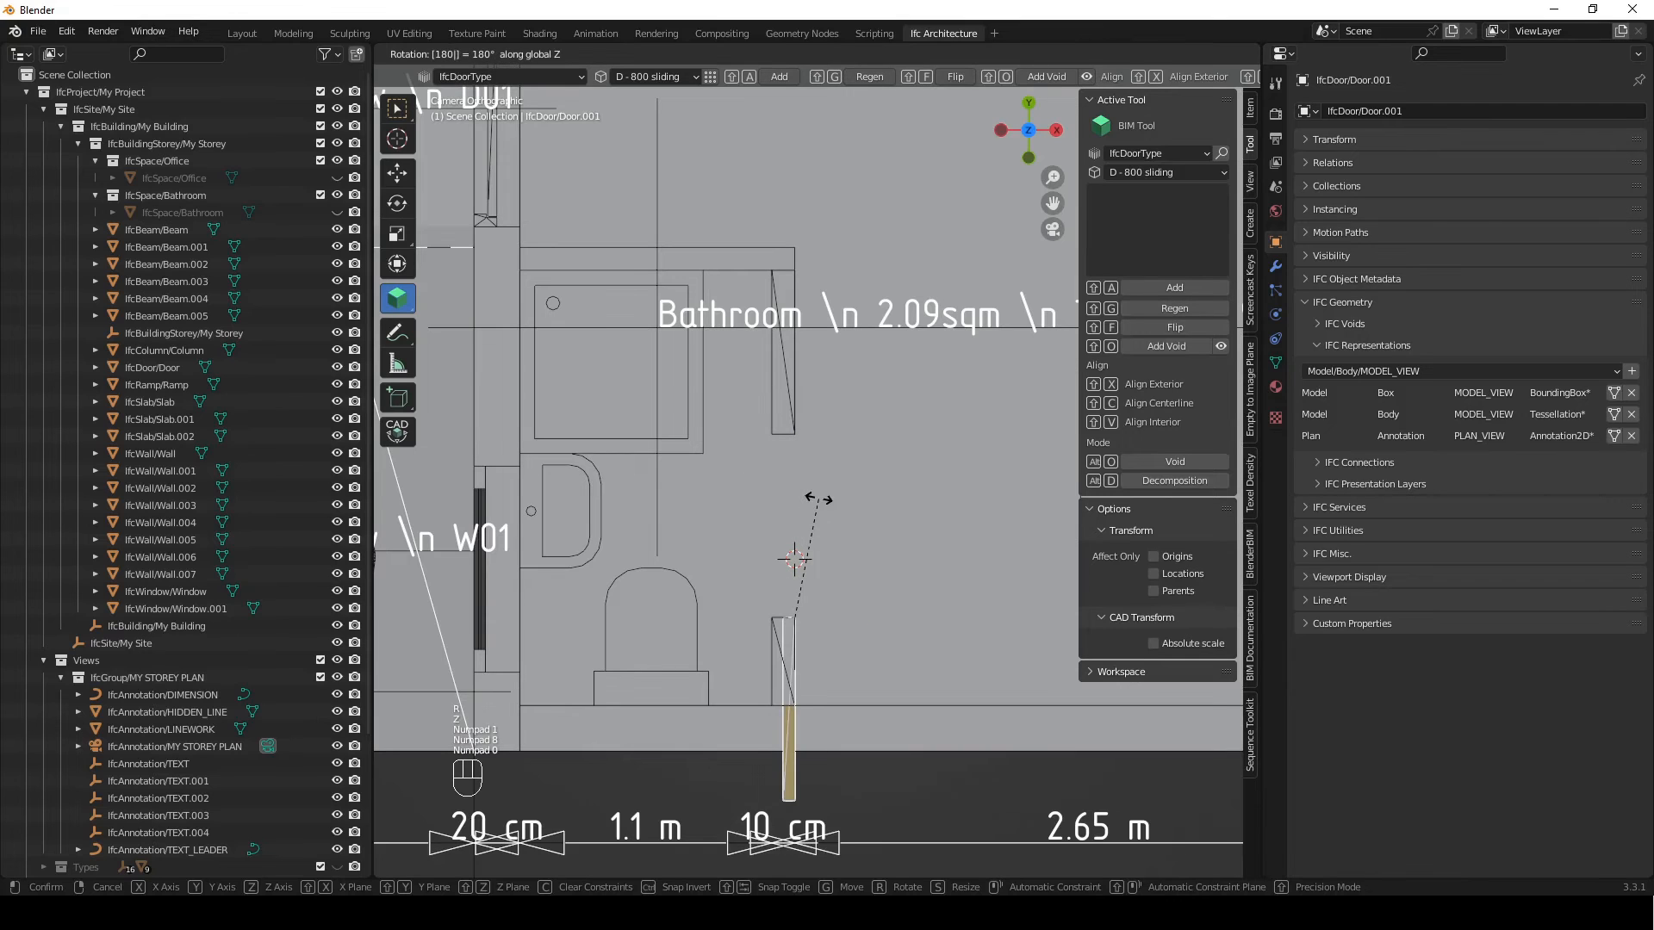
pyautogui.press('Return')
pyautogui.press('g')
pyautogui.press('y')
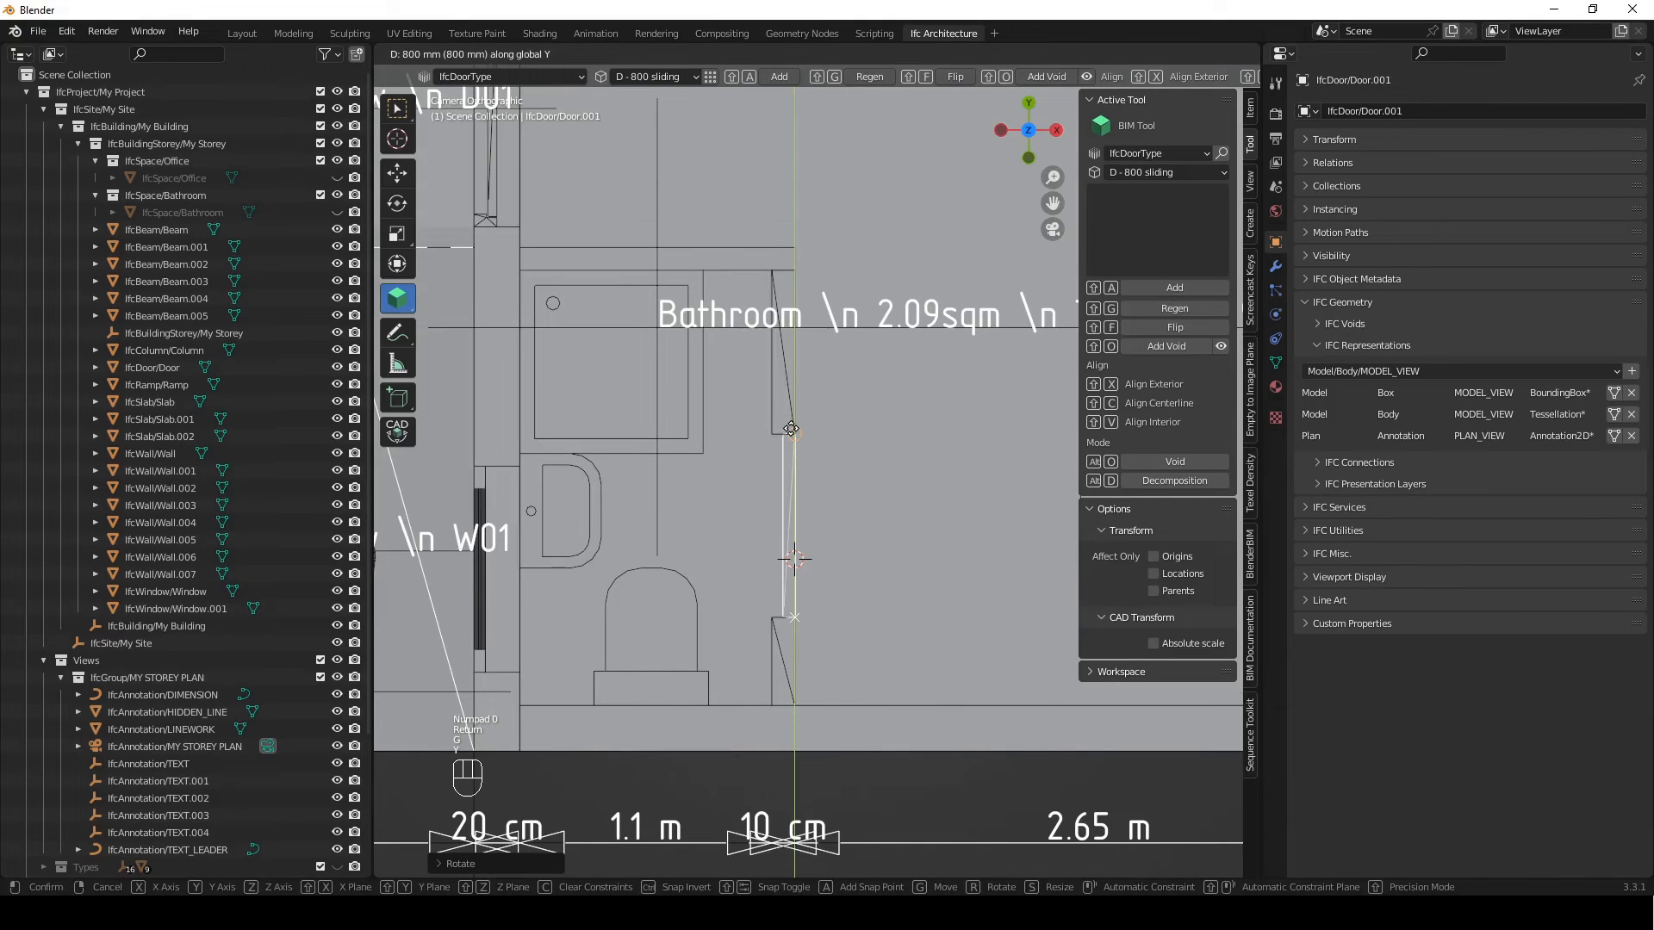
pyautogui.click(783, 455)
# Move the sliding door along X onto the partition wall's bathroom-side face and regenerate the opening
pyautogui.press('g')
pyautogui.press('x')
pyautogui.click(782, 453)
pyautogui.press('g')
pyautogui.press('x')
pyautogui.click(784, 450)
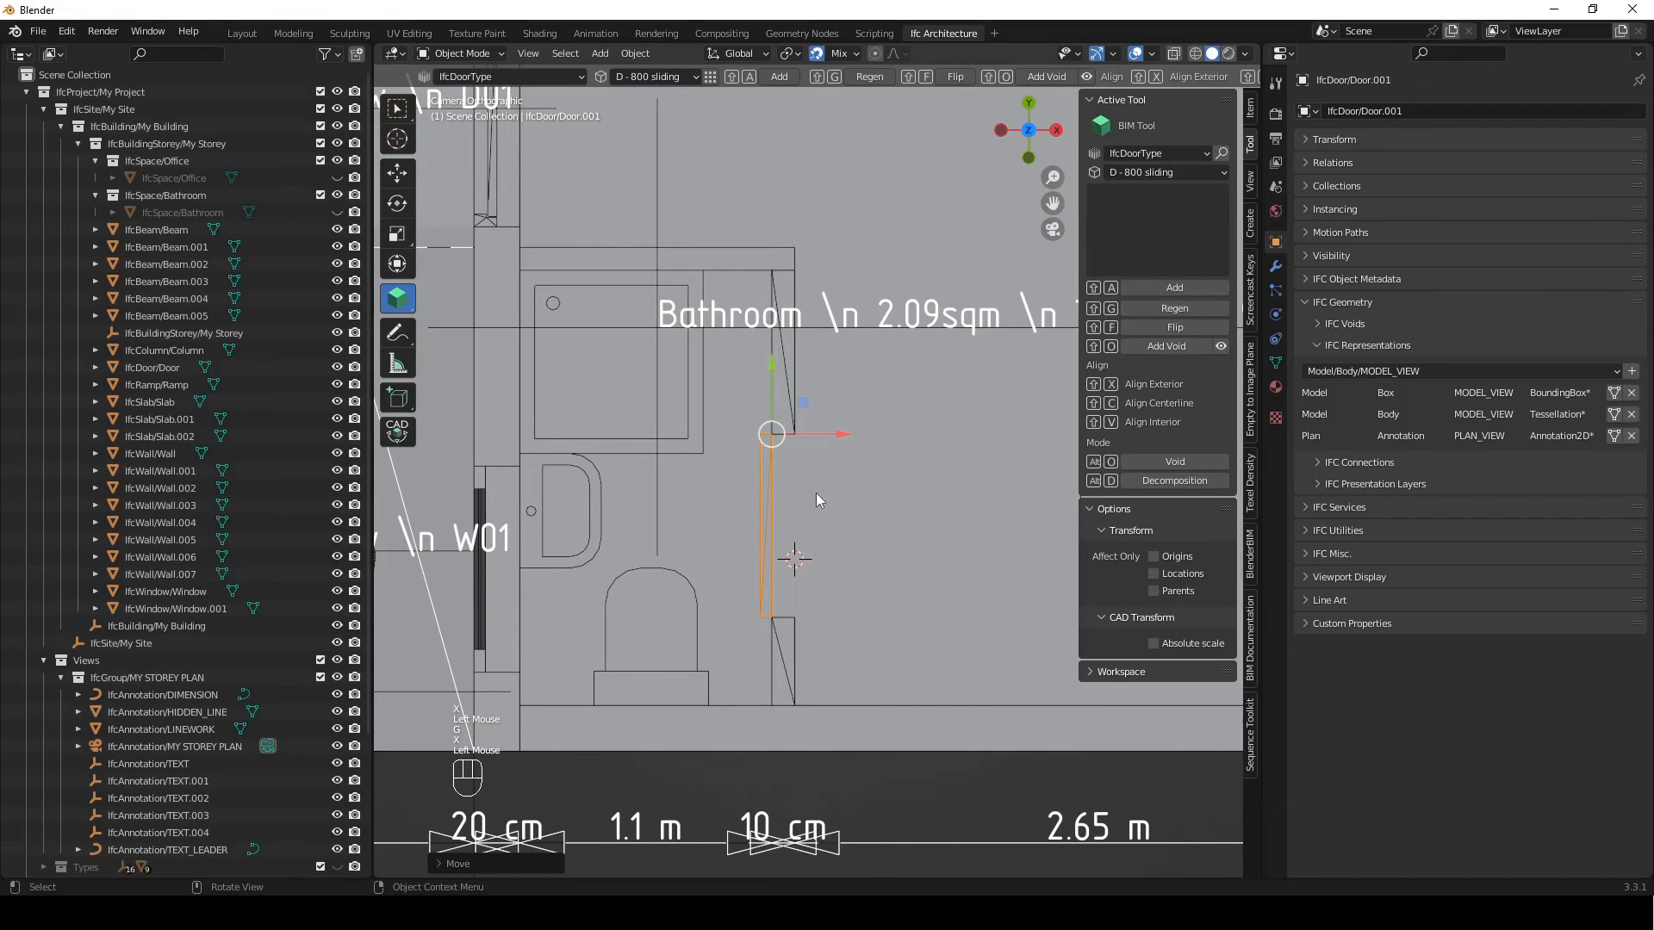
pyautogui.hotkey('shift', 'g')
pyautogui.keyDown('shift'); pyautogui.moveTo(803, 508); pyautogui.dragTo(889, 603, button='middle'); pyautogui.keyUp('shift')
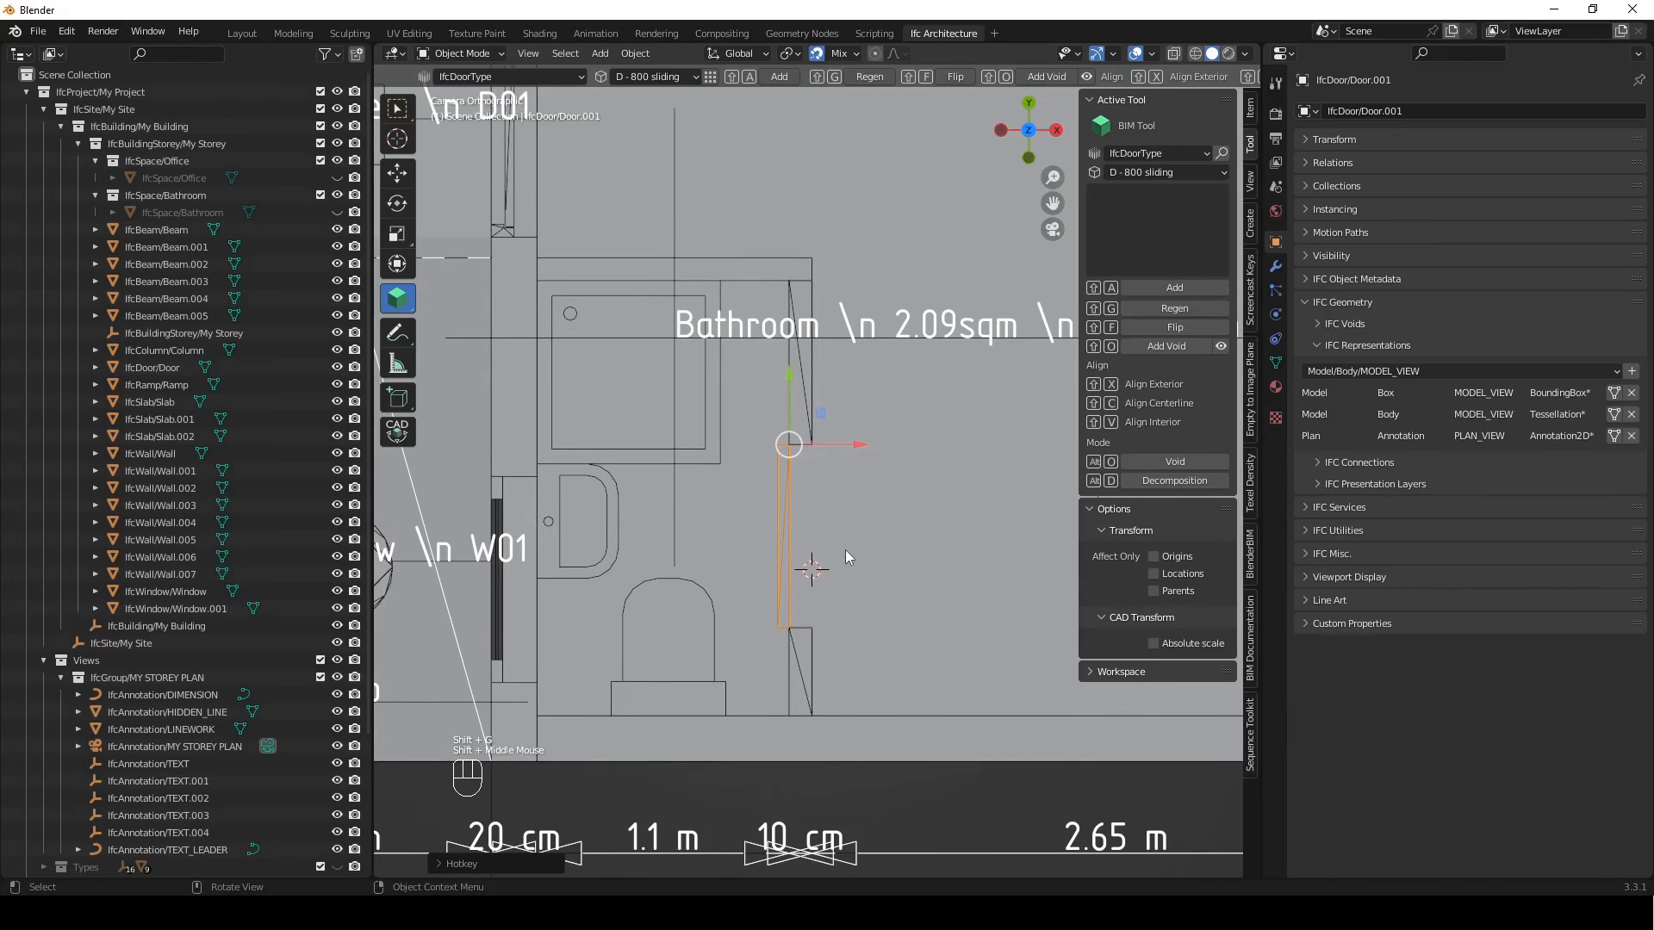
# Display the sliding door's PLAN_VIEW annotation representation in the plan
pyautogui.keyDown('shift'); pyautogui.moveTo(841, 509); pyautogui.dragTo(855, 344, button='middle'); pyautogui.keyUp('shift')
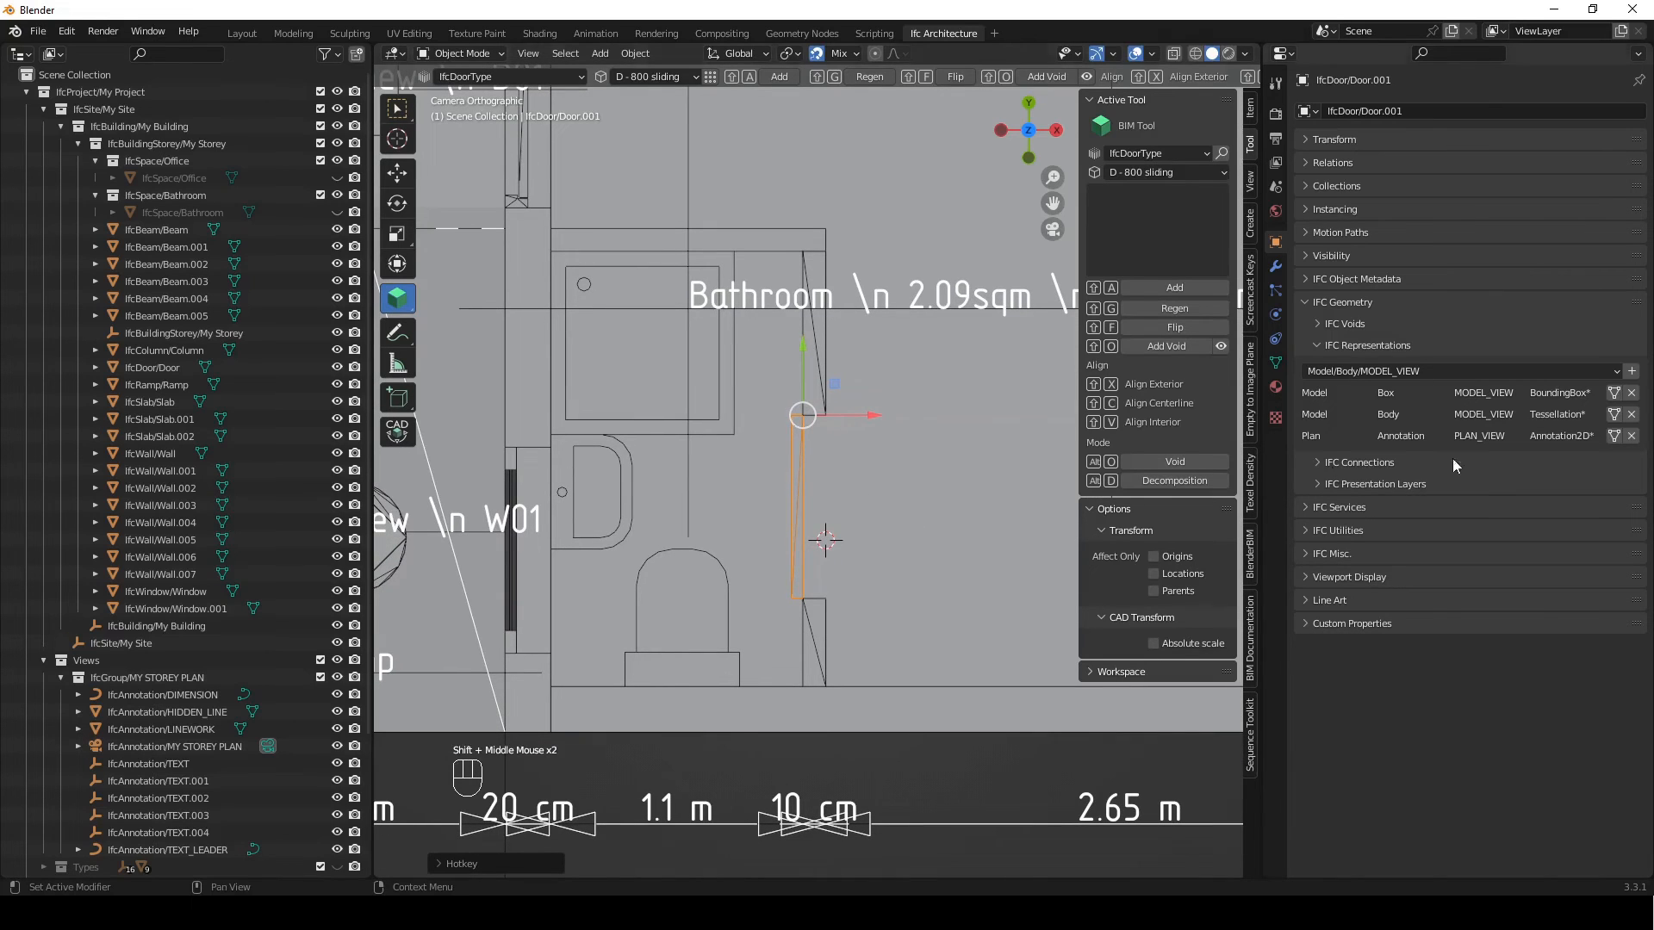
pyautogui.click(803, 586)
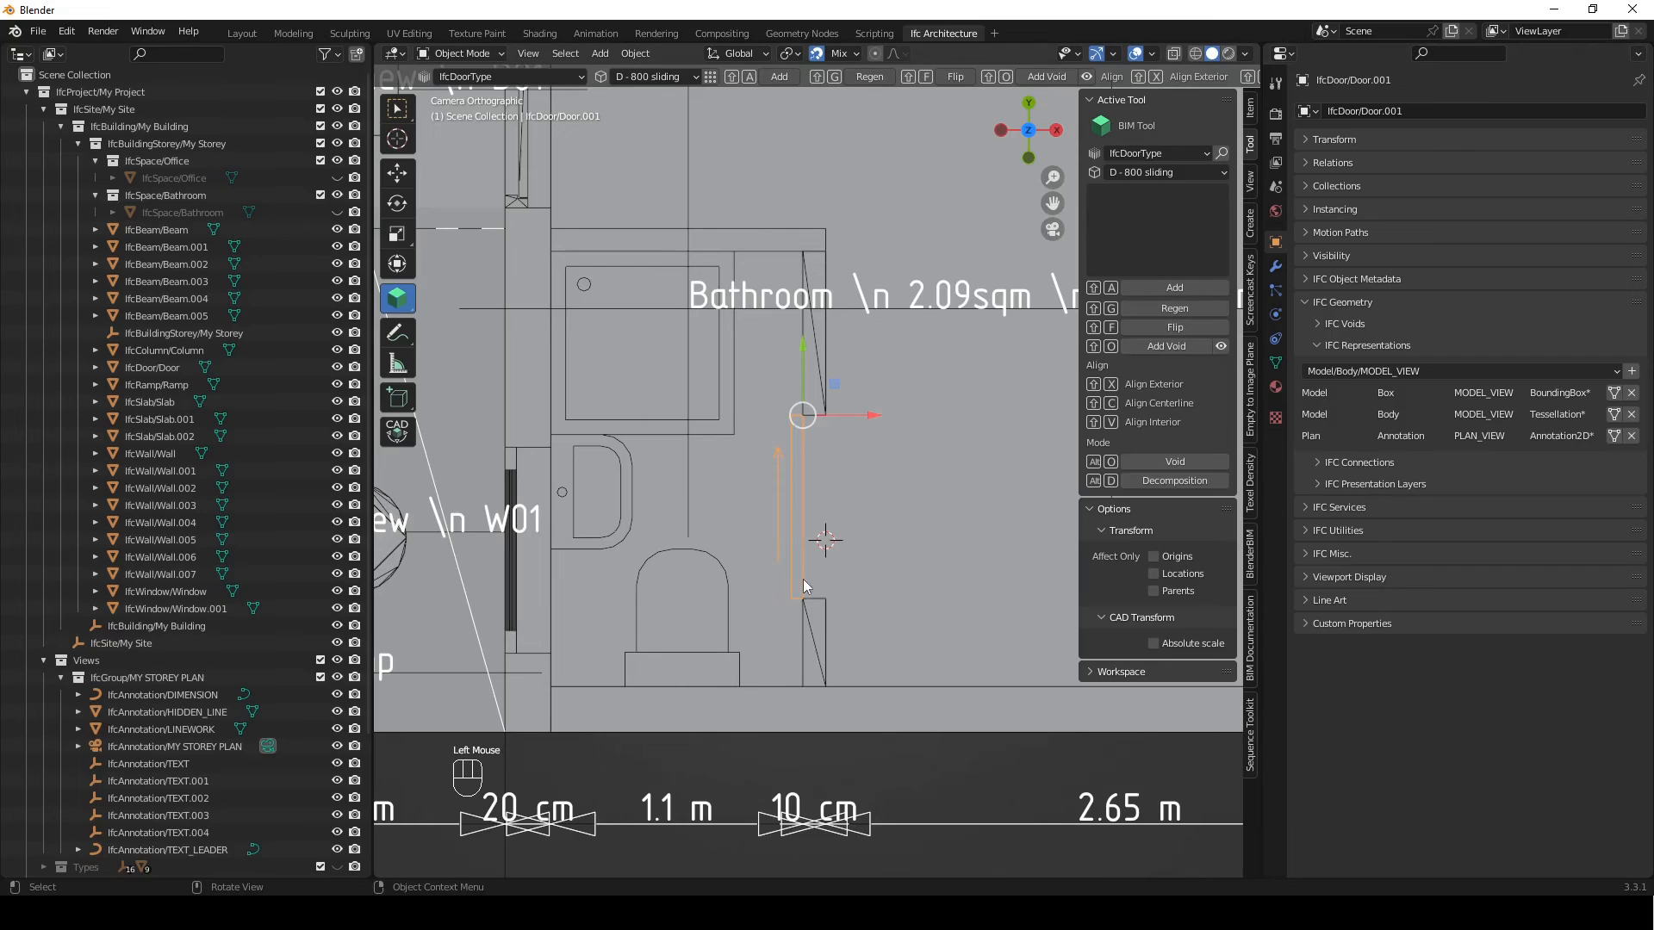
pyautogui.scroll(-4, 732, 556)
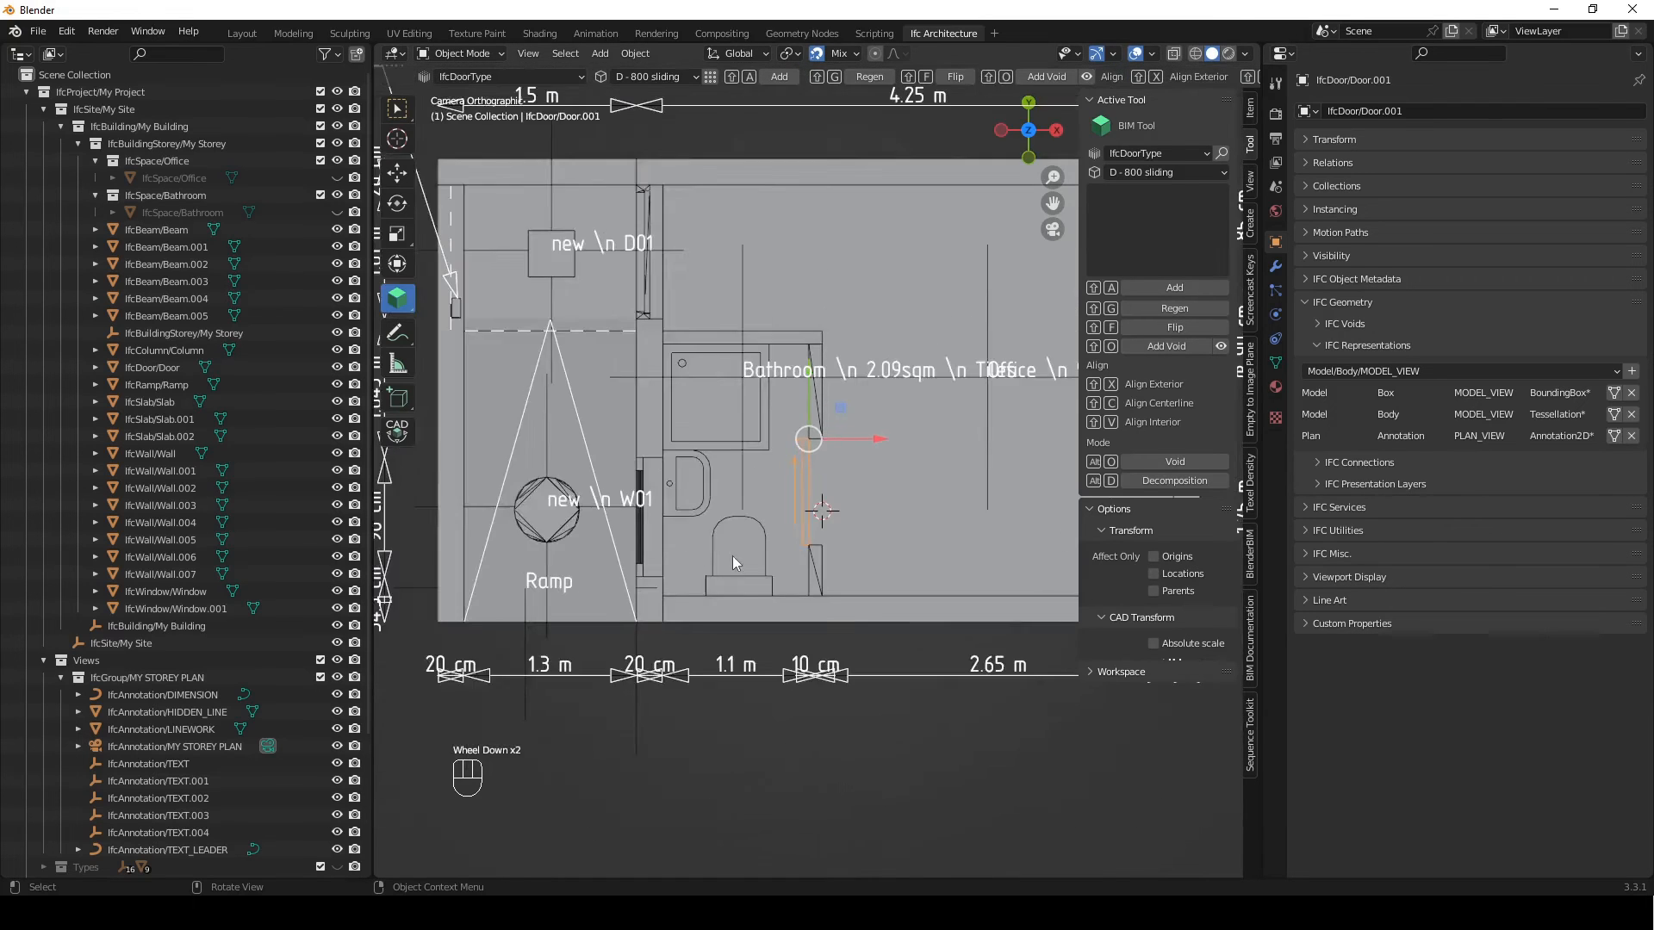
pyautogui.keyDown('shift'); pyautogui.moveTo(832, 546); pyautogui.dragTo(888, 732, button='middle'); pyautogui.keyUp('shift')
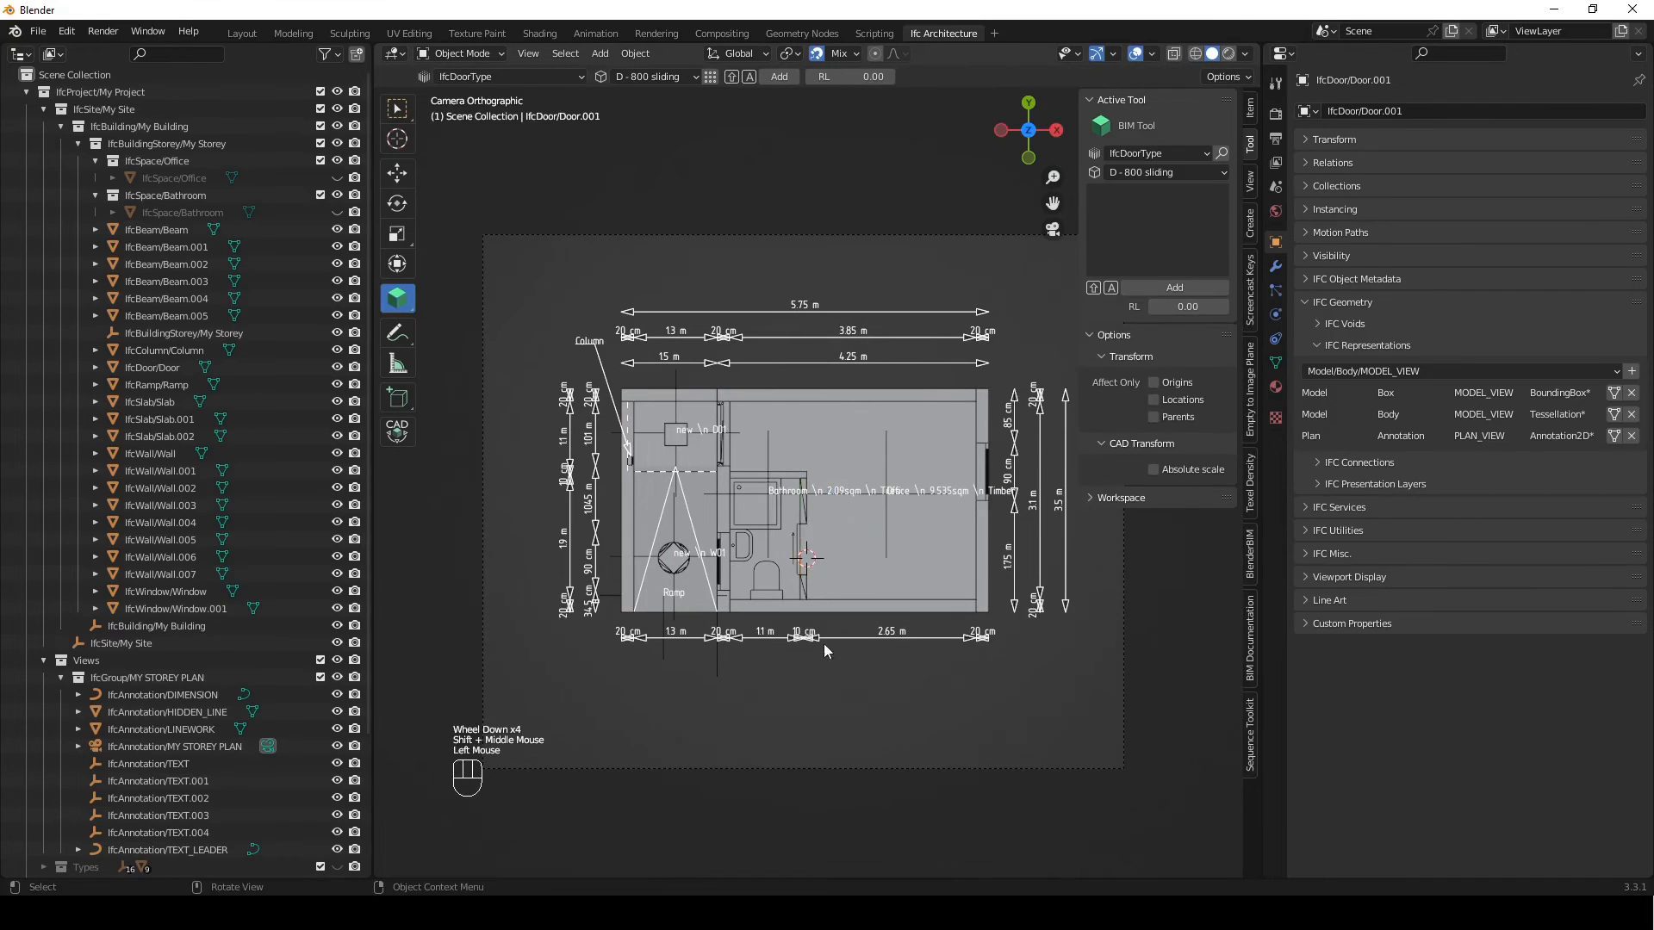
pyautogui.scroll(1, 856, 590)
pyautogui.keyDown('shift'); pyautogui.moveTo(856, 589); pyautogui.dragTo(886, 562, button='middle'); pyautogui.keyUp('shift')
pyautogui.scroll(-2, 851, 591)
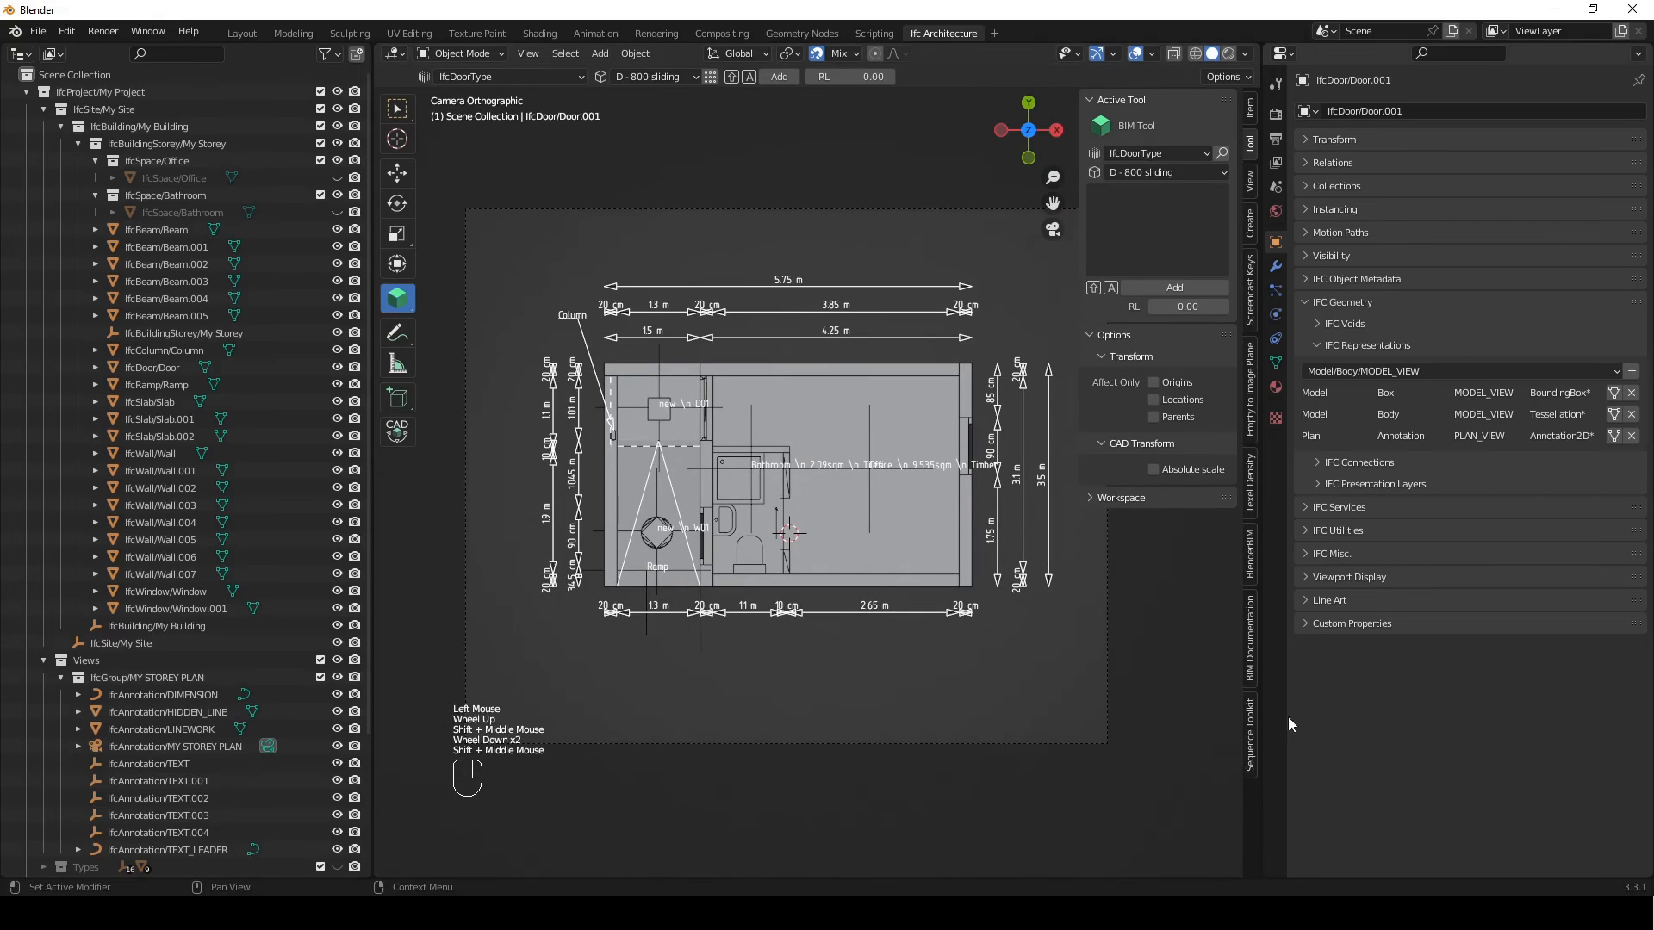
# Generate the MY STOREY PLAN drawing as SVG and view it in the browser
pyautogui.click(1250, 639)
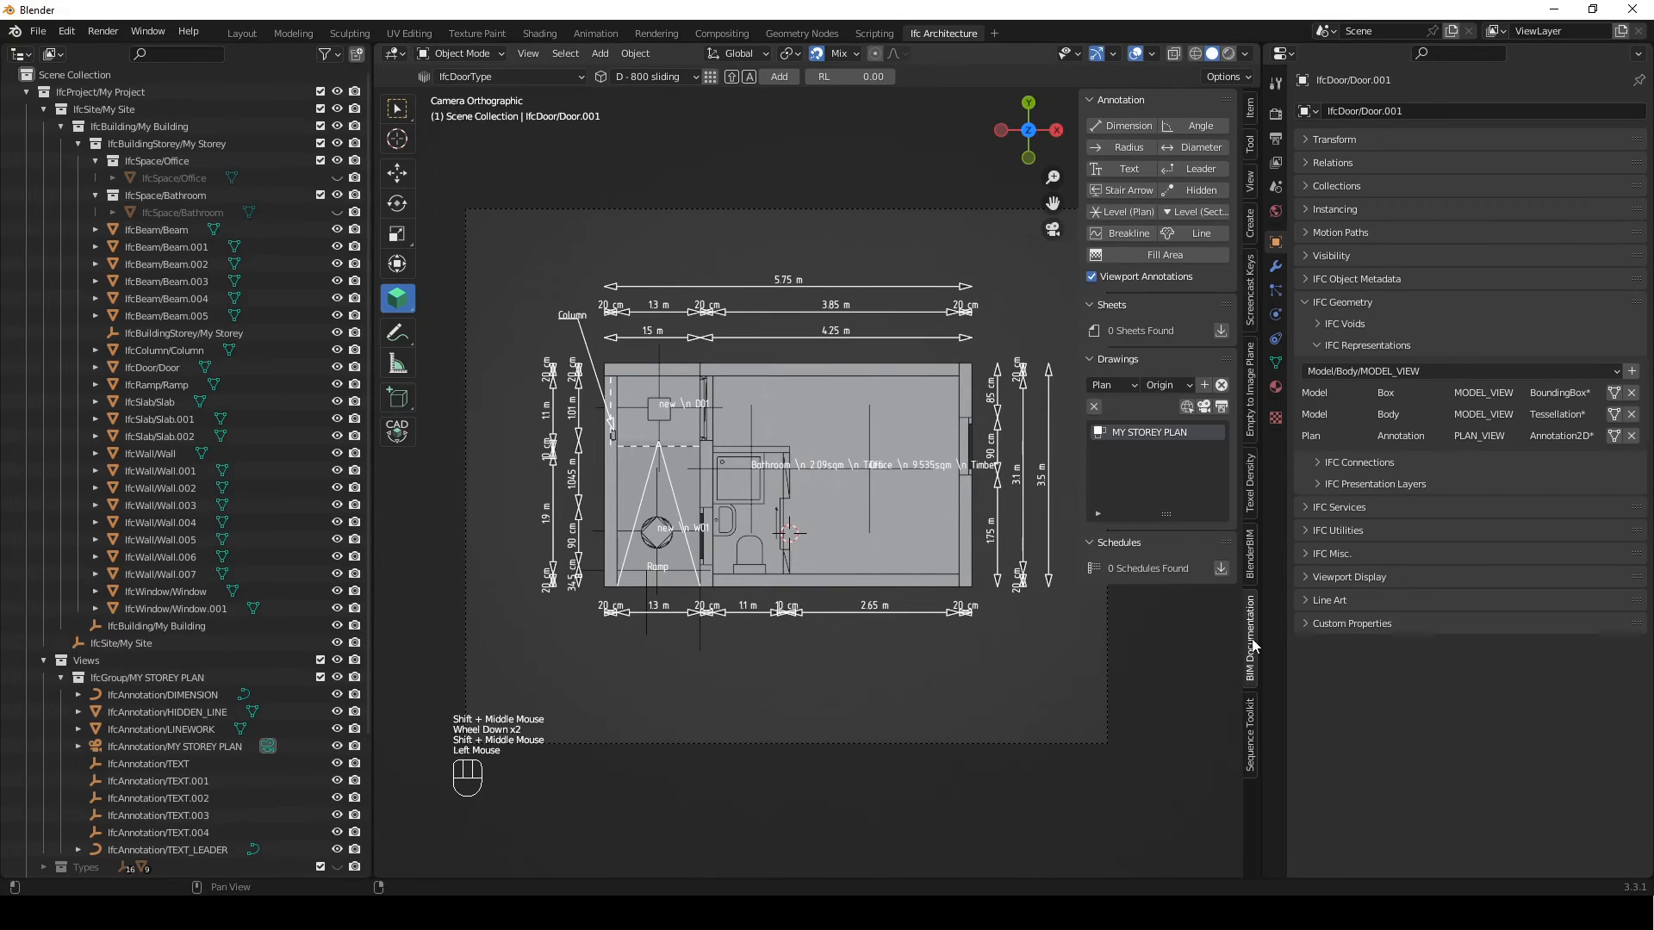
pyautogui.click(1221, 409)
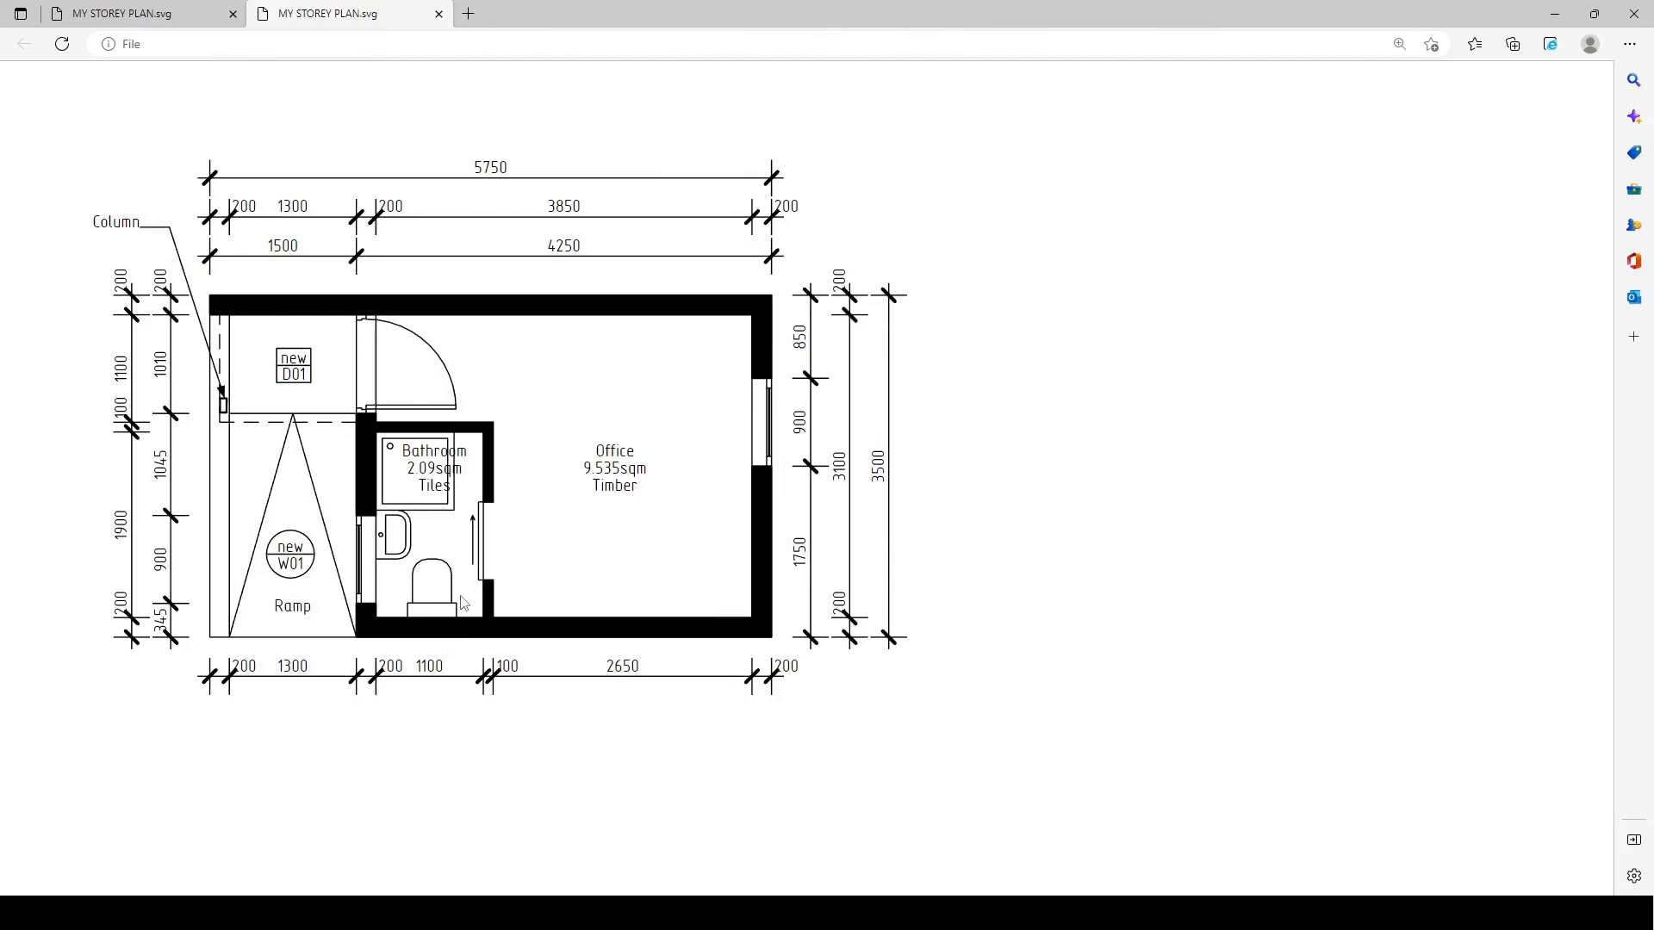
pyautogui.click(953, 775)
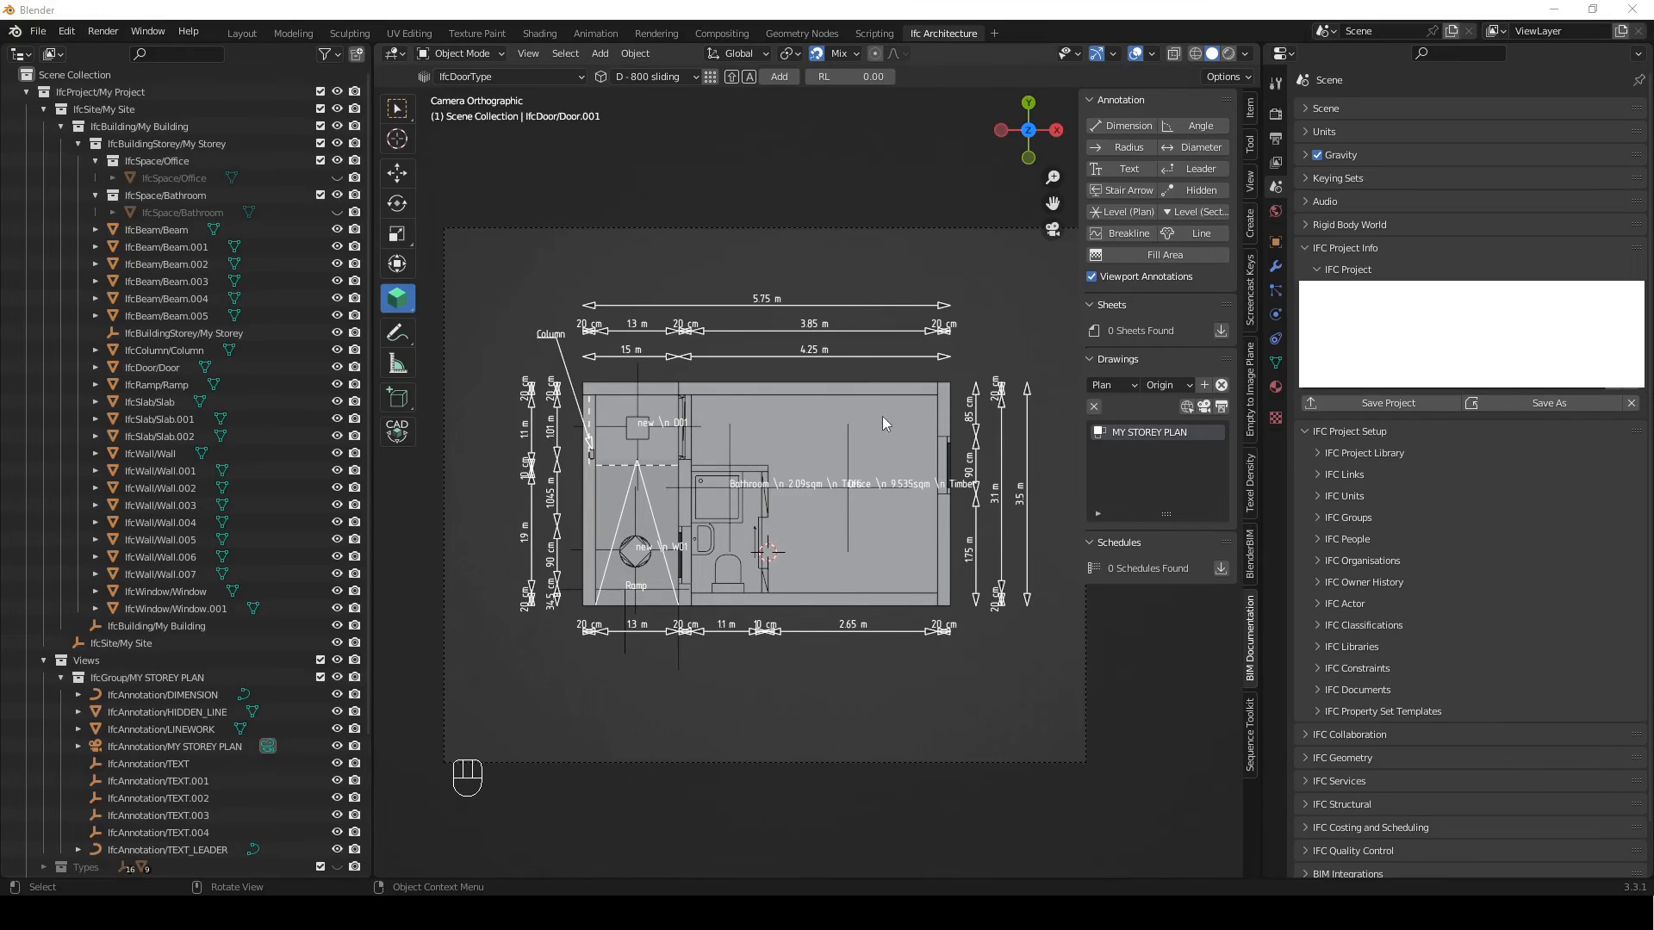
# Leave the BIM Tool for the selection tool and add an IFC Grid to the model
pyautogui.click(965, 360)
pyautogui.click(393, 116)
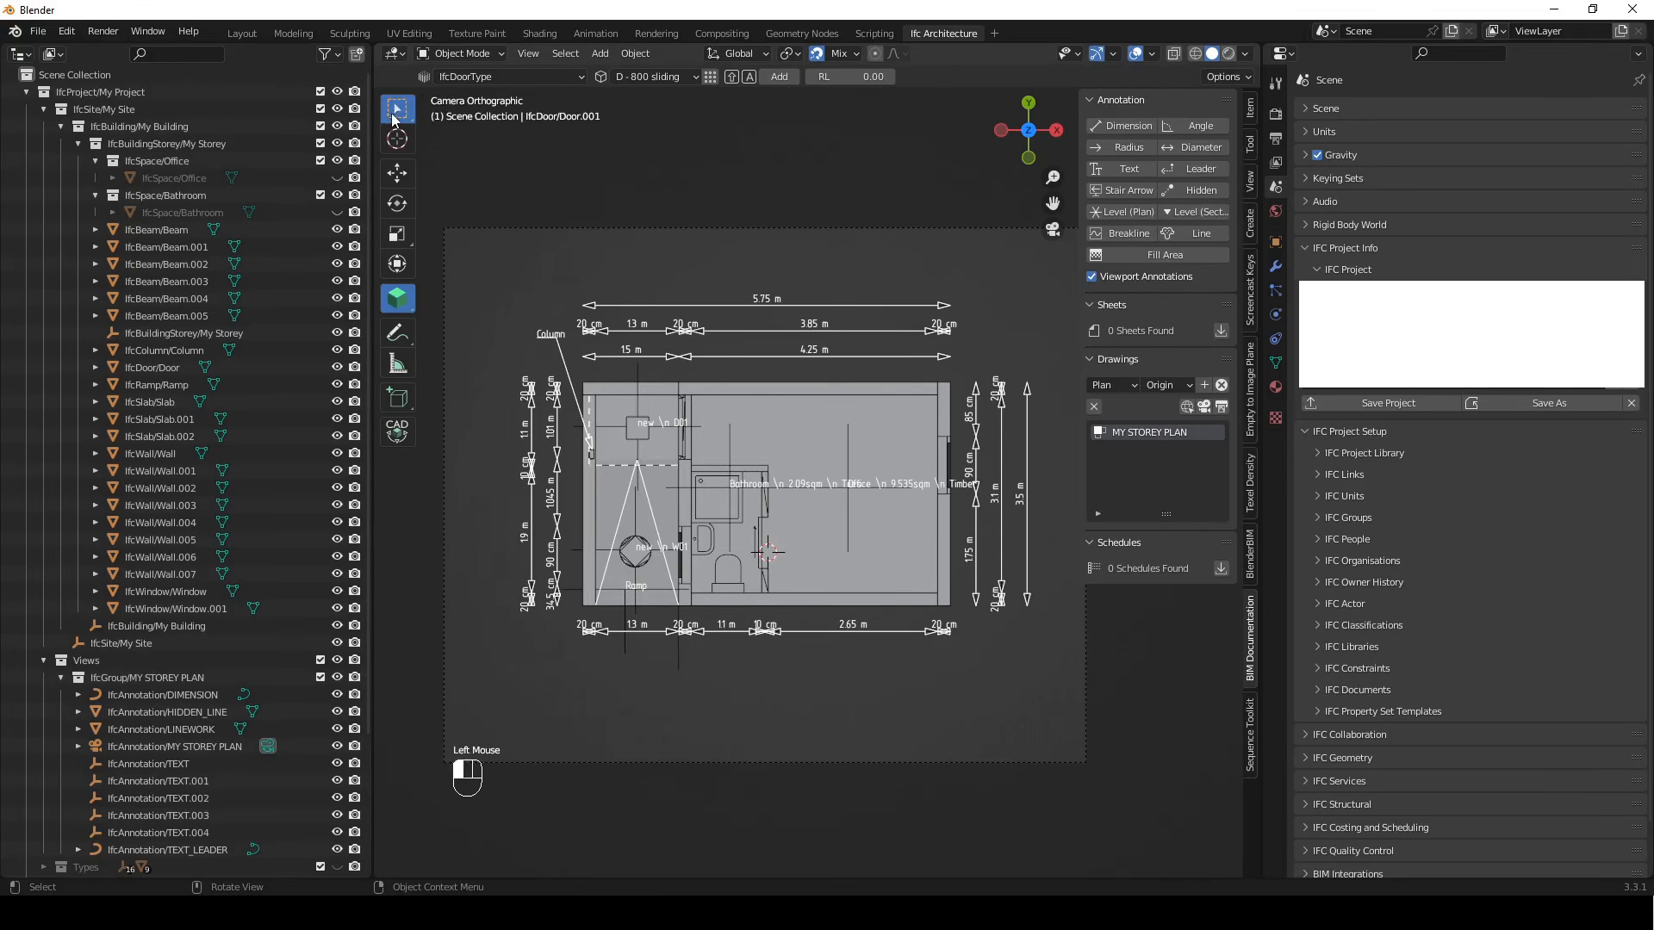
pyautogui.click(1354, 270)
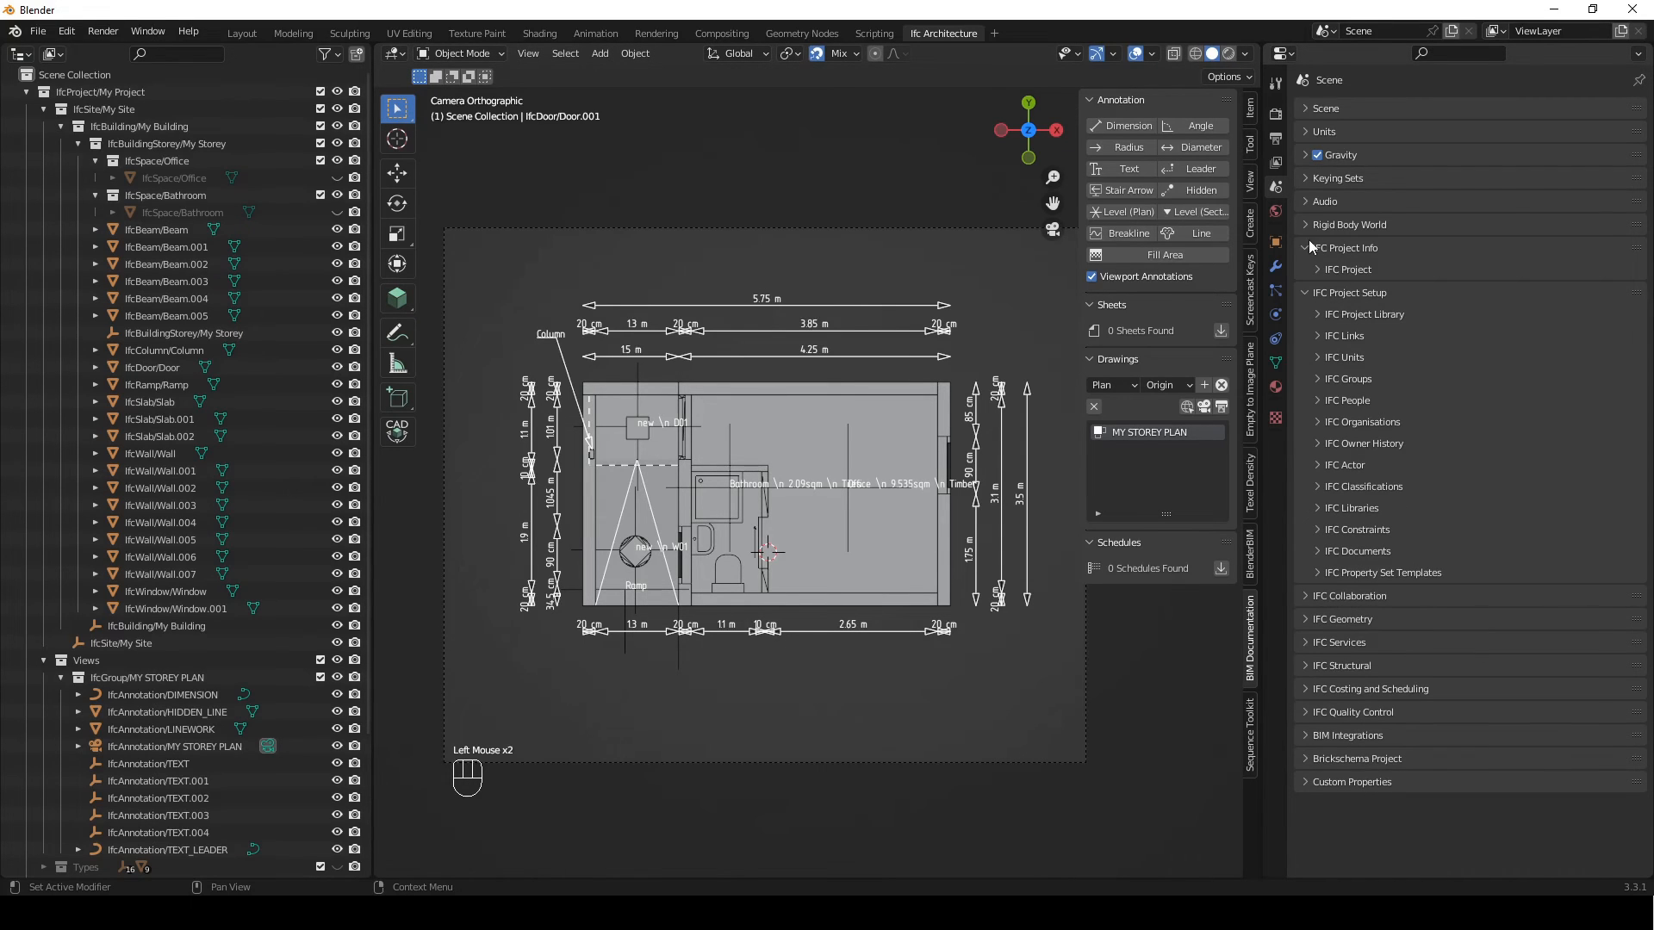
pyautogui.click(1309, 248)
pyautogui.click(1309, 271)
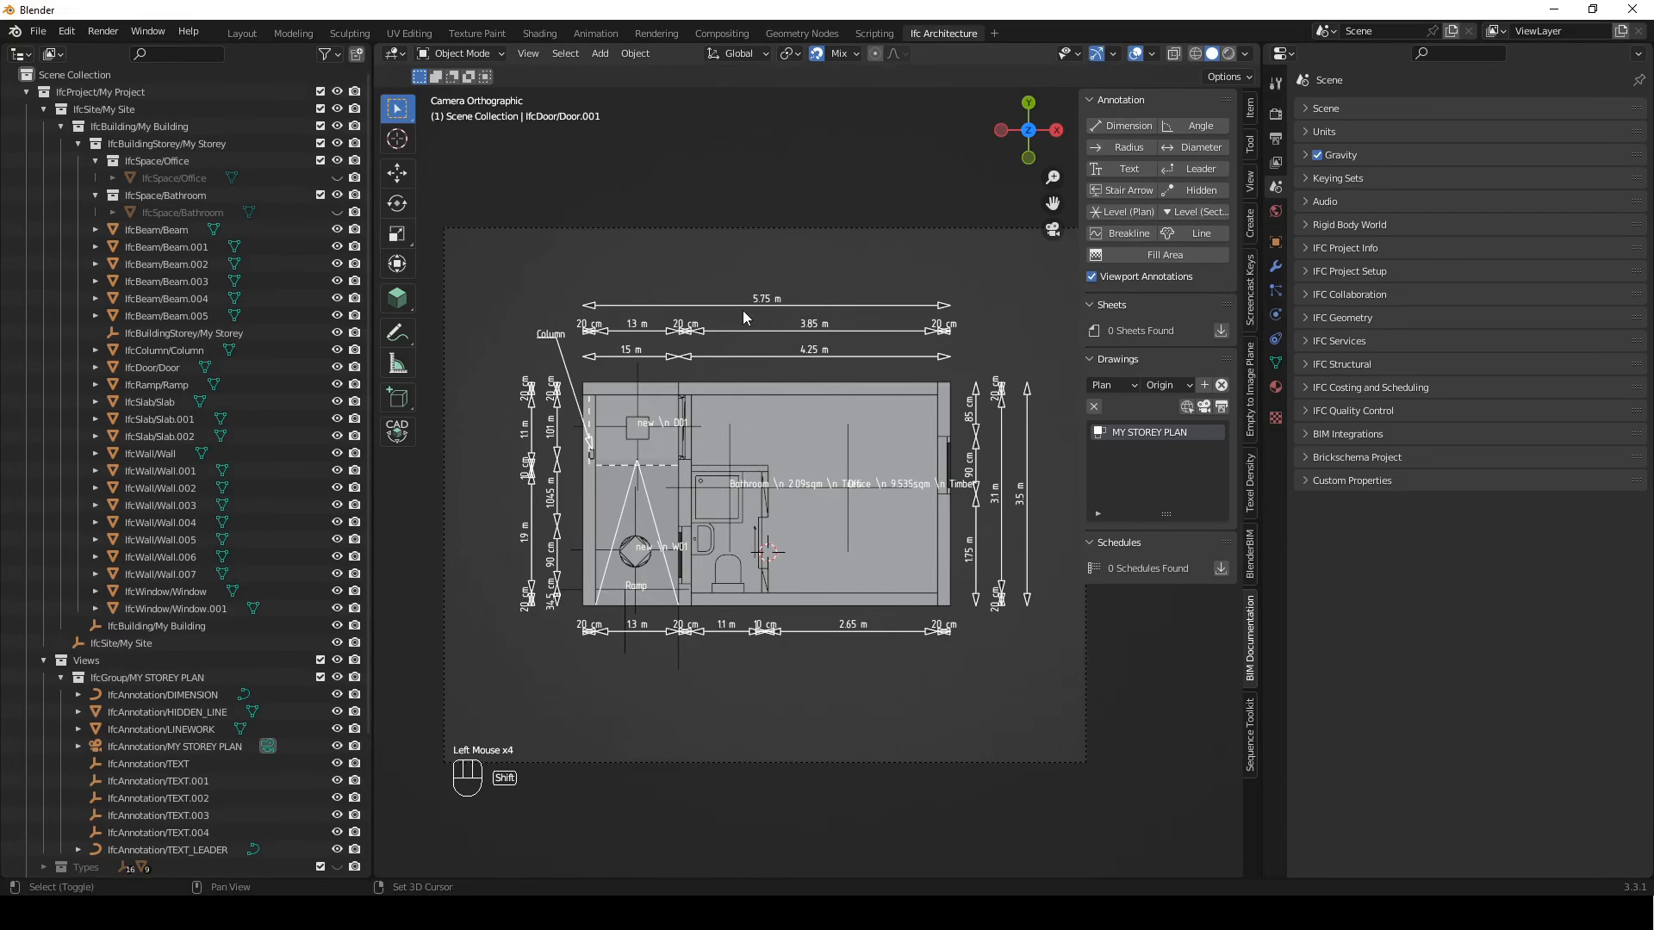
pyautogui.hotkey('shift', 'a')
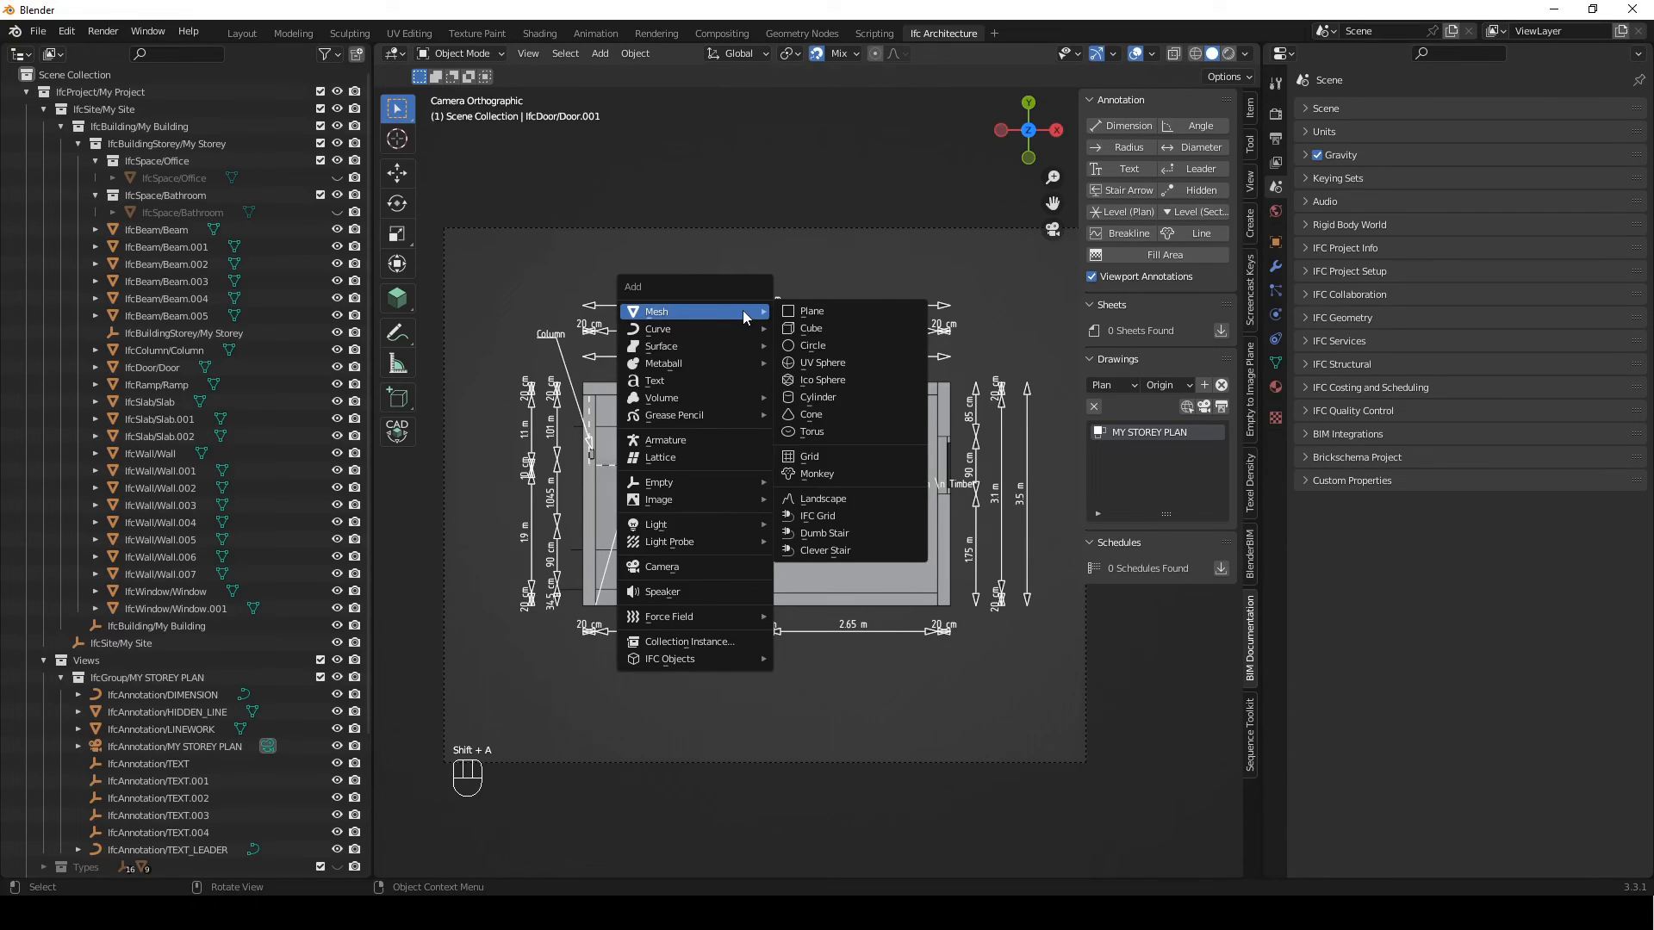
pyautogui.click(848, 517)
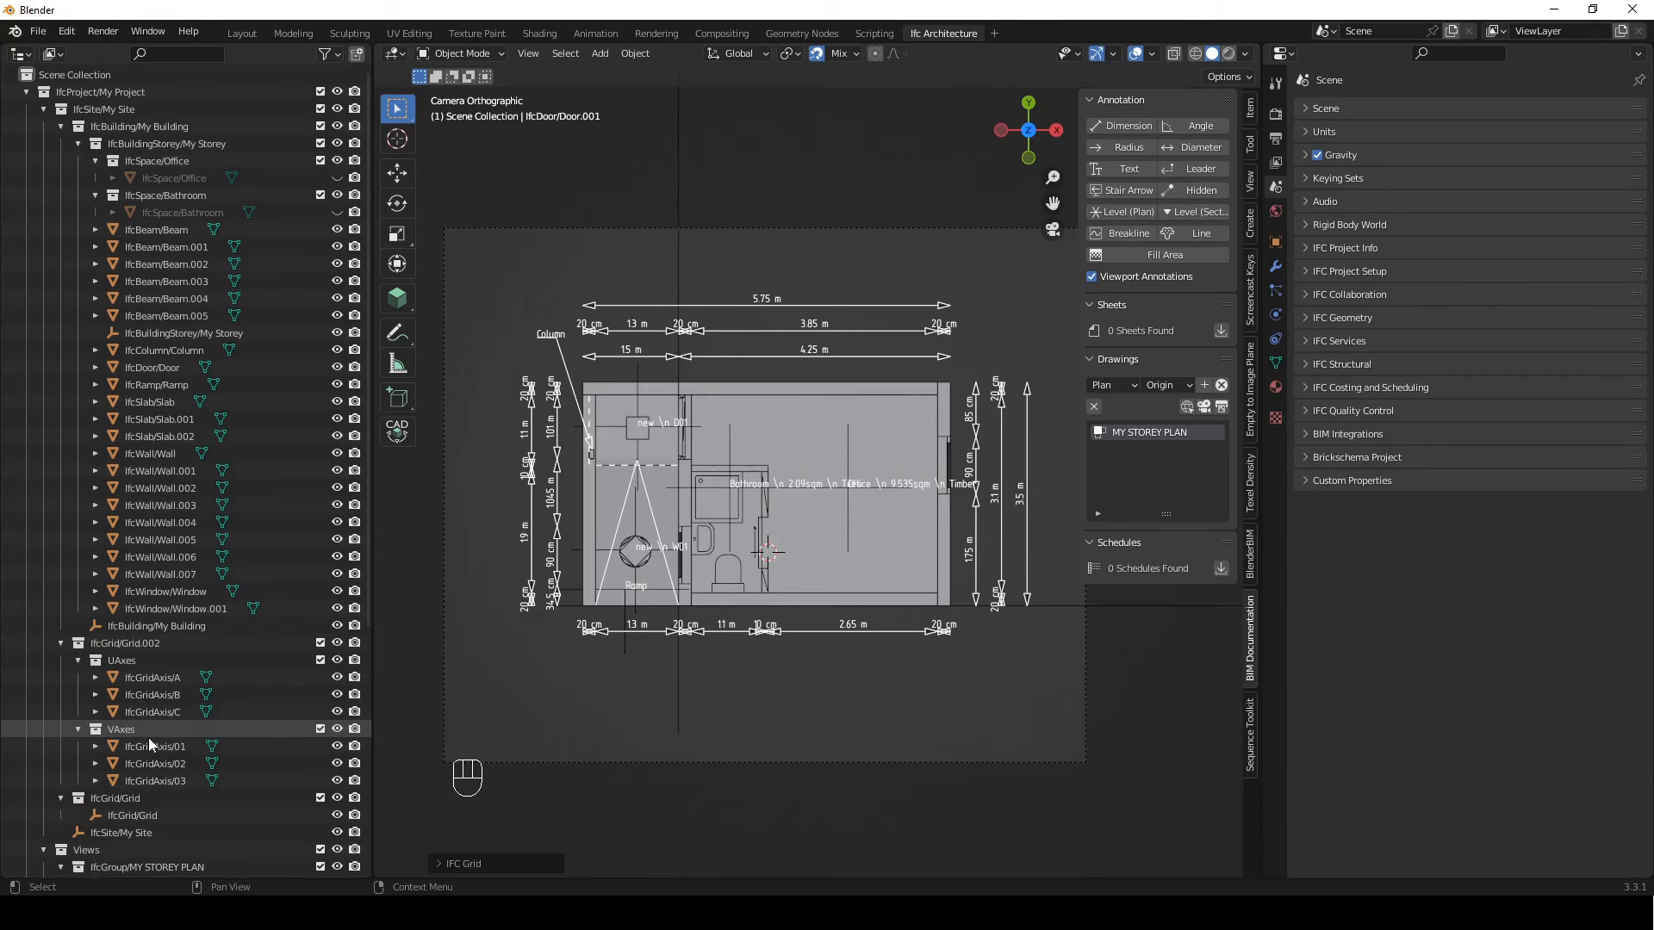
# Move grid axis 02 along X onto the office-side face of the bathroom's partition wall
pyautogui.scroll(-4, 669, 617)
pyautogui.moveTo(942, 422)
pyautogui.keyDown('shift'); pyautogui.mouseDown(button='middle')
pyautogui.moveTo(760, 522)
pyautogui.moveTo(842, 509)
pyautogui.mouseUp(button='middle'); pyautogui.keyUp('shift')
pyautogui.scroll(1, 760, 525)
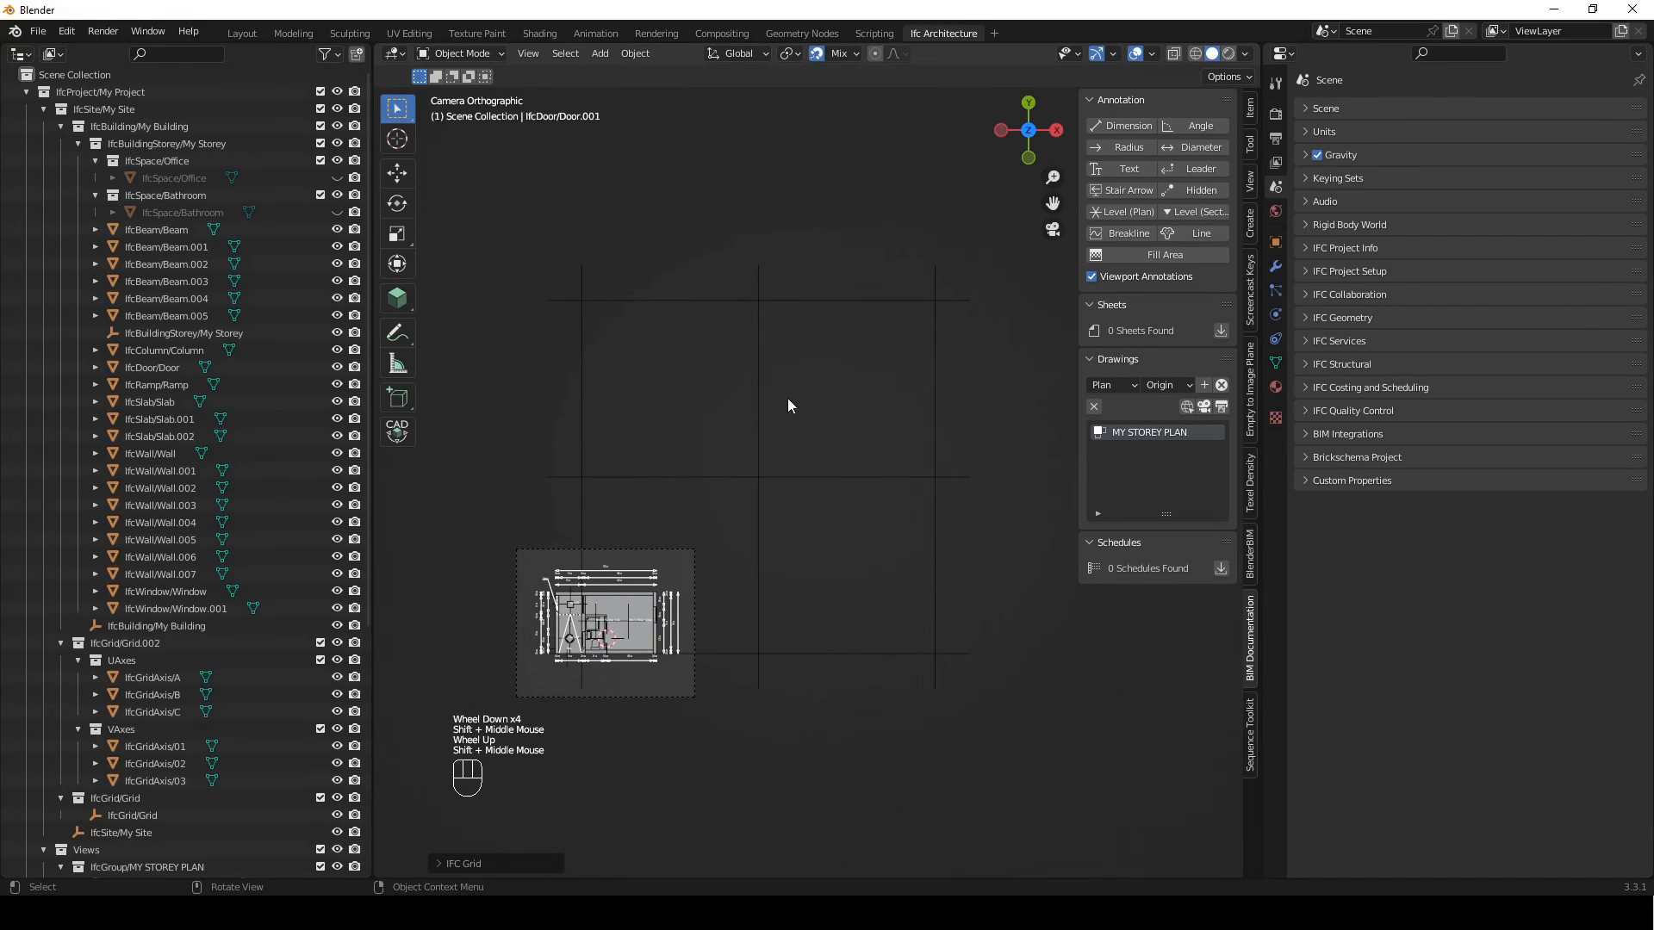
pyautogui.click(758, 406)
pyautogui.scroll(1, 746, 520)
pyautogui.keyDown('shift'); pyautogui.moveTo(709, 598); pyautogui.dragTo(856, 508, button='middle'); pyautogui.keyUp('shift')
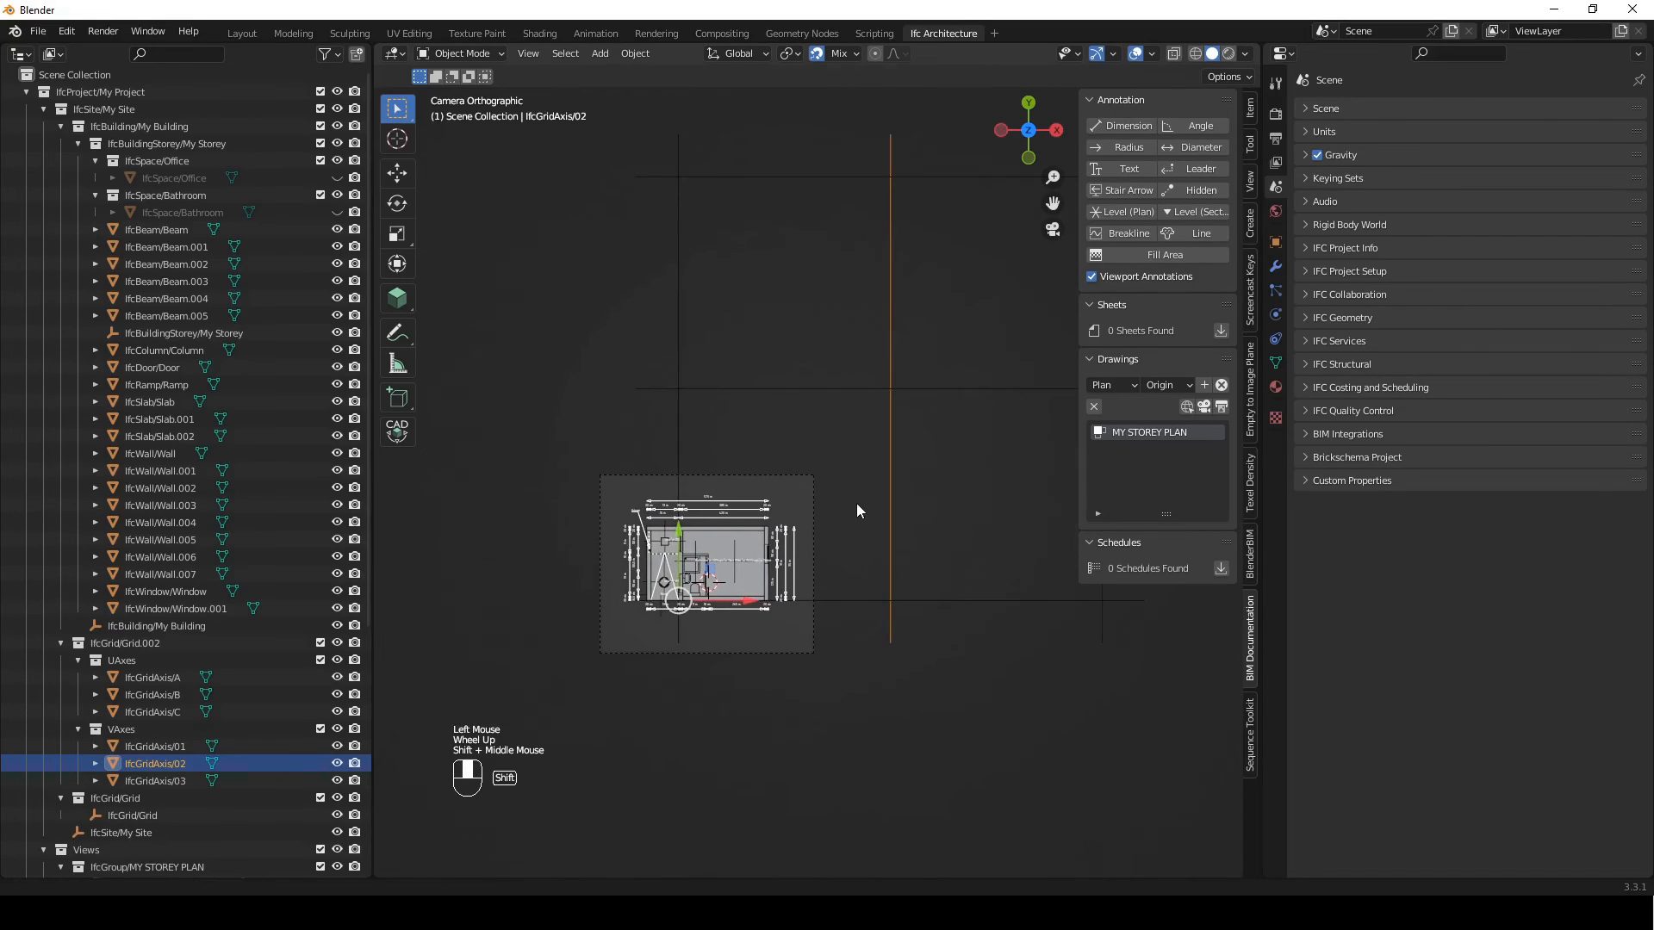
pyautogui.press('g')
pyautogui.press('x')
pyautogui.click(711, 551)
pyautogui.keyDown('shift'); pyautogui.moveTo(923, 538); pyautogui.dragTo(818, 542, button='middle'); pyautogui.keyUp('shift')
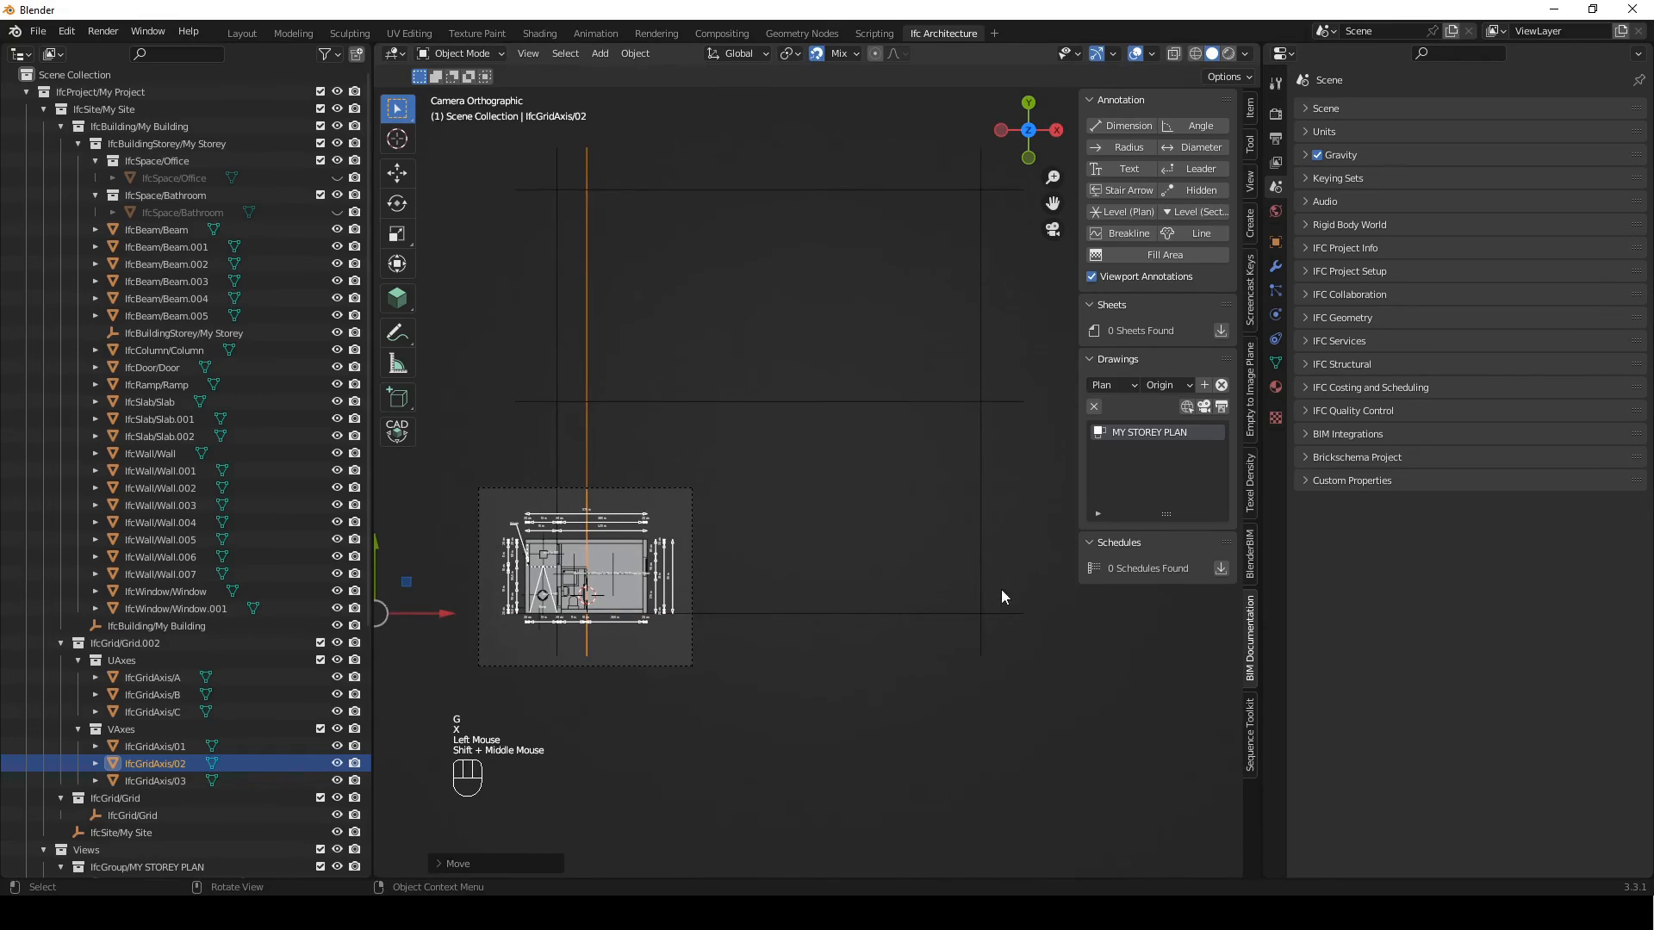
# Move grid axis 03 along X onto the outer face of the office's far end wall
pyautogui.click(980, 584)
pyautogui.press('g')
pyautogui.press('x')
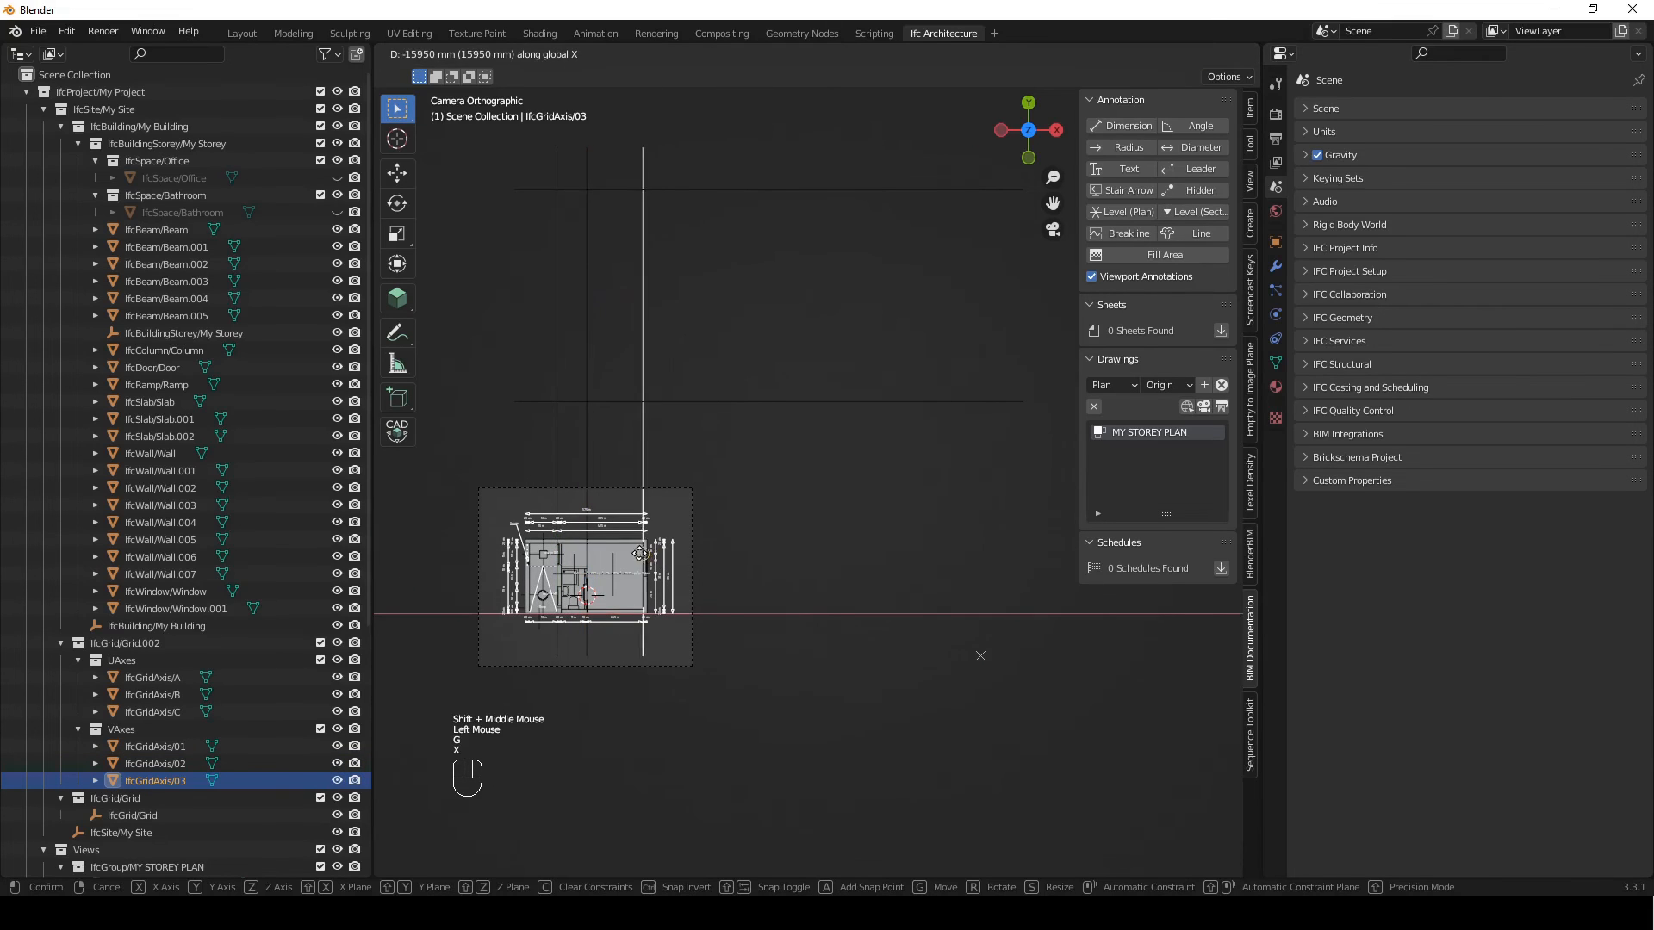
pyautogui.click(652, 545)
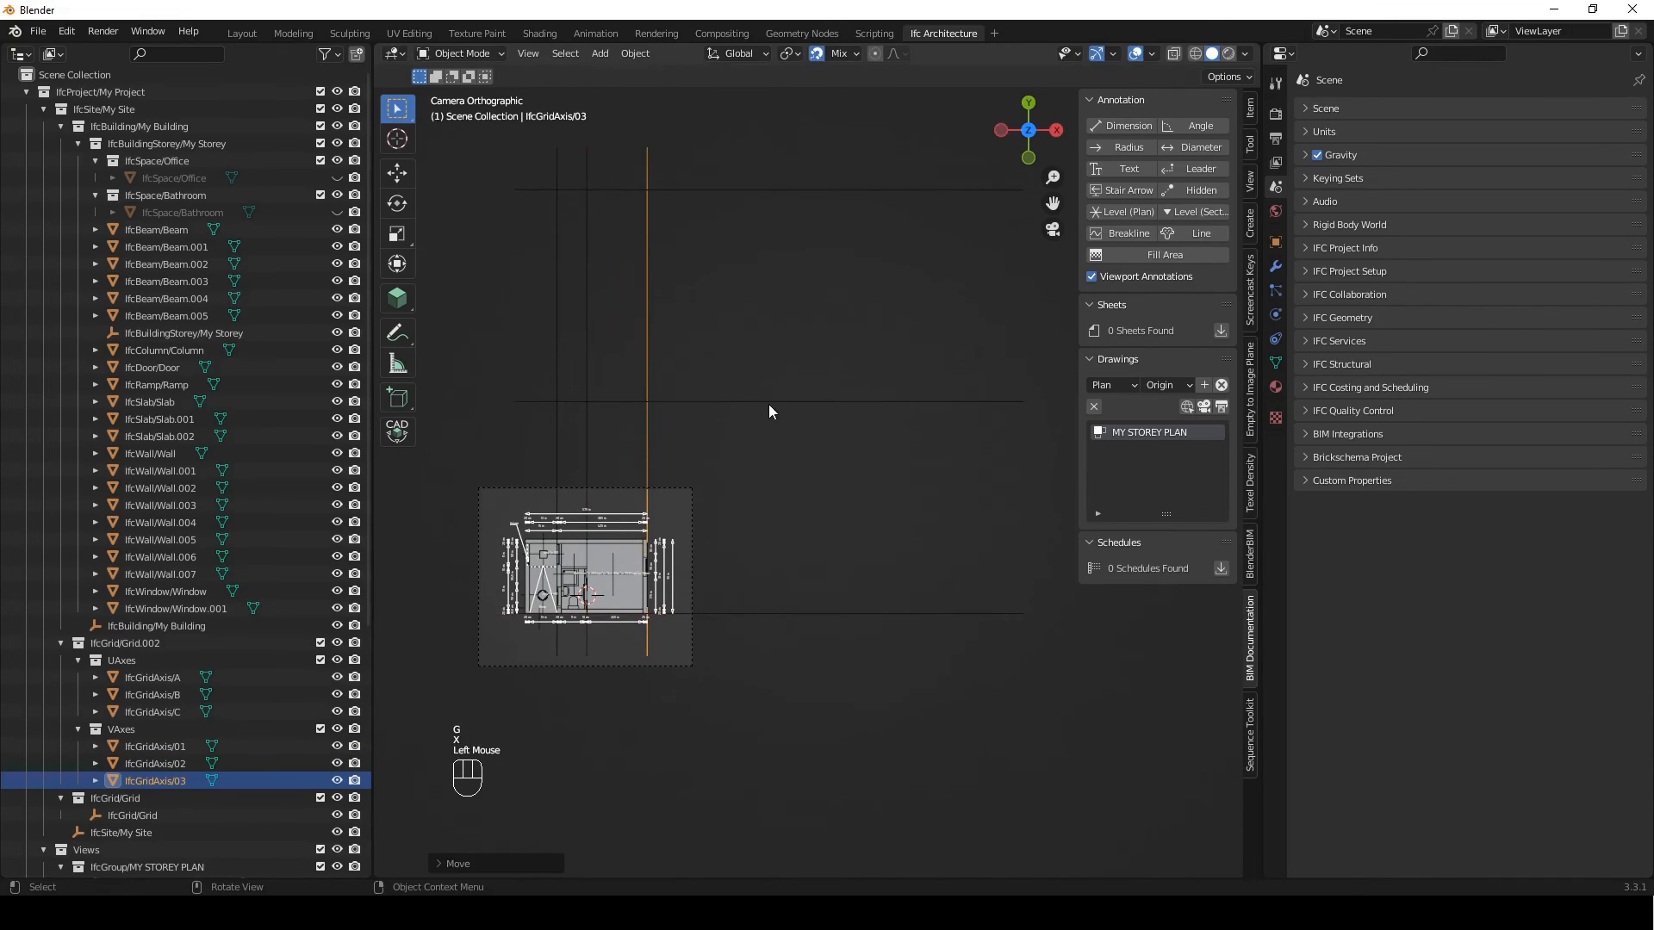
# Move grid axis B along Y onto the outer face of the bathroom's upper partition wall
pyautogui.click(769, 402)
pyautogui.press('g')
pyautogui.press('y')
pyautogui.click(583, 566)
# Move grid axis C along Y onto the outer face of the building's upper wall
pyautogui.click(723, 191)
pyautogui.press('g')
pyautogui.press('y')
pyautogui.click(615, 538)
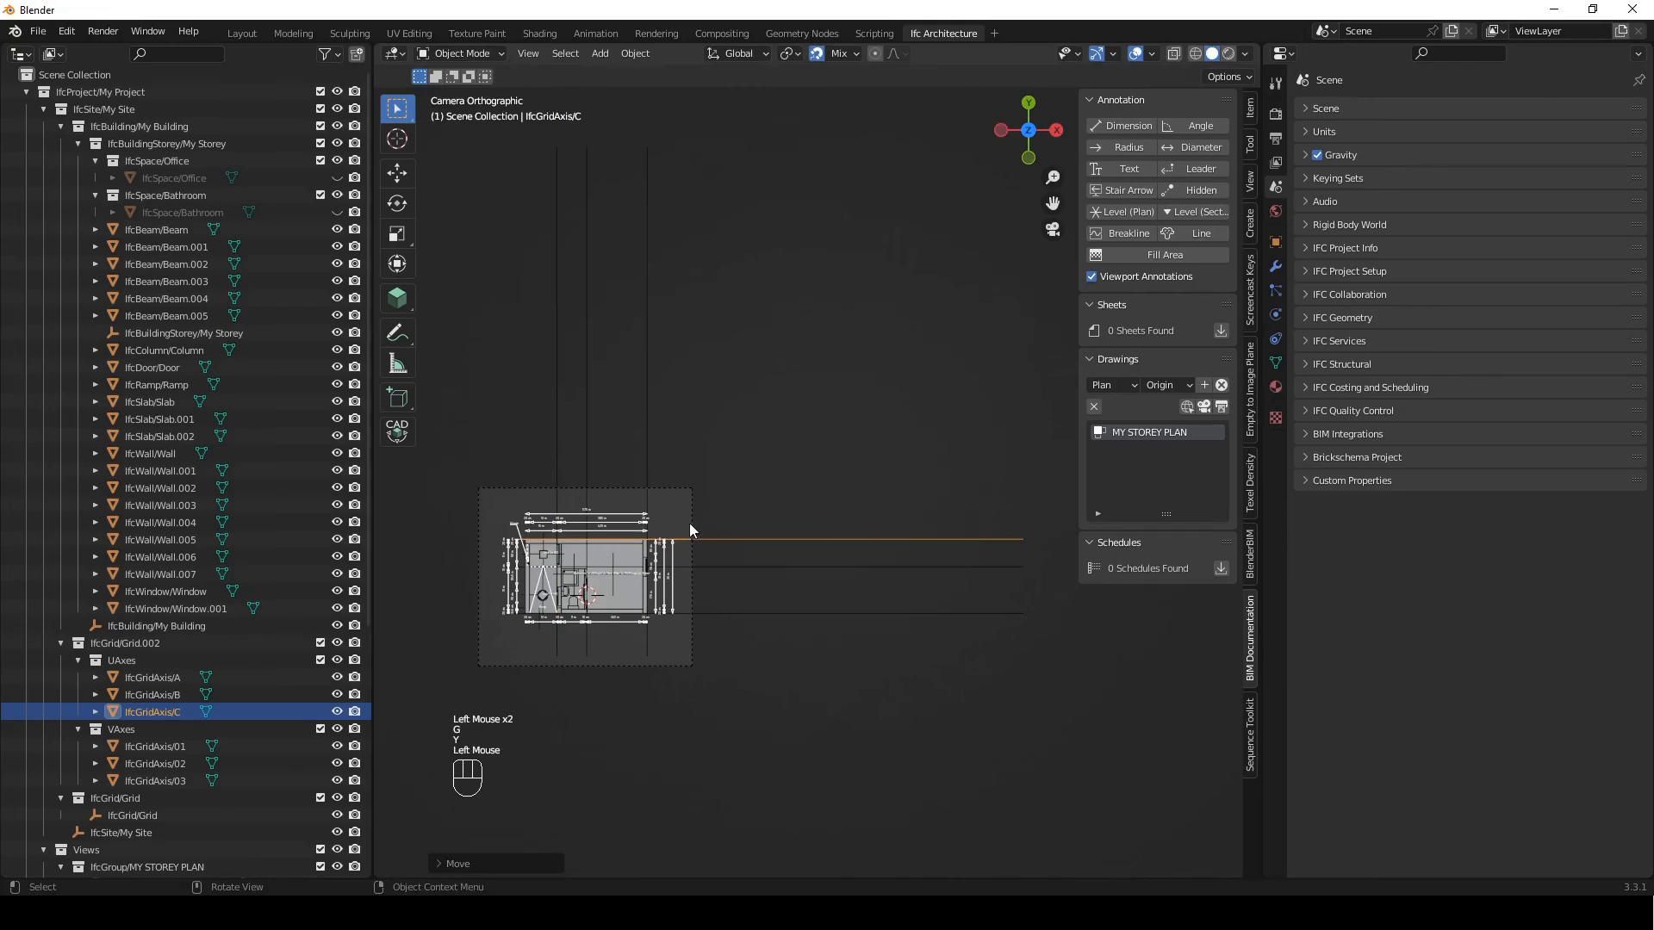
# Edit grid axes A, B and C together and move their far end points −17750 mm along X to the office's end wall
pyautogui.keyDown('shift'); pyautogui.moveTo(736, 424); pyautogui.dragTo(778, 479, button='middle'); pyautogui.keyUp('shift')
pyautogui.scroll(-1, 793, 474)
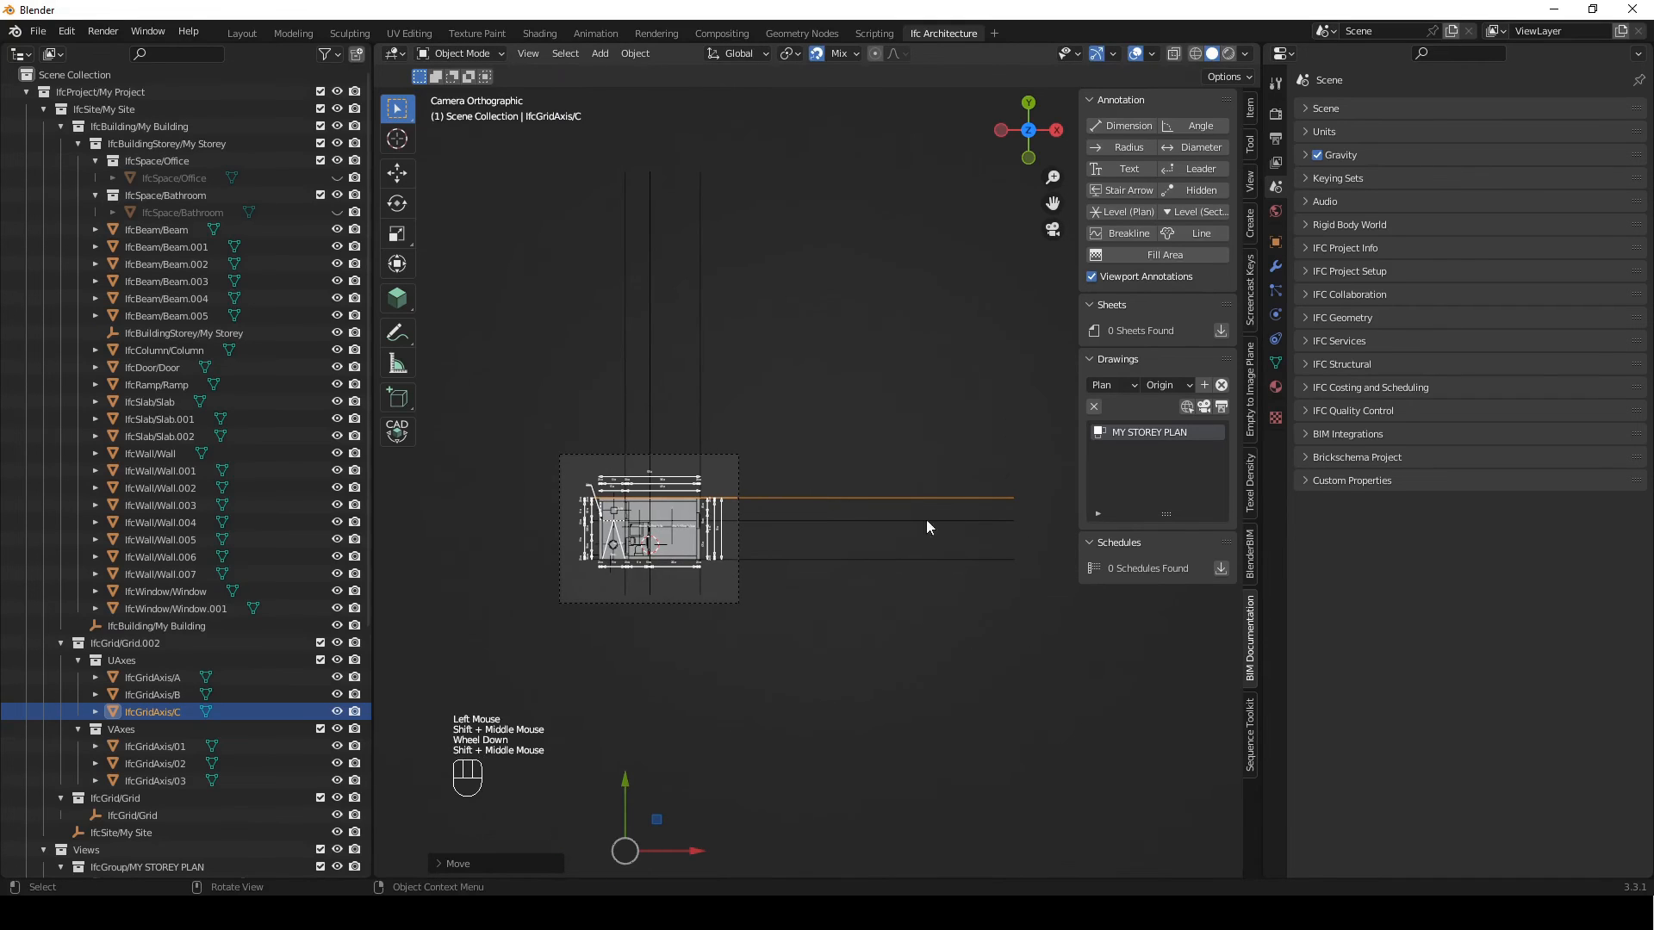
pyautogui.moveTo(1044, 454); pyautogui.dragTo(960, 633)
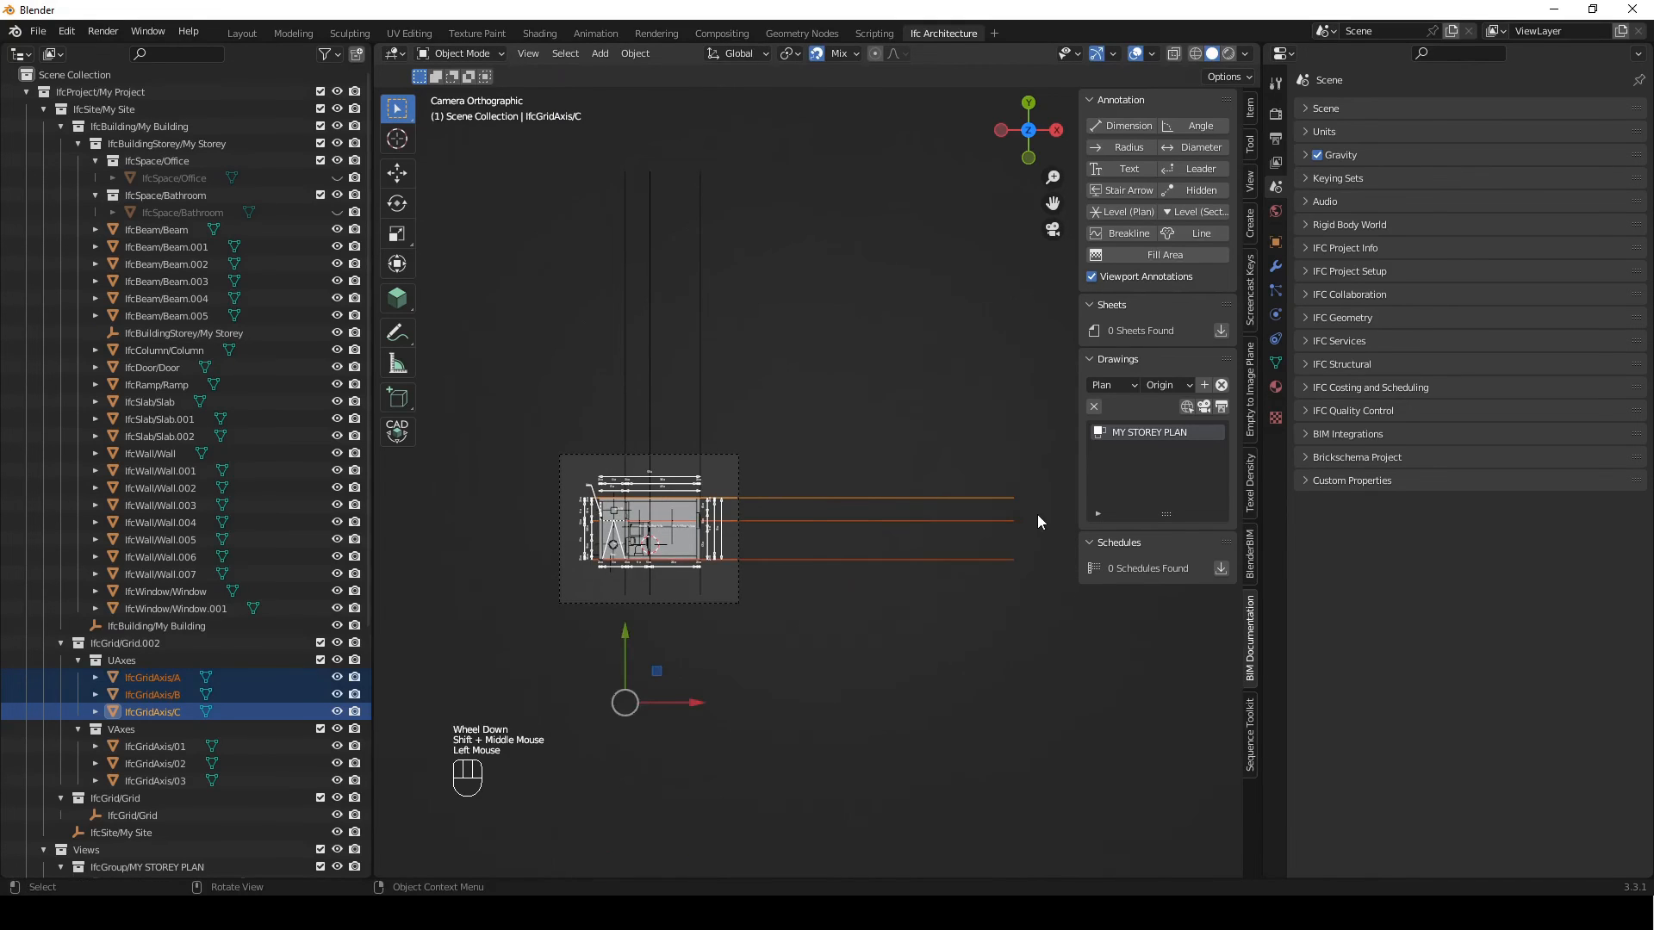
pyautogui.press('Tab')
pyautogui.moveTo(1045, 460); pyautogui.dragTo(948, 644)
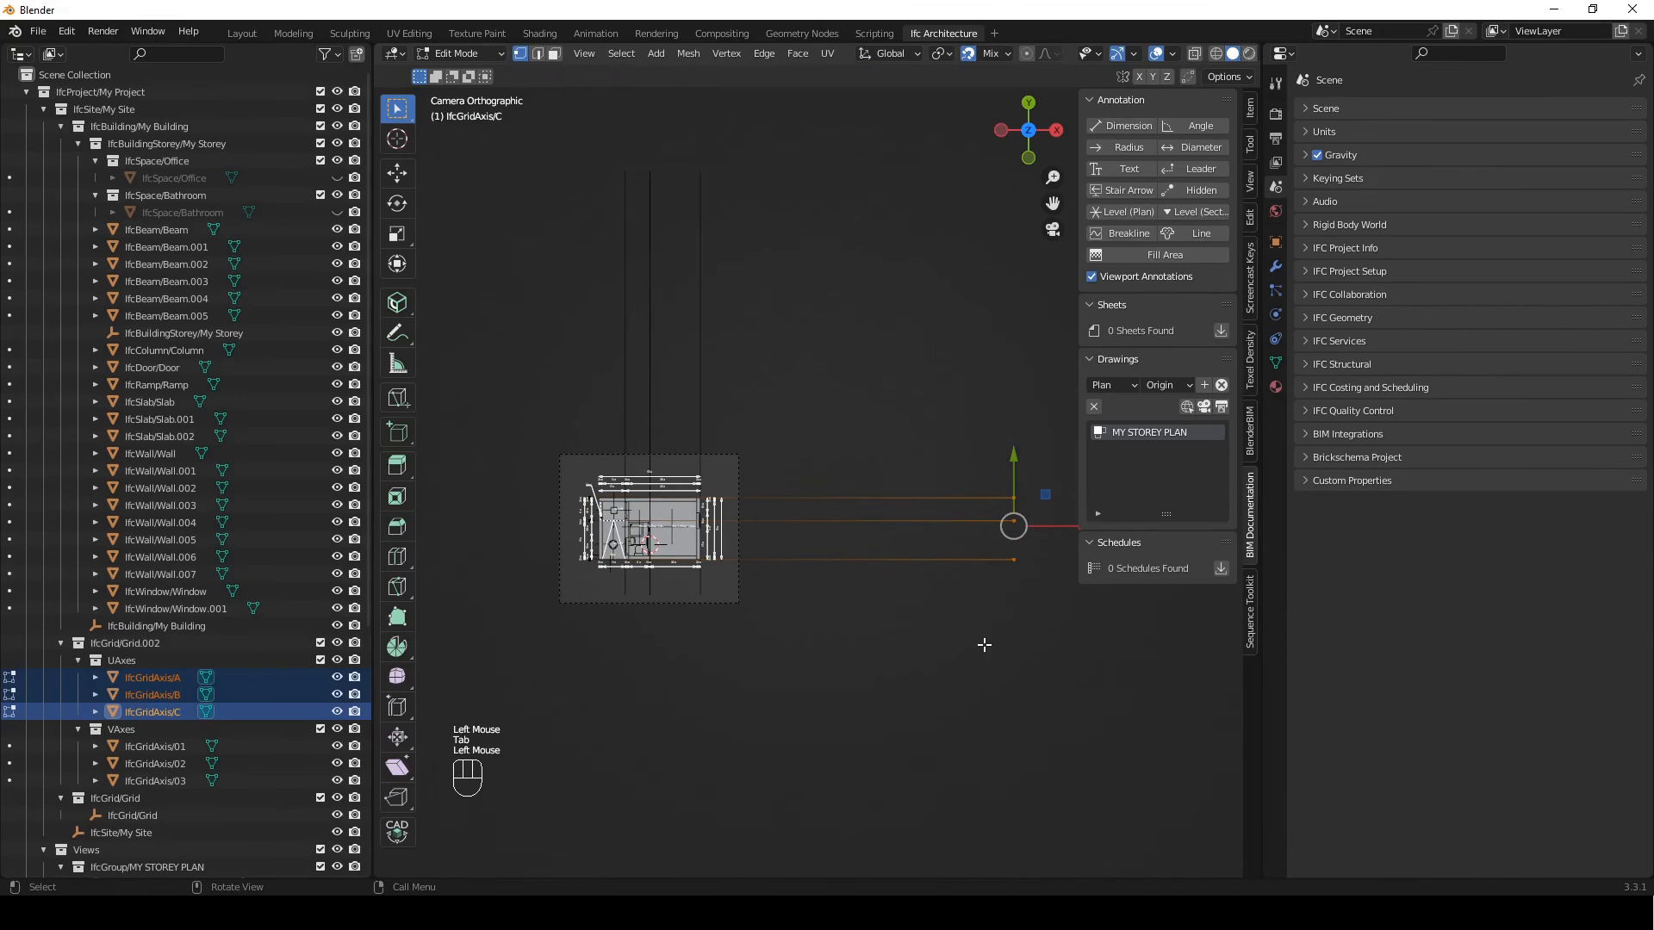
pyautogui.press('g')
pyautogui.press('x')
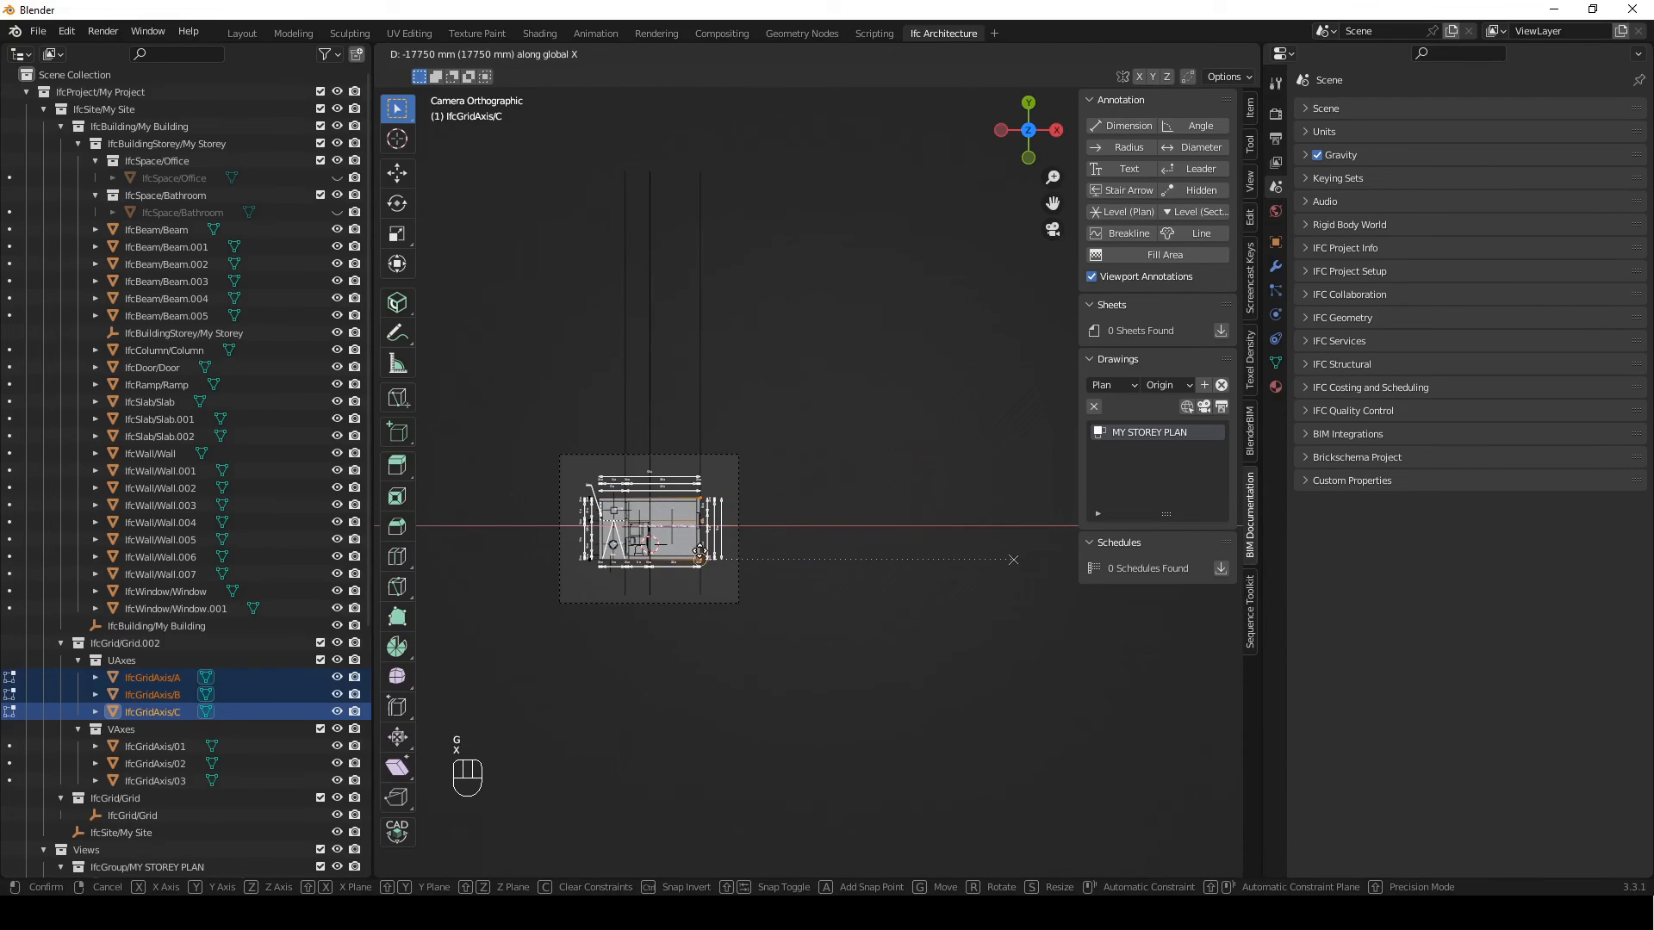
pyautogui.click(1013, 560)
# Move the right-hand end points of axes A, B and C along X onto the plan's outermost right dimension line
pyautogui.scroll(2, 701, 565)
pyautogui.keyDown('shift'); pyautogui.moveTo(840, 319); pyautogui.dragTo(873, 372, button='middle'); pyautogui.keyUp('shift')
pyautogui.scroll(2, 873, 371)
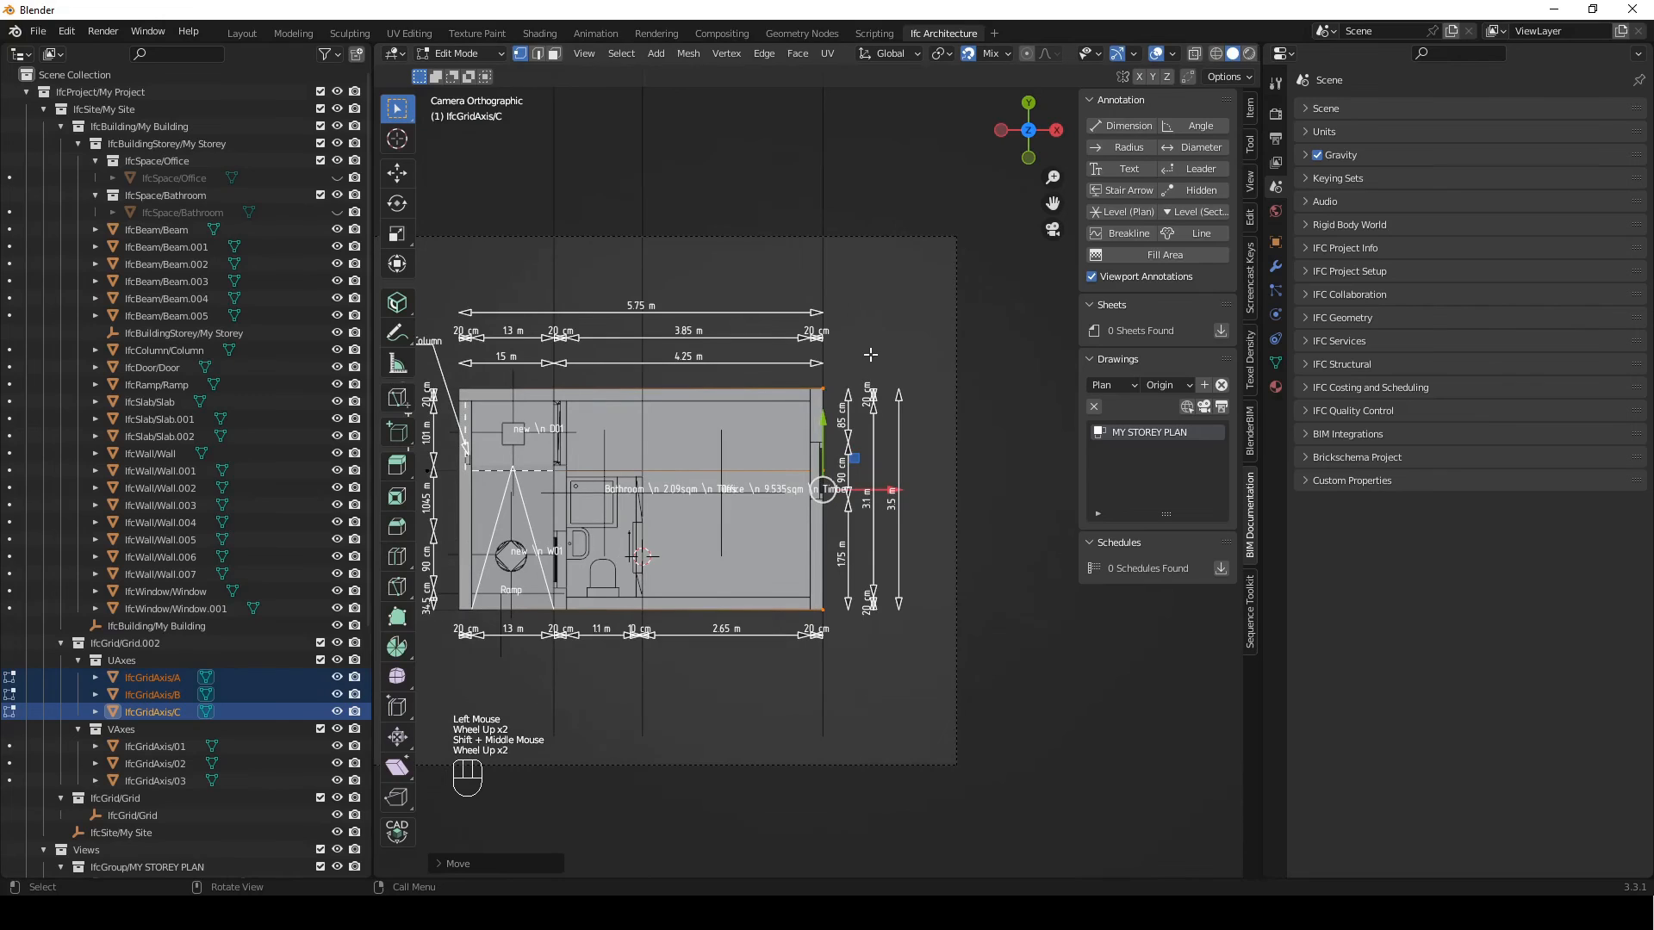
pyautogui.press('g')
pyautogui.press('x')
pyautogui.click(901, 374)
# Extend the right-hand ends of axes A, B and C by 400 mm along X beyond the dimension line
pyautogui.press('g')
pyautogui.press('x')
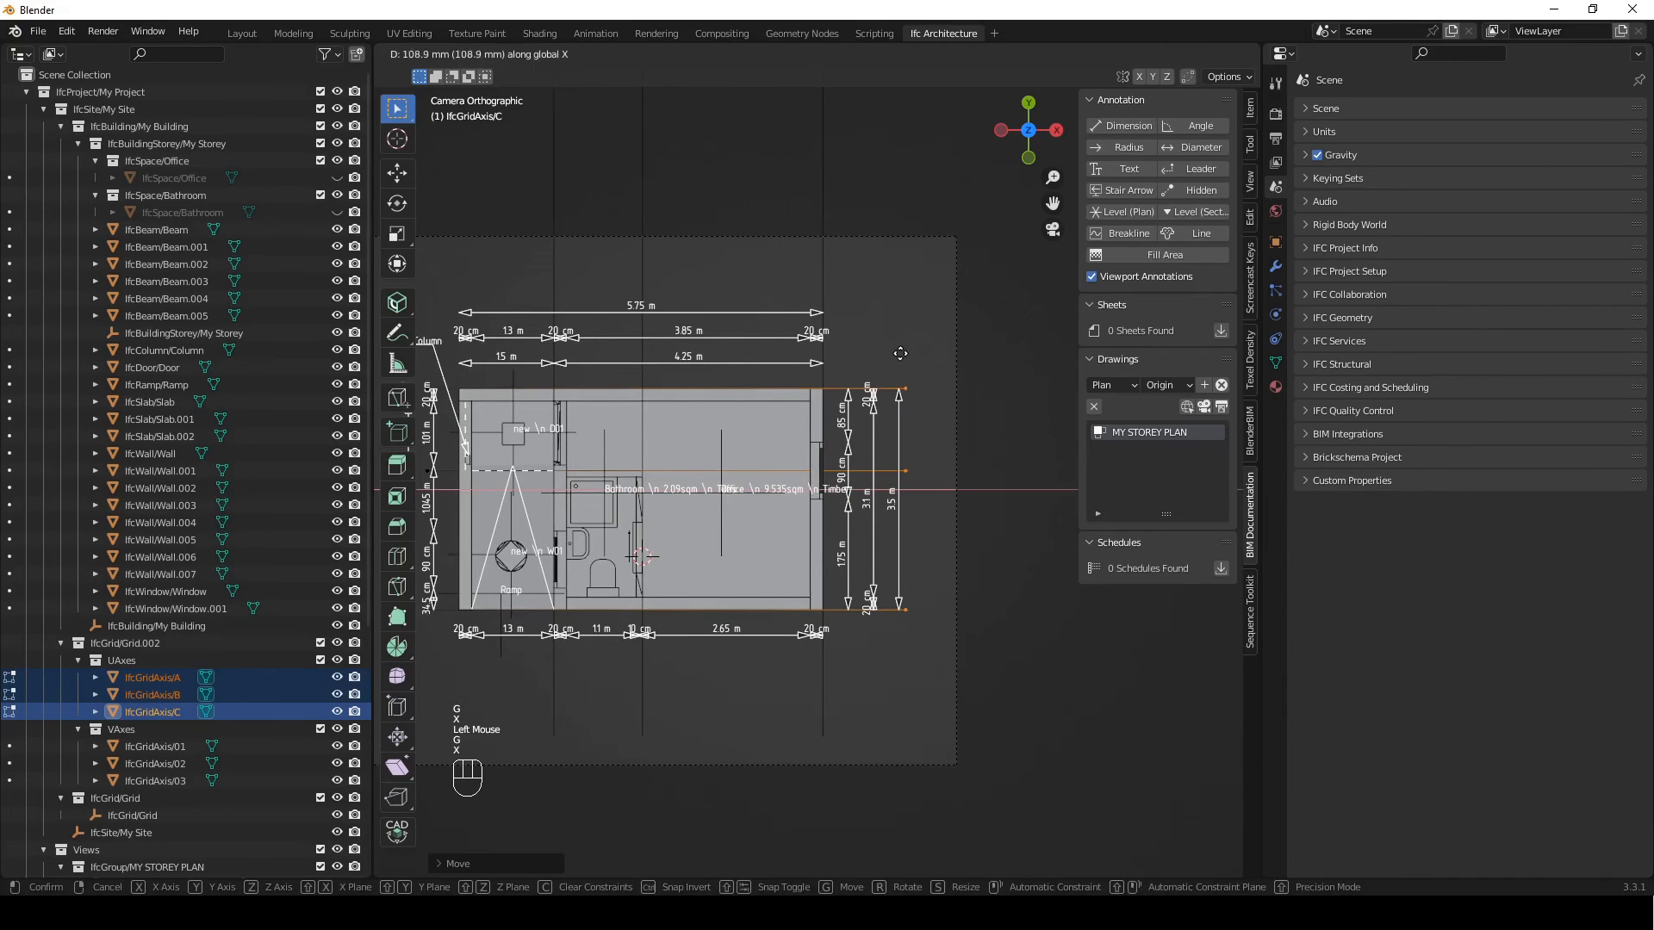
pyautogui.press('KP_4')
pyautogui.press('KP_0')
pyautogui.press('KP_0')
pyautogui.press('Return')
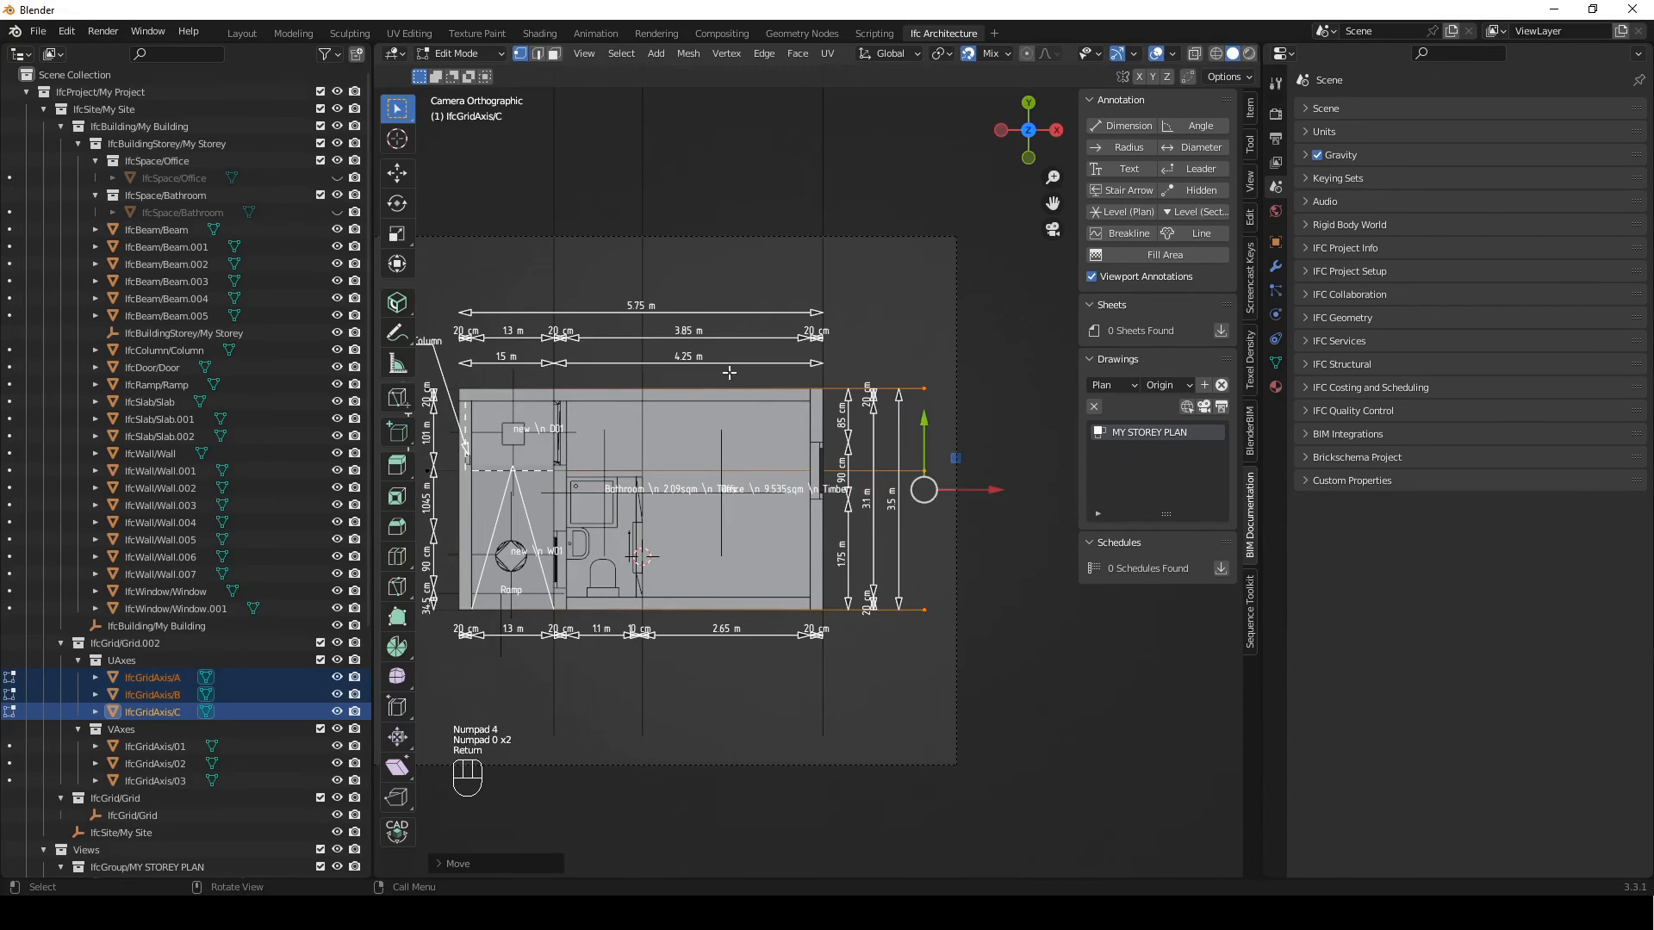
# Select the left-hand end points of axes A, B and C and move them onto the plan's outermost left dimension line
pyautogui.scroll(-2, 729, 372)
pyautogui.keyDown('shift'); pyautogui.moveTo(887, 344); pyautogui.dragTo(846, 309, button='middle'); pyautogui.keyUp('shift')
pyautogui.press('KP_0')
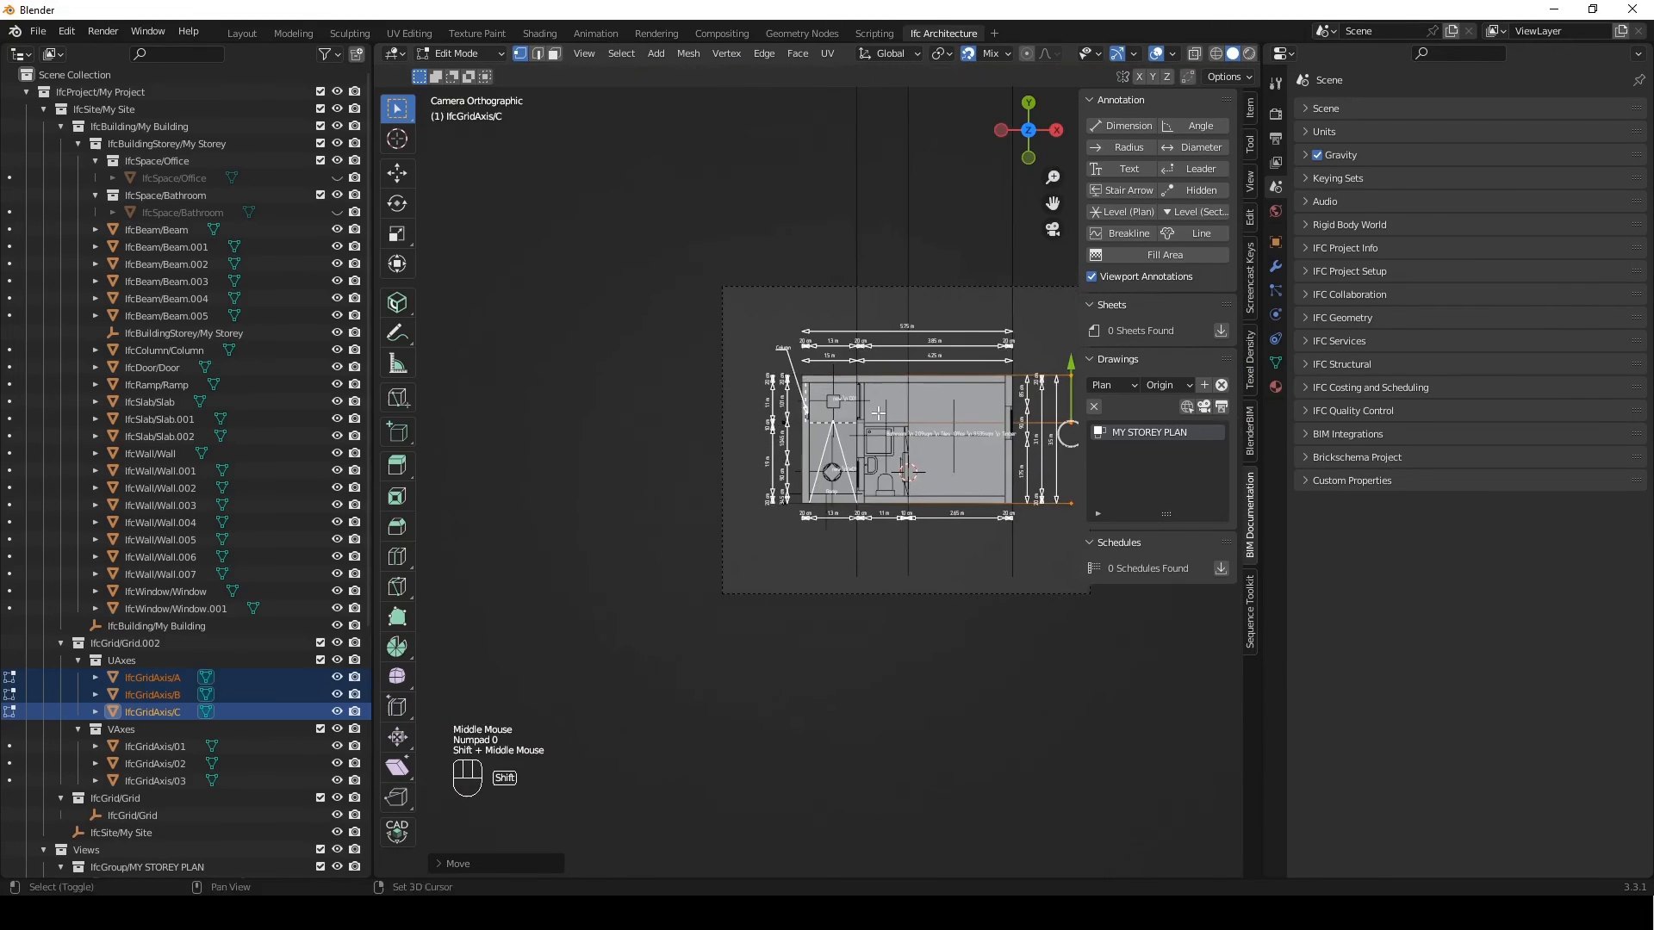
pyautogui.scroll(1, 847, 308)
pyautogui.scroll(1, 815, 360)
pyautogui.click(695, 472)
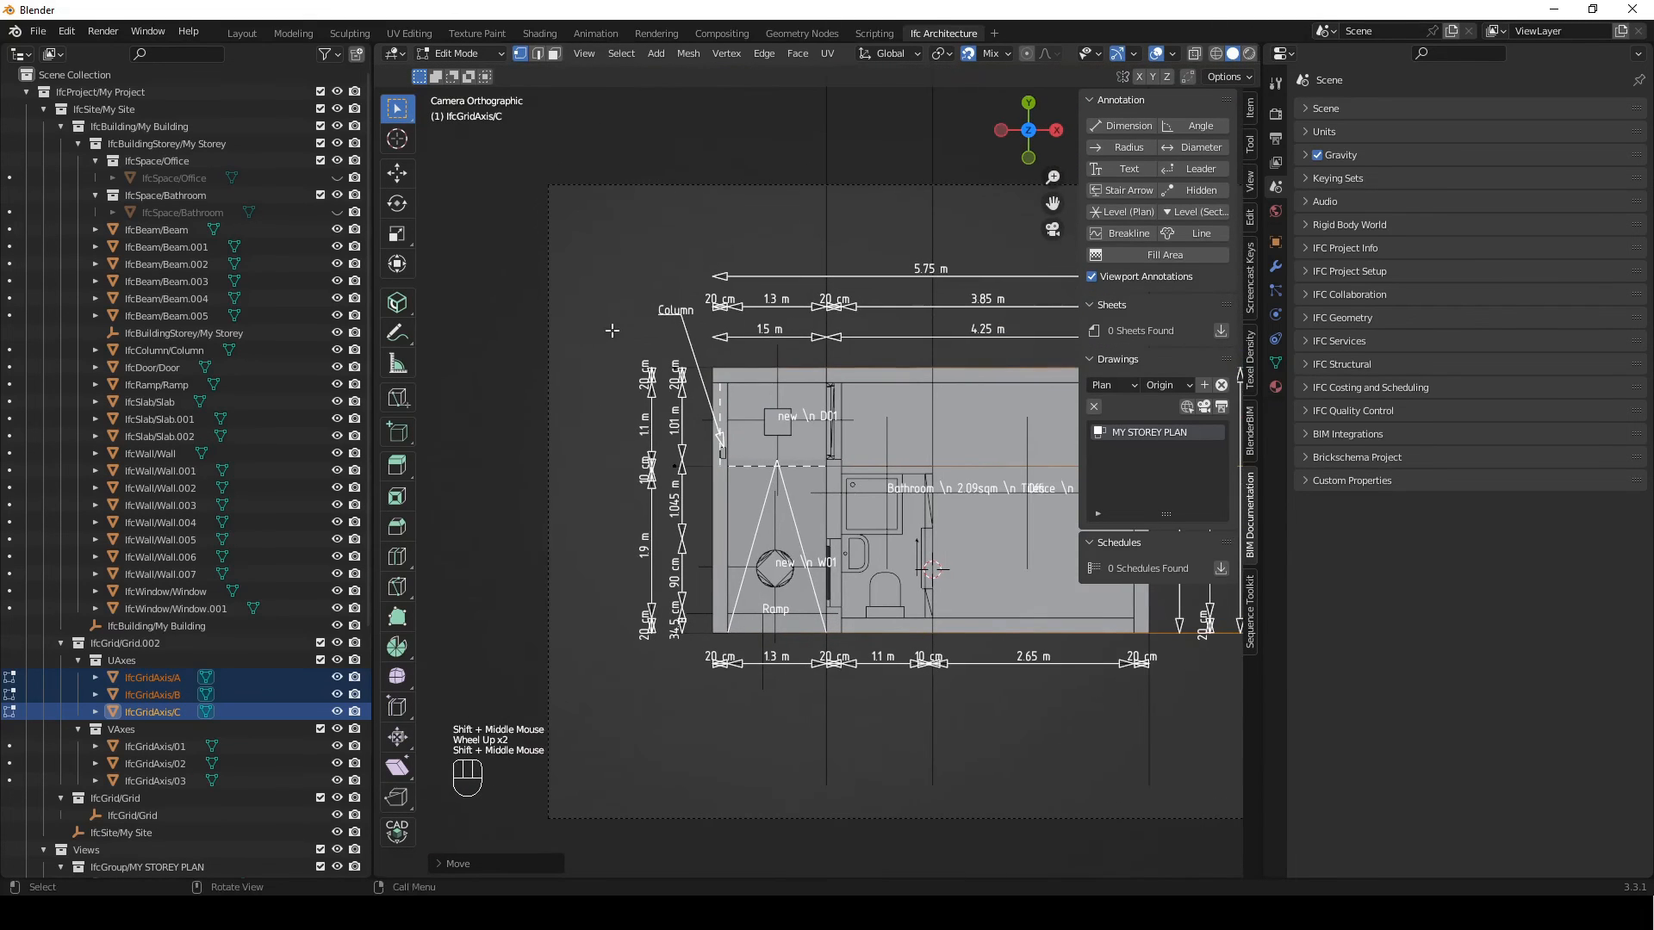
pyautogui.press('g')
pyautogui.click(650, 389)
# Move the left-hand ends of axes A, B and C by −400 mm along X past the dimension line
pyautogui.press('g')
pyautogui.press('x')
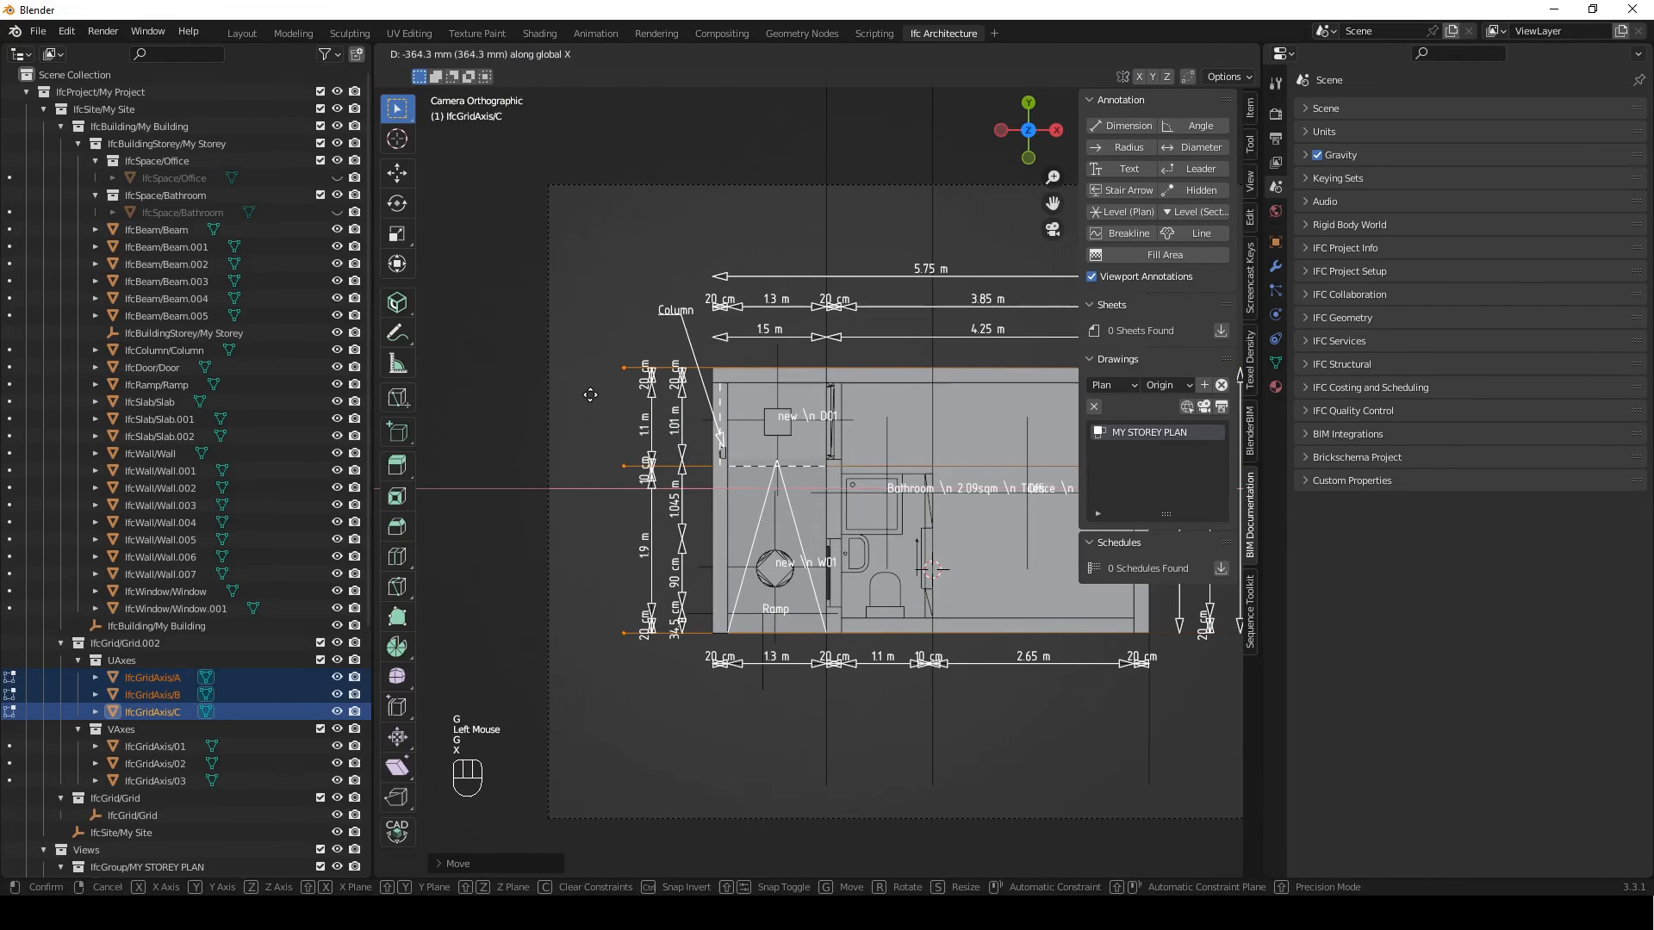
pyautogui.press('KP_Subtract')
pyautogui.press('KP_4')
pyautogui.press('KP_0')
pyautogui.press('KP_0')
pyautogui.press('Return')
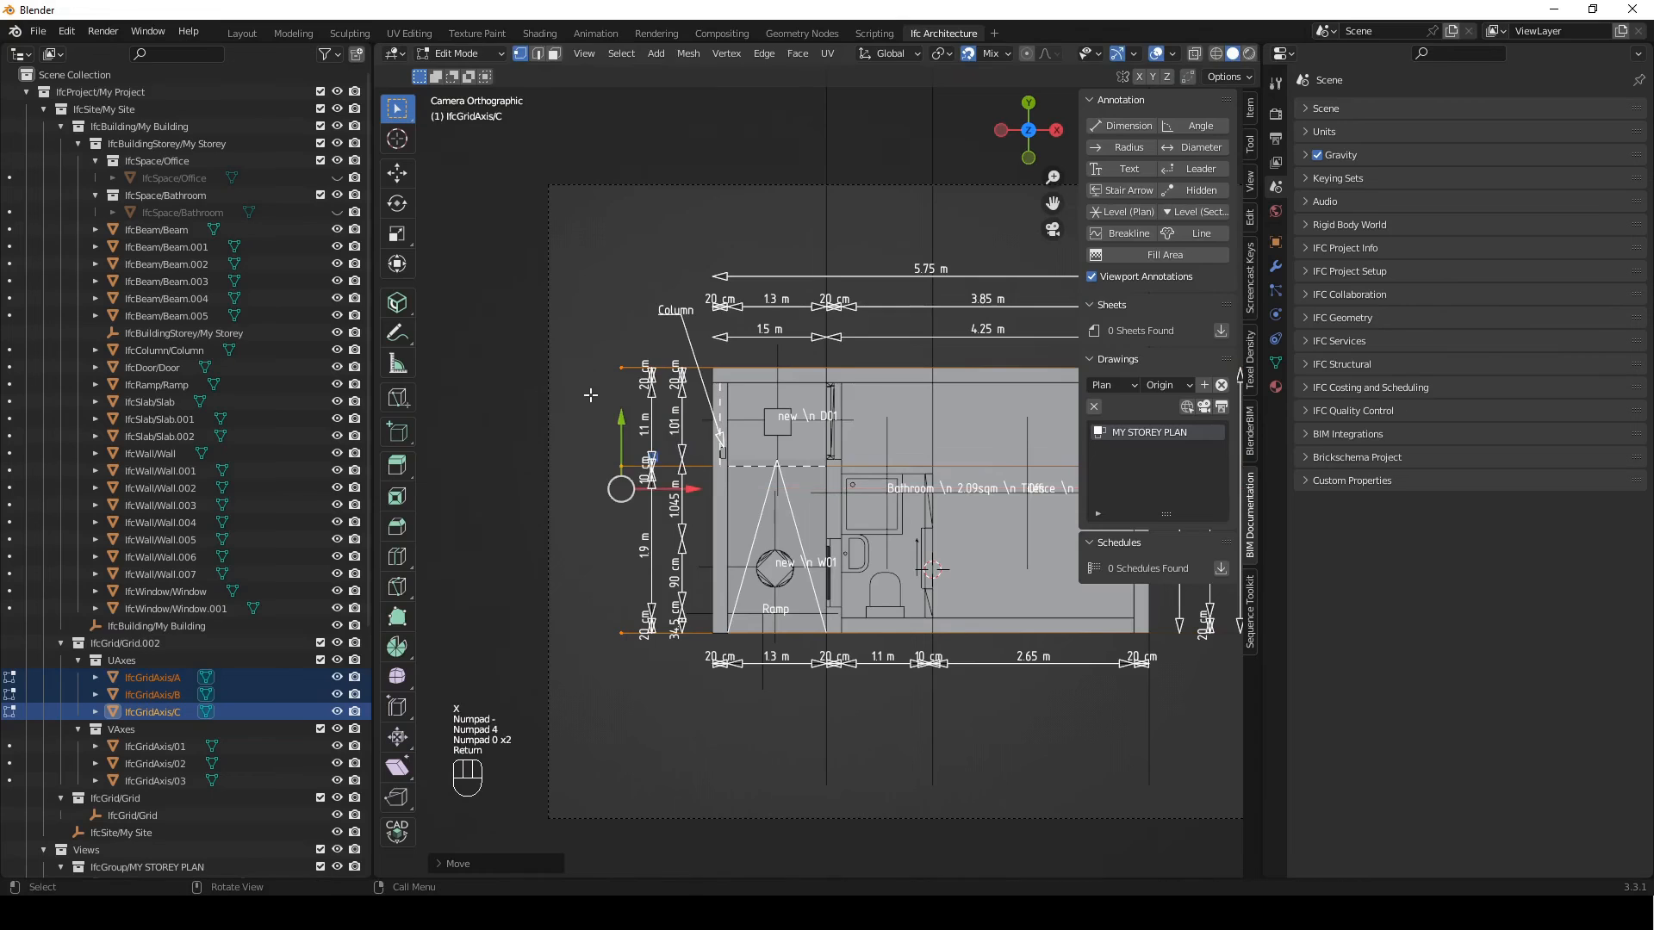
# Shorten grid axes 01, 02 and 03 along Y so their upper ends sit 400 mm beyond the outermost dimension line above the plan
pyautogui.scroll(-5, 613, 482)
pyautogui.keyDown('shift'); pyautogui.moveTo(786, 428); pyautogui.dragTo(667, 551, button='middle'); pyautogui.keyUp('shift')
pyautogui.press('Tab')
pyautogui.moveTo(959, 298); pyautogui.dragTo(685, 379)
pyautogui.scroll(-1, 722, 361)
pyautogui.scroll(-1, 722, 366)
pyautogui.keyDown('shift'); pyautogui.moveTo(824, 310); pyautogui.dragTo(867, 335, button='middle'); pyautogui.keyUp('shift')
pyautogui.press('Tab')
pyautogui.moveTo(930, 220); pyautogui.dragTo(681, 336)
pyautogui.scroll(1, 876, 583)
pyautogui.keyDown('shift'); pyautogui.moveTo(876, 583); pyautogui.dragTo(861, 292, button='middle'); pyautogui.keyUp('shift')
pyautogui.scroll(2, 827, 428)
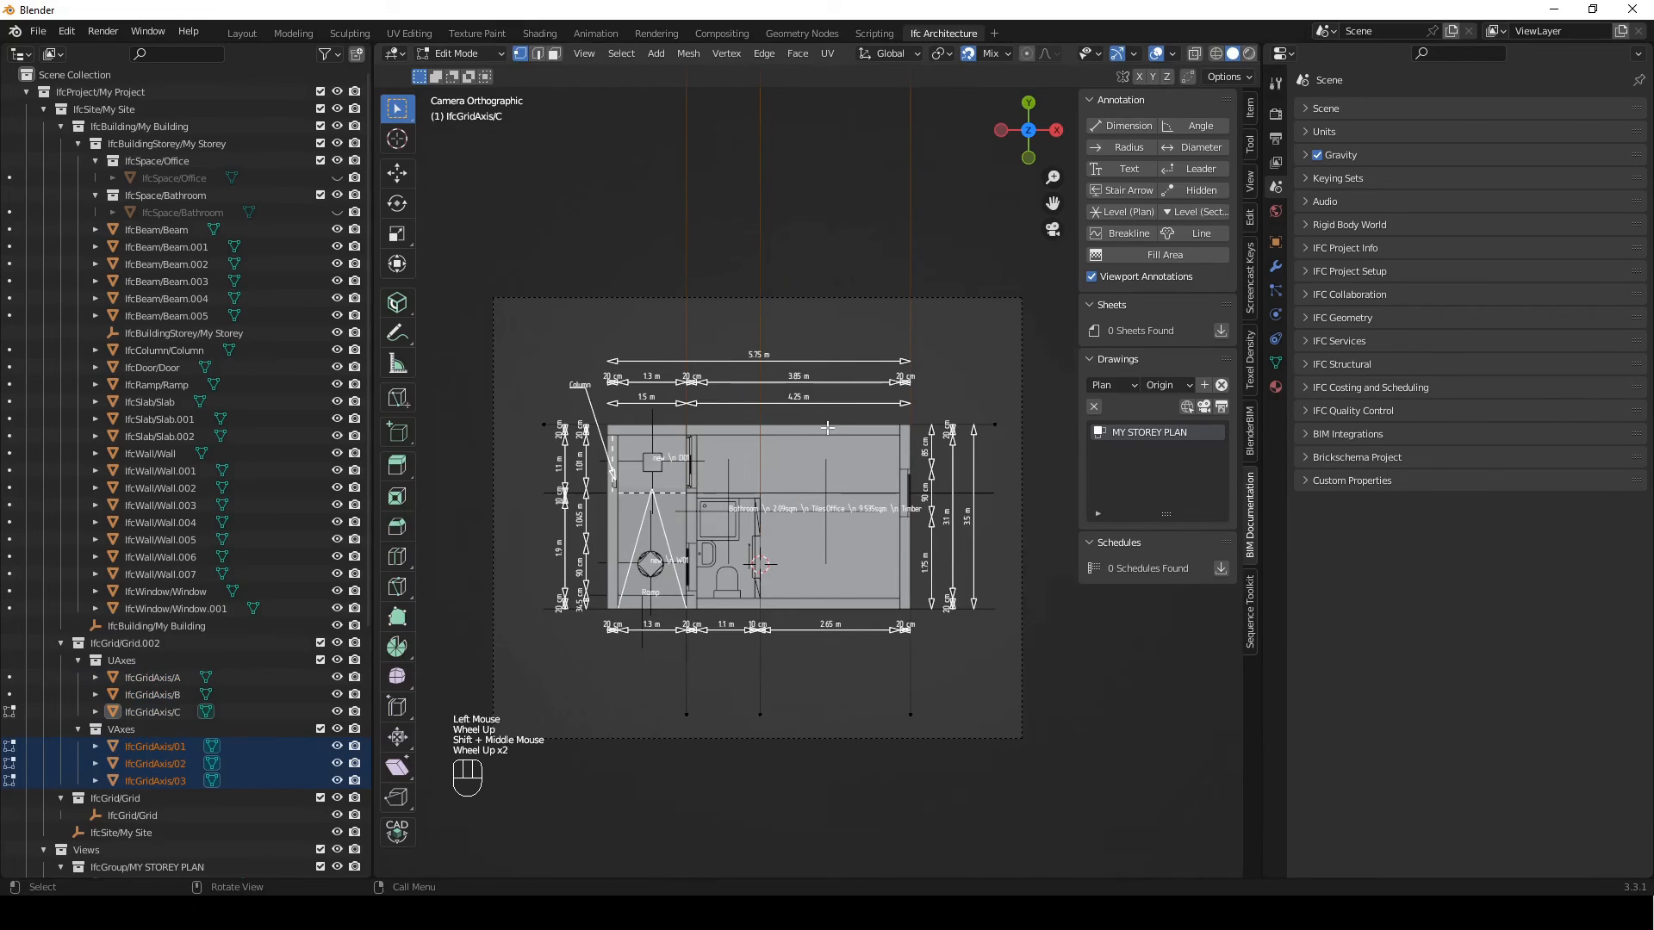
pyautogui.press('g')
pyautogui.press('y')
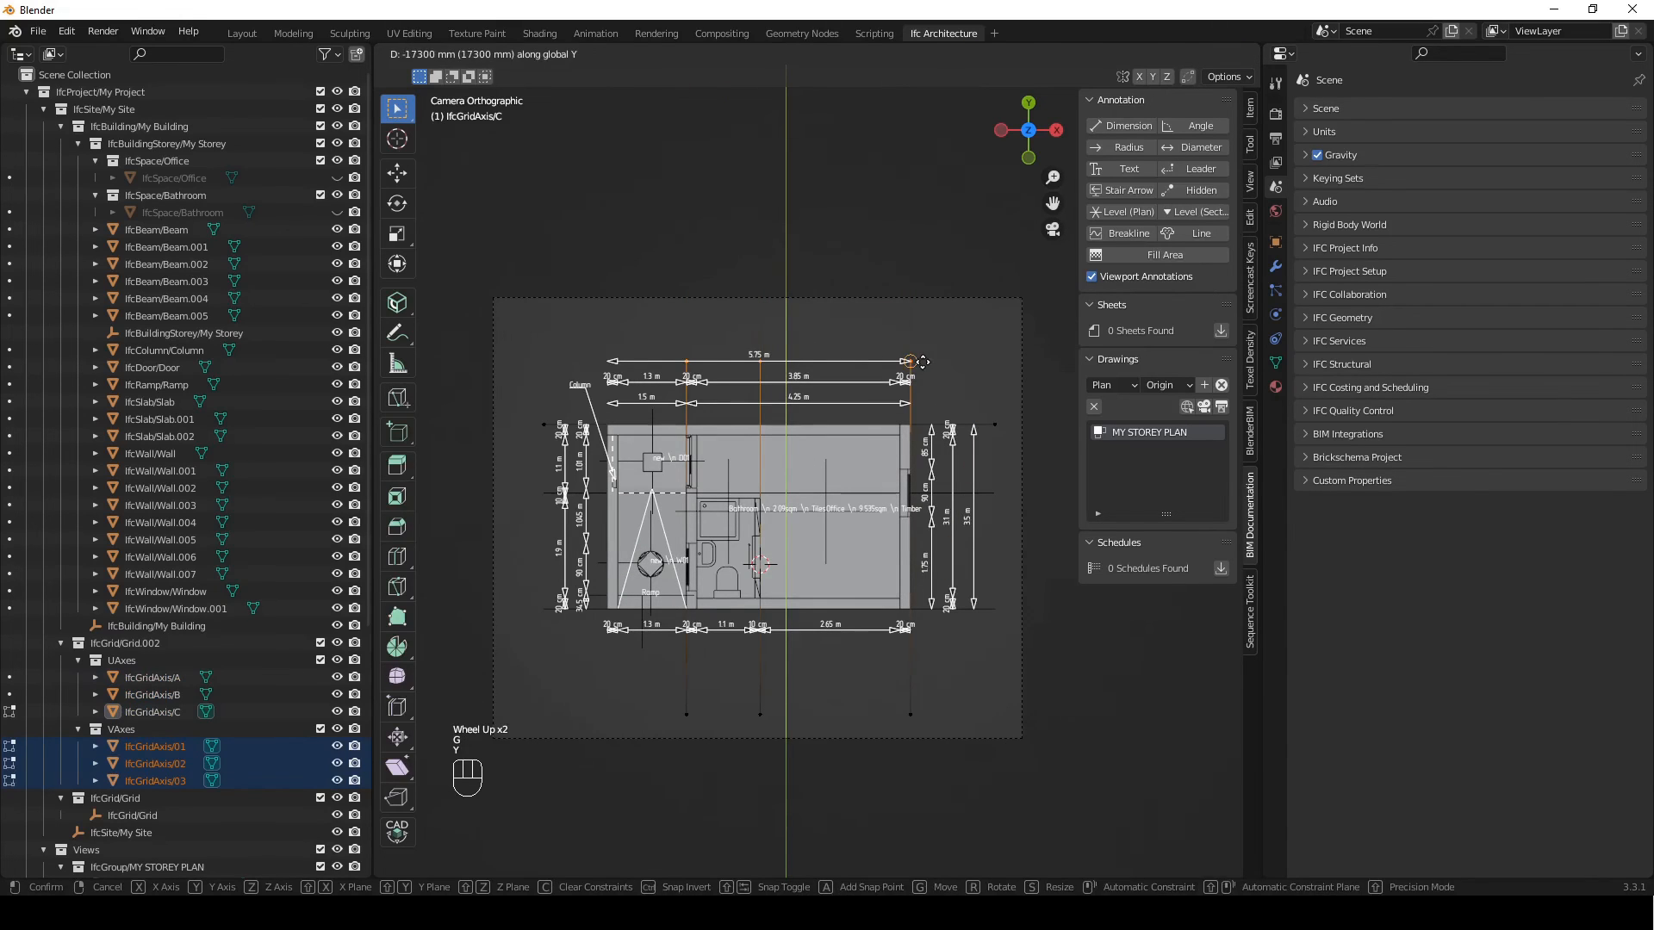
pyautogui.click(922, 361)
pyautogui.write('gy400')
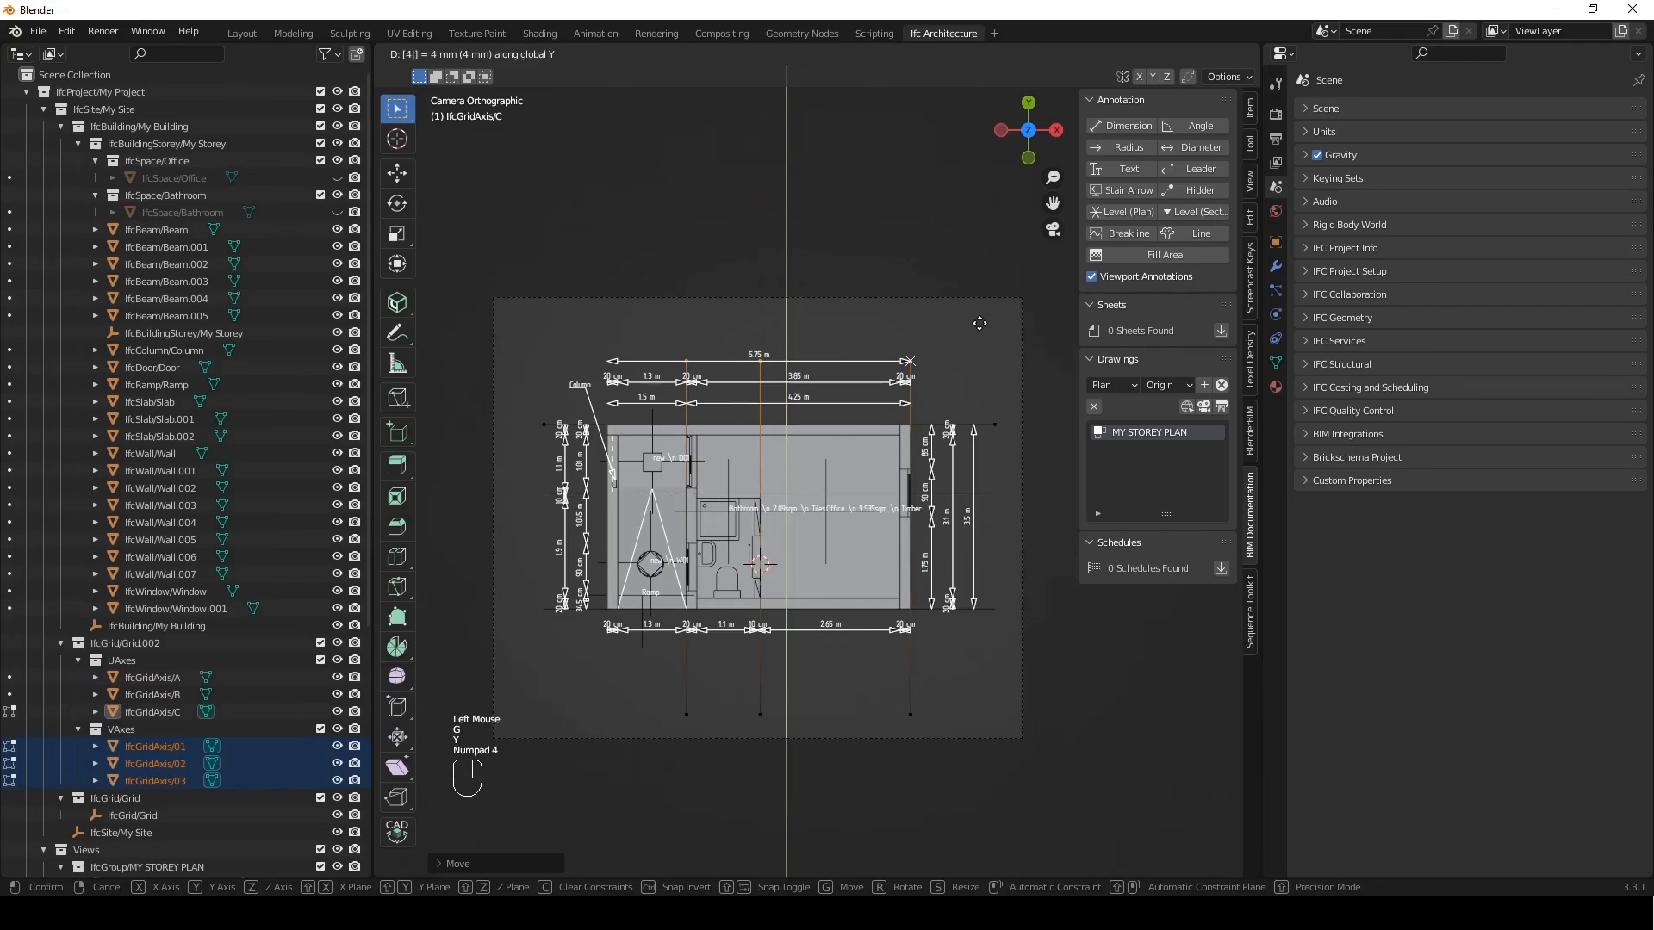
pyautogui.press('Return')
# Move the lower ends of axes 01, 02 and 03 along Y onto the dimension line below the plan, plus another −400 mm, and finish editing
pyautogui.moveTo(655, 665); pyautogui.dragTo(956, 751)
pyautogui.press('g')
pyautogui.press('y')
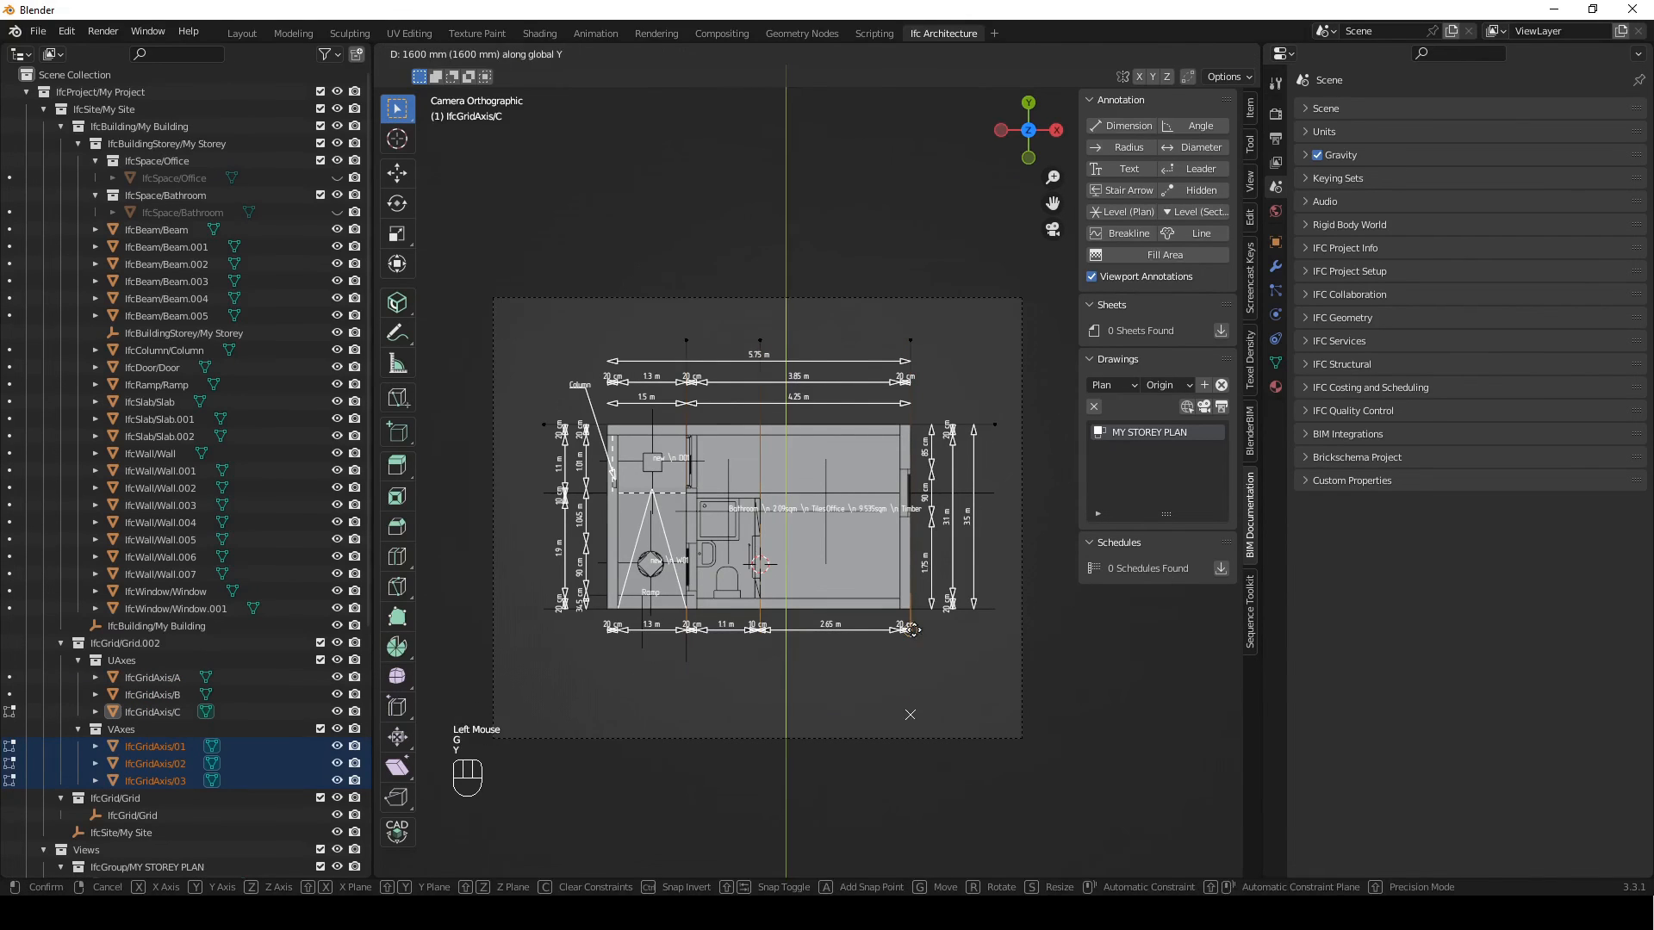
pyautogui.click(960, 654)
pyautogui.write('gy-400')
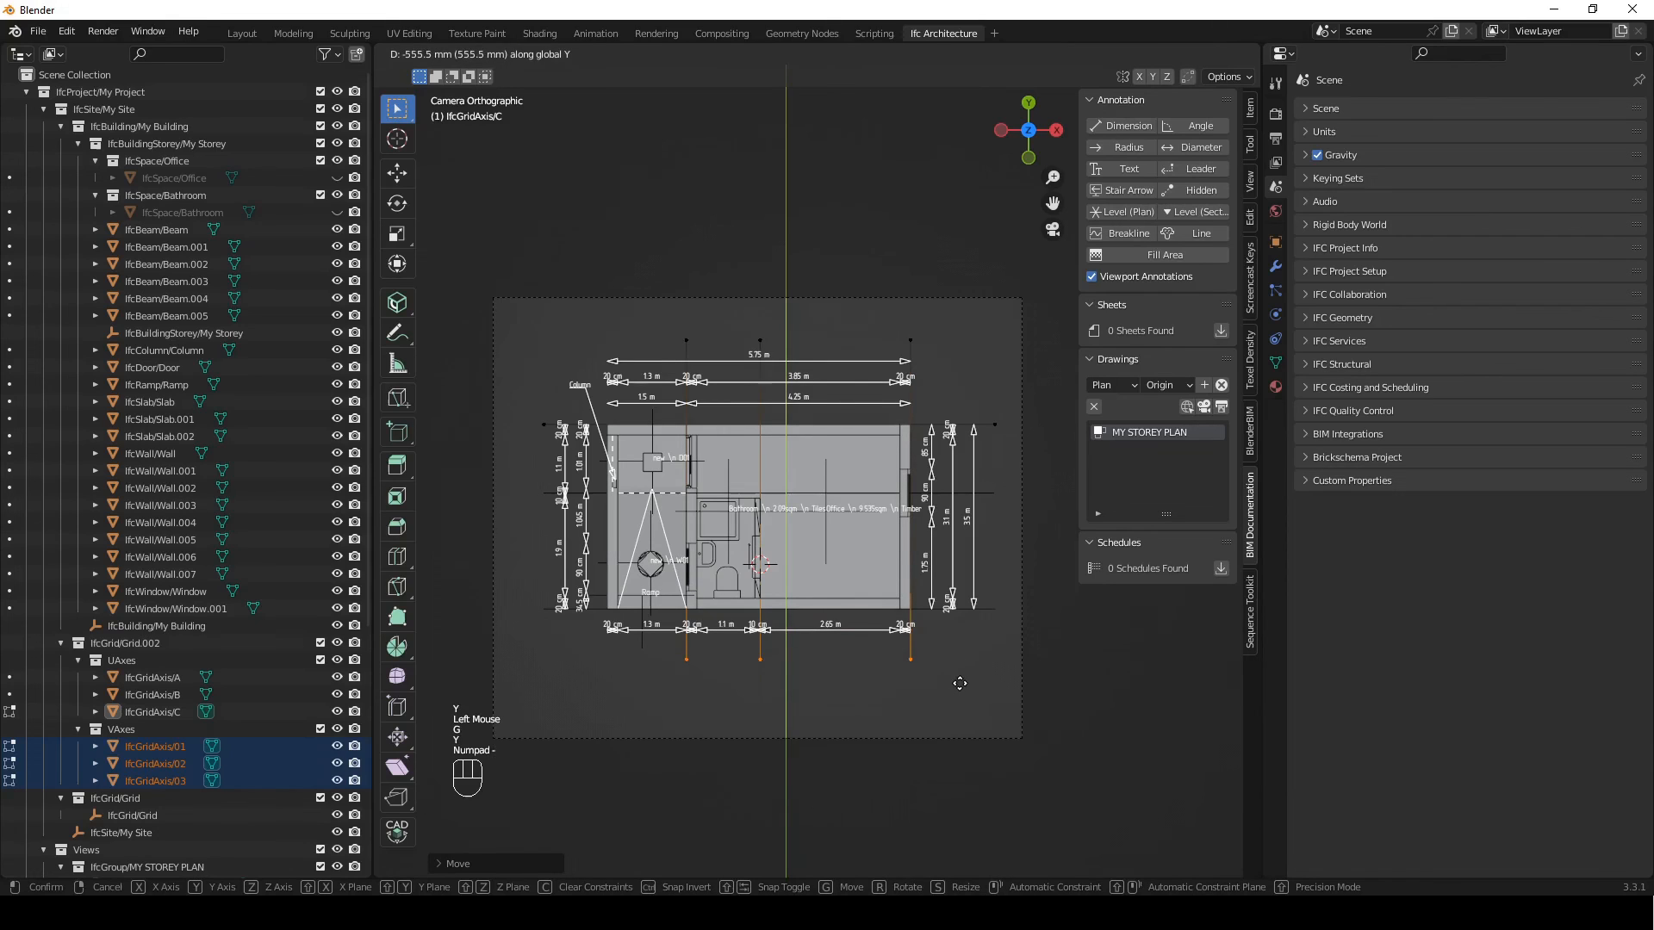
pyautogui.press('Return')
pyautogui.press('Tab')
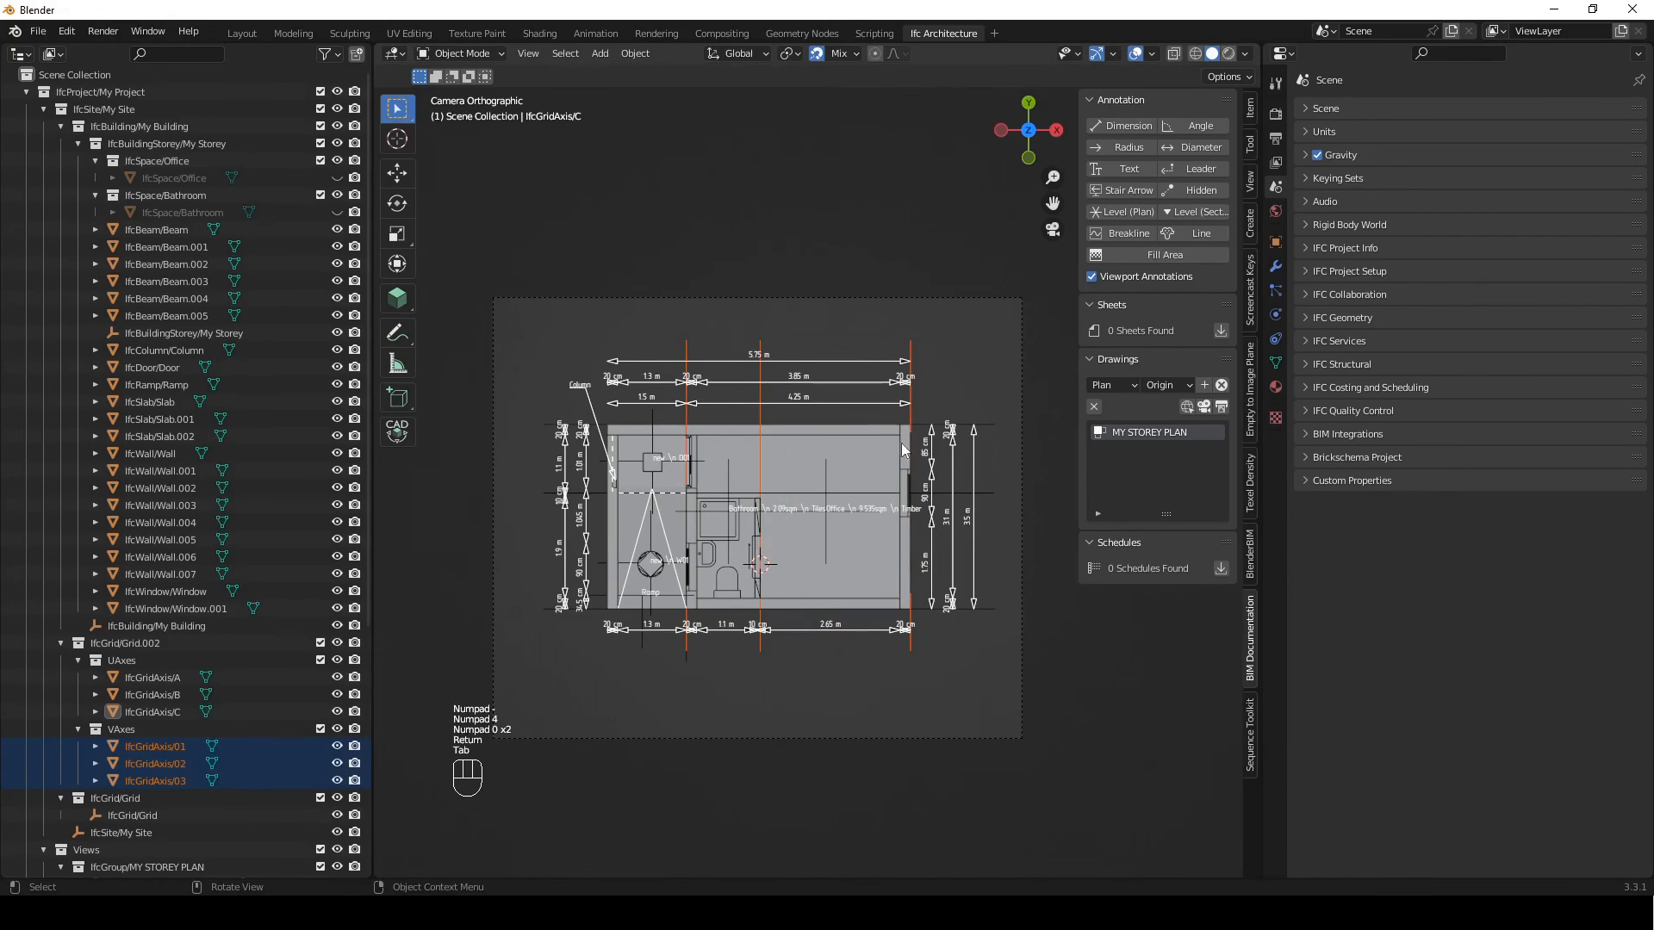
# Deselect the axes and reactivate the MY STOREY PLAN drawing view to refresh the grid annotations
pyautogui.click(1097, 634)
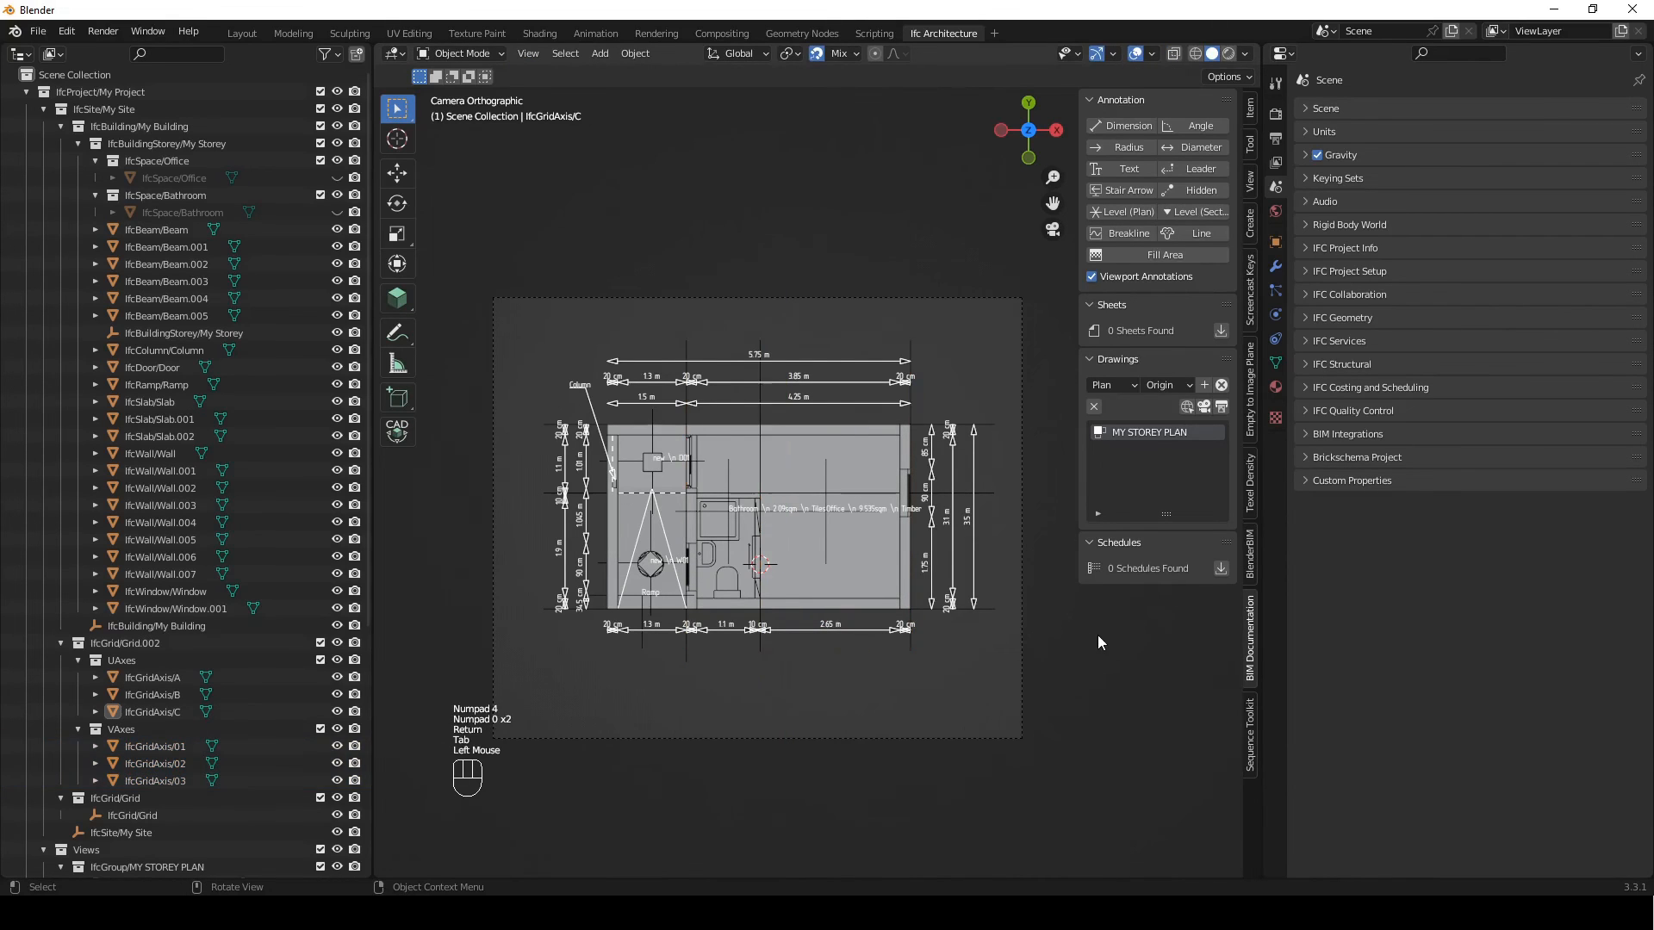
pyautogui.click(1204, 408)
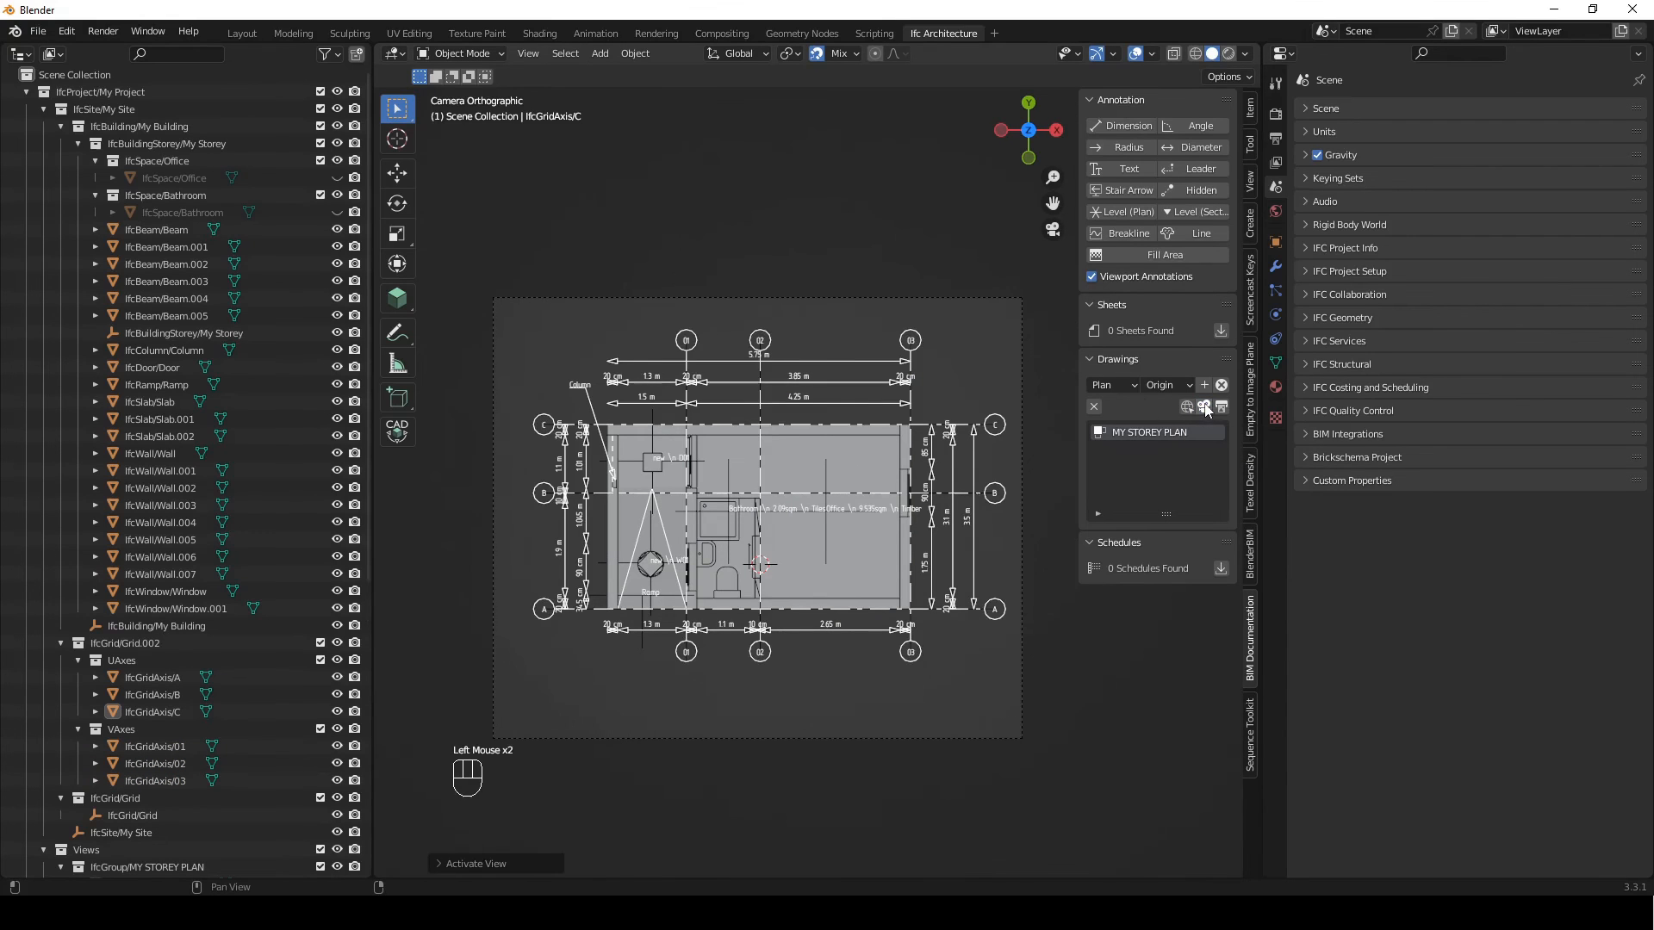
pyautogui.scroll(1, 783, 475)
pyautogui.keyDown('shift'); pyautogui.moveTo(778, 468); pyautogui.dragTo(827, 503, button='middle'); pyautogui.keyUp('shift')
pyautogui.scroll(-1, 820, 472)
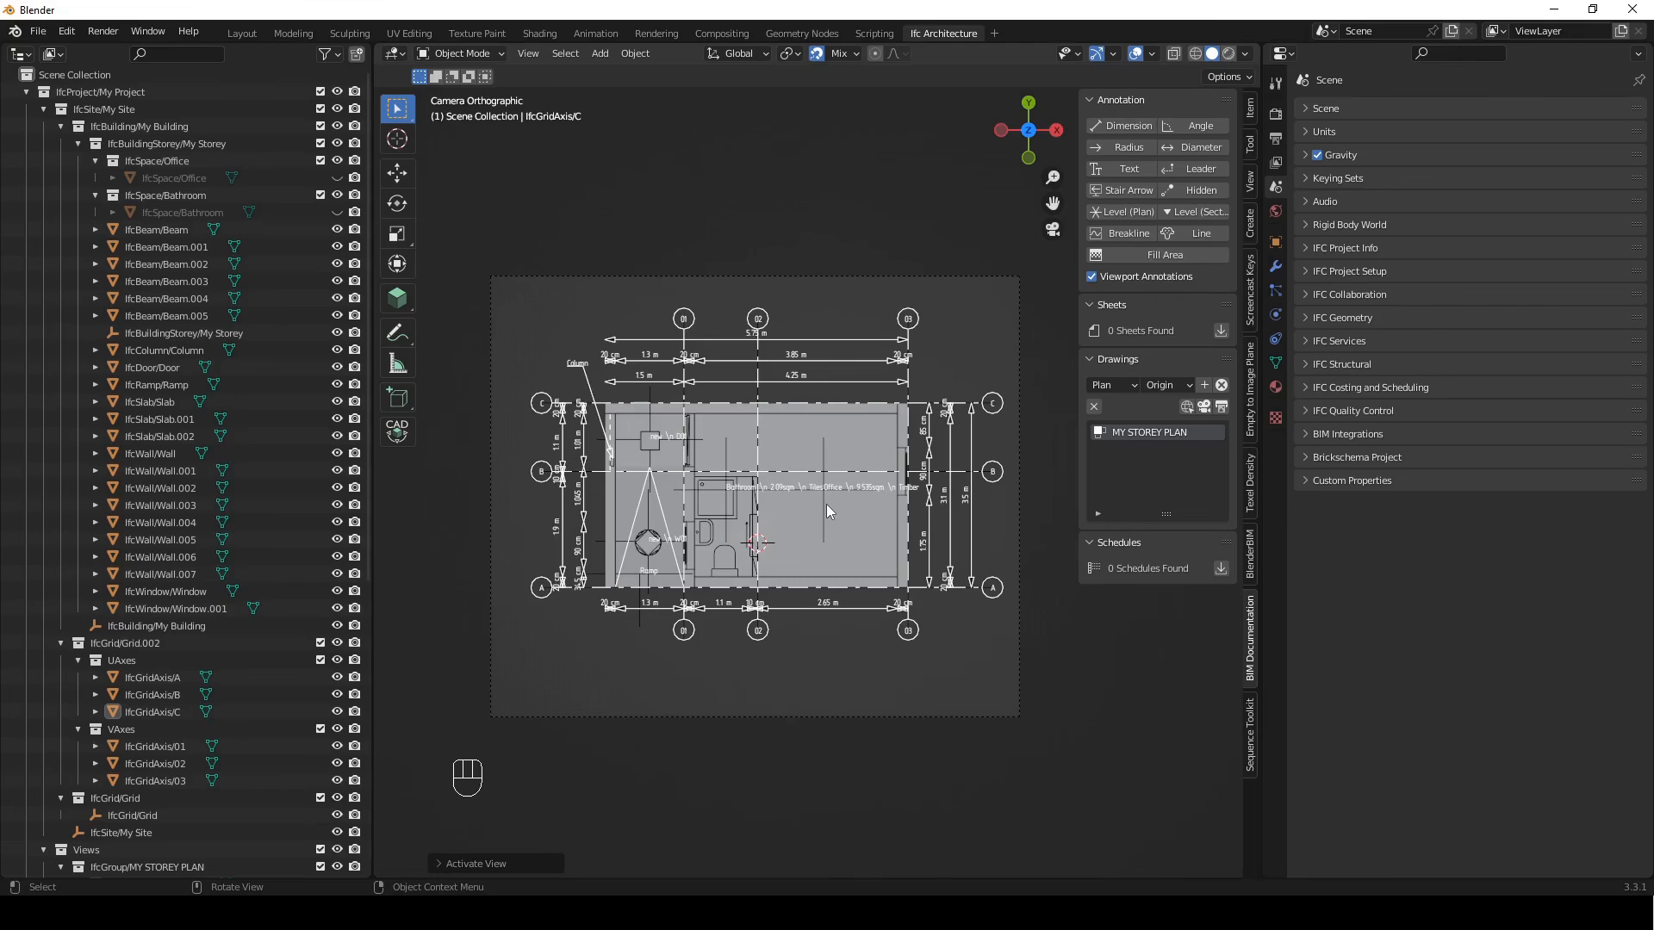
# Select the office's far end wall and open its IFC Object Metadata
pyautogui.scroll(1, 828, 561)
pyautogui.keyDown('shift'); pyautogui.scroll(1, 829, 561); pyautogui.keyUp('shift')
pyautogui.keyDown('shift'); pyautogui.moveTo(829, 560); pyautogui.dragTo(827, 529, button='middle'); pyautogui.keyUp('shift')
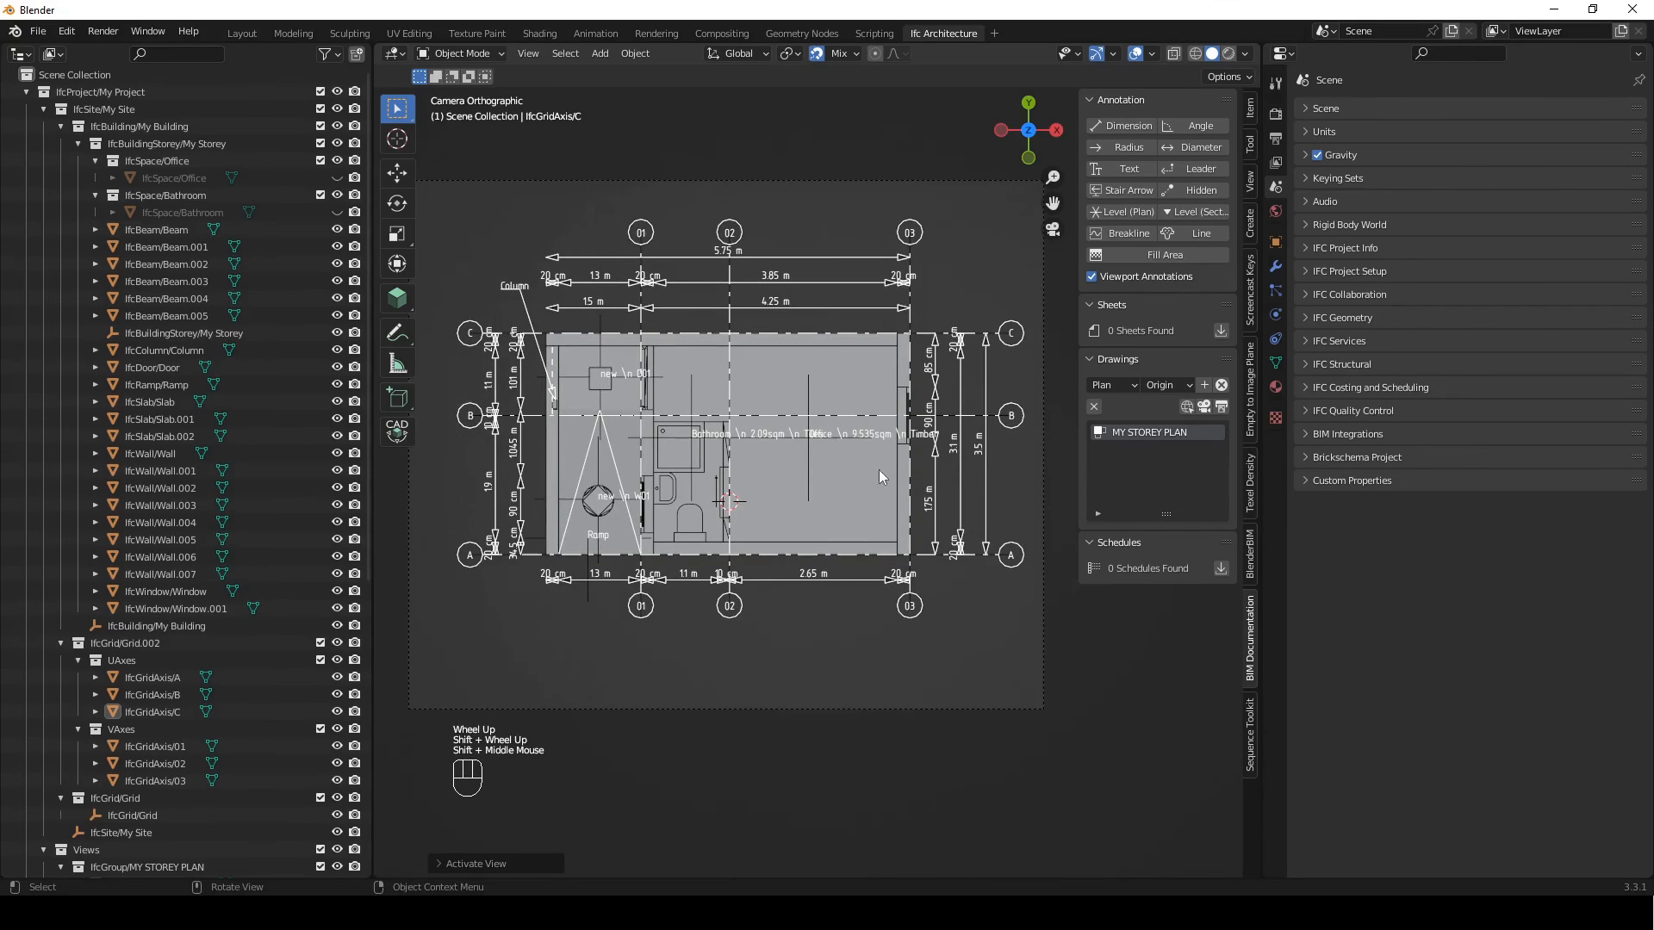
pyautogui.scroll(2, 879, 468)
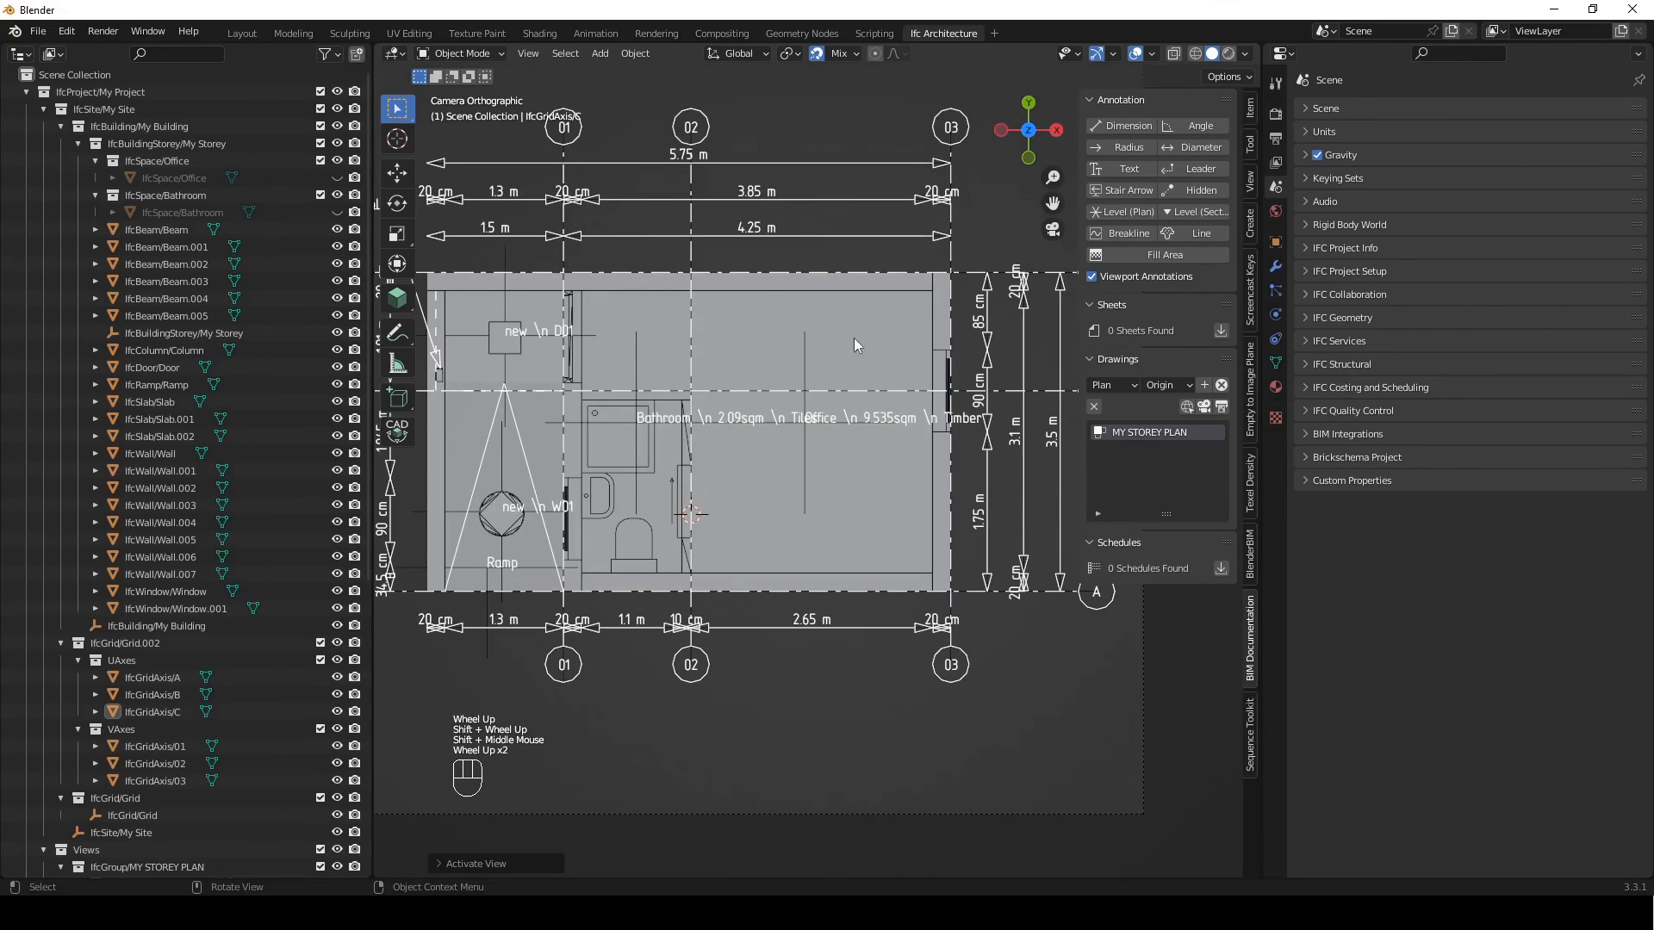
pyautogui.click(939, 462)
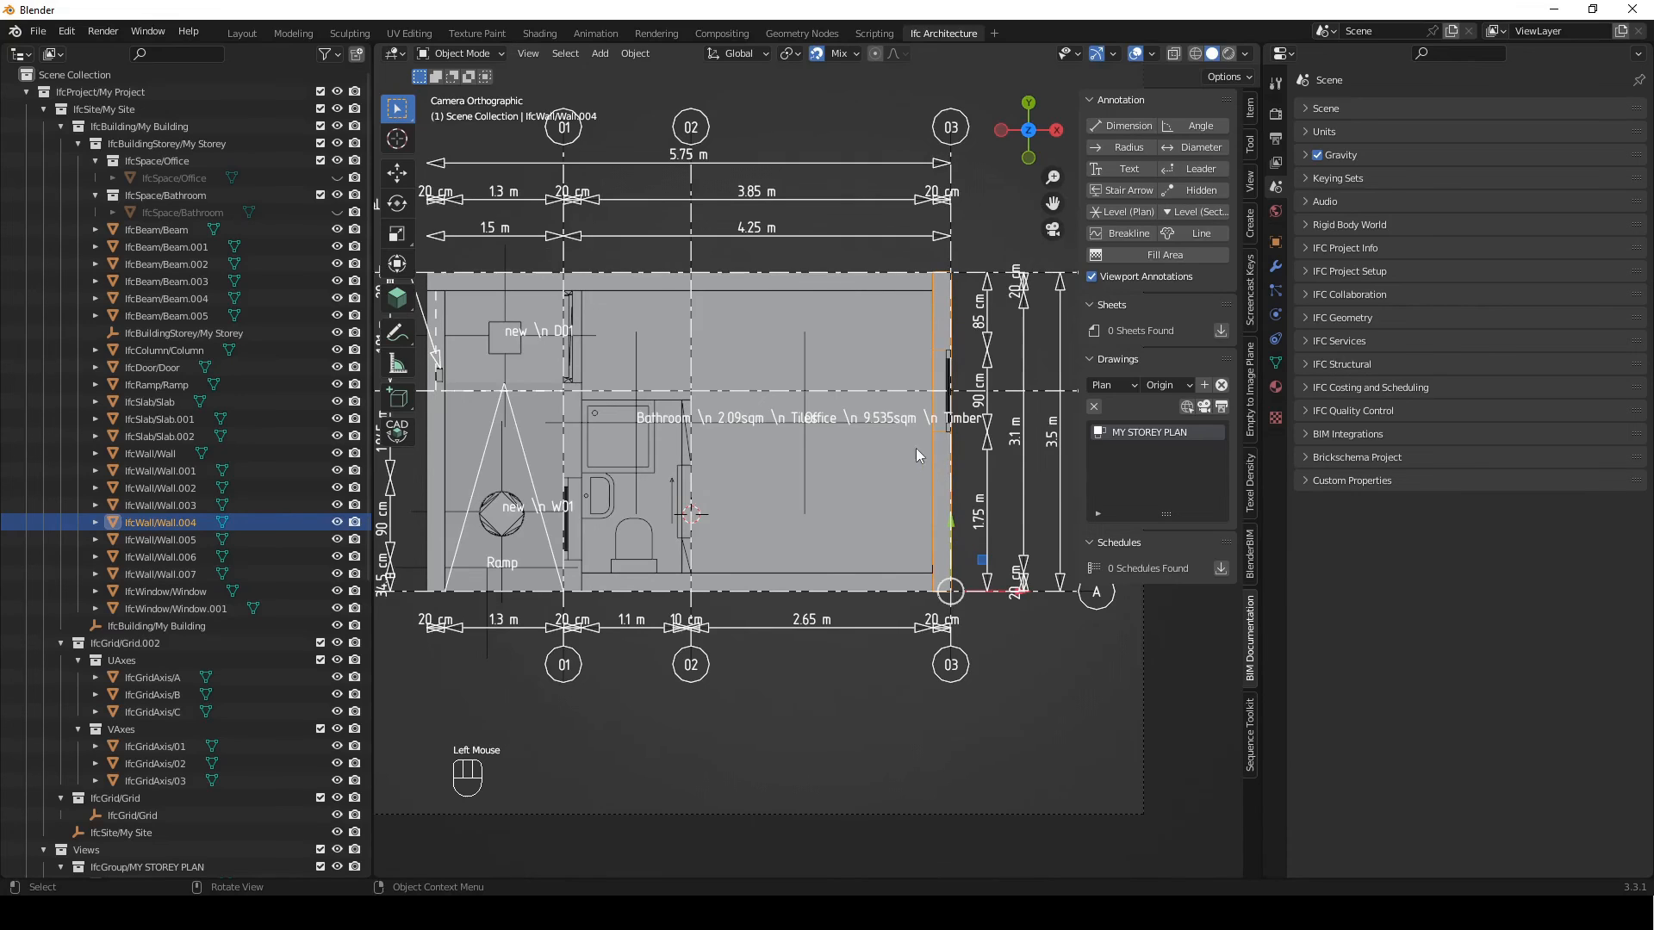
pyautogui.click(1276, 245)
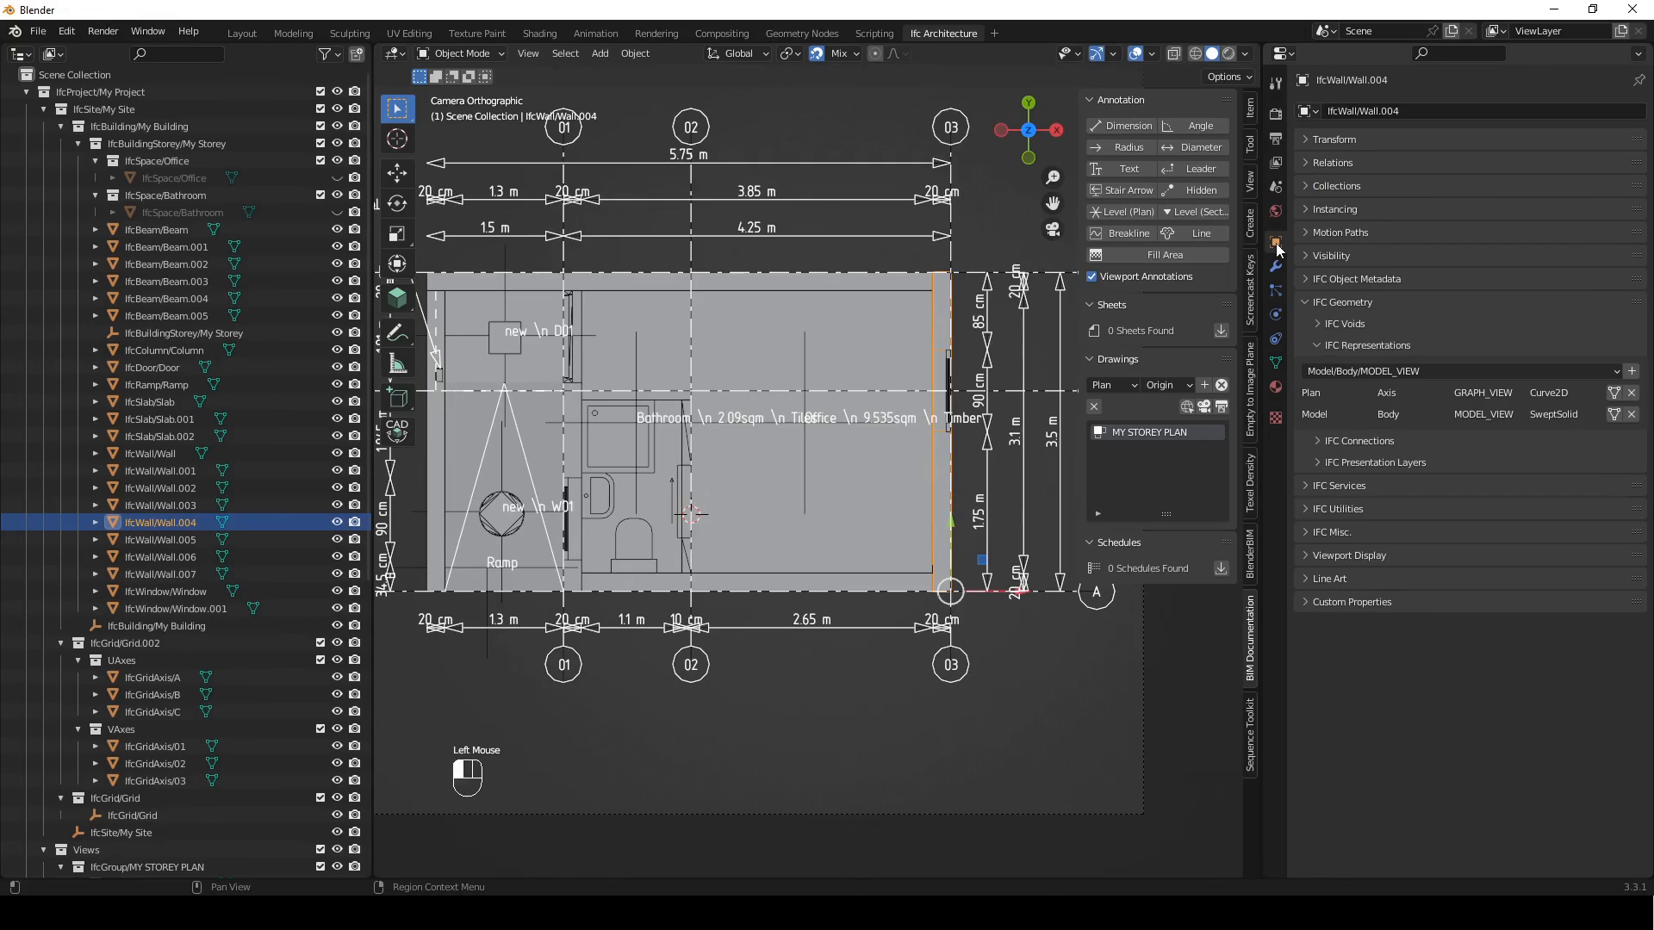
pyautogui.click(1305, 301)
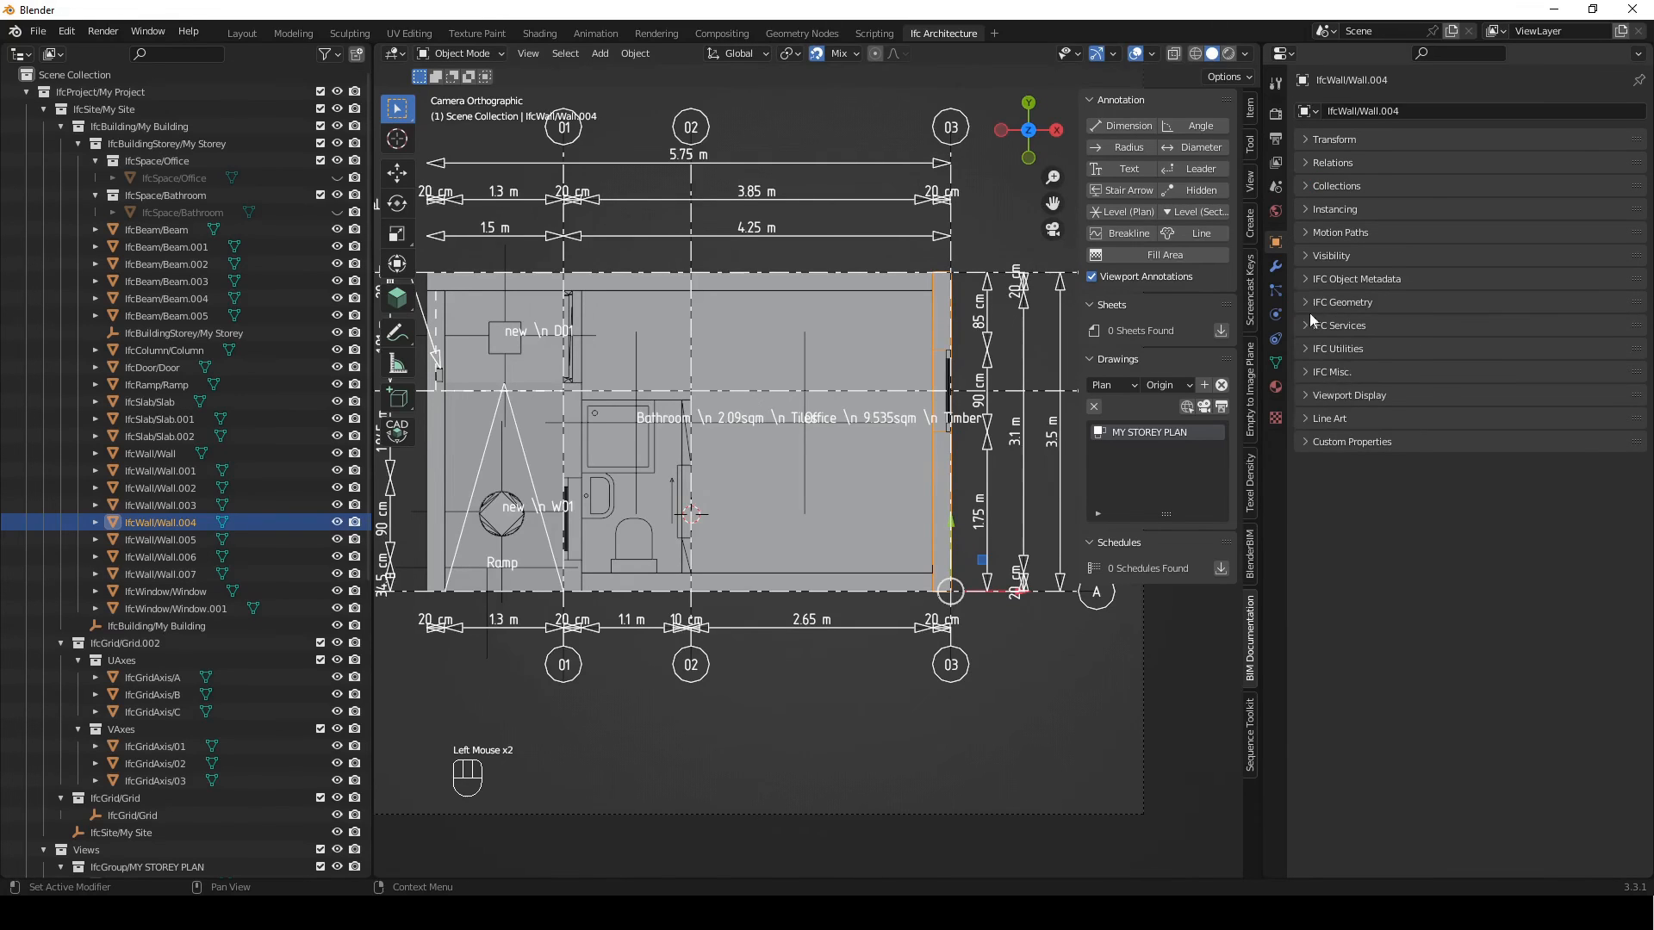
pyautogui.click(1307, 279)
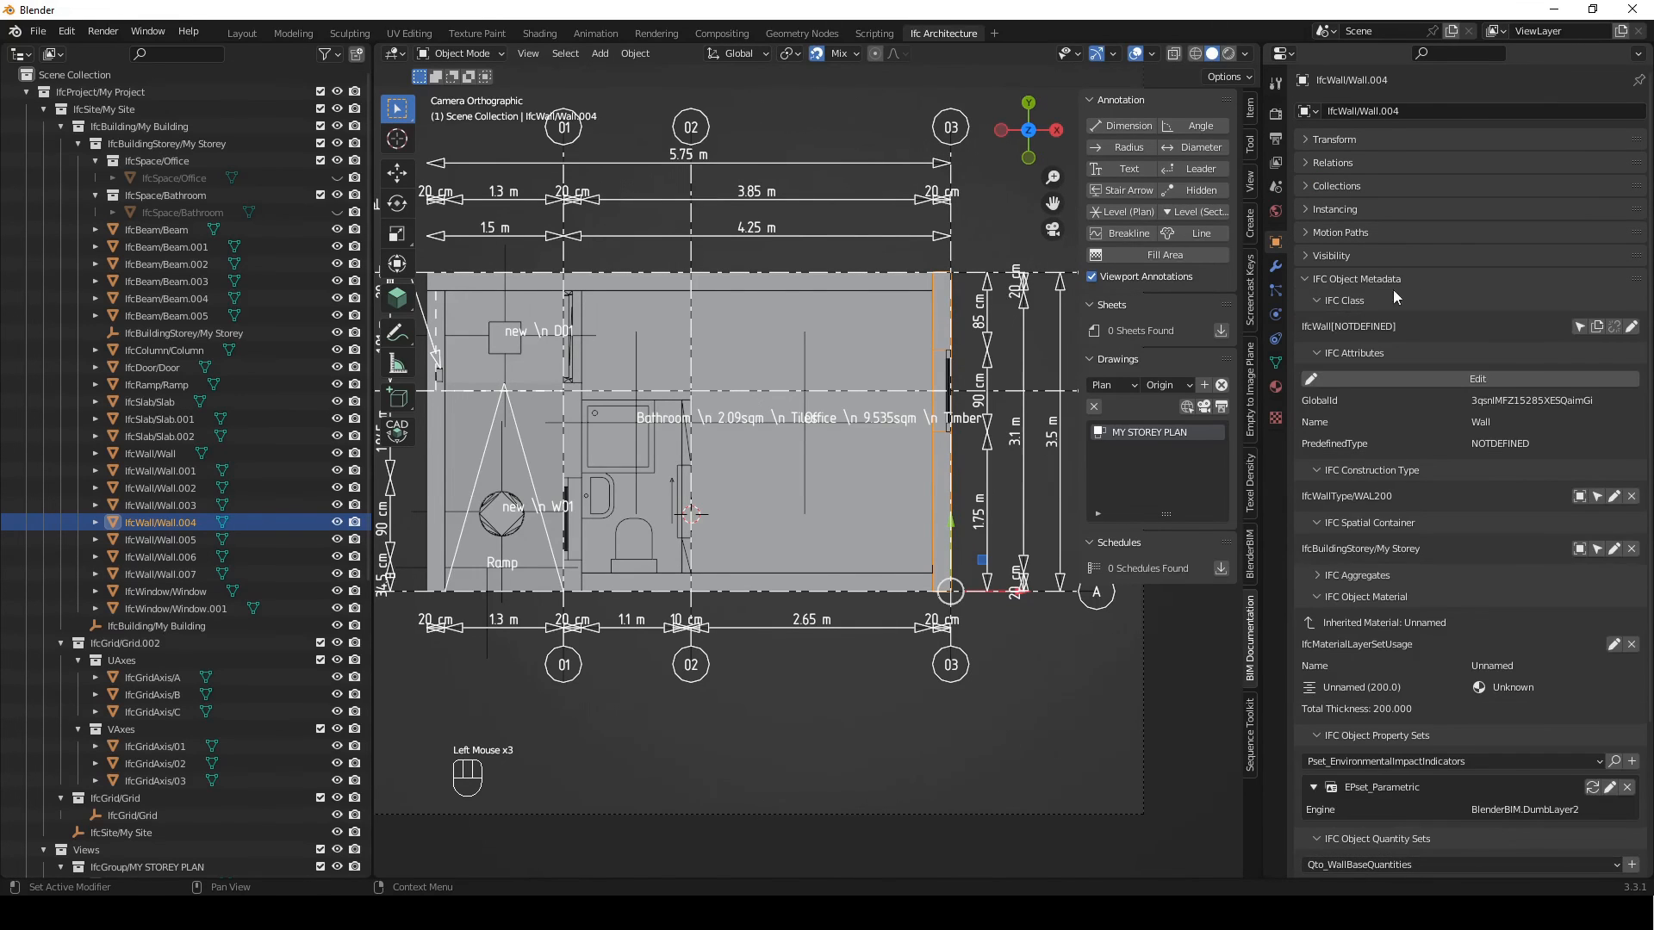
# Collapse the wall's class, attributes, construction type, spatial container, property set and quantity set sections, leaving IFC Object Material open
pyautogui.click(1340, 298)
pyautogui.click(1341, 318)
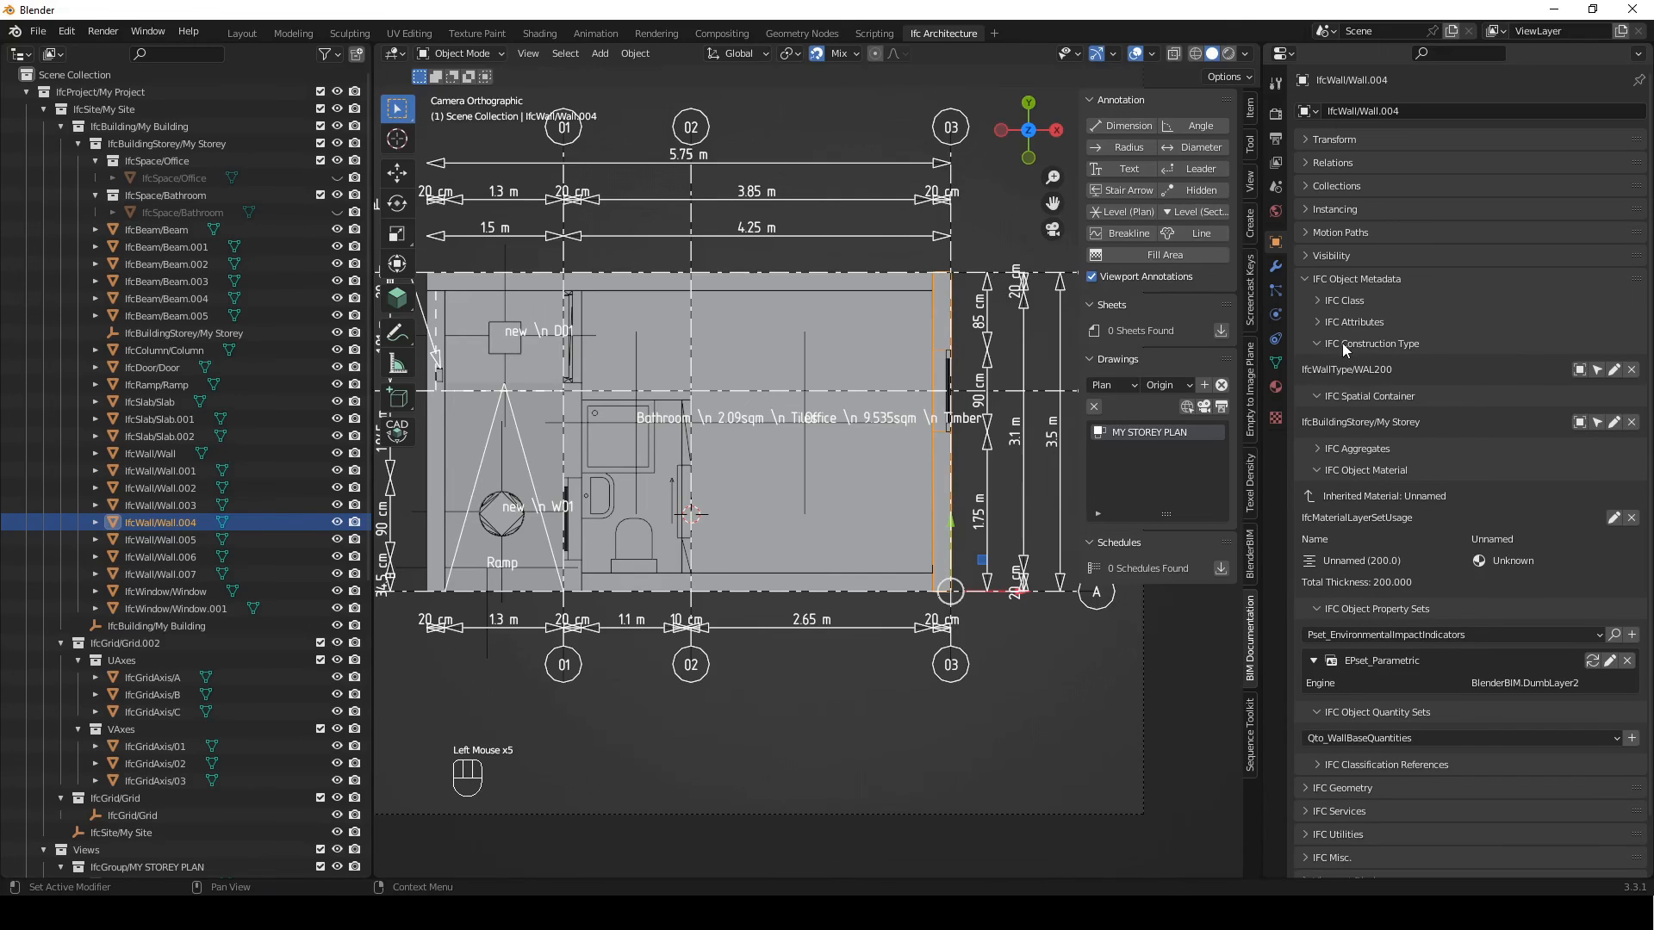
pyautogui.click(1342, 343)
pyautogui.click(1347, 367)
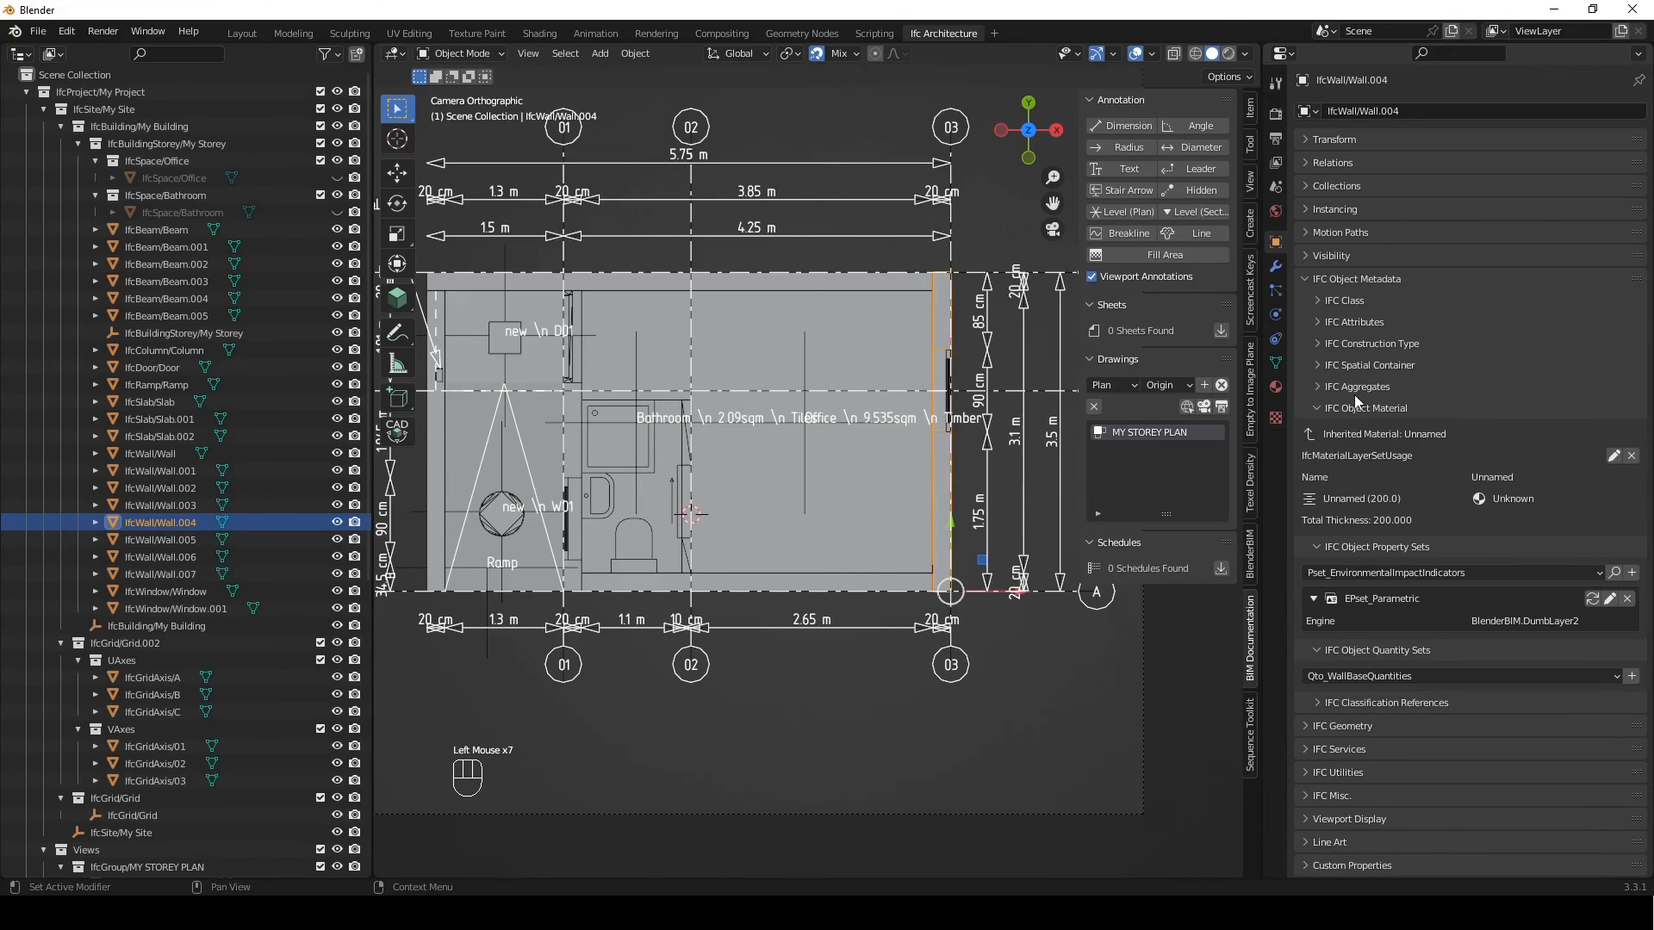
pyautogui.click(1366, 546)
pyautogui.click(1372, 567)
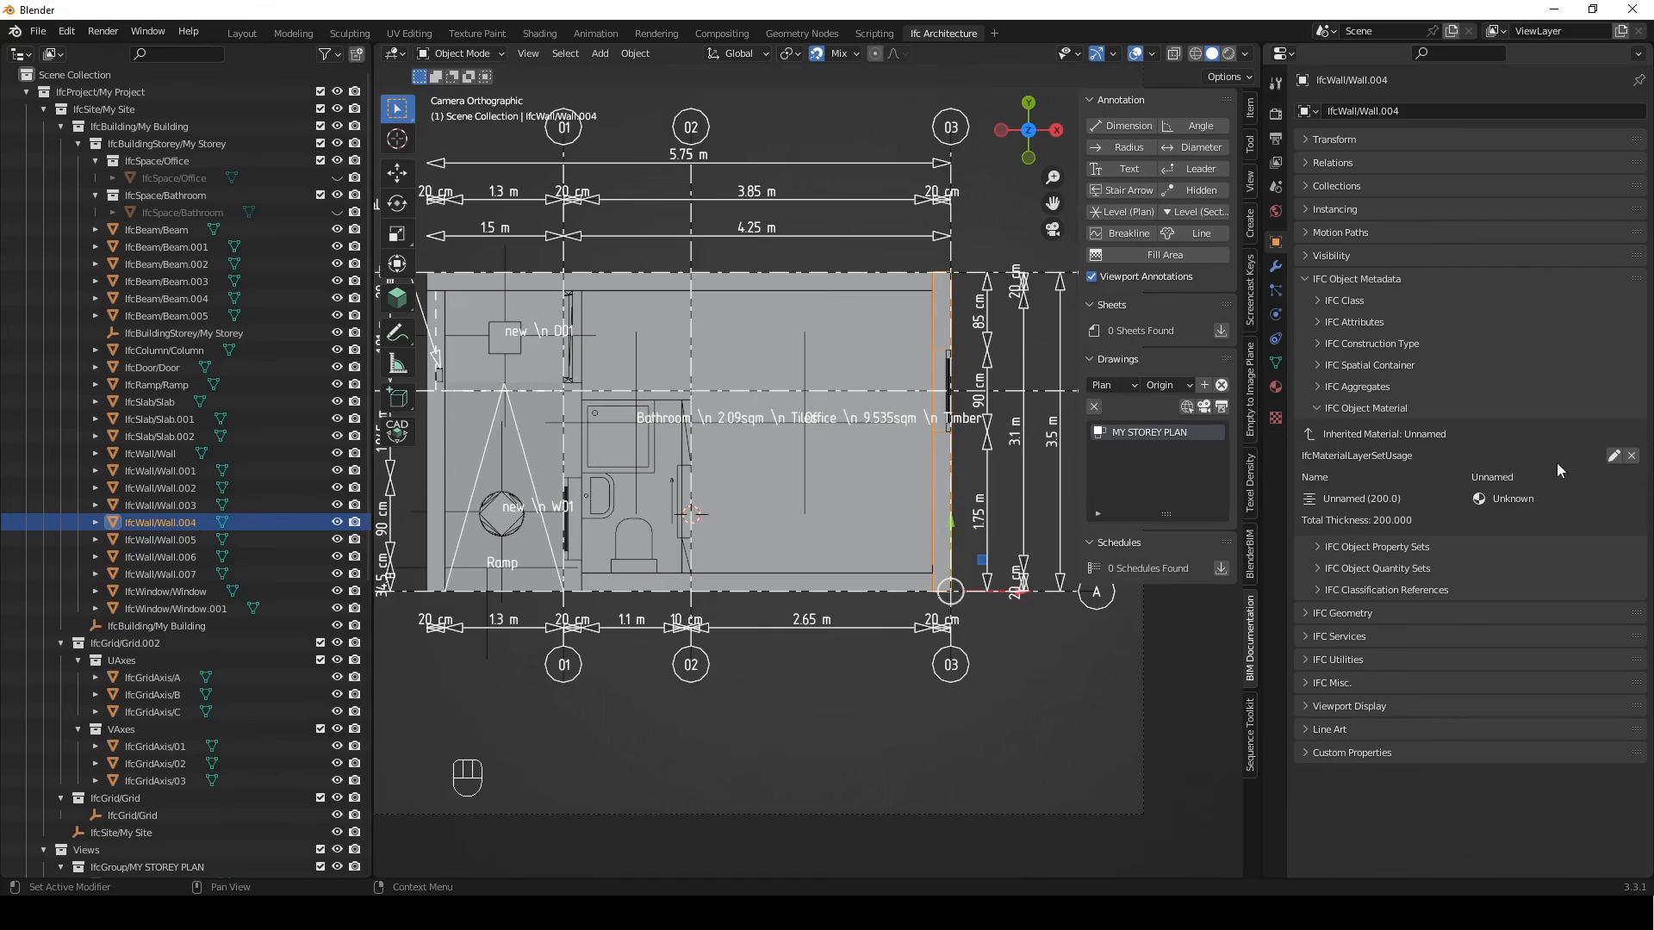
# Set the end wall's material layer set name to brick and save the material edit
pyautogui.click(1613, 455)
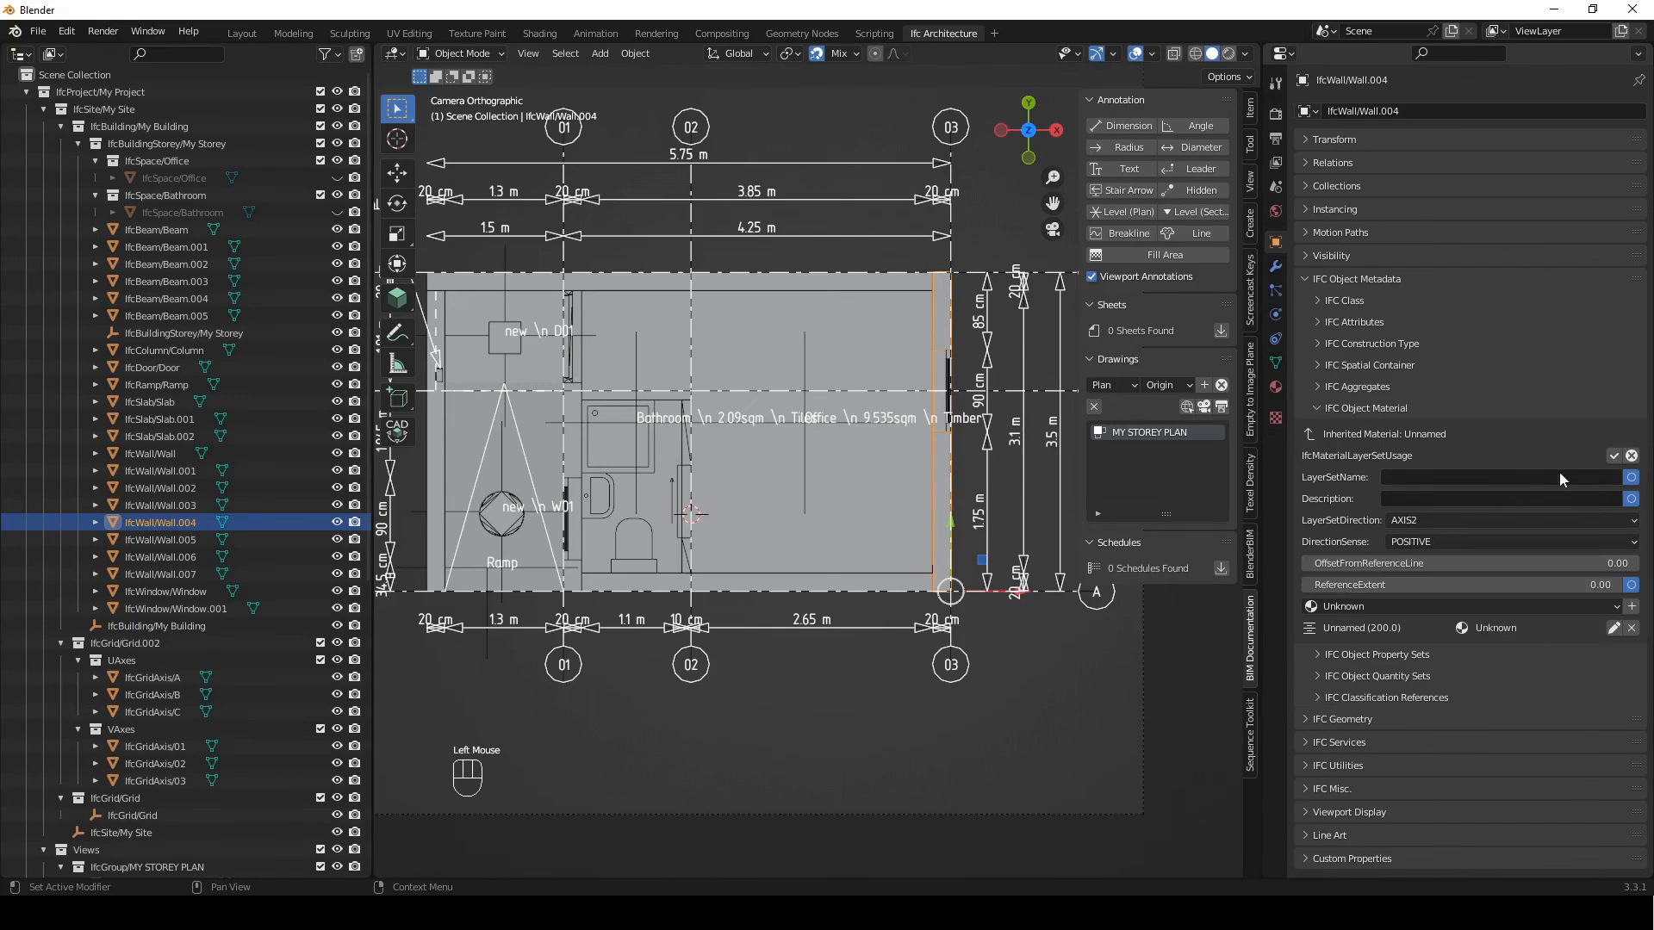
pyautogui.doubleClick(1416, 476)
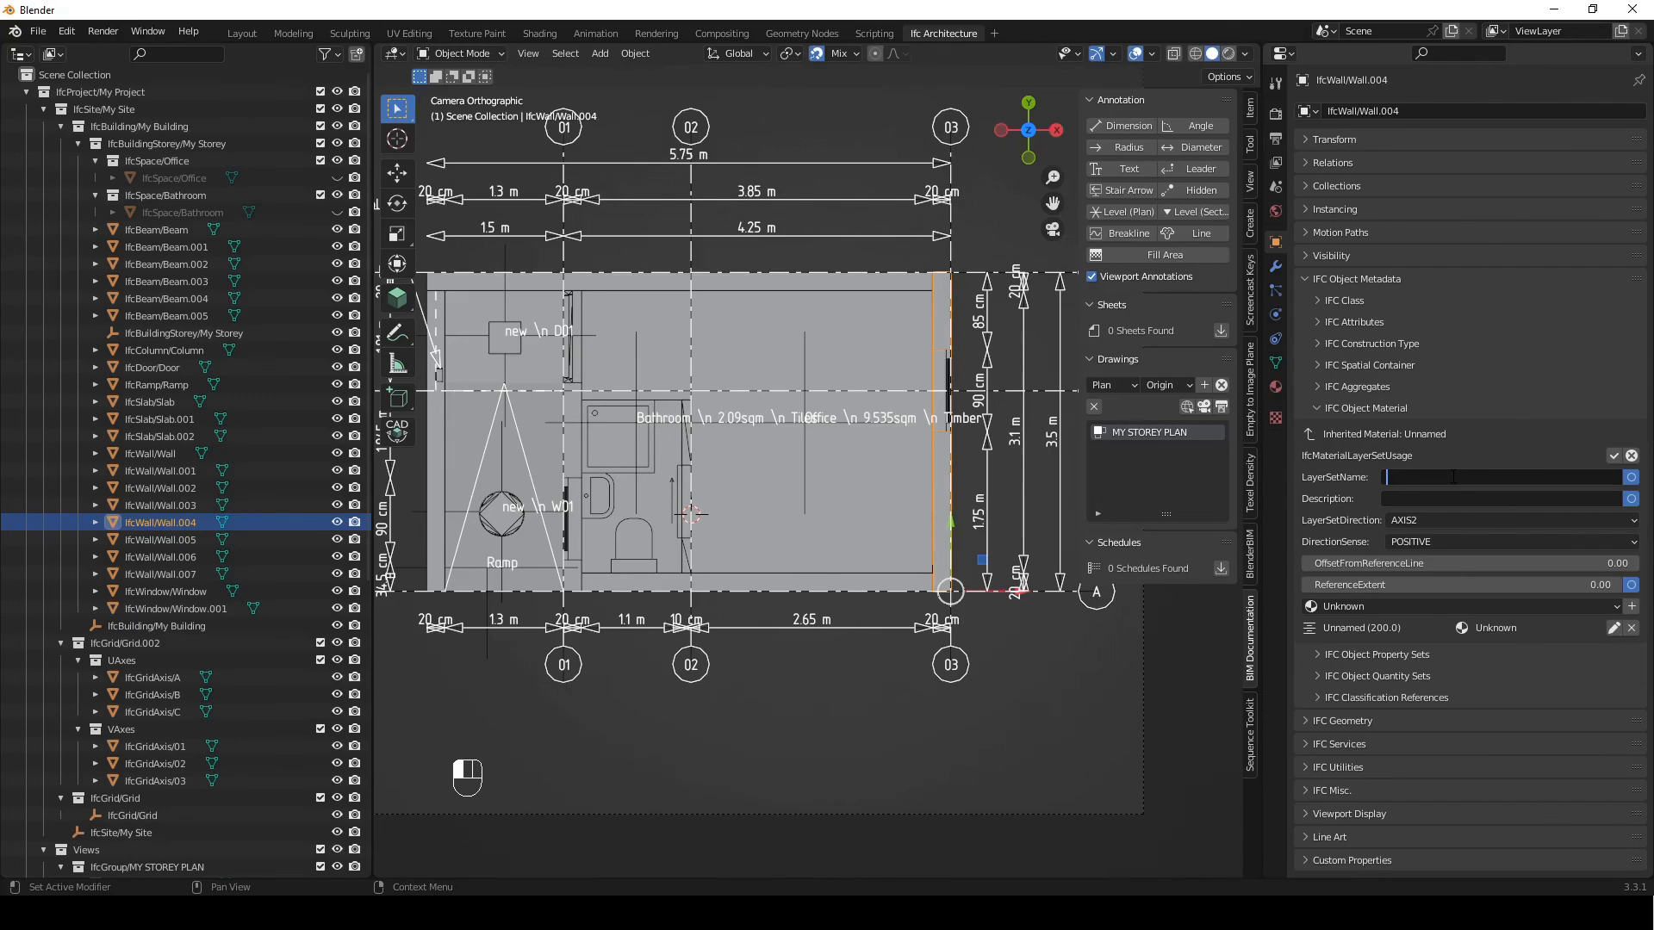
pyautogui.write('brick')
pyautogui.click(1613, 456)
pyautogui.click(1613, 456)
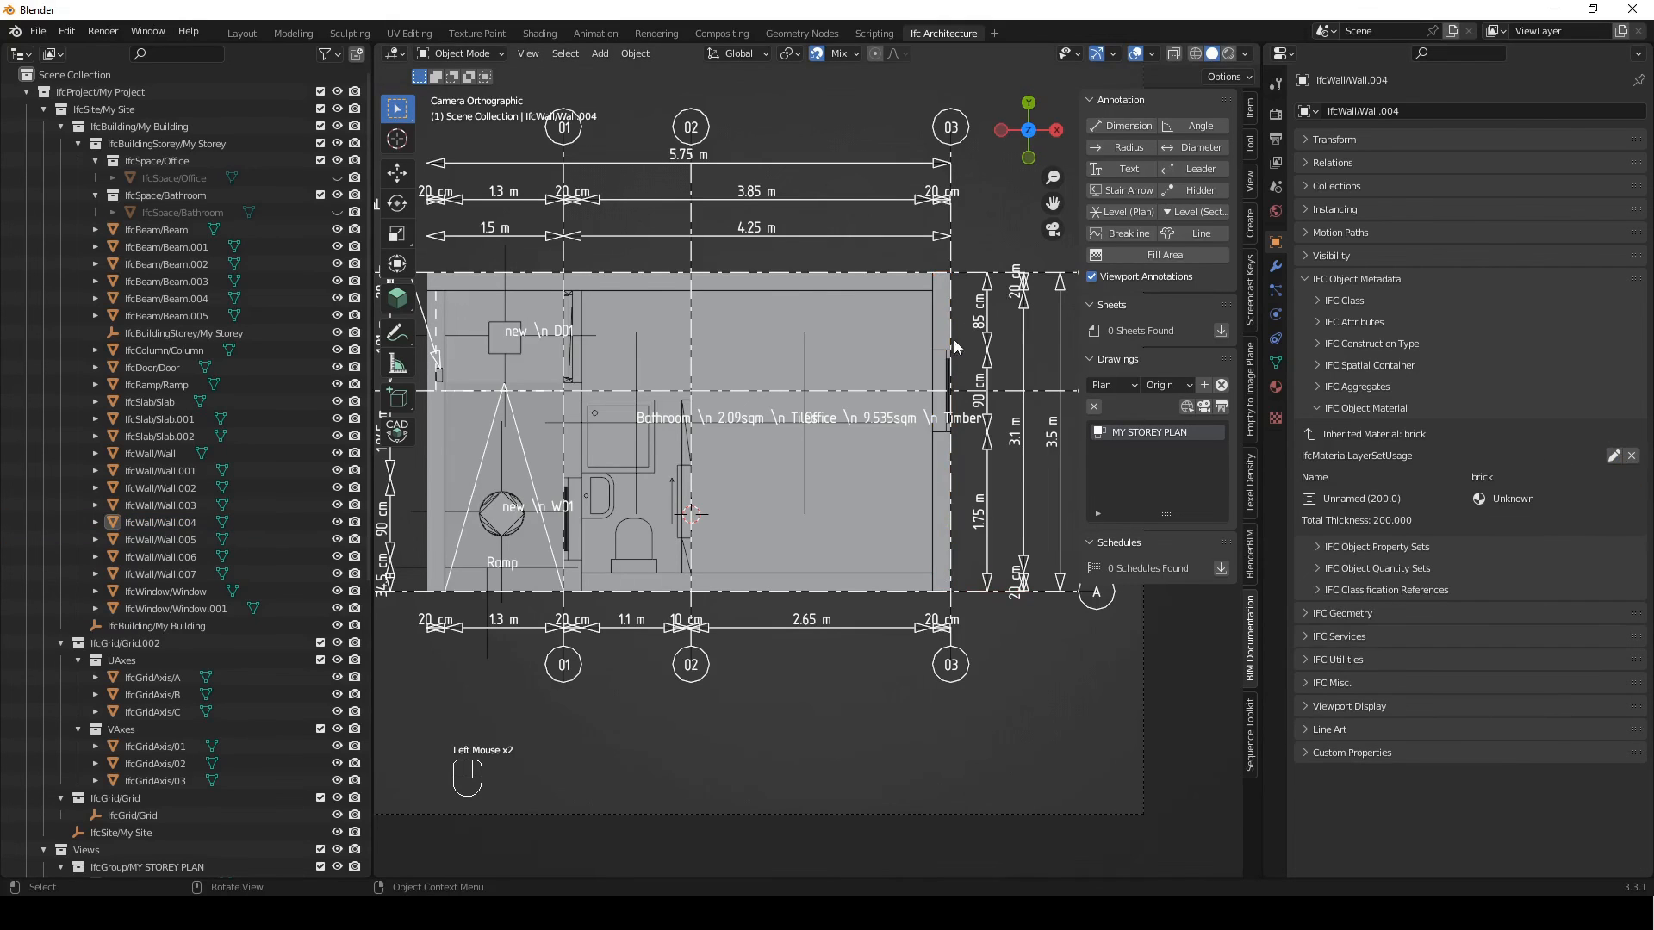
# Check the material set name on the adjoining upper wall and the end wall, and generate the MY STOREY PLAN drawing as SVG
pyautogui.click(945, 318)
pyautogui.click(896, 281)
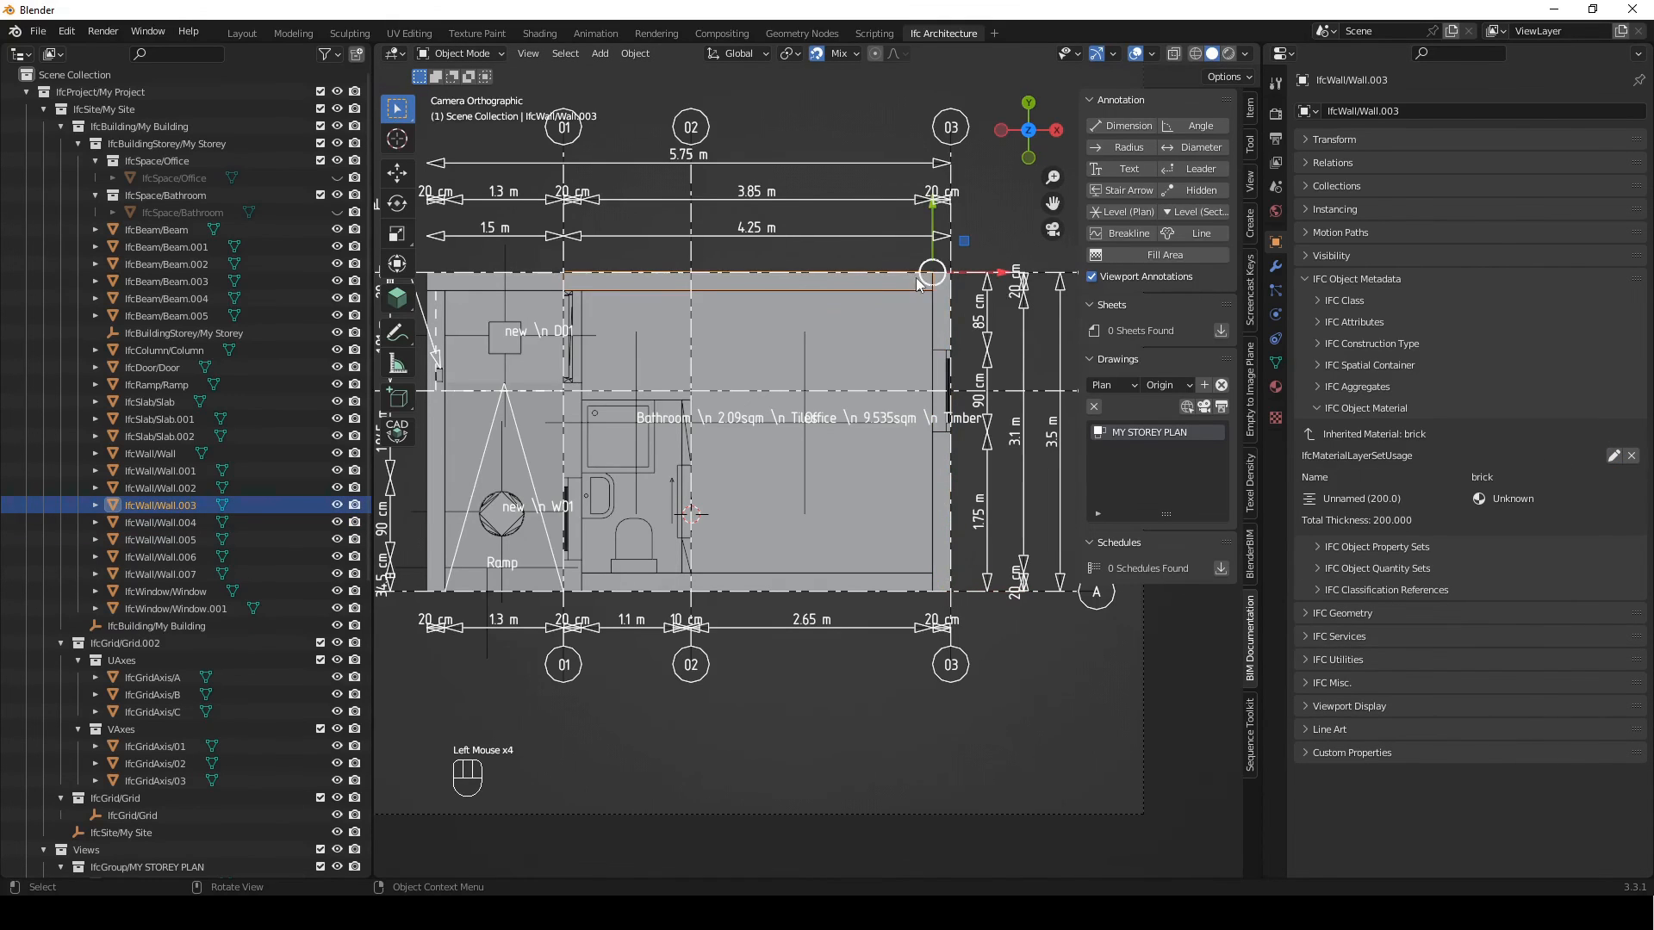
pyautogui.click(916, 276)
pyautogui.click(906, 284)
pyautogui.click(940, 312)
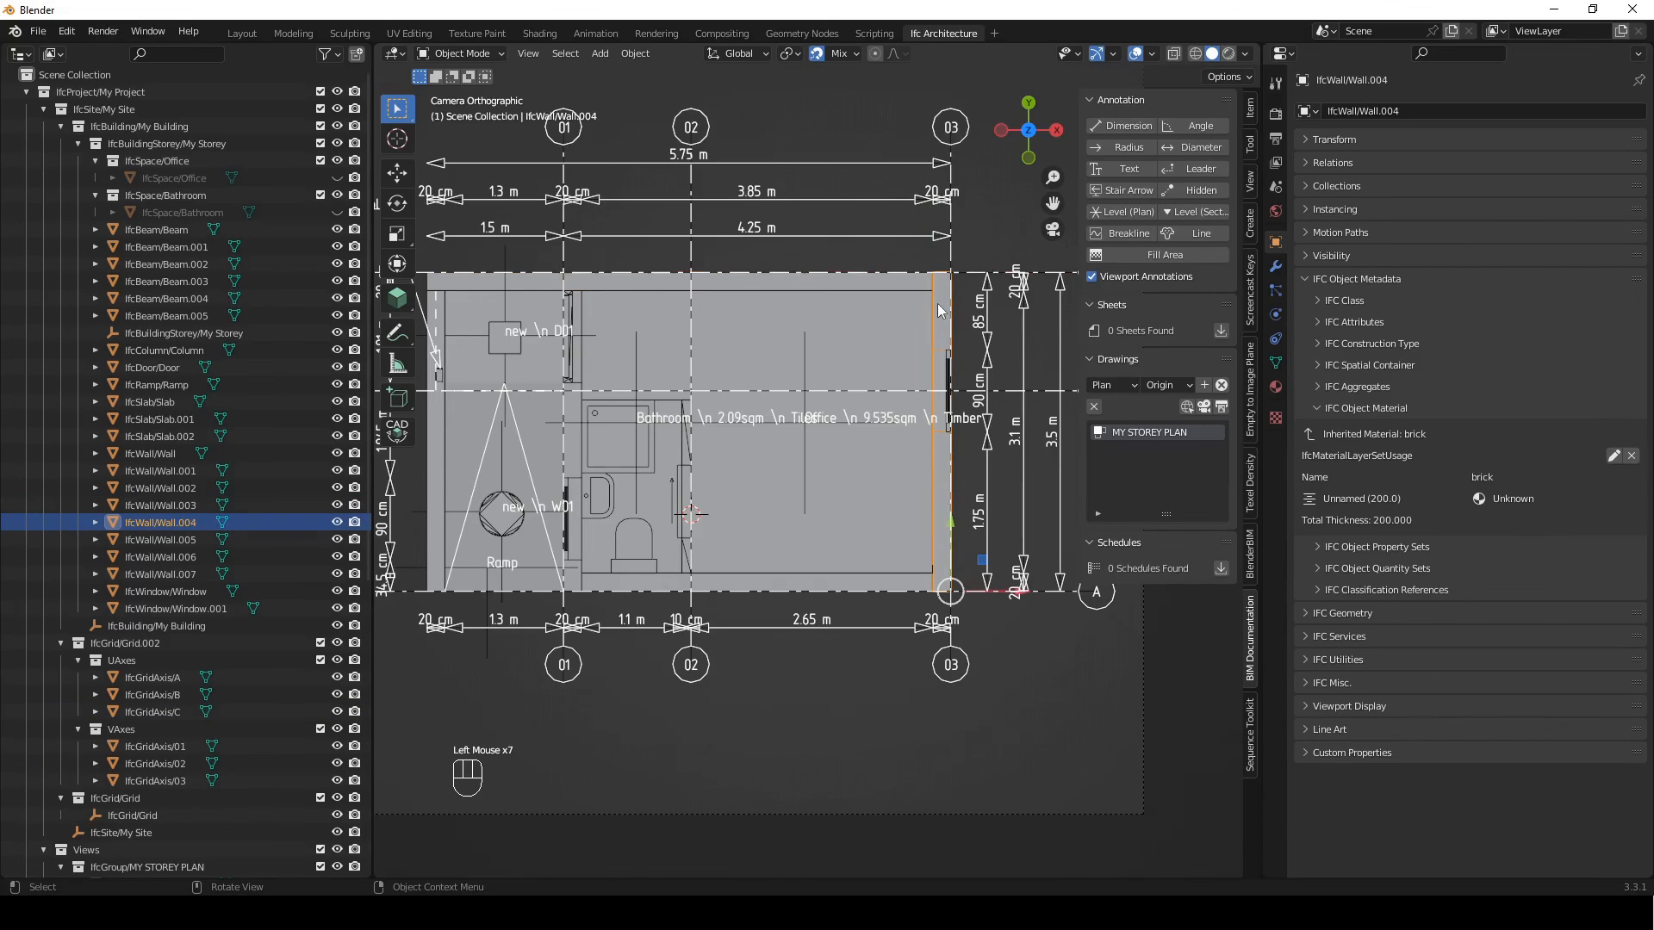
pyautogui.click(1225, 406)
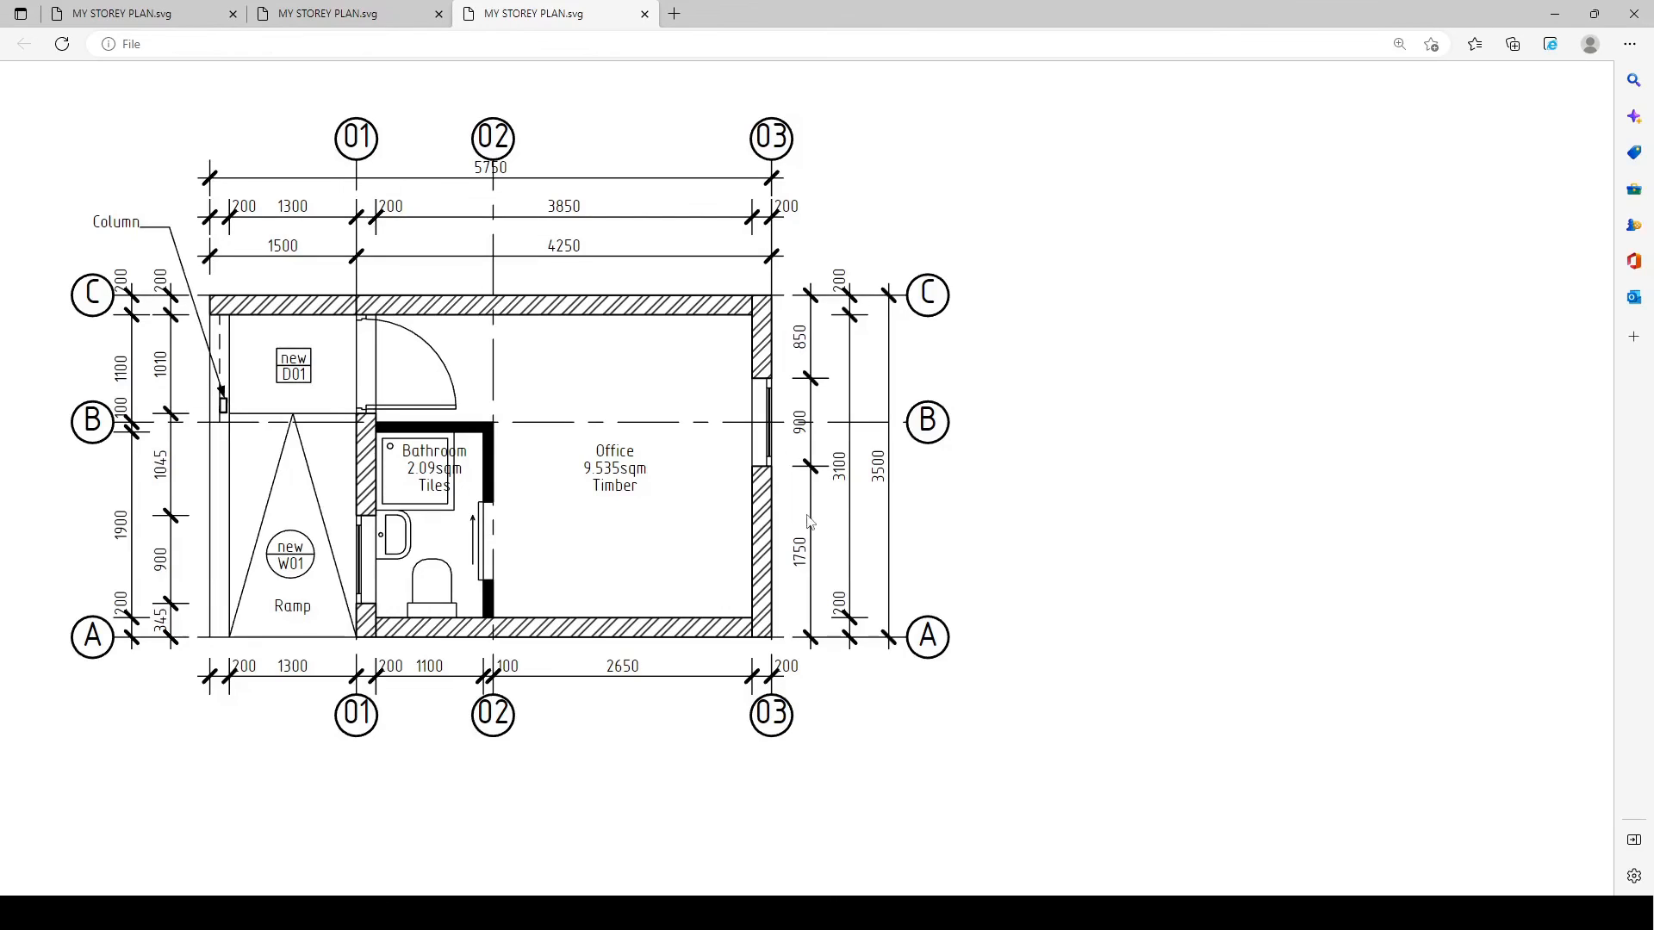